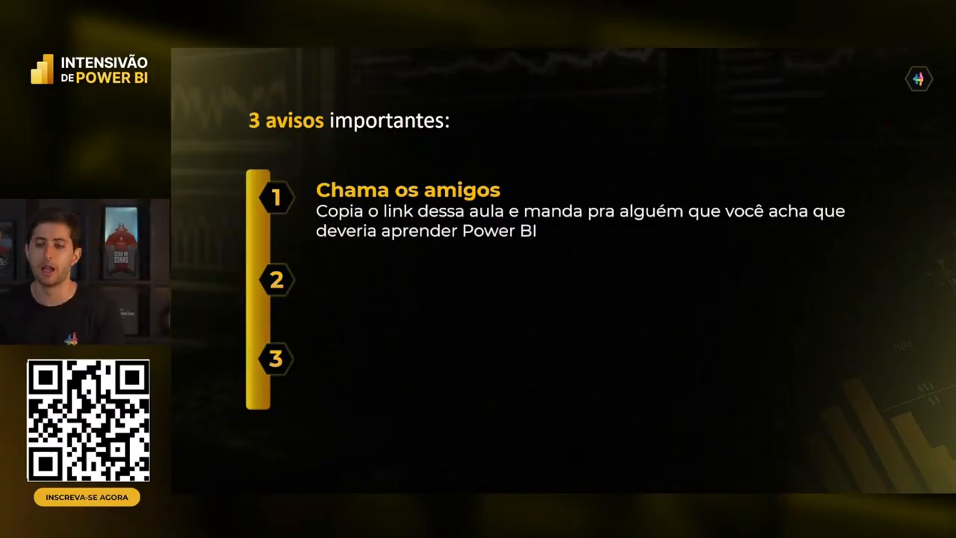
- Reveal the download-material notice on the slide, then bring the PDF handout window over the slides
key(Right)
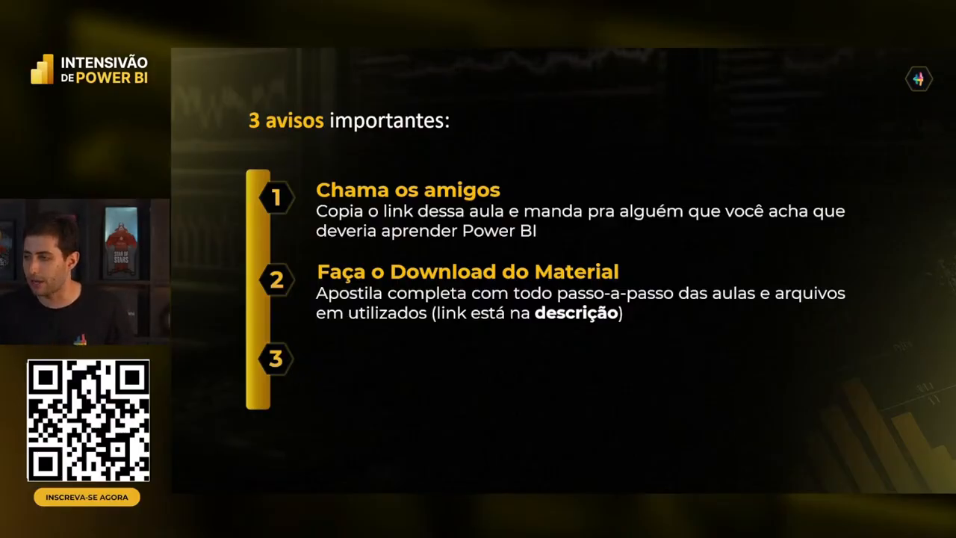
drag(172, 91, 649, 50)
scroll(637, 235, down, 1)
- Page through the PDF handout down to page 30, then minimize Chrome
scroll(637, 241, down, 5)
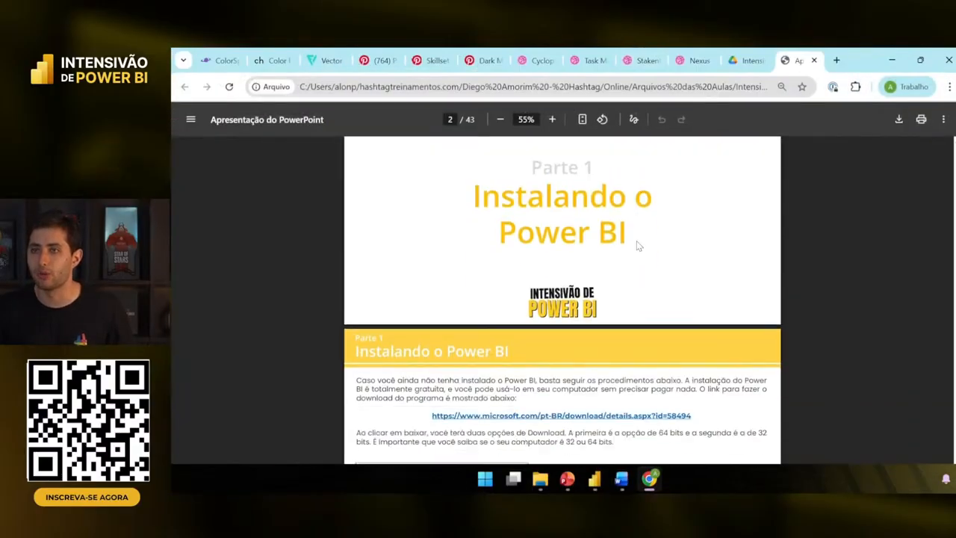
scroll(638, 246, down, 20)
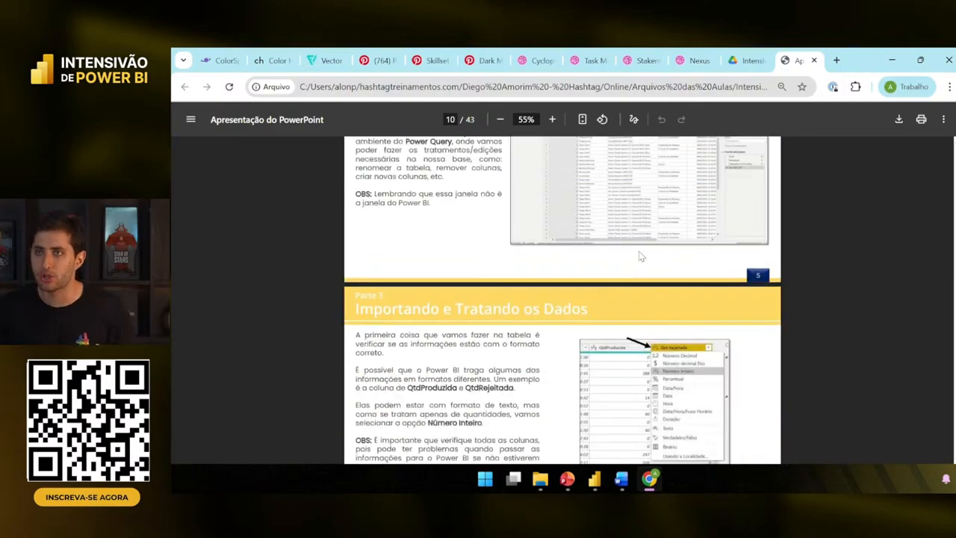
scroll(640, 256, down, 20)
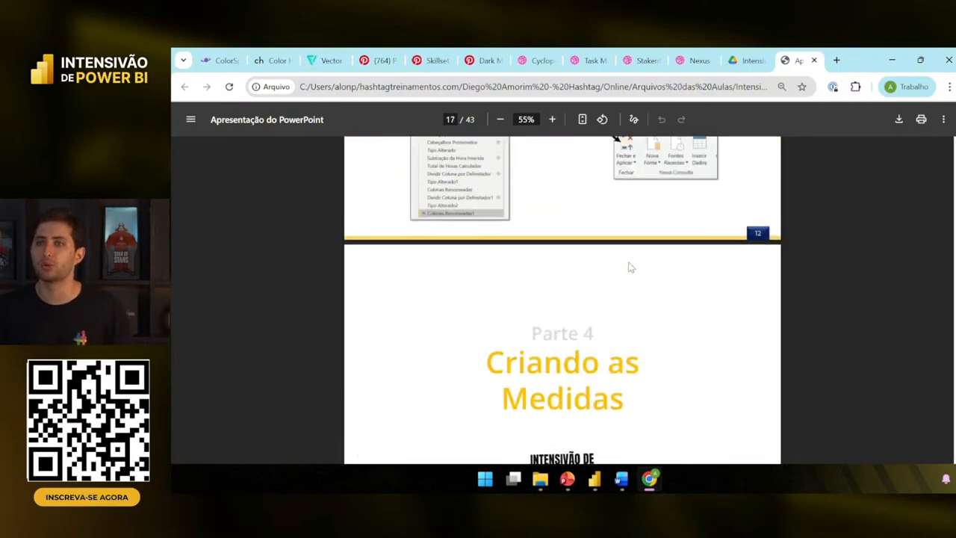
scroll(630, 267, down, 20)
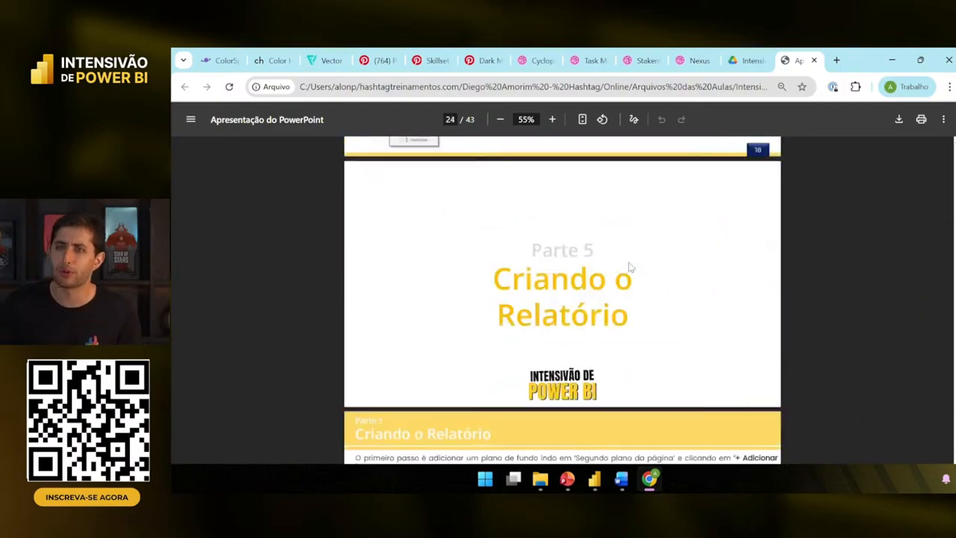
scroll(629, 267, down, 15)
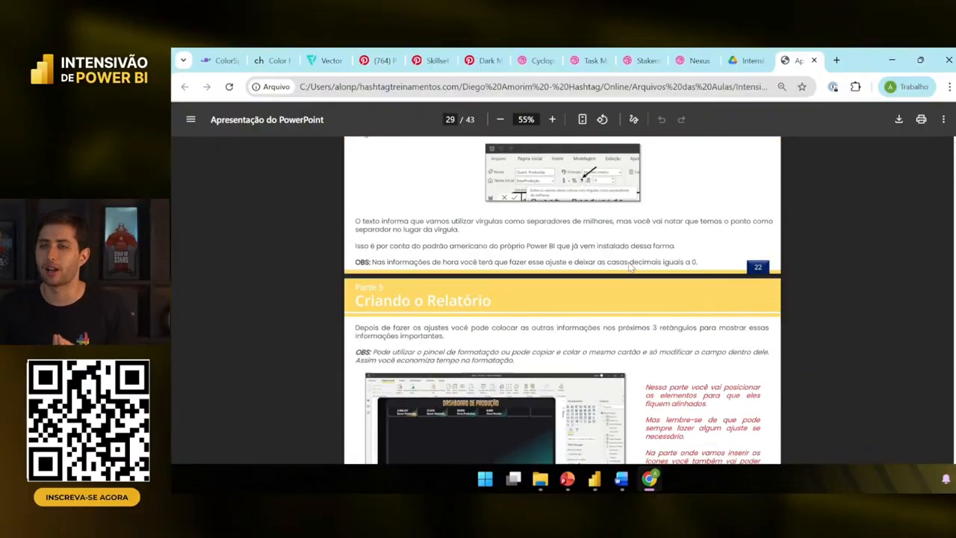
scroll(629, 268, down, 5)
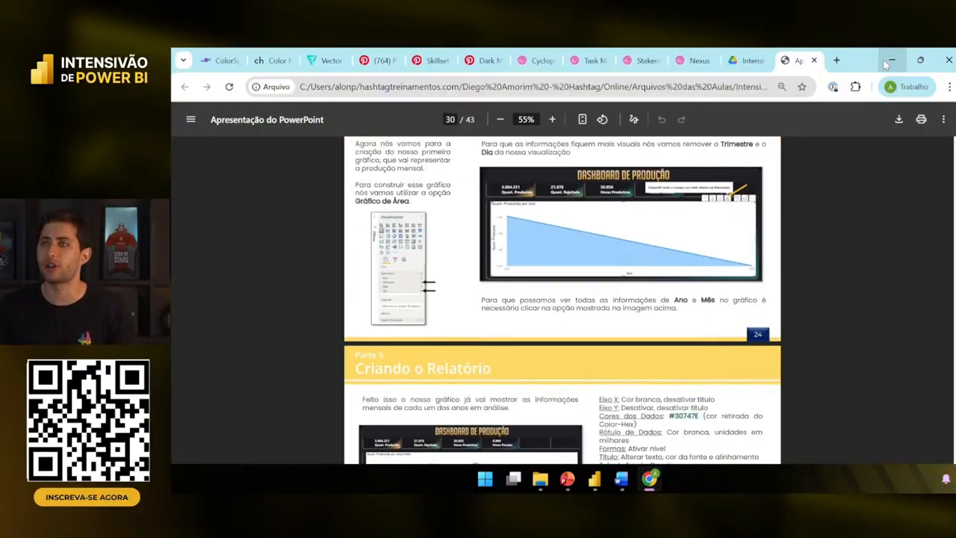
click(888, 62)
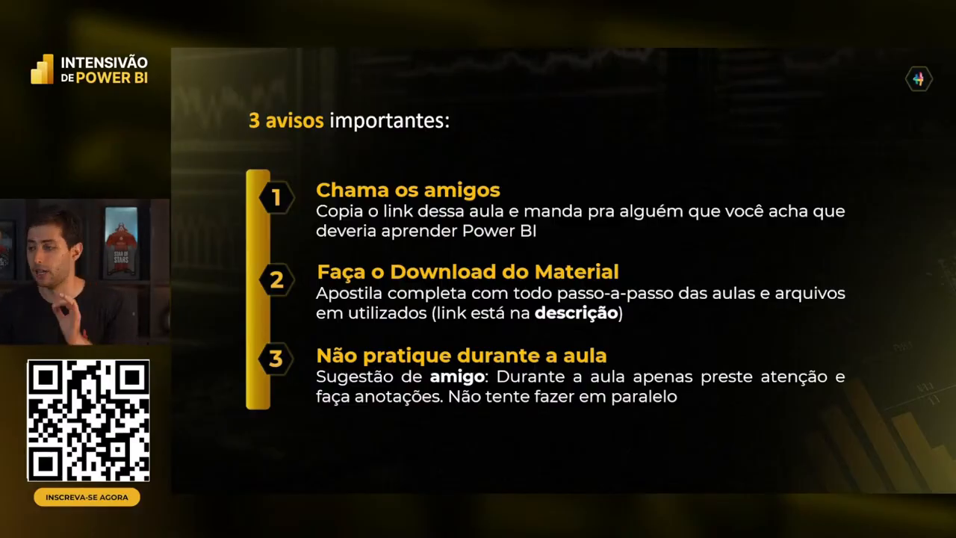
- Advance the slideshow to the event schedule slide
key(Right)
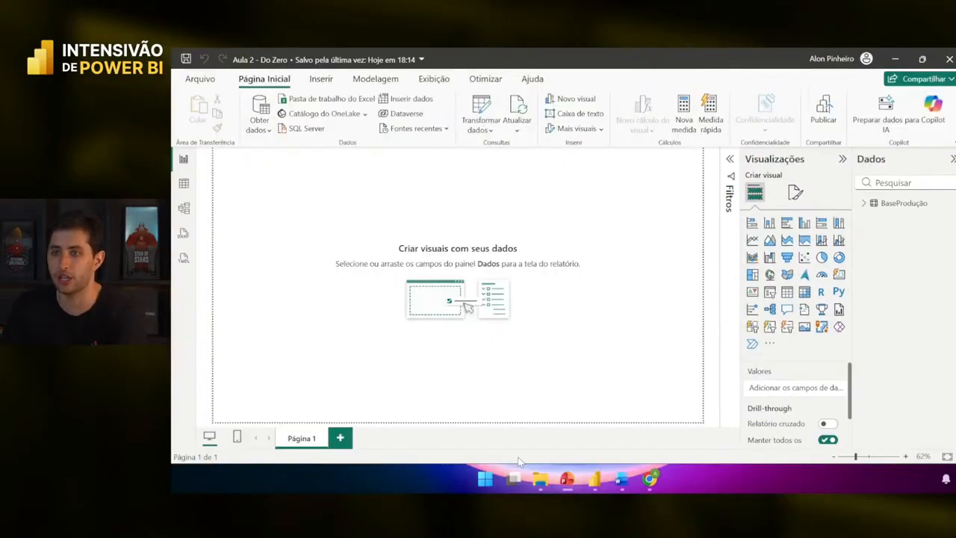
- Open the Produção workbook from the Aula 2 Intensivão PBI folder in File Explorer
mouse_move(536, 487)
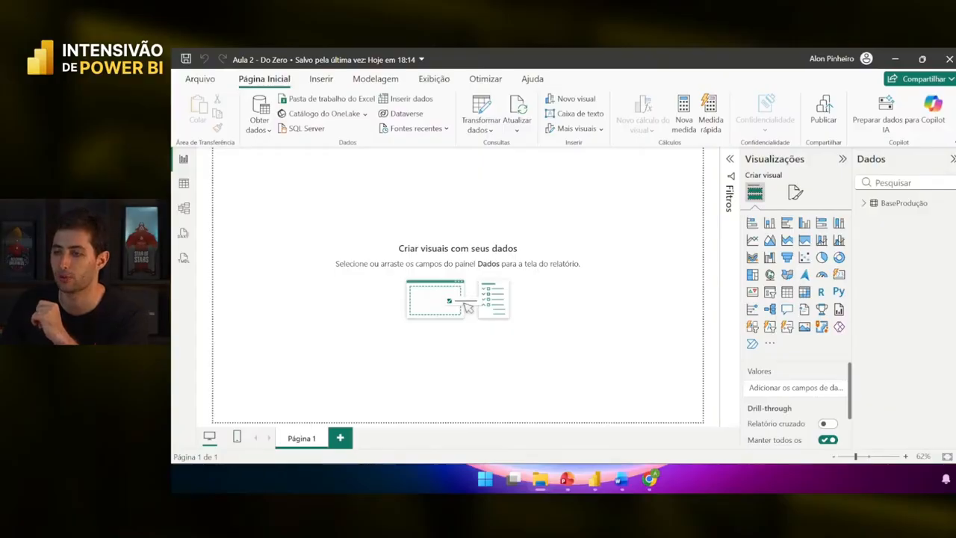
click(540, 479)
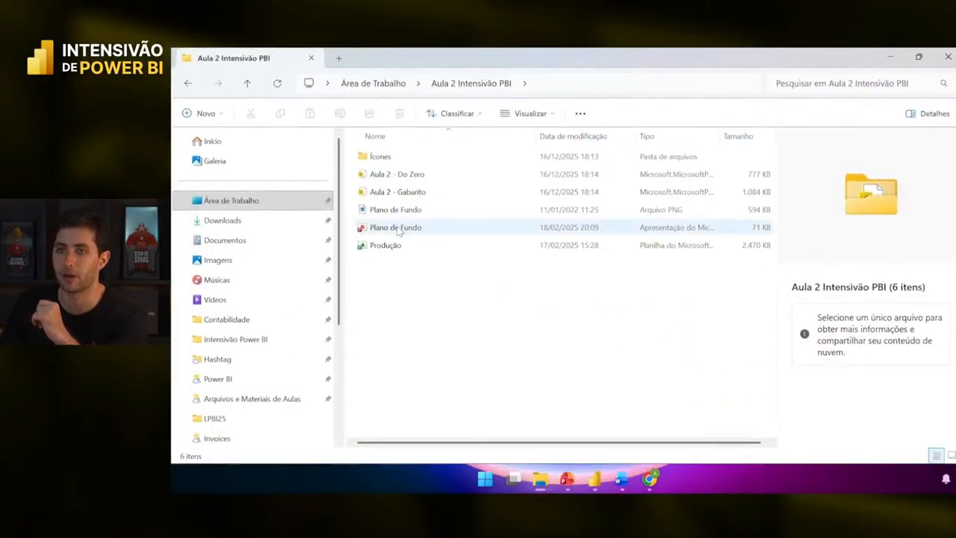
double_click(387, 246)
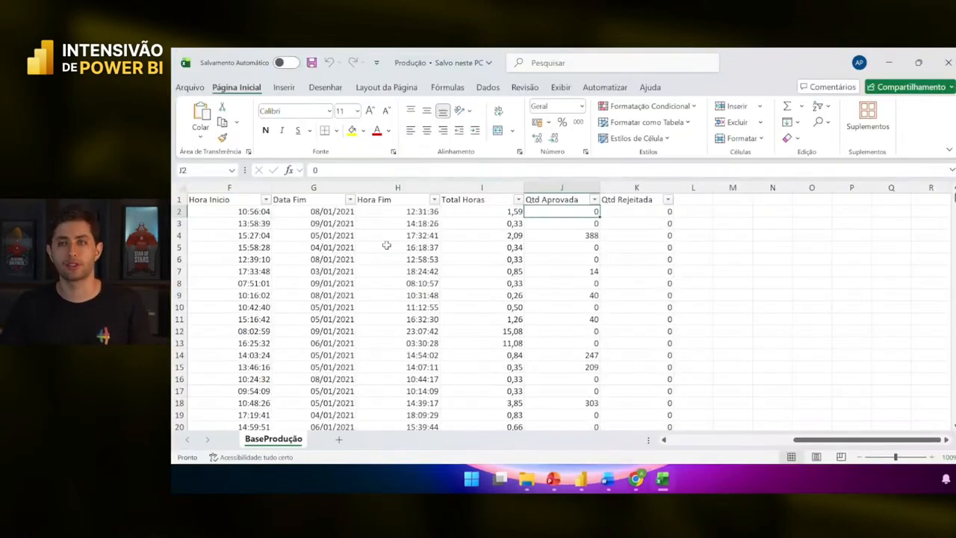
click(224, 212)
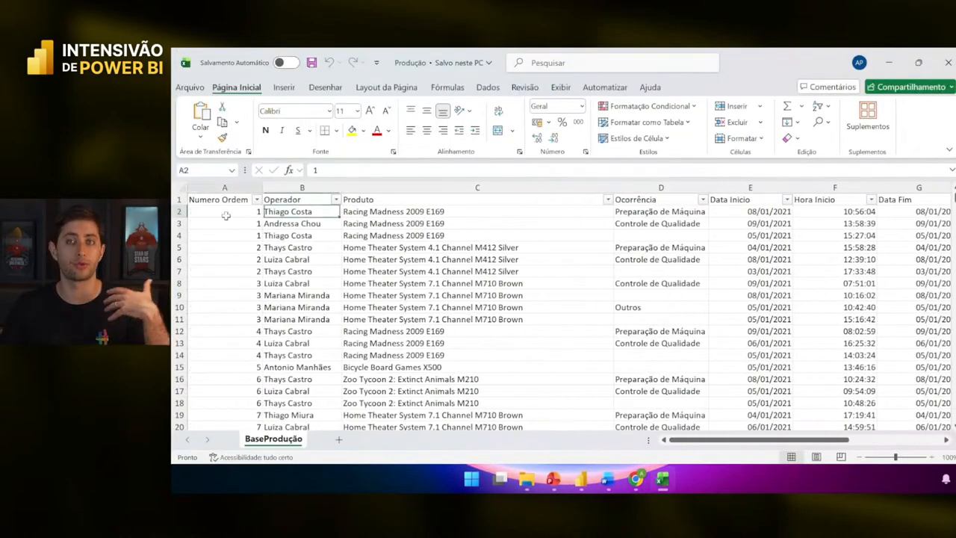
click(224, 200)
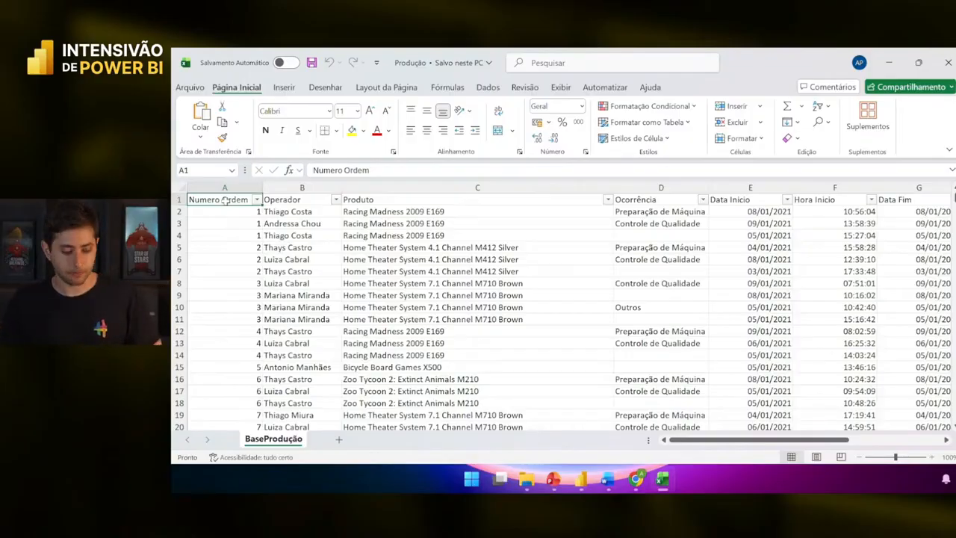
scroll(225, 200, up, 1)
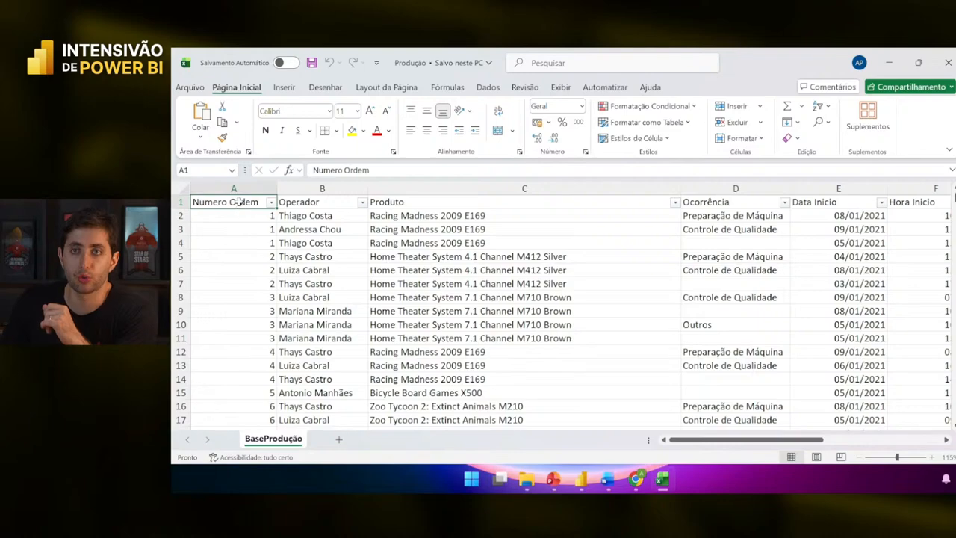
drag(237, 202, 241, 299)
click(243, 218)
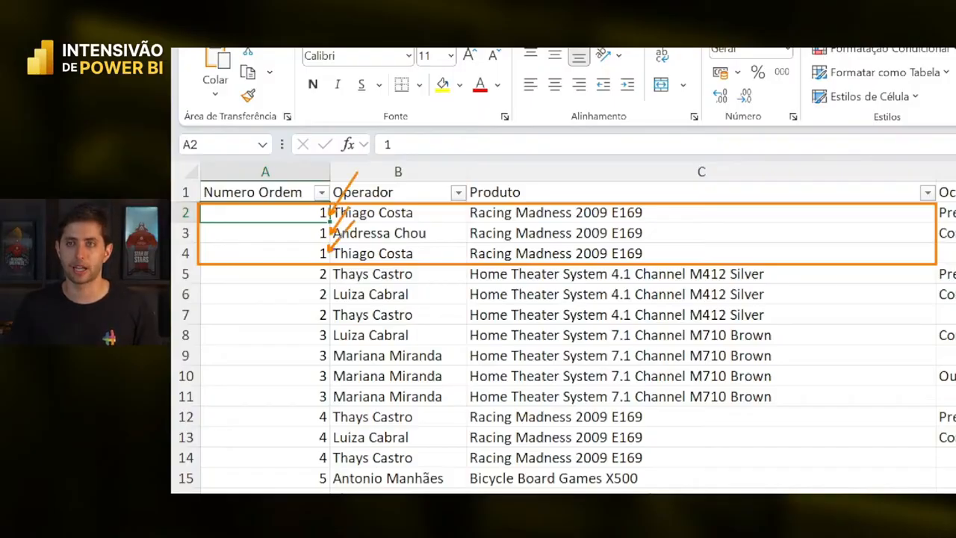
key(ctrl+z)
key(ctrl+z)
key(ctrl+z)
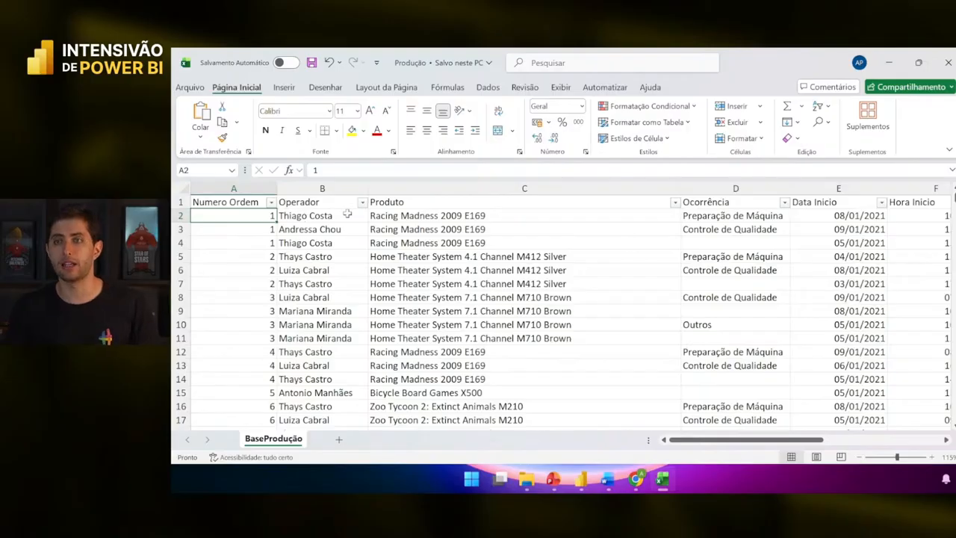
click(322, 188)
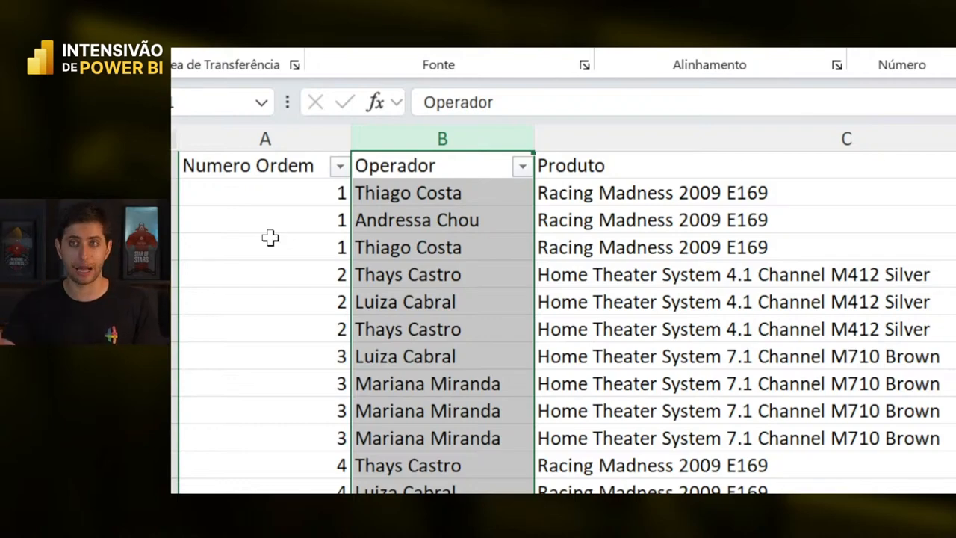
drag(270, 196, 275, 247)
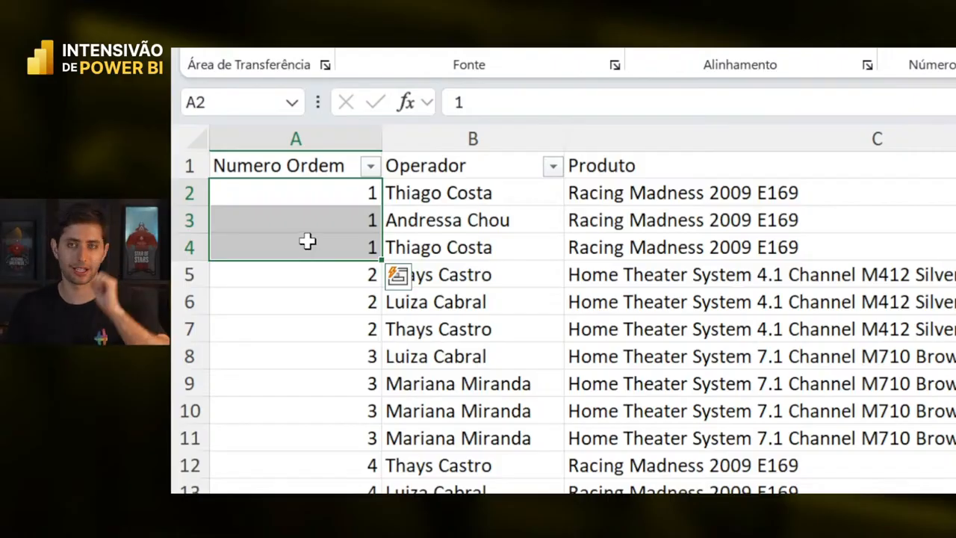
drag(327, 279, 335, 336)
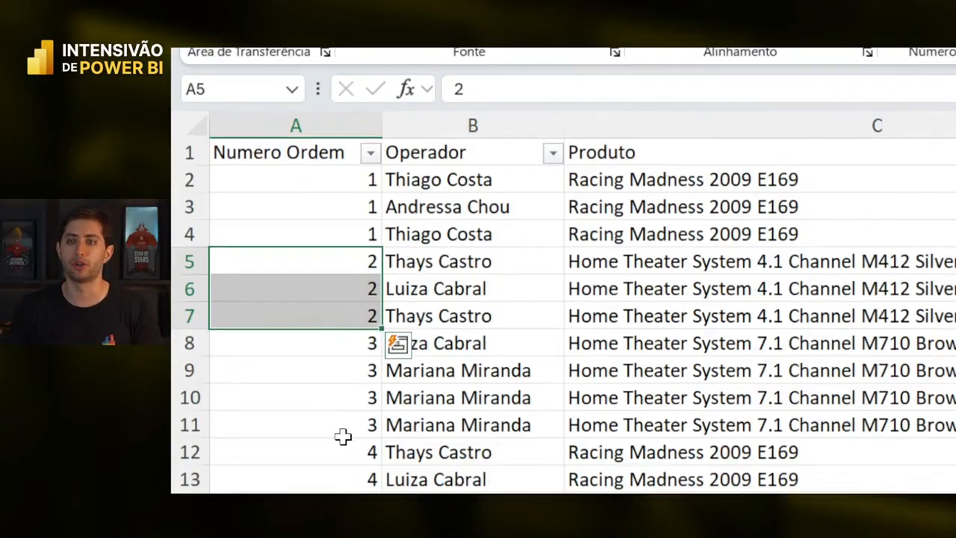
click(329, 357)
drag(327, 263, 326, 340)
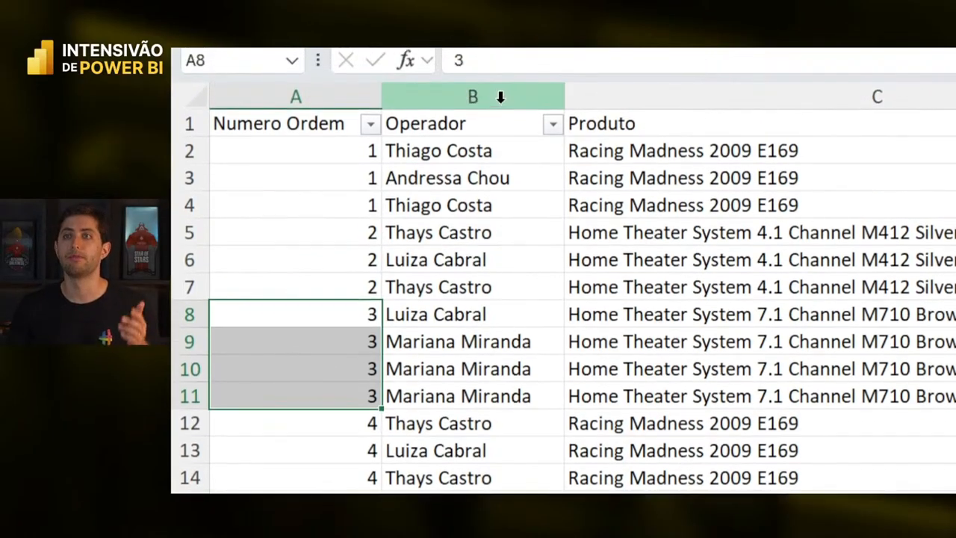
click(497, 80)
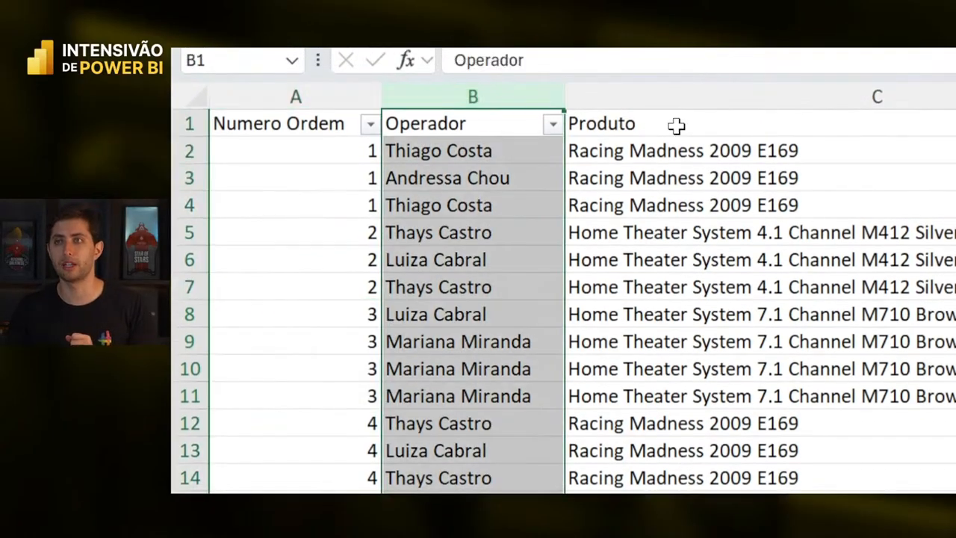
click(880, 97)
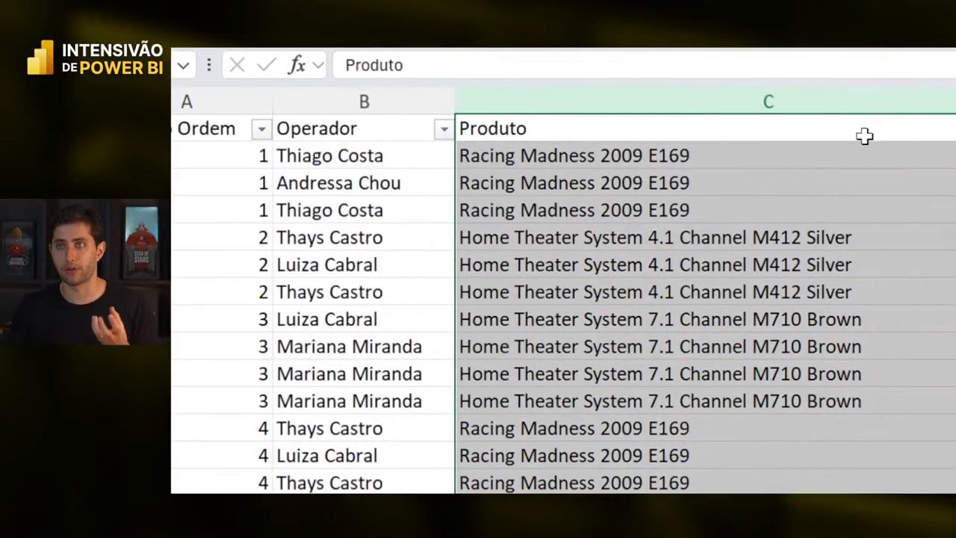
click(795, 174)
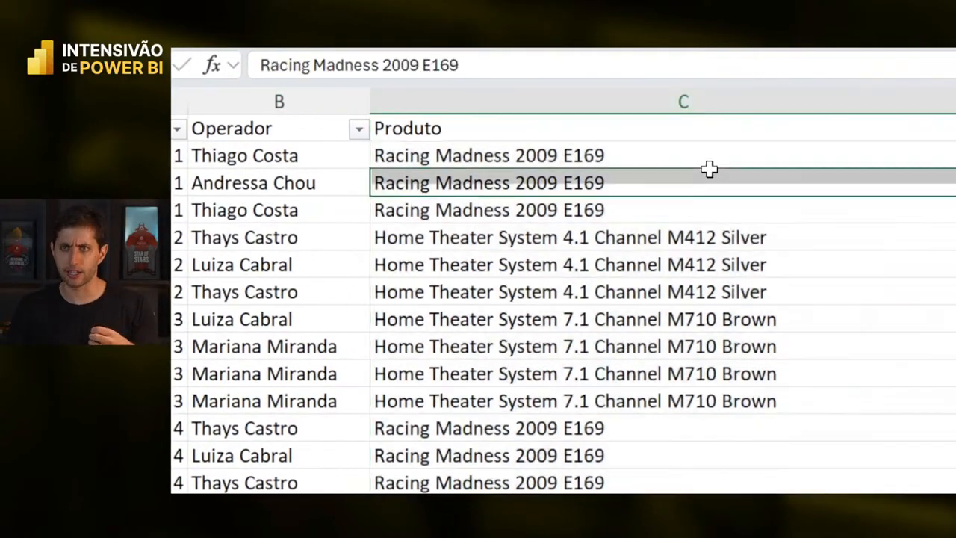
click(682, 236)
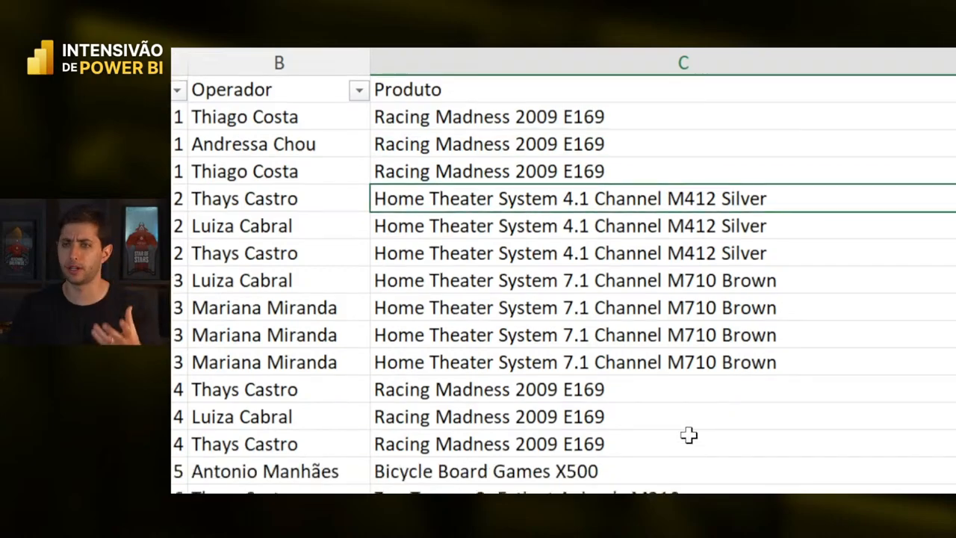
scroll(686, 433, down, 3)
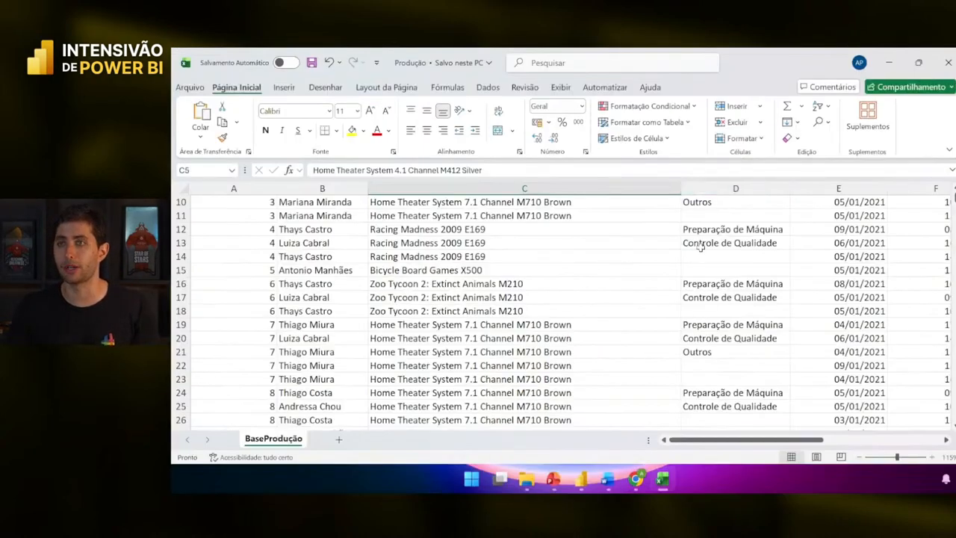
scroll(700, 247, up, 3)
scroll(700, 248, up, 1)
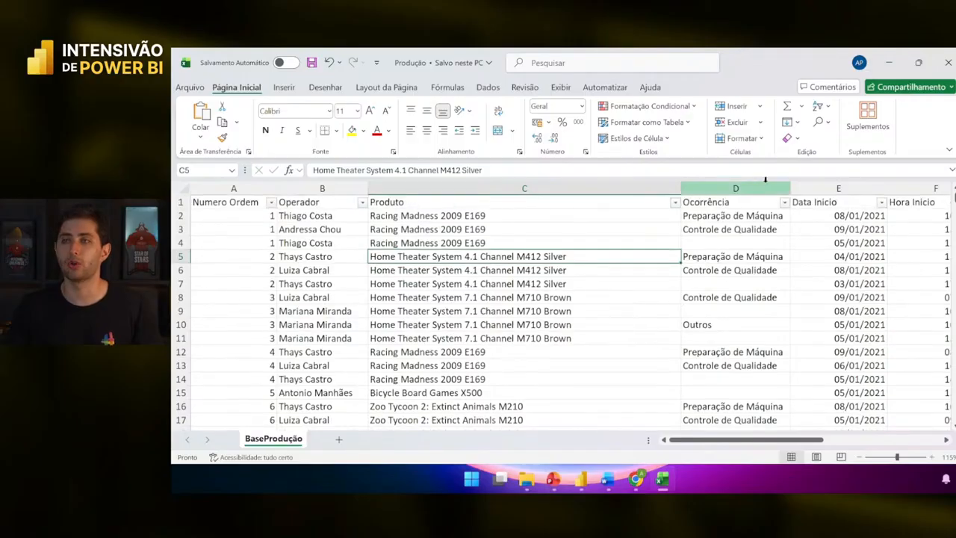
click(765, 180)
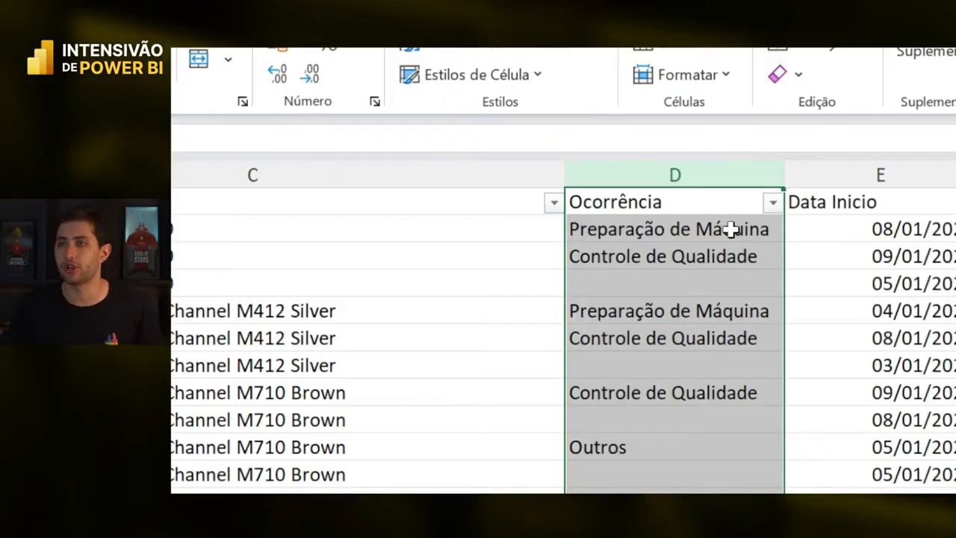
drag(731, 229, 699, 256)
click(704, 192)
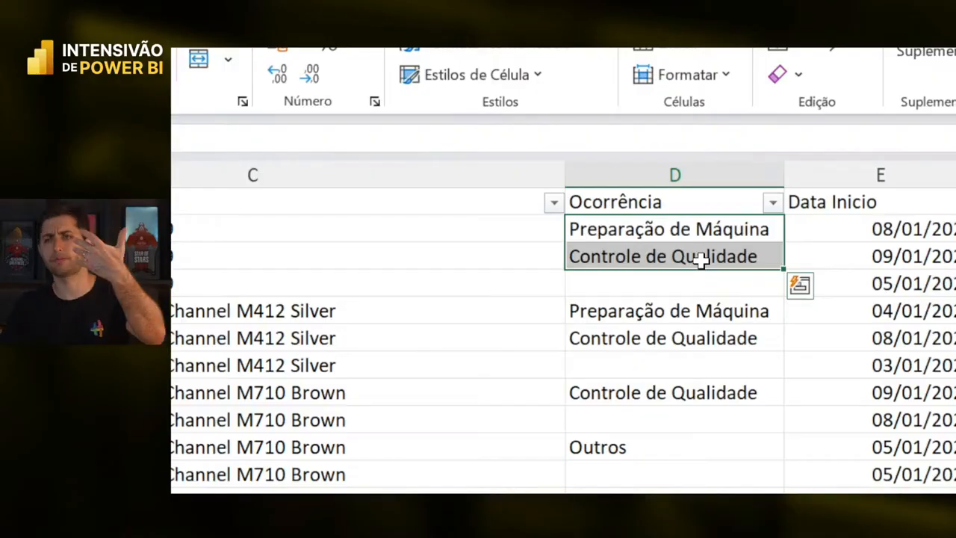
click(692, 233)
click(687, 254)
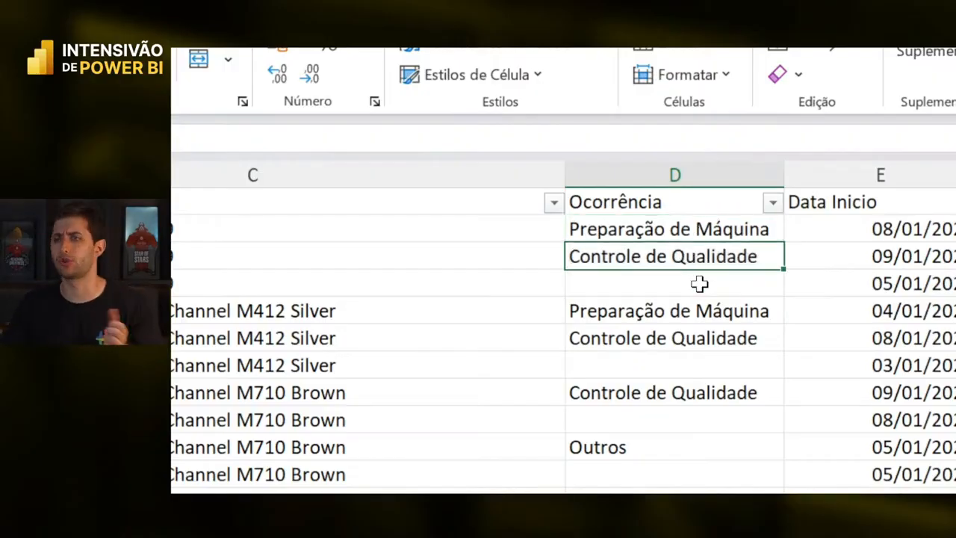
scroll(688, 406, down, 3)
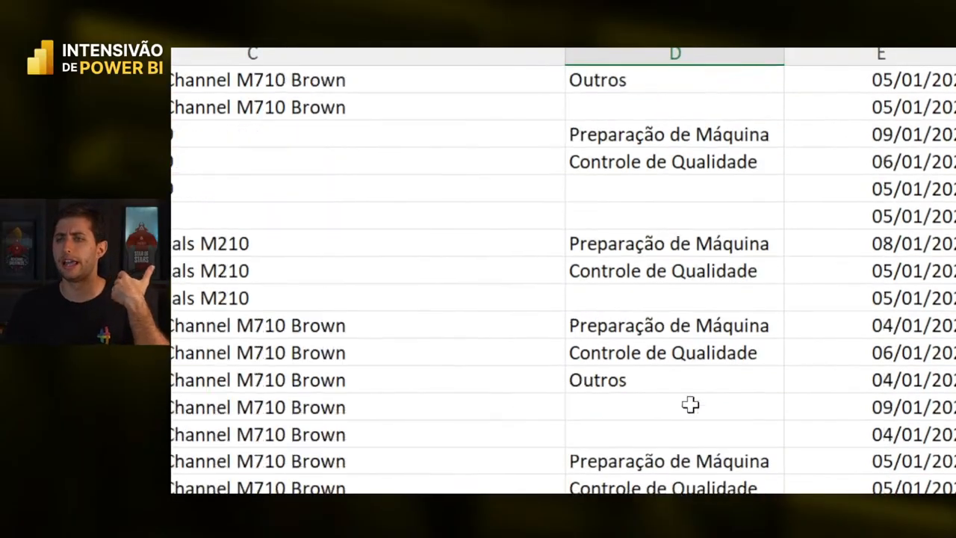
scroll(689, 404, down, 5)
scroll(689, 396, up, 8)
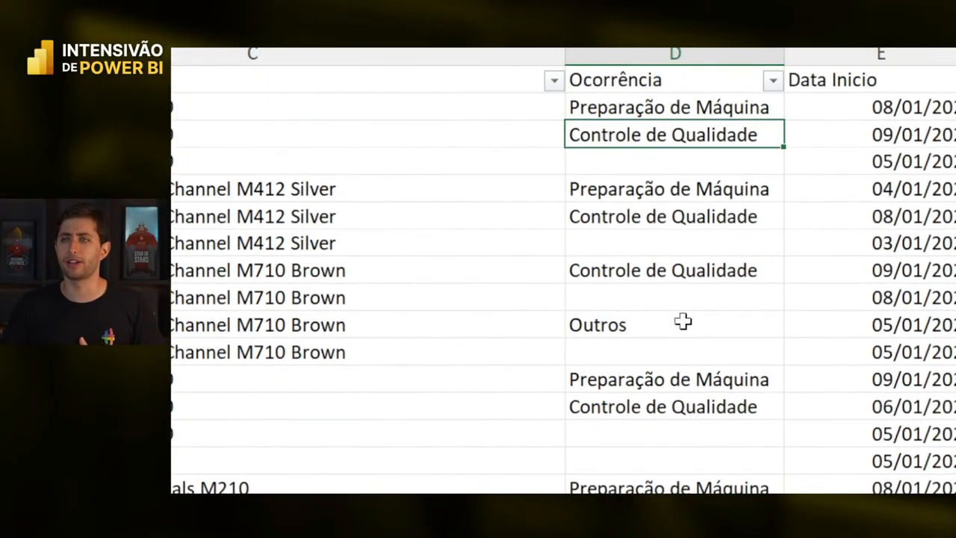
click(656, 161)
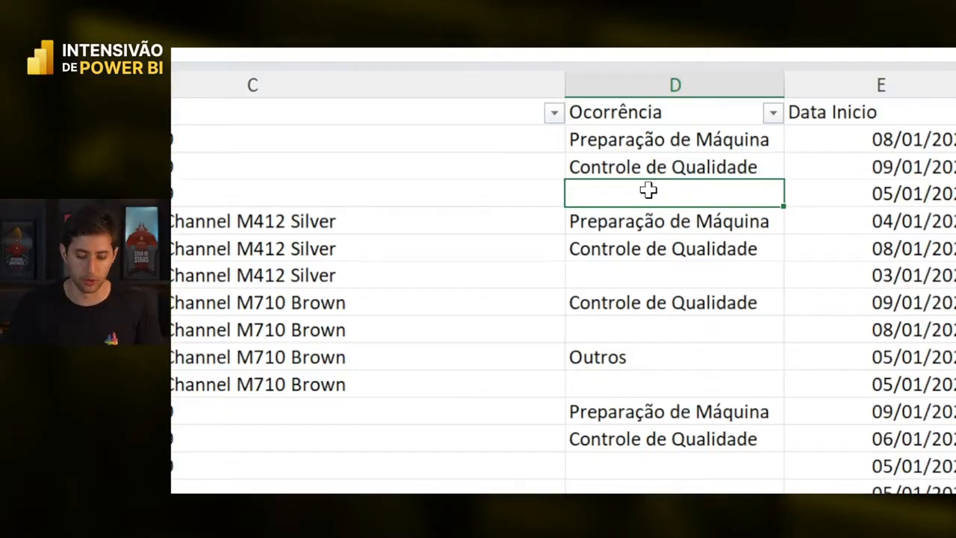
scroll(753, 210, right, 3)
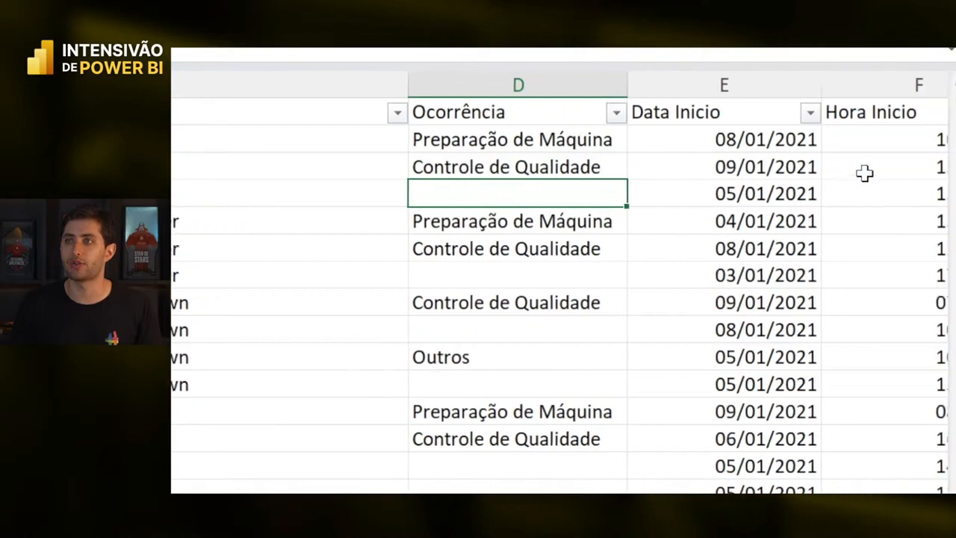
click(724, 89)
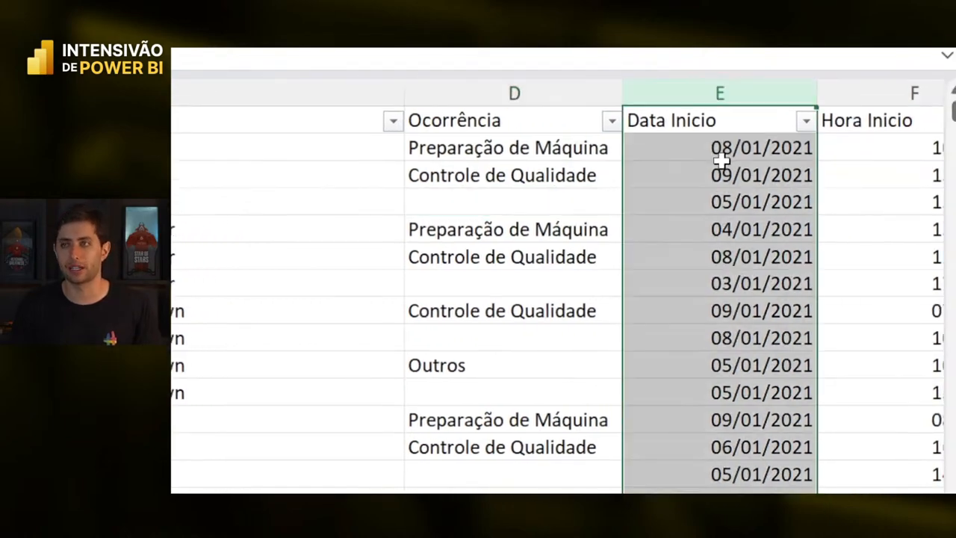
key(Right)
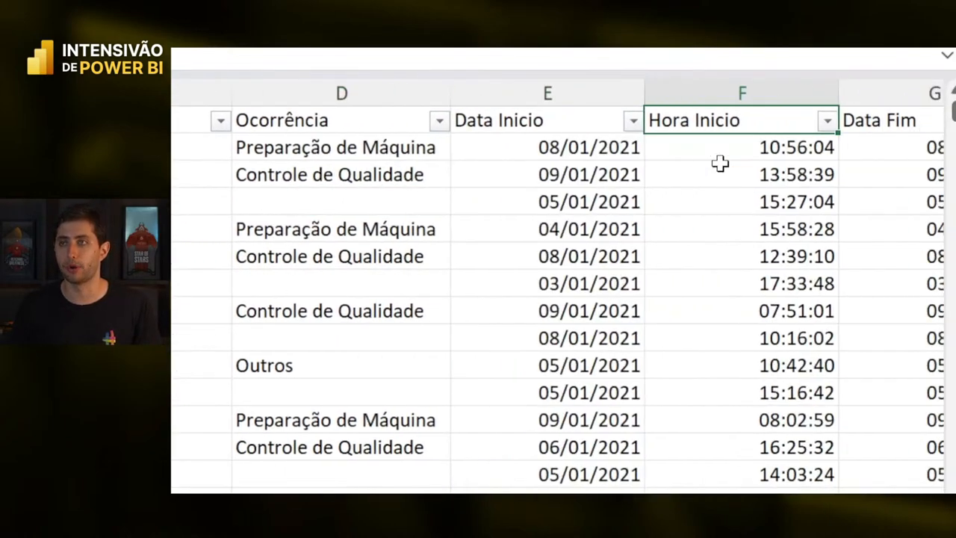
key(Right)
key(Left)
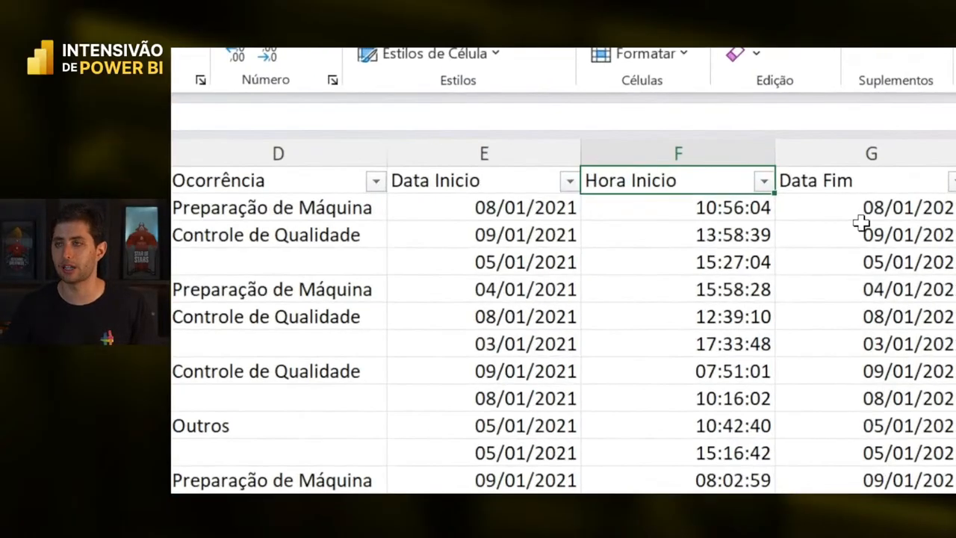
key(Right)
key(Right)
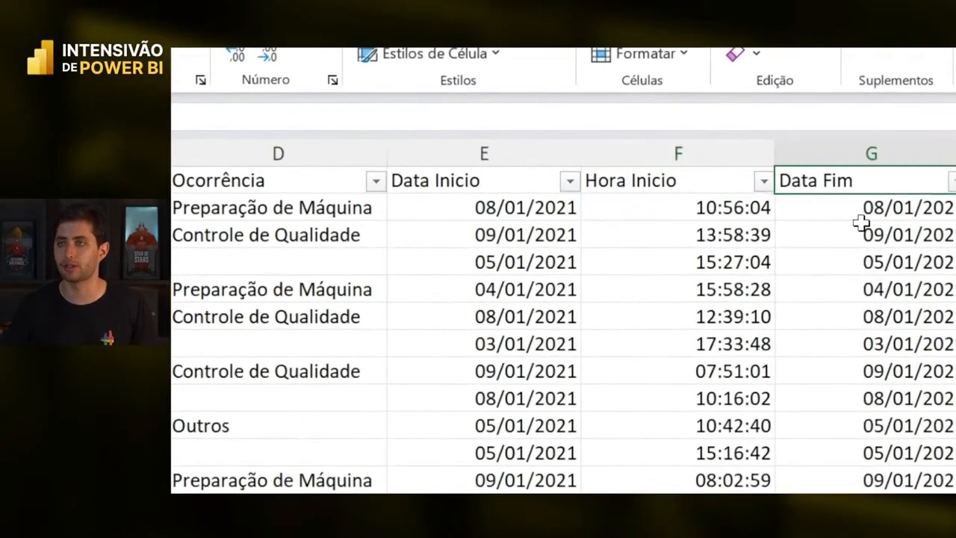
key(ctrl+shift+Down)
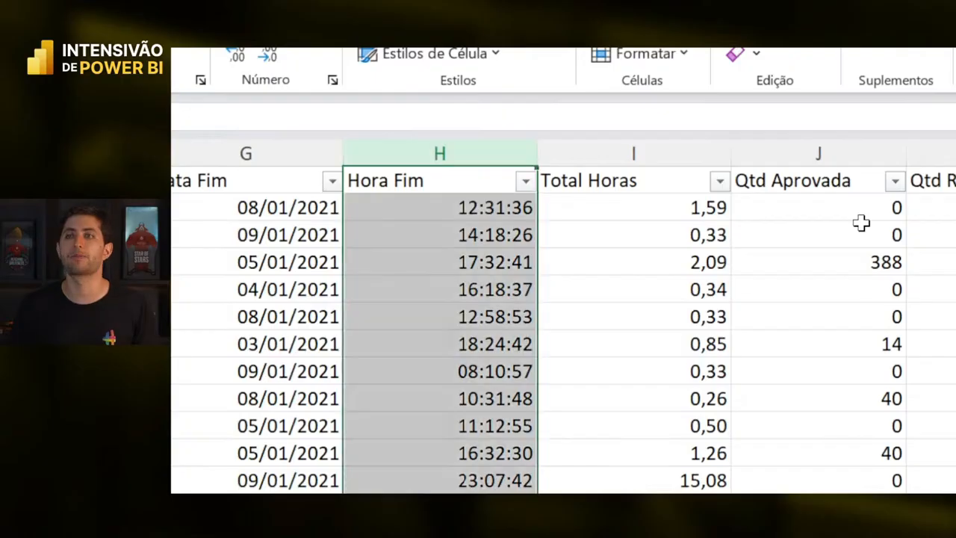
key(Right)
key(Down)
key(Left)
key(Left)
key(Left)
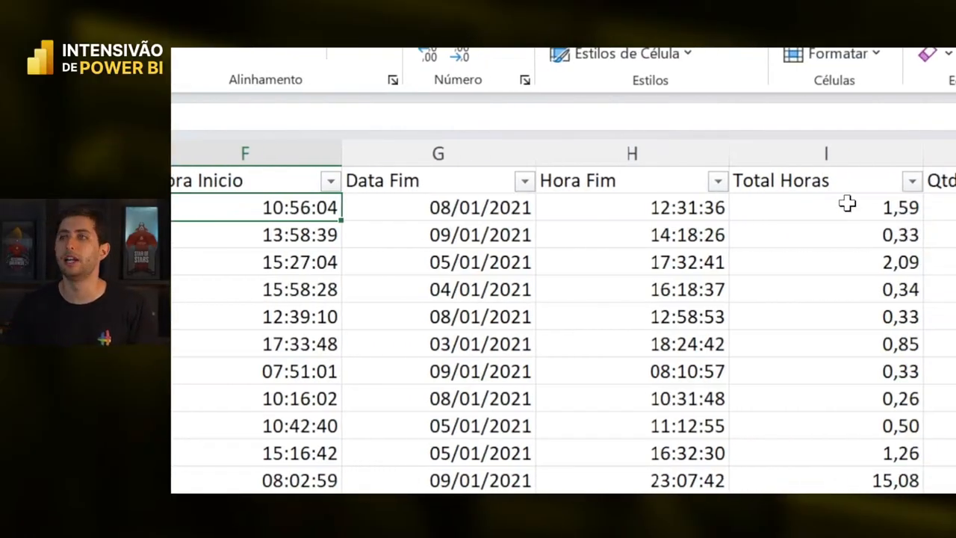
click(847, 206)
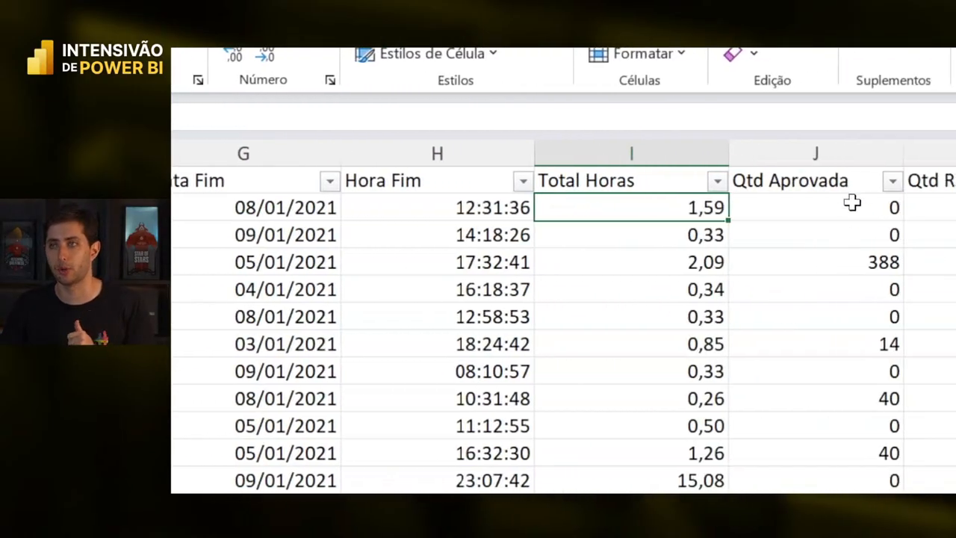
click(856, 149)
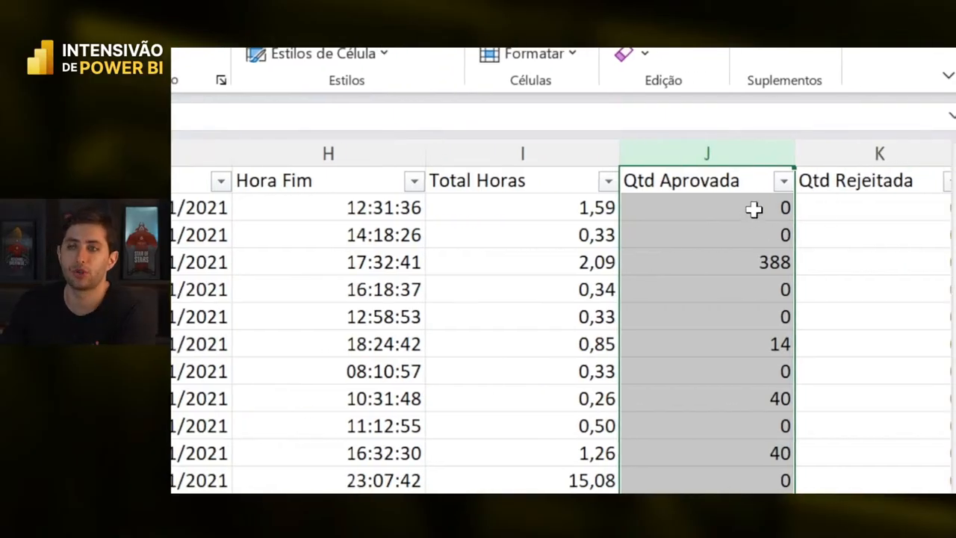
click(754, 209)
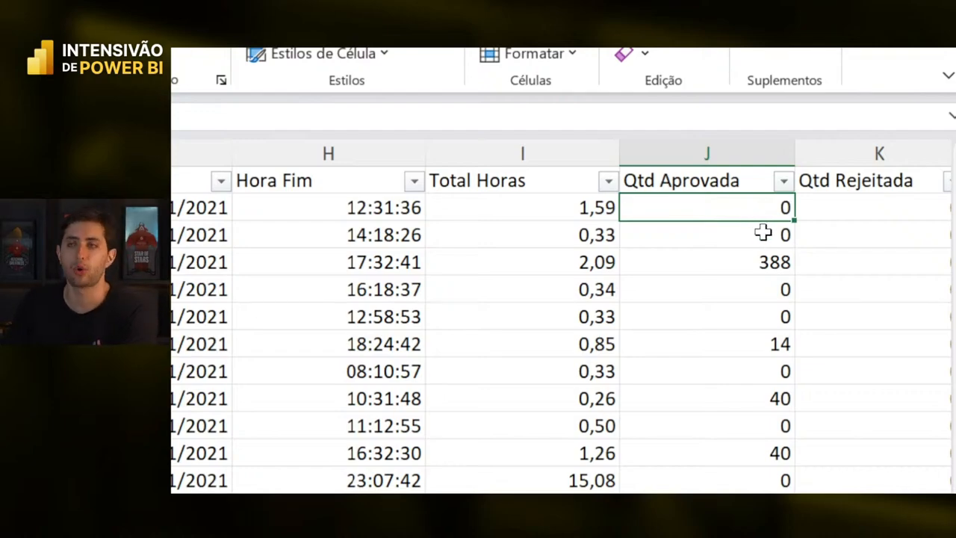
click(762, 232)
click(786, 265)
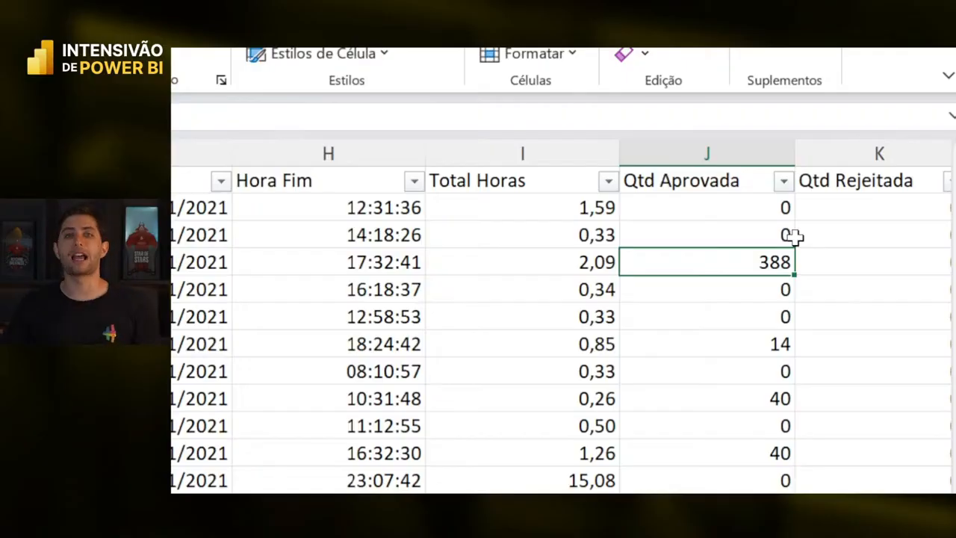
key(Up)
key(Up)
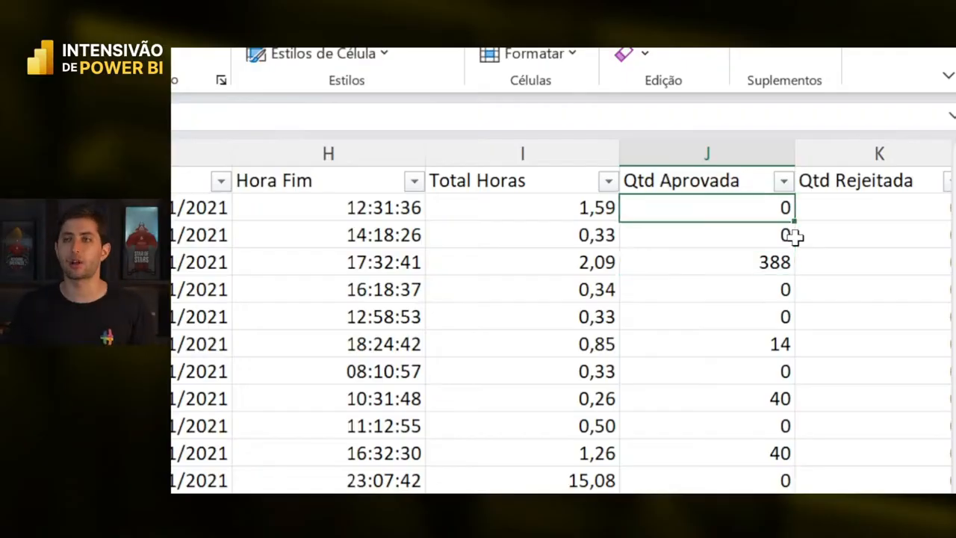
key(Down)
key(Down)
key(ctrl+space)
key(Right)
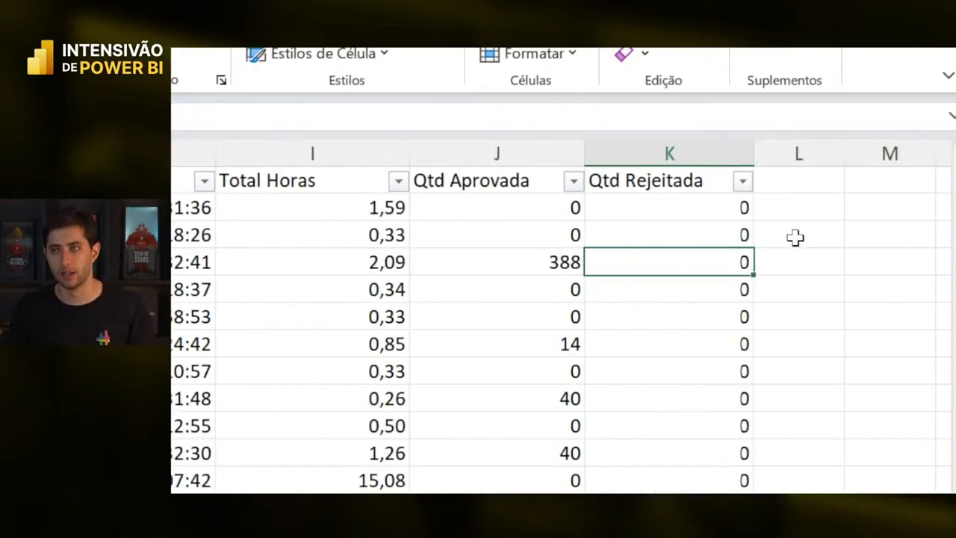
key(ctrl+space)
key(Left)
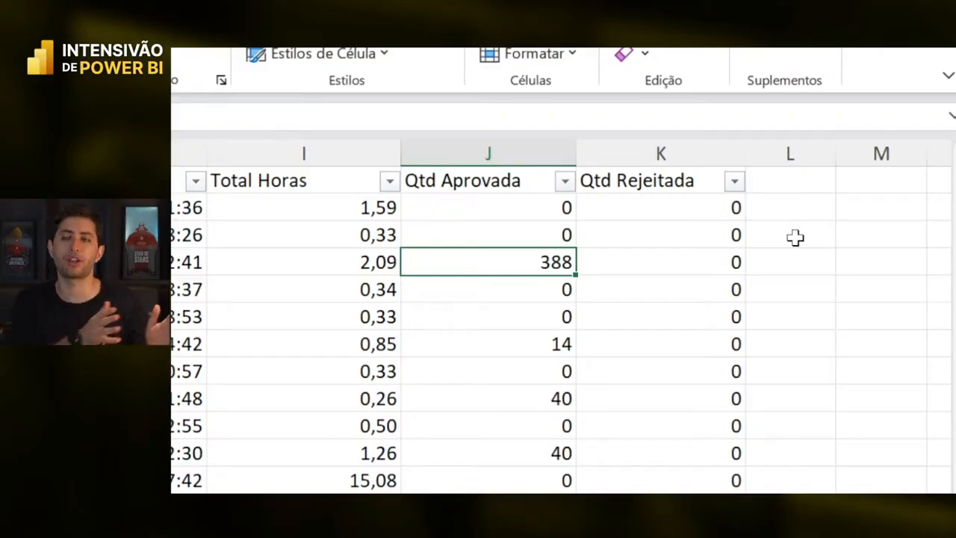
scroll(643, 426, down, 10)
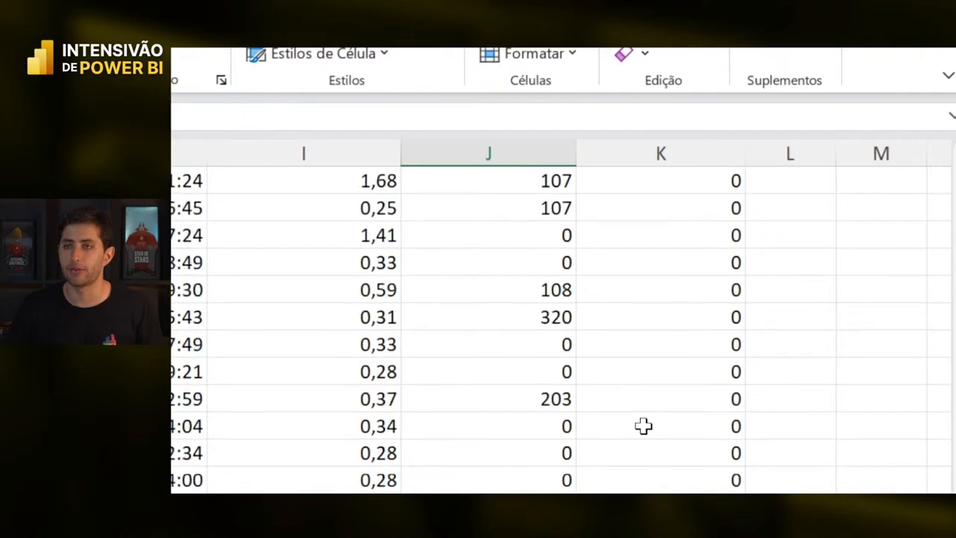
scroll(643, 426, down, 20)
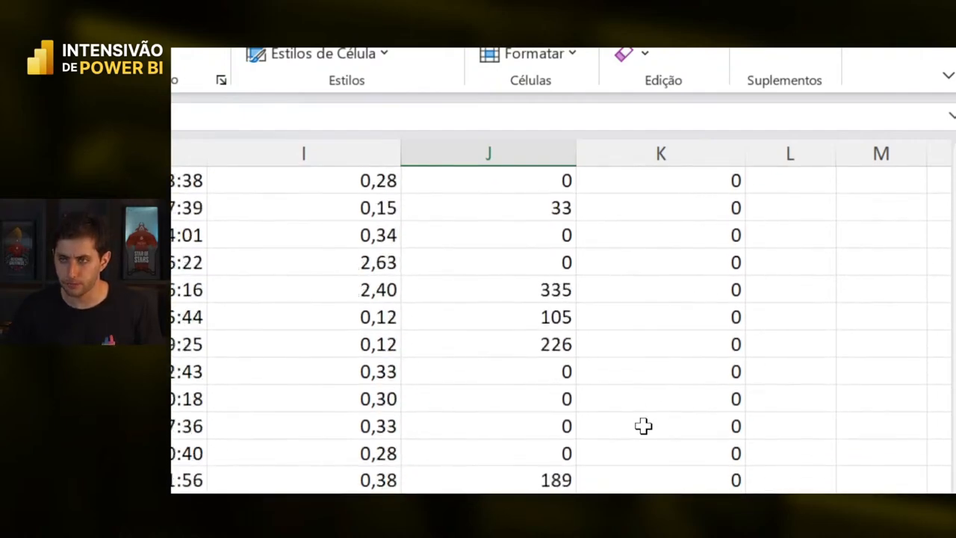
scroll(643, 425, up, 4)
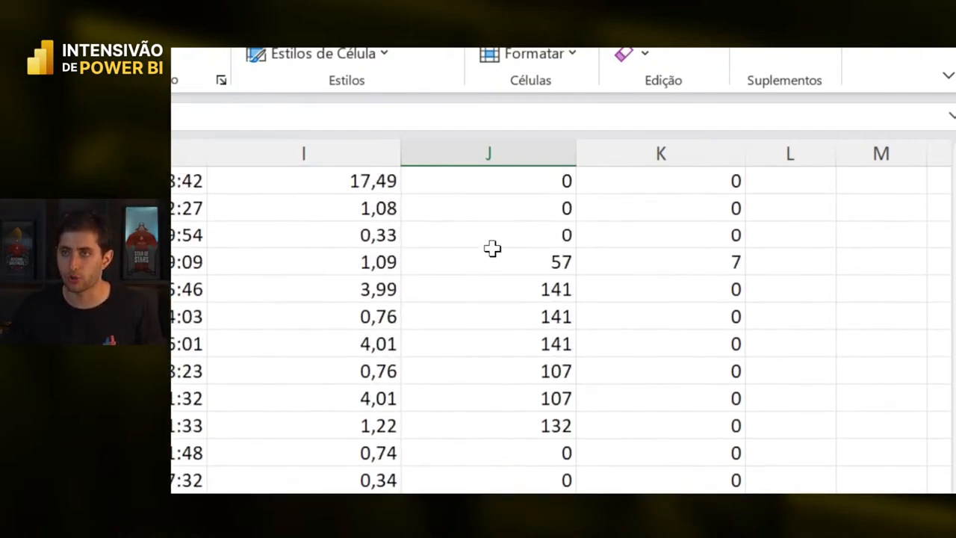
click(516, 261)
drag(516, 261, 590, 266)
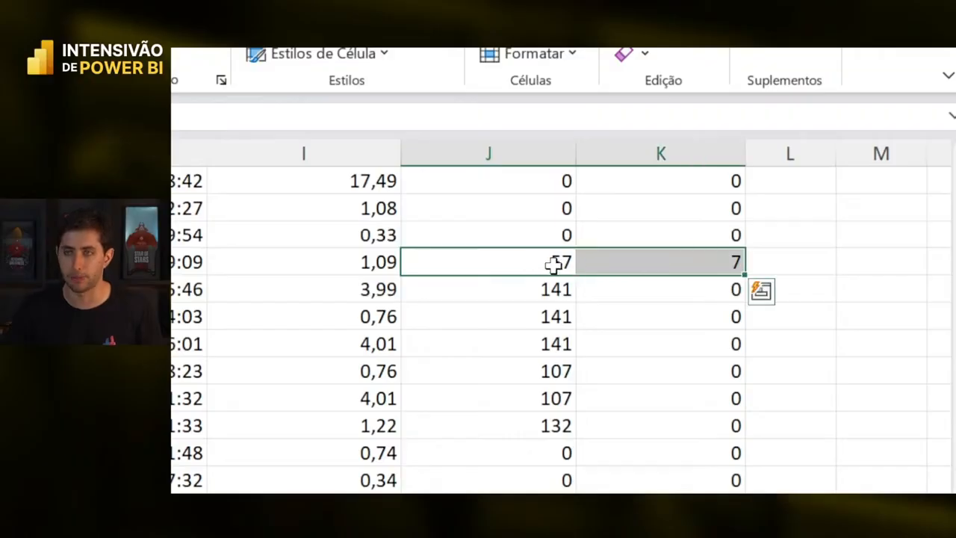
key(Tab)
key(Tab)
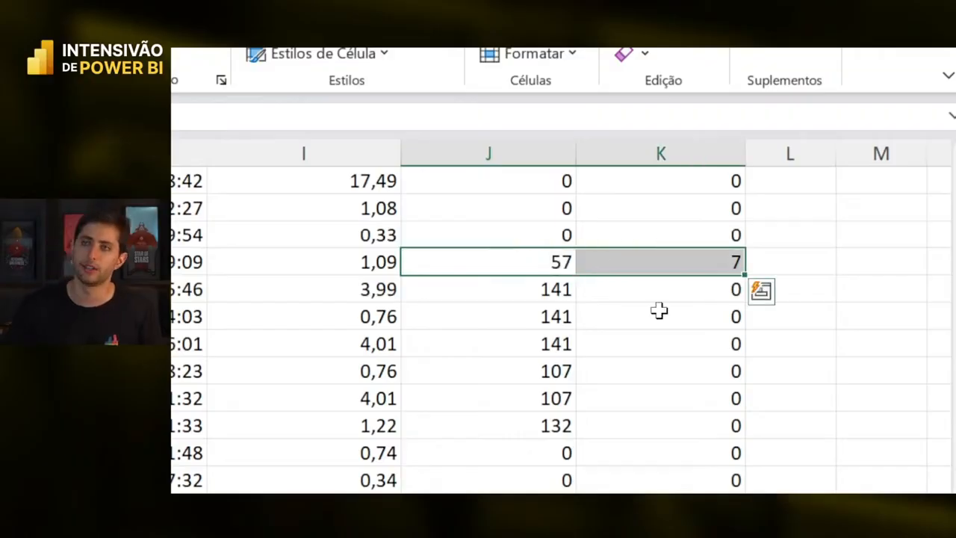
key(Tab)
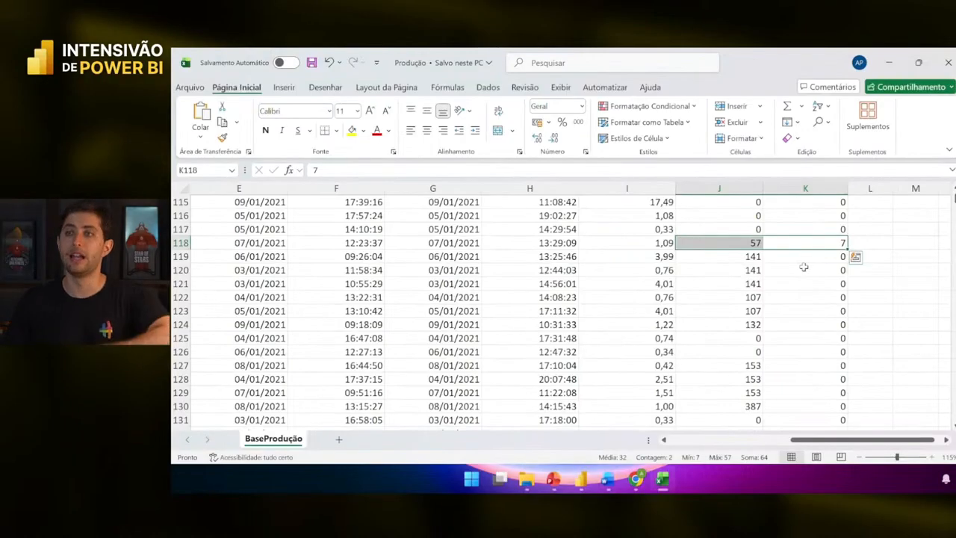
scroll(804, 266, up, 20)
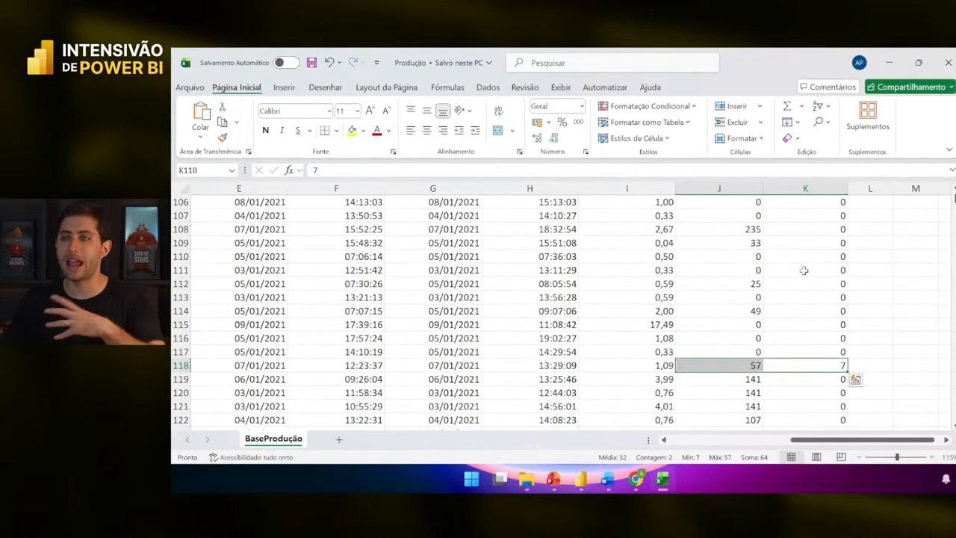
scroll(818, 241, up, 9)
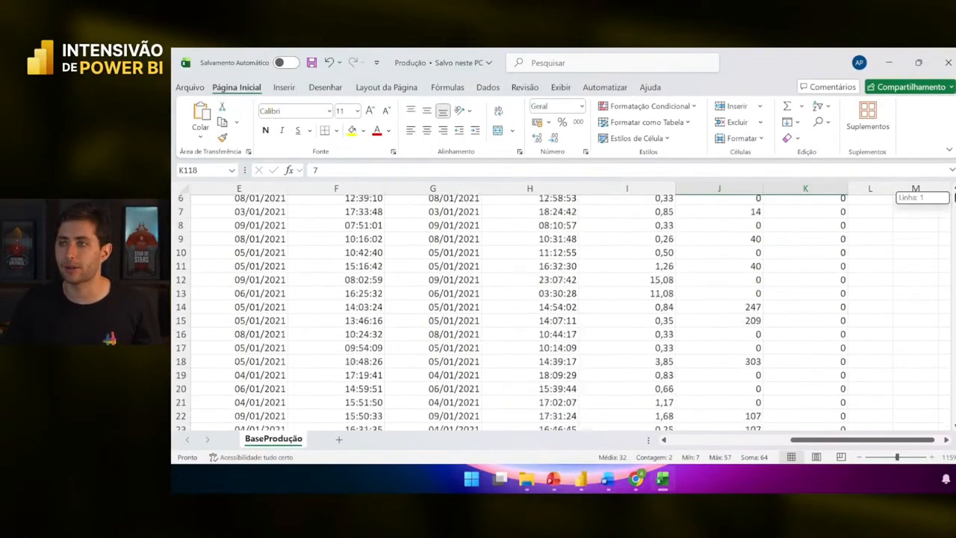
scroll(817, 241, left, 4)
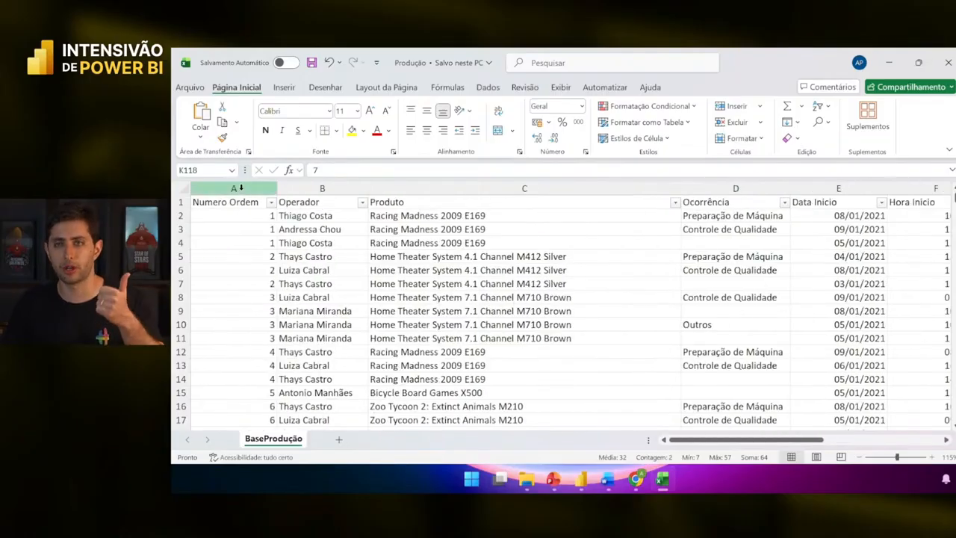
click(317, 189)
click(412, 187)
key(Right)
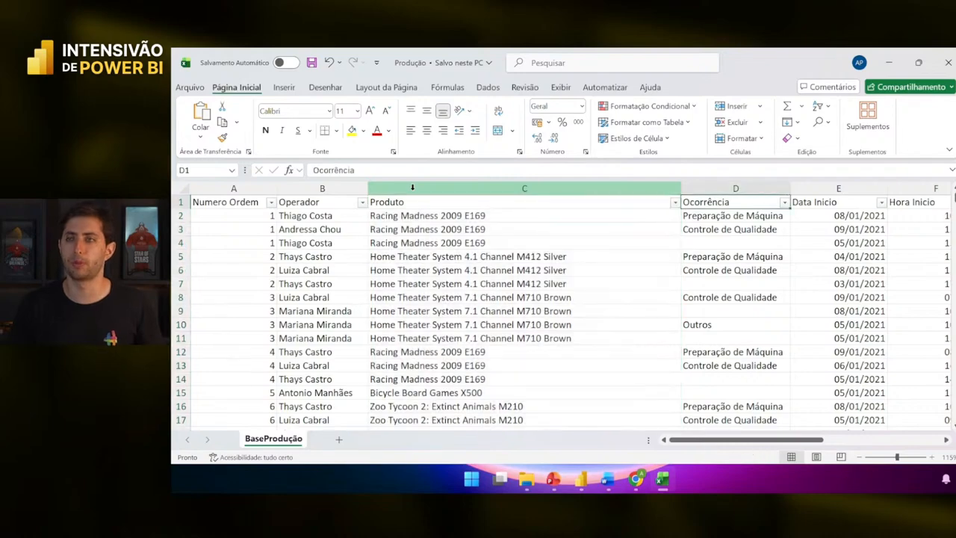
key(ctrl+space)
key(Right)
key(Right)
key(Right)
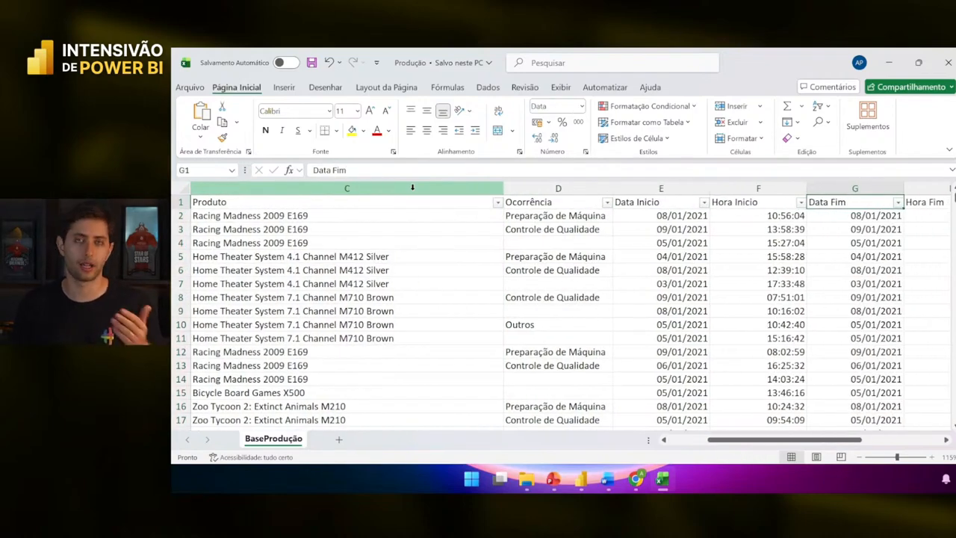
key(Right)
key(Left)
key(Right)
key(Right)
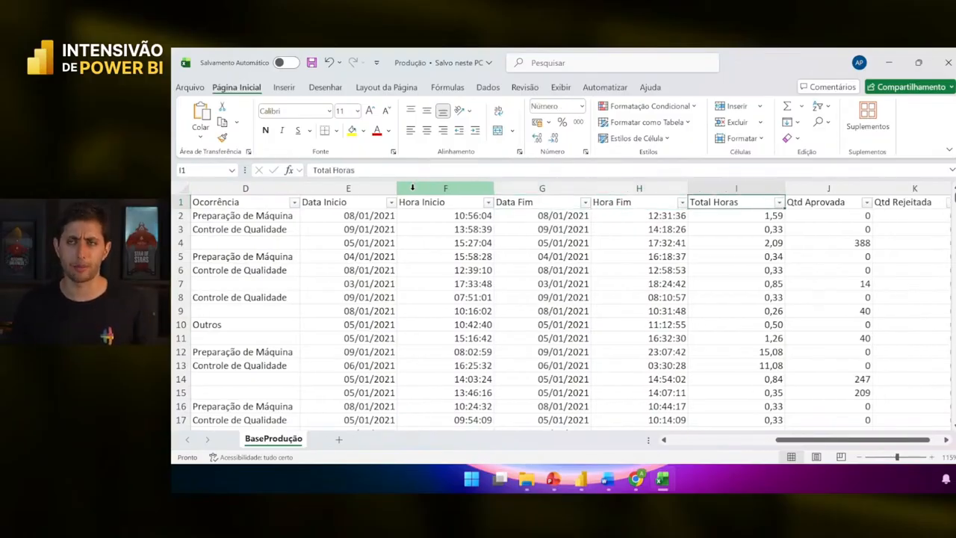
key(Right)
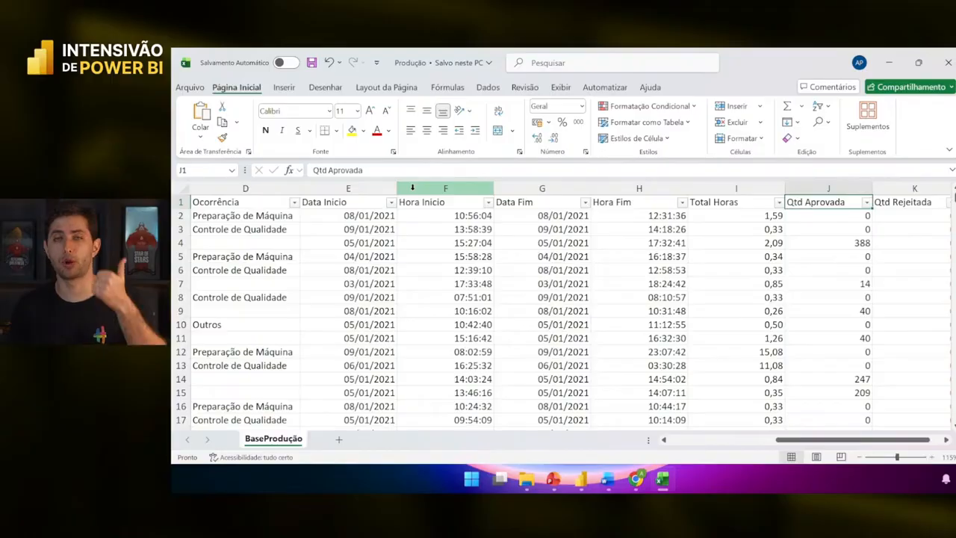
key(Right)
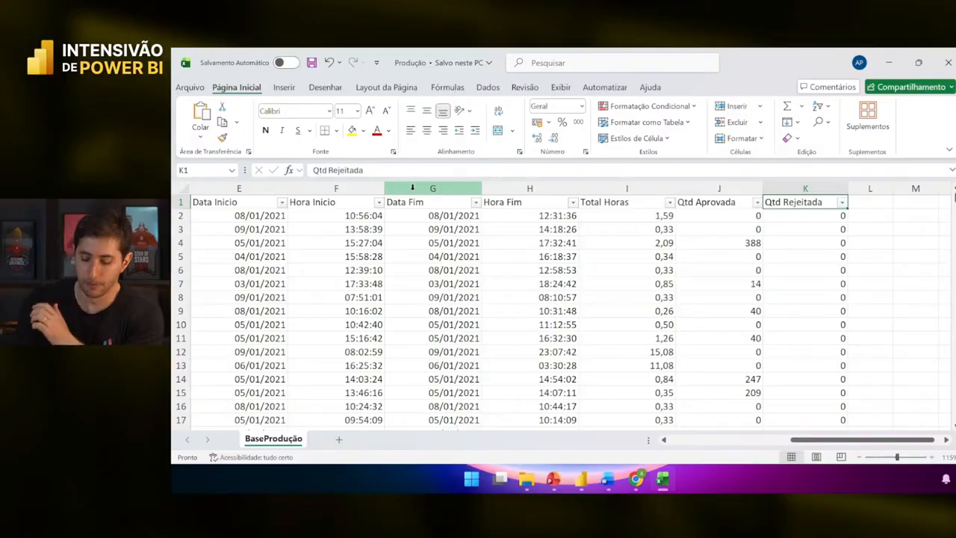
key(ctrl+Home)
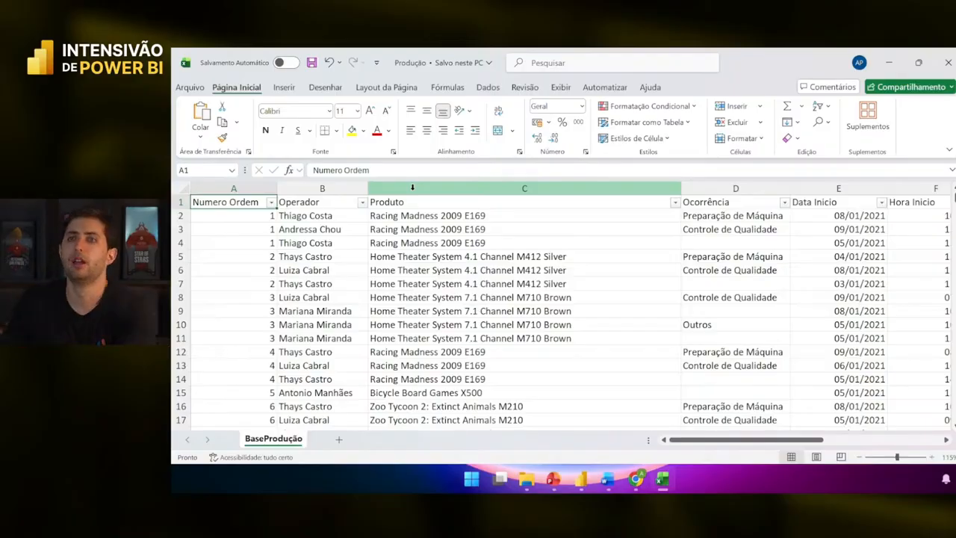
- Close the Produção workbook in Excel and switch to the Aula 2 - Do Zero report
click(947, 60)
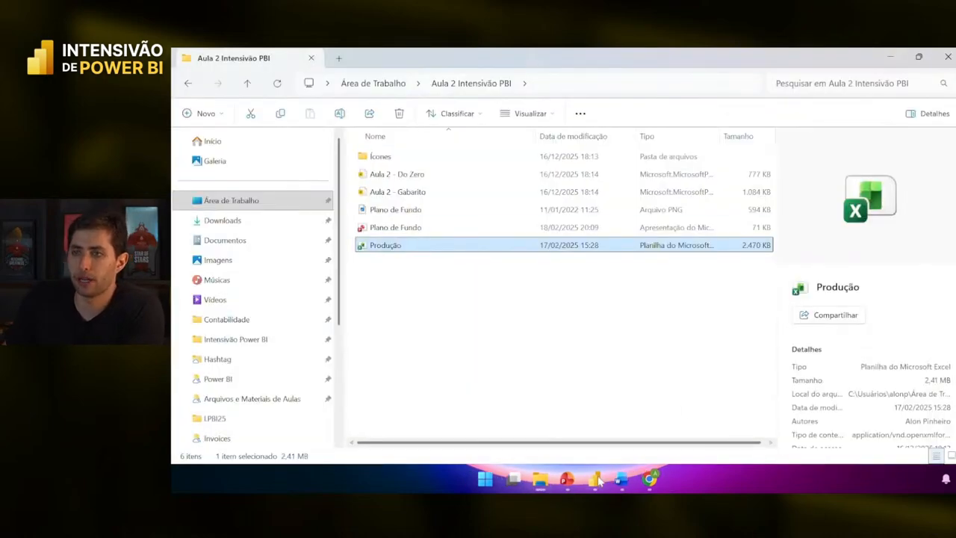
mouse_move(599, 480)
click(530, 418)
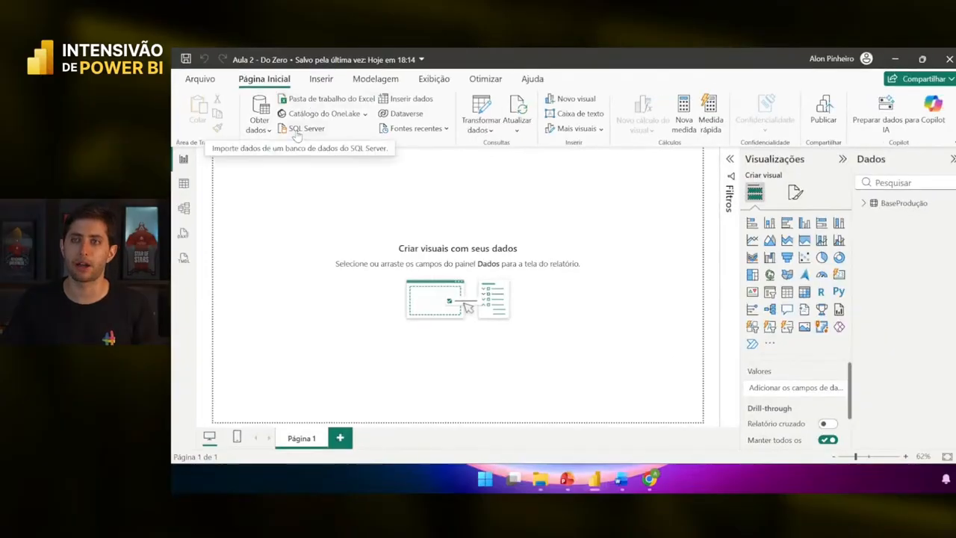
- Switch to Table view to display all 31.616 BaseProdução rows
click(184, 184)
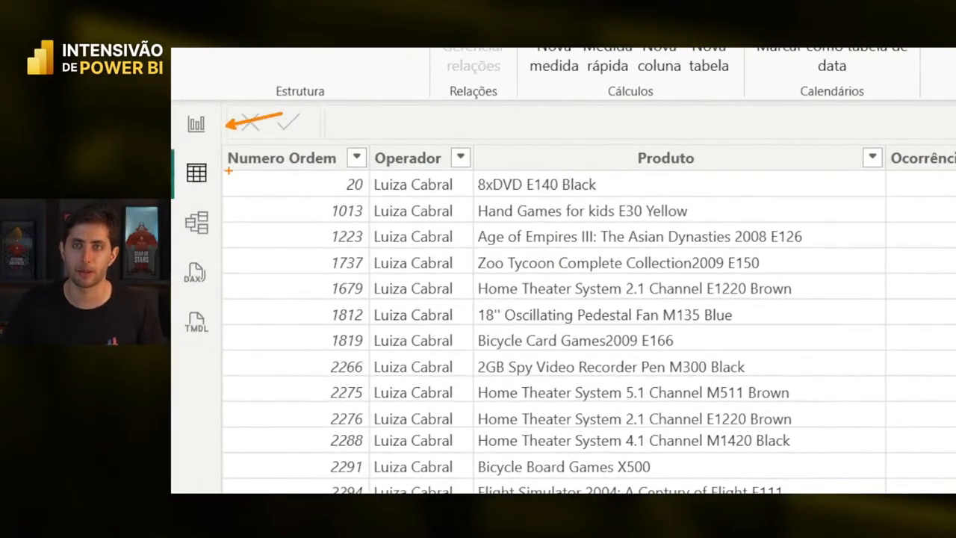
drag(228, 171, 273, 158)
drag(226, 218, 266, 205)
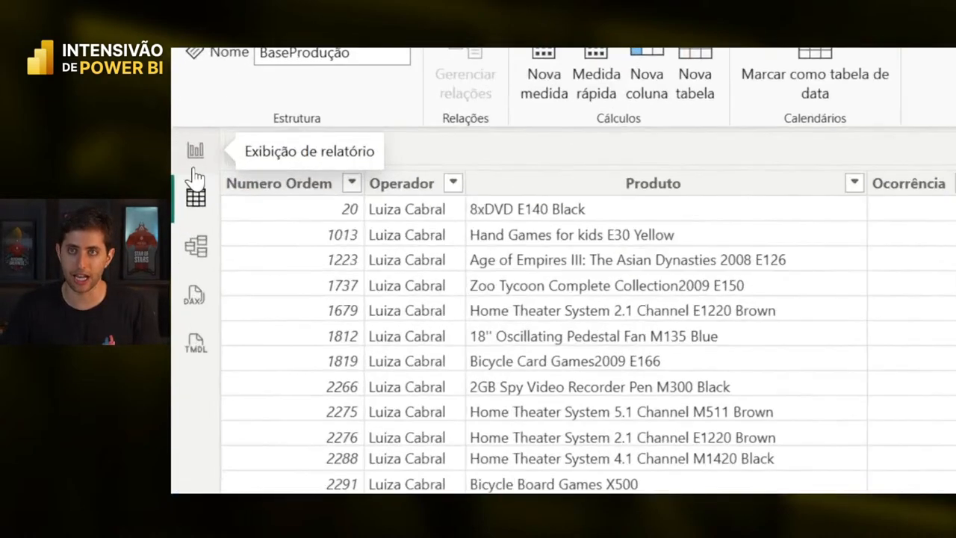
click(195, 156)
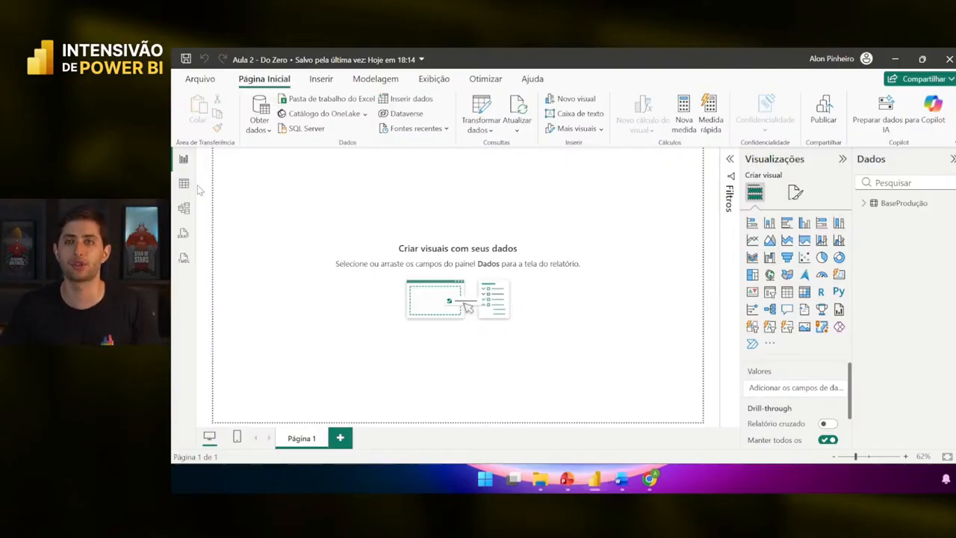
click(185, 187)
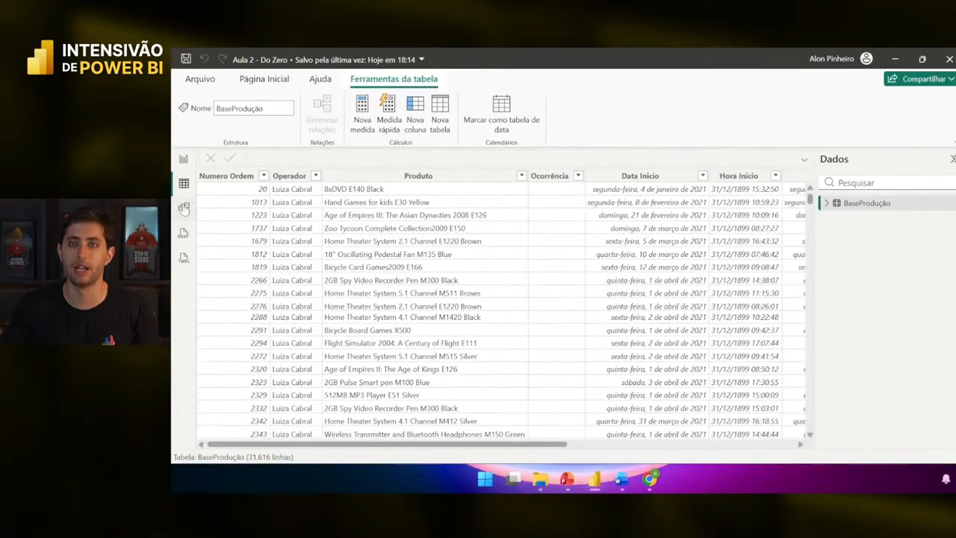
click(197, 233)
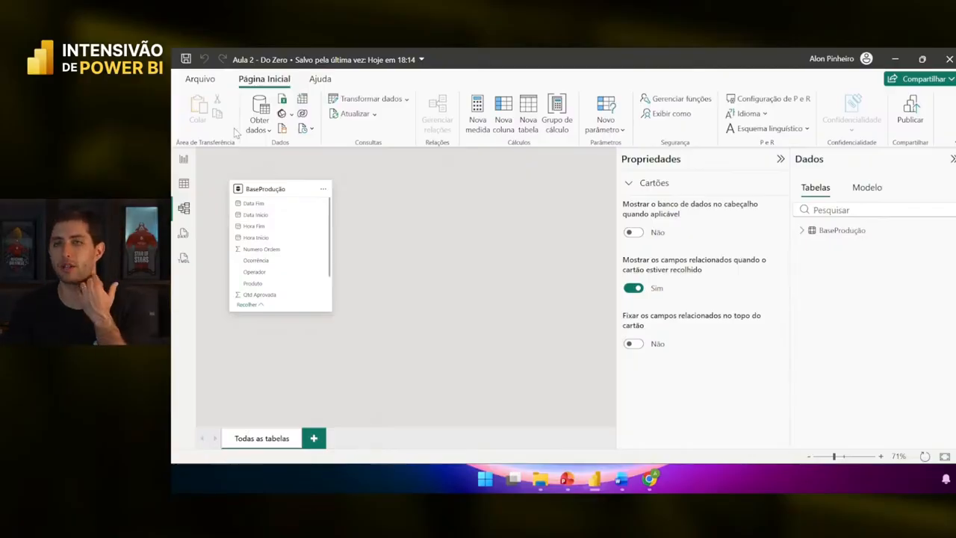
click(184, 184)
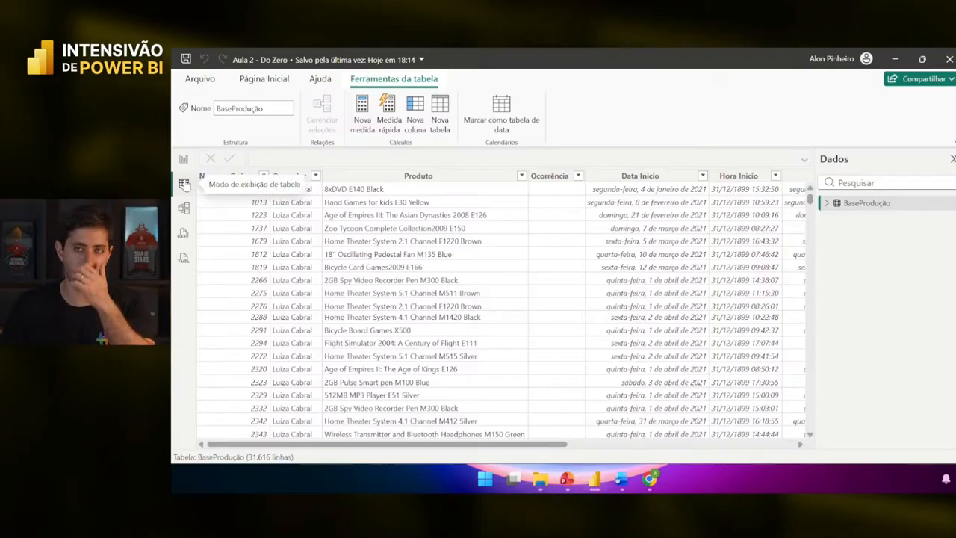
click(216, 176)
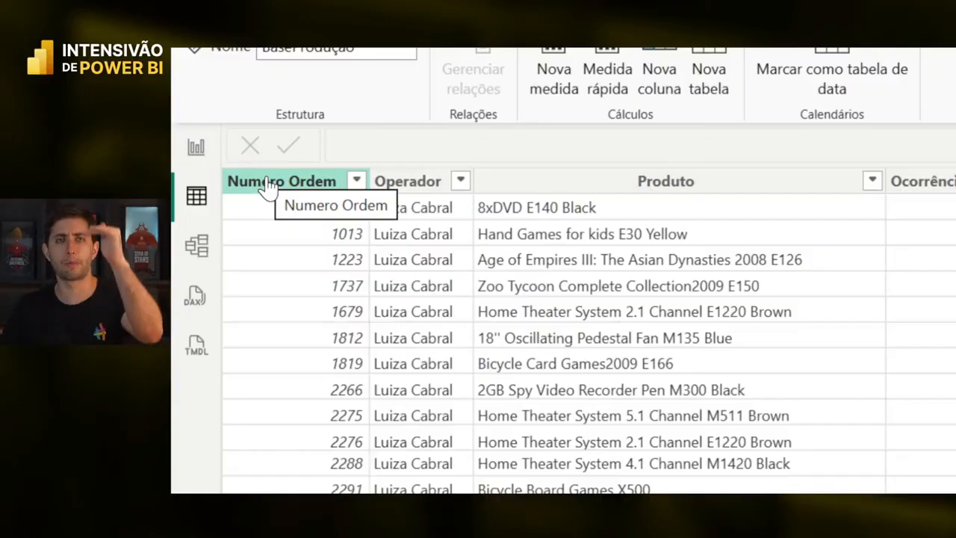
- Sort the Numero Ordem column smallest to largest with Classificar em ordem crescente
click(357, 183)
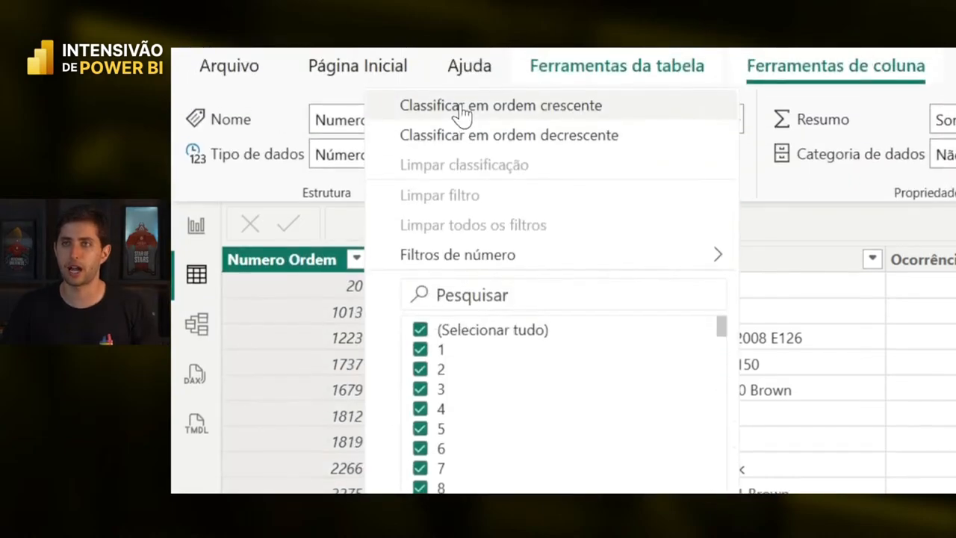
click(461, 106)
scroll(351, 242, right, 2)
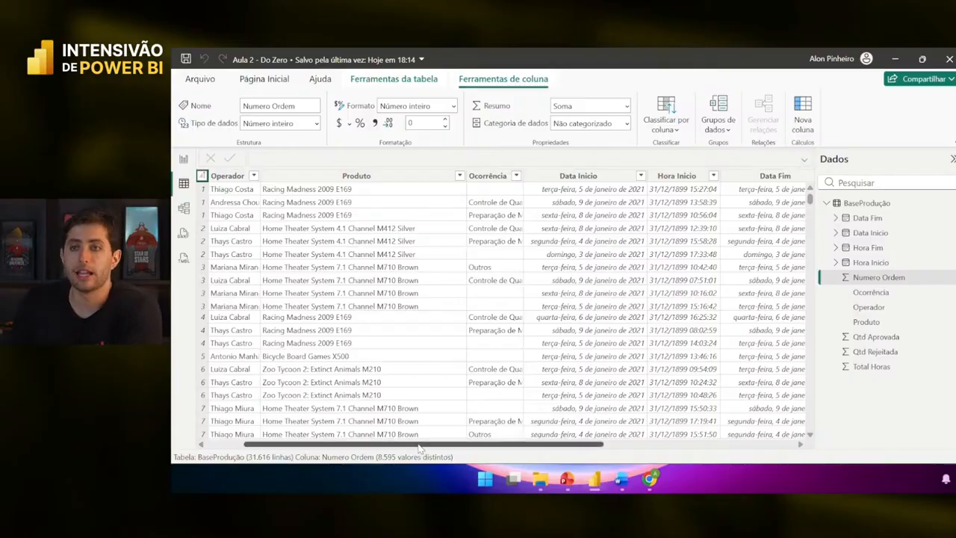
scroll(411, 425, left, 2)
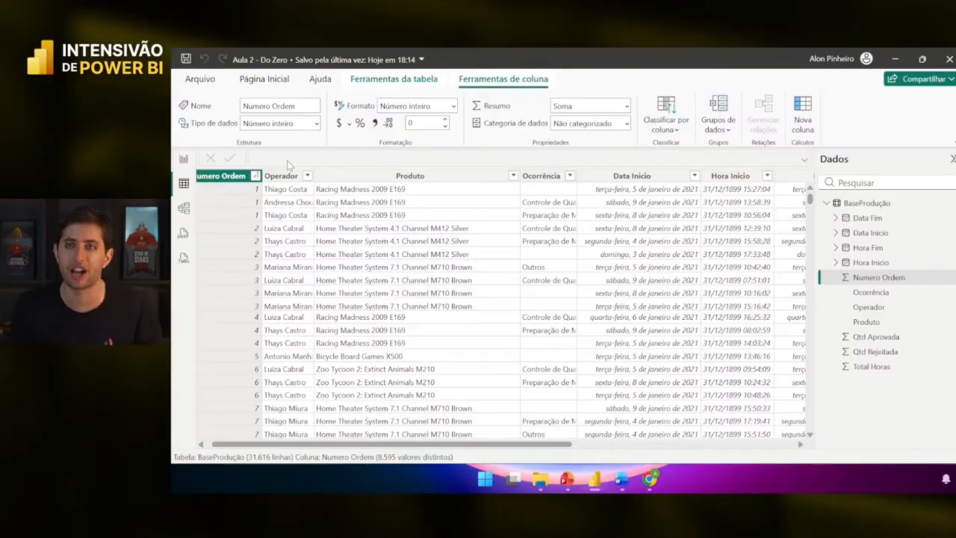
- Toggle Report and Table views, show the Página Inicial ribbon, then maximize the blank Word document
click(183, 159)
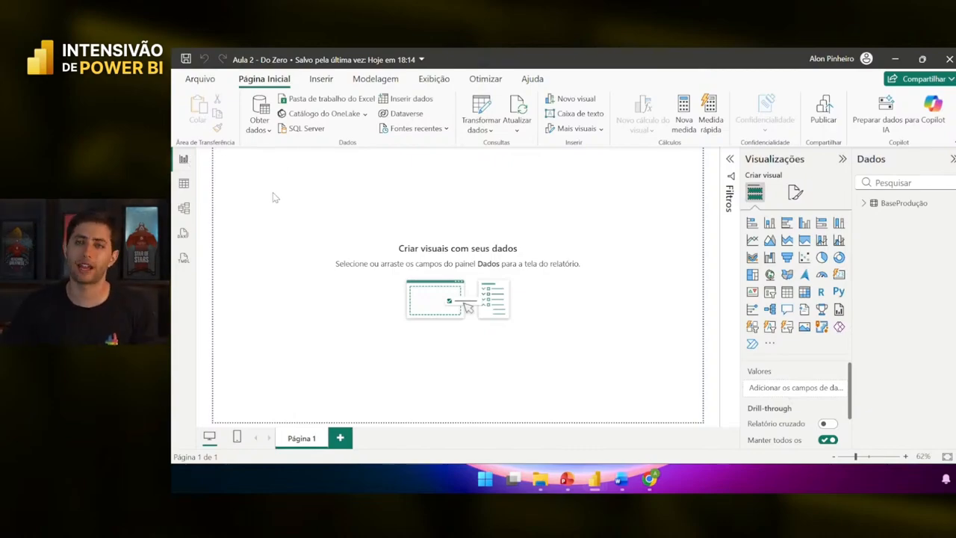
click(184, 183)
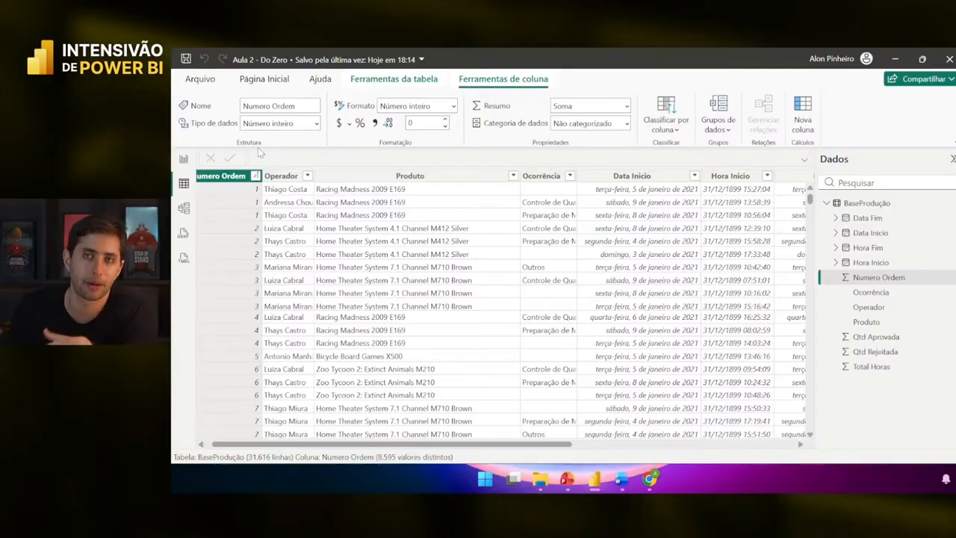
click(243, 86)
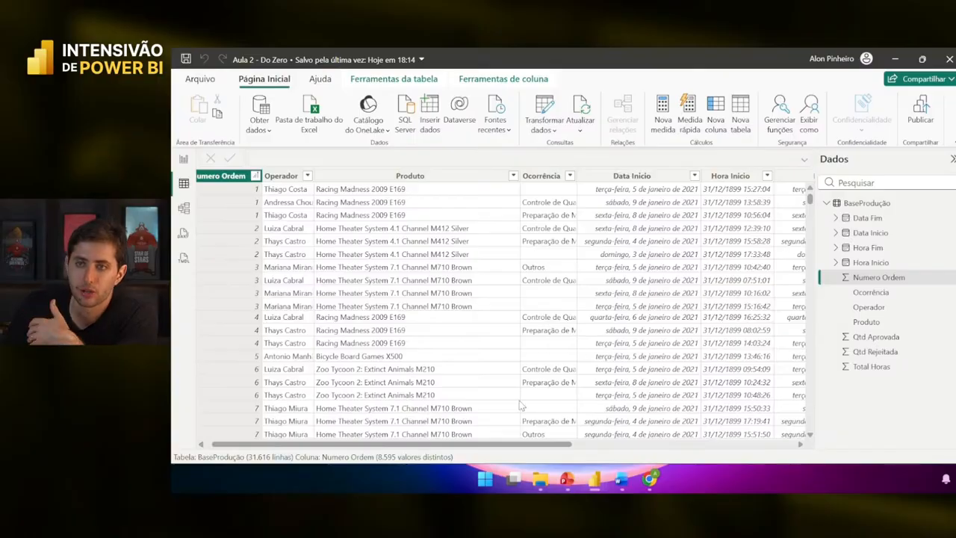
drag(496, 444, 491, 445)
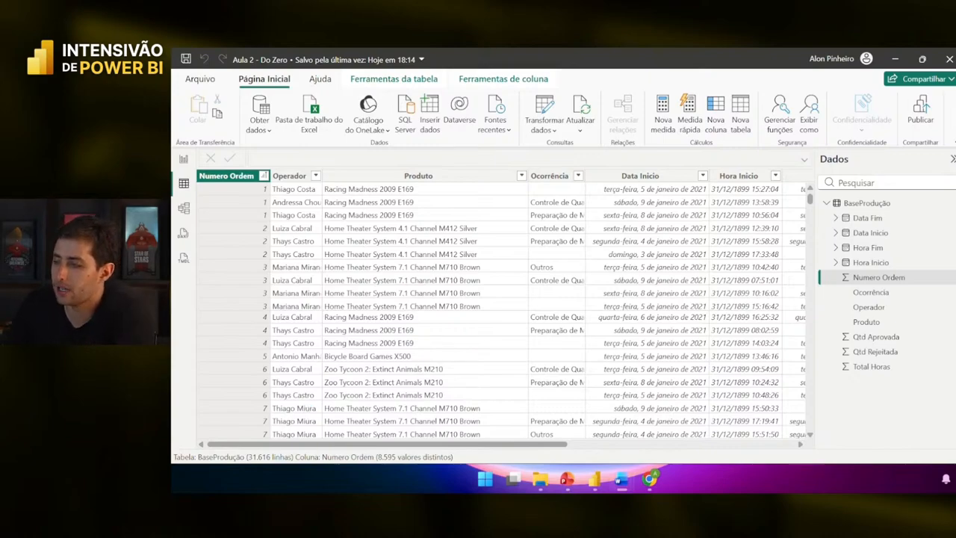
drag(173, 128, 634, 50)
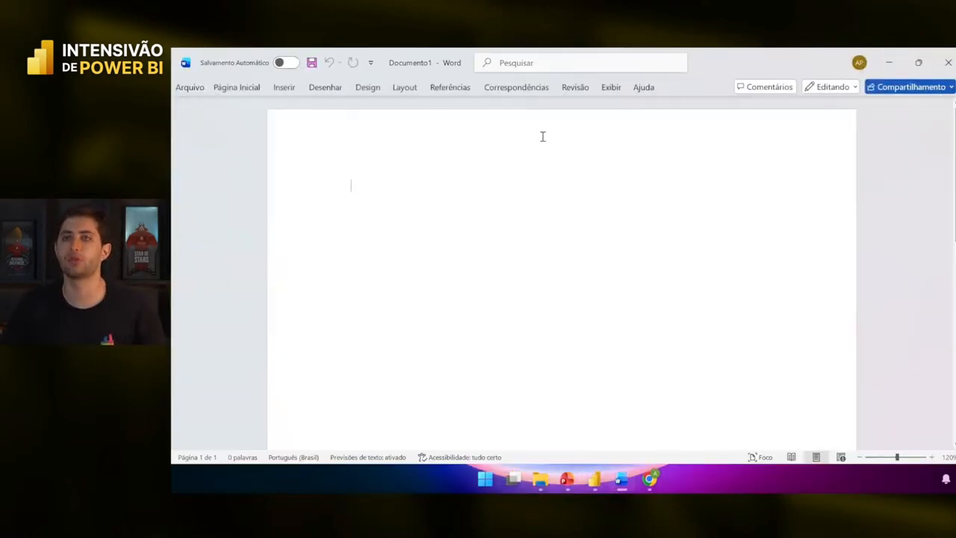
- Type Total Horas Trabalhadas, Produtividade and Eficiência on separate lines
scroll(550, 239, up, 15)
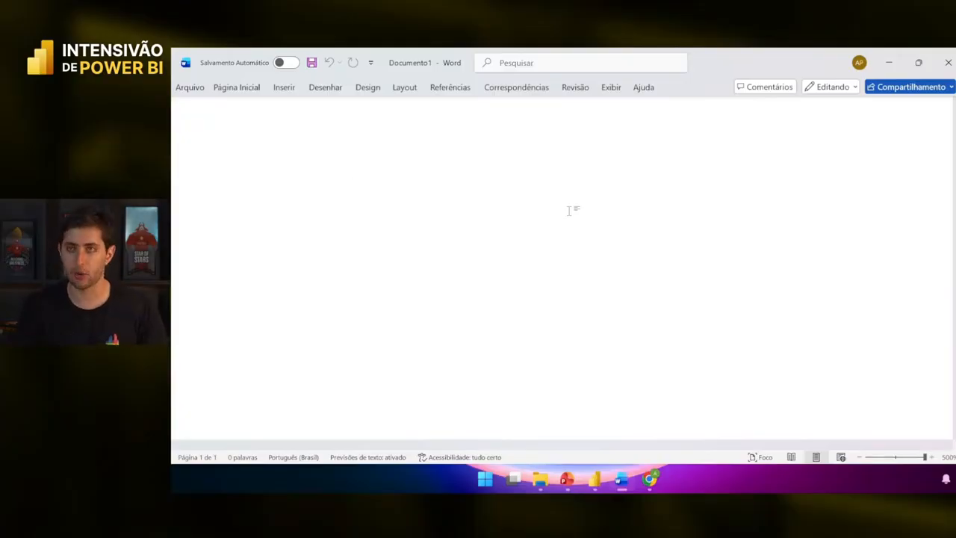
text(Total Horas Trab)
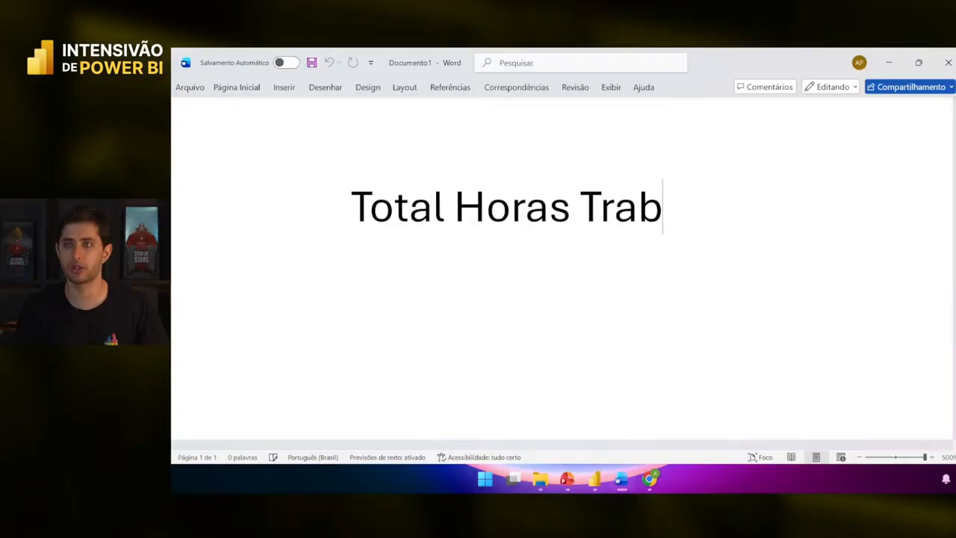
text(alhadas)
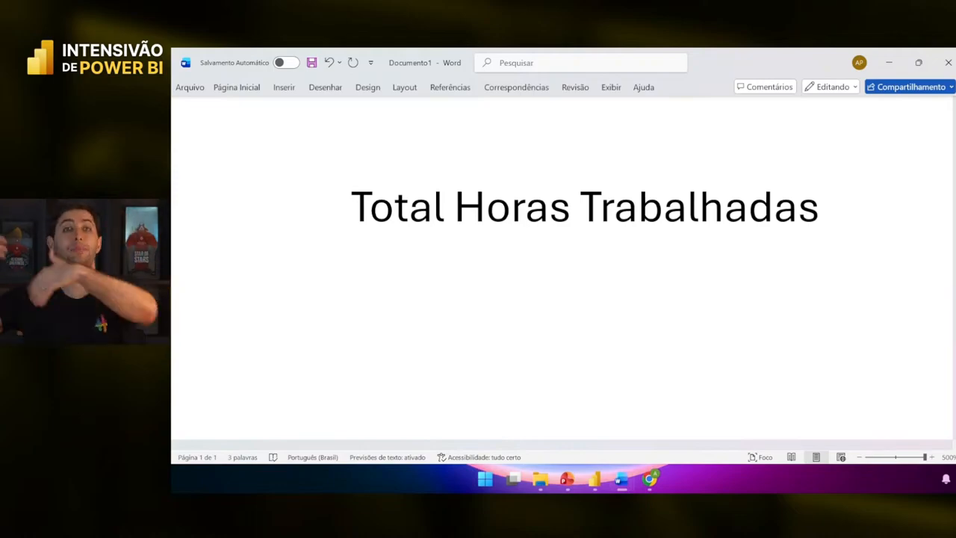
key(Return)
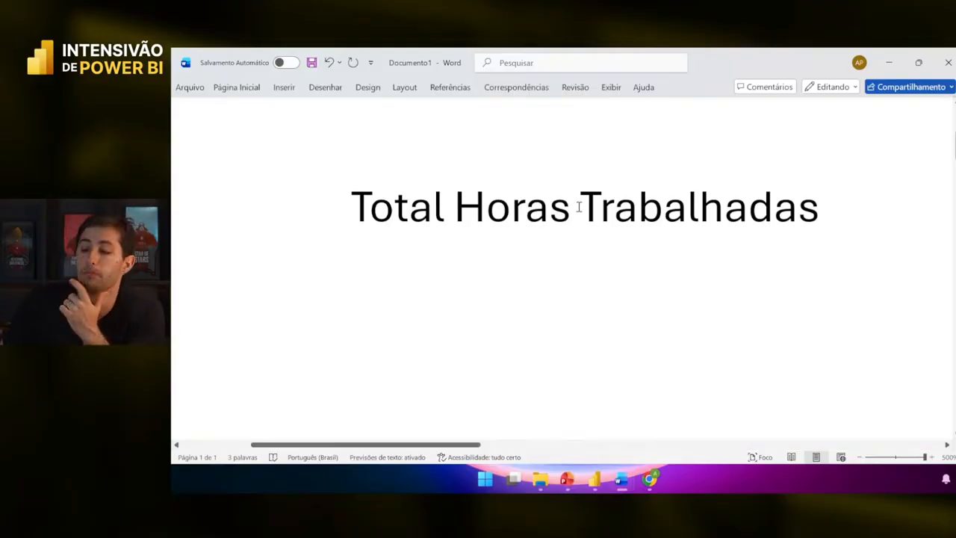
text(Produtividade)
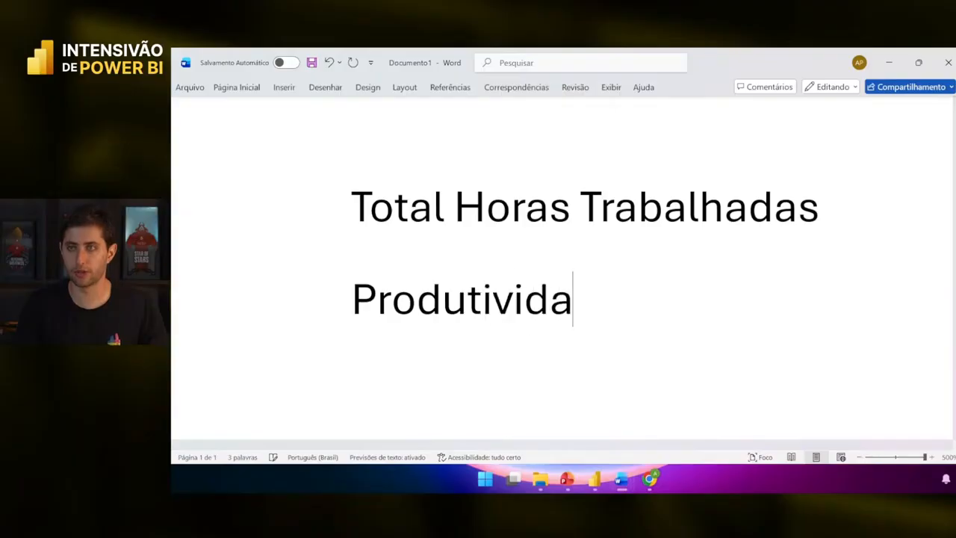
key(Return)
text(Eficiência)
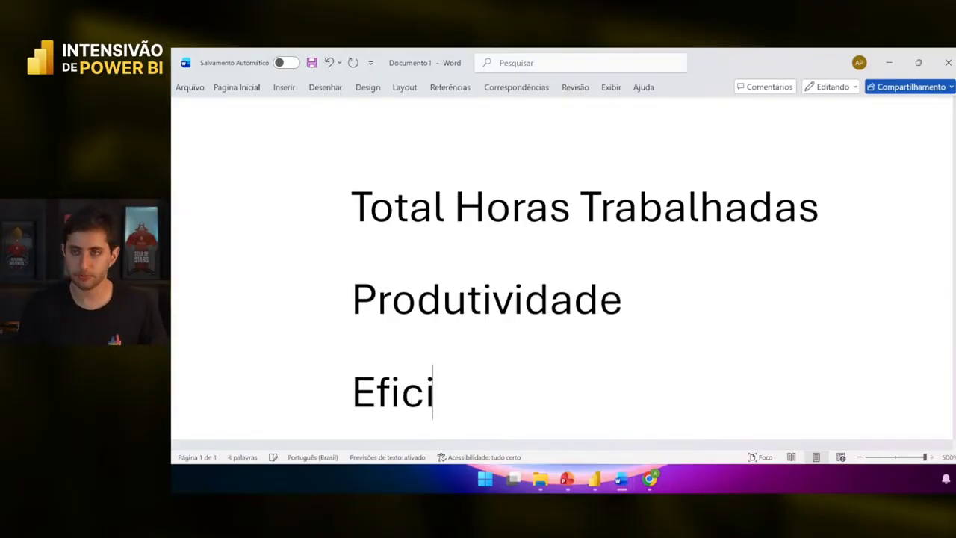
key(Return)
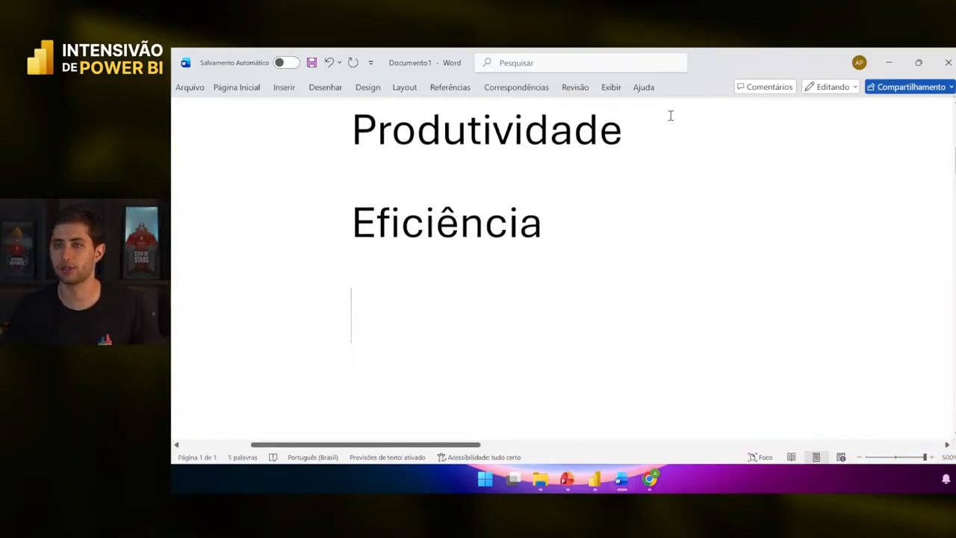
- Add the lines Itens produzidos and Peças aprovadas, peças rejeitadas below them
ctrl+scroll(649, 167, down, 9)
scroll(649, 167, up, 2)
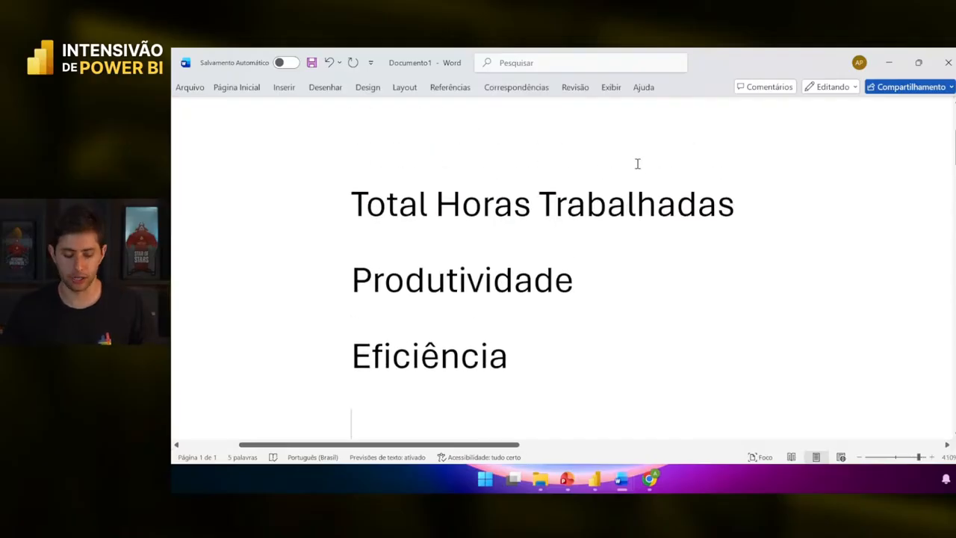
text(Itens produzid)
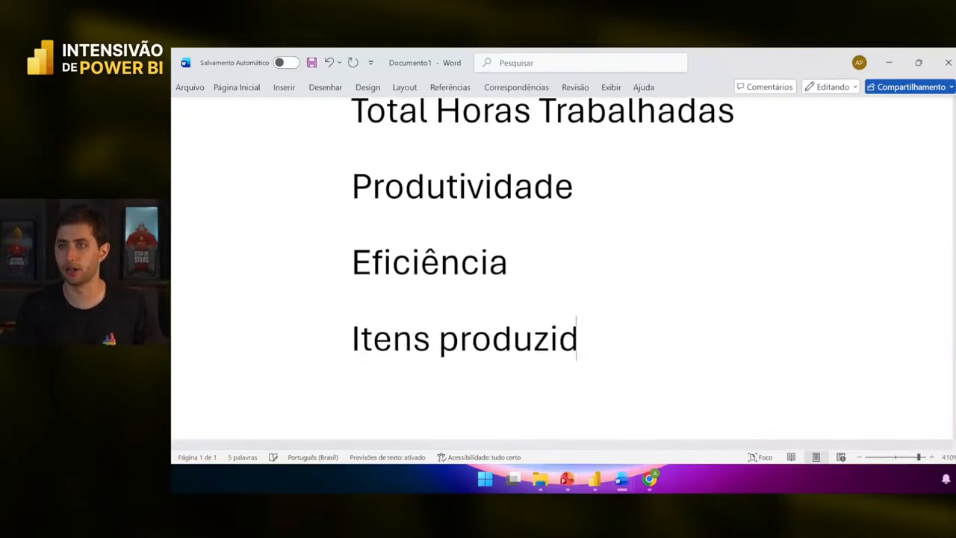
text(os)
key(Return)
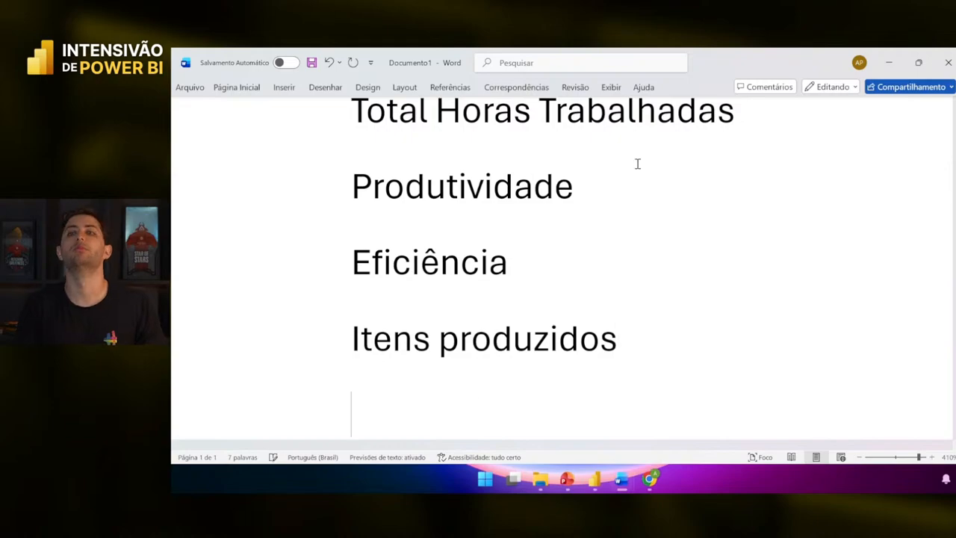
text(Peças ap)
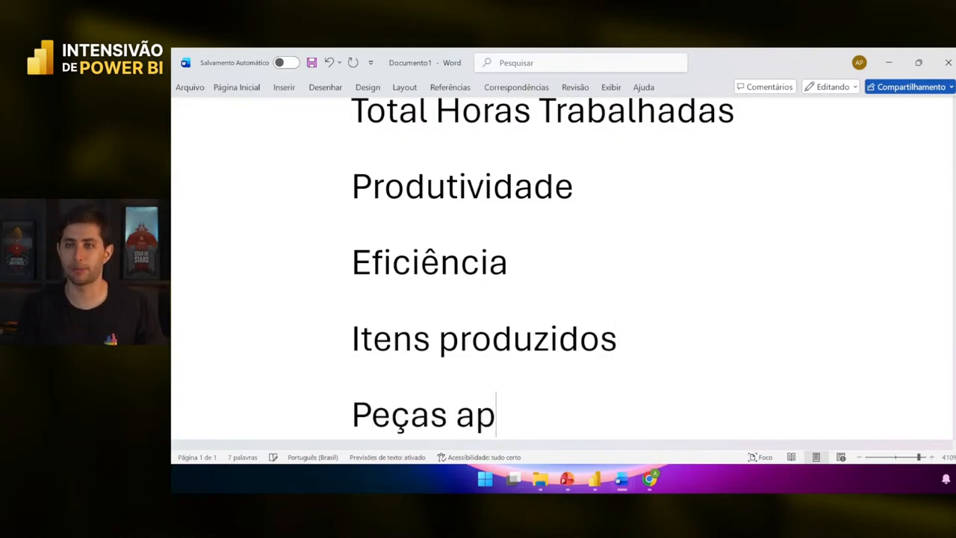
key(ctrl+shift+Left)
key(ctrl+shift+Left)
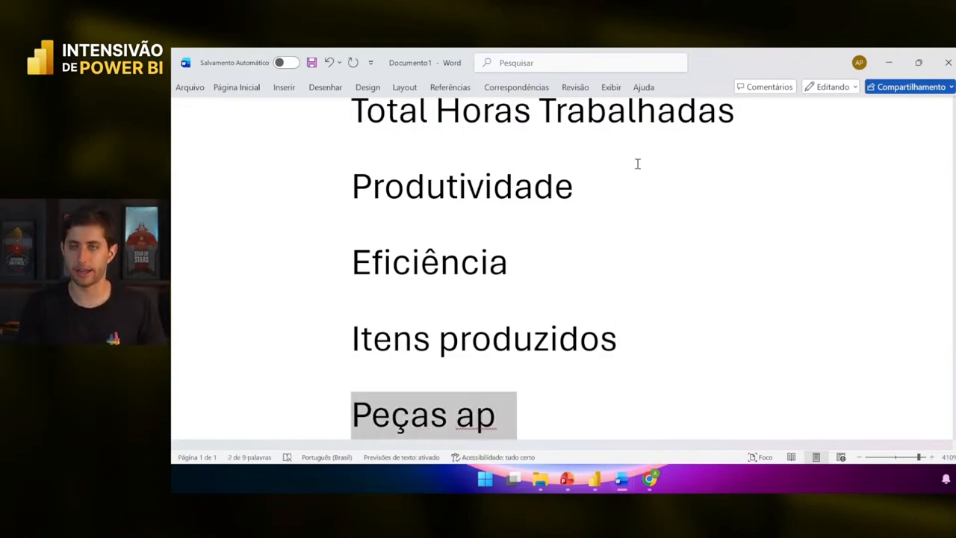
key(Right)
text(rovadas)
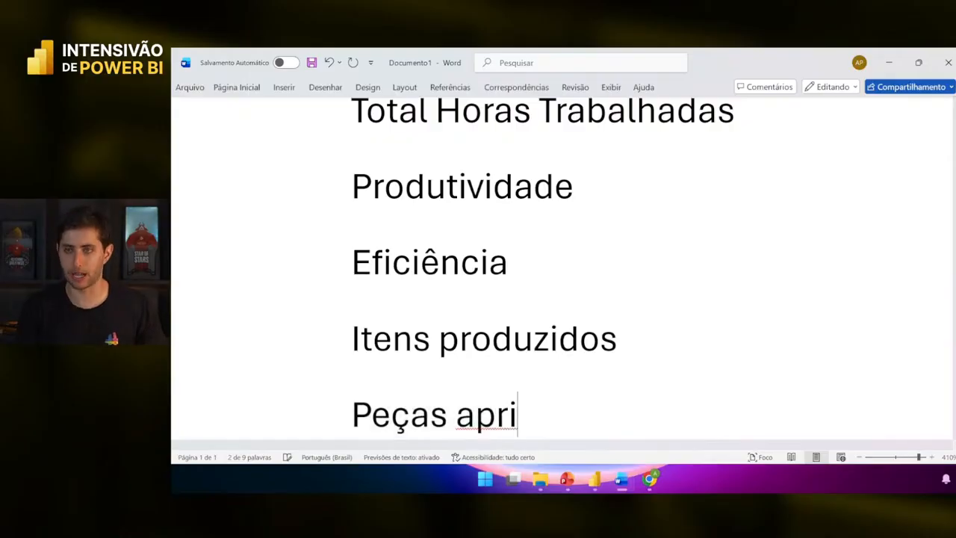
text(, pe)
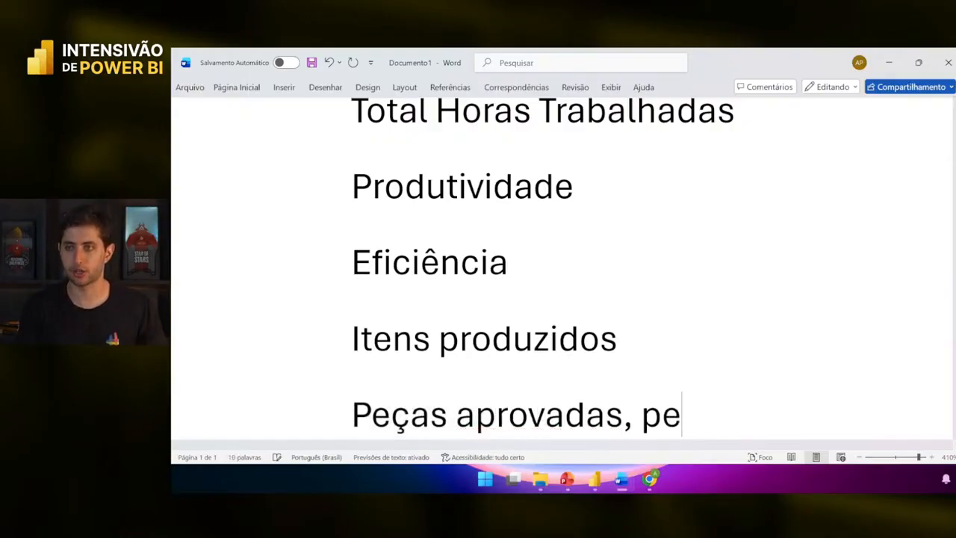
text(ças rejeitadas)
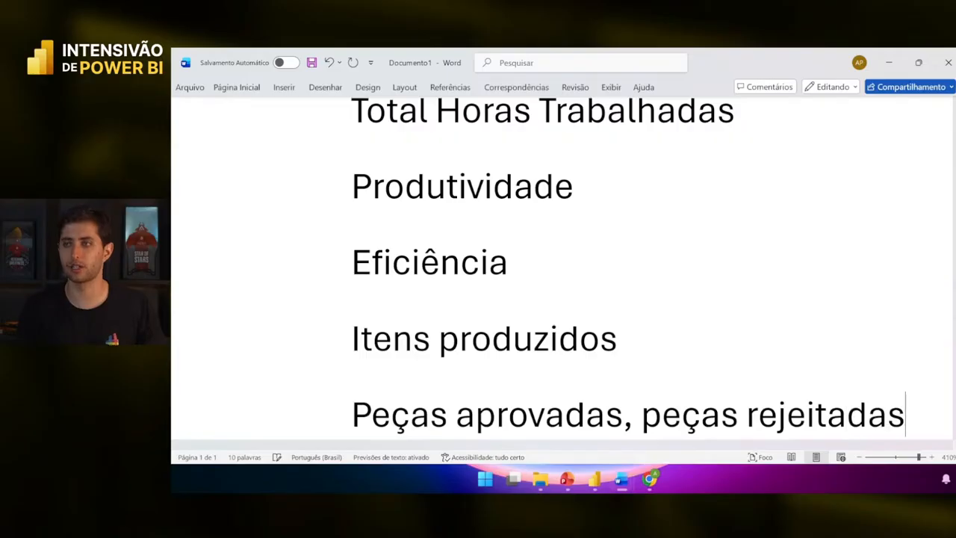
ctrl+scroll(887, 348, down, 5)
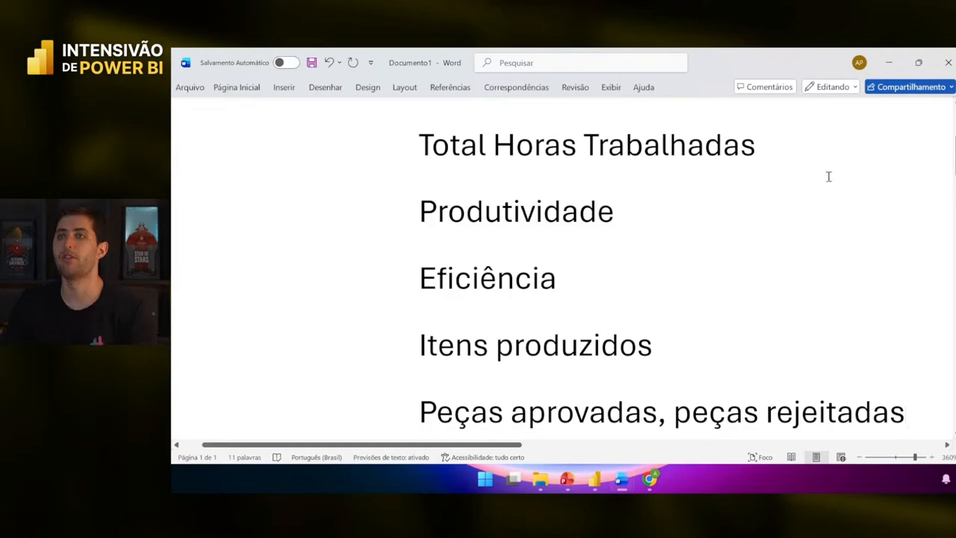
click(800, 161)
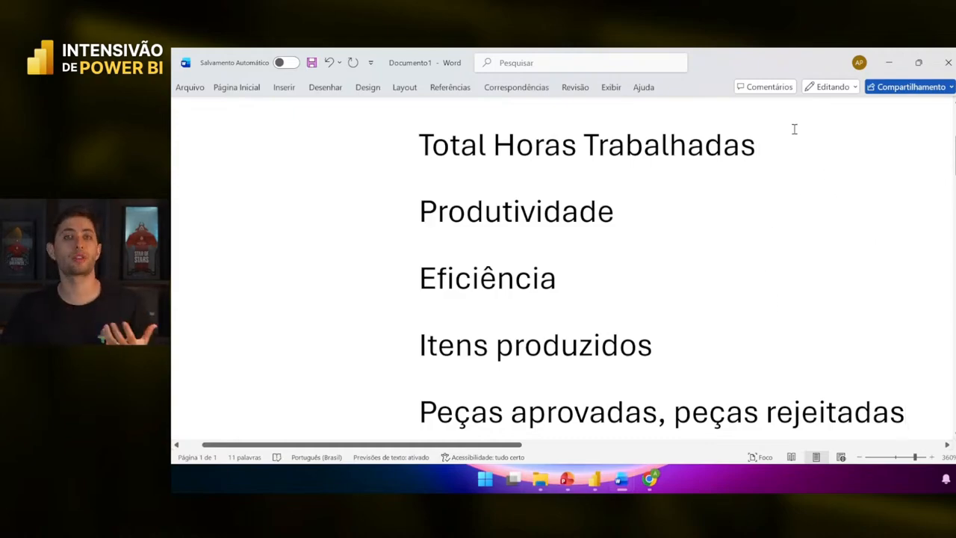
- Minimize Word, scroll BaseProdução right to the Total Horas and Qtd columns, then return to Documento1
click(899, 62)
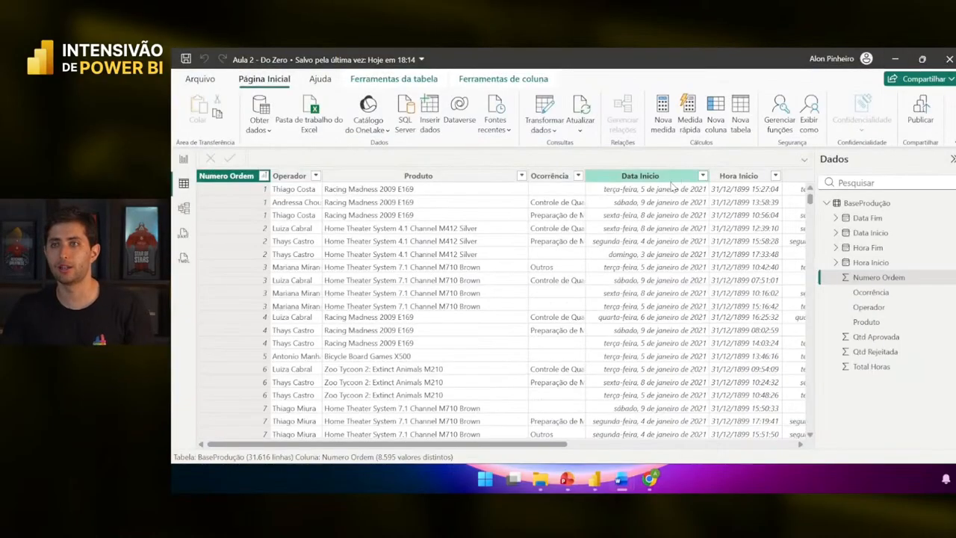
scroll(603, 245, right, 5)
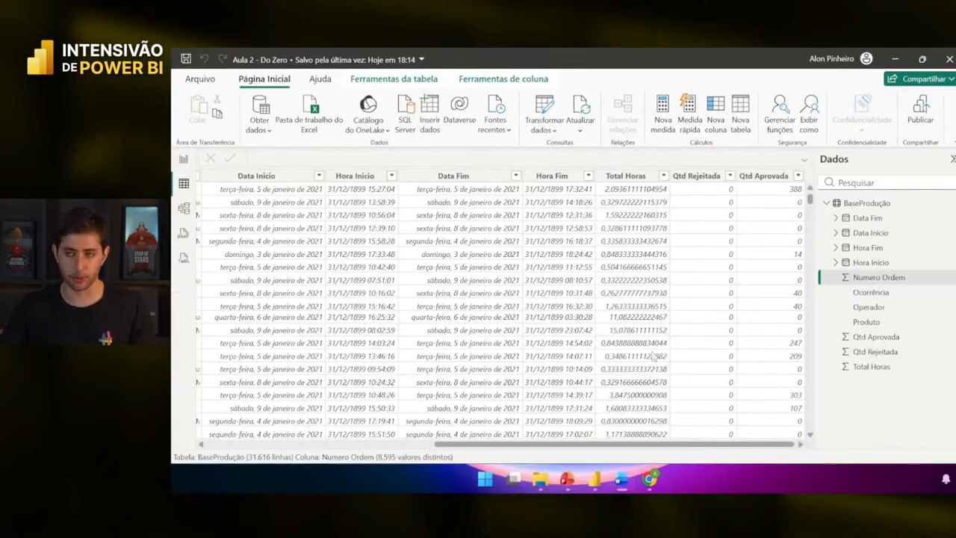
click(621, 485)
click(690, 413)
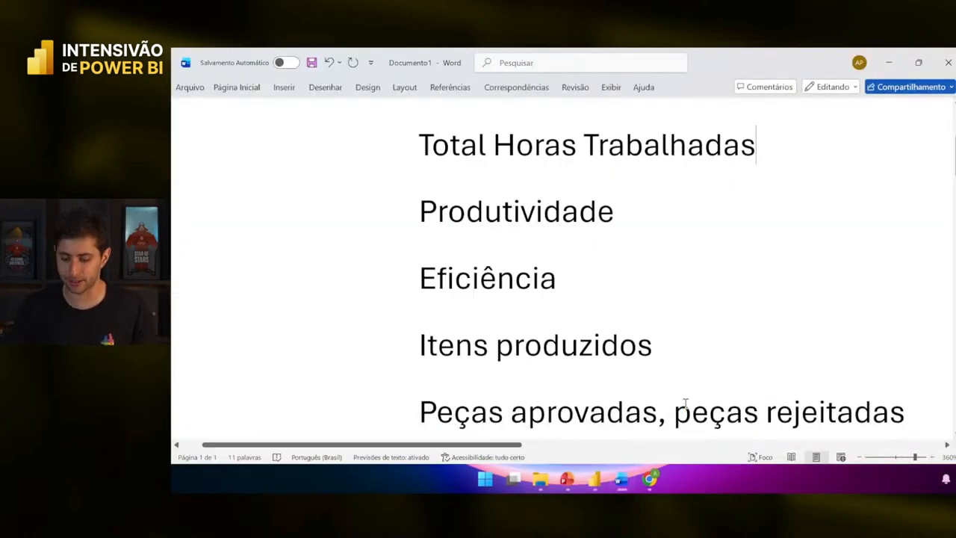
- Add the heading 'Fórmulas DAX' at the end of the Word document
key(ctrl+End)
key(Return)
key(Return)
text(Fórmulas A)
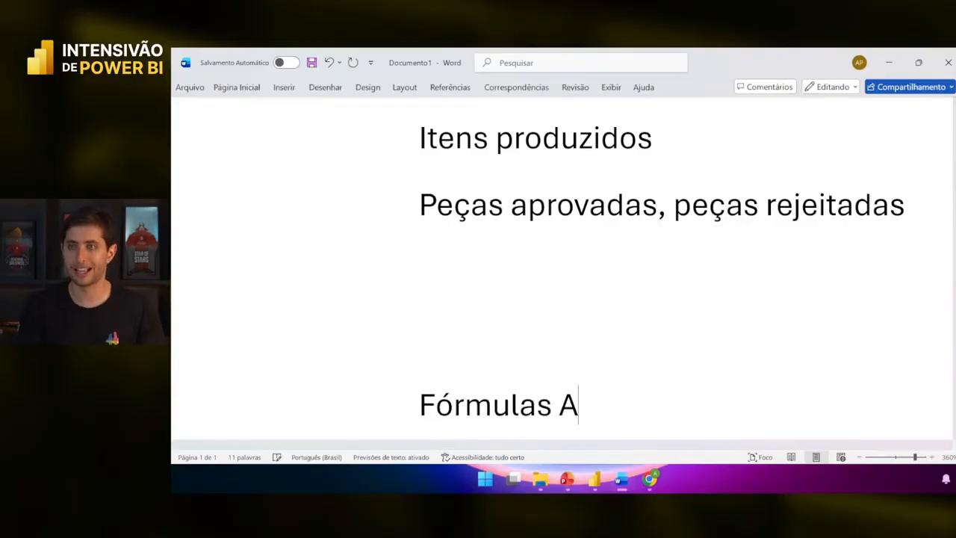
key(BackSpace)
text(DAX)
key(Return)
- Write '(Data Analysis eXpressions)' beneath it and return to the Aula 2 - Do Zero report
text(()
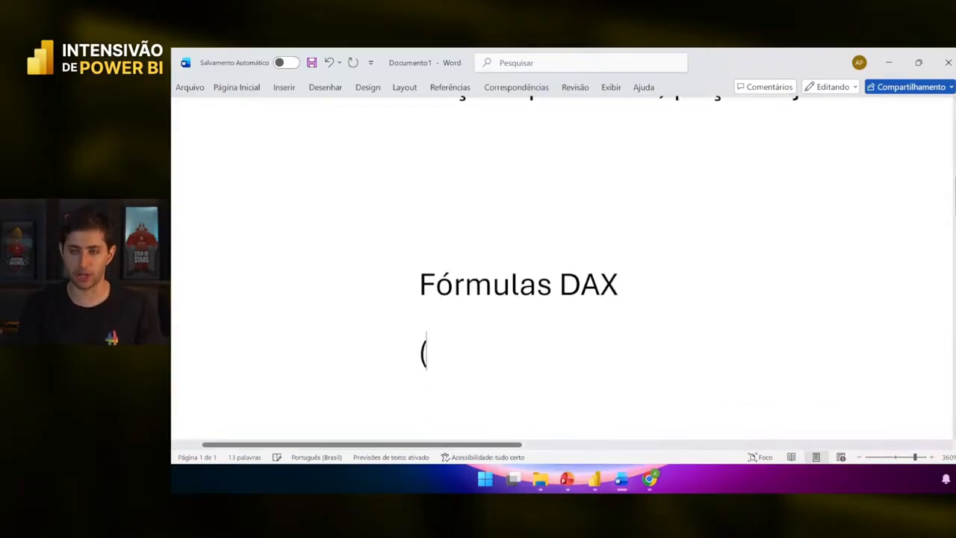
text(Data Analysis E)
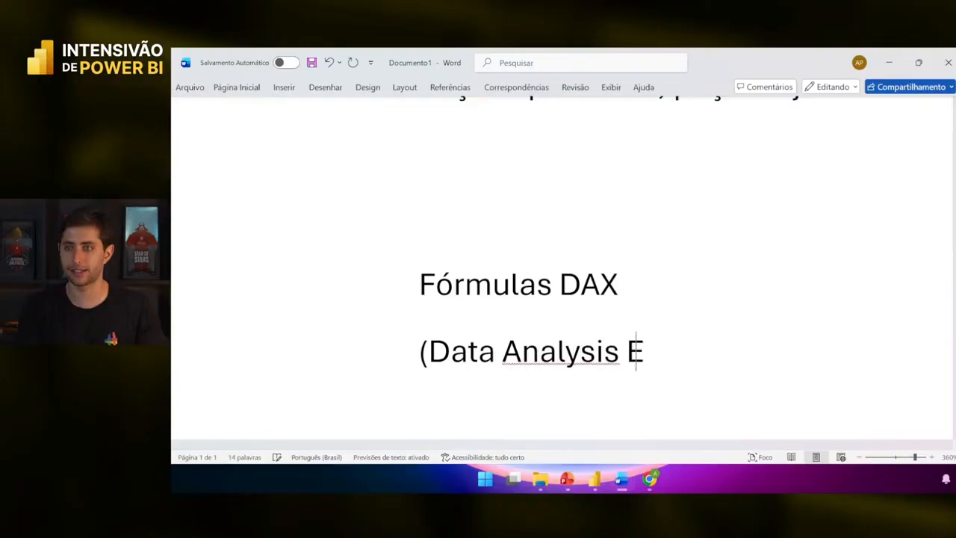
key(BackSpace)
text(eX)
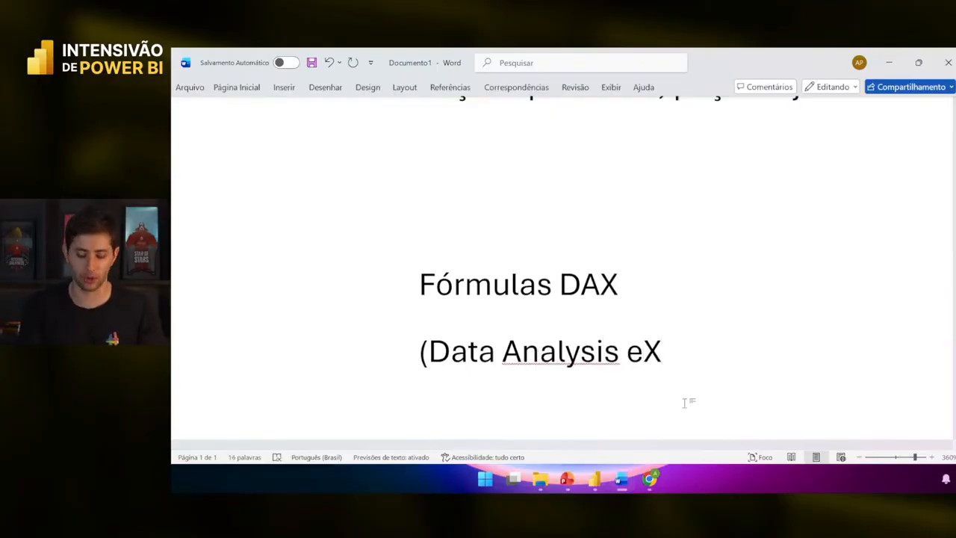
text(pressions))
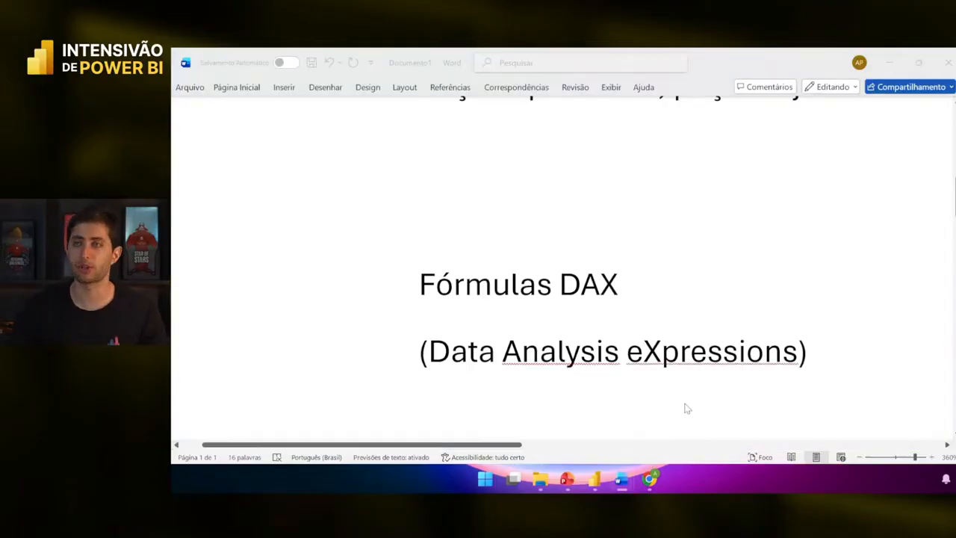
mouse_move(594, 478)
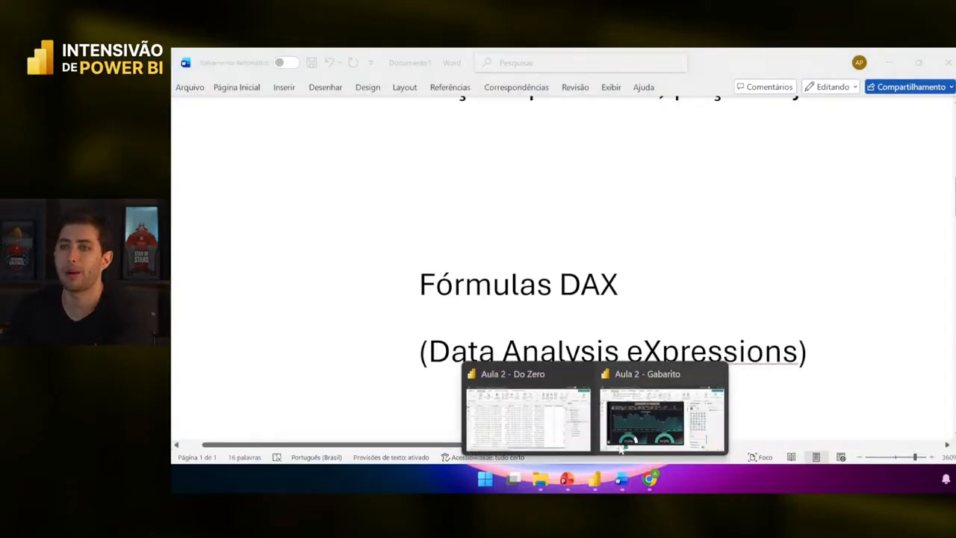
click(549, 418)
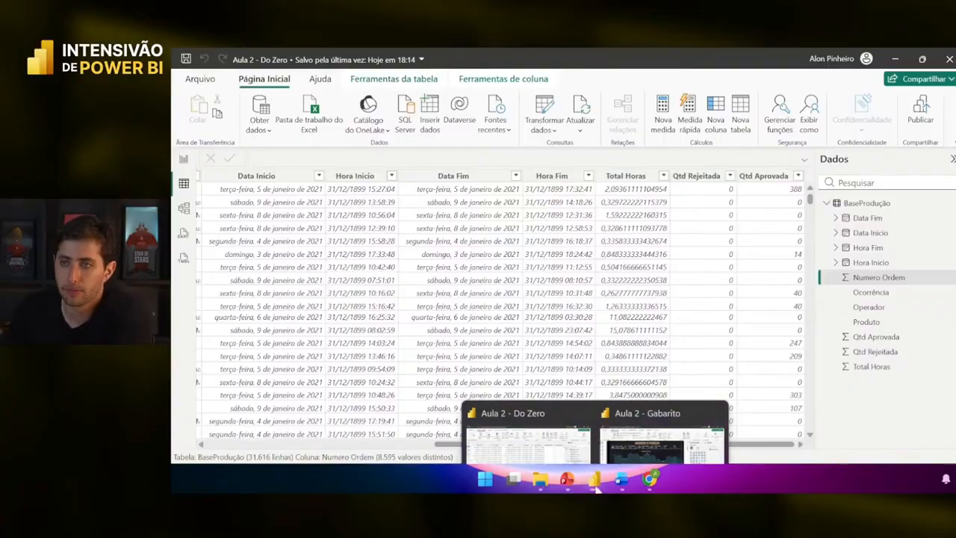
- Close the Aula 2 - Gabarito file and bring up a Data Fim cell's options
click(716, 373)
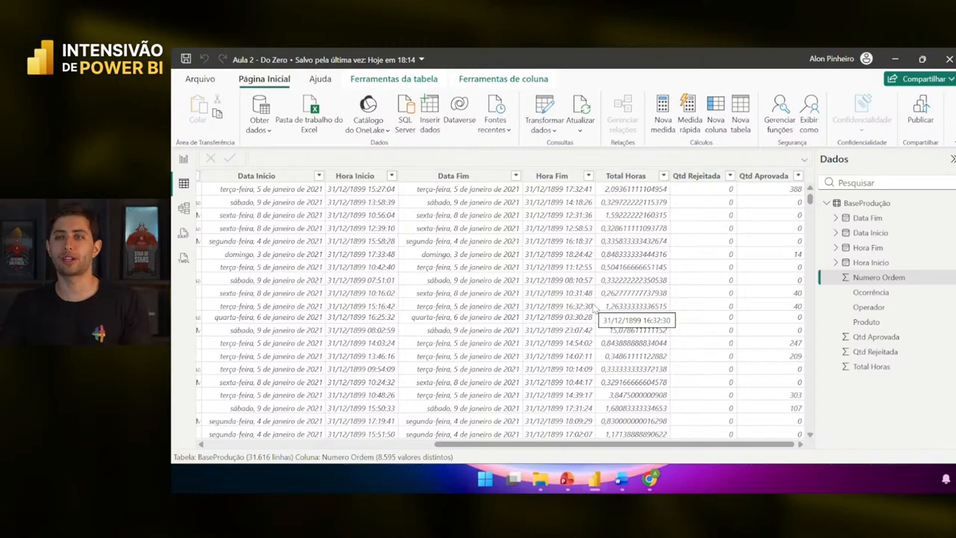
right_click(465, 253)
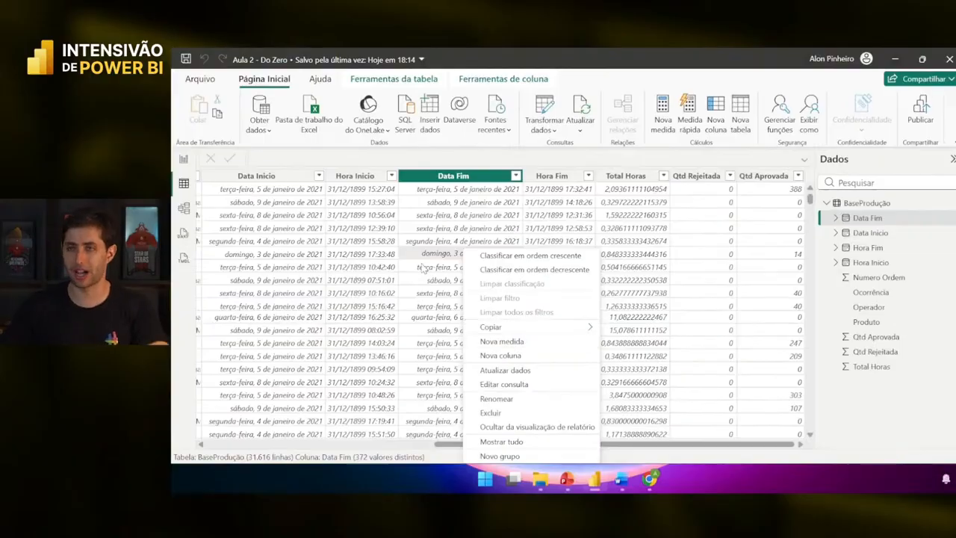
- Create a new measure in the BaseProdução table
right_click(345, 194)
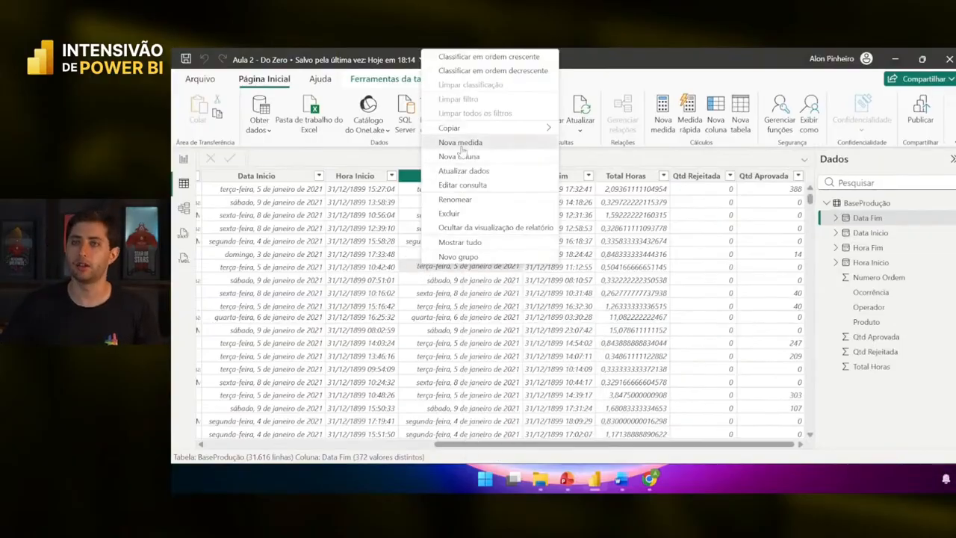
click(460, 145)
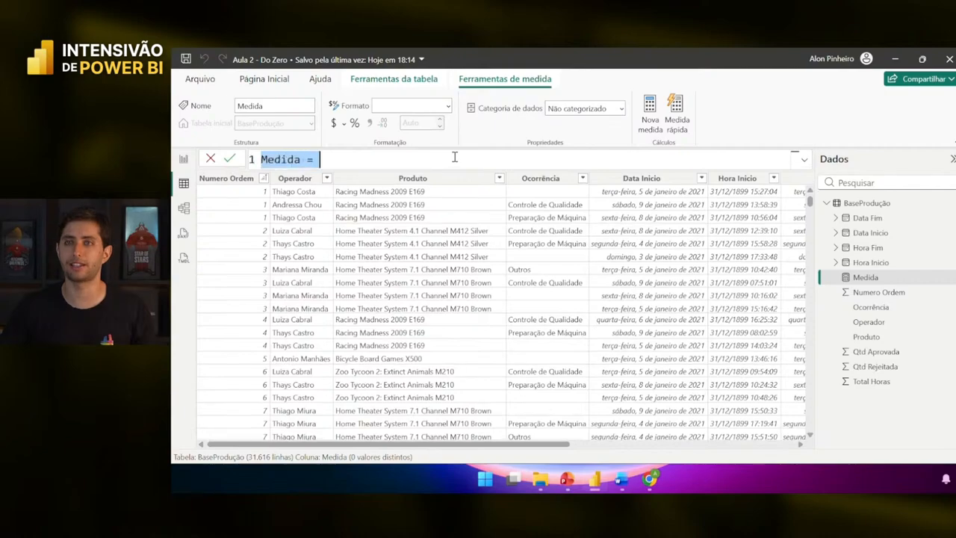
scroll(454, 157, up, 2)
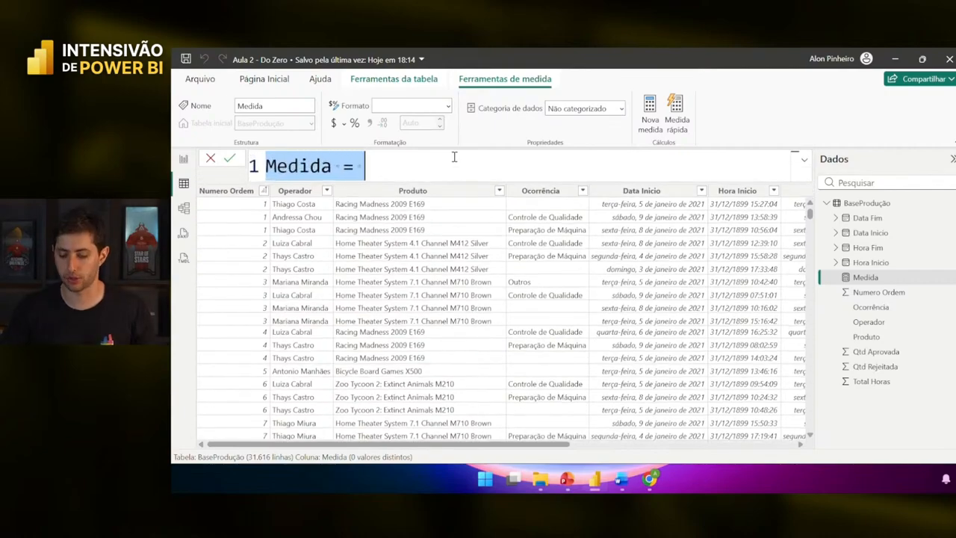
- Replace the default name Medida with 'Horas Trabalhadas = SUM('
key(Left)
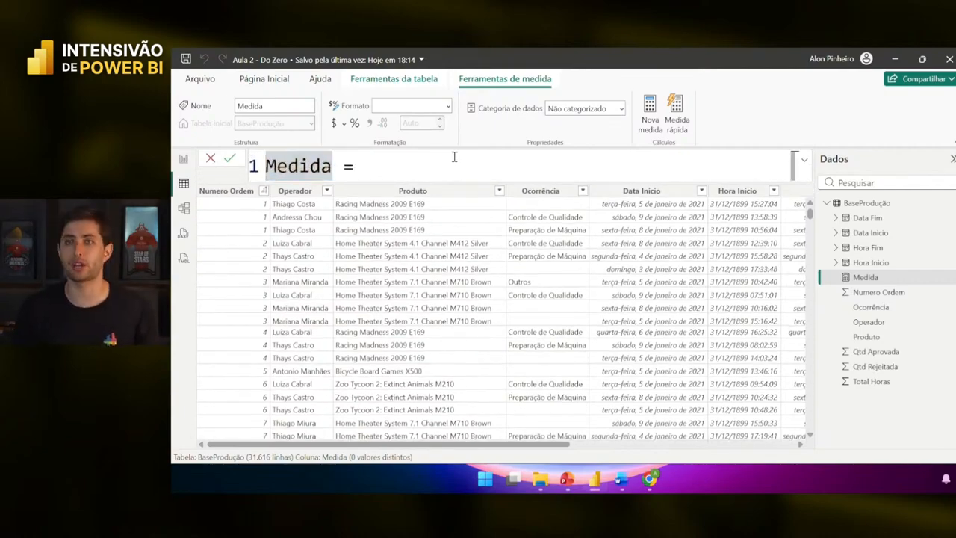
key(ctrl+shift+Right)
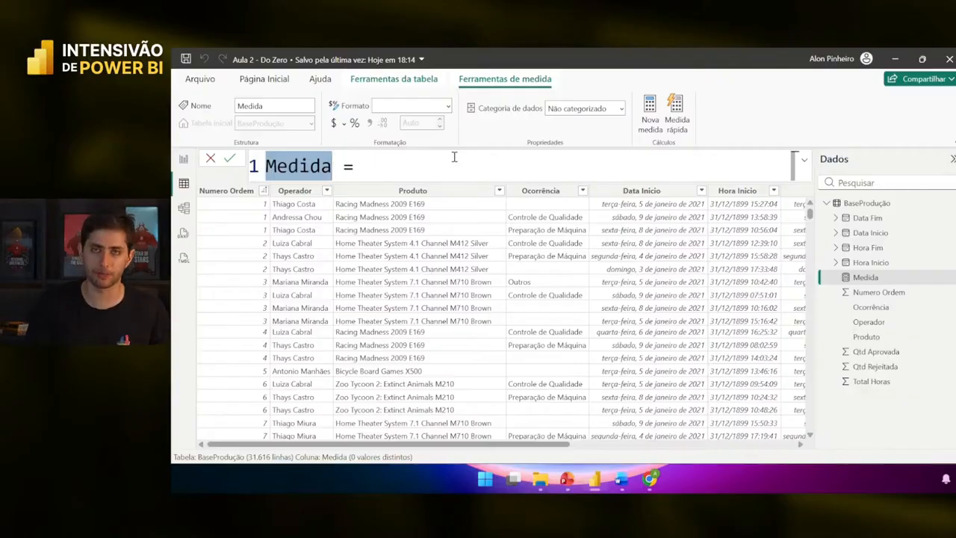
key(End)
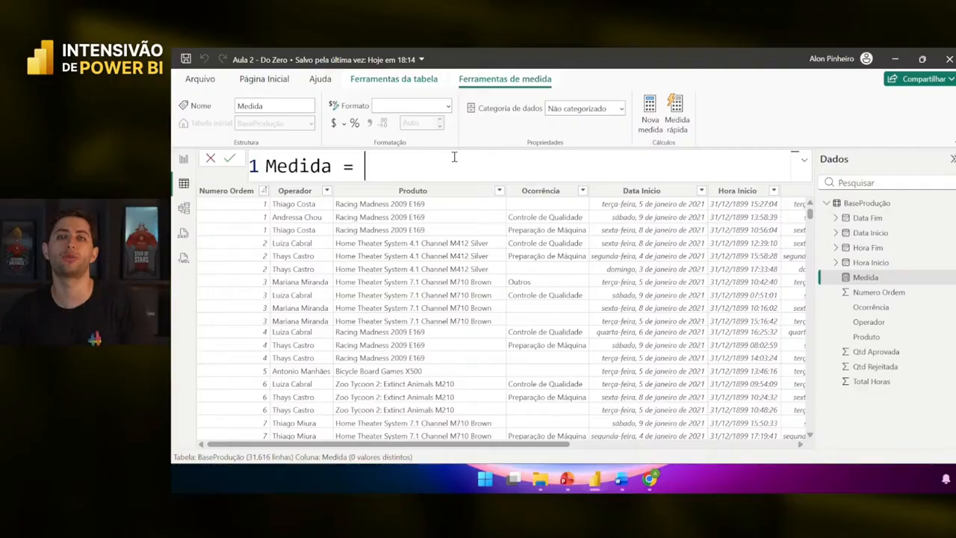
key(Home)
key(ctrl+shift+Right)
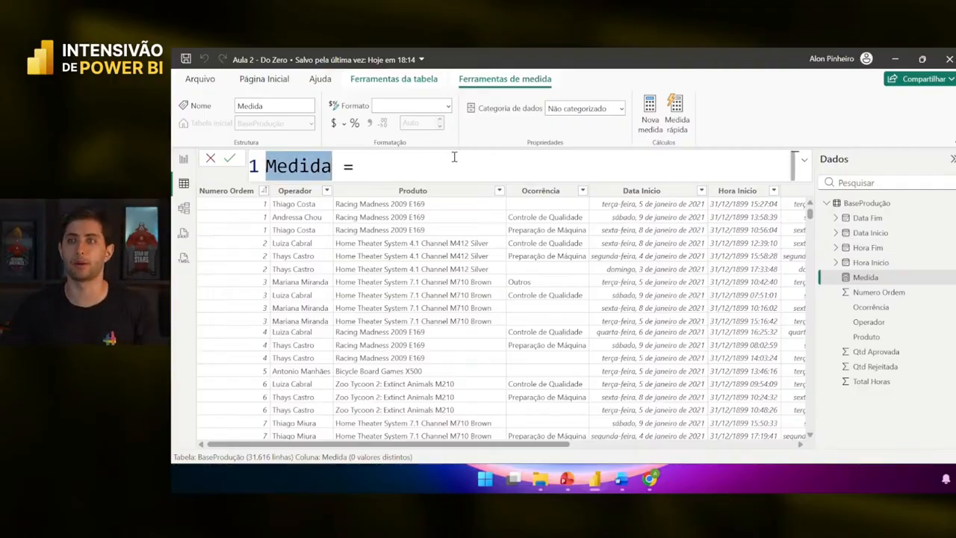
scroll(518, 258, right, 5)
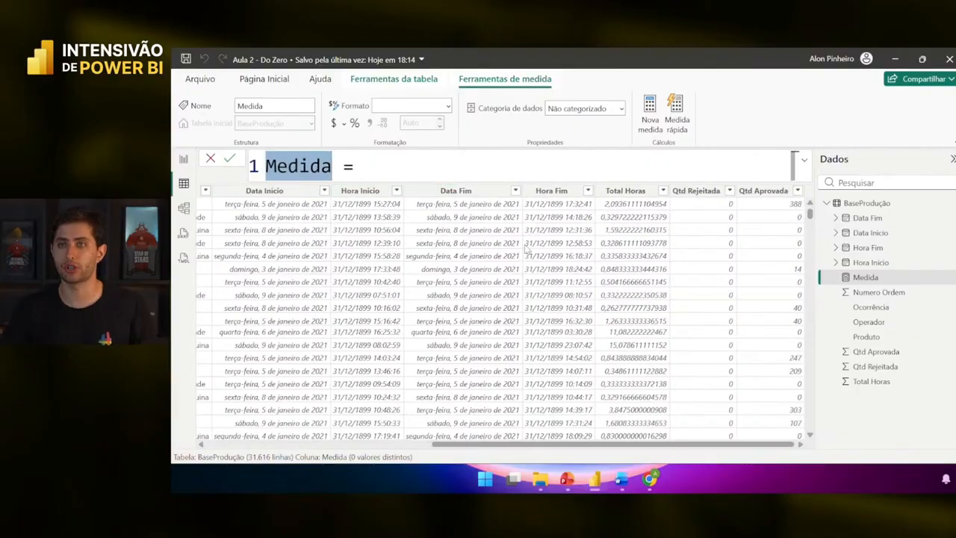
text(Horas Trabalhadas)
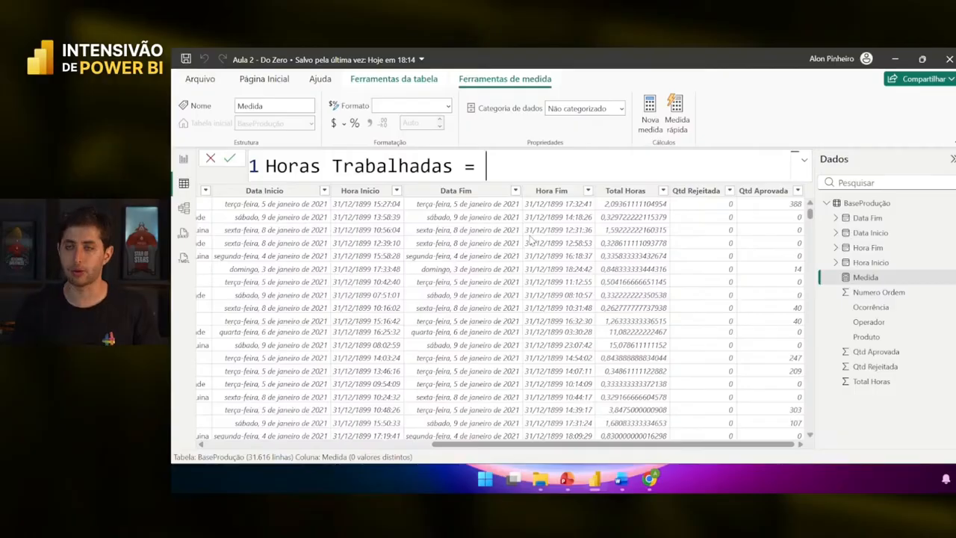
text( = sum)
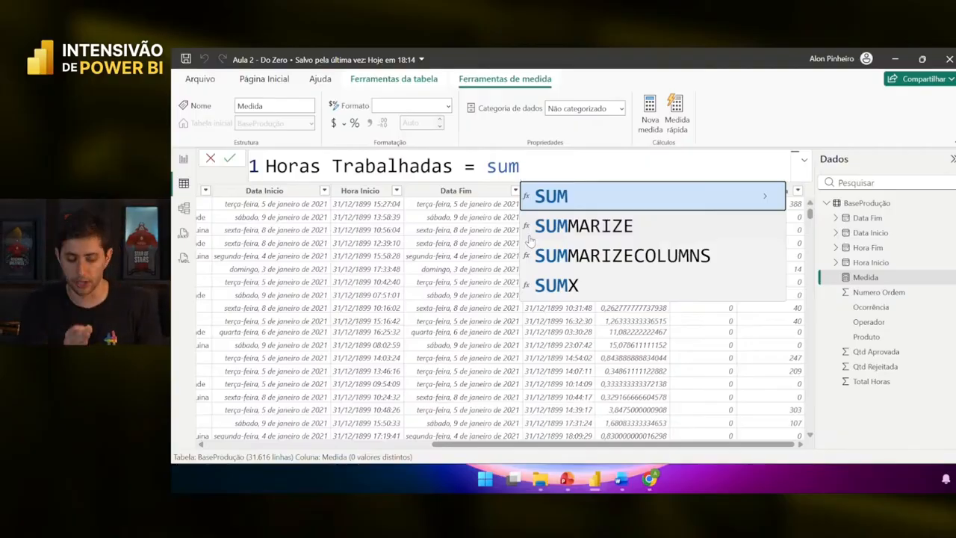
key(Tab)
key(Escape)
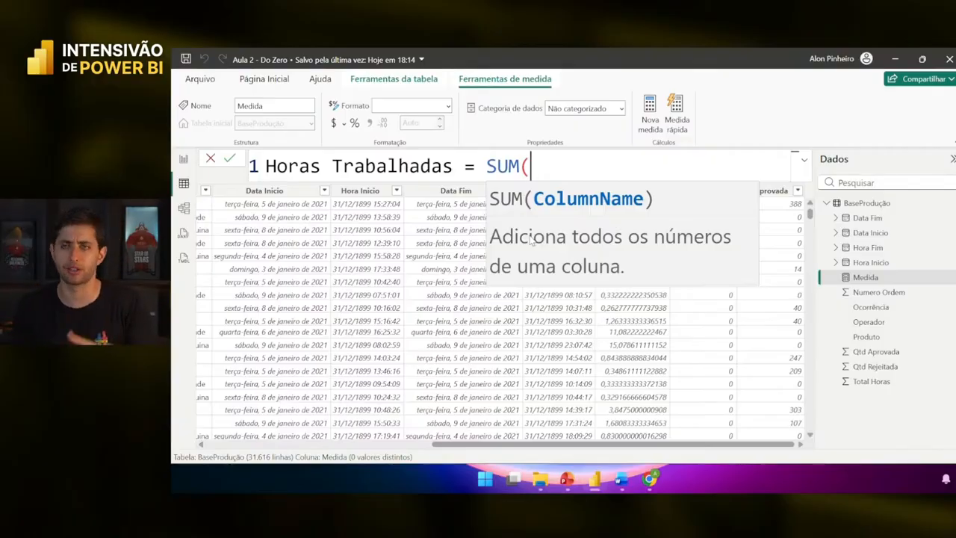
- Try AVERAGE, MAX and COUNT in the formula, then settle back on SUM(
key(shift+Left)
key(shift+Left)
key(shift+Left)
key(shift+Left)
text(aver)
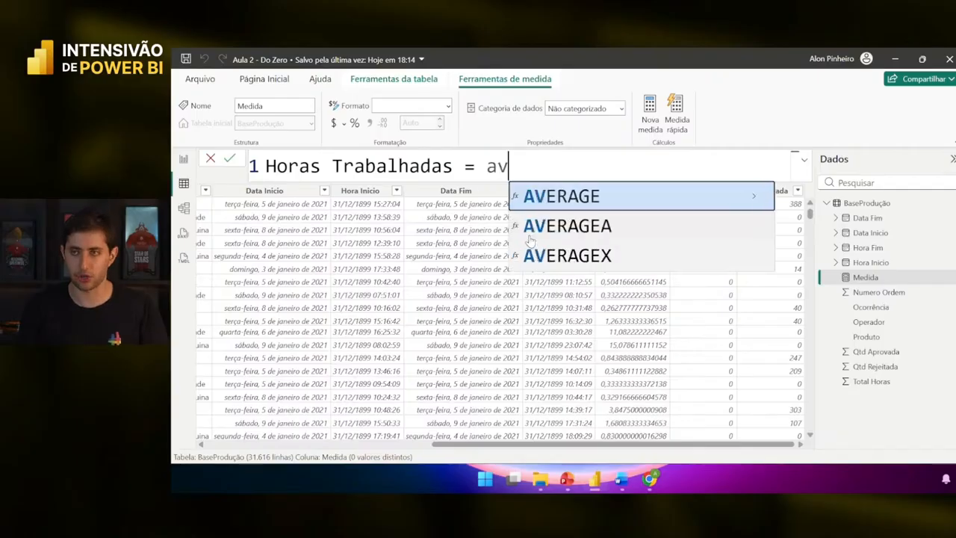
key(Tab)
key(BackSpace)
key(BackSpace)
key(BackSpace)
key(BackSpace)
key(BackSpace)
key(BackSpace)
key(BackSpace)
key(BackSpace)
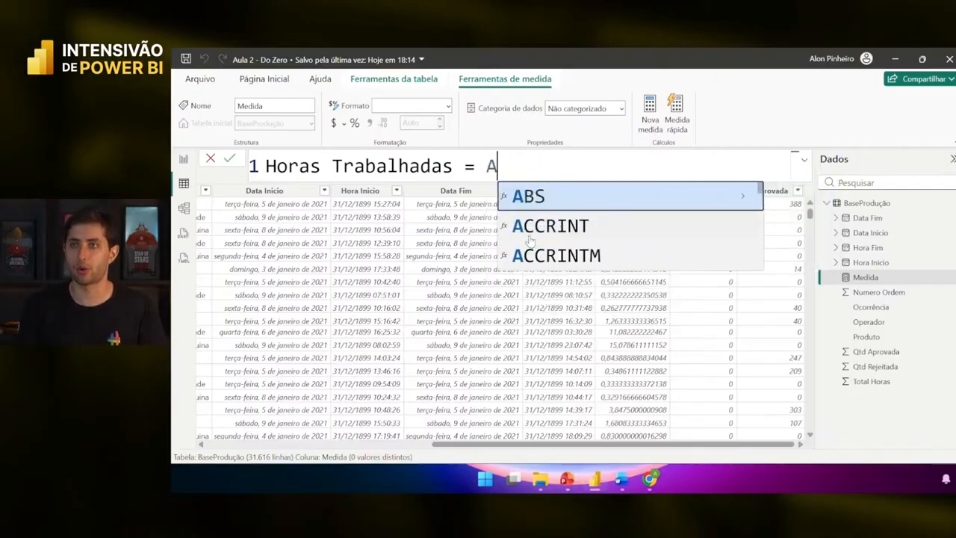
text(na)
key(BackSpace)
key(BackSpace)
text(max)
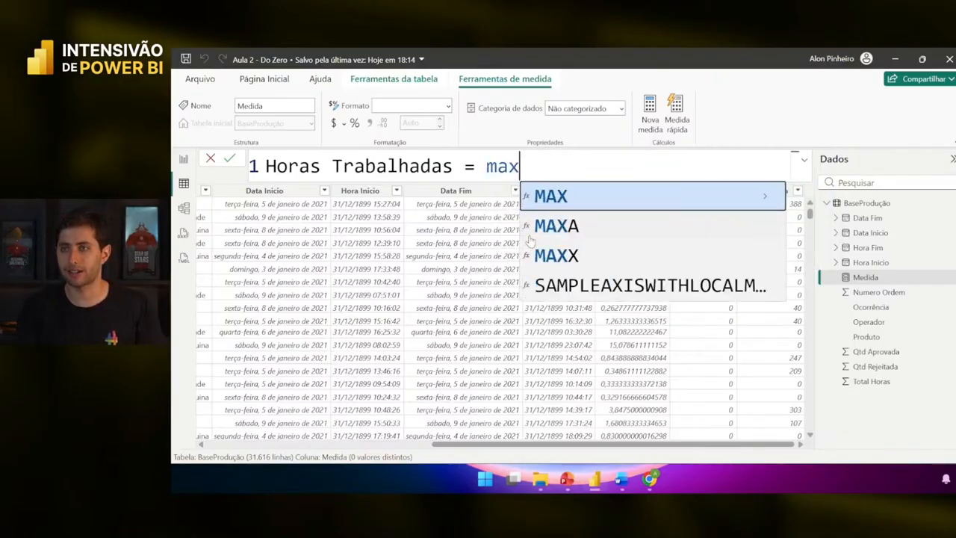
key(BackSpace)
key(BackSpace)
key(BackSpace)
text(count)
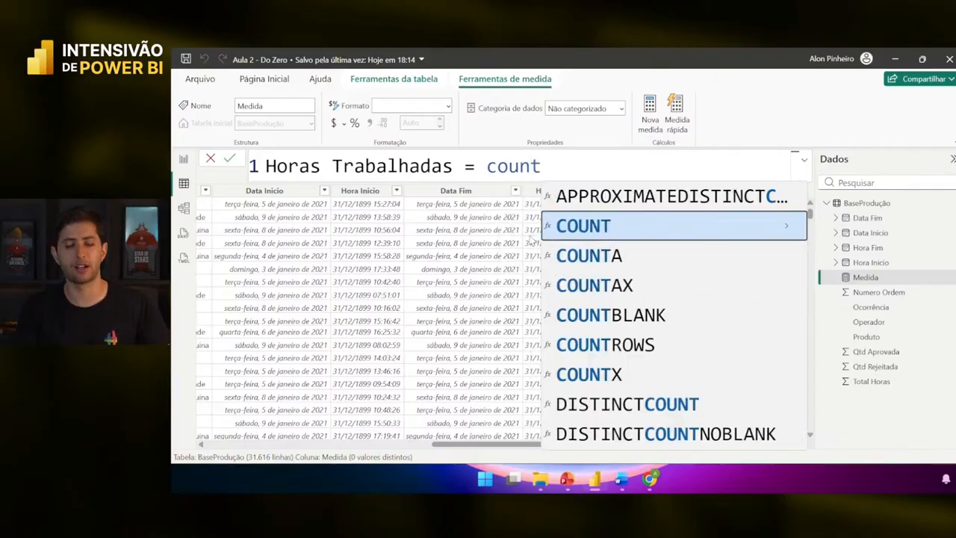
key(BackSpace)
key(BackSpace)
key(BackSpace)
key(BackSpace)
key(BackSpace)
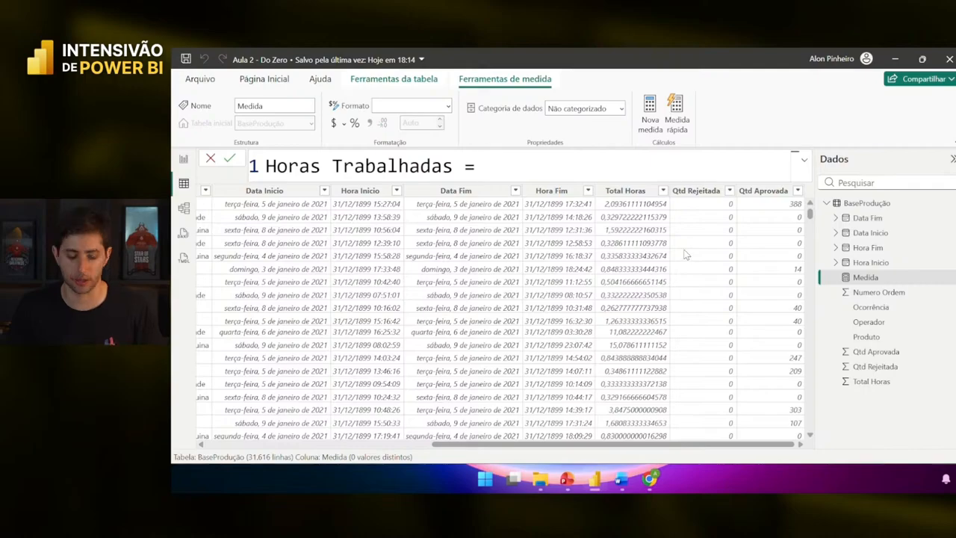
text(sum)
key(Tab)
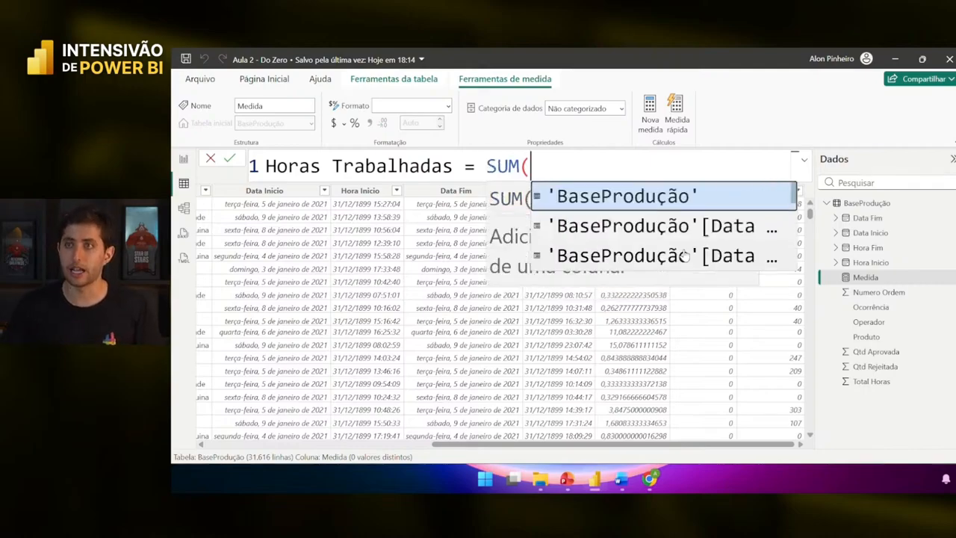
key(Escape)
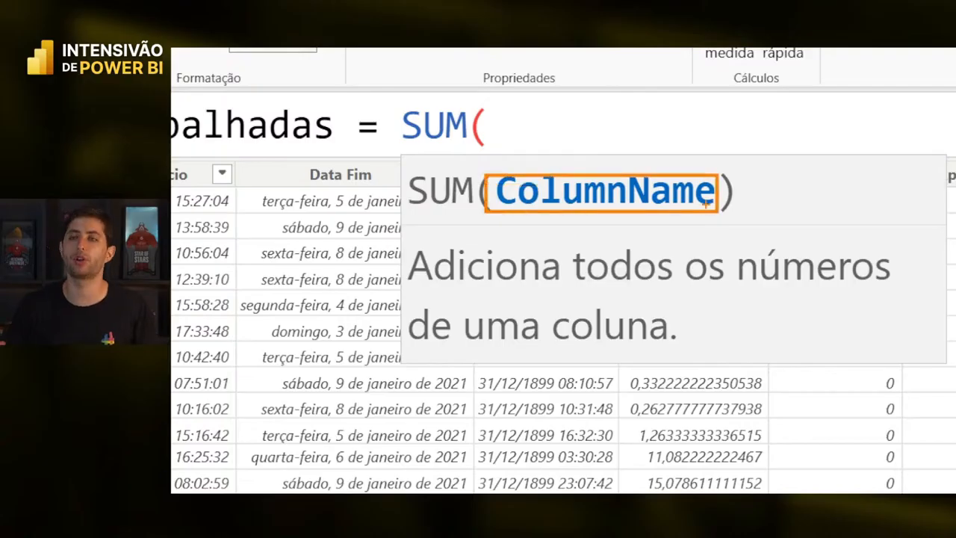
key(Escape)
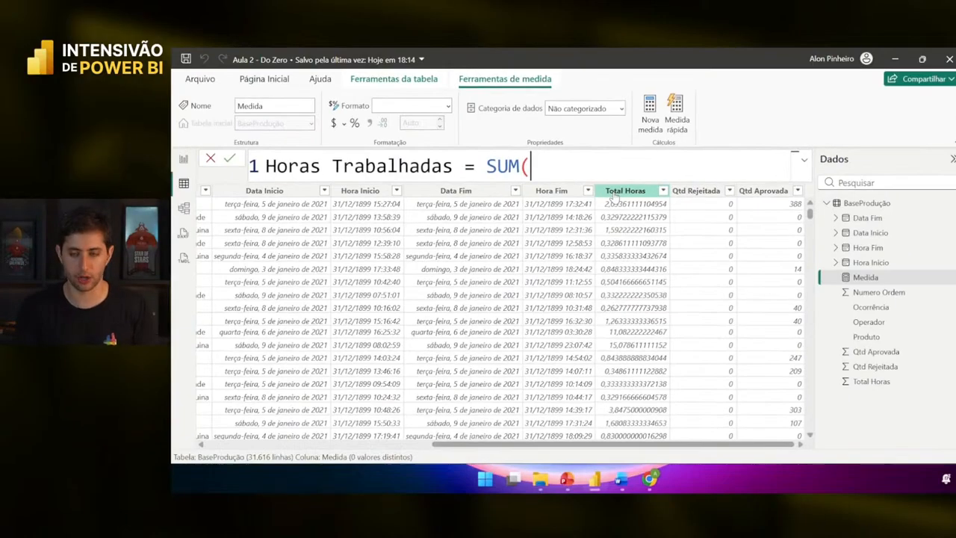
- Insert the 'BaseProdução'[Total Horas] column, close the parenthesis and commit the measure
text(total)
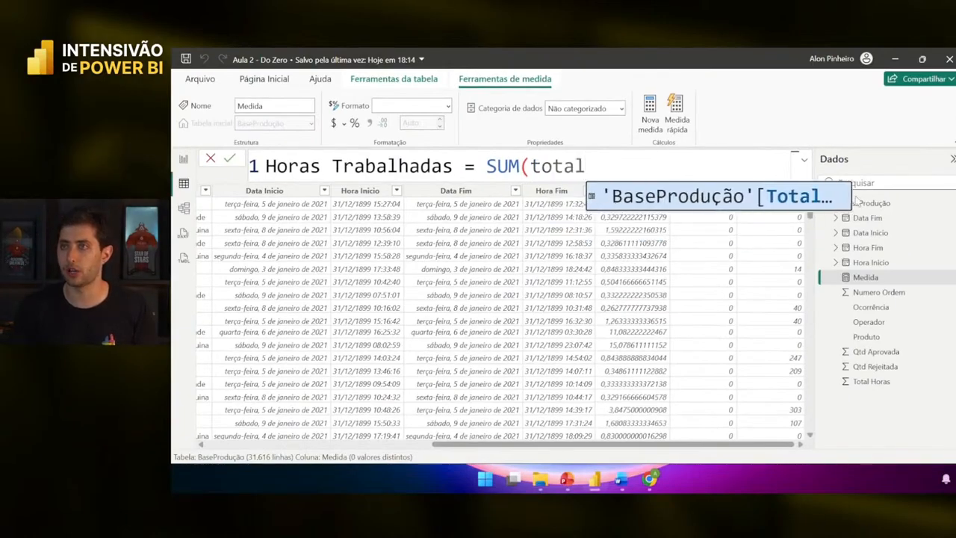
drag(850, 195, 939, 196)
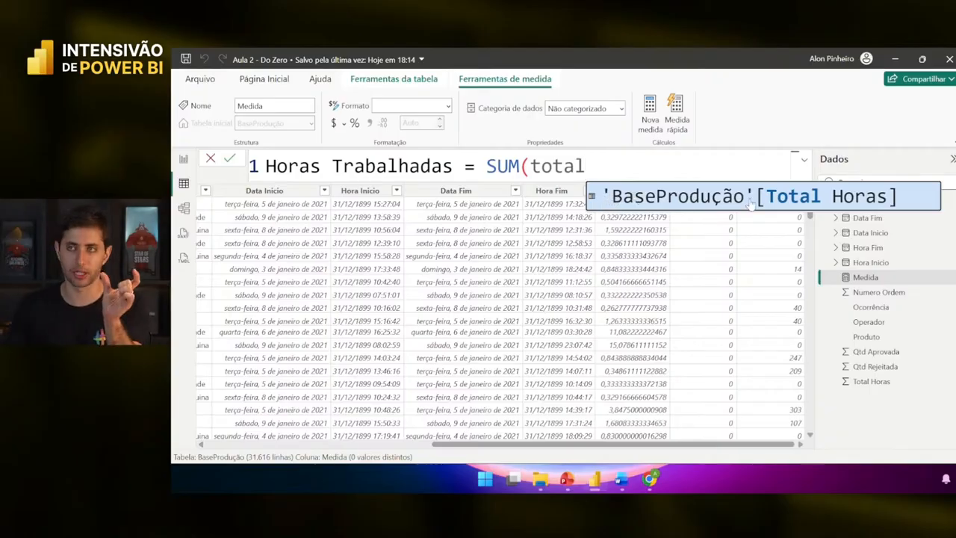
click(819, 204)
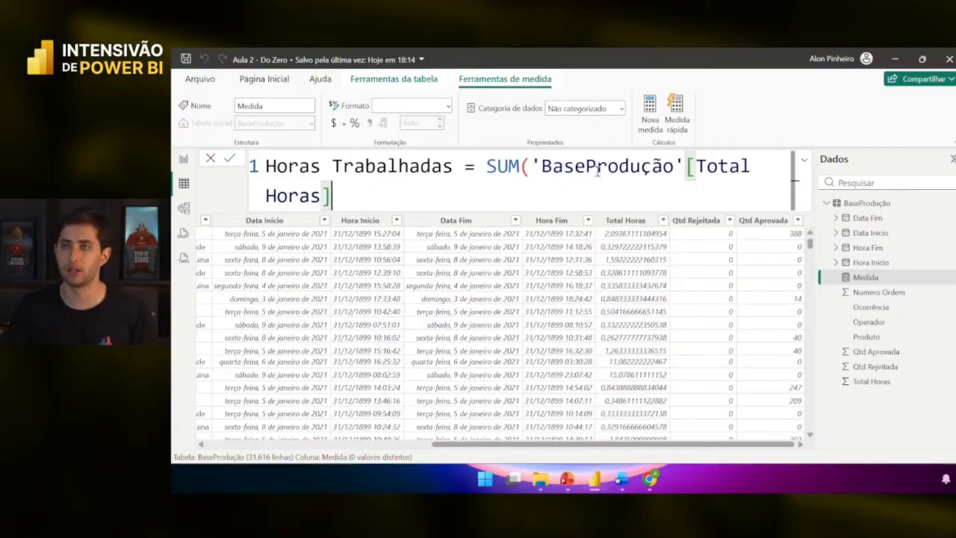
scroll(598, 171, down, 2)
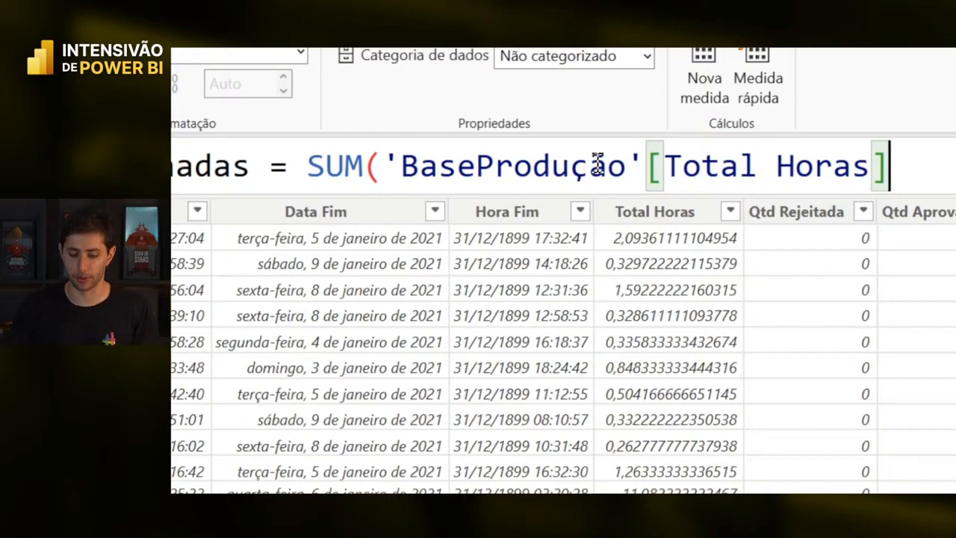
text())
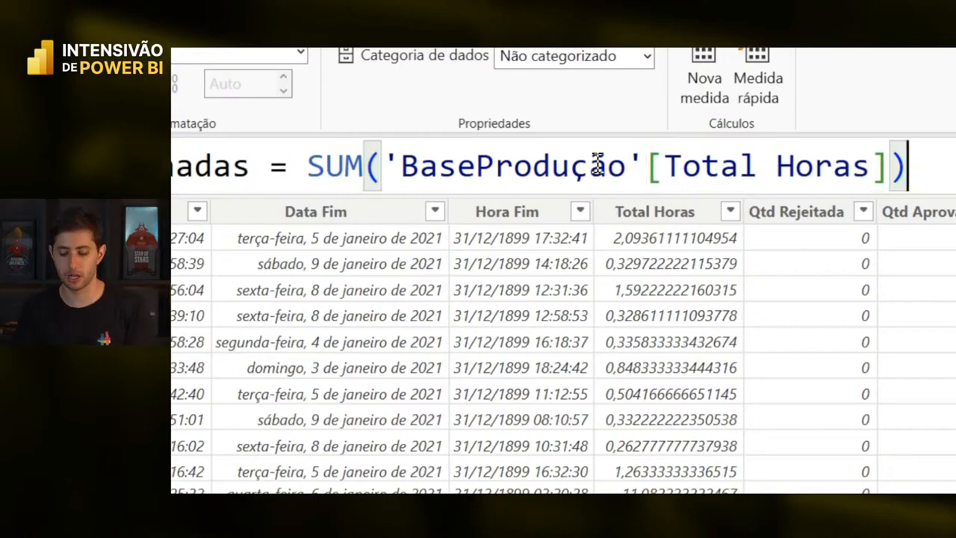
key(Return)
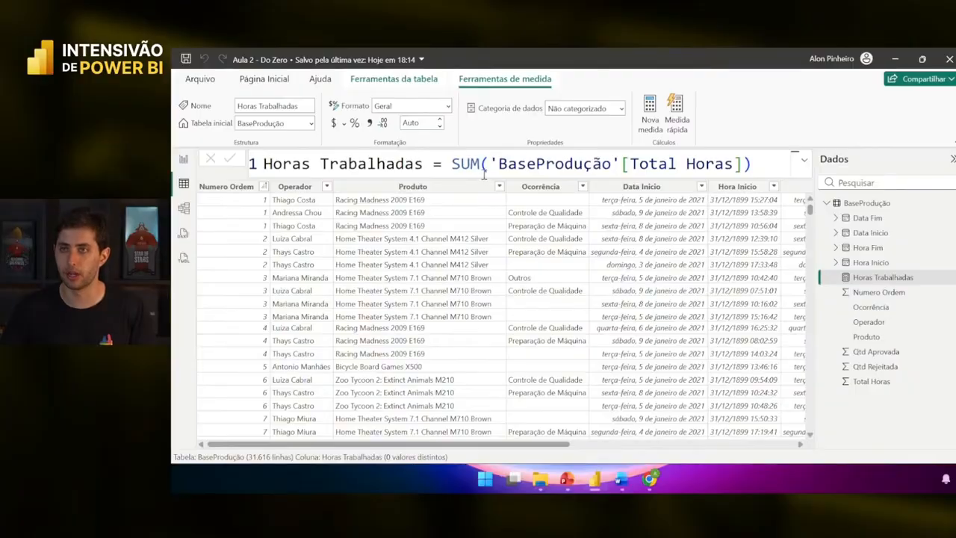
- Review the Data Fim, Data Inicio, Hora Fim, Hora Inicio fields and the Horas Trabalhadas measure, then go to the report page
drag(487, 166, 739, 162)
click(752, 163)
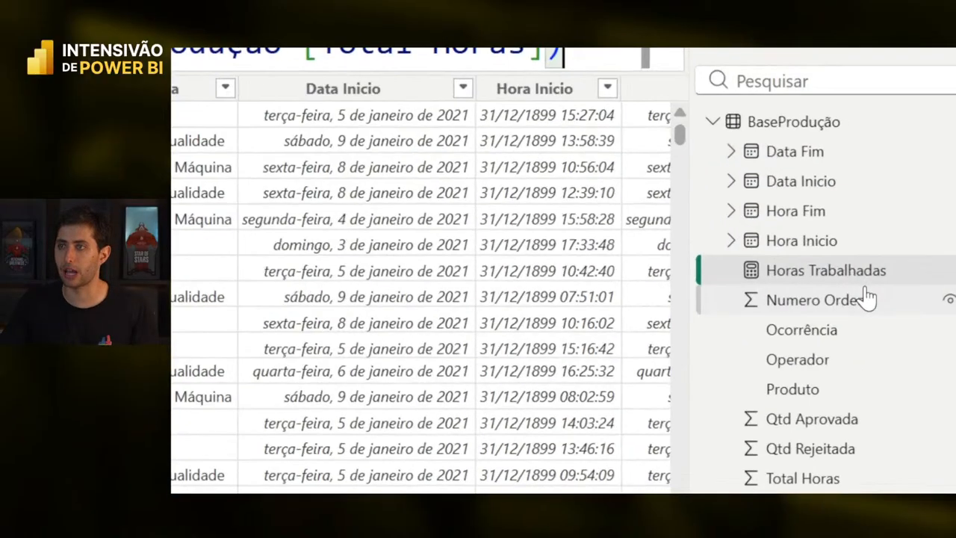
click(776, 151)
click(794, 183)
click(806, 217)
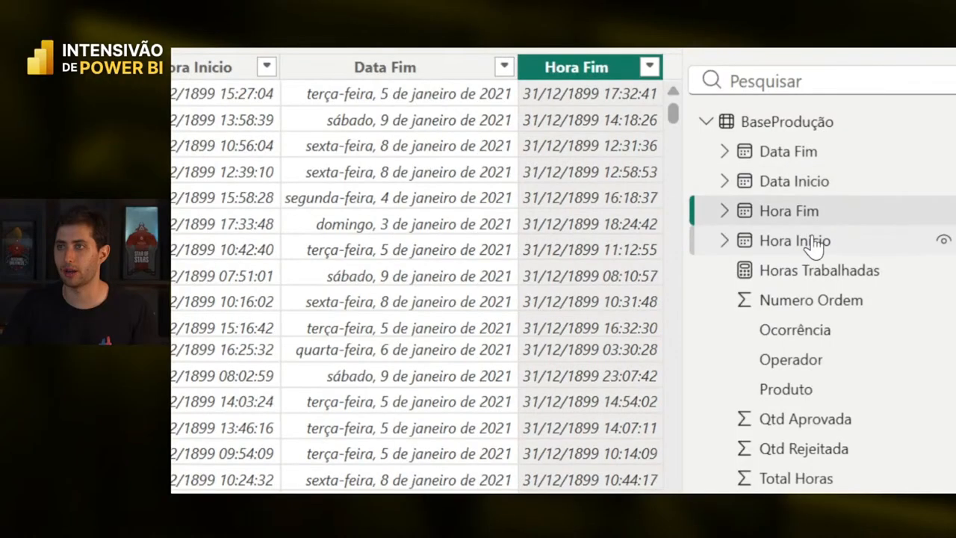
click(810, 241)
click(803, 276)
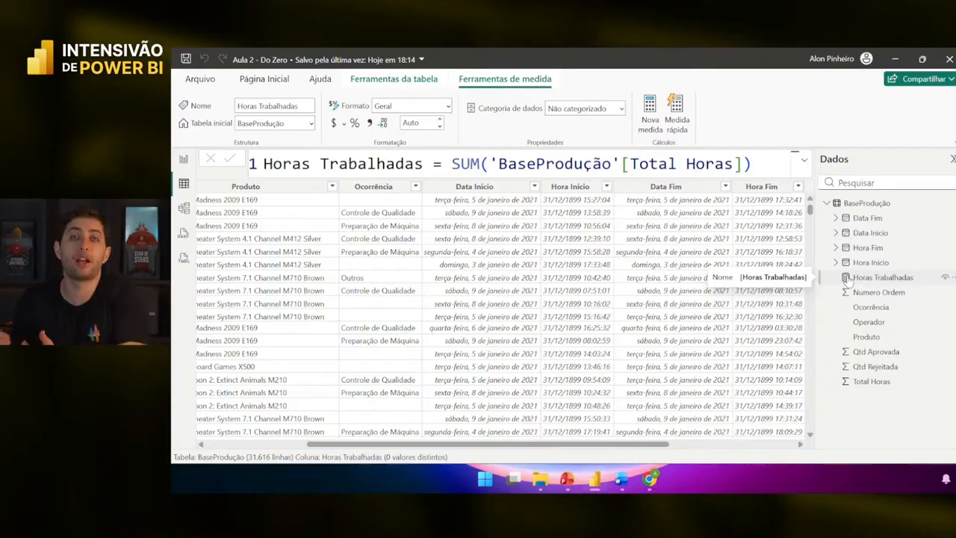
click(183, 159)
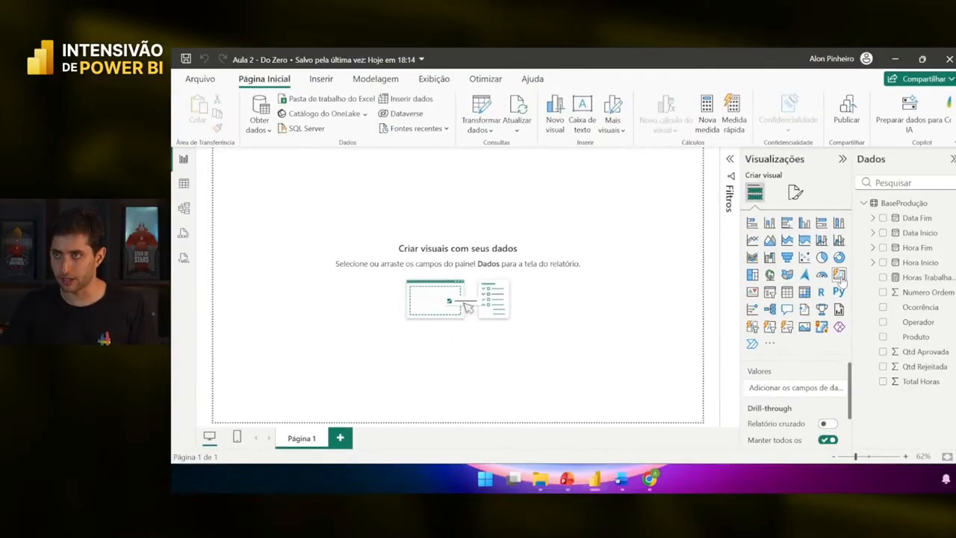
- Add a card showing Horas Trabalhadas (39,85 Mil), make it wider and move it to the top-left
click(839, 276)
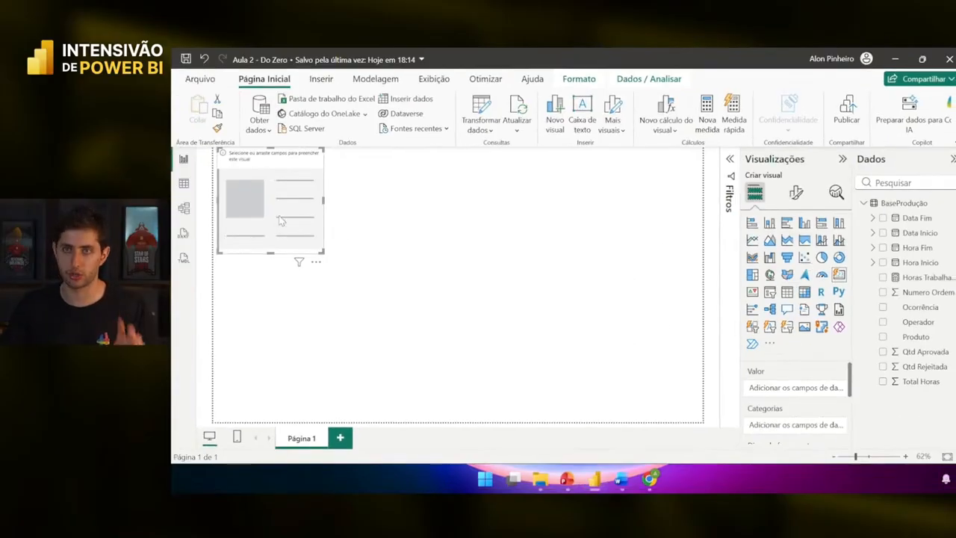
drag(279, 219, 583, 307)
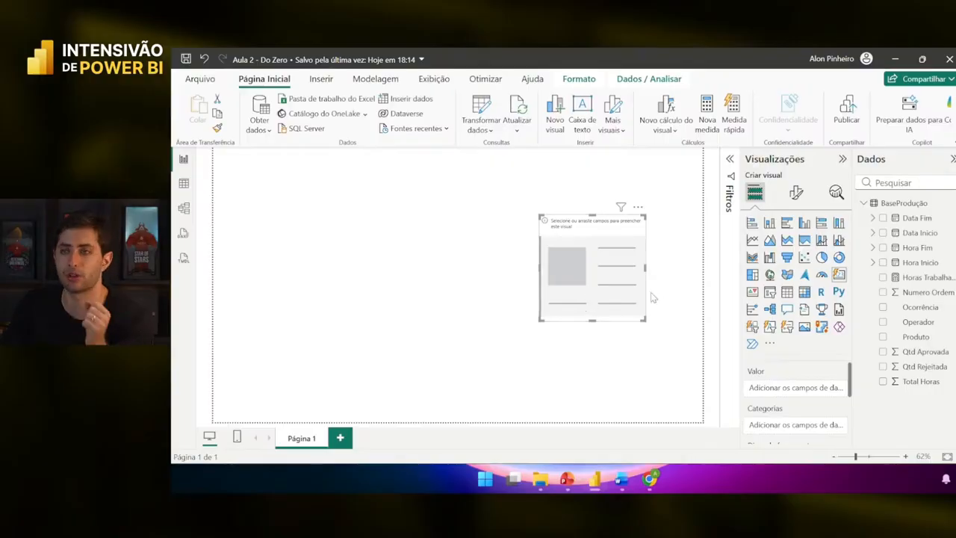
drag(926, 279, 791, 390)
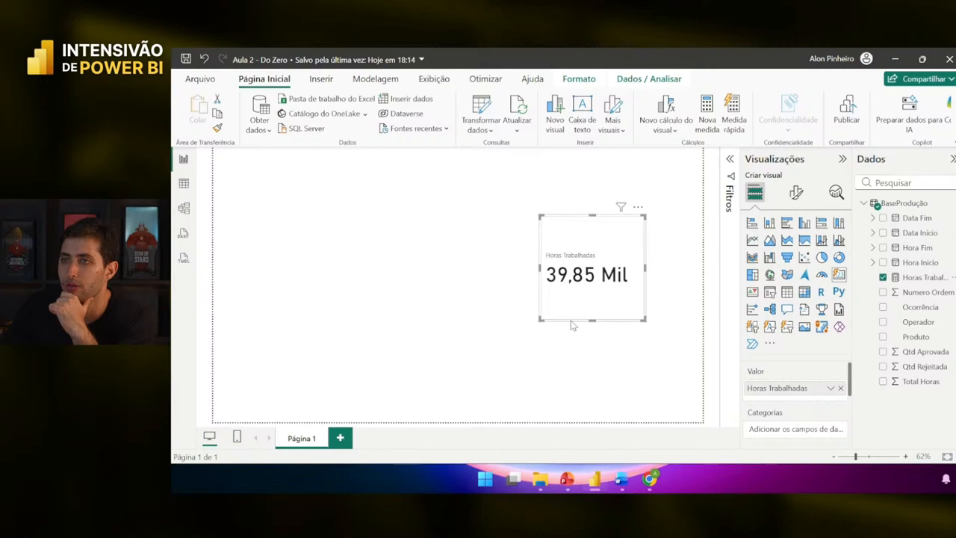
drag(539, 319, 524, 301)
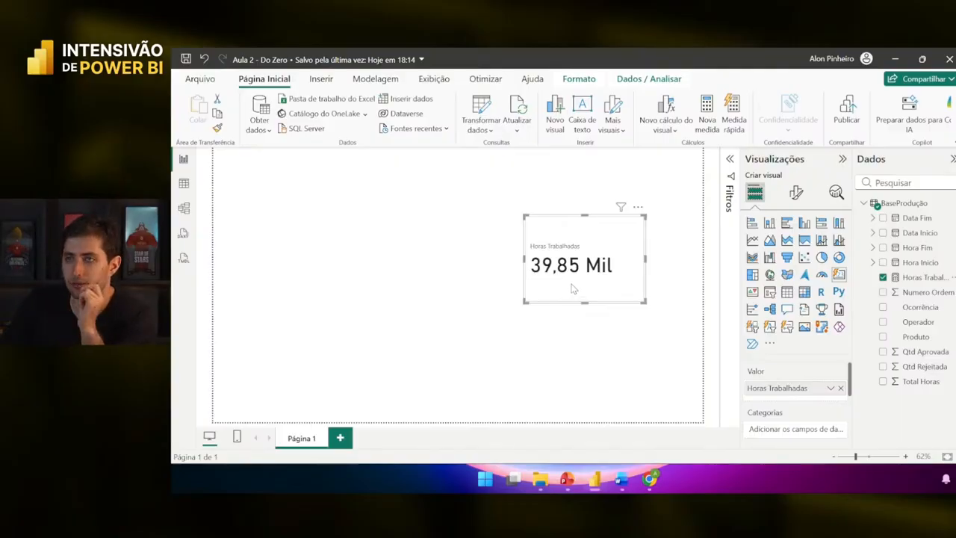
drag(572, 288, 316, 251)
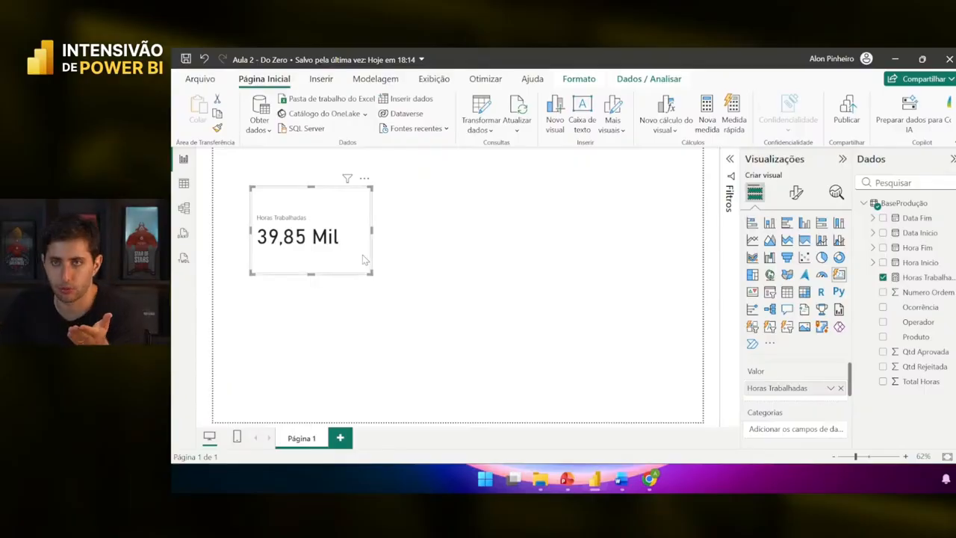
- Nudge the Horas Trabalhadas card left and place a second blank card beside it
click(409, 235)
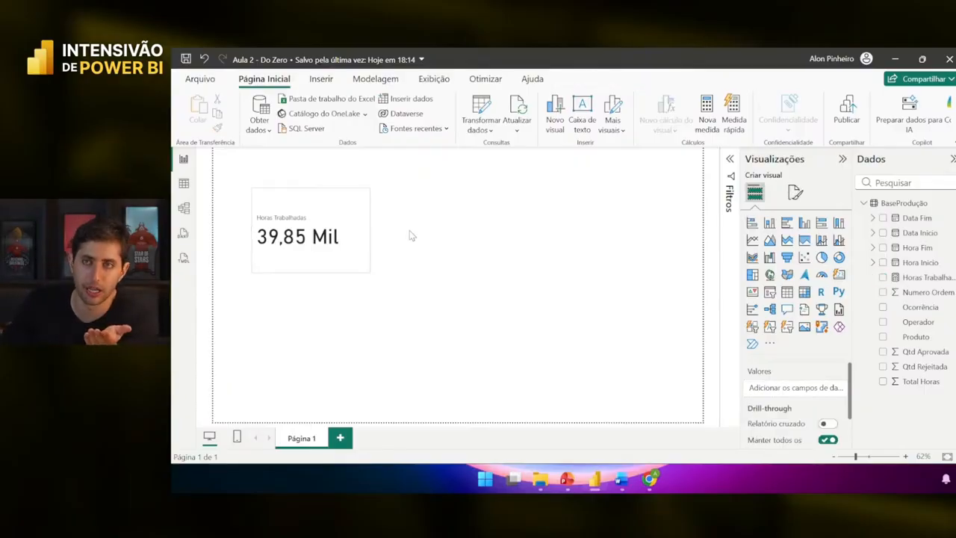
drag(346, 256, 331, 255)
click(463, 250)
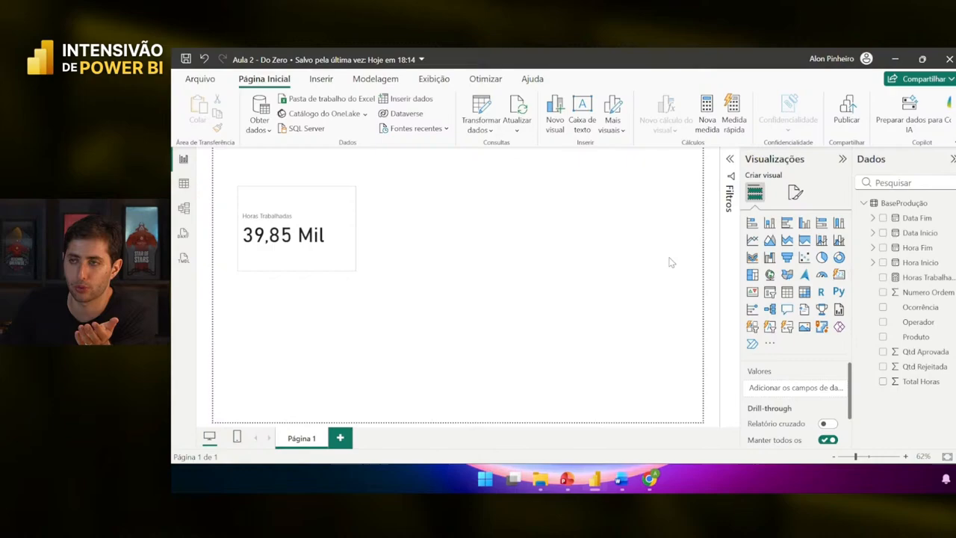
click(838, 276)
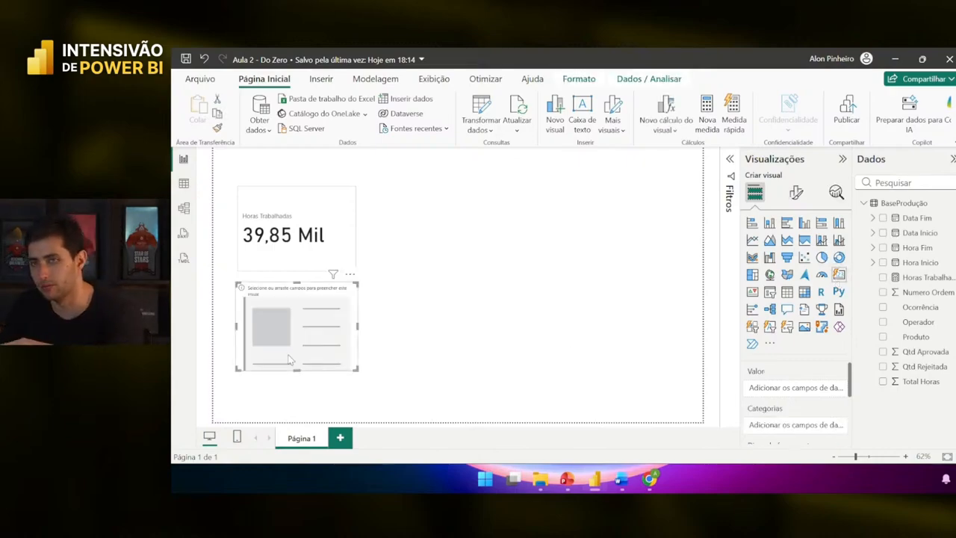
drag(282, 356, 548, 260)
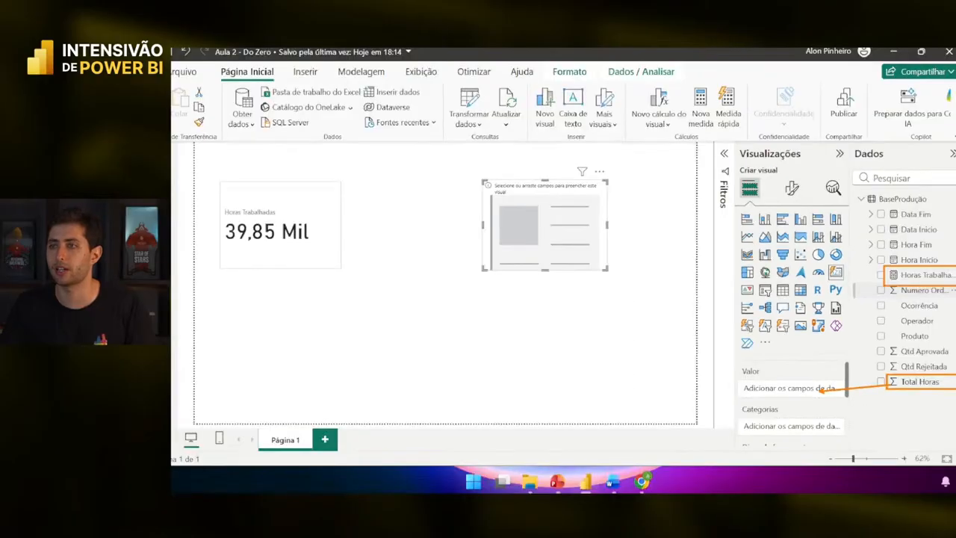
- Fill the new card with Total Horas (39,85 Mil) and shift the Horas Trabalhadas card right
drag(859, 400, 635, 415)
drag(799, 389, 796, 387)
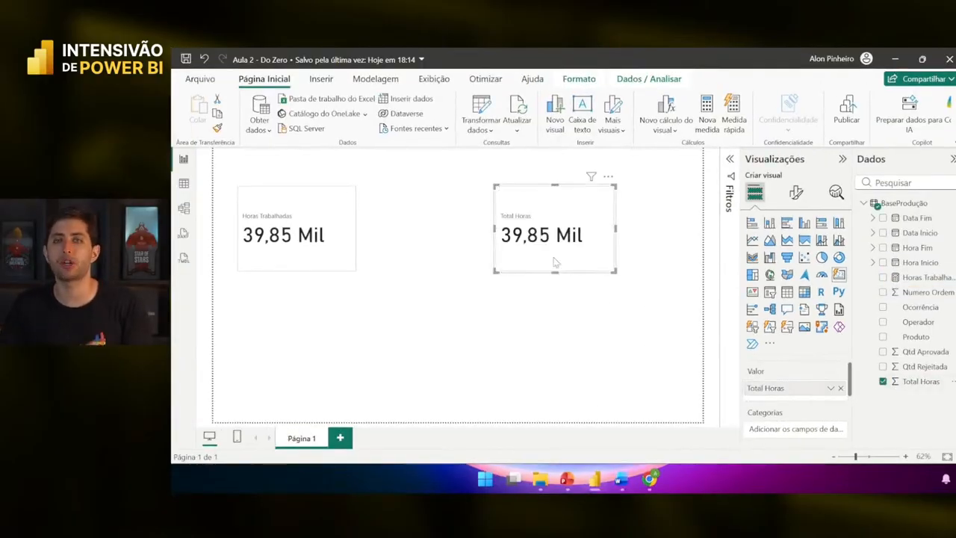
drag(309, 235, 372, 226)
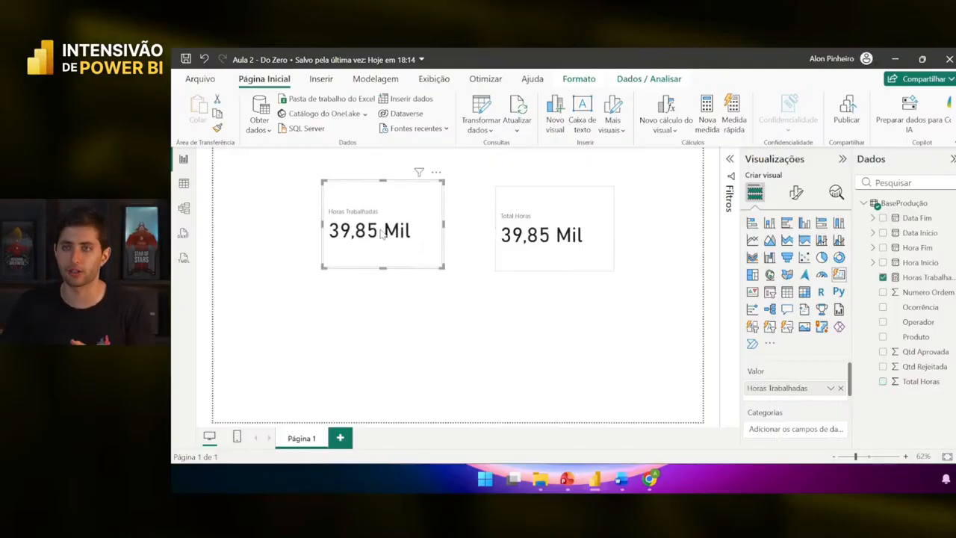
click(922, 278)
scroll(482, 158, up, 2)
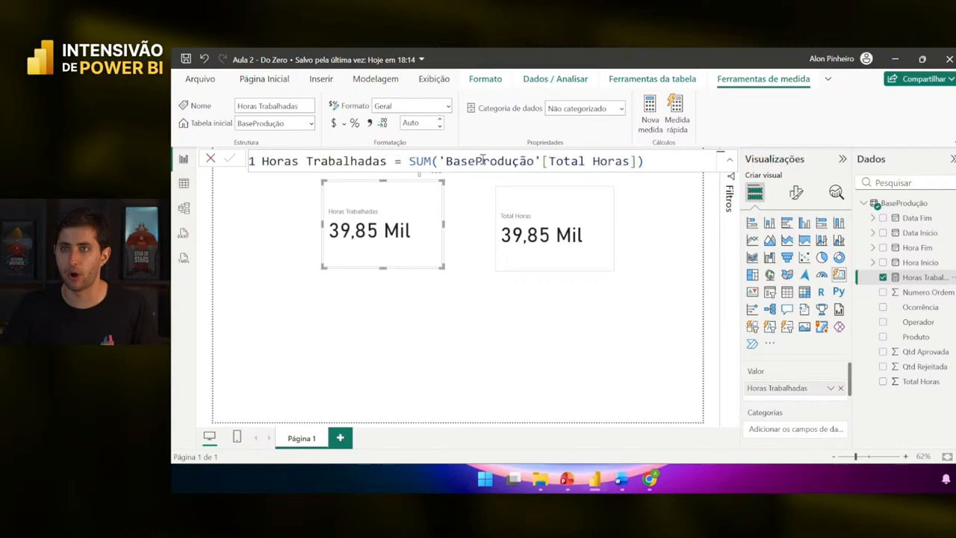
click(580, 223)
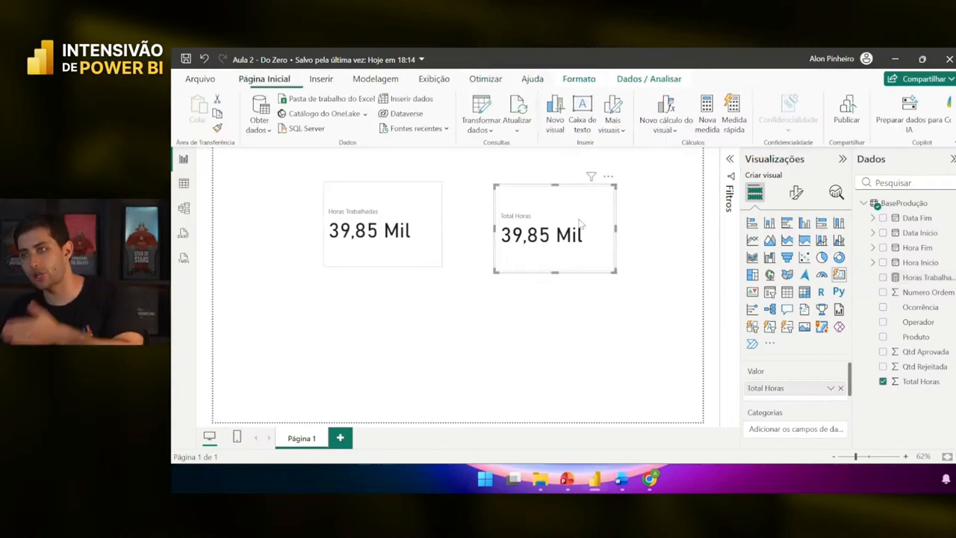
click(906, 383)
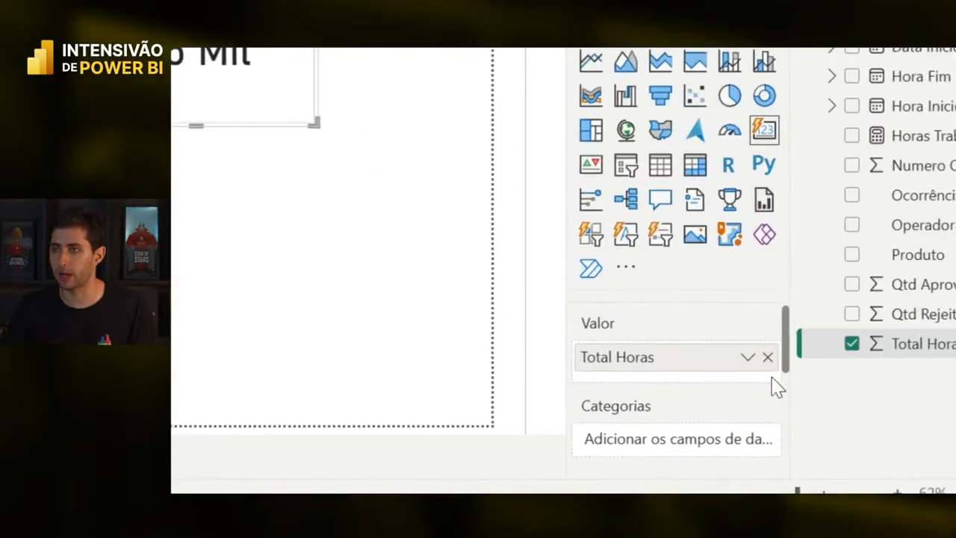
click(747, 359)
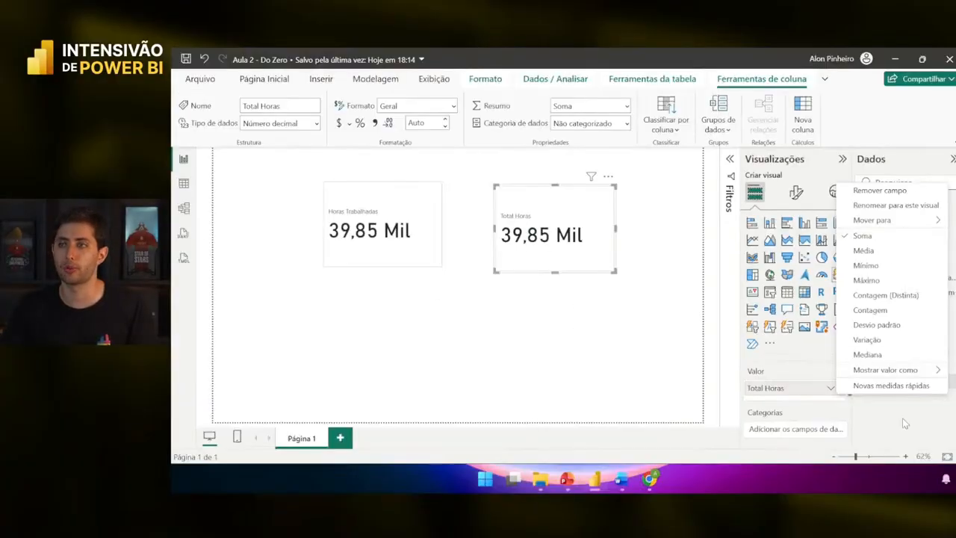
click(902, 417)
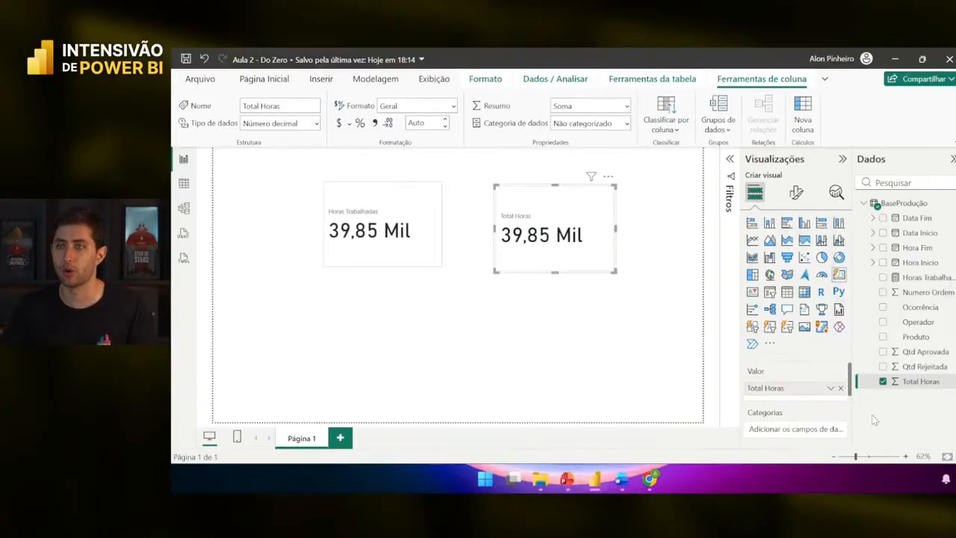
click(409, 259)
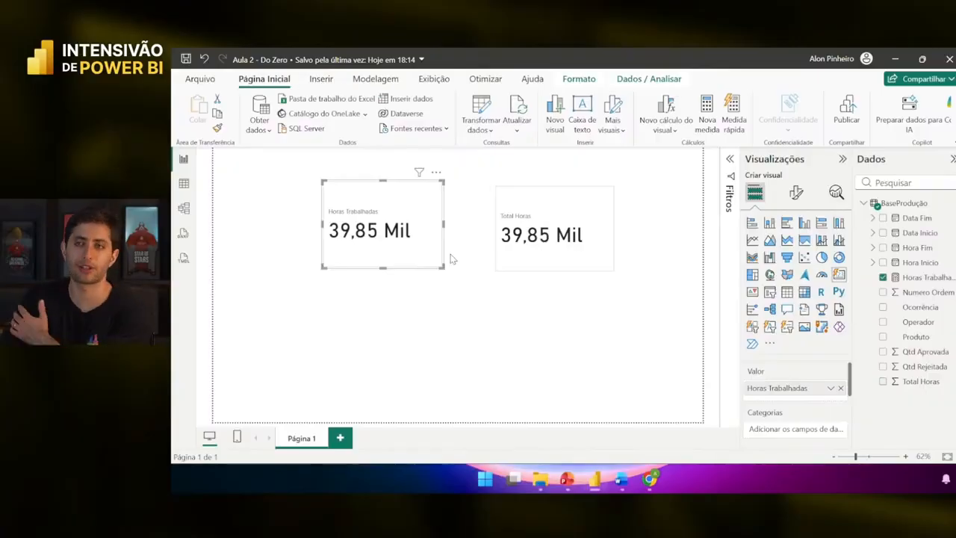
click(554, 216)
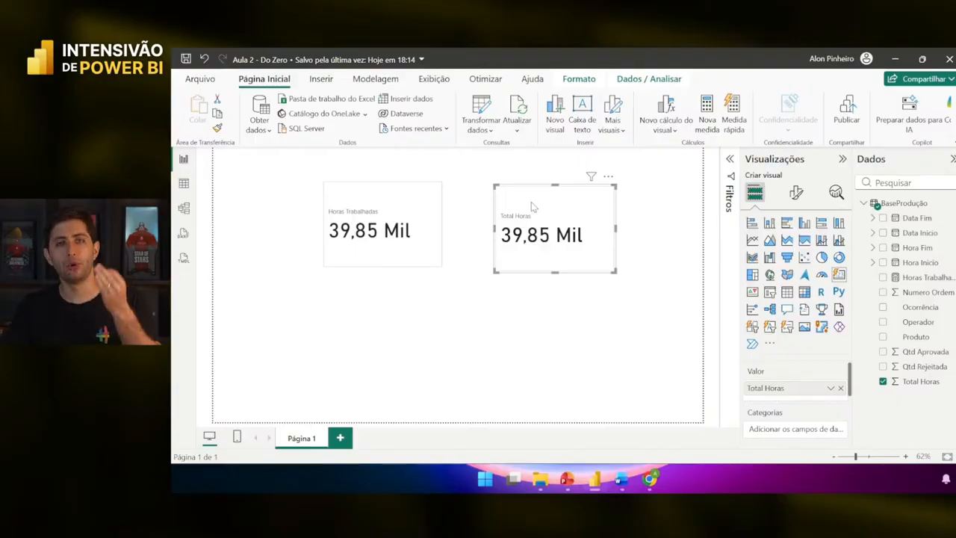
click(421, 256)
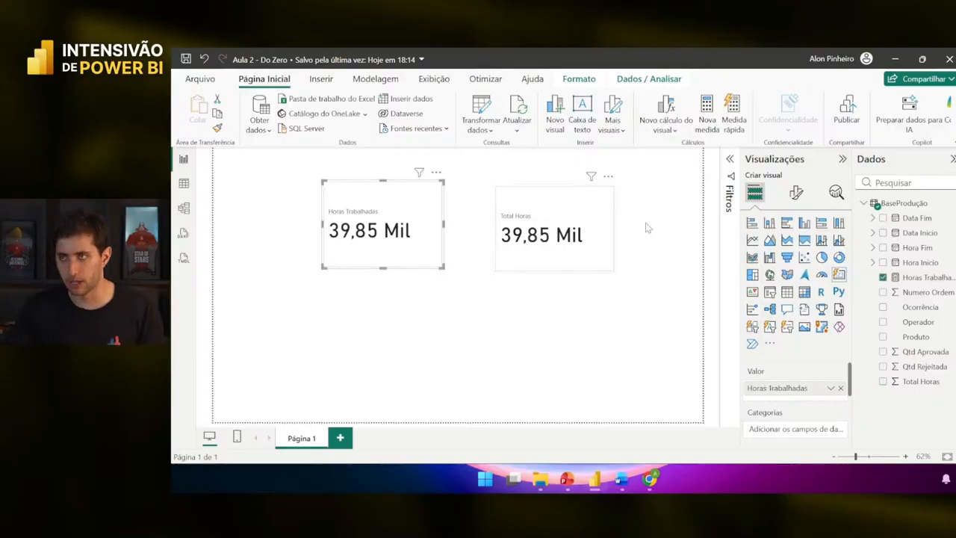
click(593, 258)
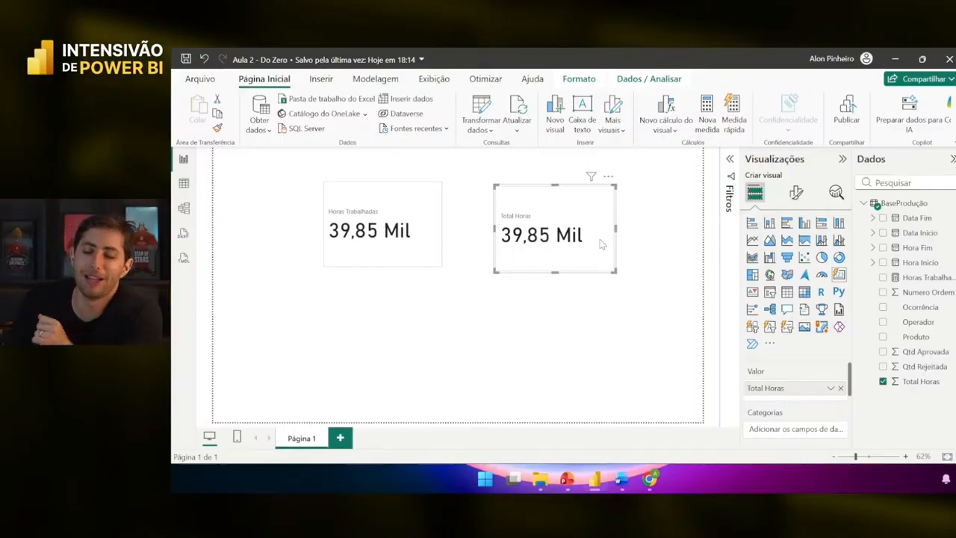
click(661, 214)
click(586, 221)
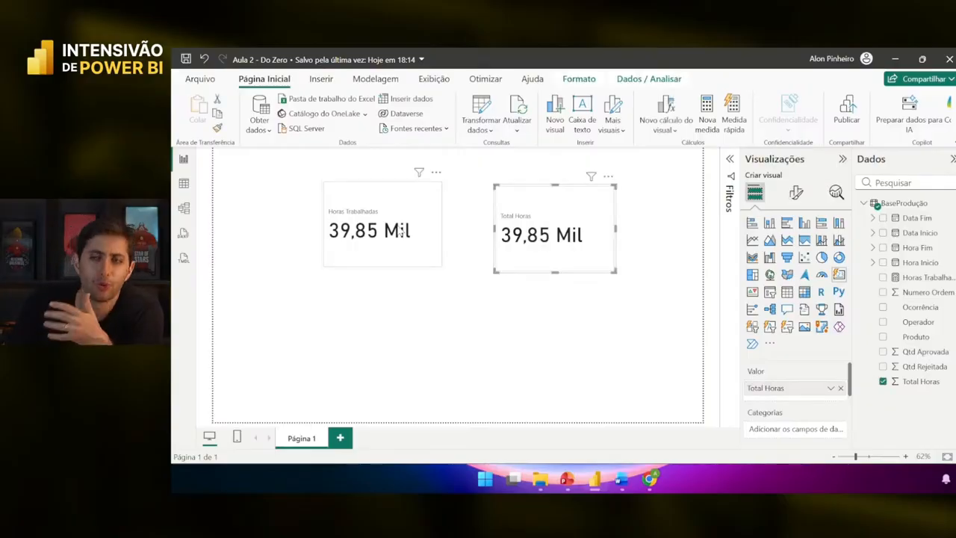
click(331, 232)
click(345, 160)
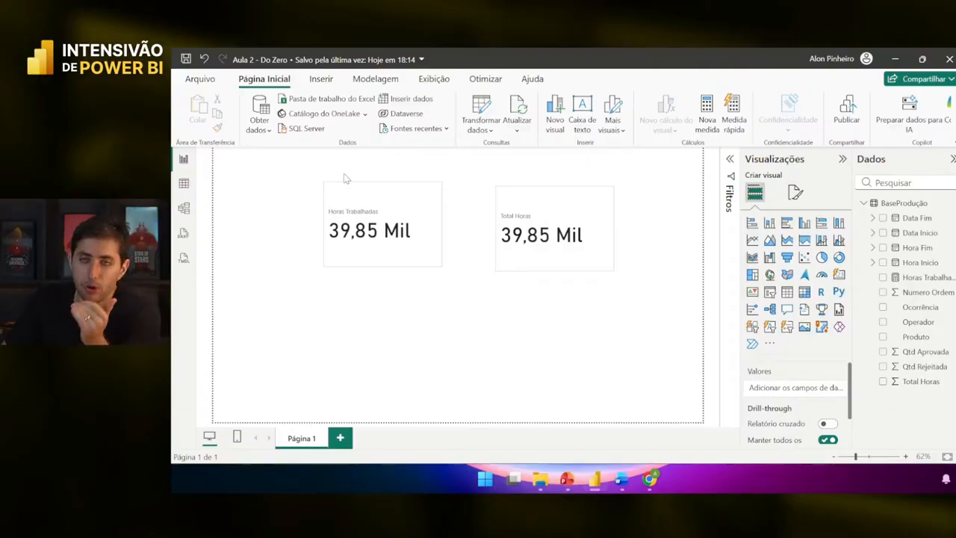
- Compare the Horas Trabalhadas formula SUM('BaseProdução'[Total Horas]) with the Total Horas card
click(920, 277)
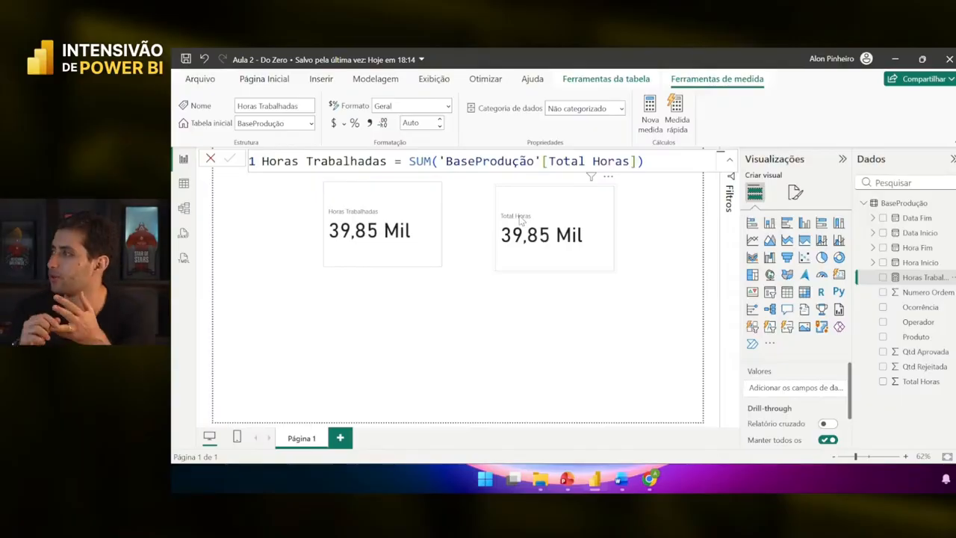
click(517, 218)
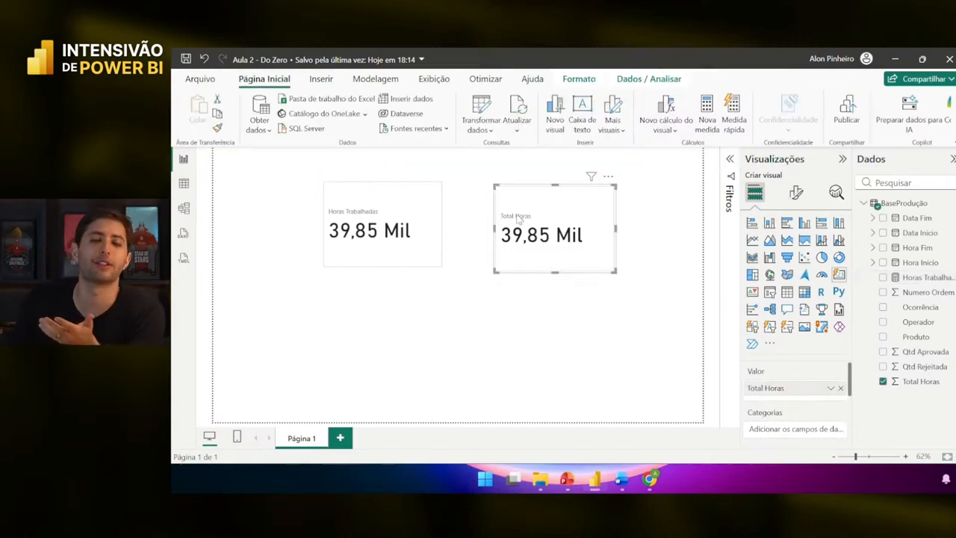
click(900, 278)
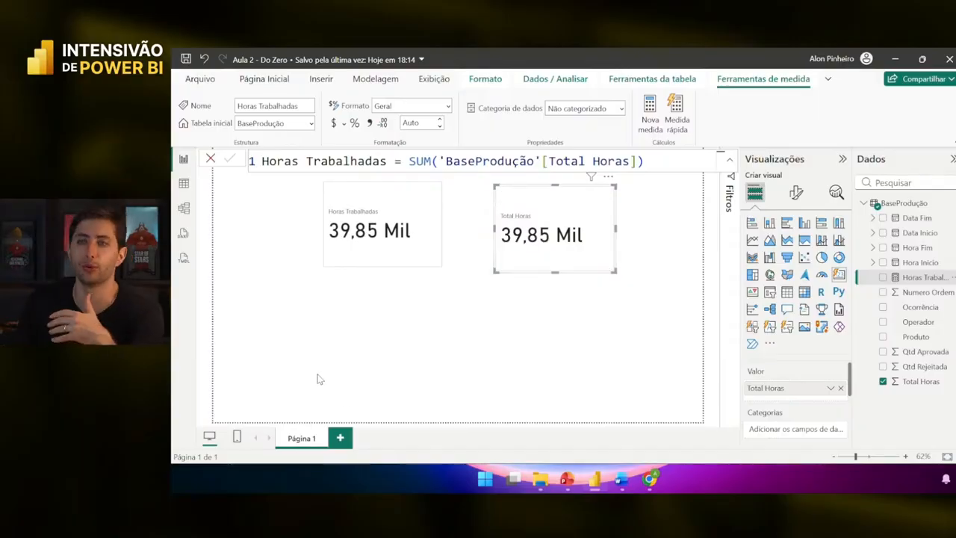
click(373, 252)
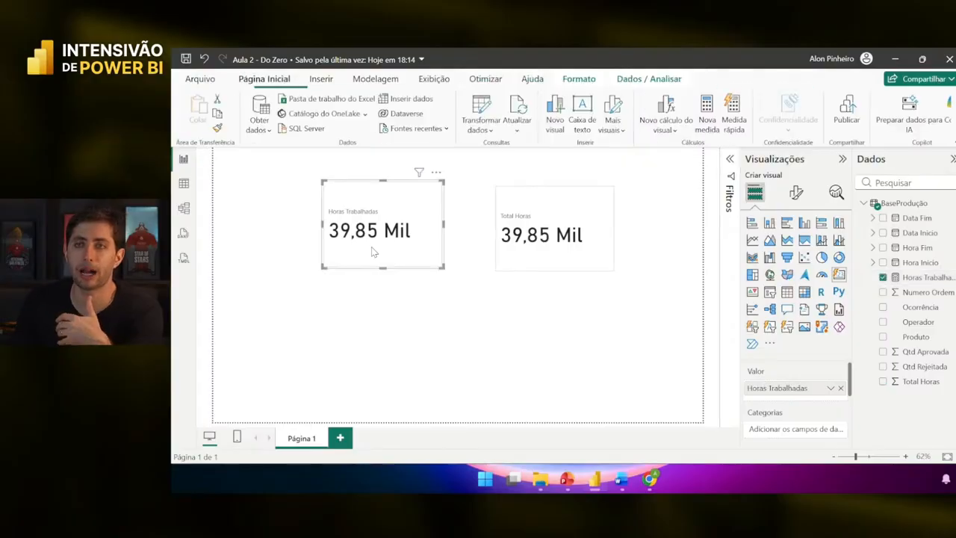
click(912, 278)
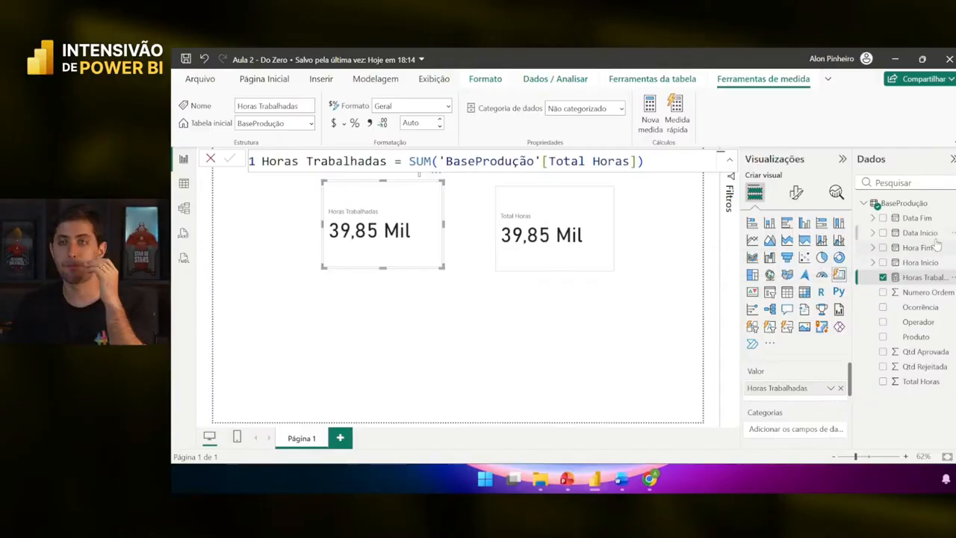
- Check the Total Horas card's aggregation, then delete it, keeping the Horas Trabalhadas card
click(410, 161)
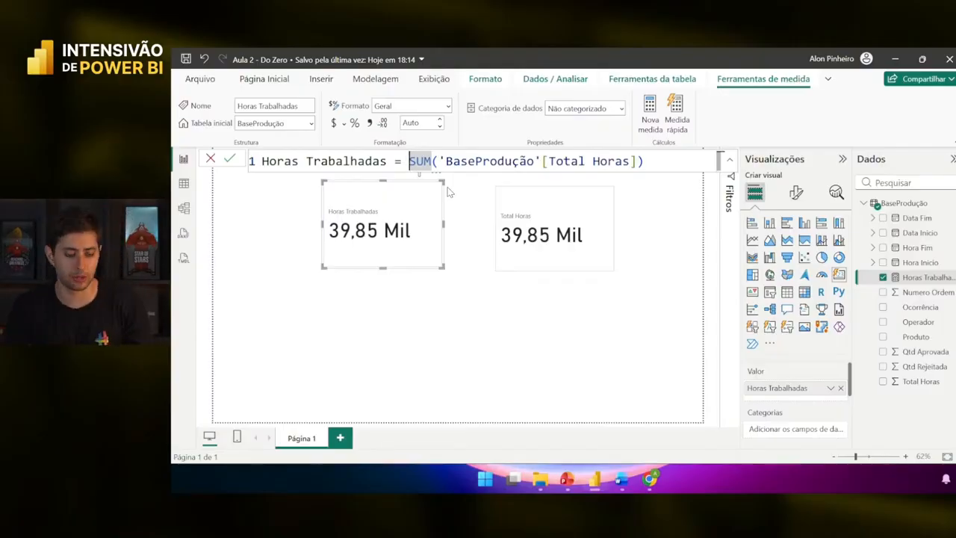
click(560, 250)
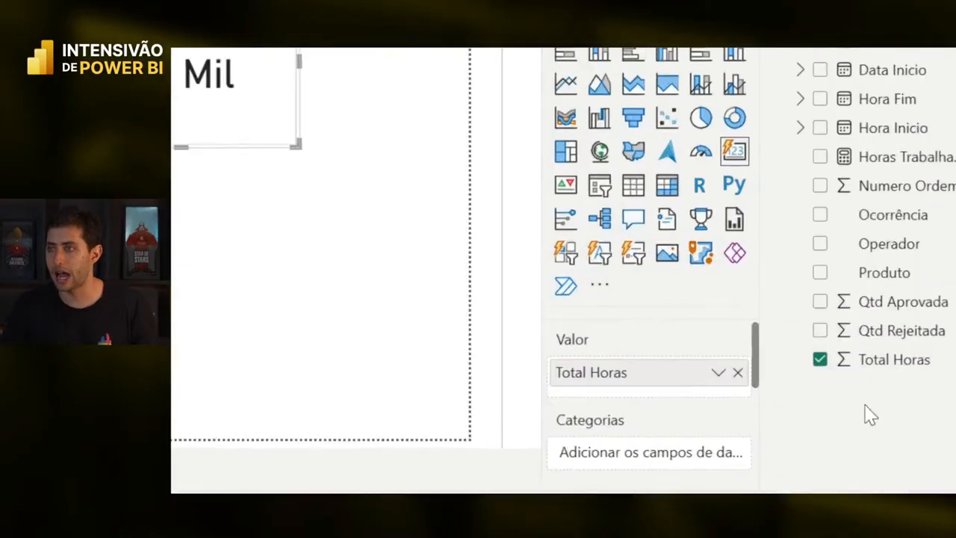
click(830, 387)
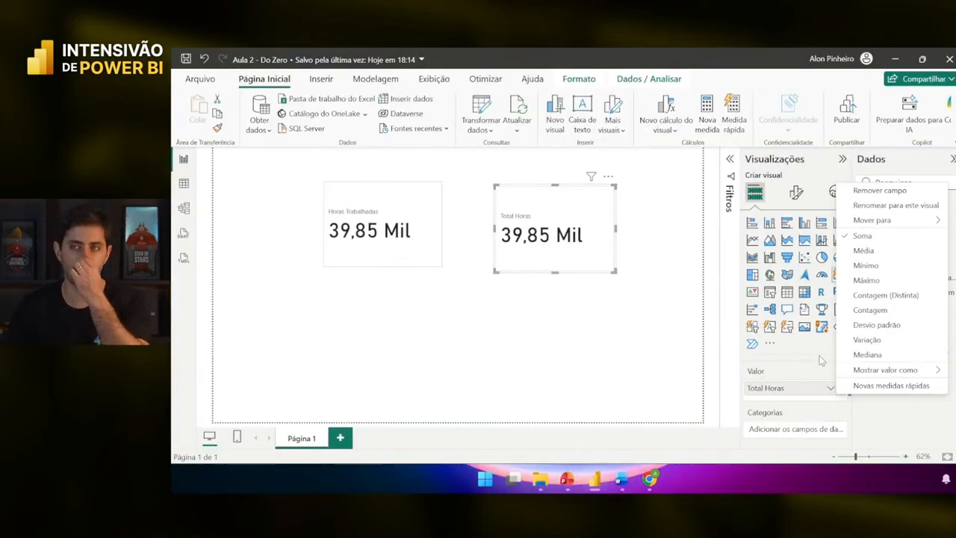
click(492, 371)
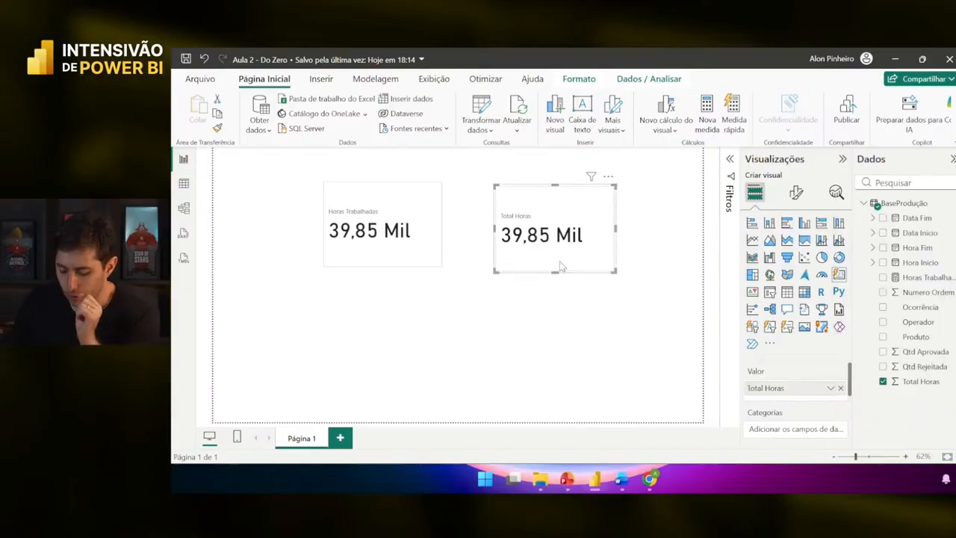
key(Delete)
click(426, 243)
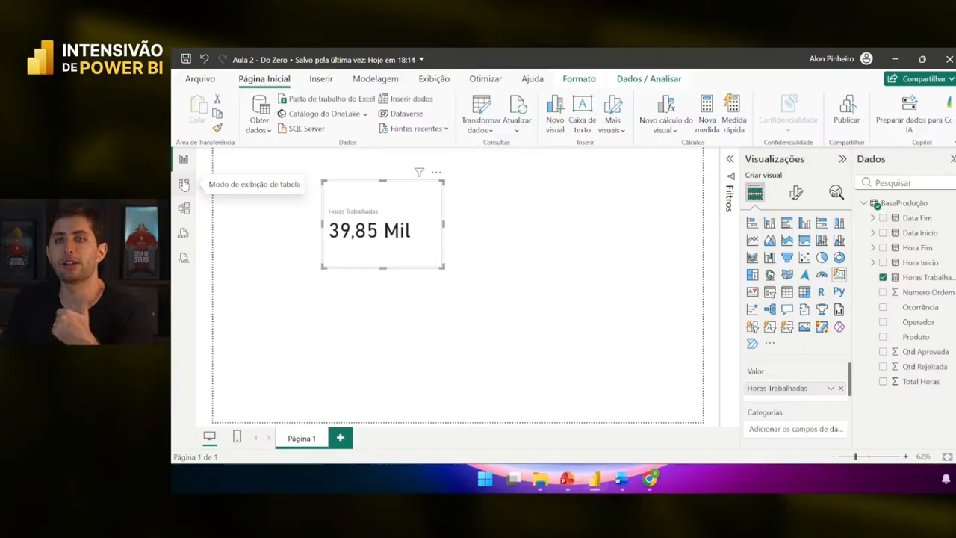
- Switch to Word's Documento1, scroll down and highlight 'Peças aprovadas'
mouse_move(623, 482)
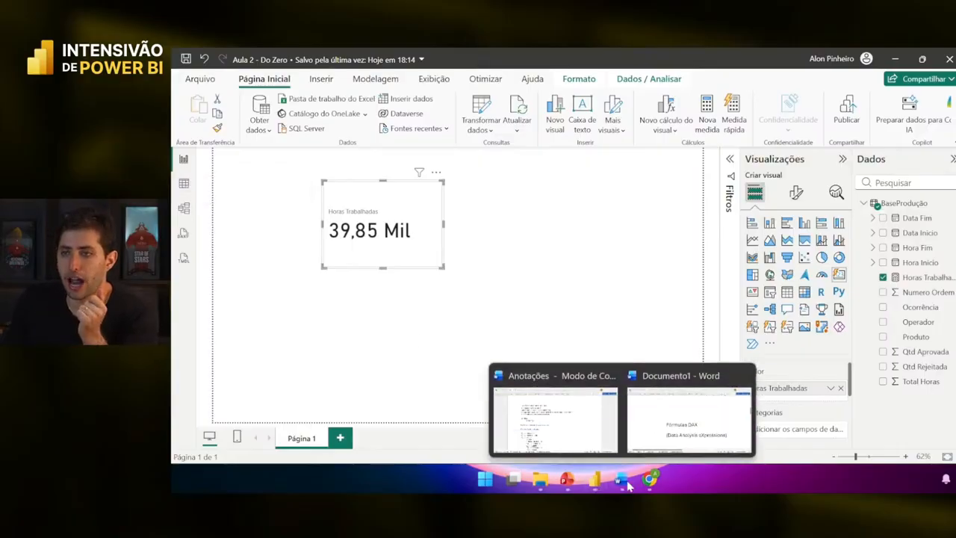
click(679, 441)
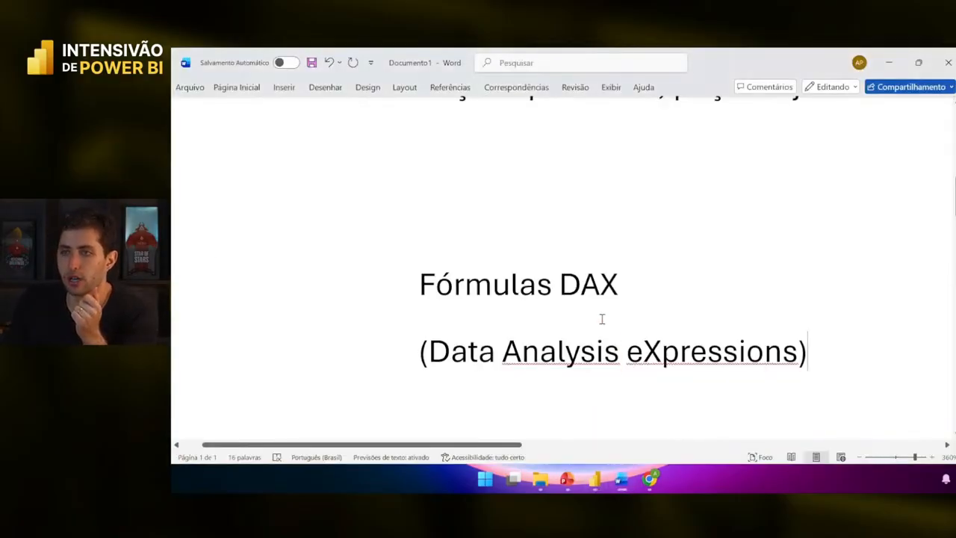
scroll(603, 315, down, 5)
scroll(610, 297, down, 3)
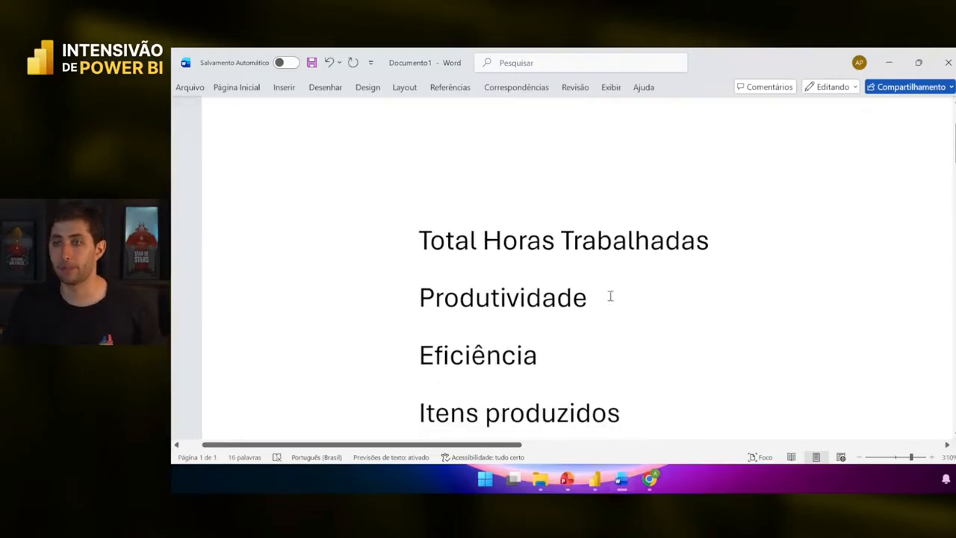
scroll(595, 317, down, 3)
drag(446, 378, 829, 396)
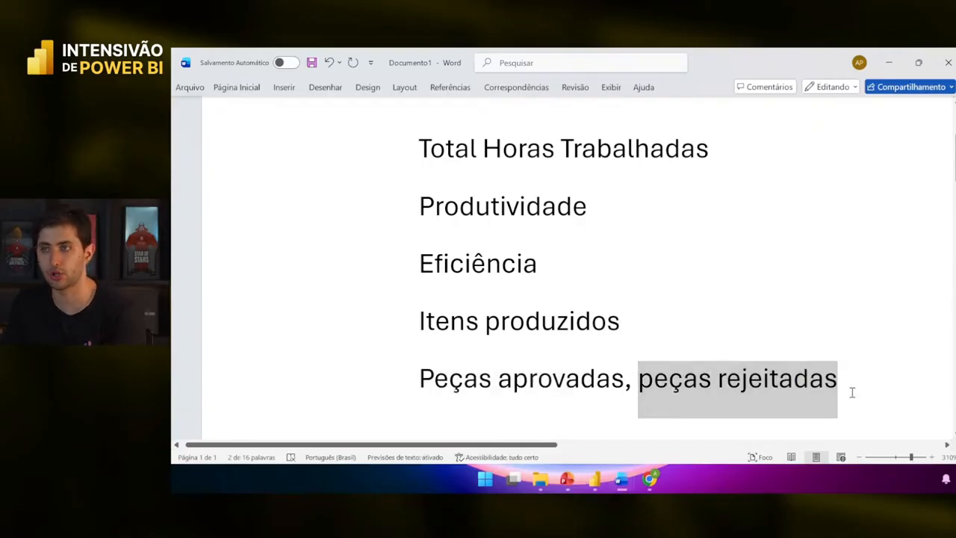
click(850, 391)
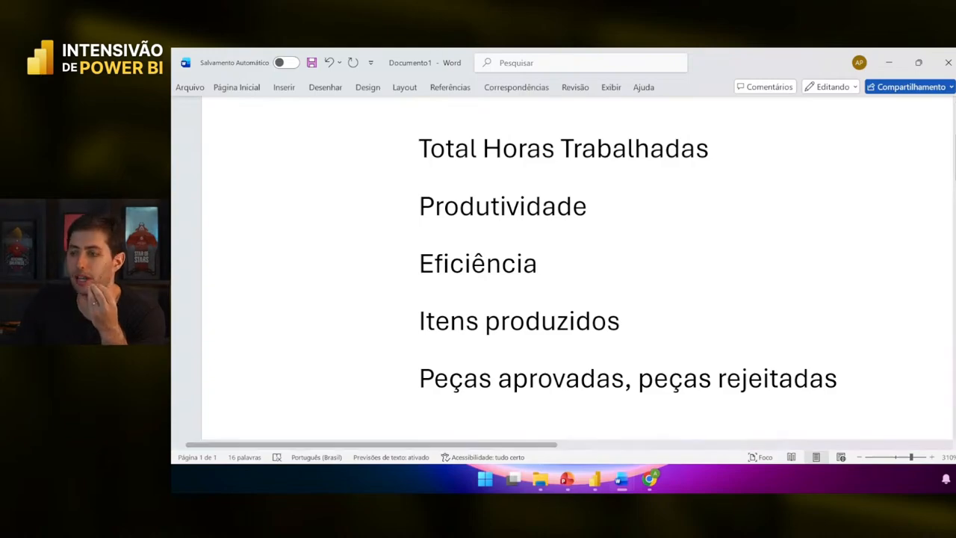
- Point out the Total Horas Trabalhadas line and the approved and rejected pieces line
click(386, 153)
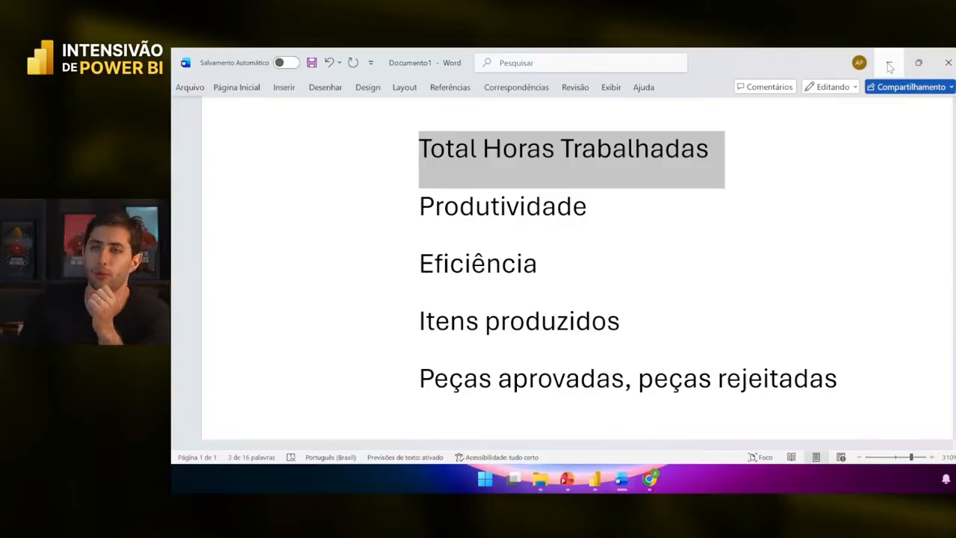
click(847, 386)
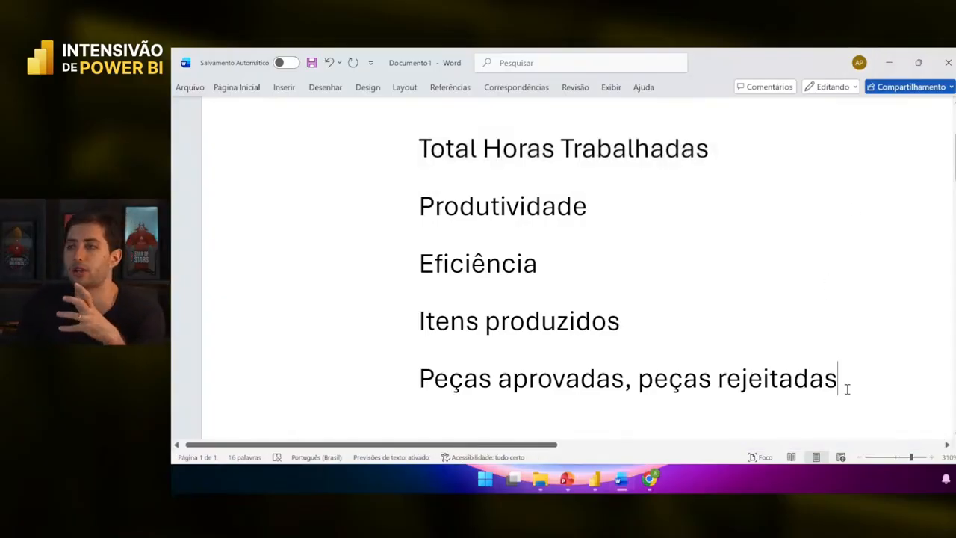
drag(846, 387, 400, 375)
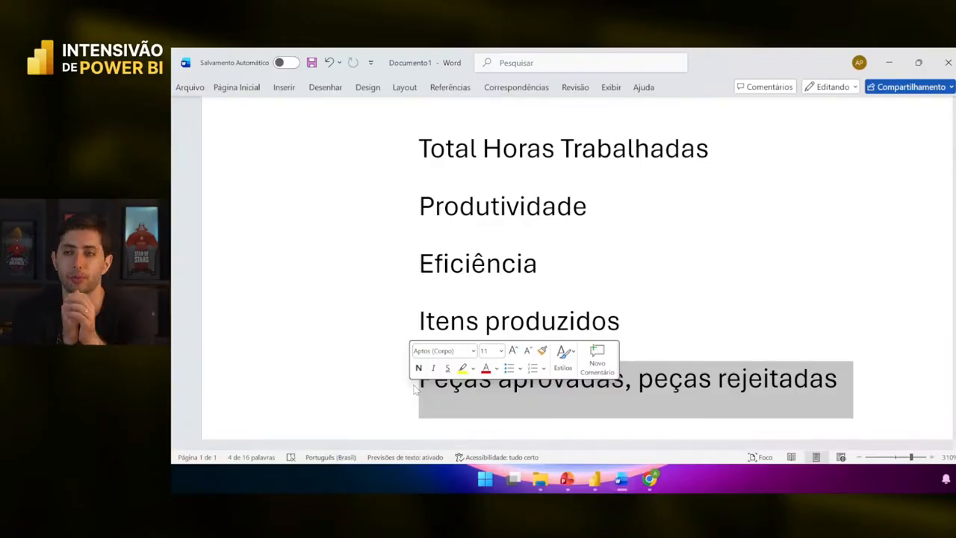
click(414, 388)
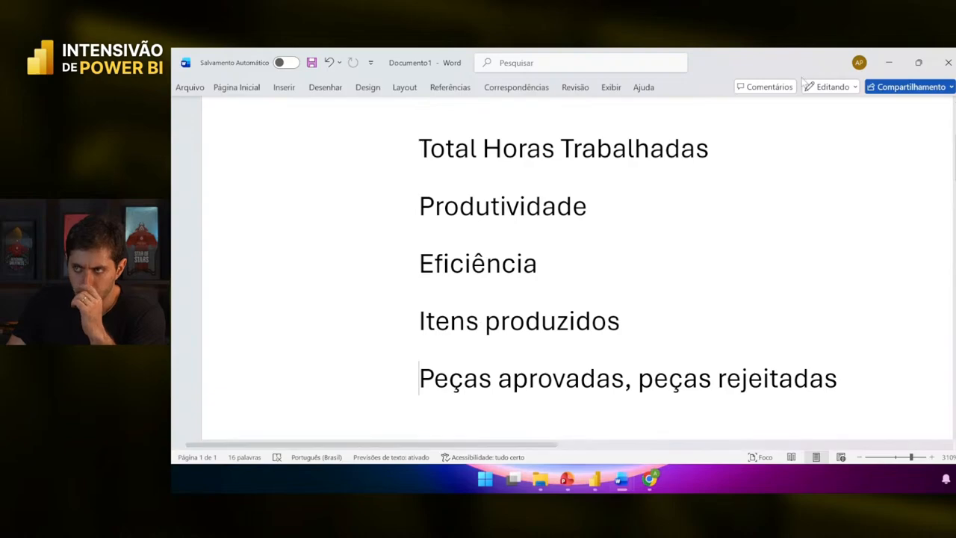
- Minimize Word and view the BaseProdução table rows, including the Qtd Aprovada and Qtd Rejeitada columns
click(889, 70)
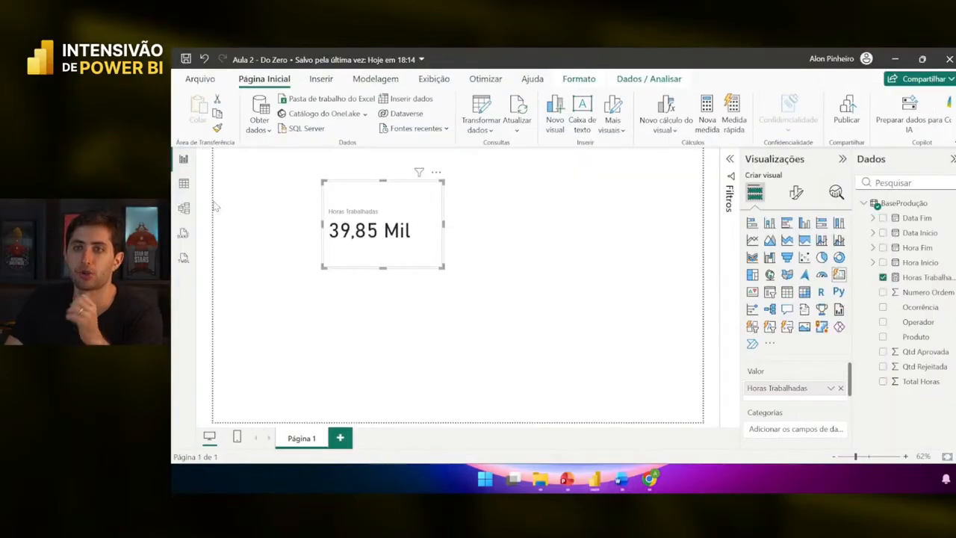
click(183, 184)
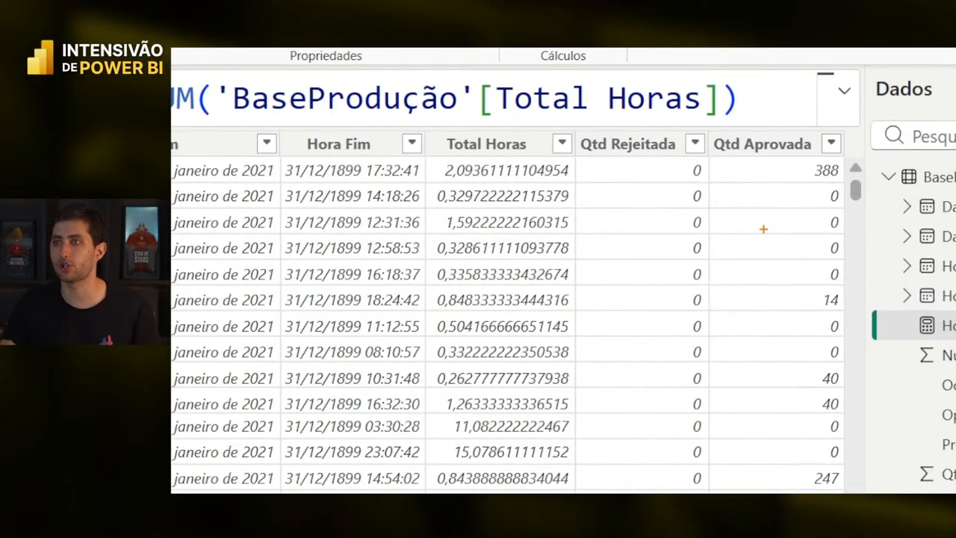
mouse_move(703, 127)
mouse_down()
mouse_move(890, 363)
mouse_move(846, 490)
mouse_up()
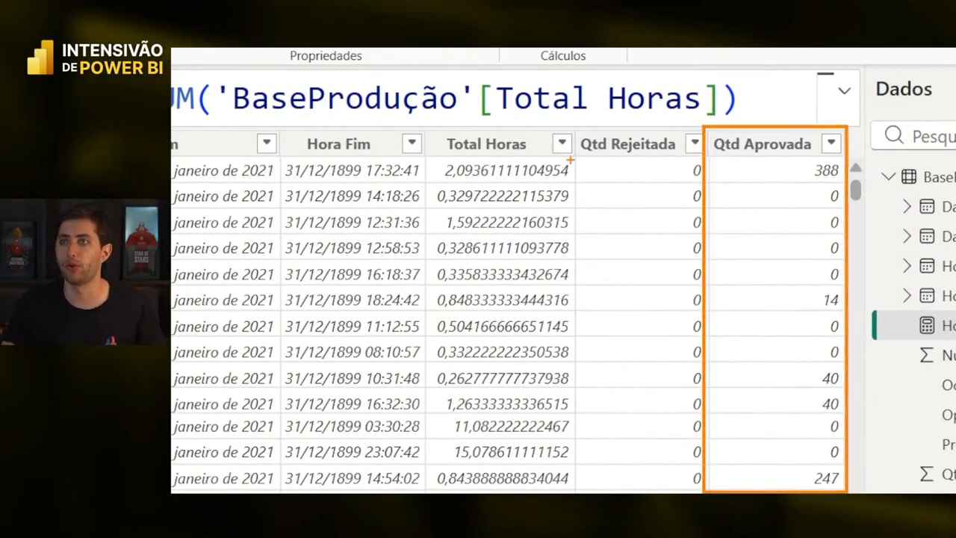
drag(570, 132, 704, 491)
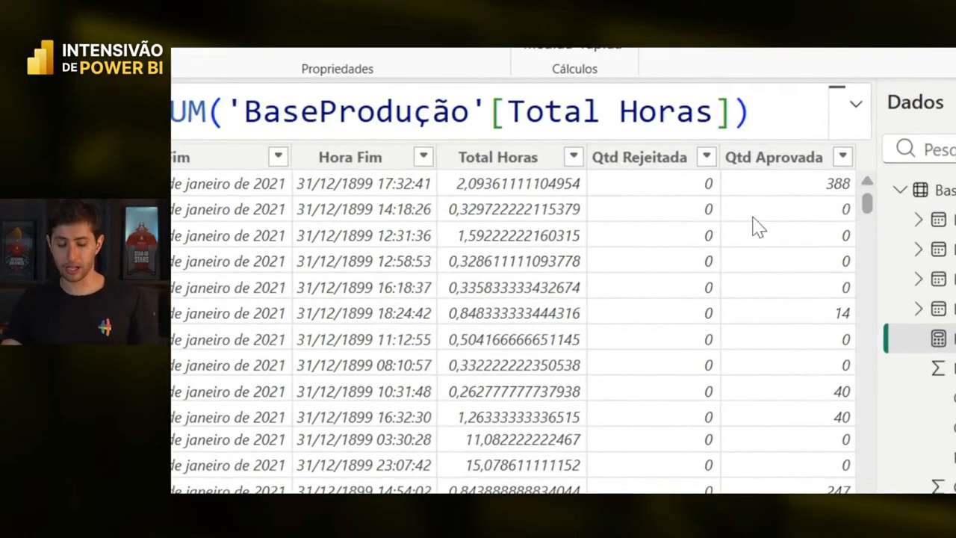
- Create the measure Total Aprovado = SUM('BaseProdução'[Qtd Aprovada])
right_click(703, 239)
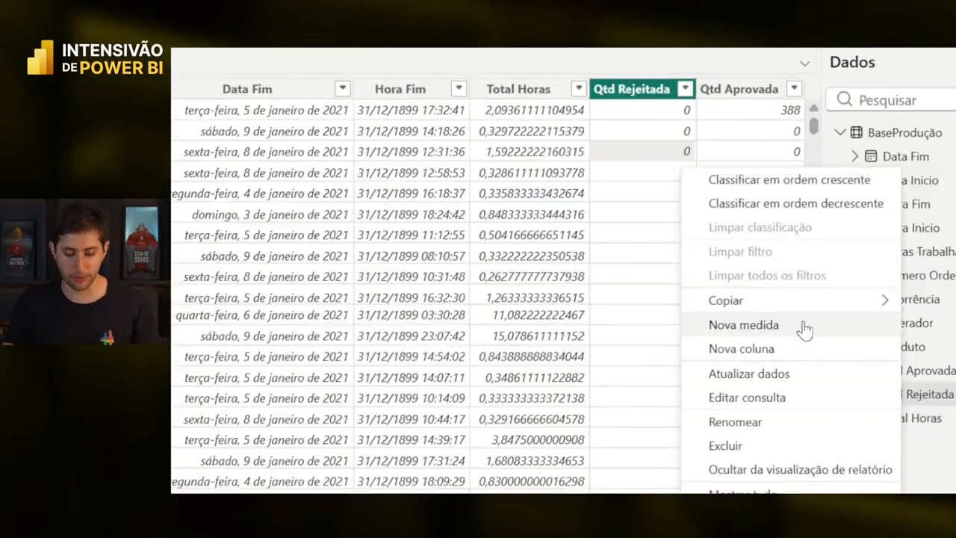
click(855, 401)
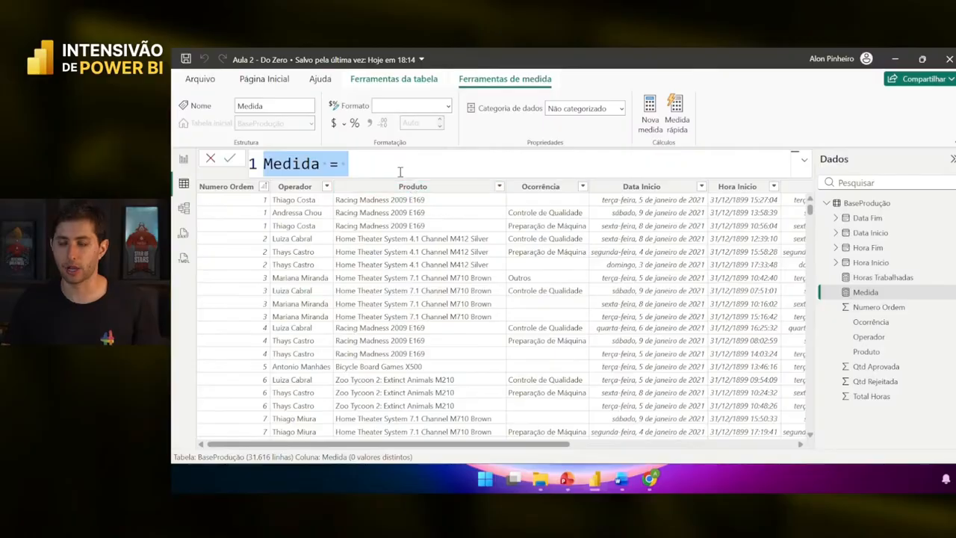
key(Home)
key(ctrl+shift+Right)
text(Total )
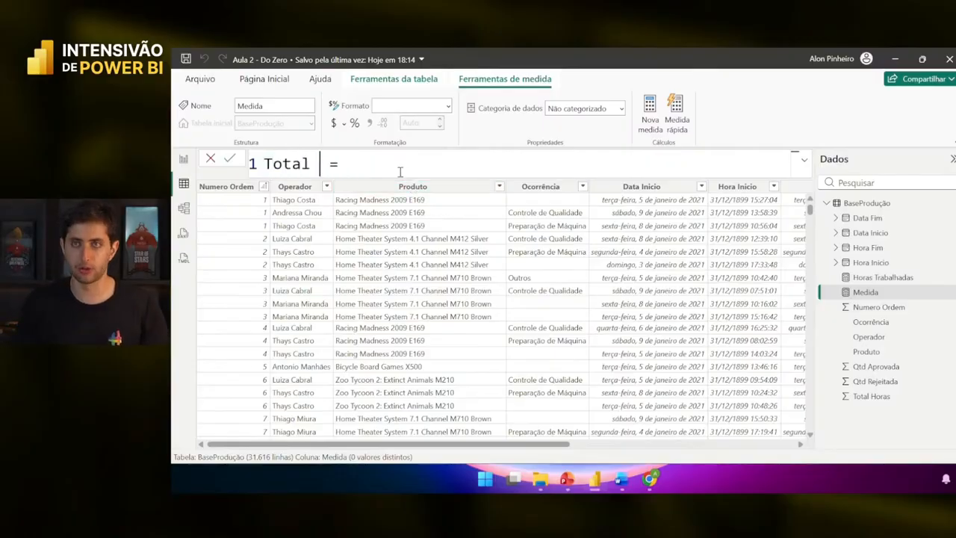
text(Aprovado)
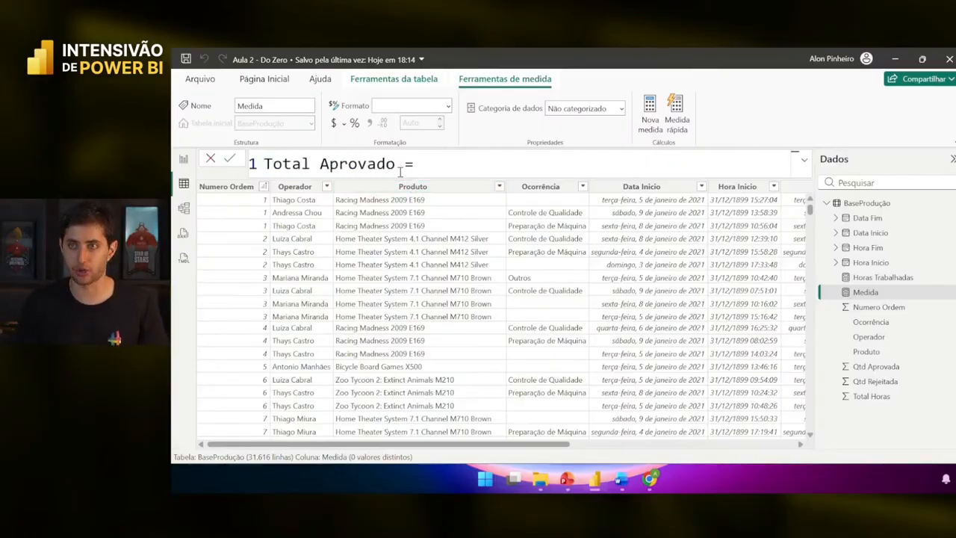
text(sum()
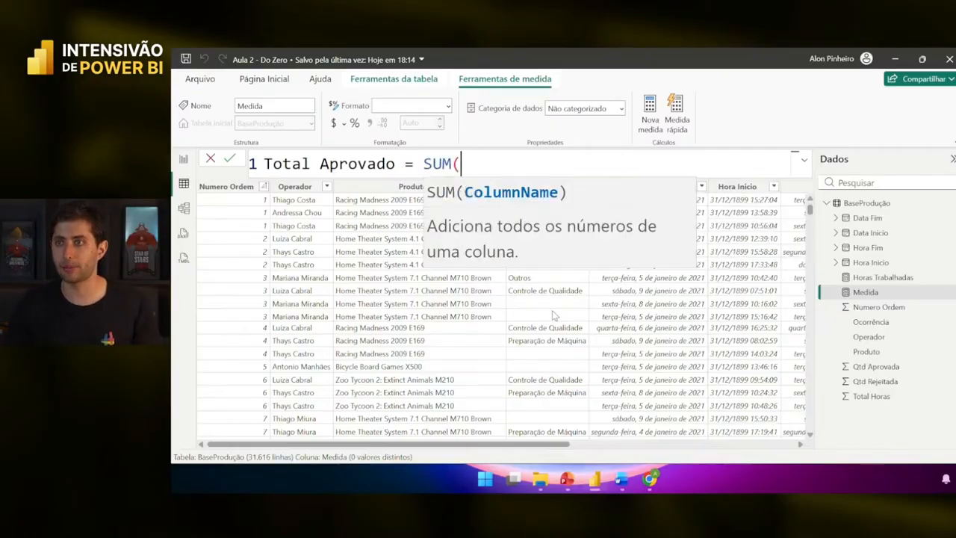
scroll(554, 315, right, 5)
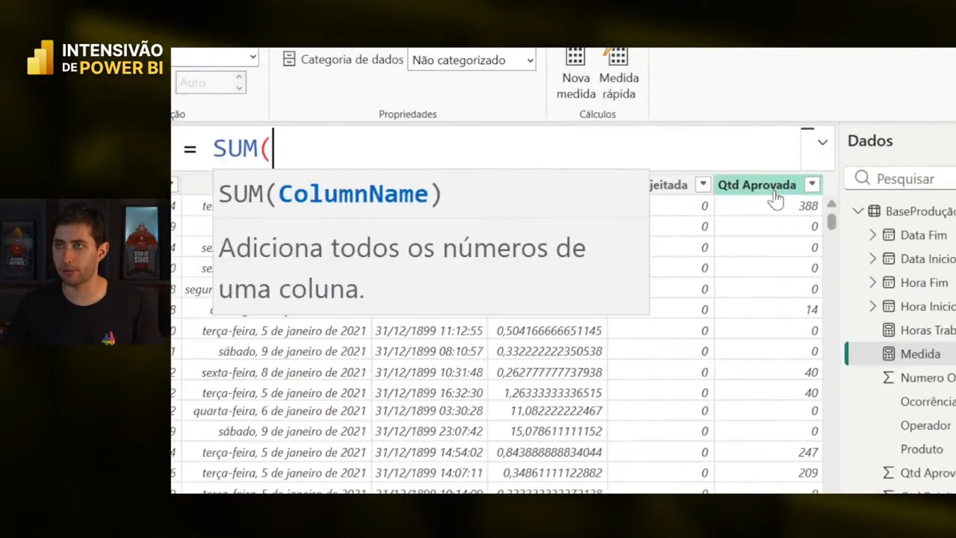
text(qtd)
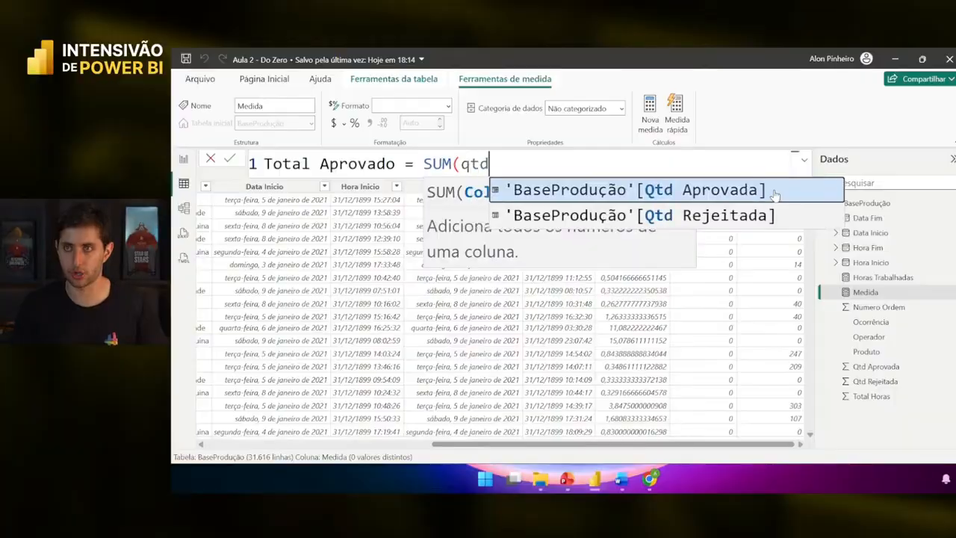
text( a)
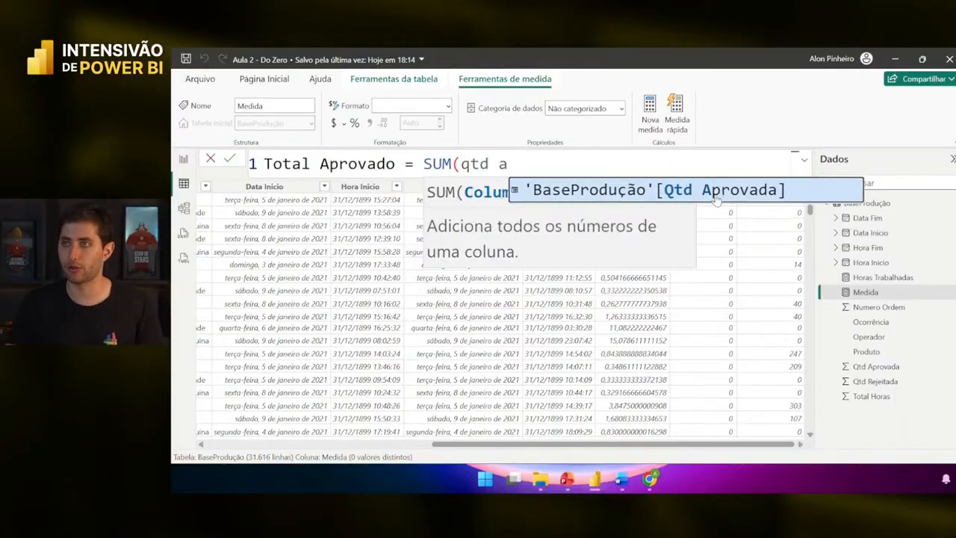
click(653, 188)
key(shift+Left)
key(shift+Left)
key(shift+Left)
key(shift+Left)
key(shift+Left)
key(shift+Left)
key(shift+Left)
key(shift+Left)
key(shift+Left)
key(shift+Left)
key(shift+Left)
key(shift+Left)
key(shift+Left)
key(shift+Left)
key(shift+Left)
key(shift+Left)
key(shift+Left)
key(shift+Left)
key(shift+Left)
key(shift+Left)
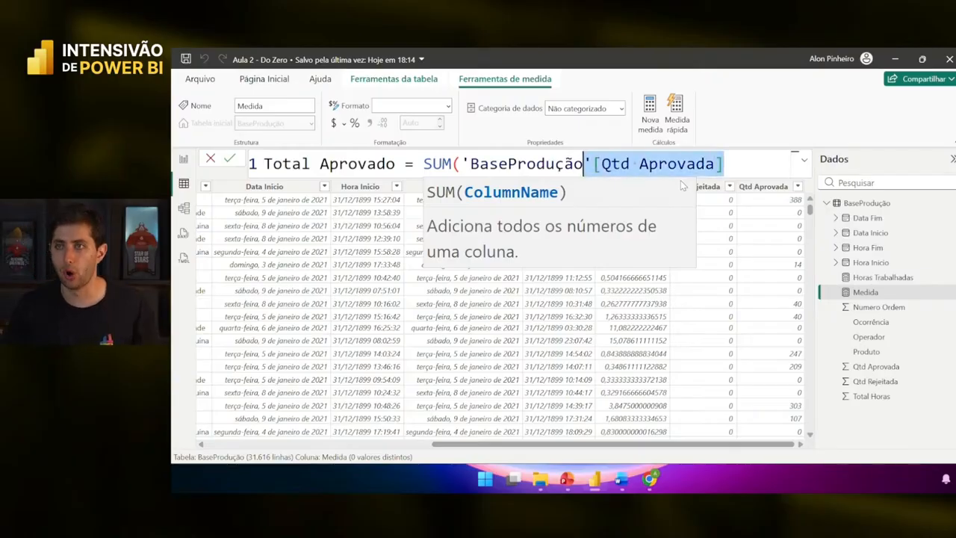
key(shift+Right)
text(qtd)
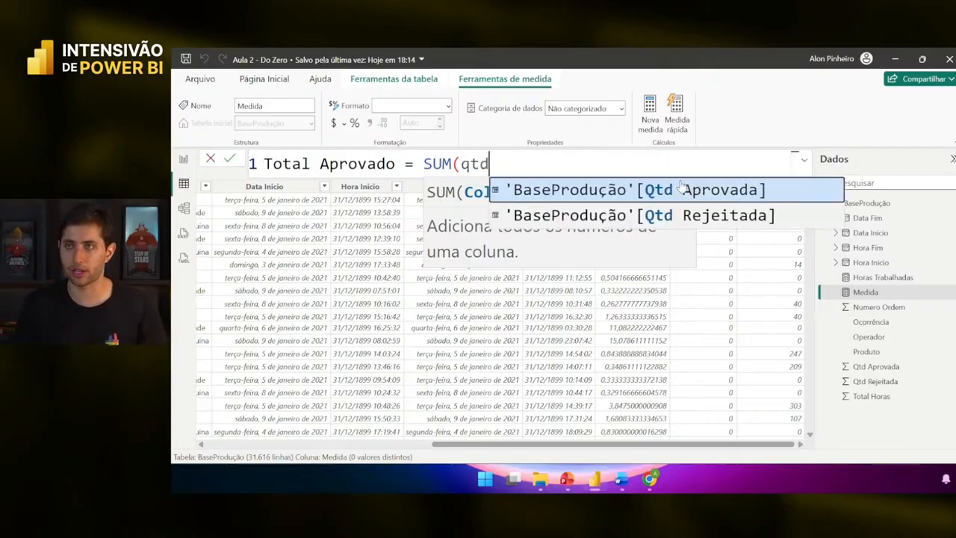
click(683, 189)
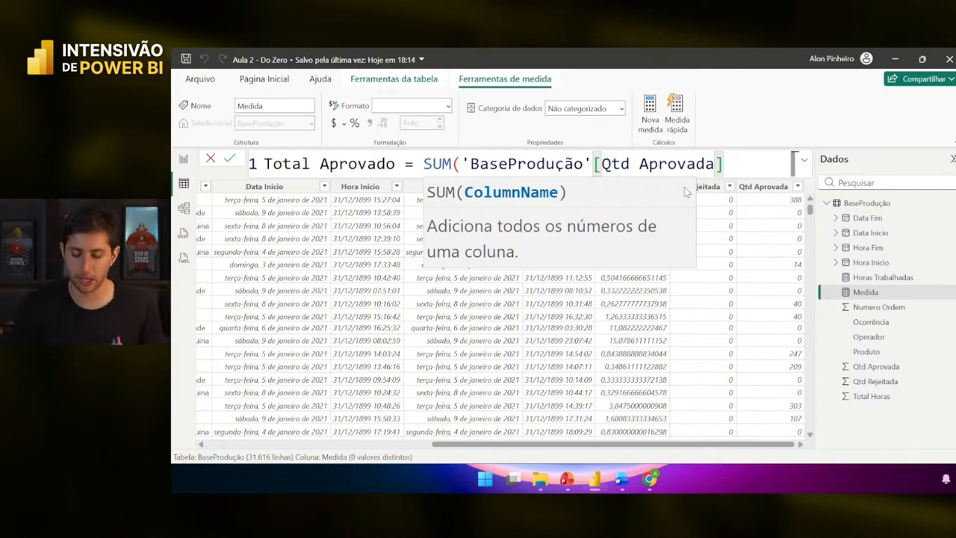
text())
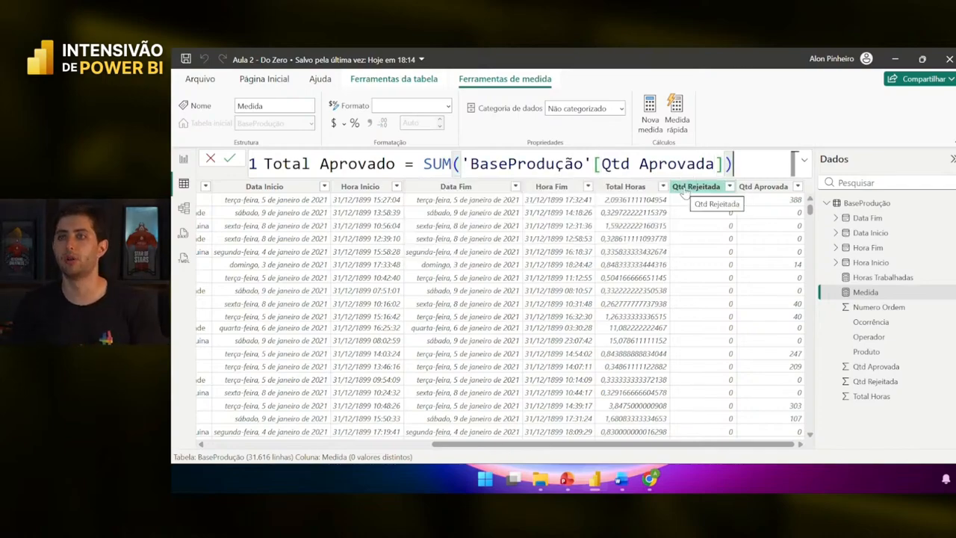
key(Return)
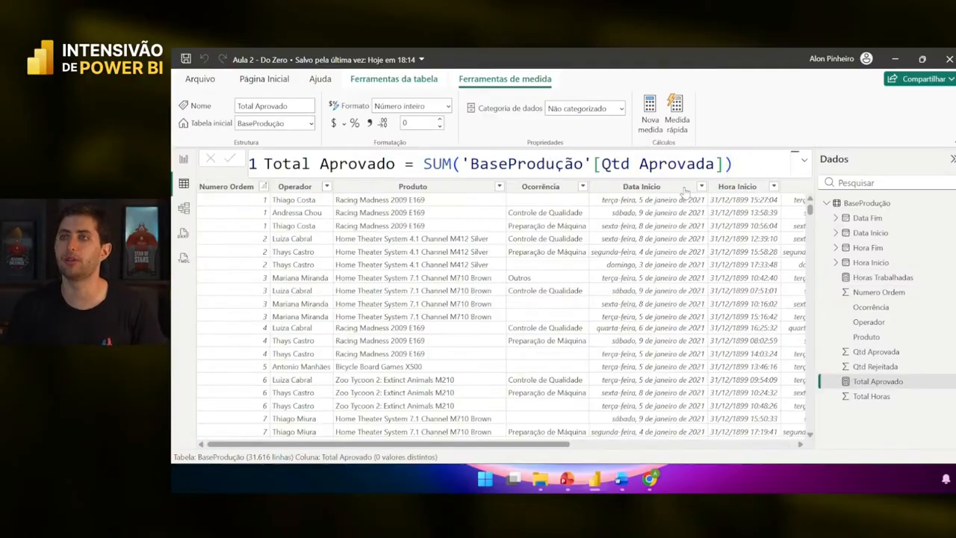
- In Report view, nudge the Horas Trabalhadas card slightly left
click(183, 160)
drag(439, 265, 392, 258)
click(463, 251)
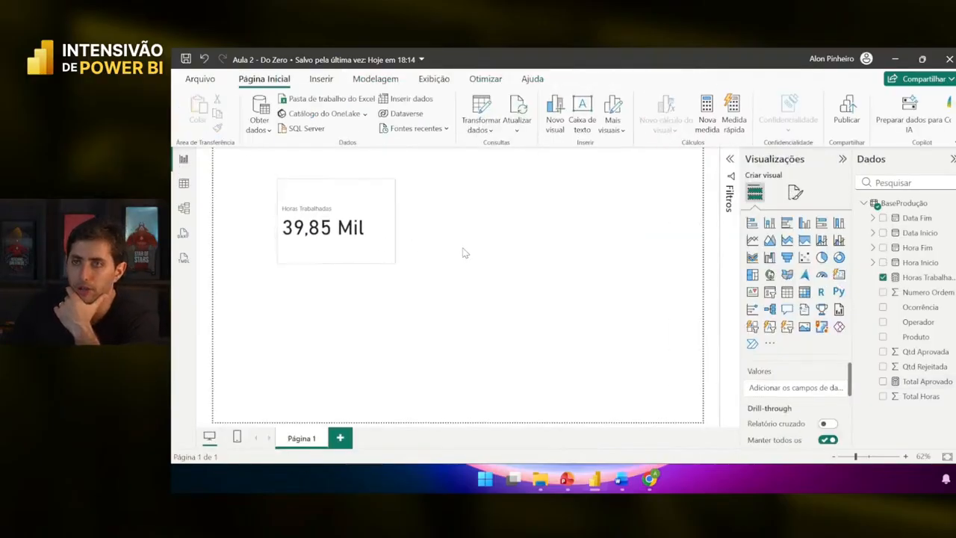
- Add a card showing Total Aprovado (3 Mi), resize it and move it right of Horas Trabalhadas
click(839, 274)
drag(380, 374, 515, 217)
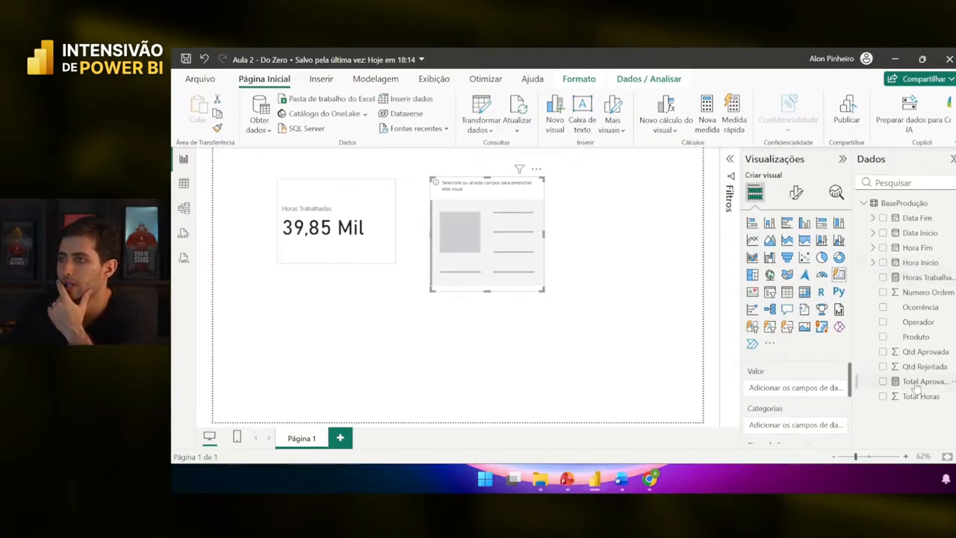
drag(916, 385, 814, 392)
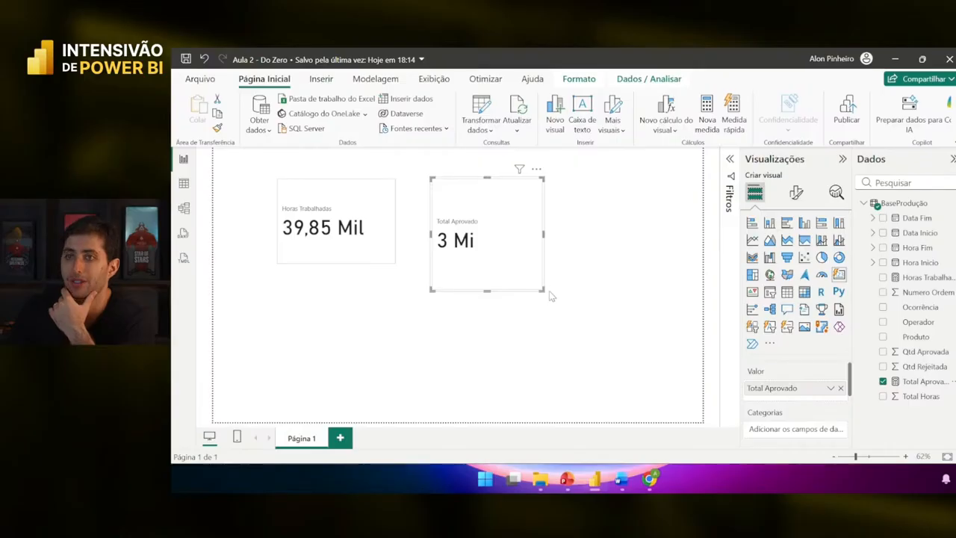
drag(542, 290, 555, 261)
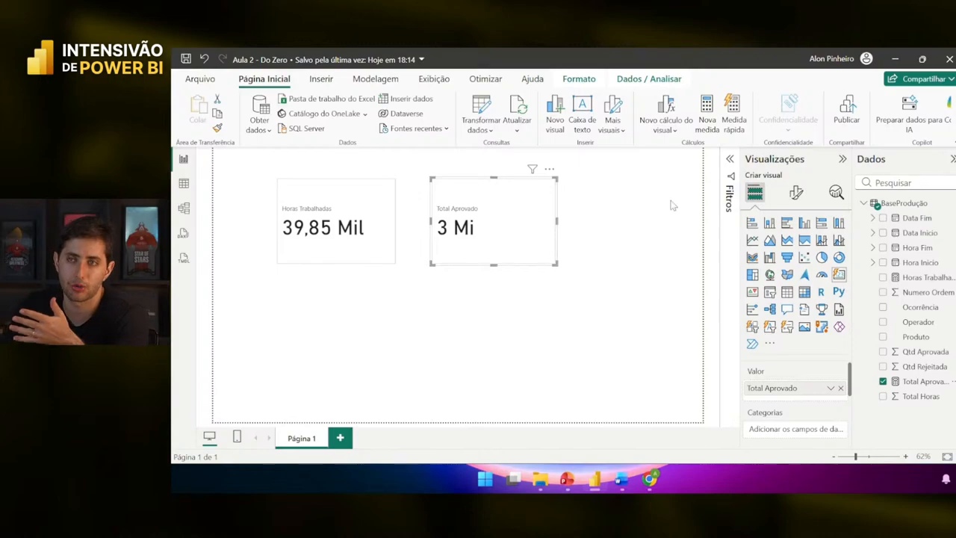
drag(505, 250, 651, 250)
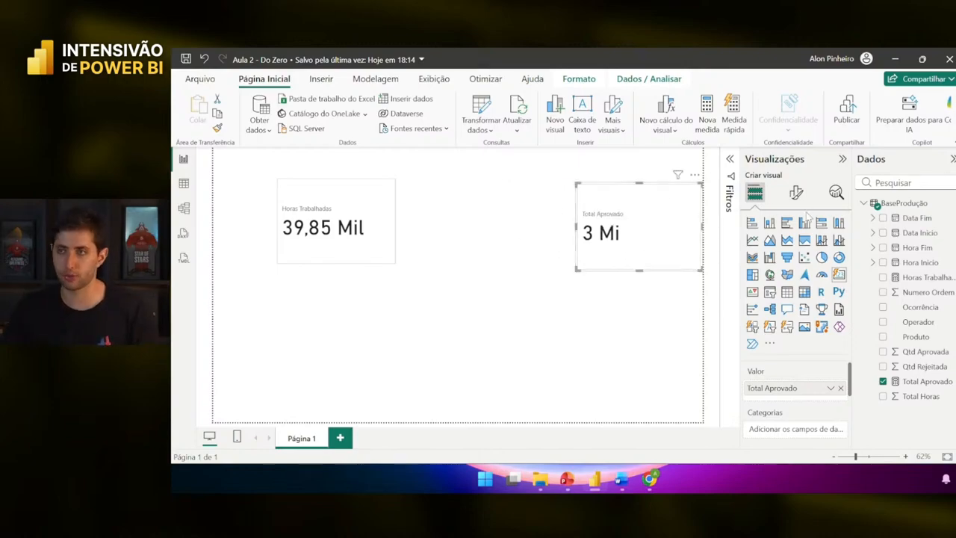
- Browse the card's Texto Explicativo format settings, then select the Total Aprovado measure to show Measure tools
click(798, 195)
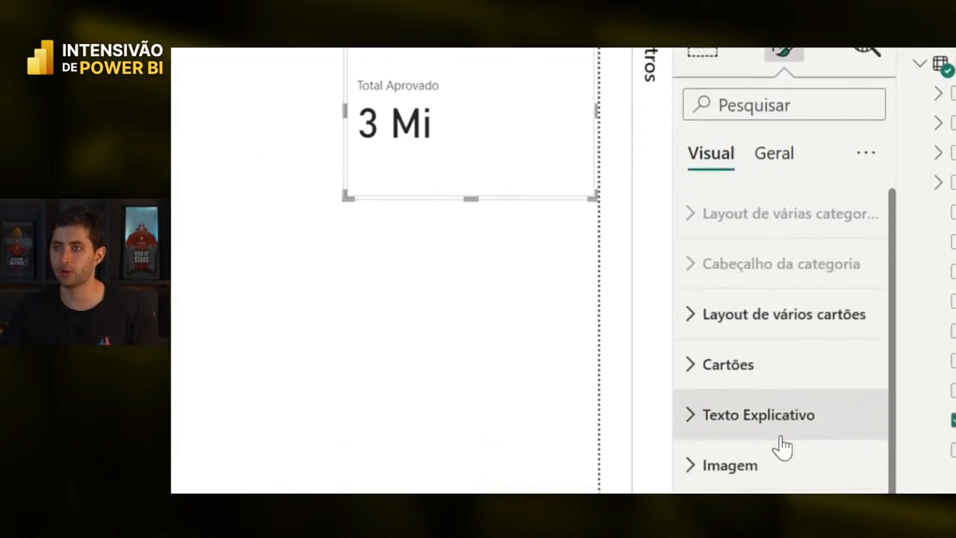
click(756, 415)
scroll(766, 390, down, 3)
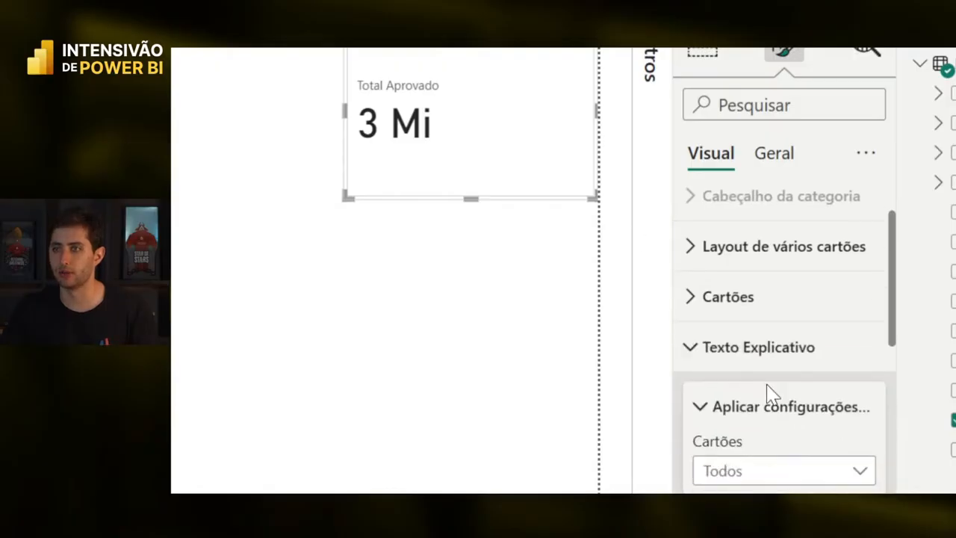
scroll(772, 379, down, 3)
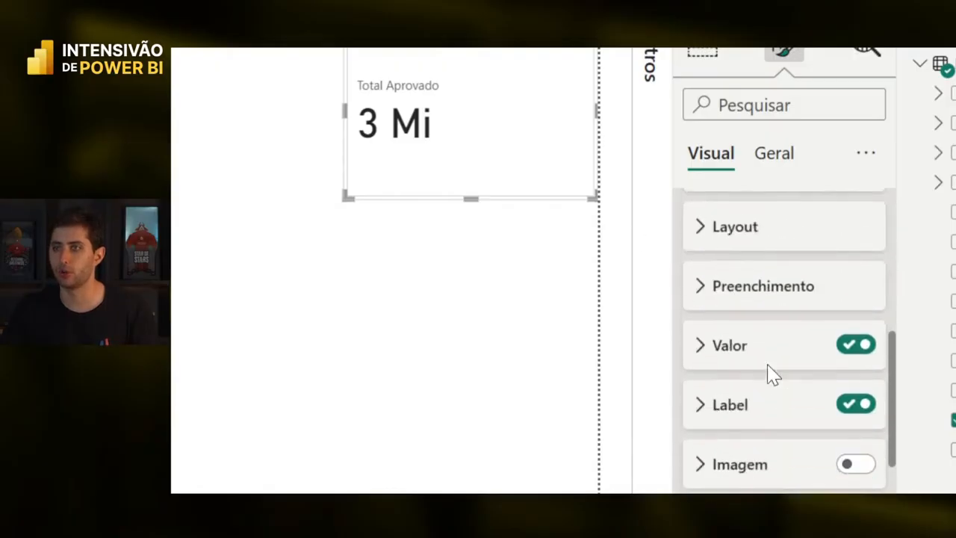
click(717, 349)
scroll(721, 348, down, 2)
scroll(719, 340, down, 6)
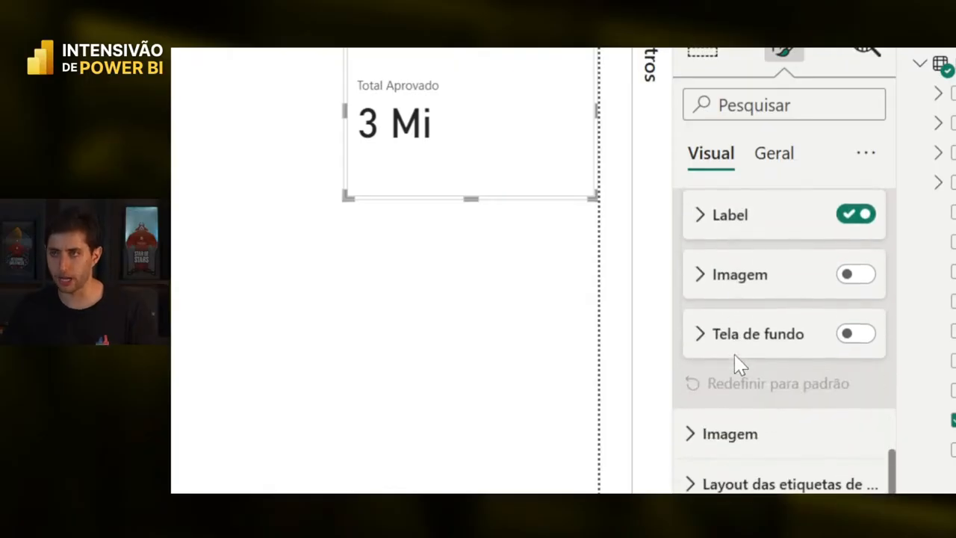
scroll(739, 327, up, 3)
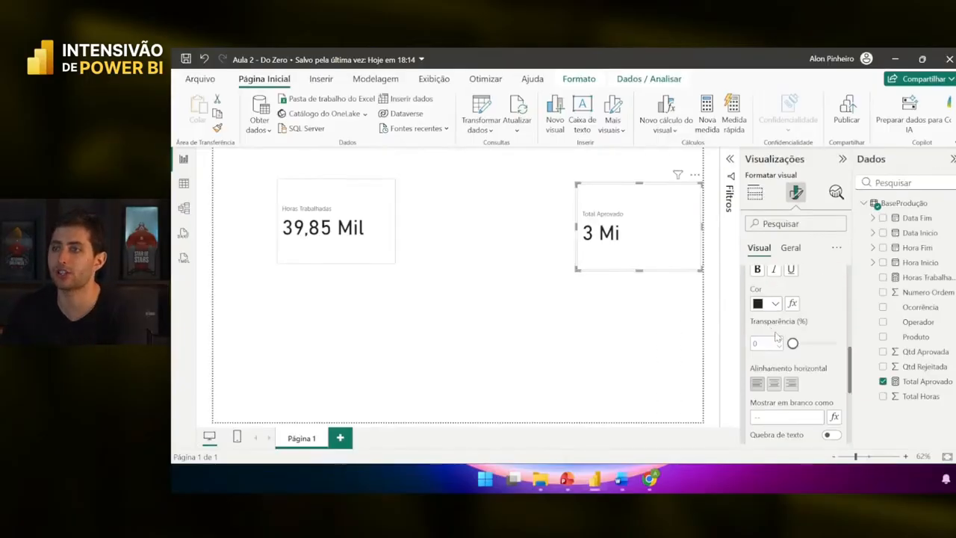
scroll(777, 338, up, 5)
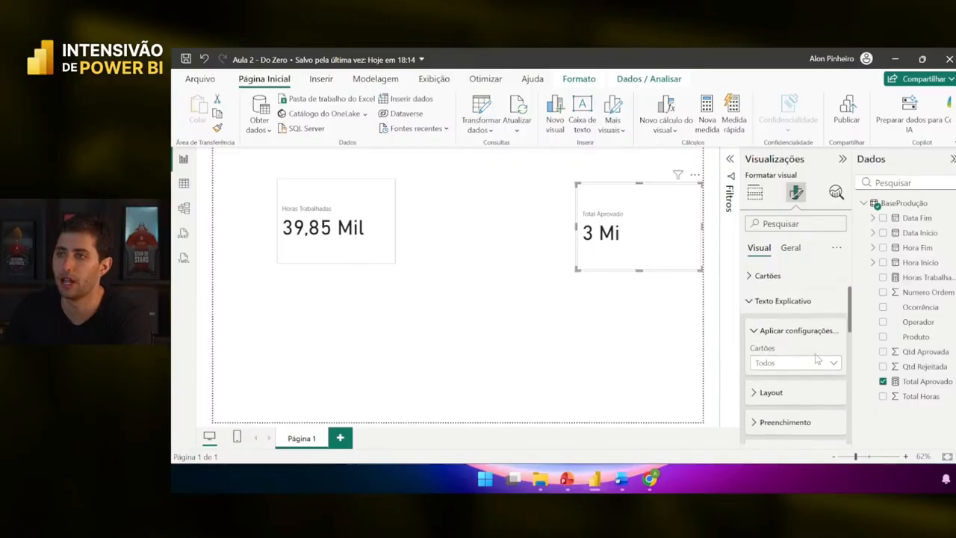
scroll(803, 321, up, 2)
click(780, 332)
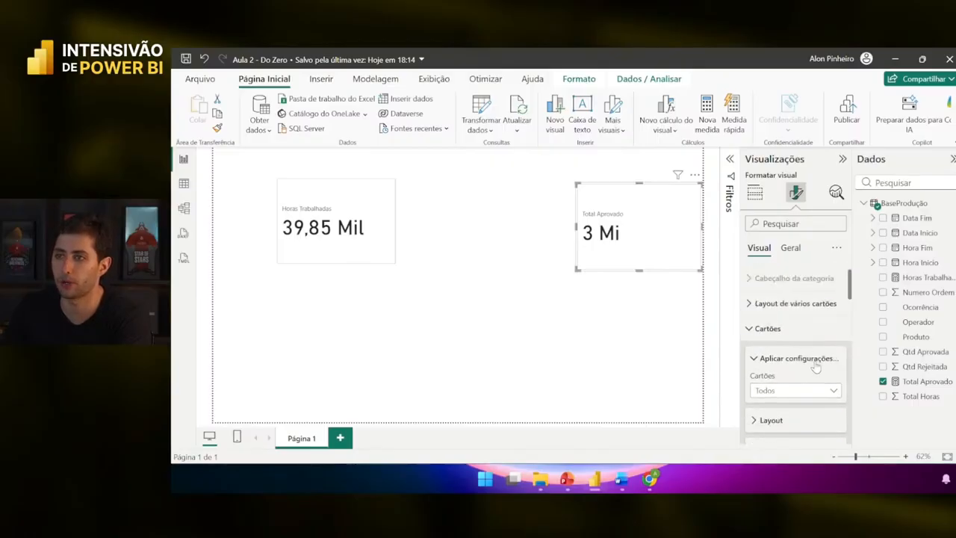
scroll(806, 349, down, 4)
scroll(810, 353, down, 3)
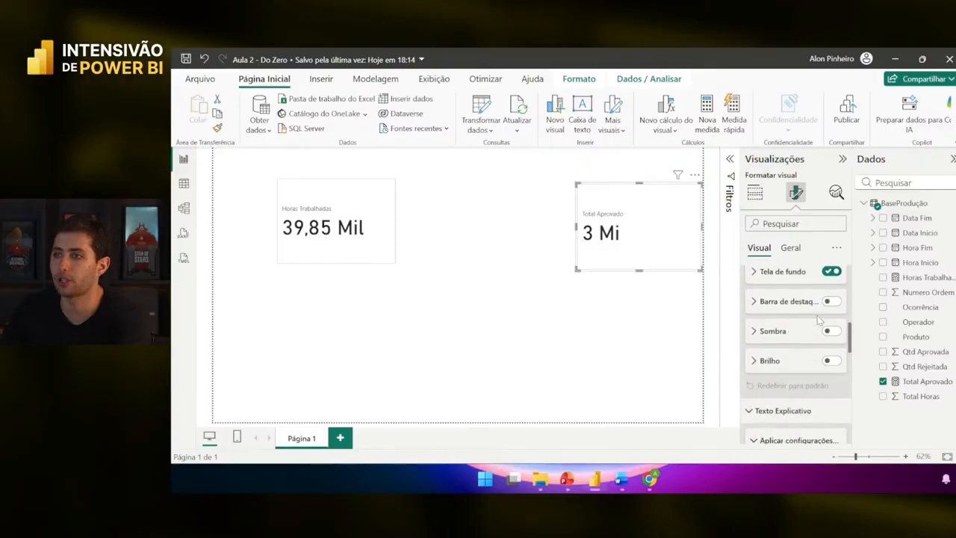
click(919, 382)
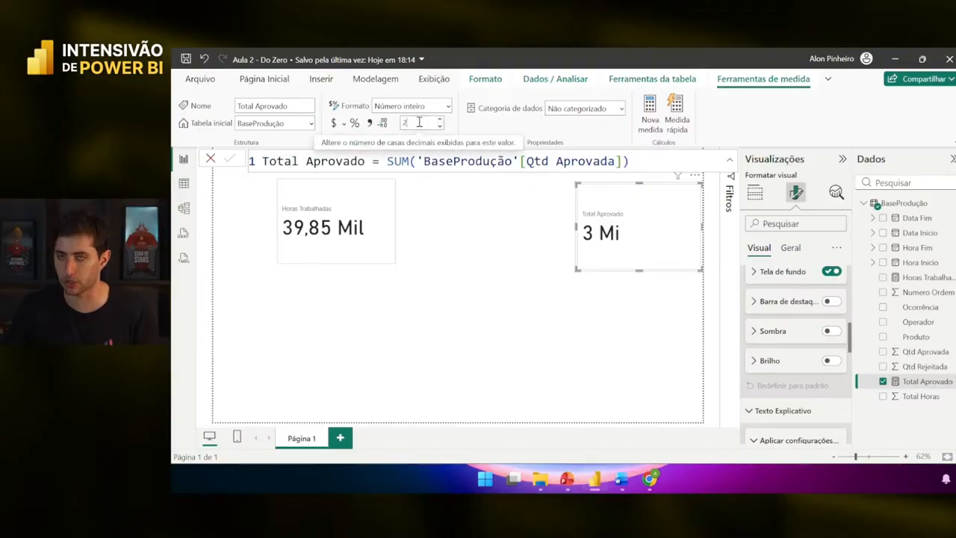
- Set Total Aprovado to 2 decimal places so the card reads 3,08 Mi
click(419, 122)
text(2)
key(Return)
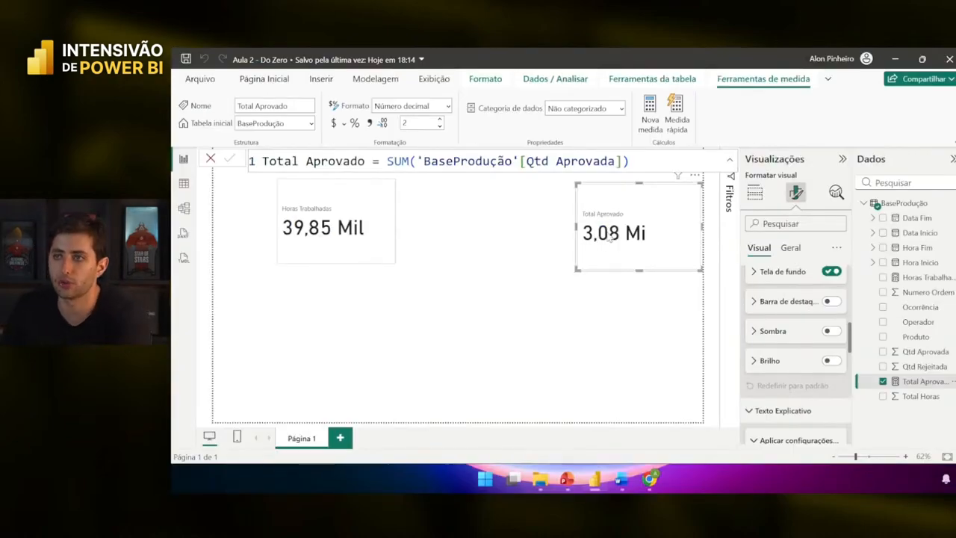
- Switch to Table view showing the BaseProdução data rows
scroll(792, 321, up, 10)
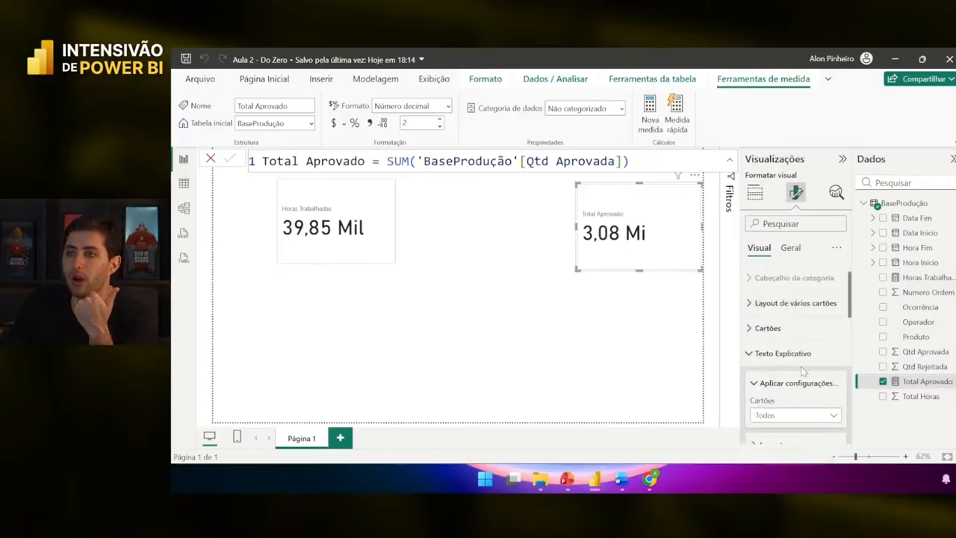
scroll(784, 351, down, 3)
scroll(769, 343, up, 2)
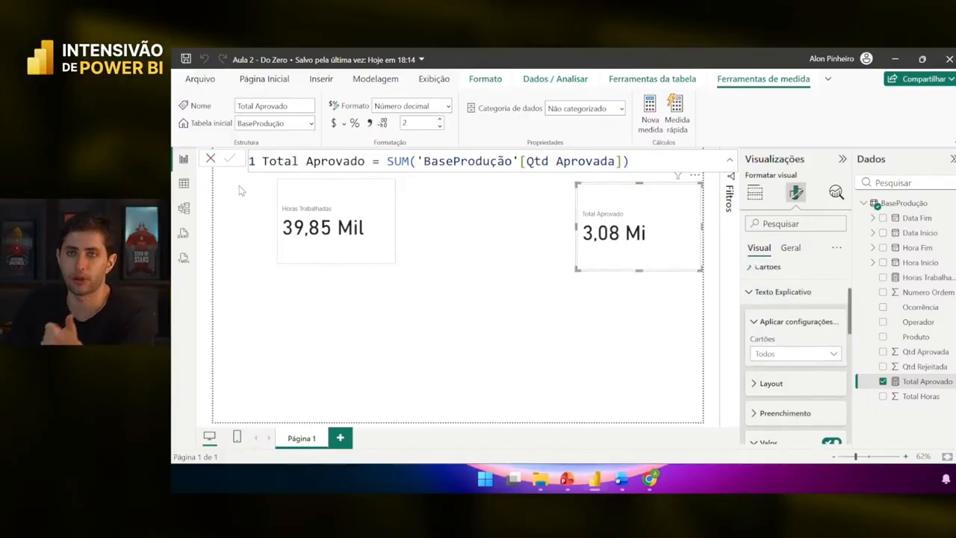
click(184, 184)
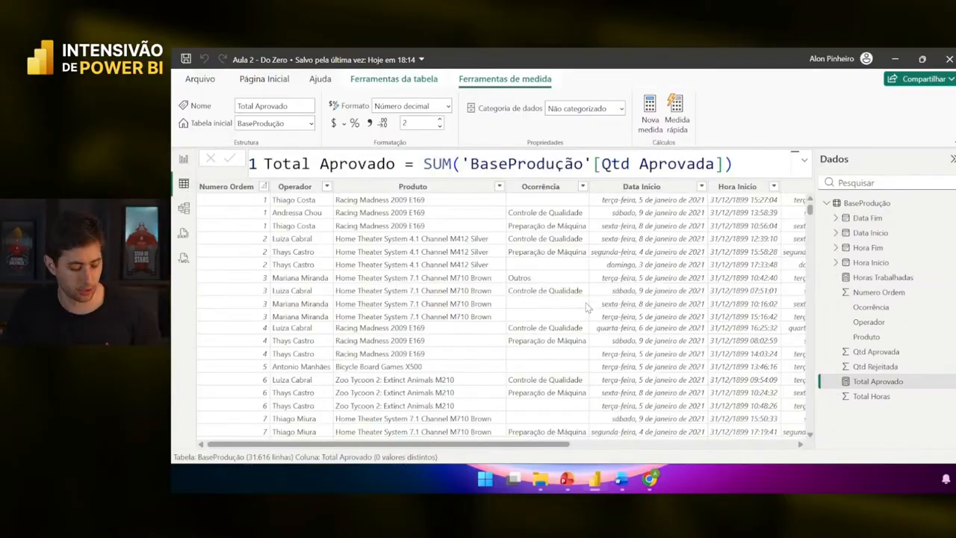
scroll(586, 303, right, 5)
- Create the measure Total Rejeitado = SUM('BaseProdução'[Qtd Rejeitada])
right_click(696, 243)
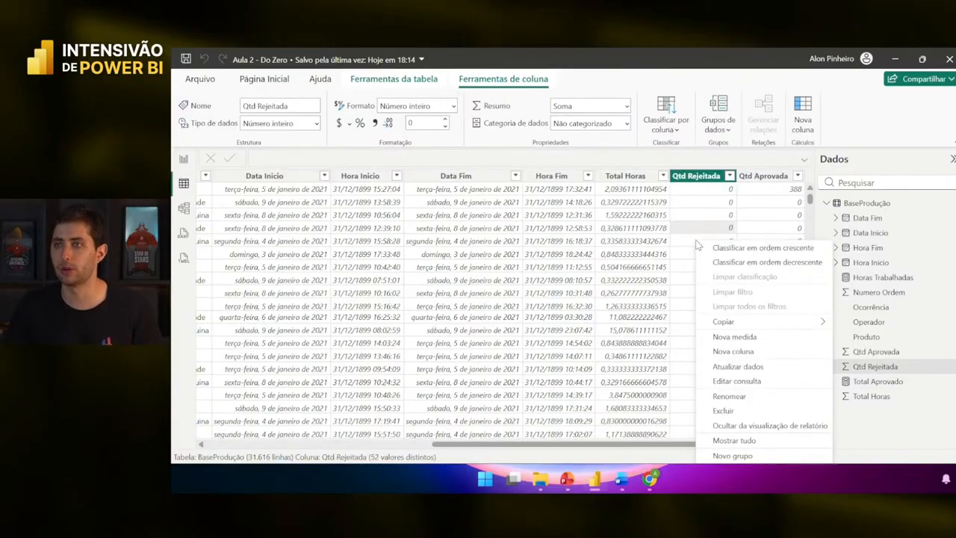
click(732, 339)
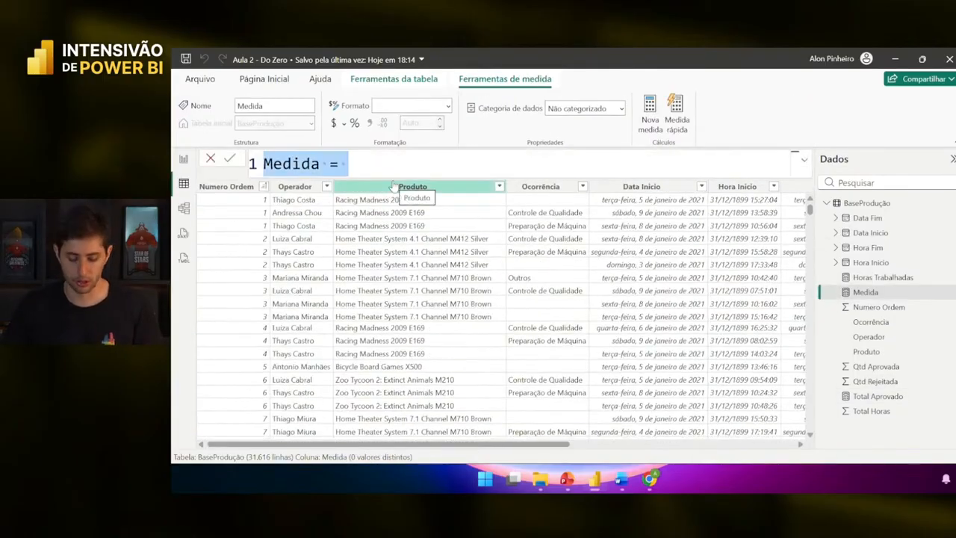
text(Total)
text(Rejeitado)
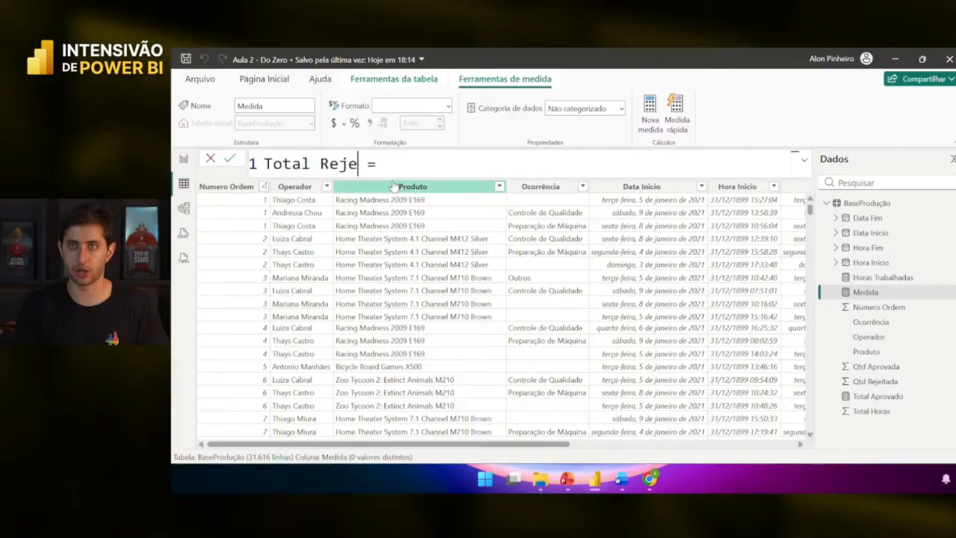
scroll(543, 349, right, 5)
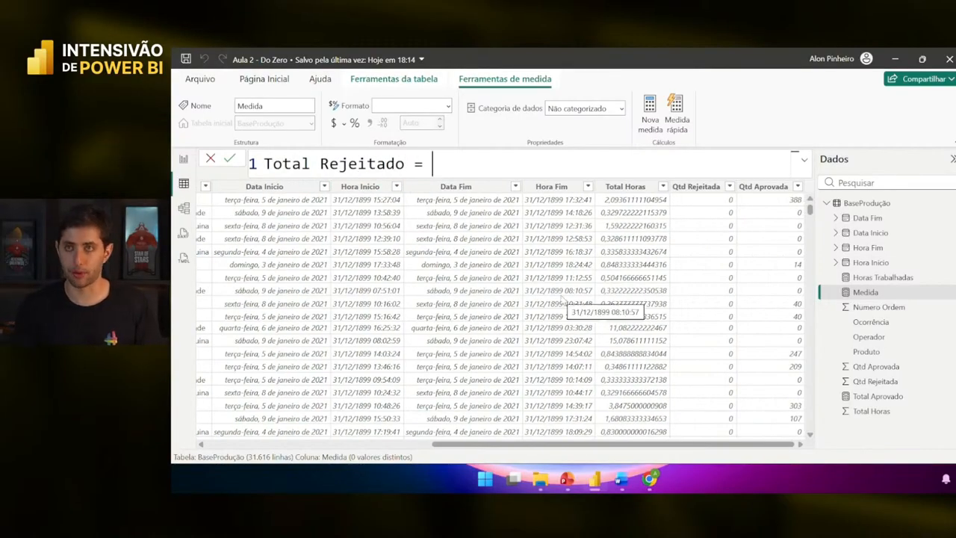
text(sum)
key(Tab)
text(qtd)
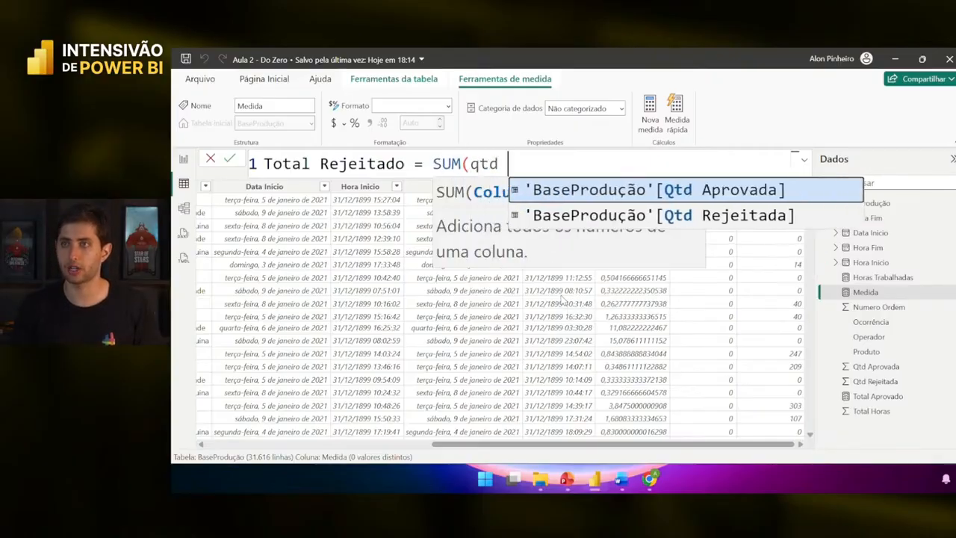
key(Down)
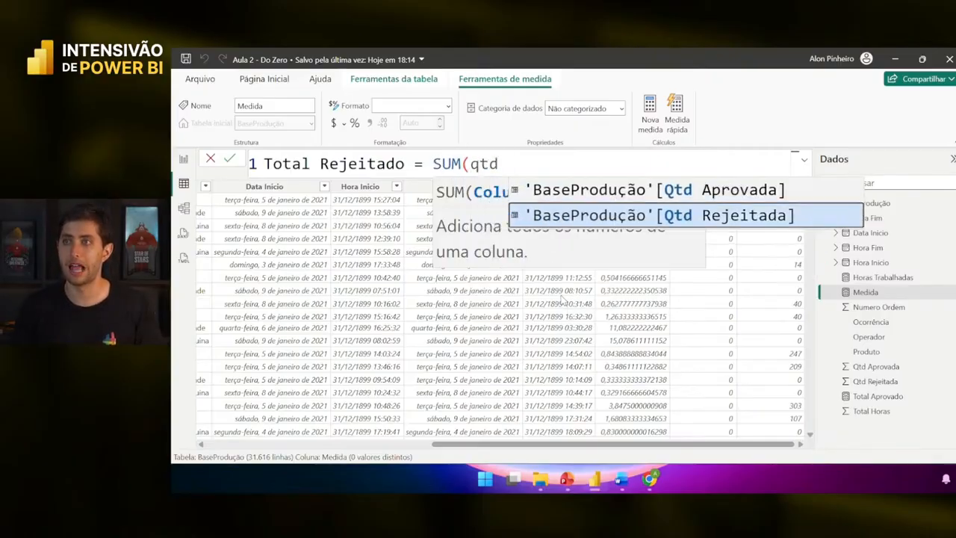
key(Up)
key(Down)
key(Up)
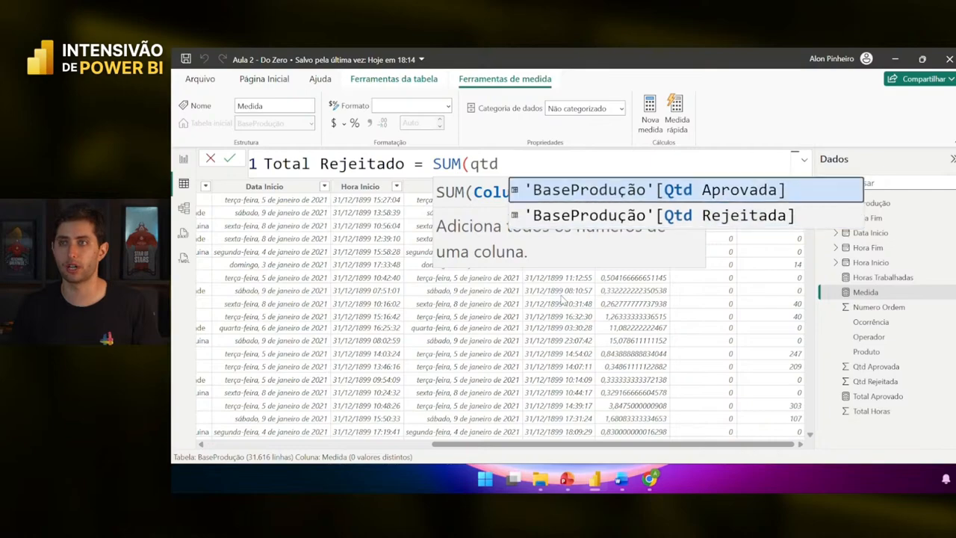
key(Down)
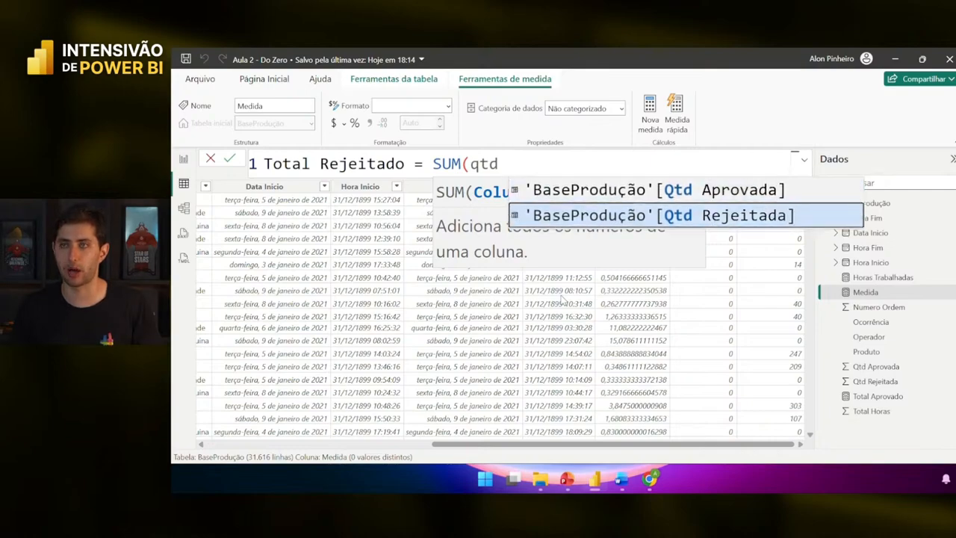
key(Tab)
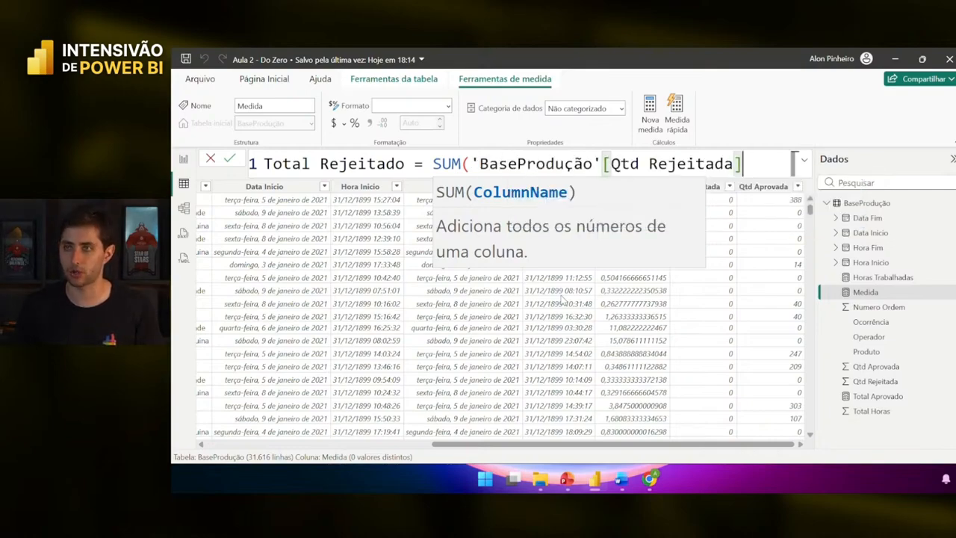
text())
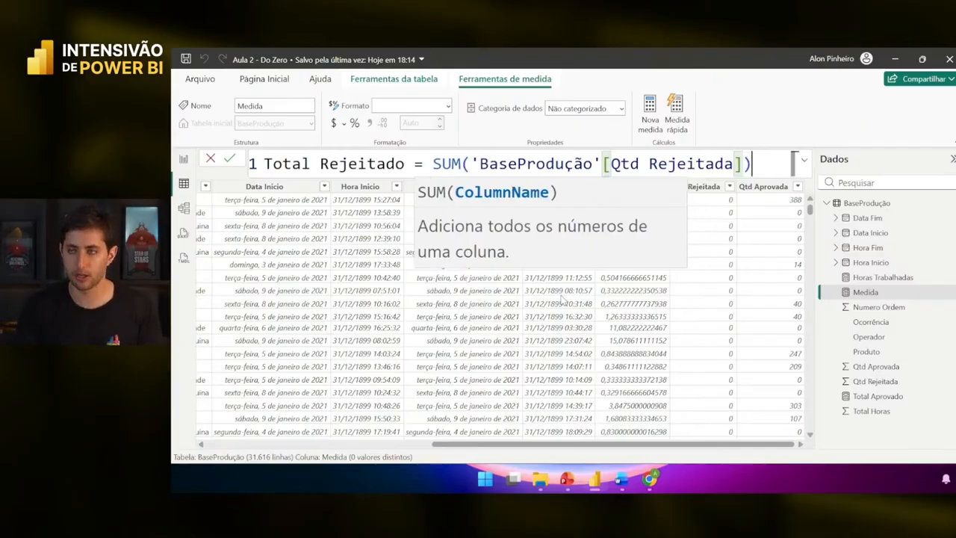
key(Return)
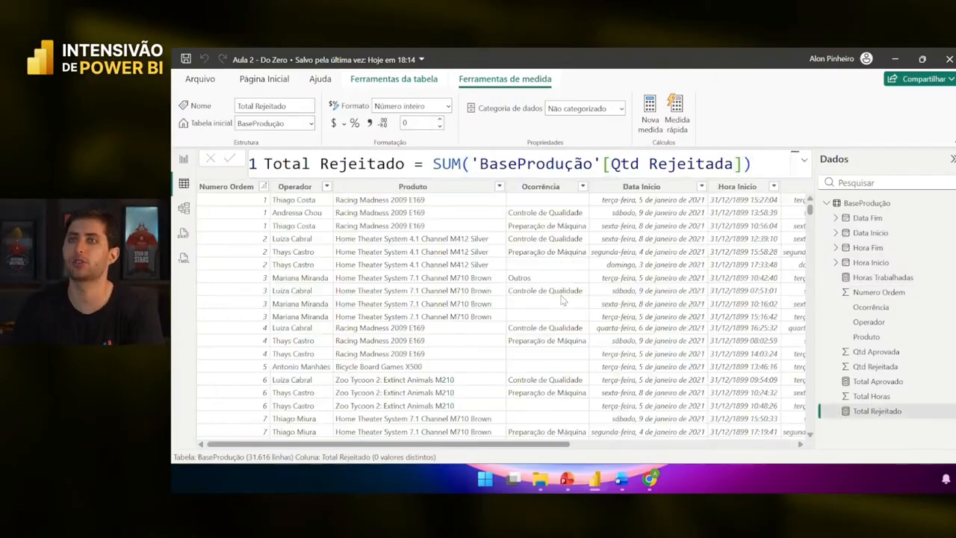
- Back in Report view, move the Total Aprovado card beside Horas Trabalhadas
click(183, 158)
drag(608, 247, 453, 244)
click(457, 314)
- Add a card showing Total Rejeitado (21 Mil) and shorten its height
click(804, 239)
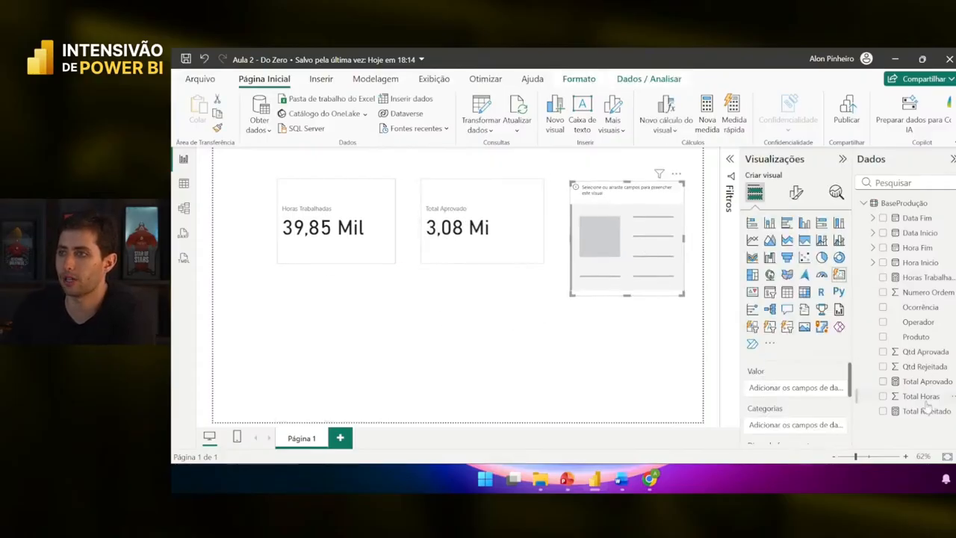
drag(926, 411, 804, 389)
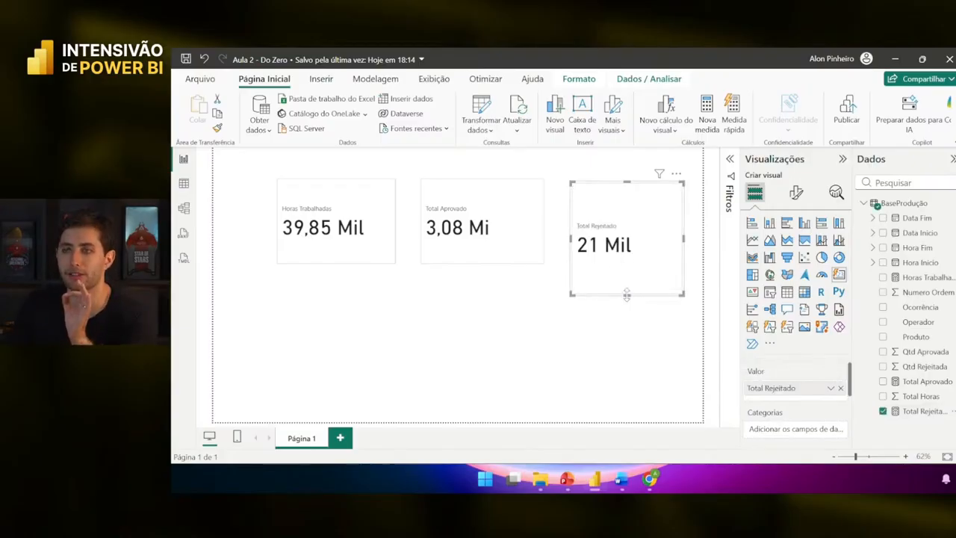
drag(627, 295, 627, 268)
- Compare the Total Aprovado and Total Rejeitado cards, then open the Total Rejeitado card's format options
click(493, 238)
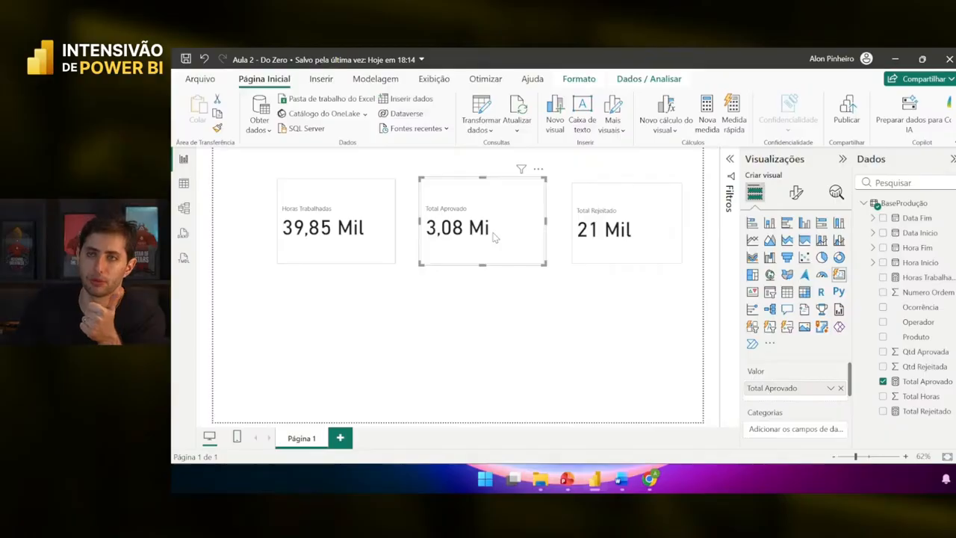
click(620, 243)
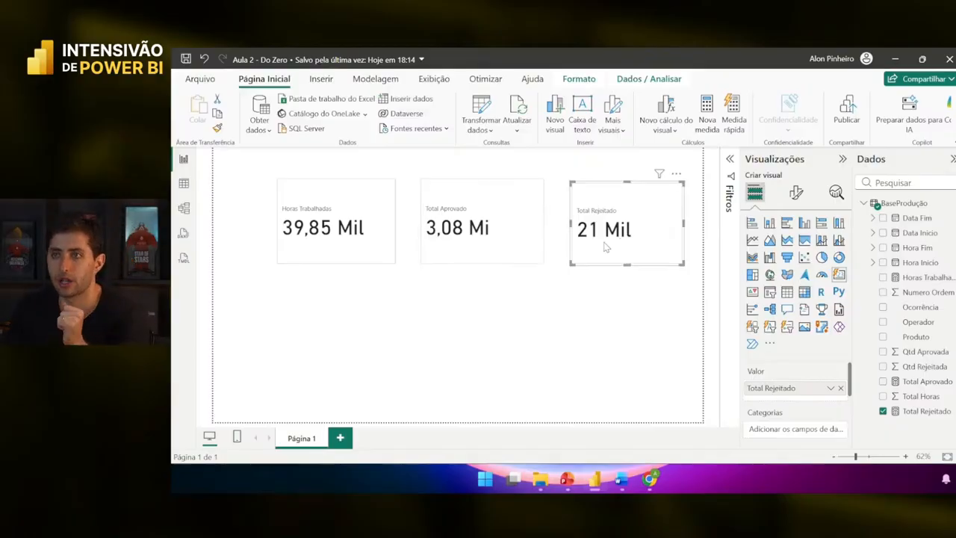
click(522, 238)
click(659, 233)
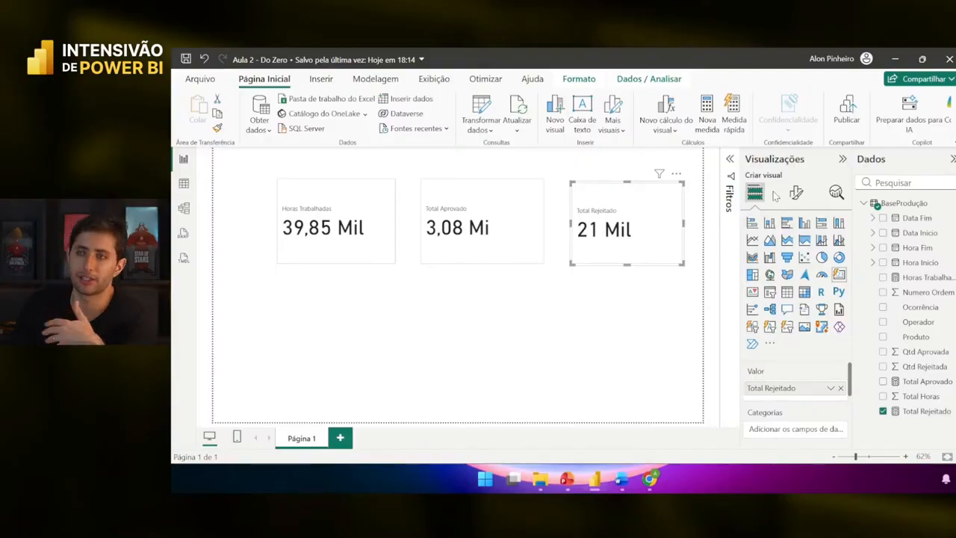
click(796, 193)
scroll(792, 343, down, 1)
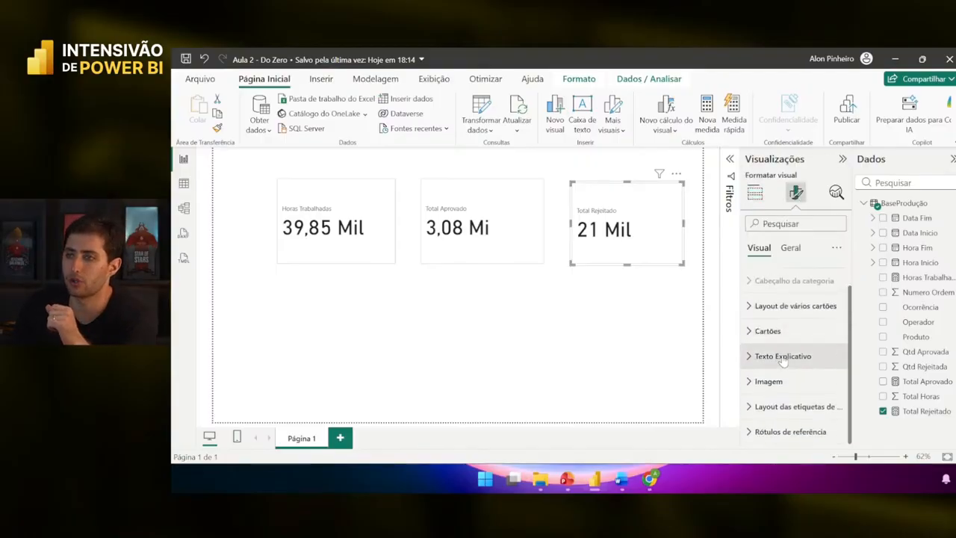
click(759, 334)
scroll(760, 336, down, 1)
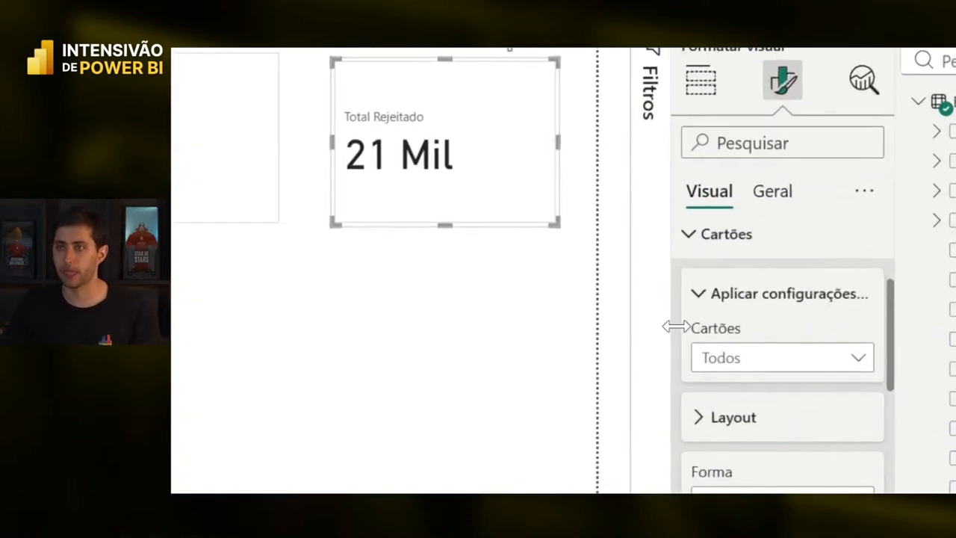
click(727, 362)
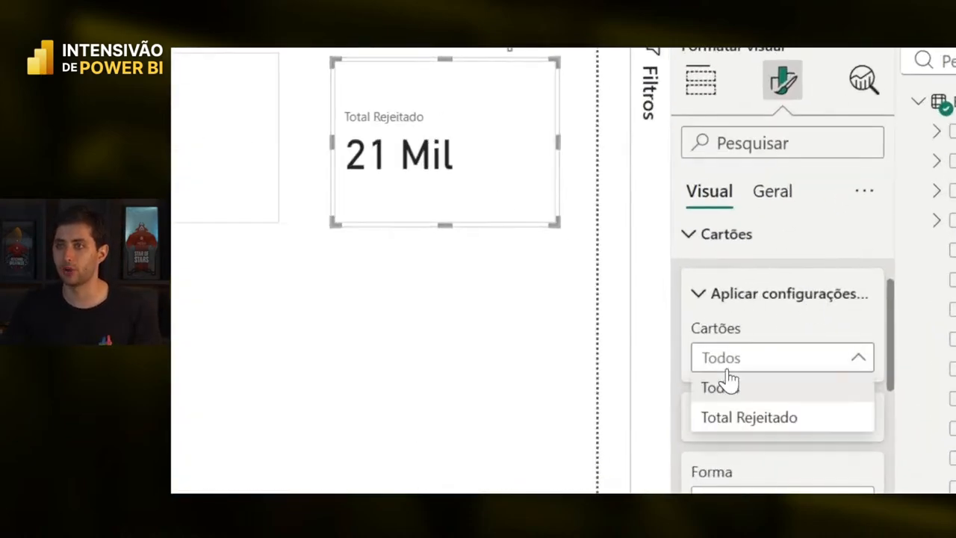
click(752, 363)
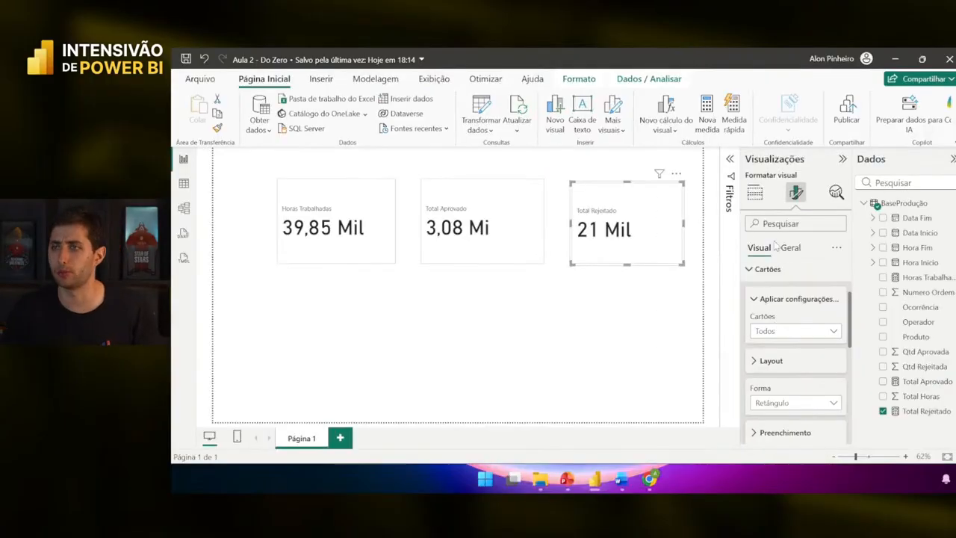
click(754, 193)
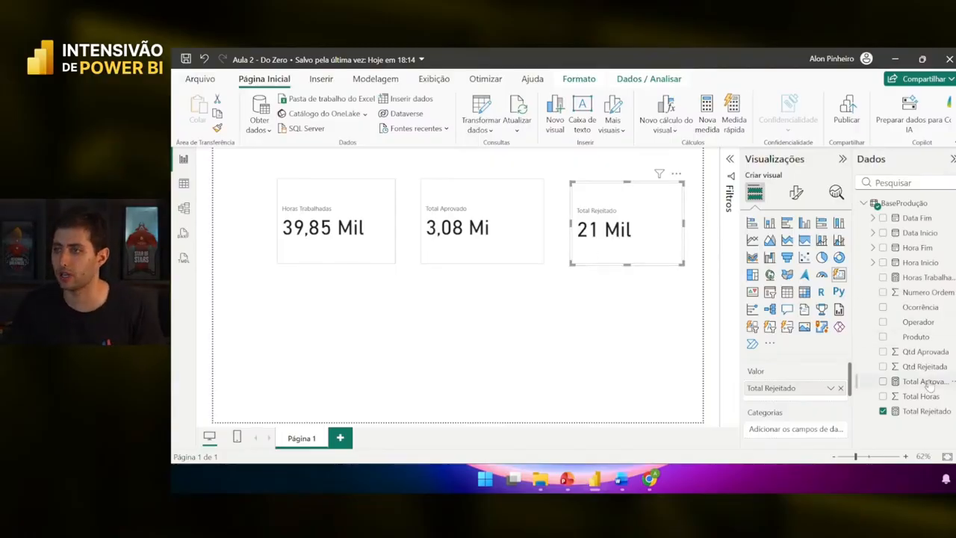
- Add Total Aprovado as a second value on the card, then widen it and move it lower
drag(926, 382, 827, 389)
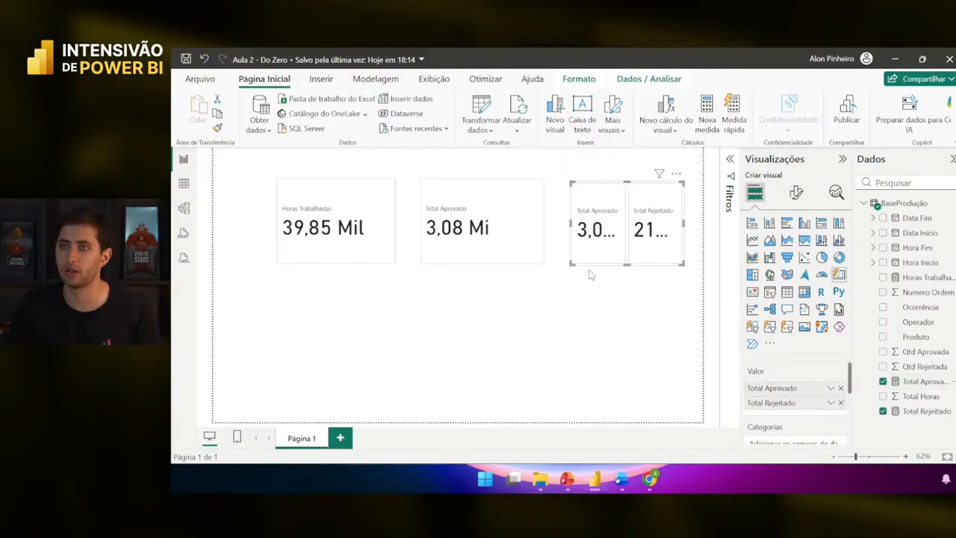
drag(573, 265, 548, 267)
drag(601, 240, 596, 320)
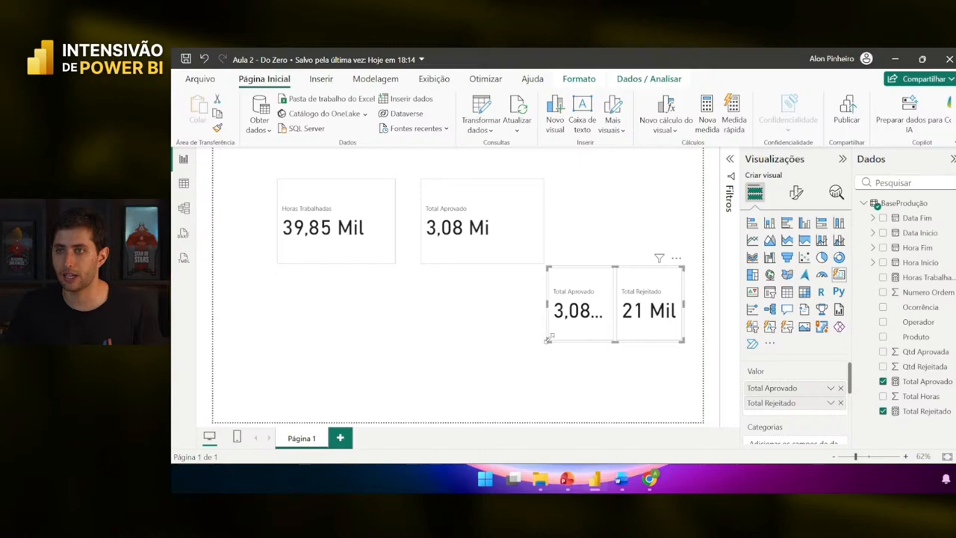
drag(548, 339, 498, 349)
- Check the per-card format settings, then remove Total Aprovado from the card's Valor well
click(796, 193)
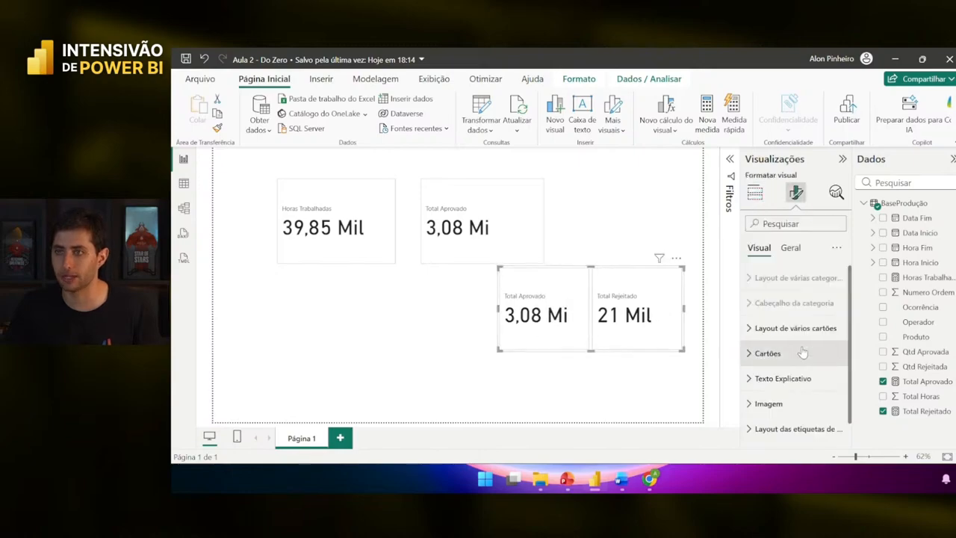
click(803, 353)
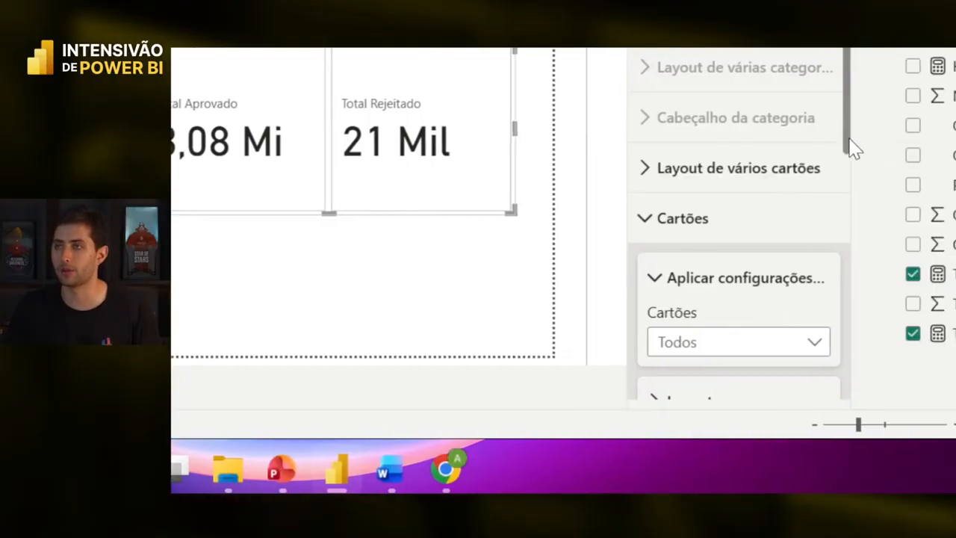
click(697, 345)
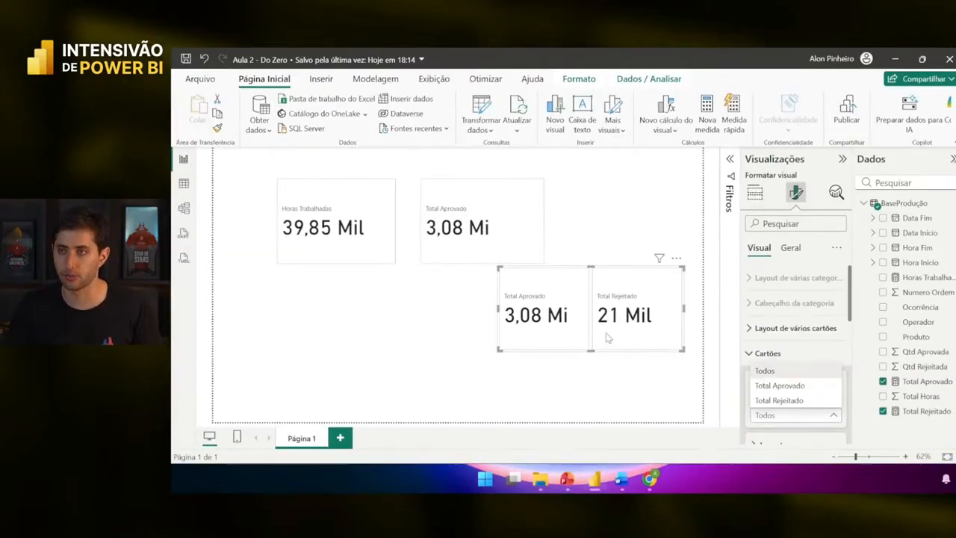
click(348, 173)
click(754, 193)
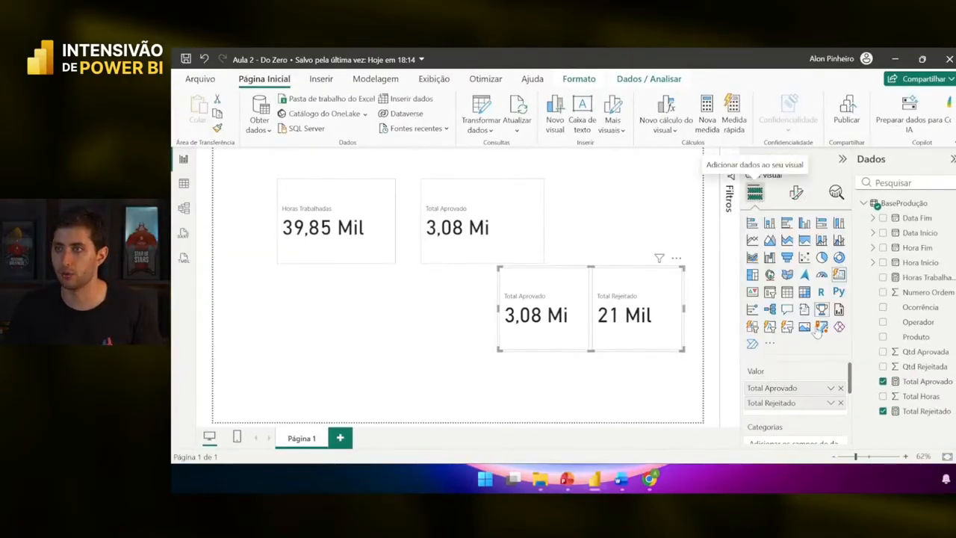
click(840, 388)
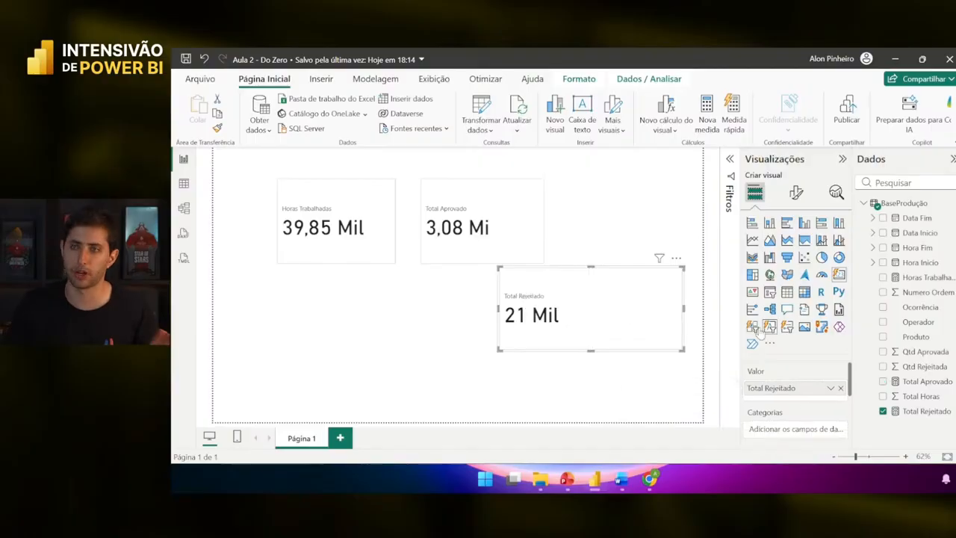
- Restrict the Texto Explicativo callout settings to the Total Rejeitado card
click(796, 192)
scroll(797, 403, down, 1)
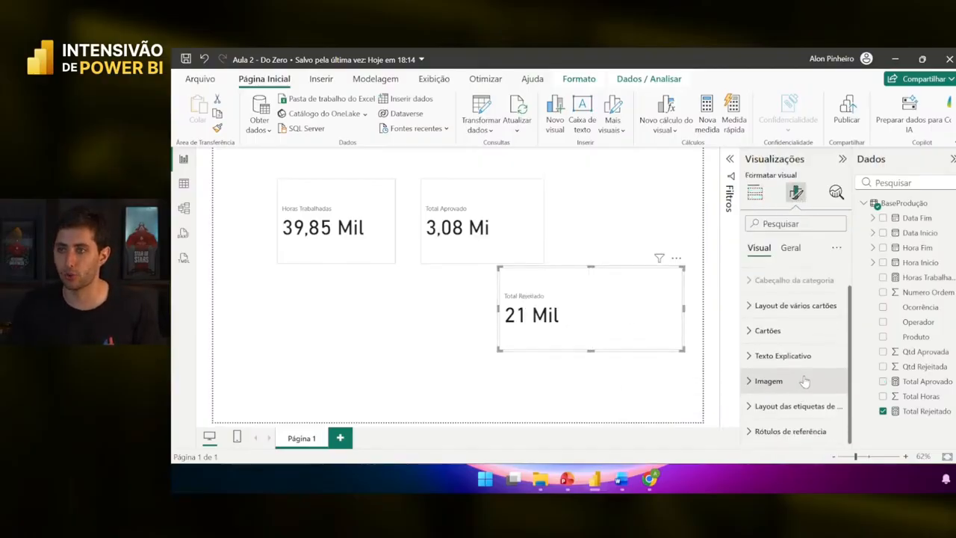
click(806, 363)
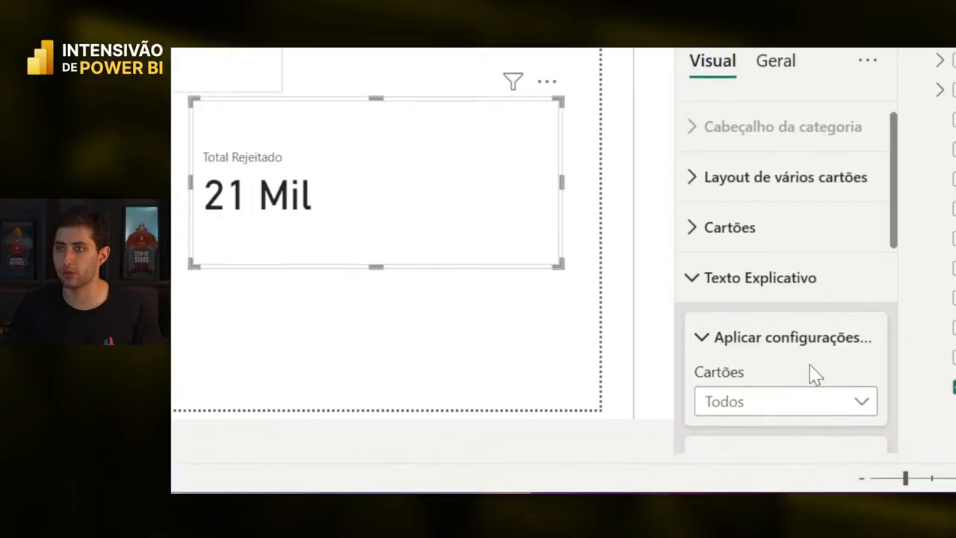
scroll(811, 399, down, 3)
click(790, 286)
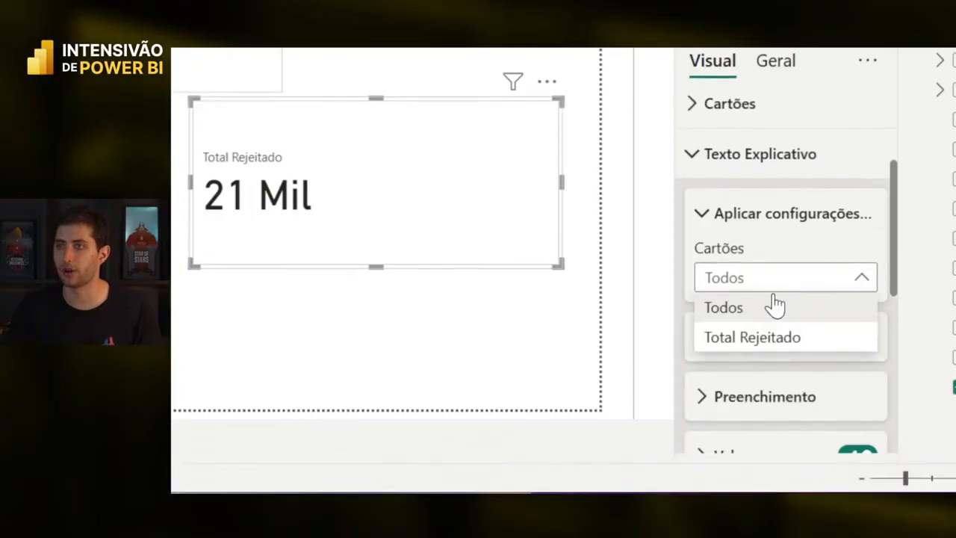
click(757, 338)
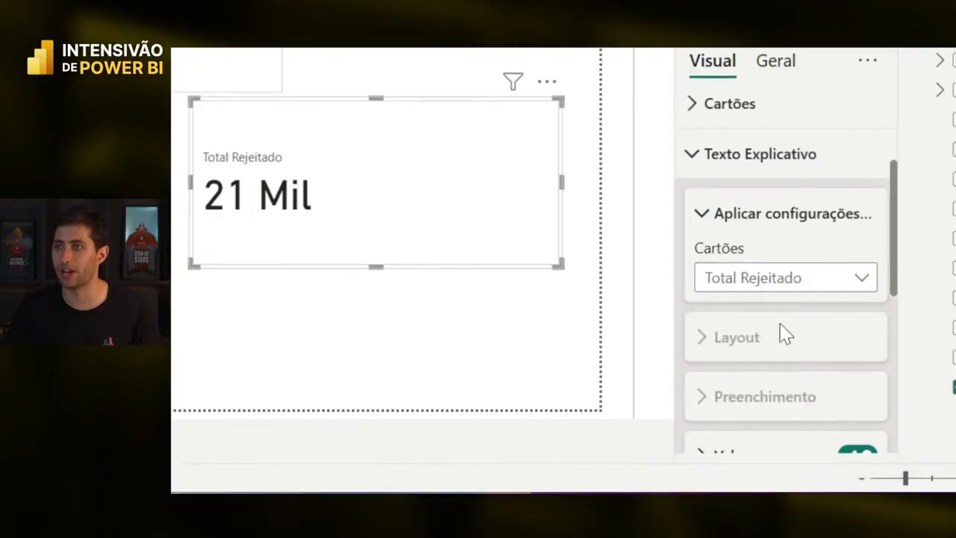
- Set Total Rejeitado's display units to Nenhum so it shows 21076
scroll(783, 333, down, 3)
click(779, 334)
scroll(763, 336, down, 5)
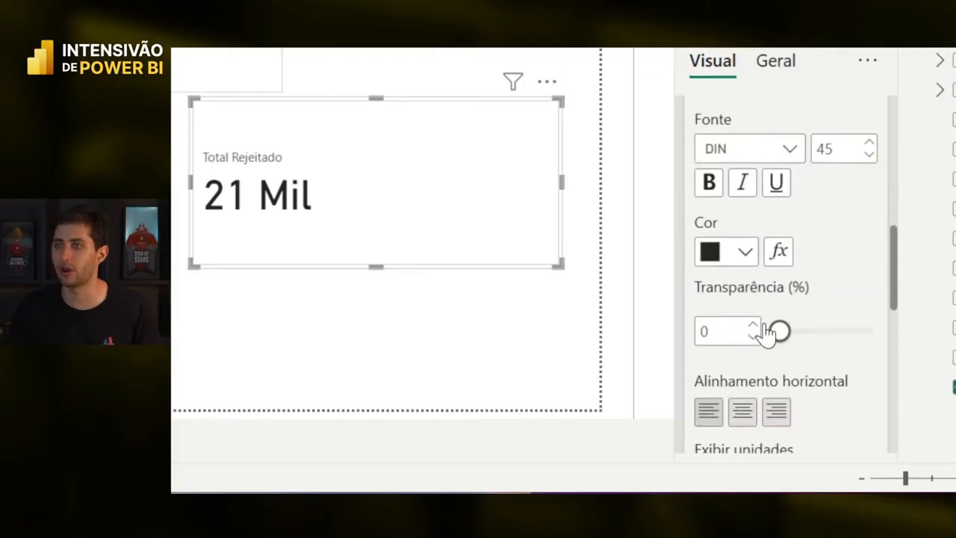
scroll(766, 336, down, 2)
scroll(769, 252, up, 4)
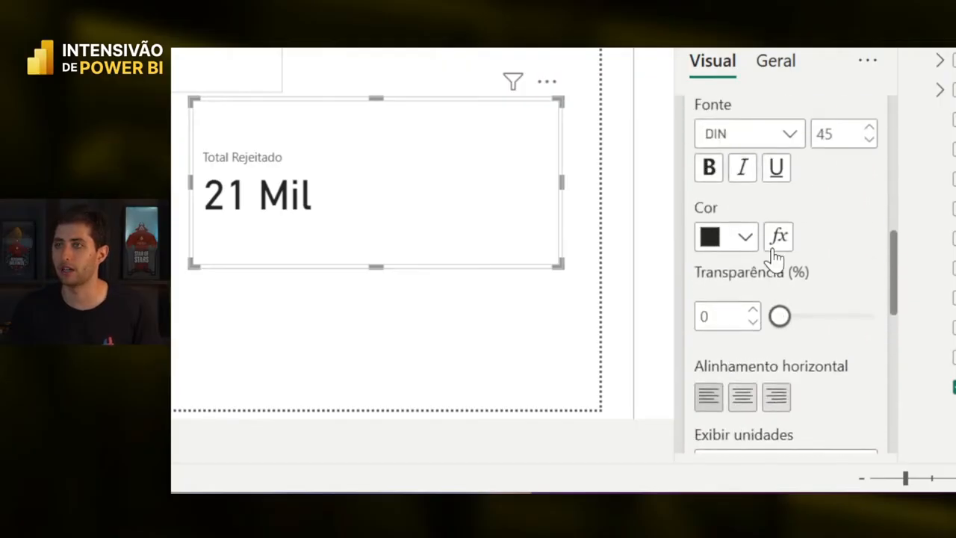
scroll(761, 206, up, 10)
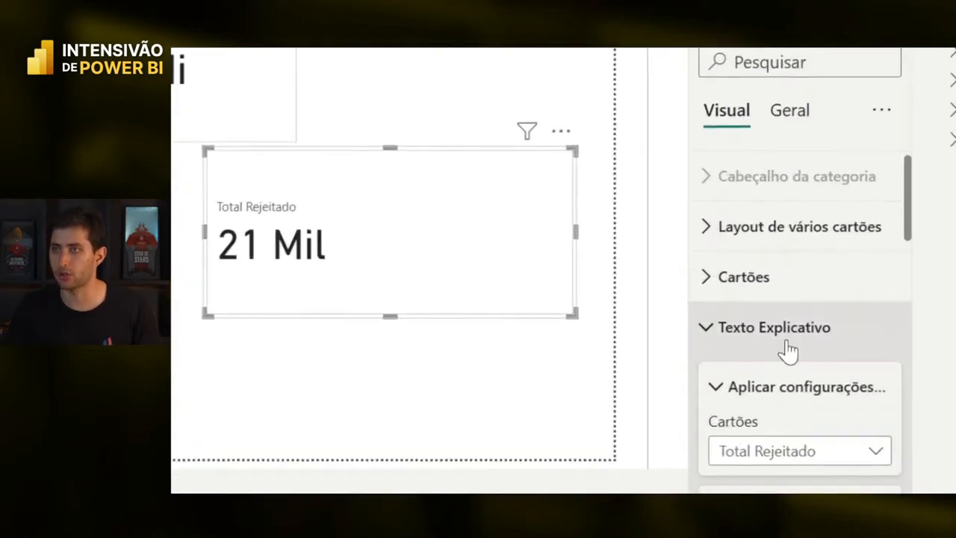
scroll(792, 374, down, 2)
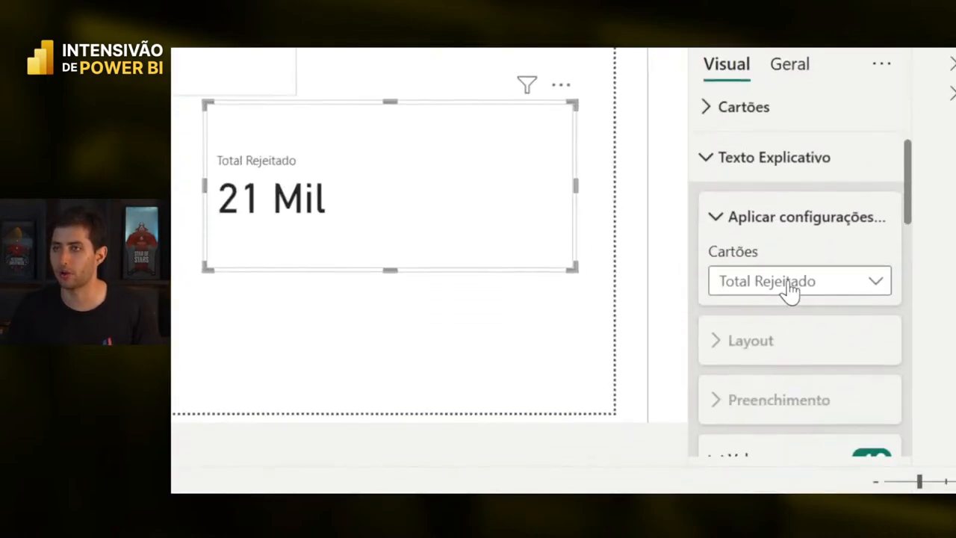
scroll(790, 291, down, 4)
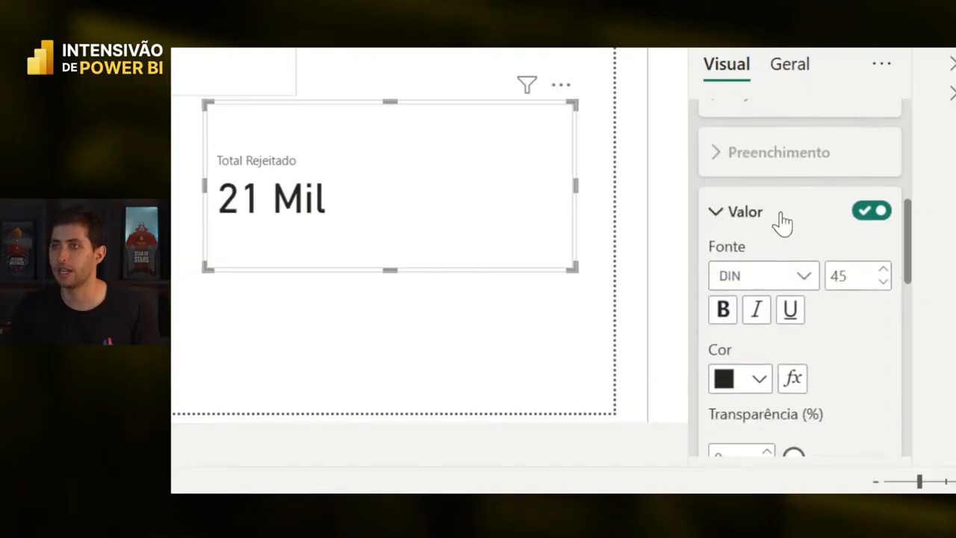
scroll(783, 228, down, 2)
scroll(780, 227, down, 4)
click(786, 236)
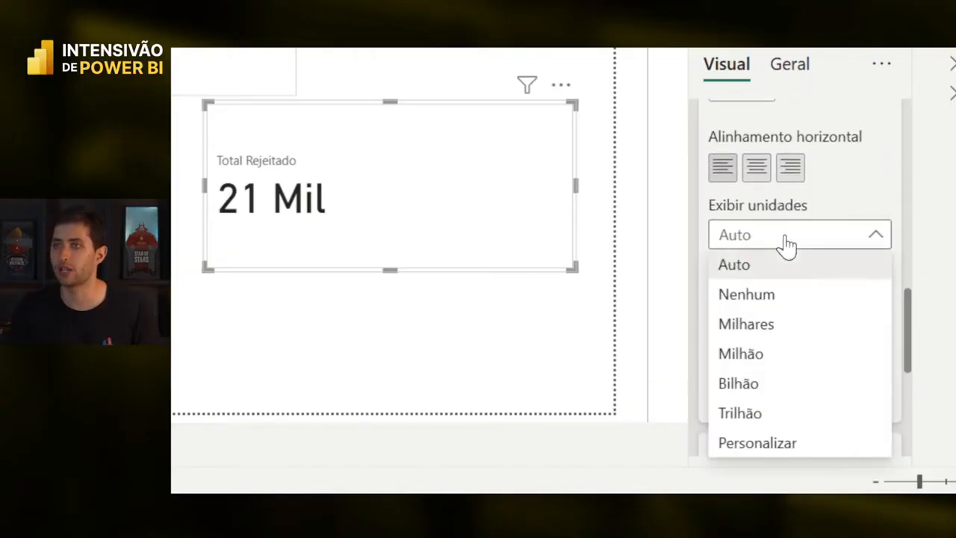
click(780, 296)
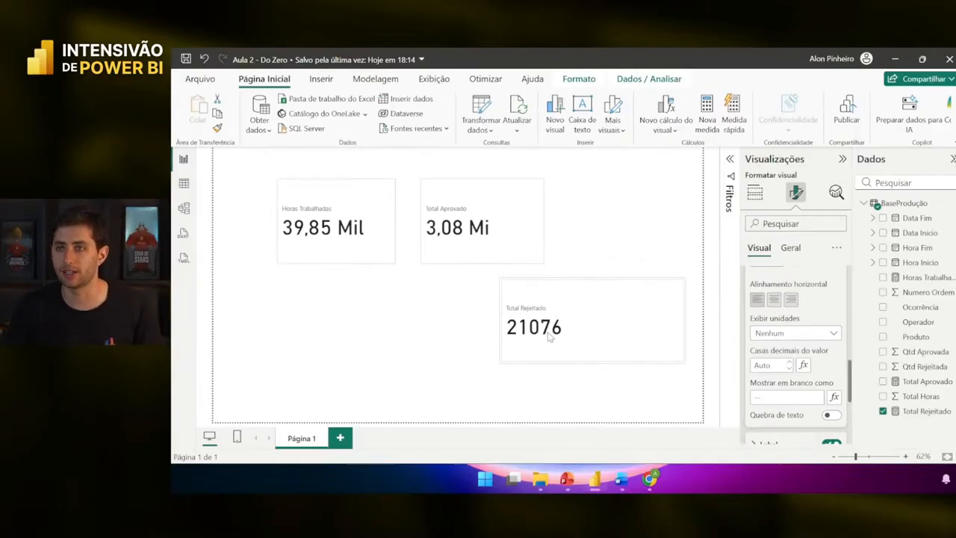
- Select the Total Aprovado card and restrict the callout value settings to Total Aprovado
click(490, 235)
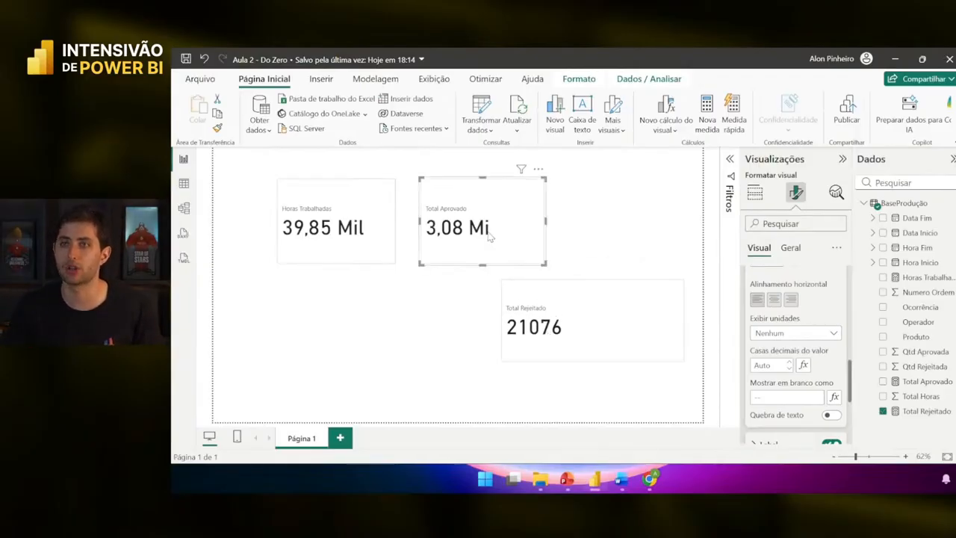
drag(485, 216, 550, 217)
scroll(801, 311, up, 5)
scroll(801, 310, up, 3)
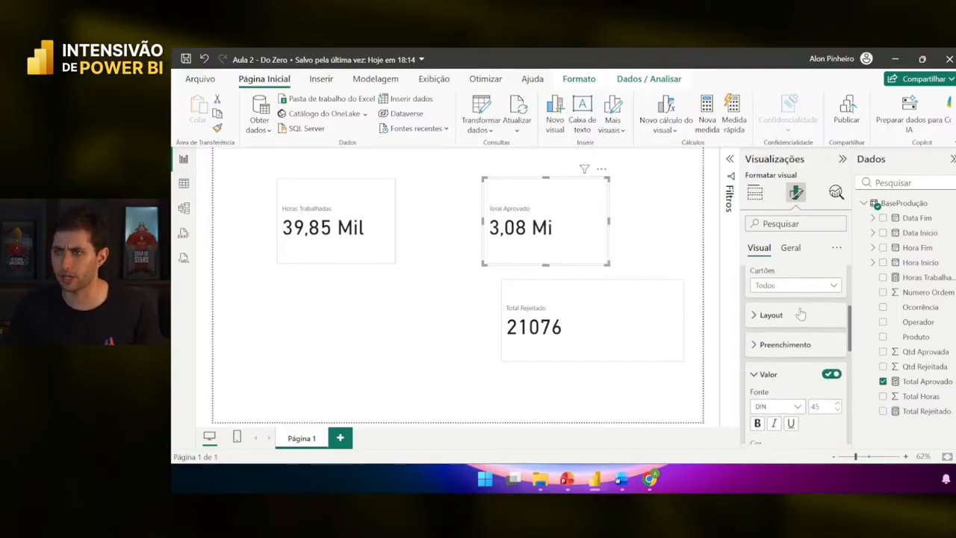
click(796, 294)
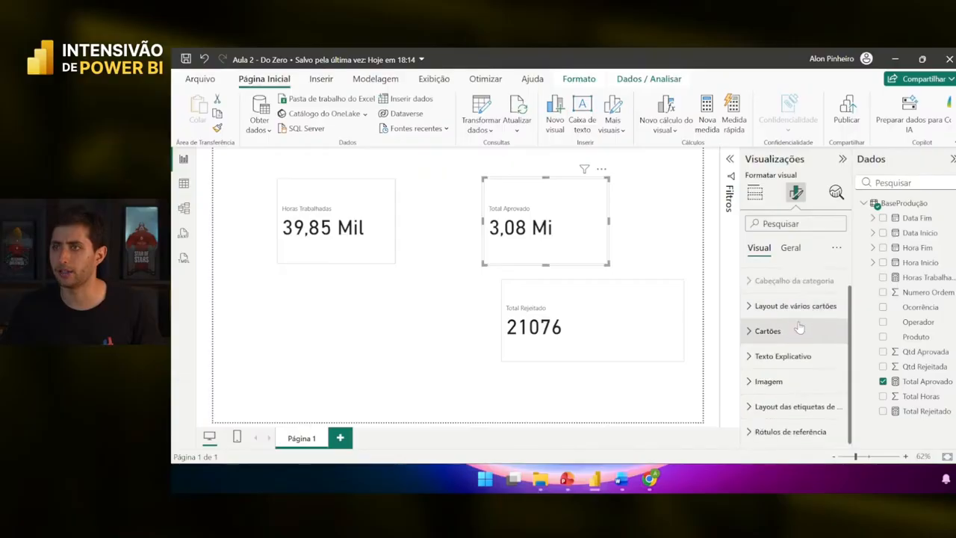
click(797, 364)
scroll(805, 448, down, 3)
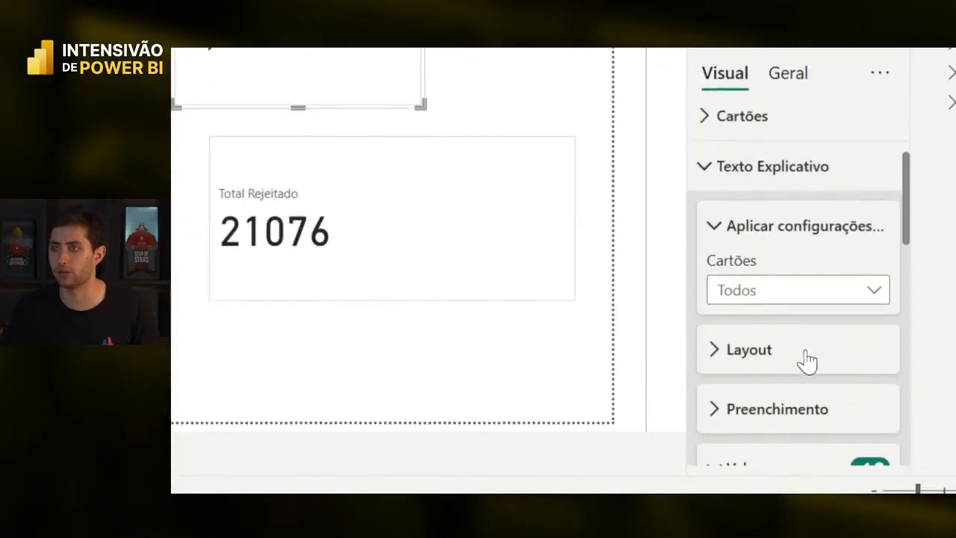
click(805, 351)
click(745, 352)
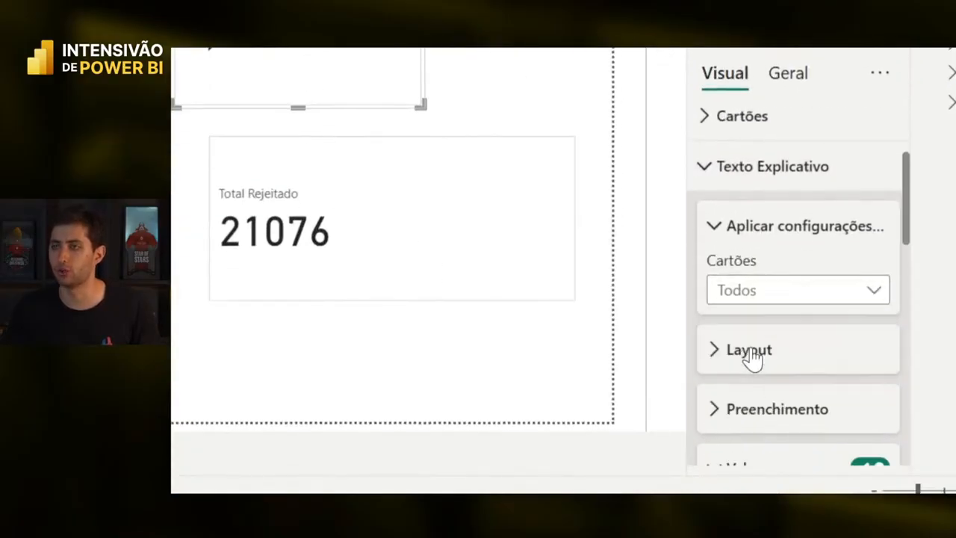
- Set Total Aprovado to display units Nenhum and 0 decimal places, showing 3084251
scroll(792, 339, down, 5)
scroll(761, 269, down, 5)
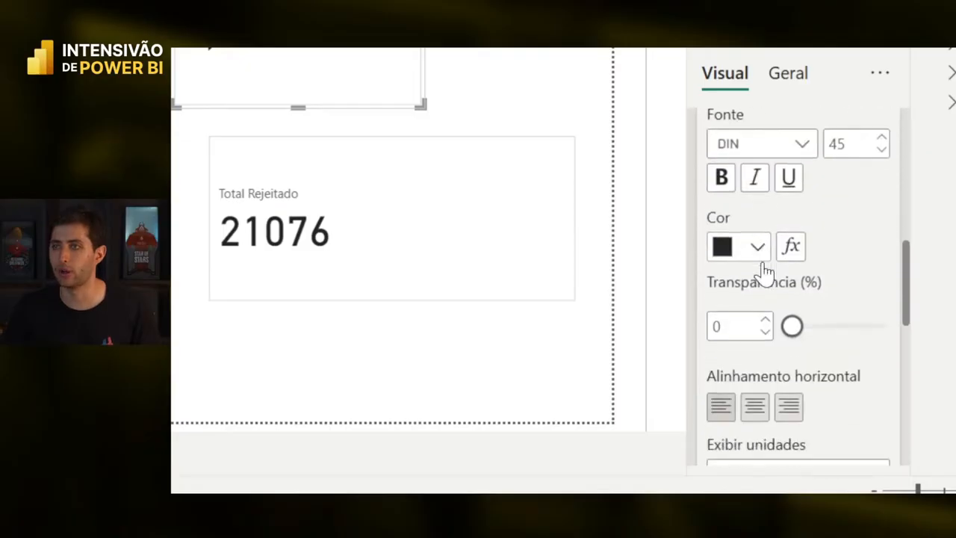
click(772, 251)
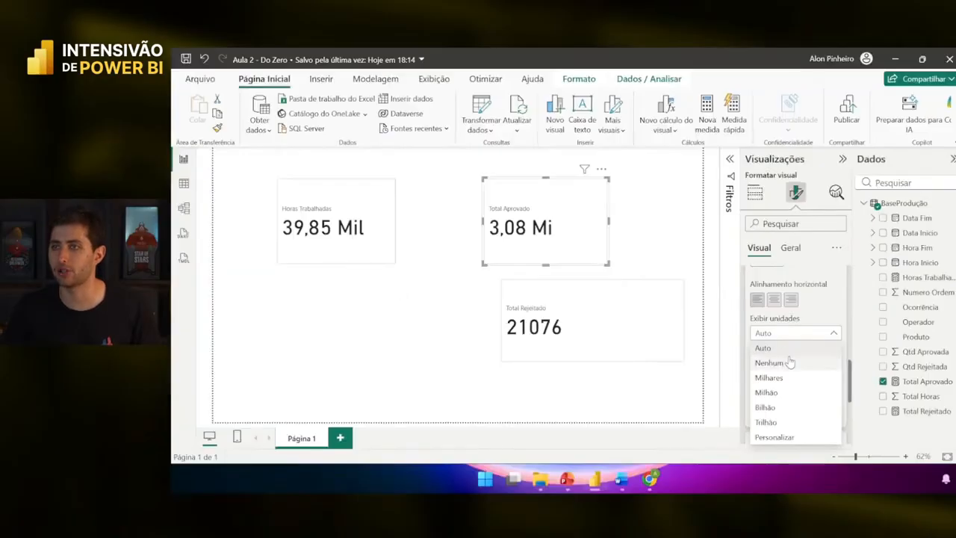
click(784, 303)
drag(571, 243, 512, 242)
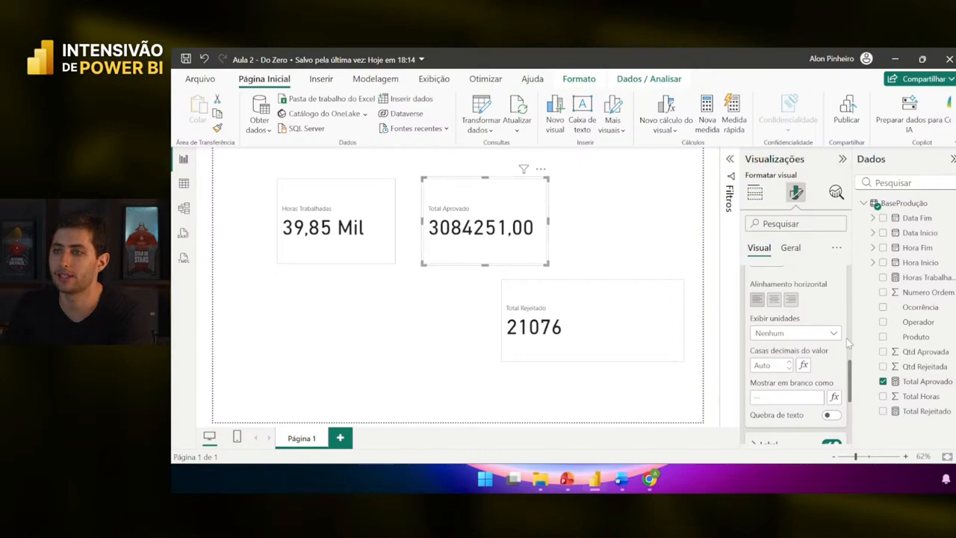
click(905, 382)
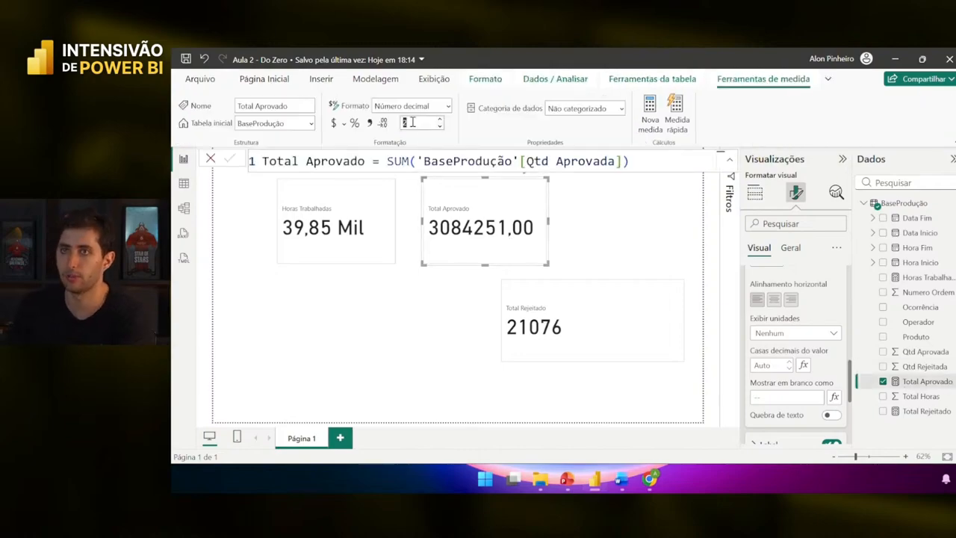
text(0)
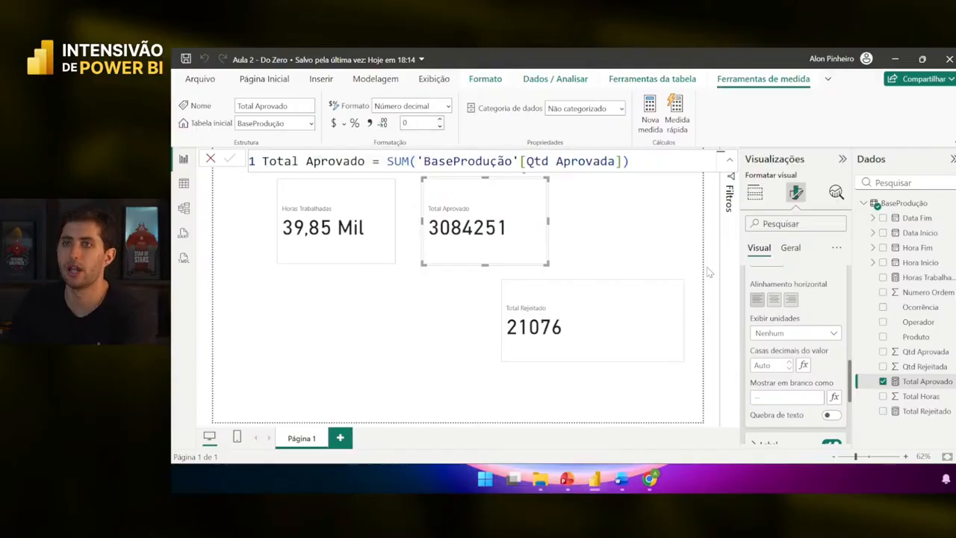
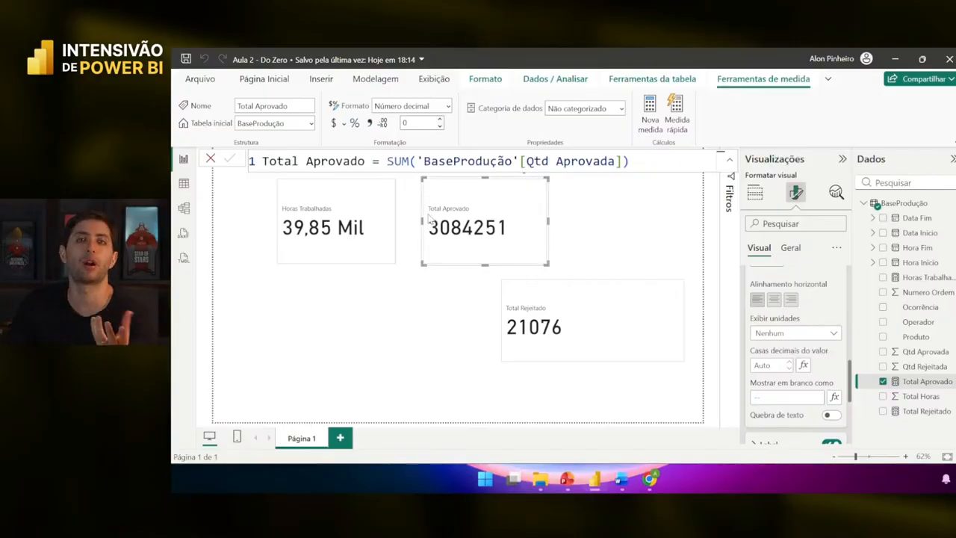
- Reselect the Total Aprovado and Total Rejeitado cards to check which fields they show
click(606, 247)
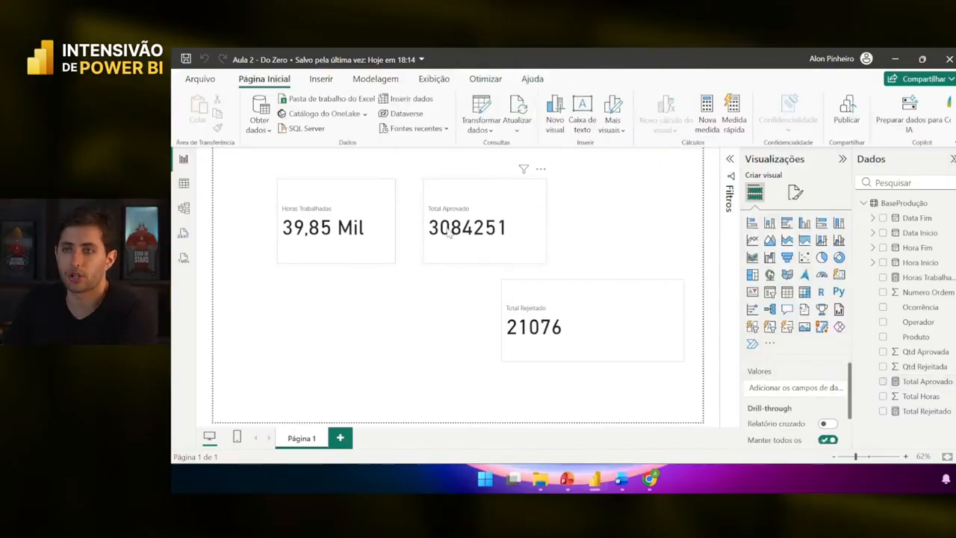
click(449, 233)
click(515, 293)
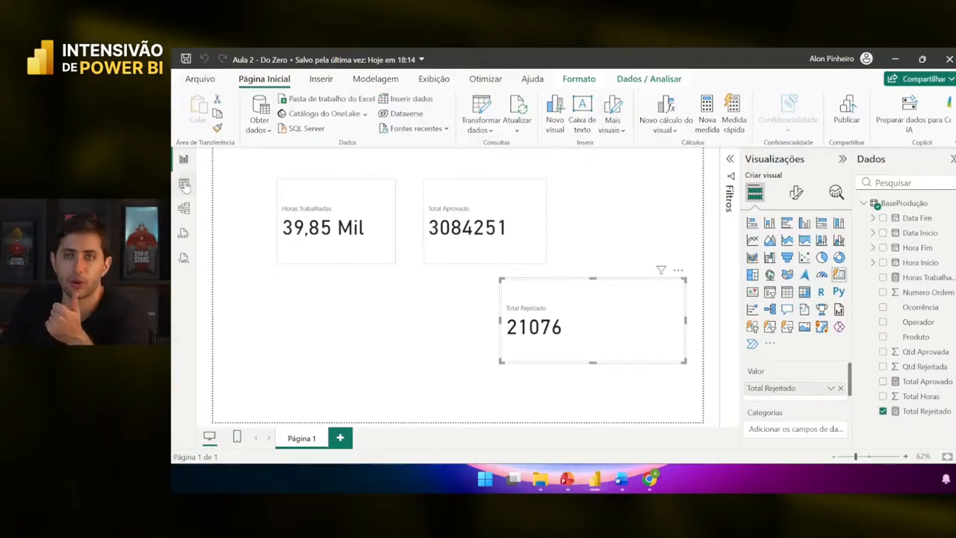
click(501, 259)
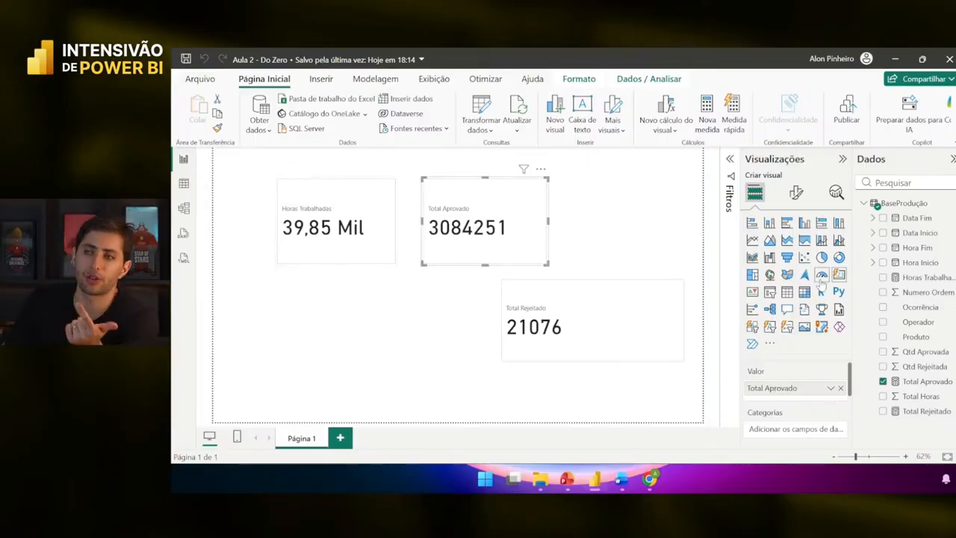
- Inspect the Total Aprovado SUM formula and Total Rejeitado's formula, then show the BaseProdução table
click(912, 385)
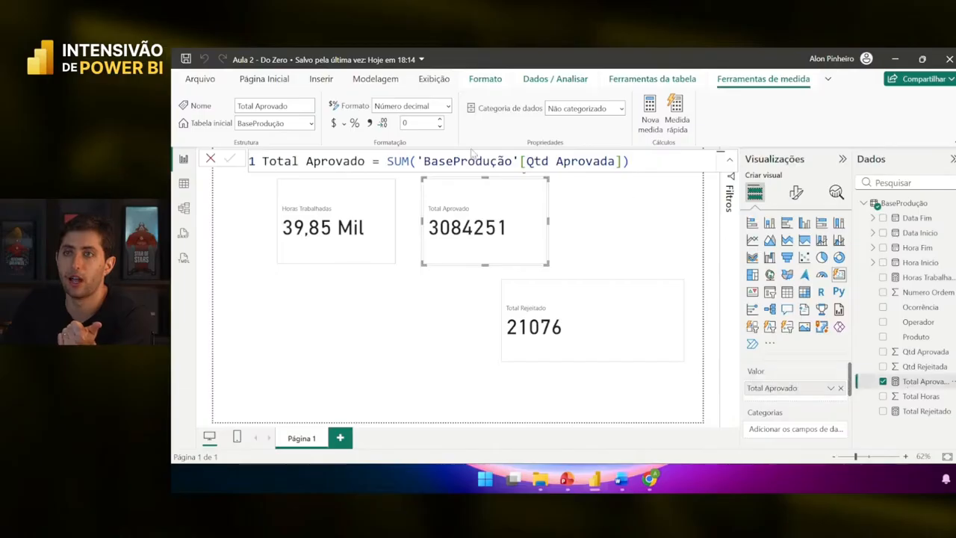
drag(387, 163, 546, 173)
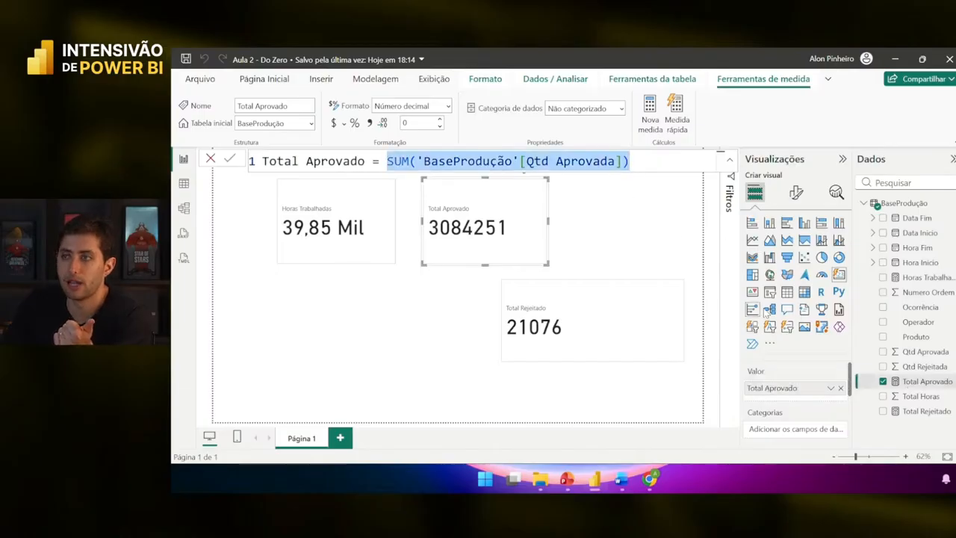
click(923, 411)
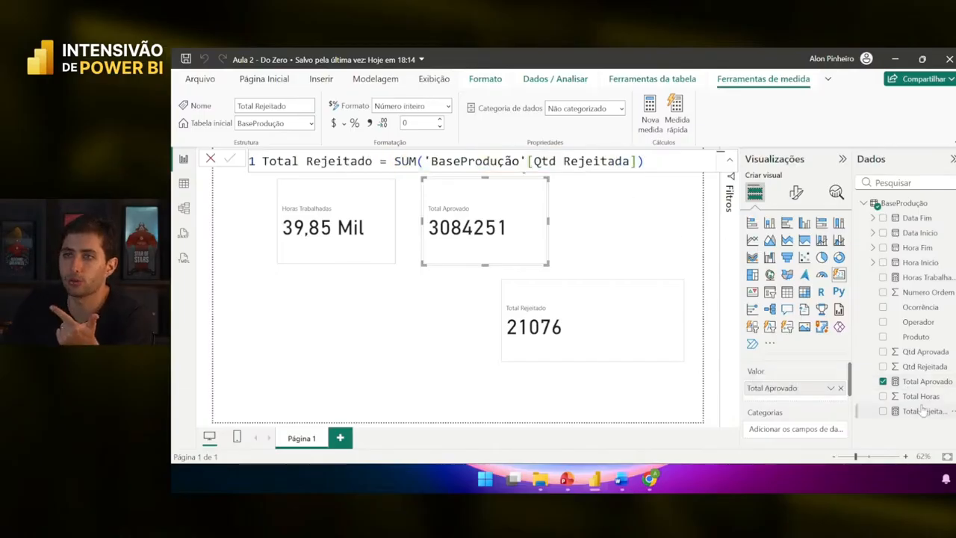
click(182, 187)
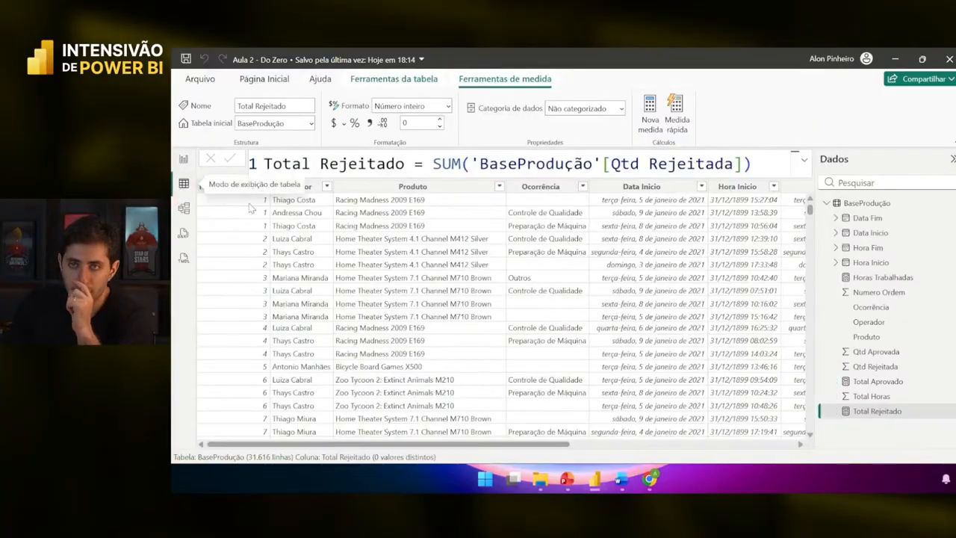
- Create a new measure in BaseProdução named Total Produzido
right_click(609, 263)
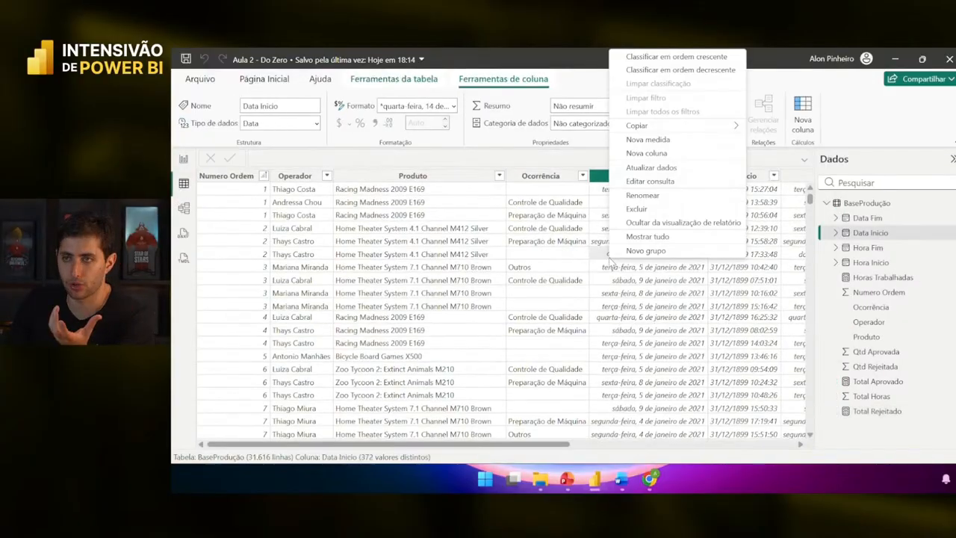
click(636, 139)
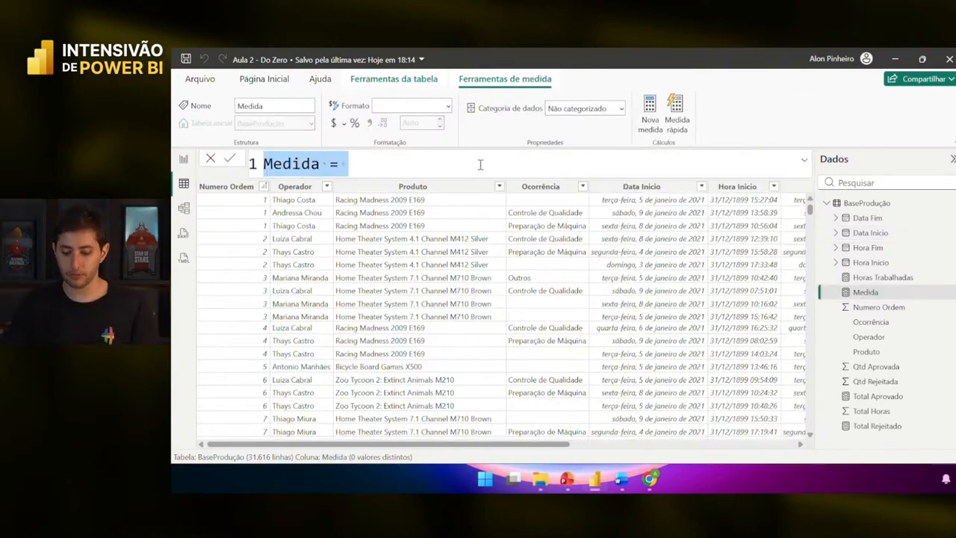
text(Total Prod)
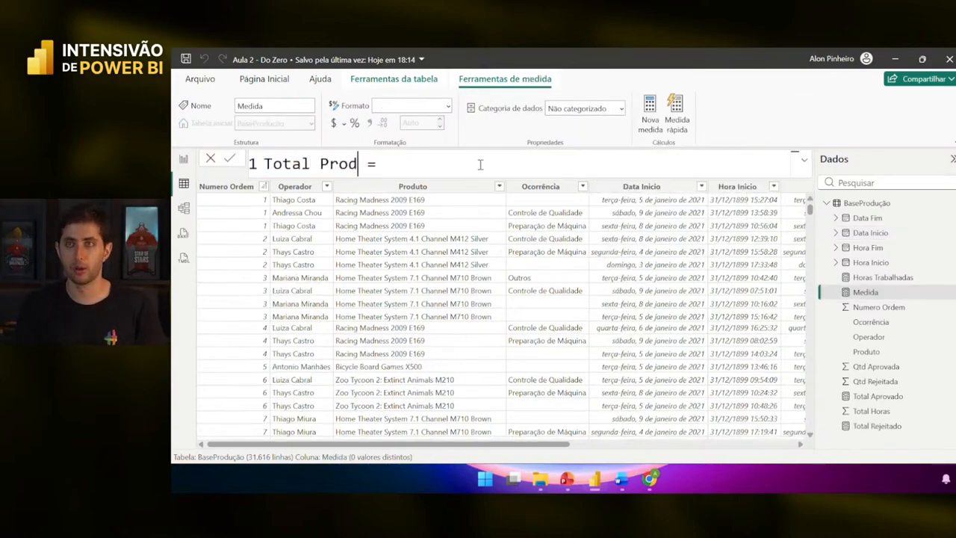
text(uzi)
key(BackSpace)
text(izo)
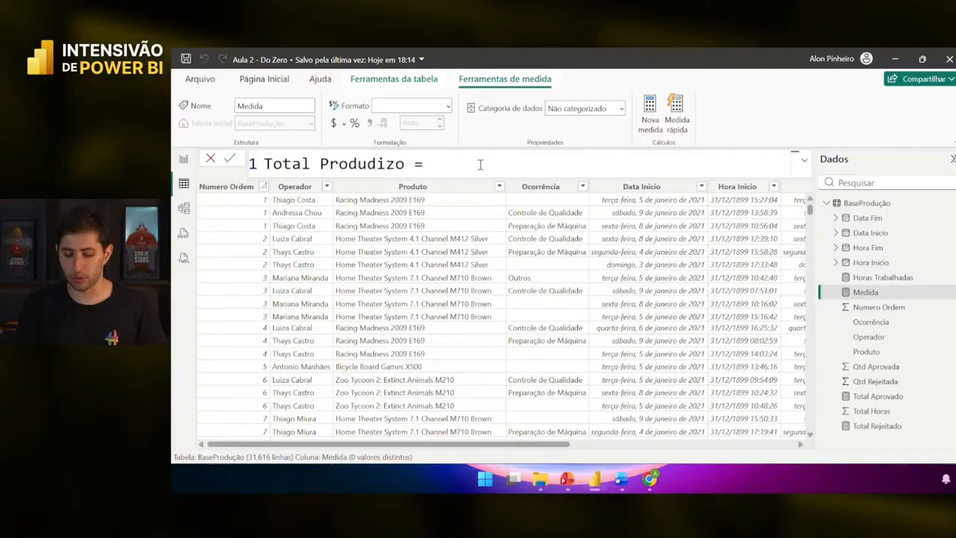
text(====)
key(BackSpace)
key(BackSpace)
key(BackSpace)
key(BackSpace)
key(BackSpace)
text(zido)
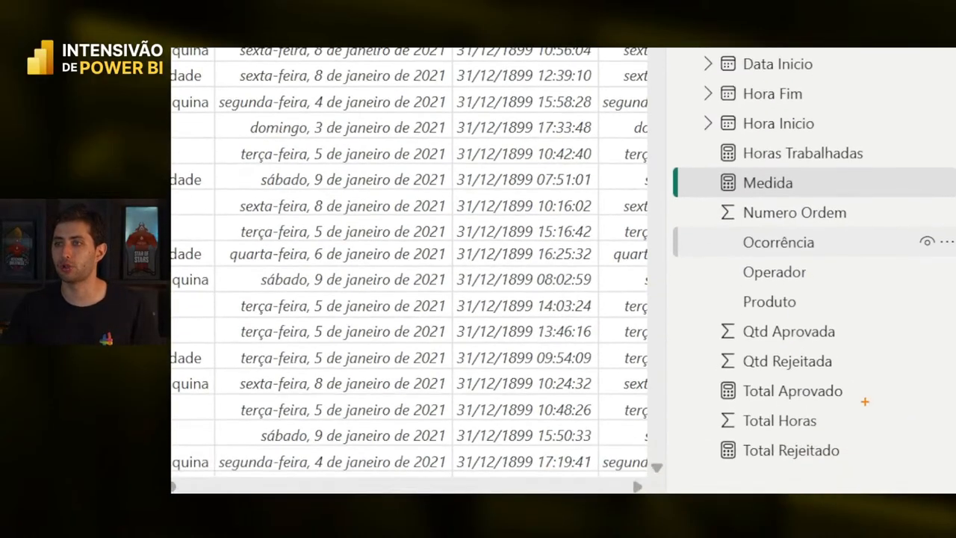
mouse_move(687, 369)
mouse_down()
mouse_move(832, 418)
mouse_move(867, 411)
mouse_up()
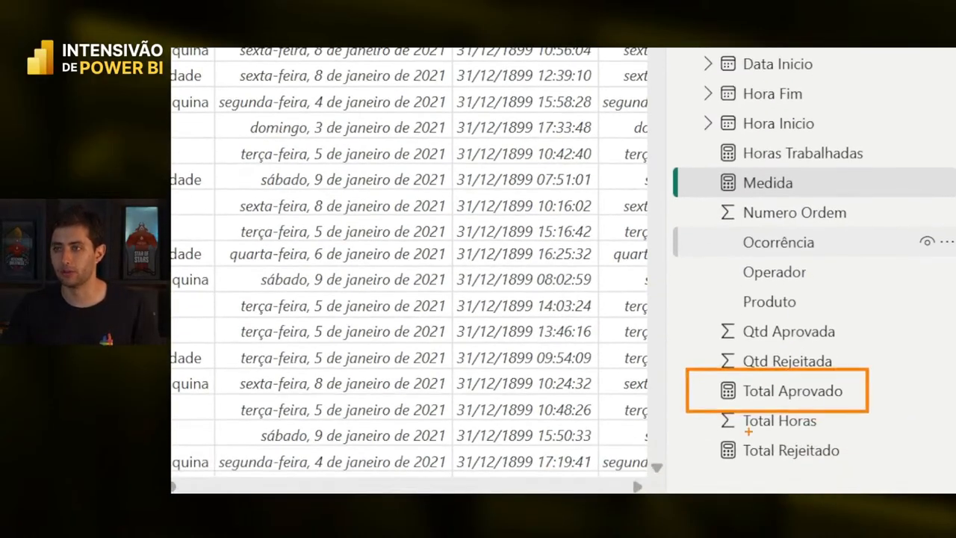
mouse_move(696, 440)
mouse_down()
mouse_move(790, 446)
mouse_move(877, 472)
mouse_up()
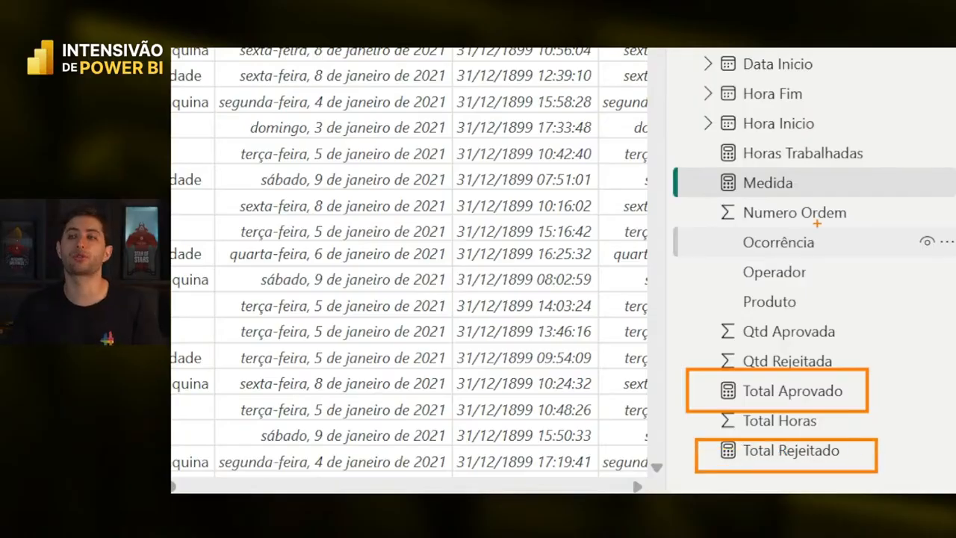
key(Escape)
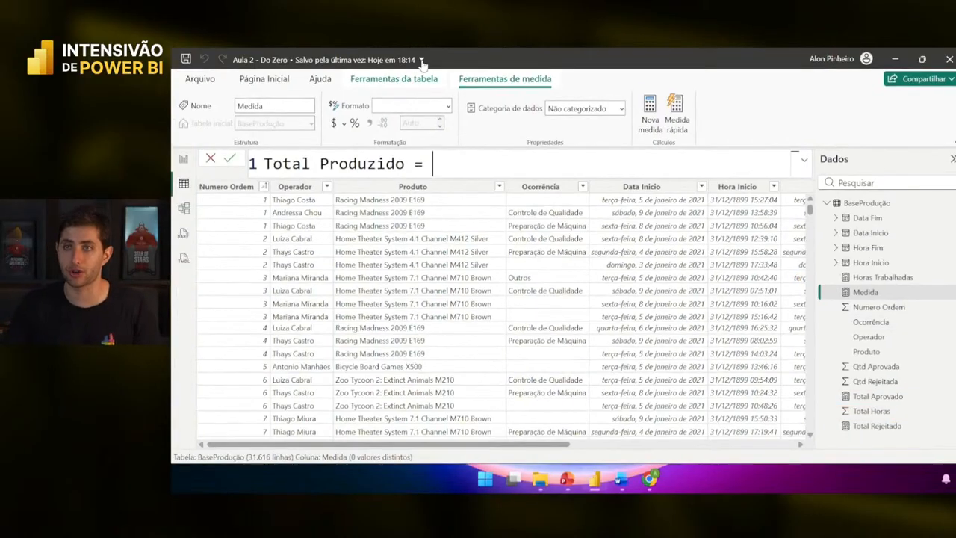
- Define Total Produzido as [Total Aprovado]+[Total Rejeitado] and commit the measure
text(total ap)
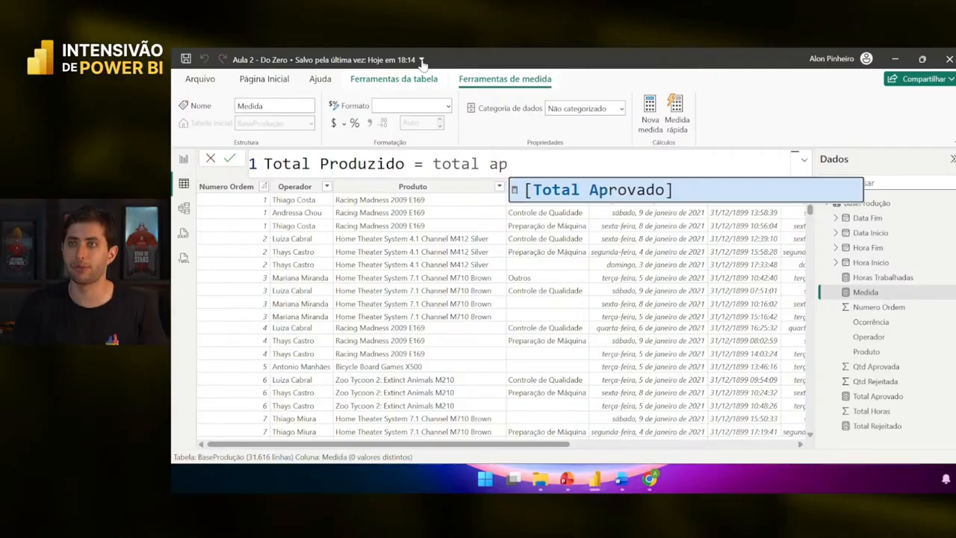
double_click(550, 192)
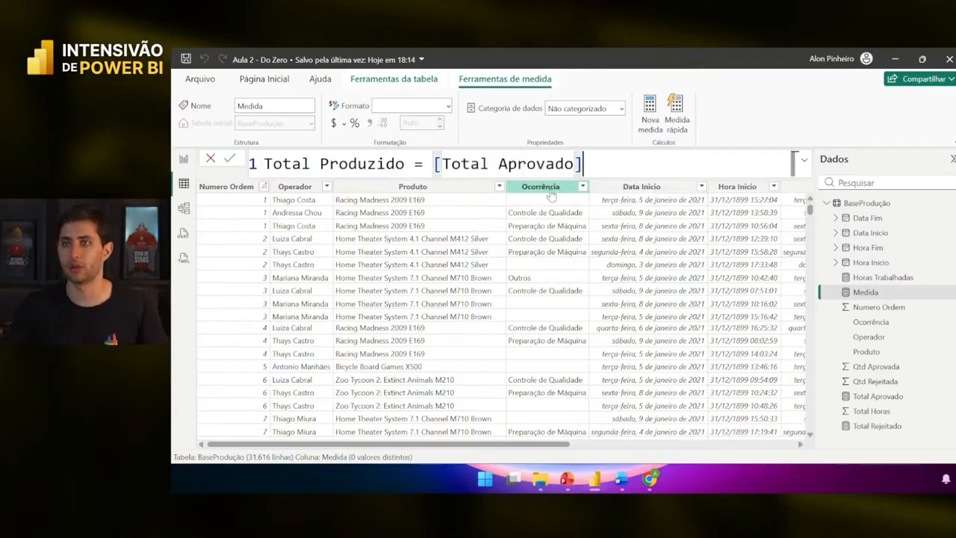
text(+total r)
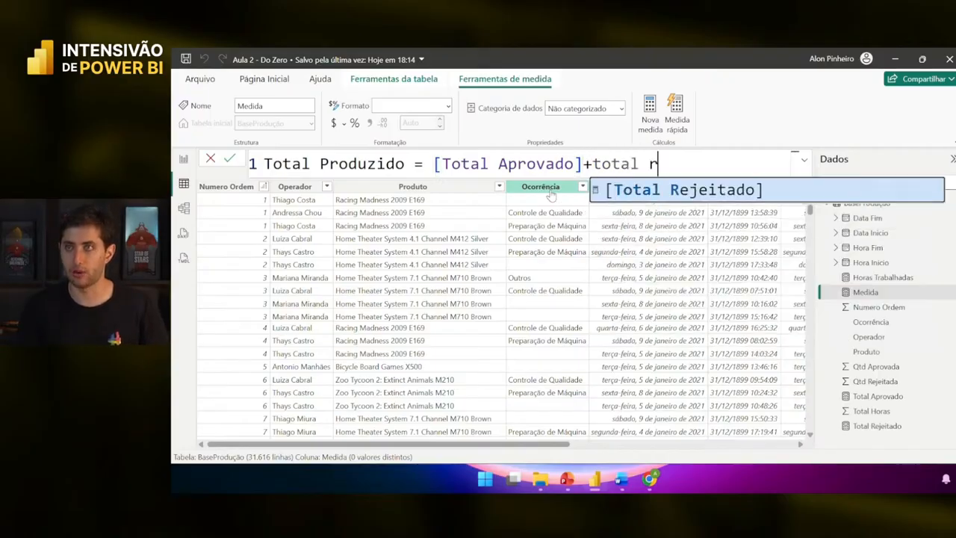
text(ej)
double_click(662, 192)
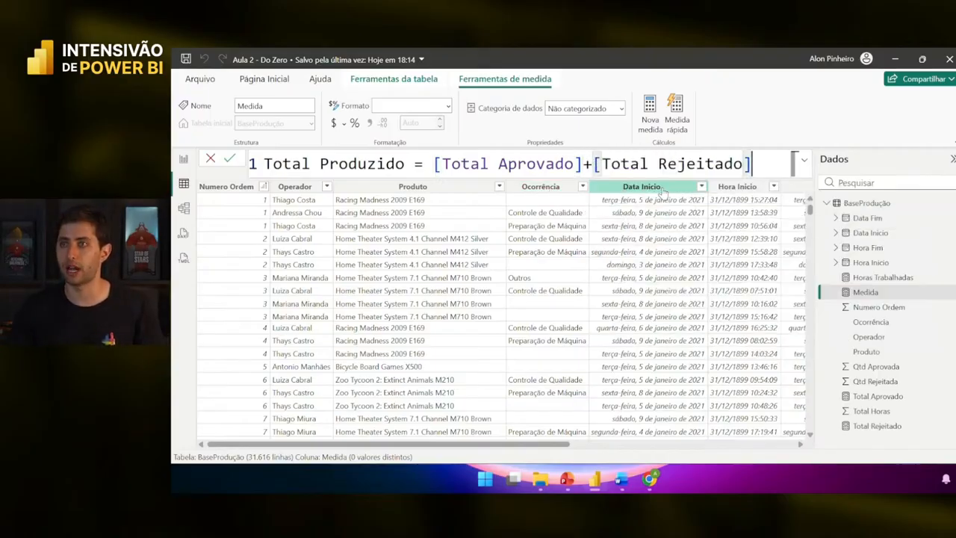
key(Return)
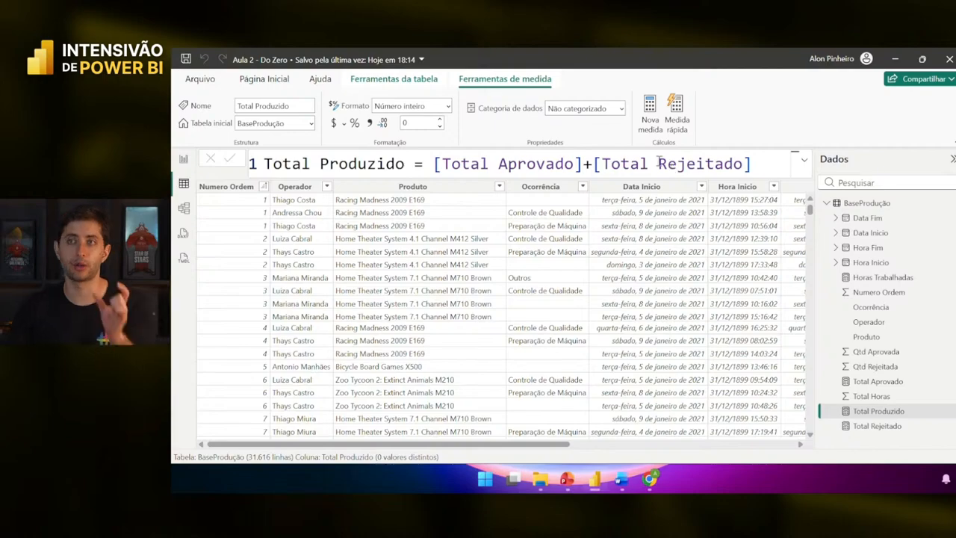
- Highlight the two measure references in the formula, then go back to the report page
drag(581, 163, 433, 163)
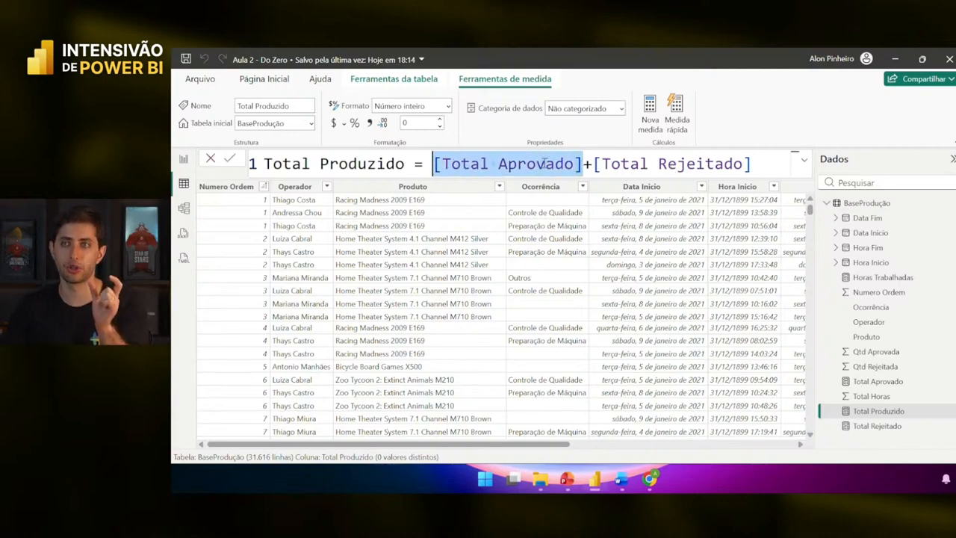
drag(593, 163, 756, 170)
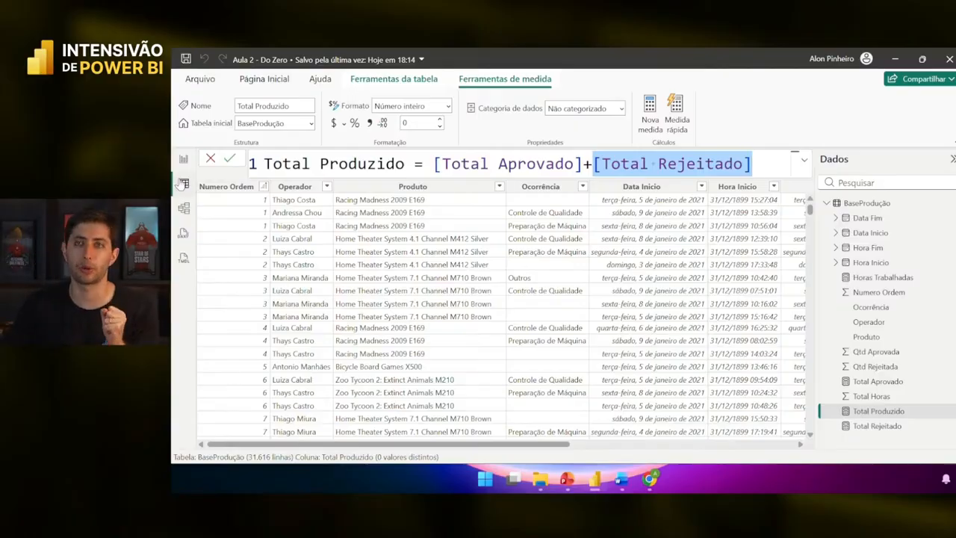
click(189, 157)
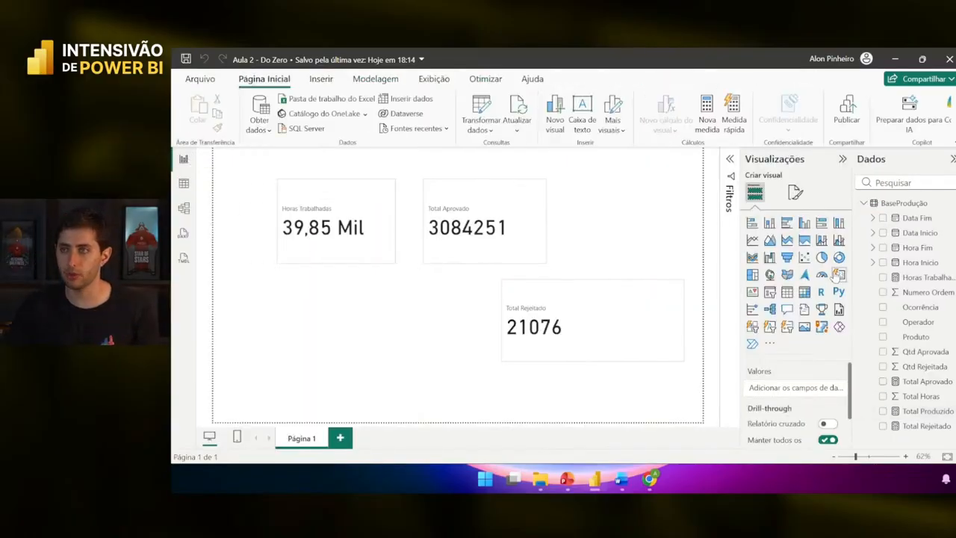
- Add a new card showing Total Produzido and place it left of Total Rejeitado
click(839, 274)
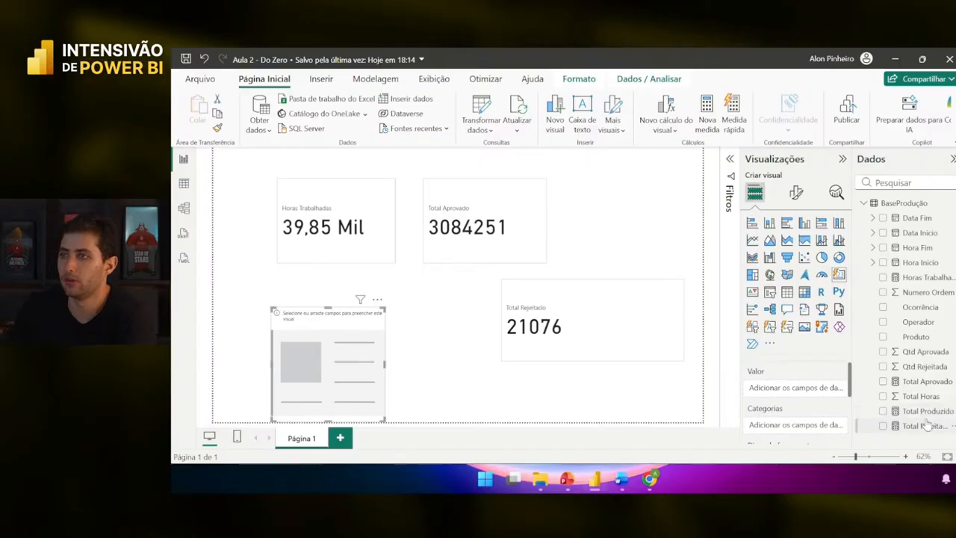
drag(926, 412, 821, 388)
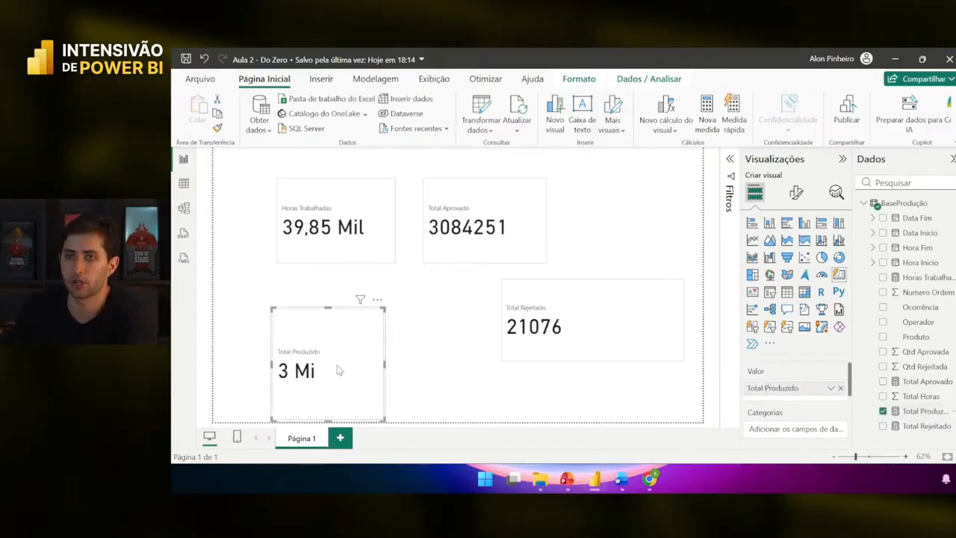
drag(337, 366, 366, 345)
- Restrict the card's callout value formatting to Total Produzido only
click(797, 194)
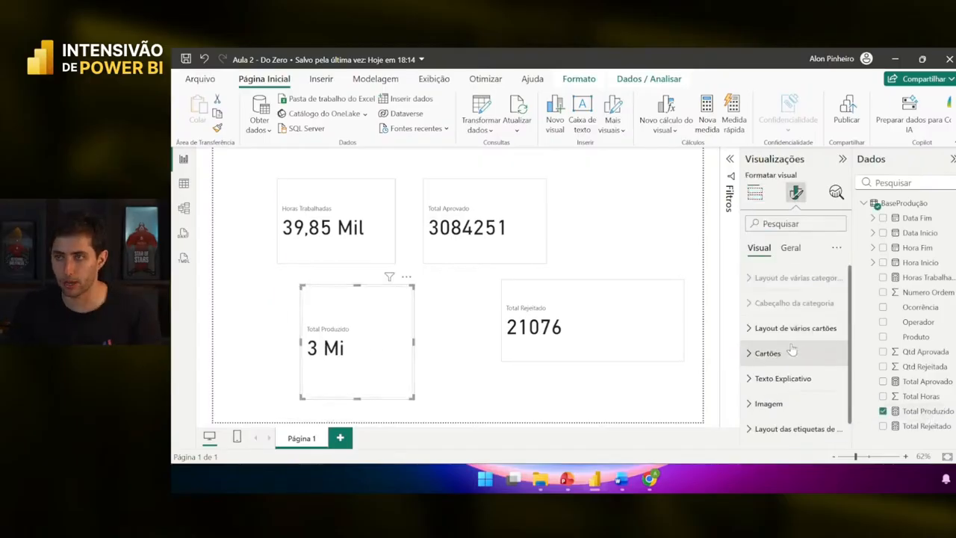
scroll(796, 357, down, 1)
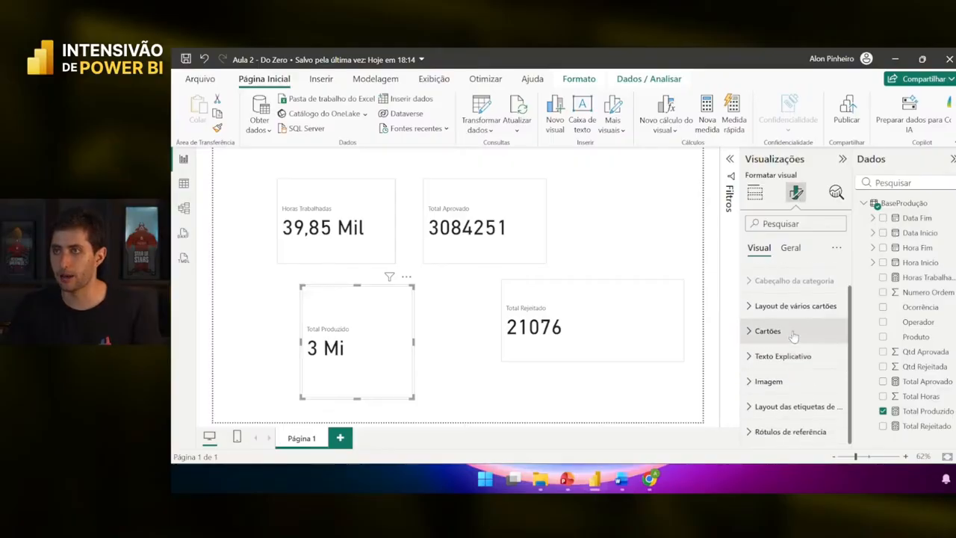
click(782, 356)
scroll(792, 360, down, 2)
click(790, 357)
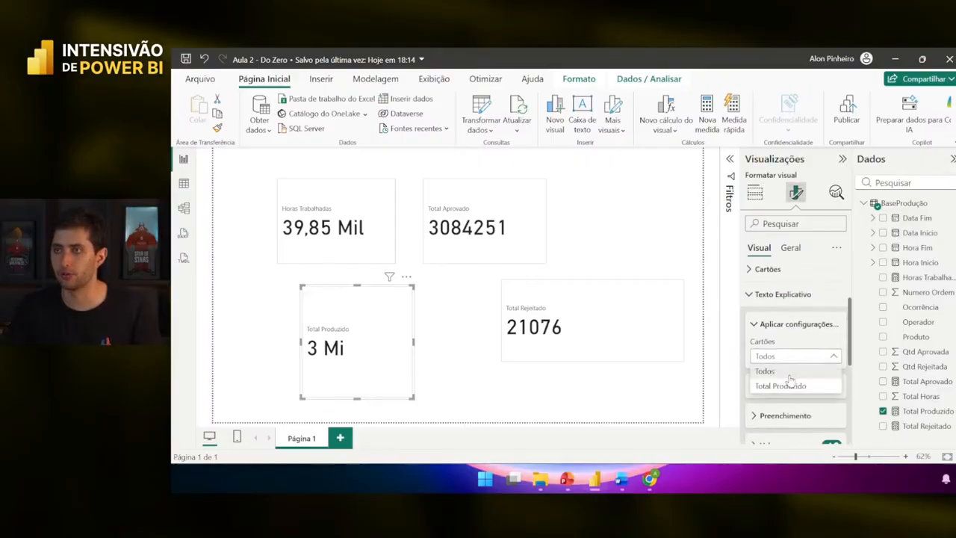
click(784, 386)
scroll(782, 377, down, 4)
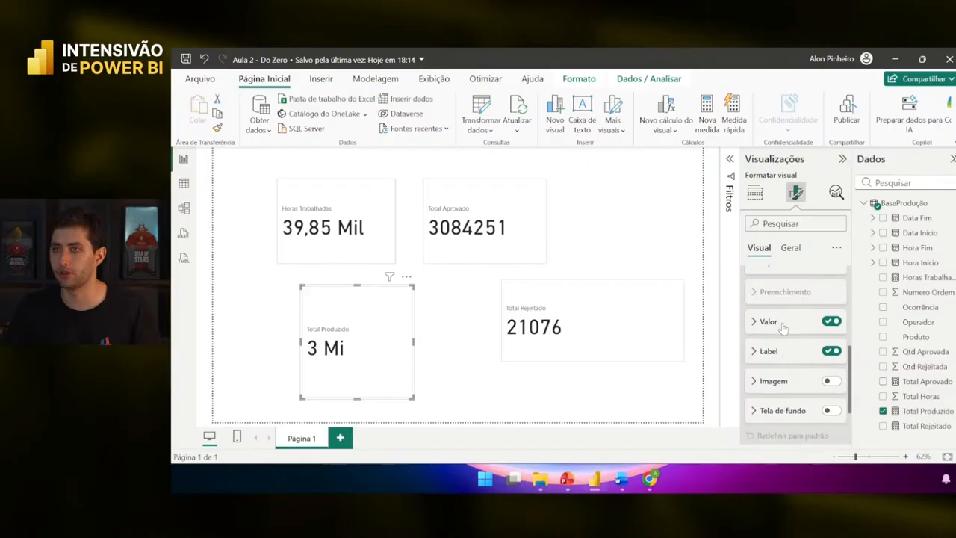
- Set Total Produzido's display units to Nenhum so it shows 3105327, and nudge it into place
click(781, 324)
scroll(780, 332, down, 5)
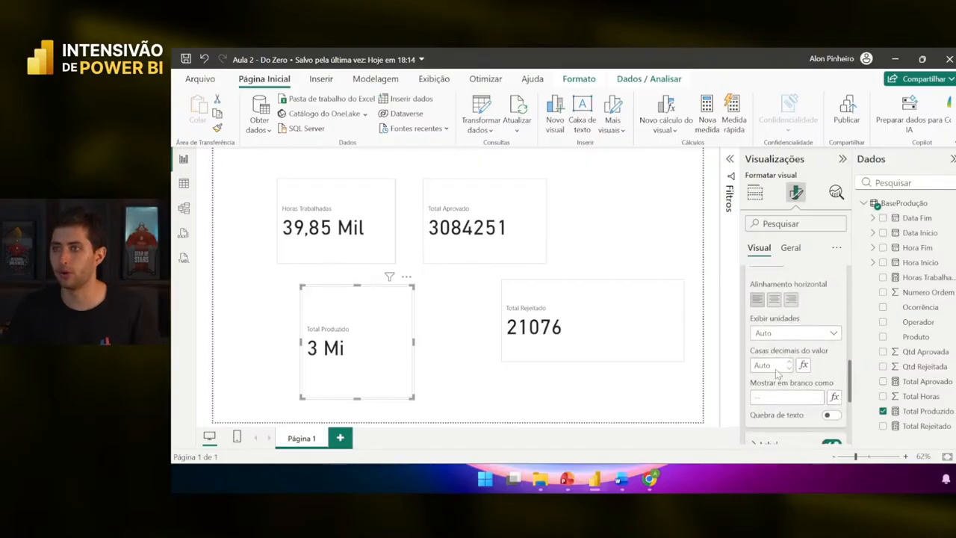
click(779, 333)
click(769, 362)
drag(340, 363, 355, 357)
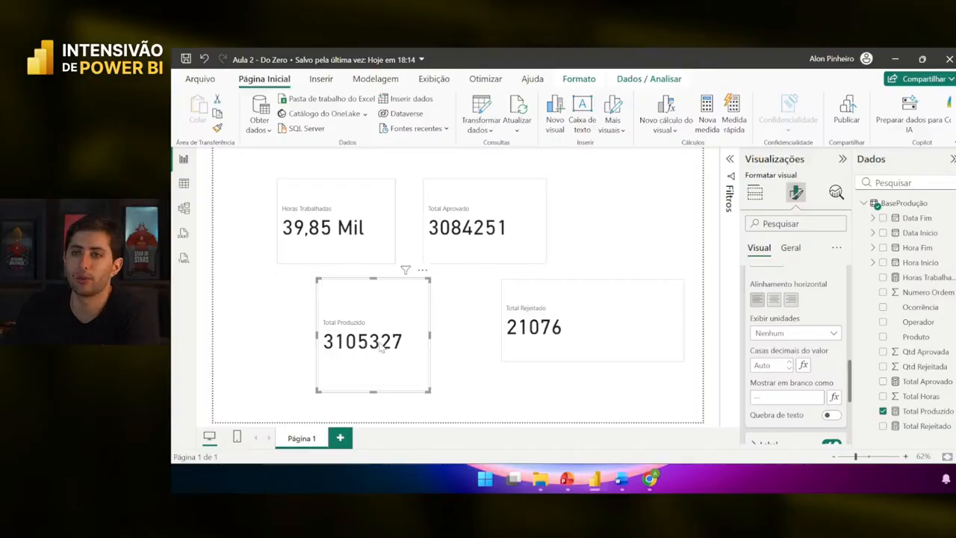
- Move the Total Rejeitado card beside Total Produzido and make it smaller
click(468, 247)
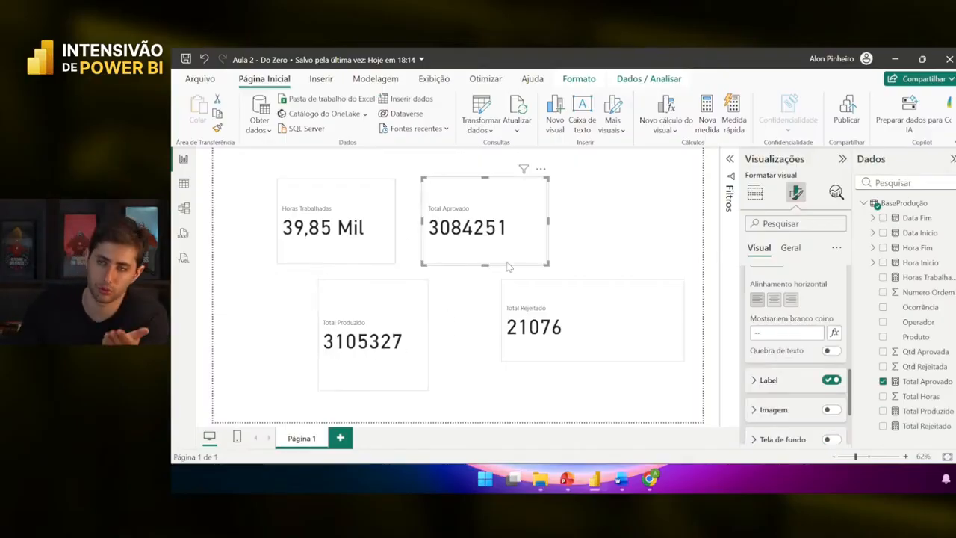
click(577, 318)
drag(577, 318, 526, 324)
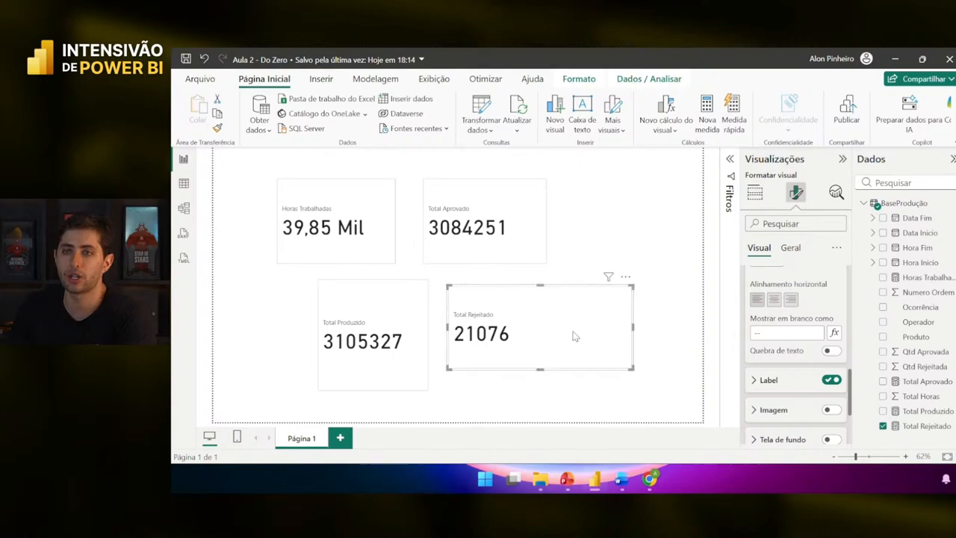
drag(633, 369, 579, 362)
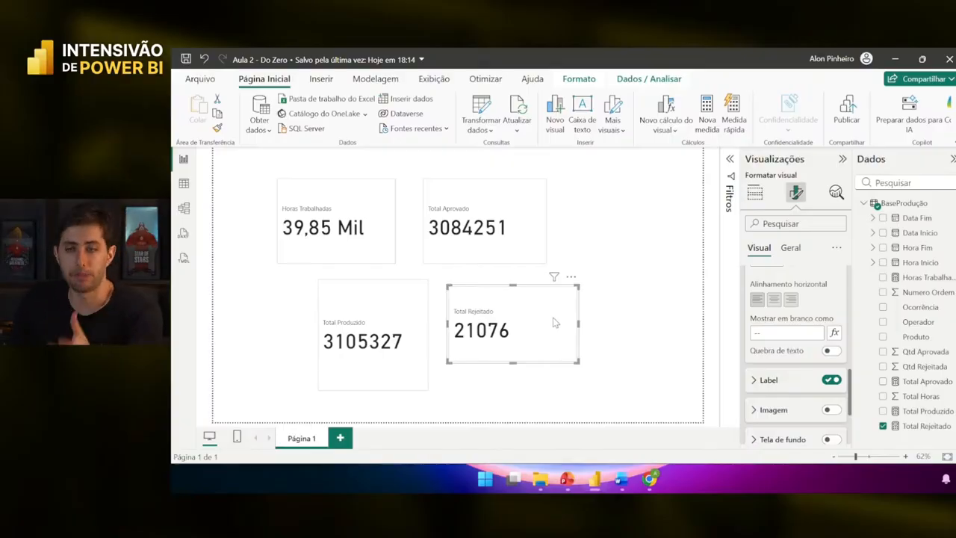
click(605, 275)
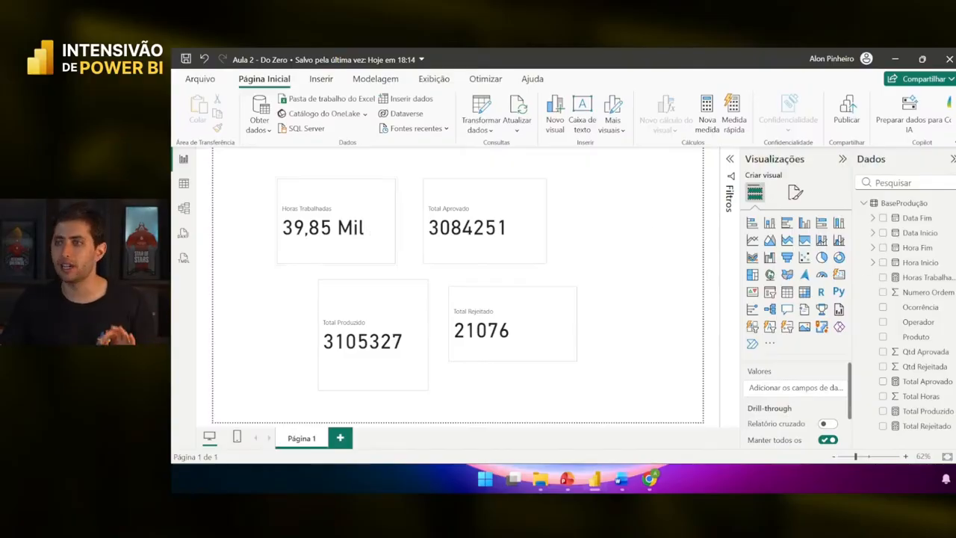
click(924, 279)
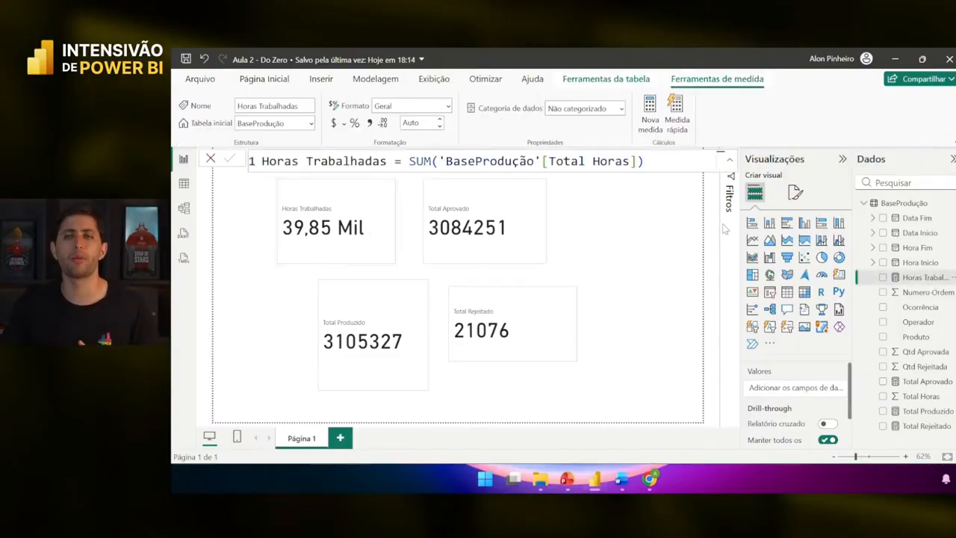
click(926, 382)
click(933, 411)
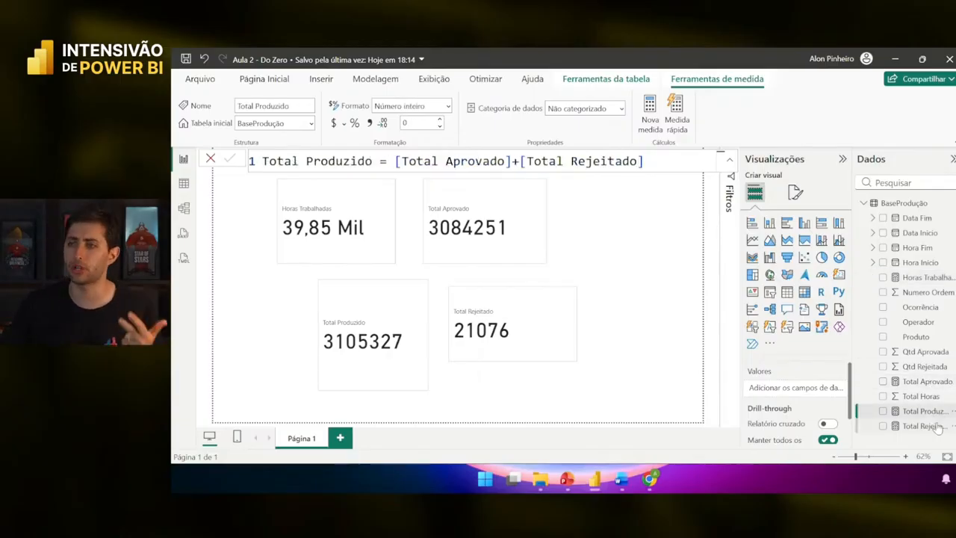
click(934, 425)
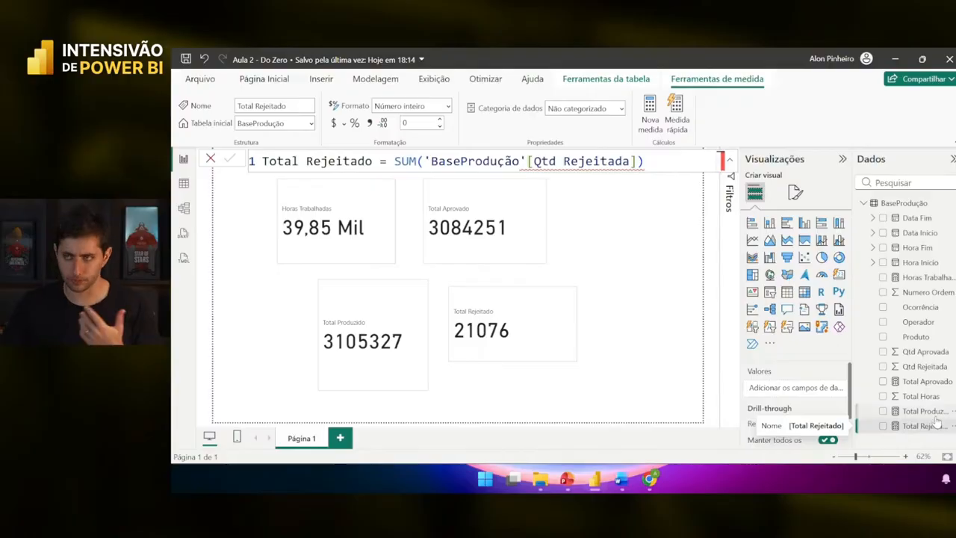
click(910, 411)
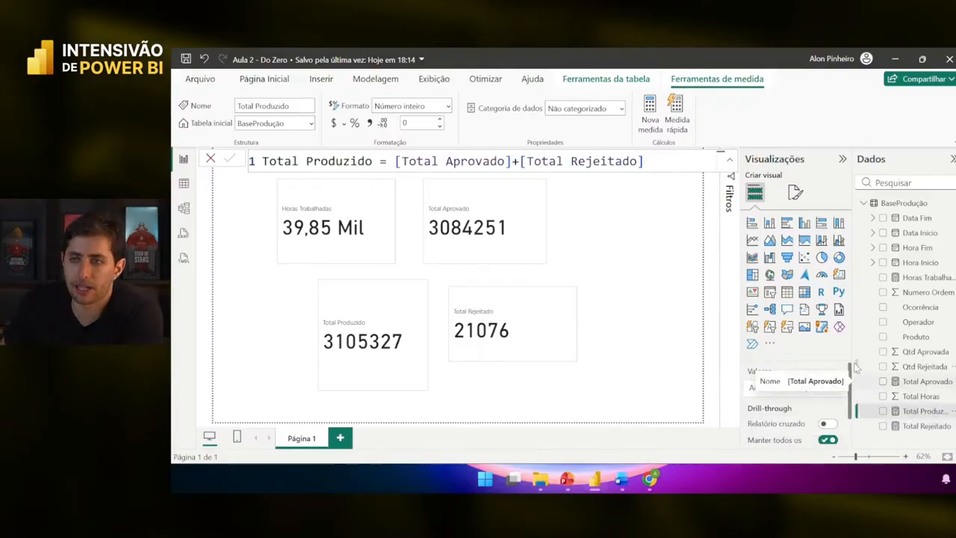
click(590, 240)
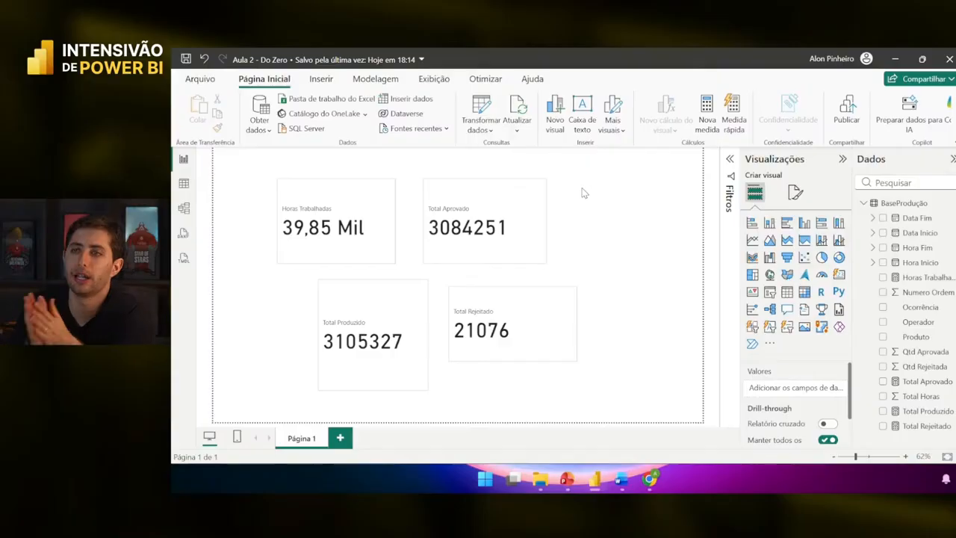
- Save the Aula 2 - Do Zero report and bring up the Aula 2 Intensivo PBI folder
click(186, 60)
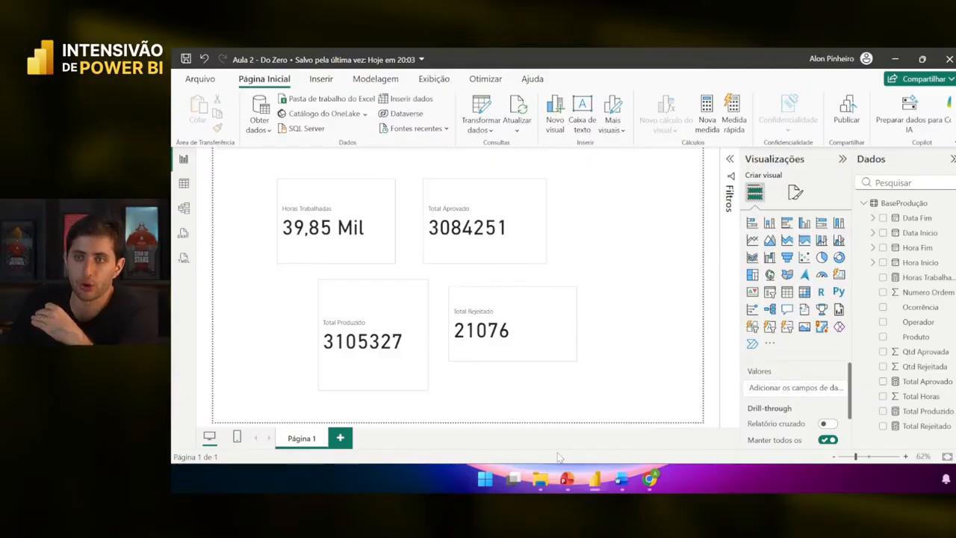
mouse_move(563, 482)
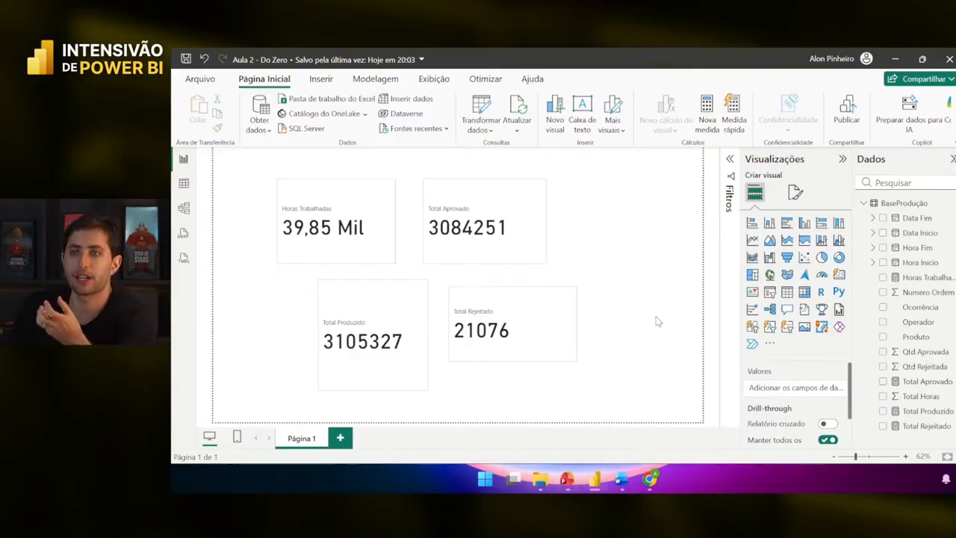
click(550, 483)
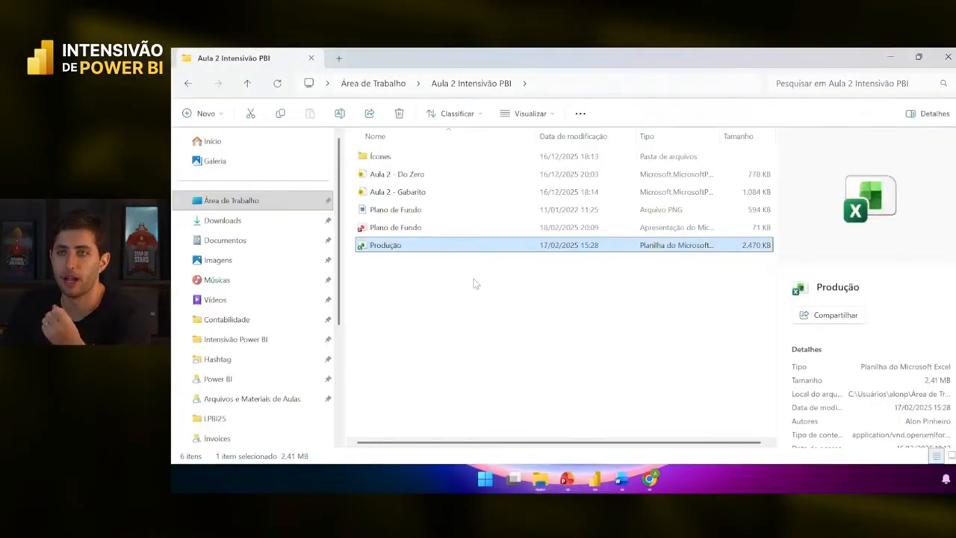
- View Plano de Fundo.png full screen in Photos, then return to the project folder
double_click(445, 210)
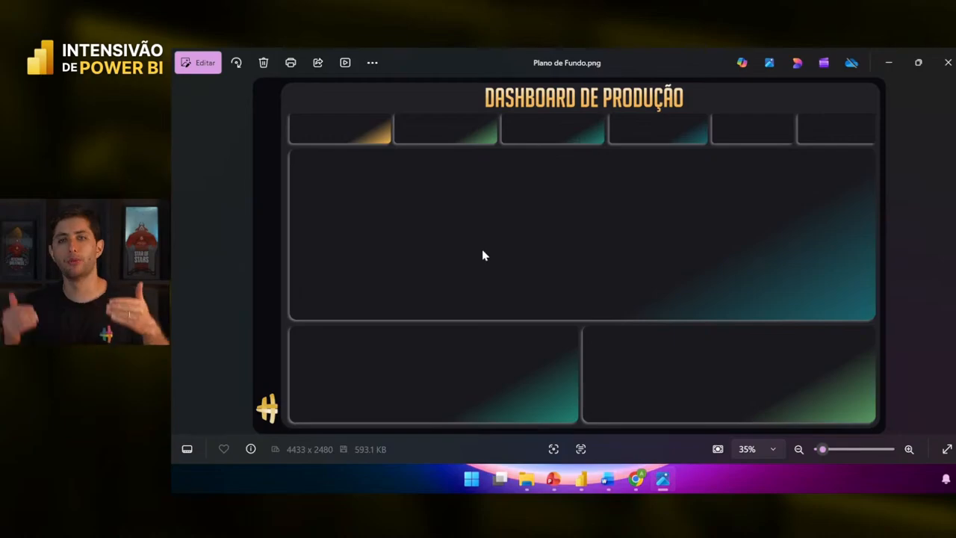
key(F11)
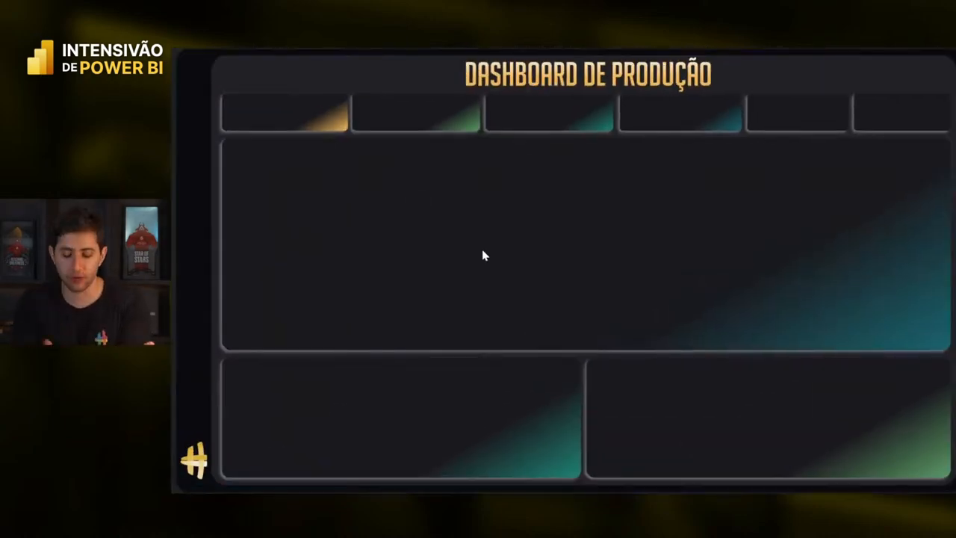
key(F11)
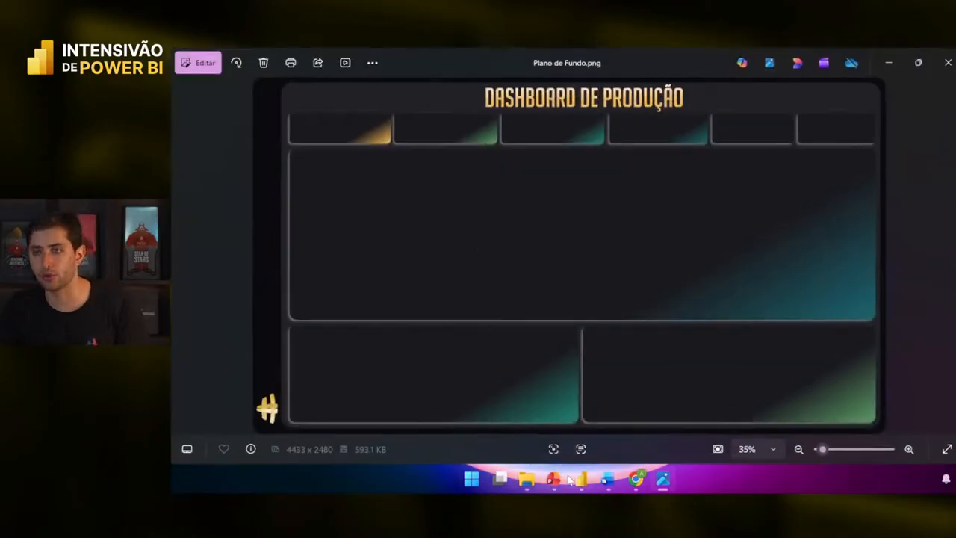
click(527, 481)
- Open Plano de Fundo.pptx and check the central and header panel shapes on the slide
click(424, 227)
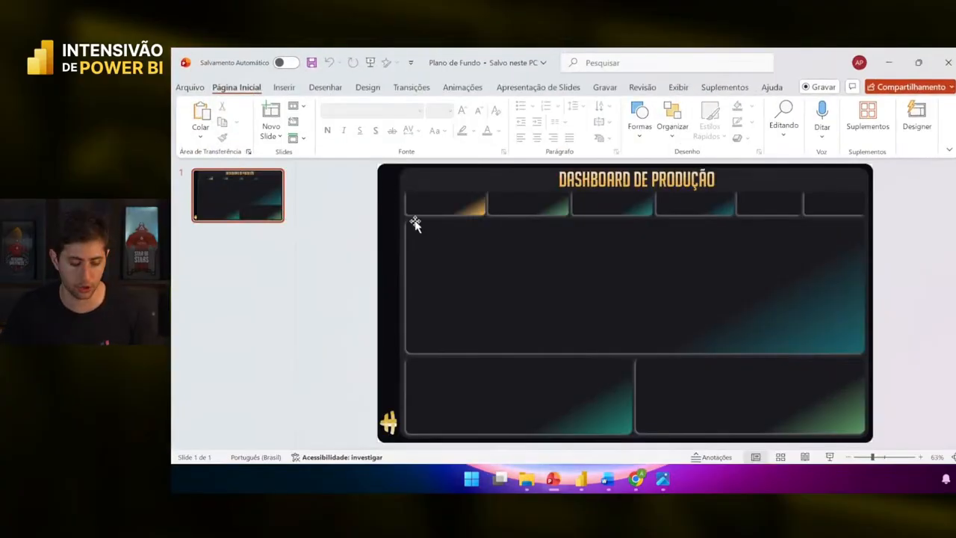
click(473, 273)
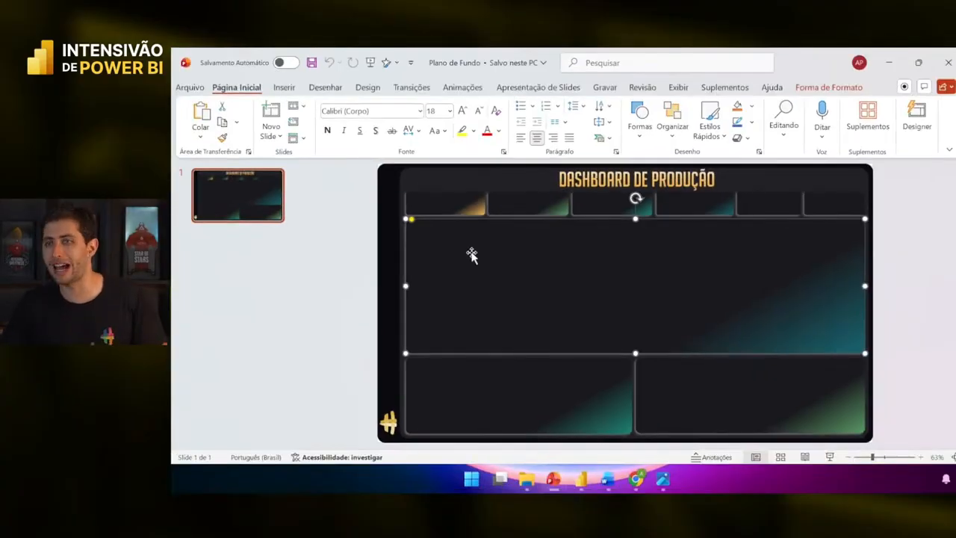
click(456, 211)
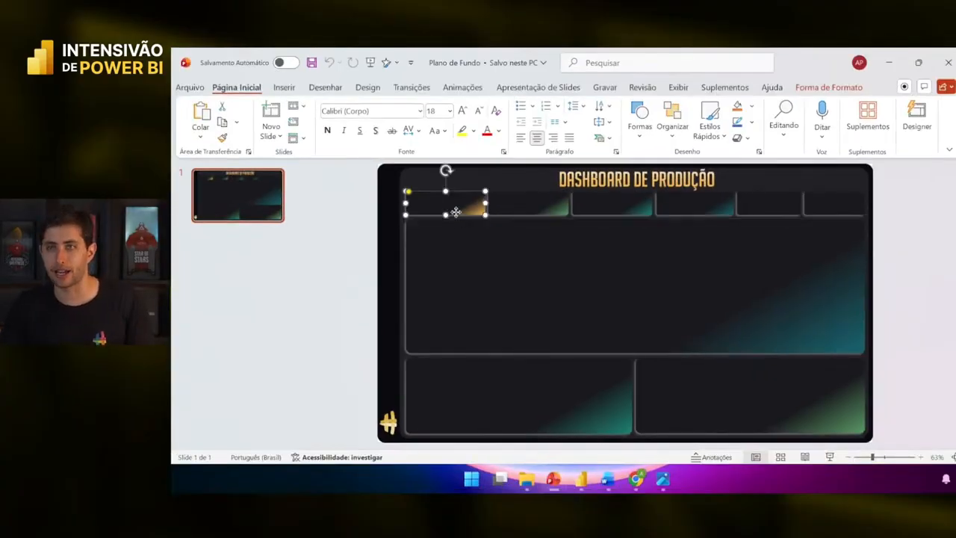
click(351, 233)
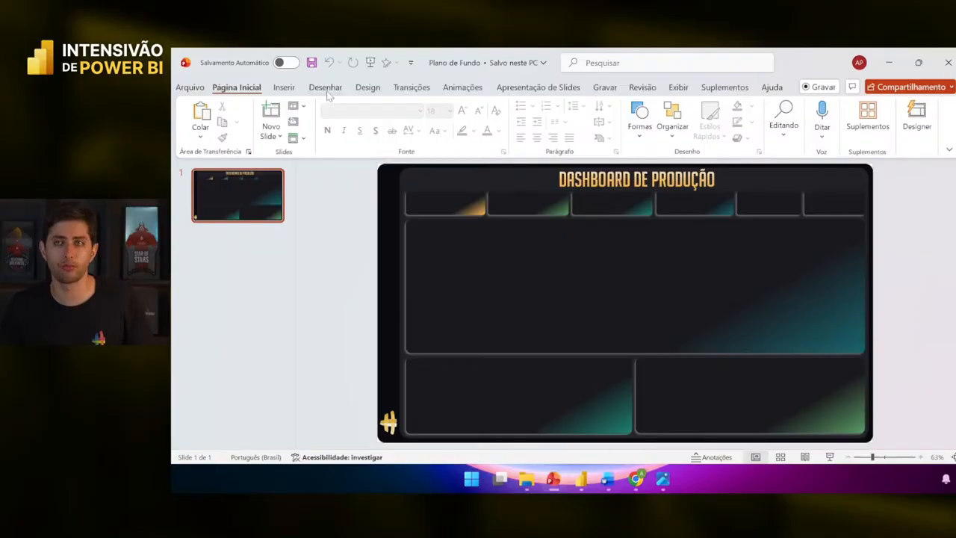
- Draw a rounded rectangle over the large central panel and fill it black
click(283, 88)
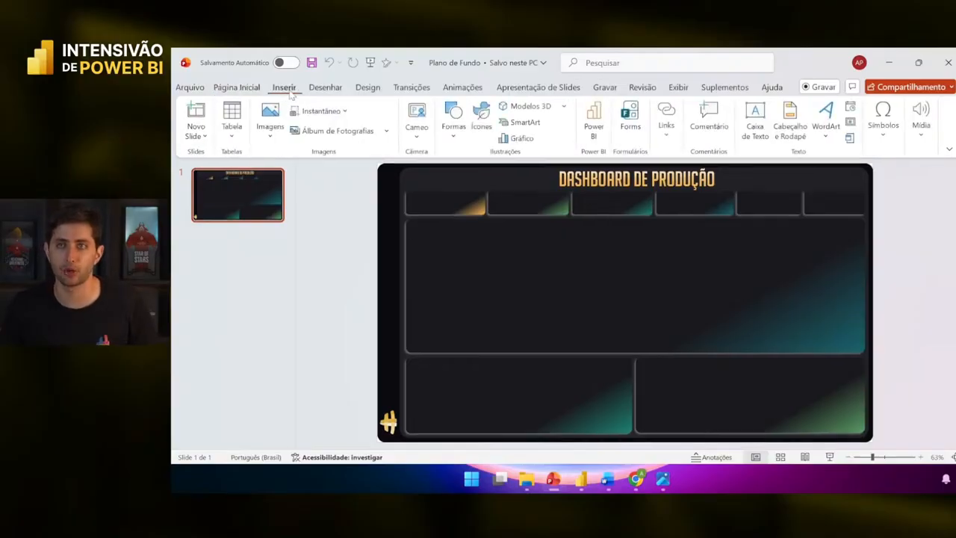
click(453, 119)
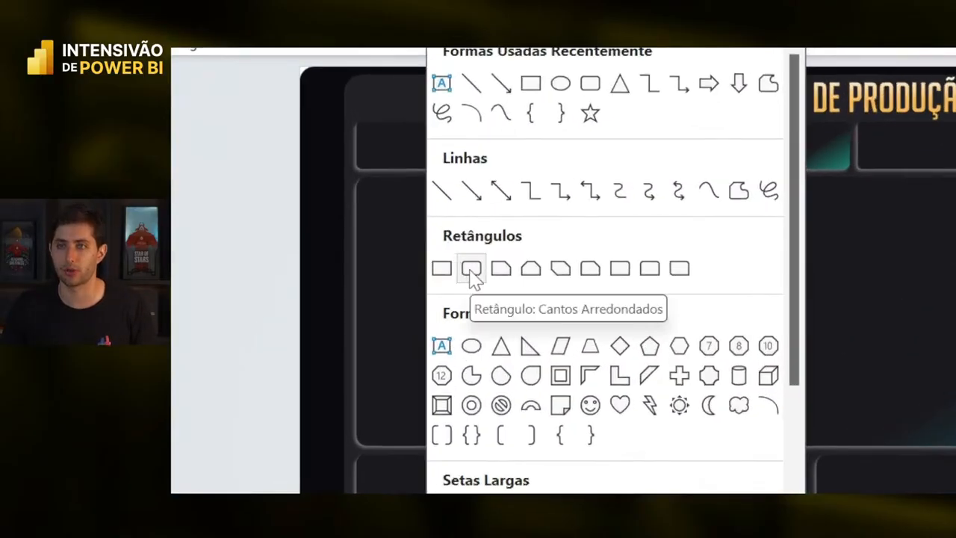
click(471, 269)
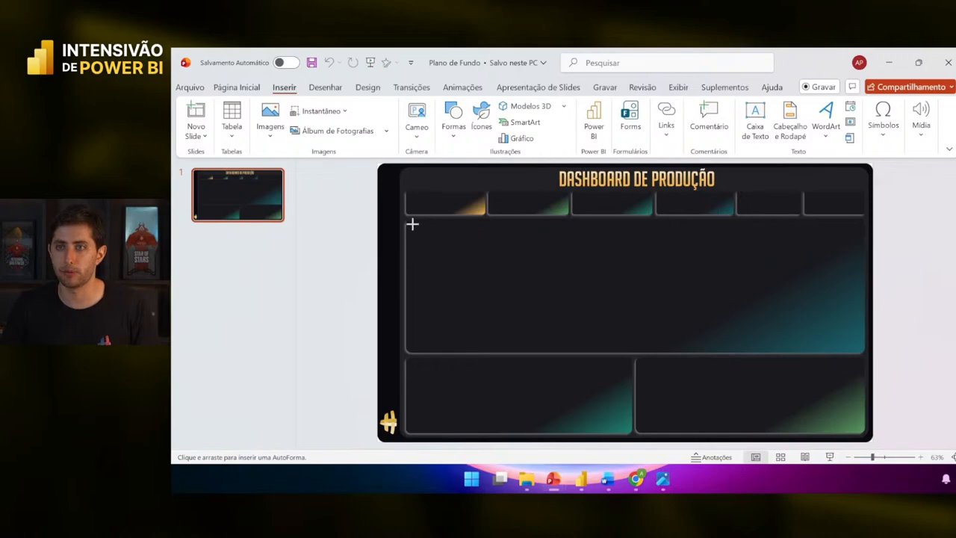
drag(412, 224, 862, 353)
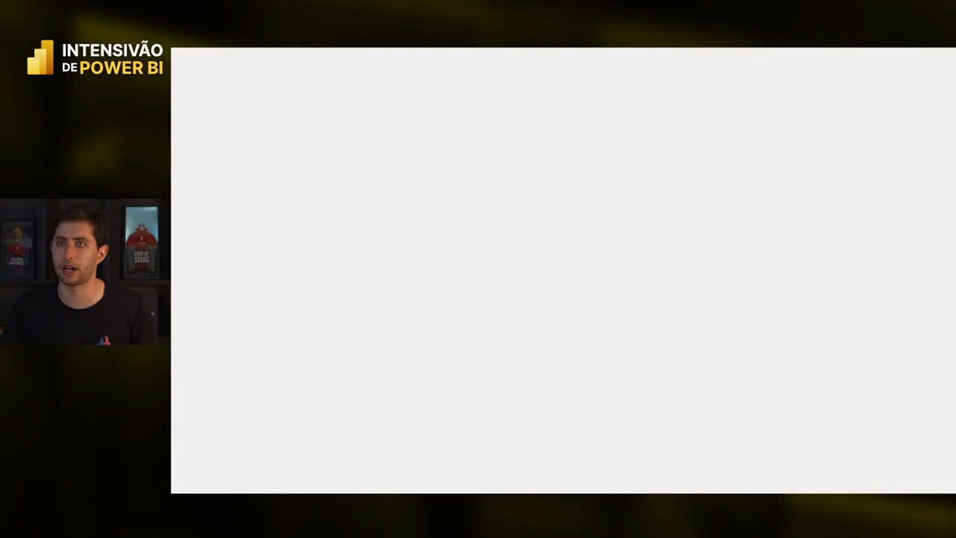
click(502, 105)
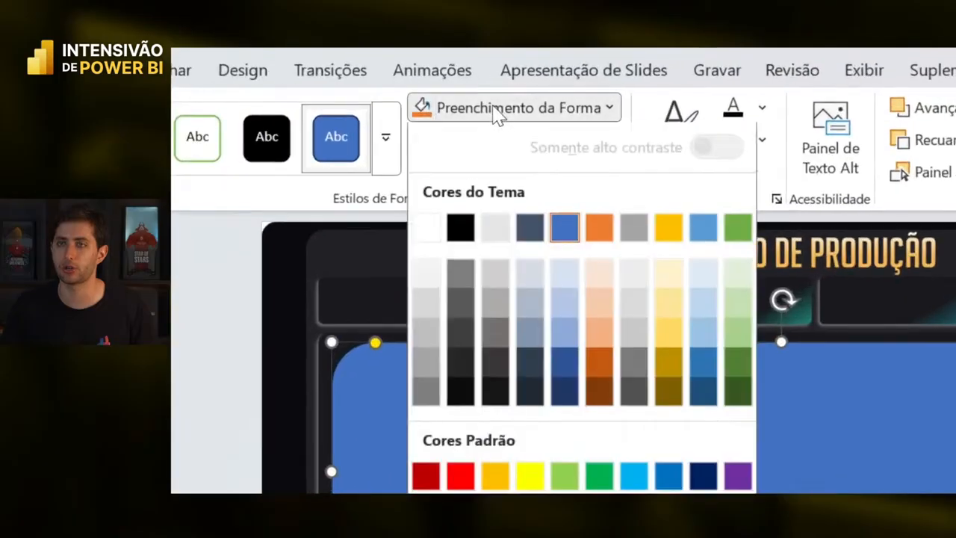
click(461, 234)
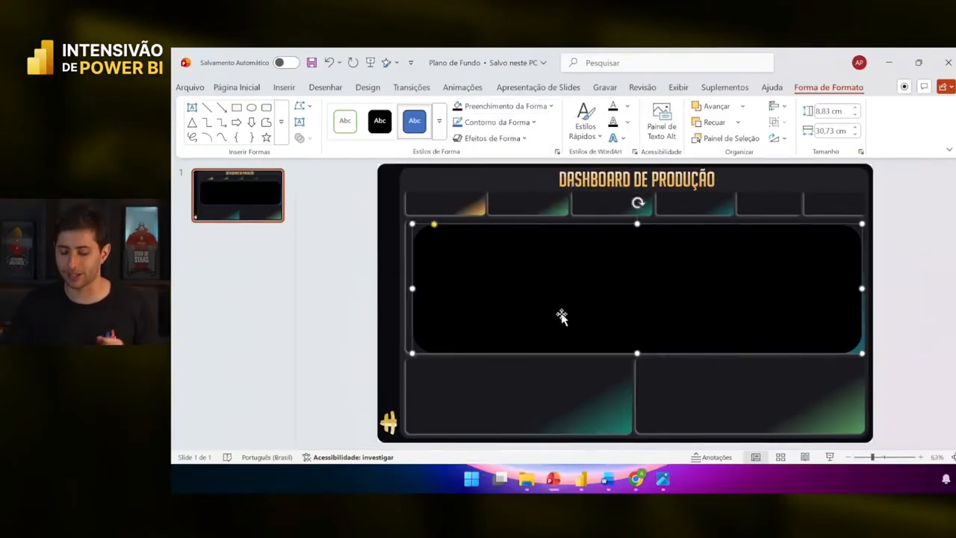
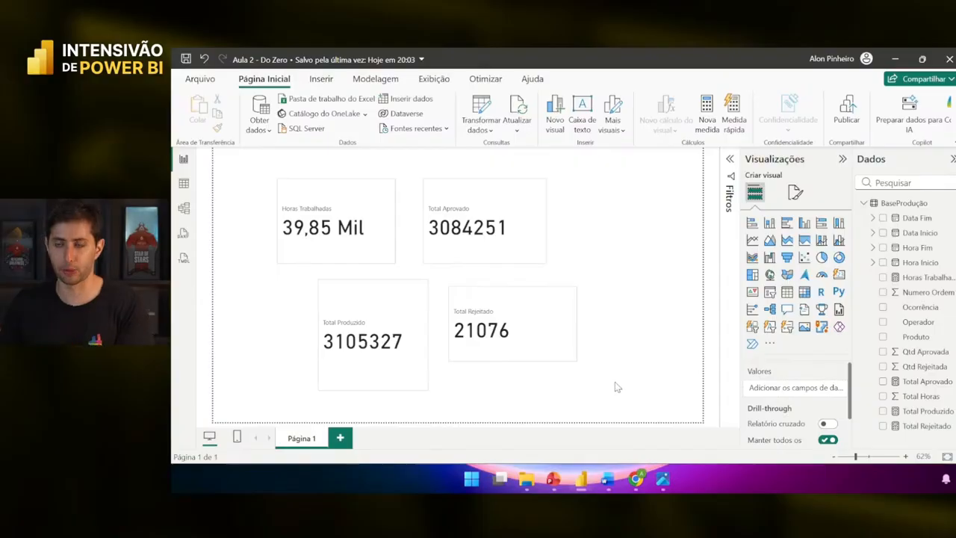
- Rearrange and check the four KPI cards on the canvas
drag(622, 343, 686, 394)
drag(627, 361, 611, 372)
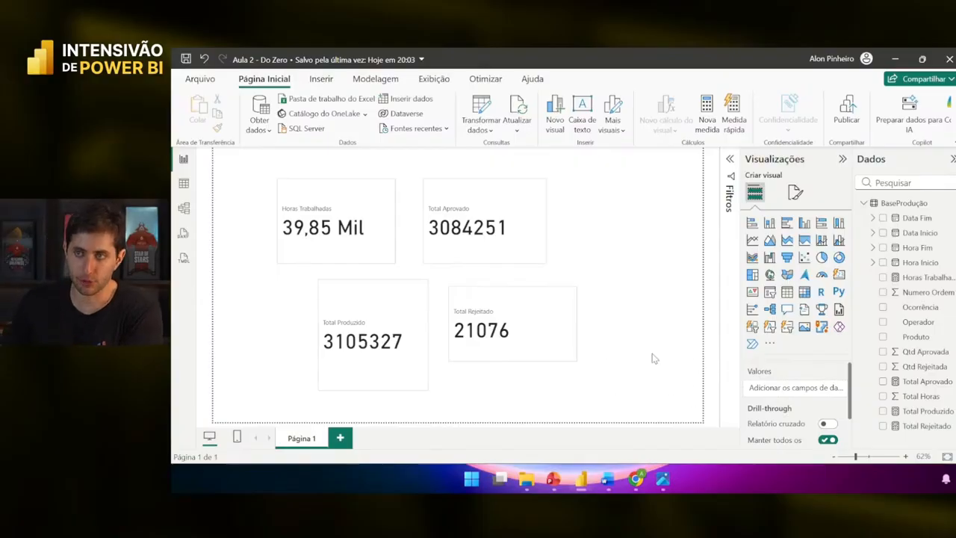
click(529, 306)
click(321, 239)
click(373, 299)
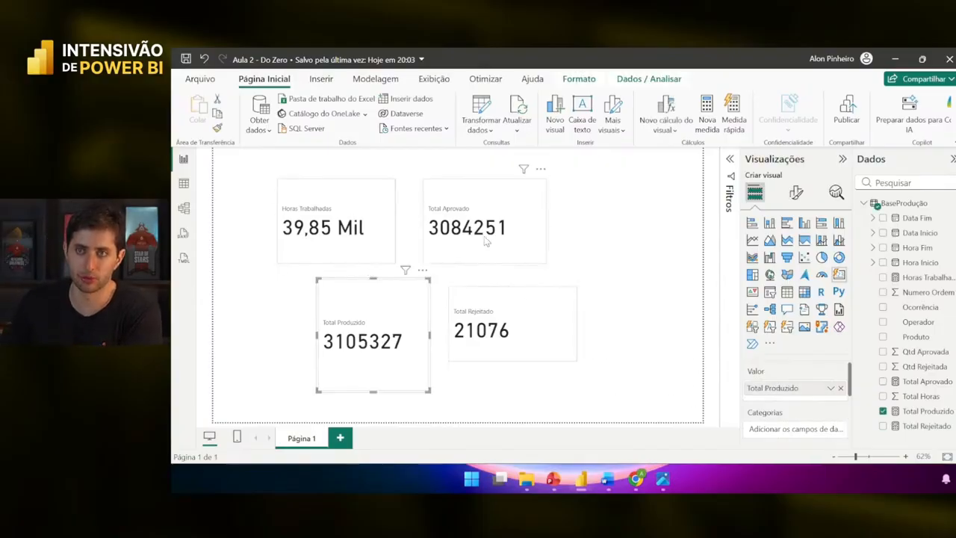
click(541, 231)
click(562, 228)
drag(599, 220, 626, 299)
mouse_move(616, 246)
mouse_down()
mouse_move(653, 278)
mouse_move(478, 214)
mouse_move(698, 287)
mouse_up()
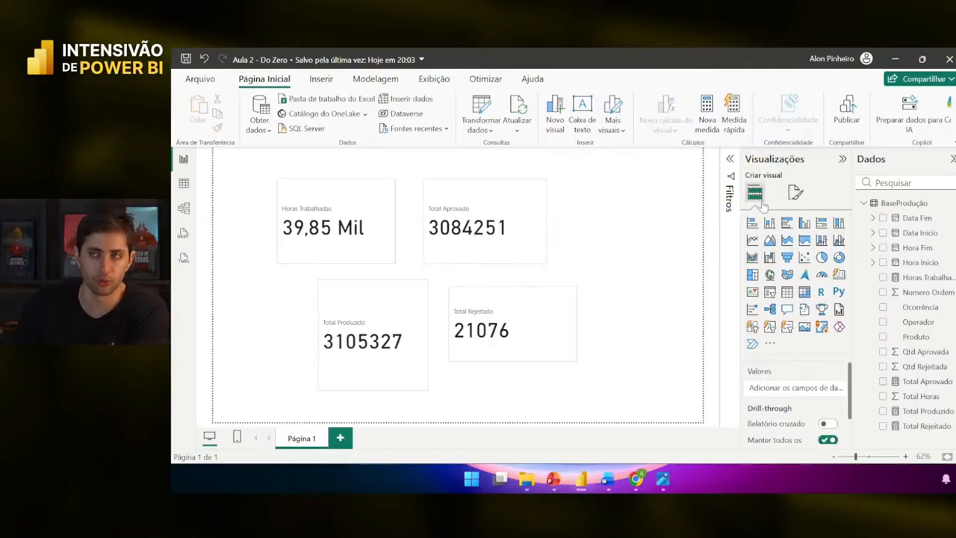
- Load Plano de Fundo Dashboard from the Aula 2 Intensivão PBI folder as canvas background
click(794, 192)
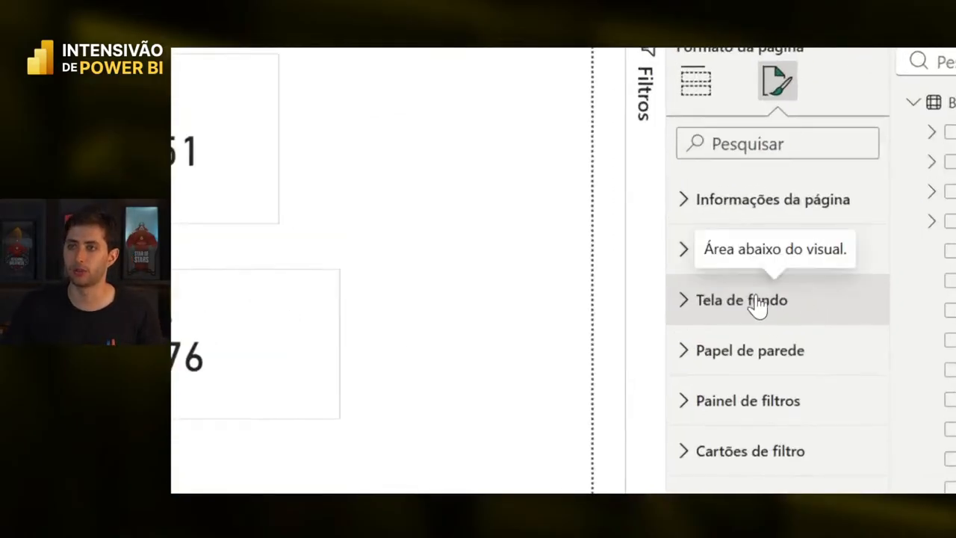
click(758, 304)
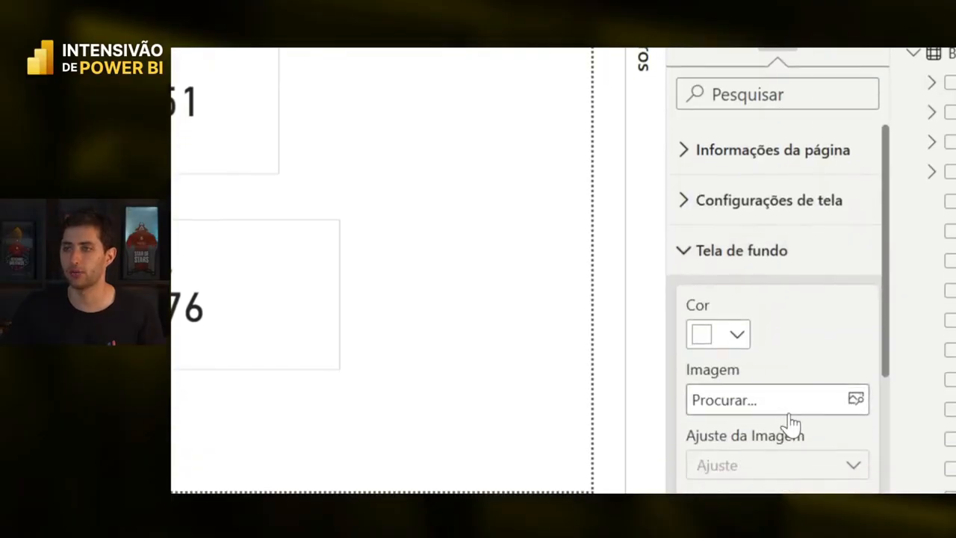
click(802, 378)
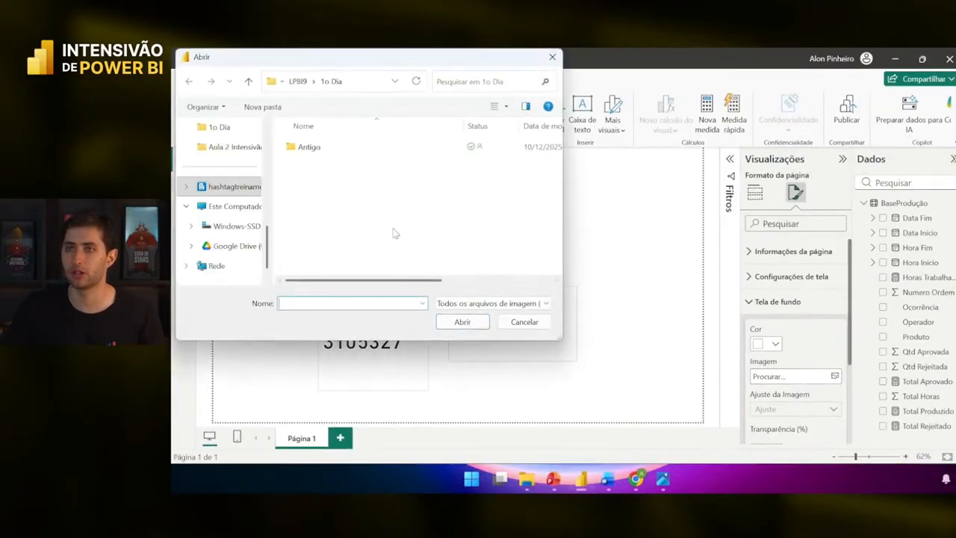
scroll(220, 194, up, 5)
click(216, 189)
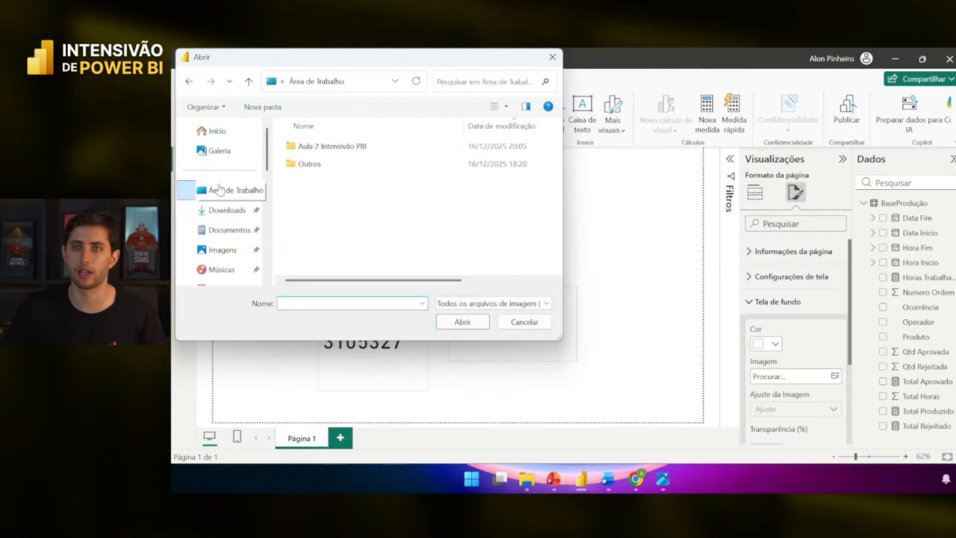
double_click(315, 147)
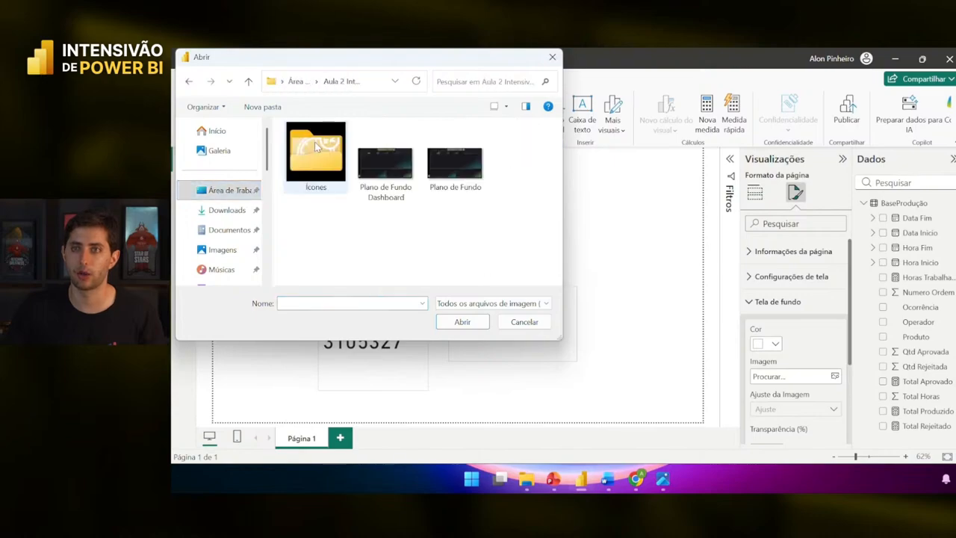
click(404, 173)
click(462, 321)
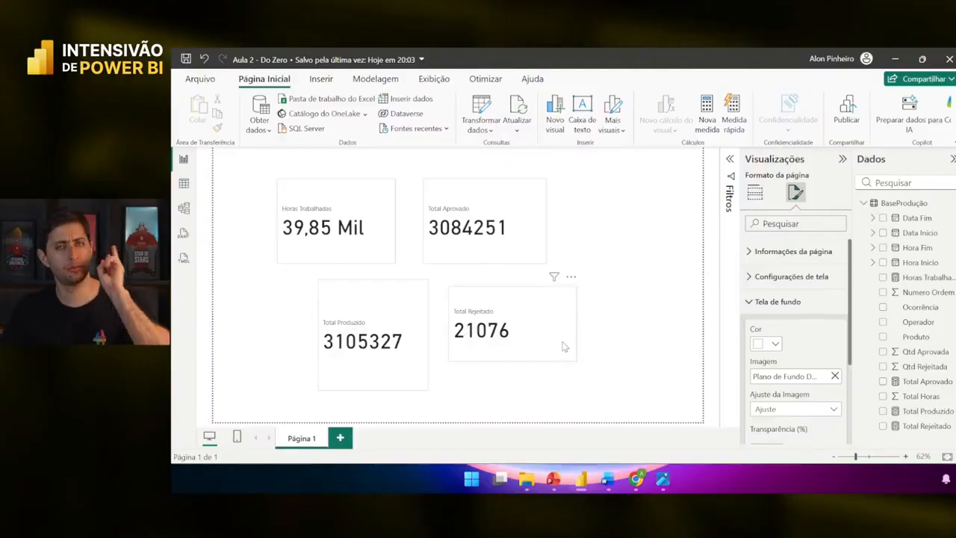
- Set the background image transparency to 0 and image fit to Alongar
scroll(804, 406, down, 2)
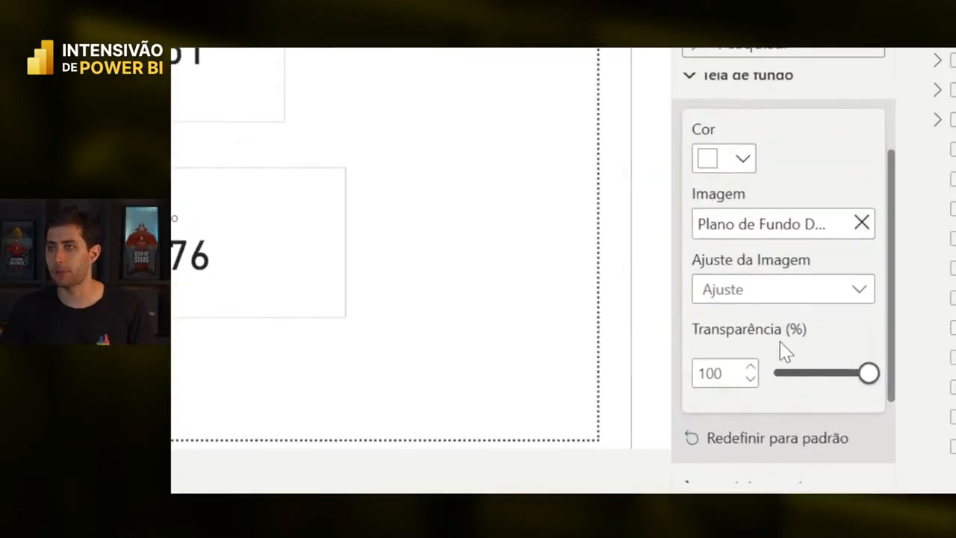
drag(864, 377, 776, 389)
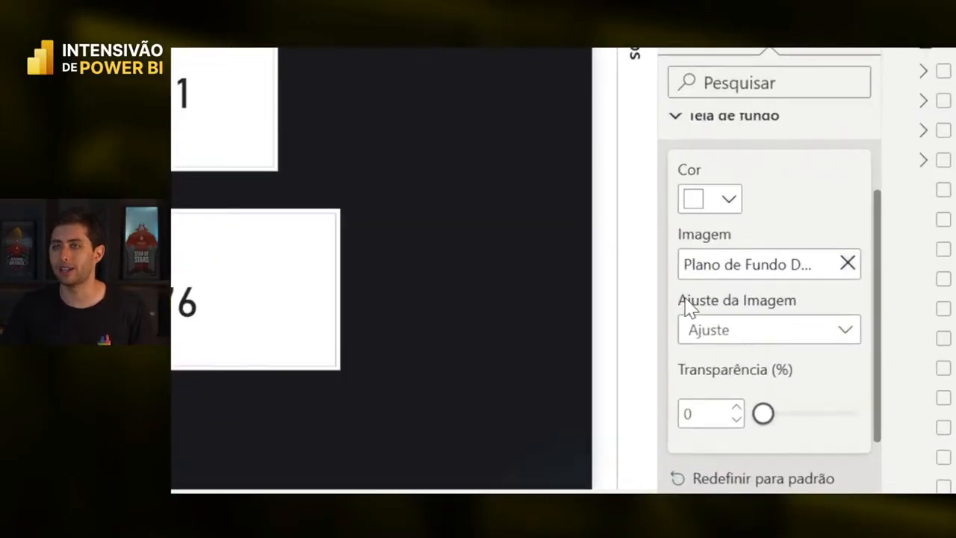
click(767, 329)
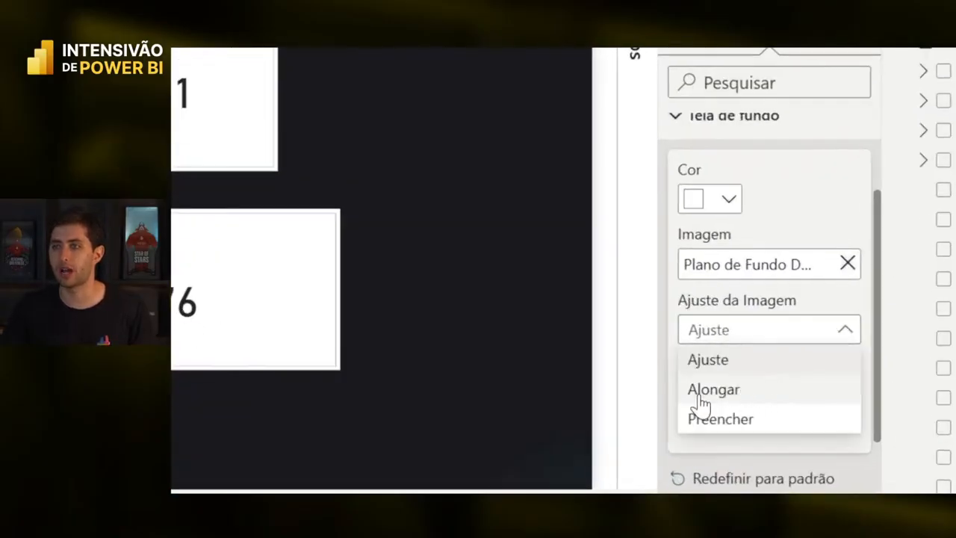
click(713, 329)
click(704, 330)
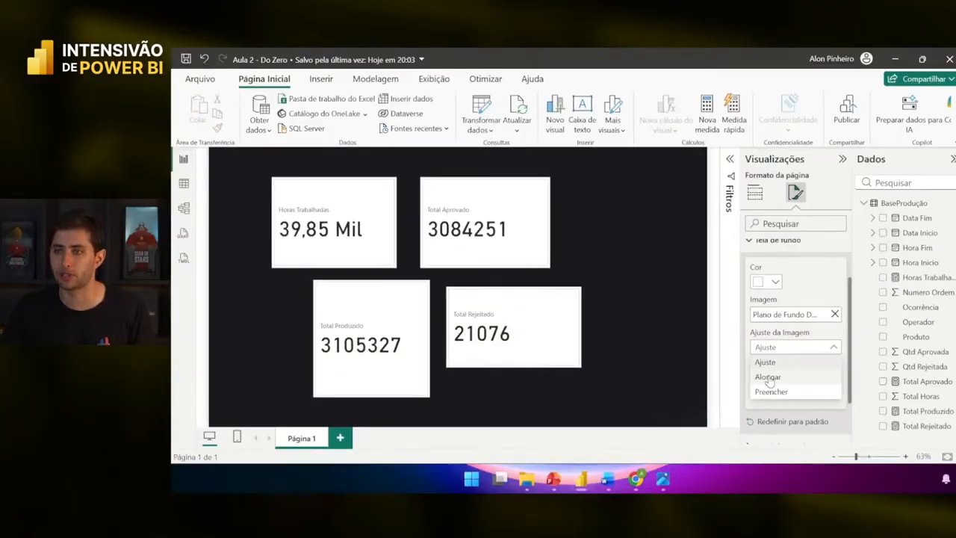
click(714, 390)
- Shift the Total Aprovado and Horas Trabalhadas cards right and down
drag(218, 150, 373, 188)
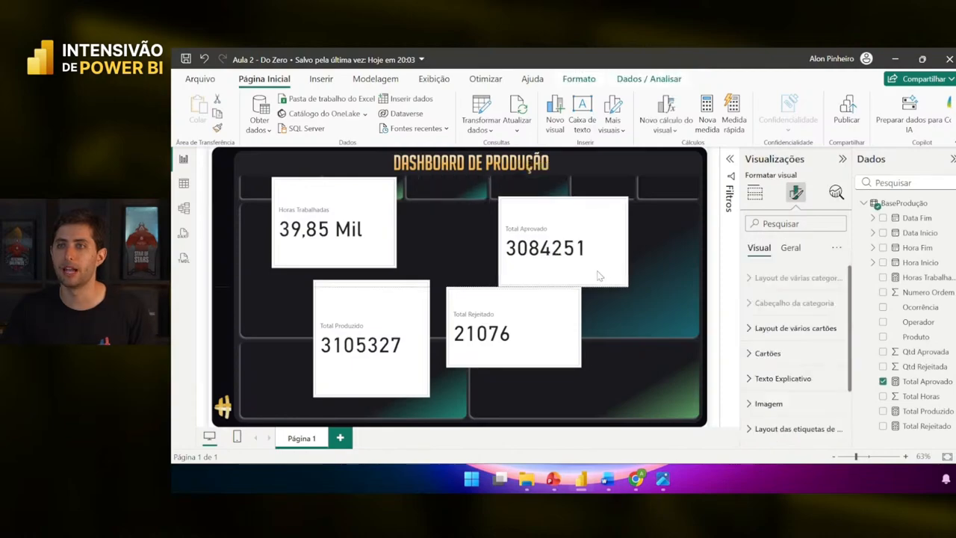
drag(336, 231, 379, 250)
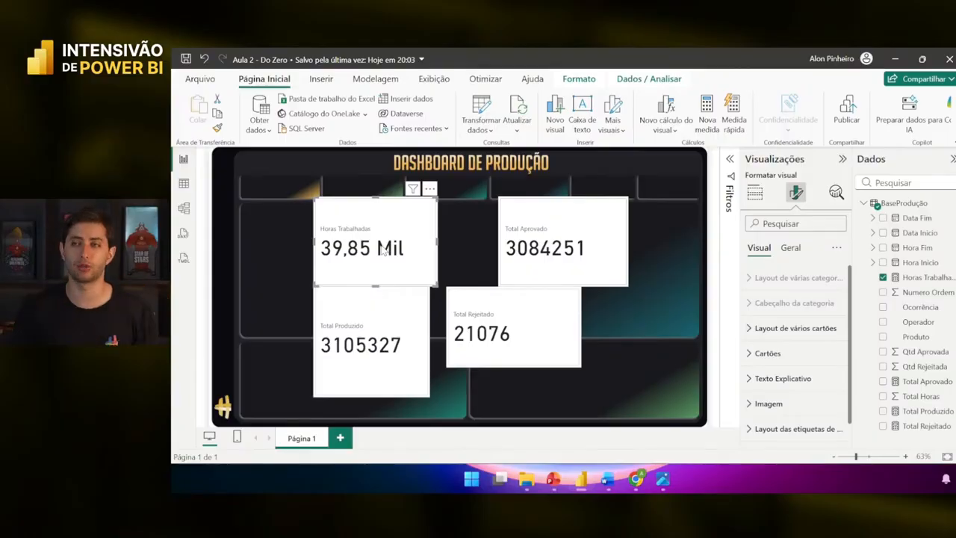
click(616, 344)
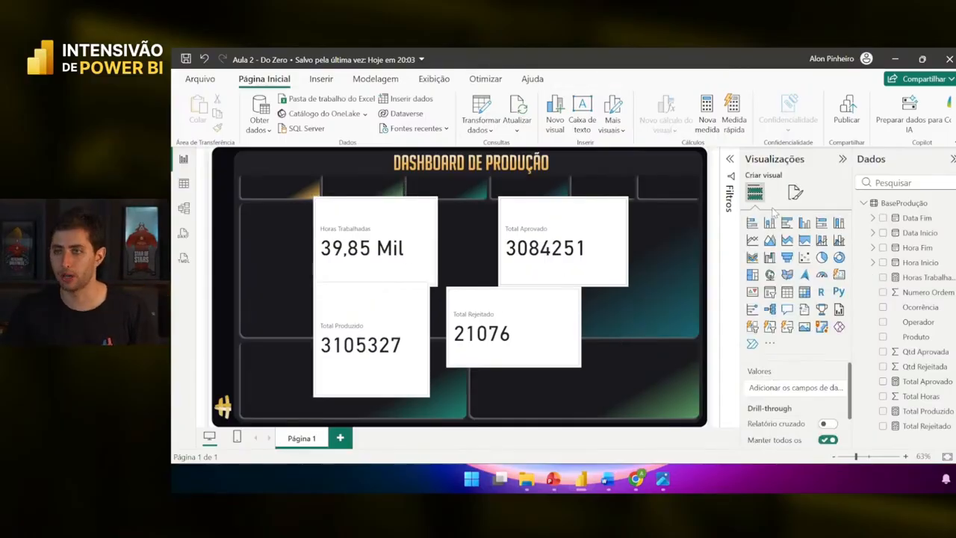
- Recheck the canvas background: transparency 0 and image fit Alongar
click(795, 193)
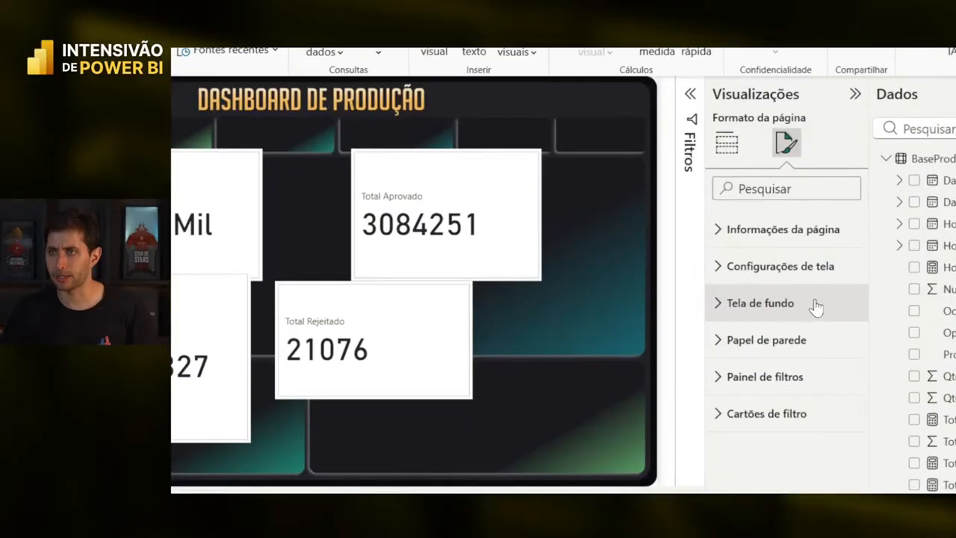
click(814, 302)
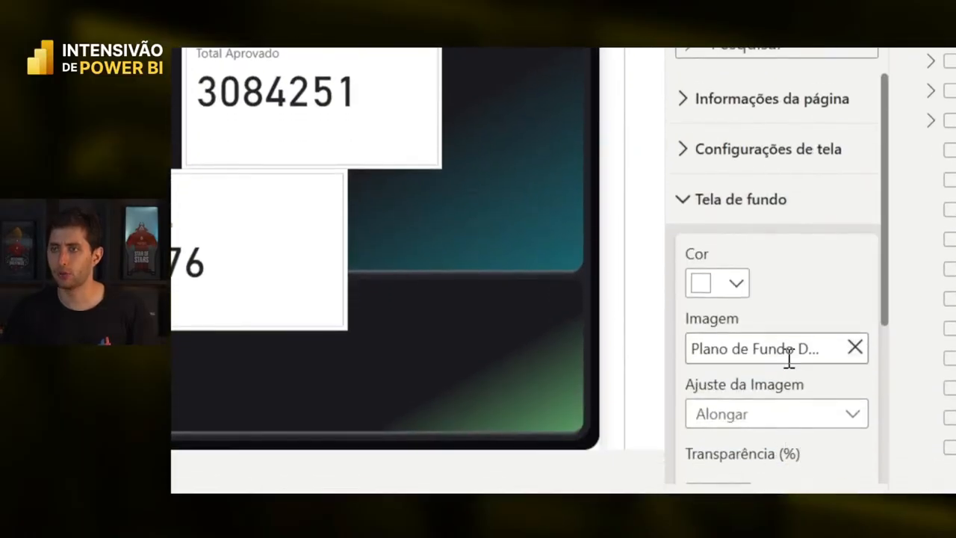
scroll(782, 403, down, 3)
drag(766, 370, 687, 371)
click(728, 297)
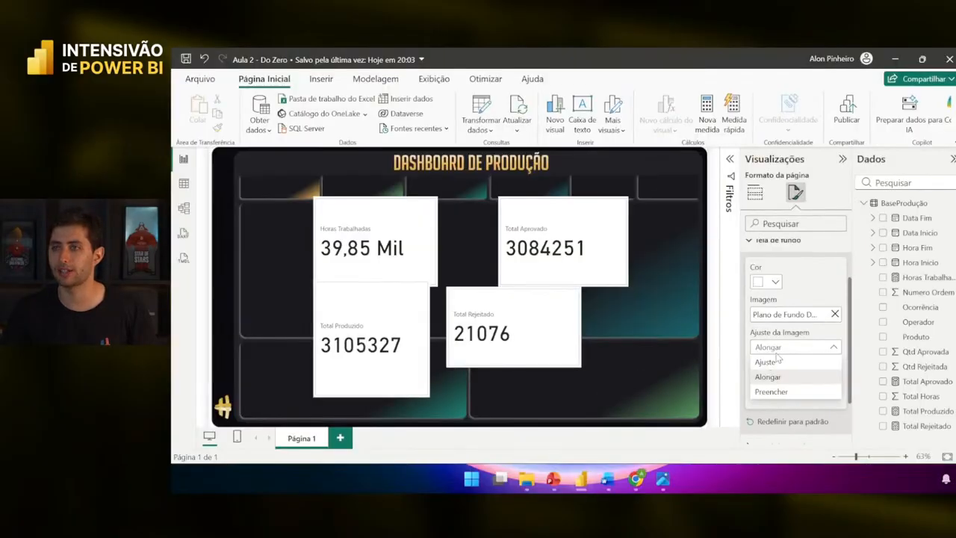
click(726, 351)
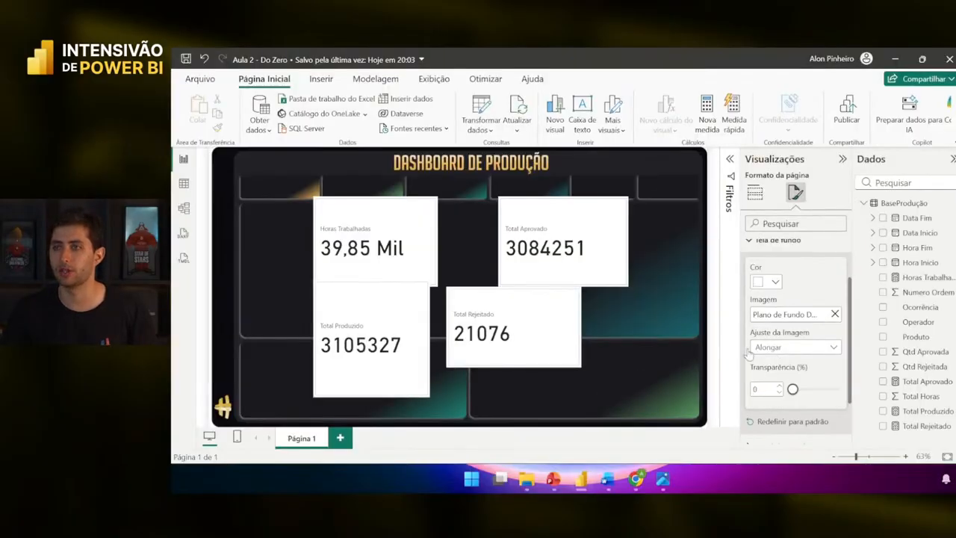
click(563, 291)
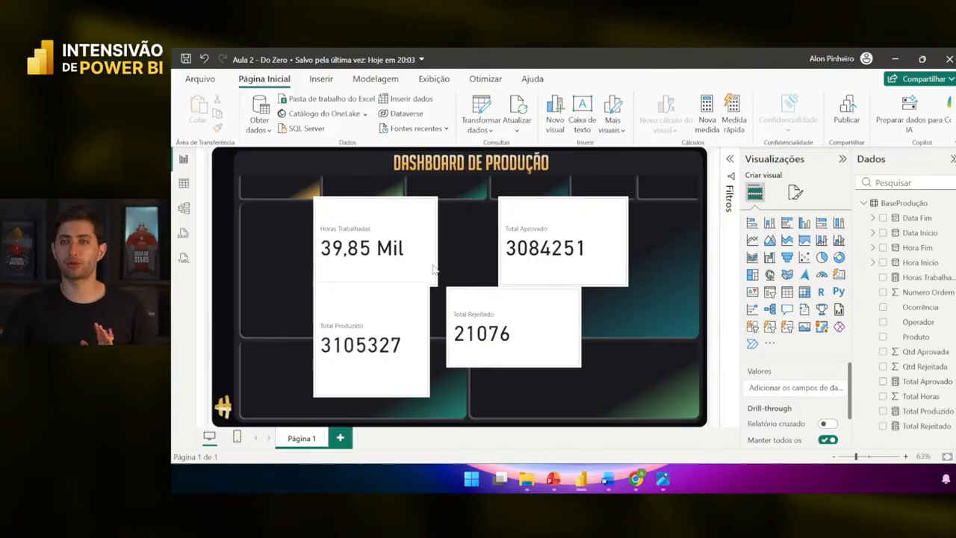
- Move the Horas Trabalhadas card up beneath the DASHBOARD DE PRODUÇÃO title
drag(395, 249, 446, 232)
click(312, 234)
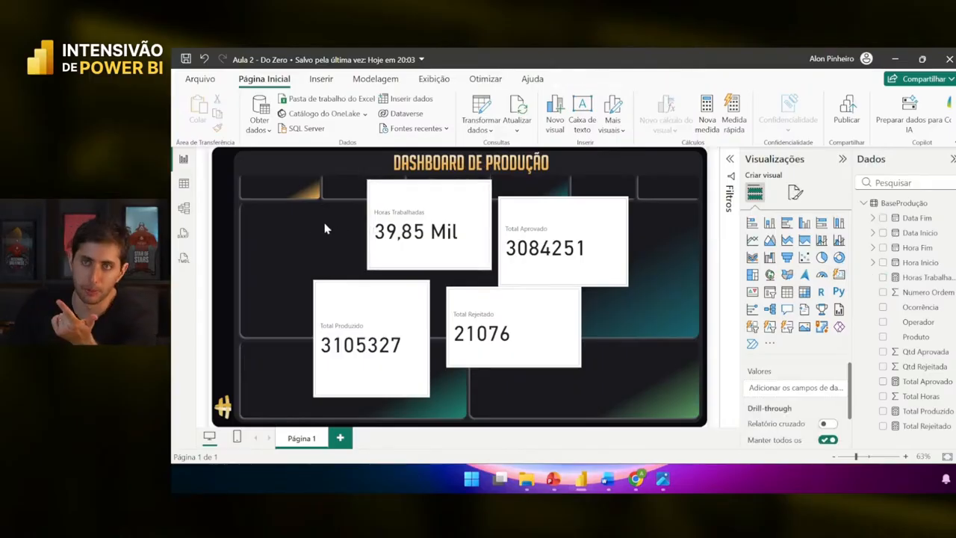
drag(411, 251, 378, 244)
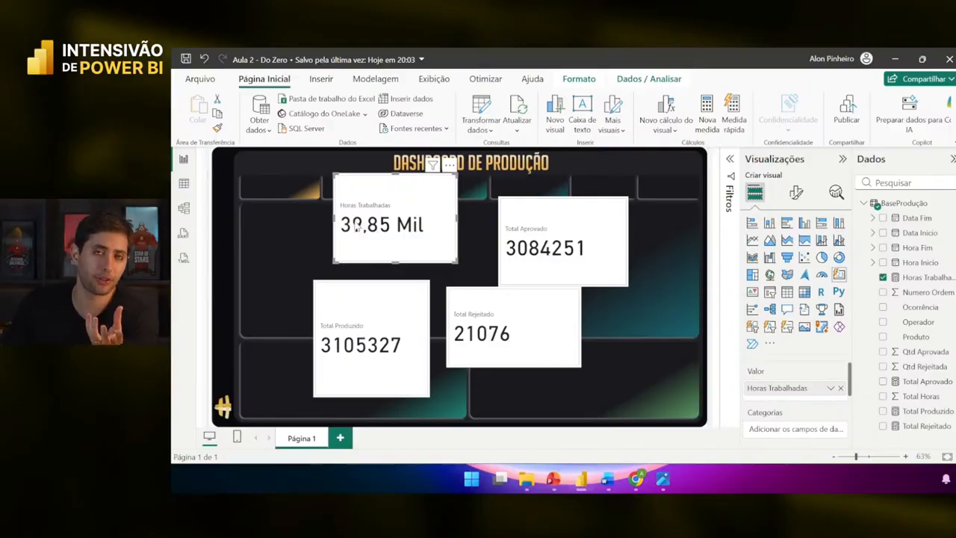
- Rearrange the cards, placing Total Aprovado top-left with Total Rejeitado beside it
click(304, 234)
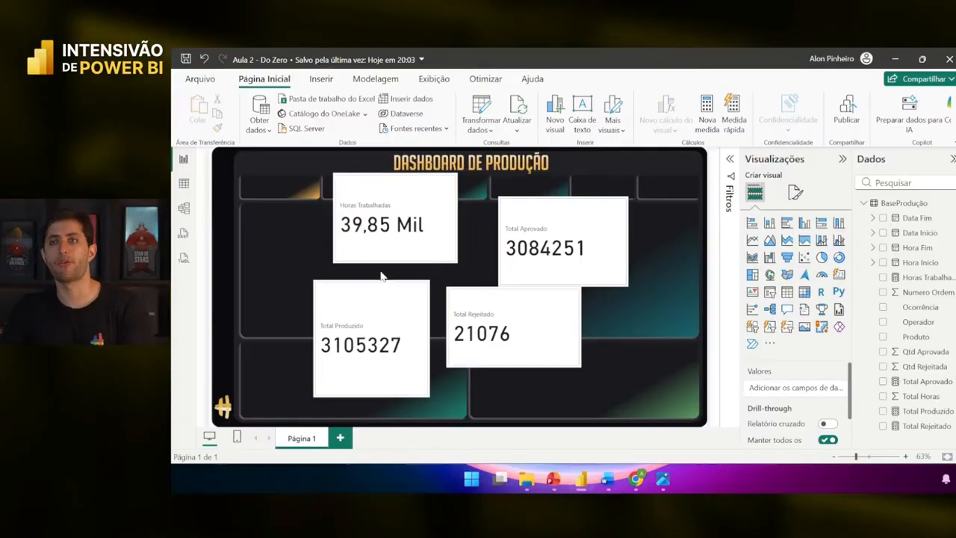
click(383, 245)
mouse_move(384, 246)
mouse_down()
mouse_move(399, 247)
mouse_move(369, 233)
mouse_move(387, 238)
mouse_up()
click(390, 261)
click(385, 224)
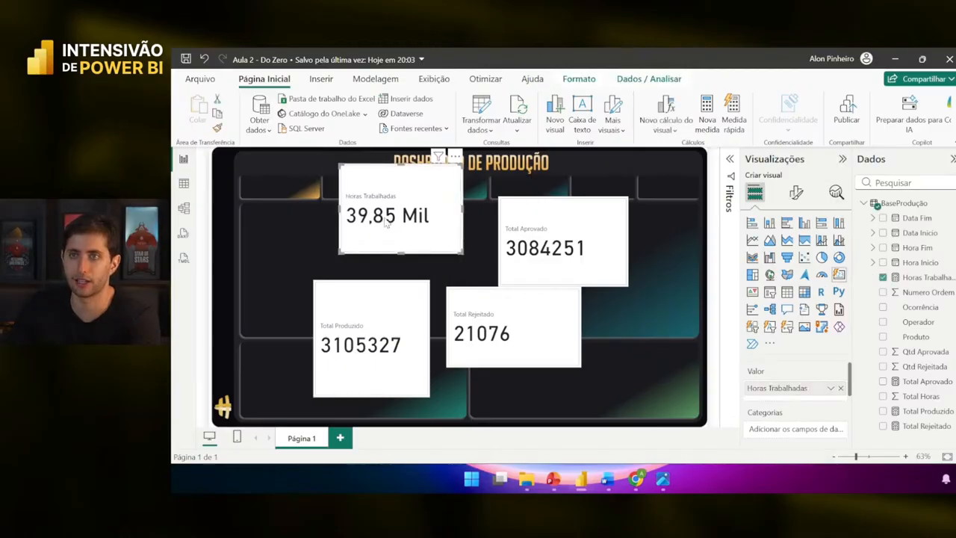
mouse_move(393, 328)
mouse_down()
mouse_move(360, 289)
mouse_move(402, 345)
mouse_up()
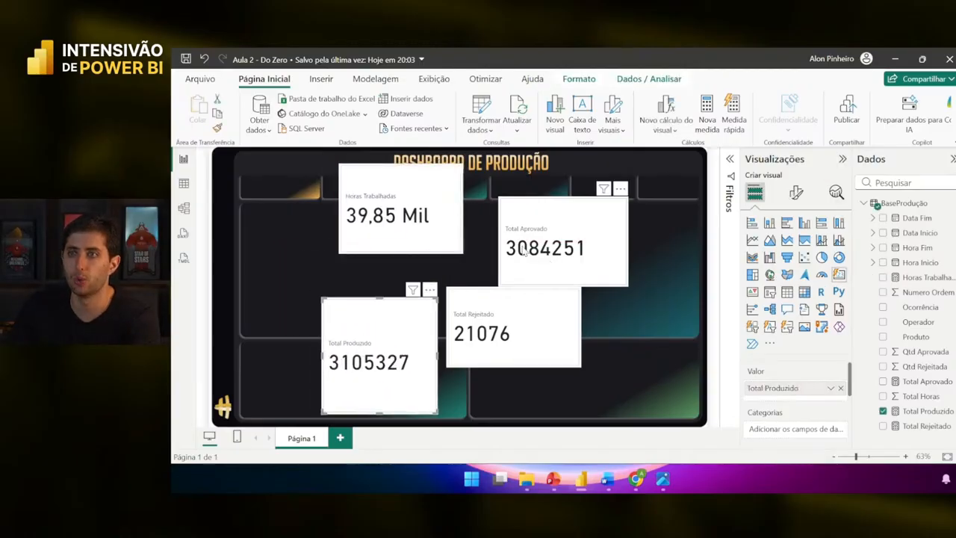
drag(551, 258, 315, 220)
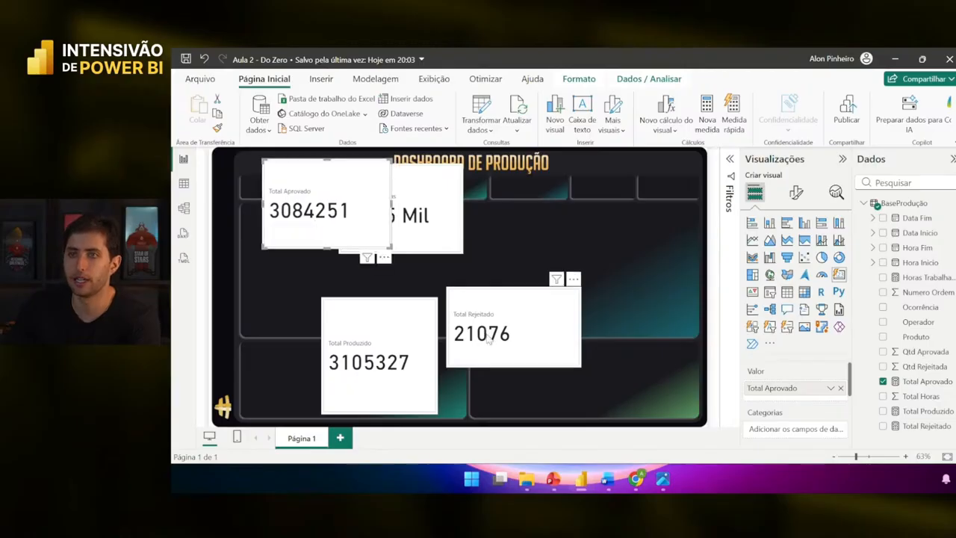
drag(493, 343, 379, 281)
- Delete the Horas Trabalhadas and Total Produzido cards, then select Total Aprovado
drag(423, 202, 599, 253)
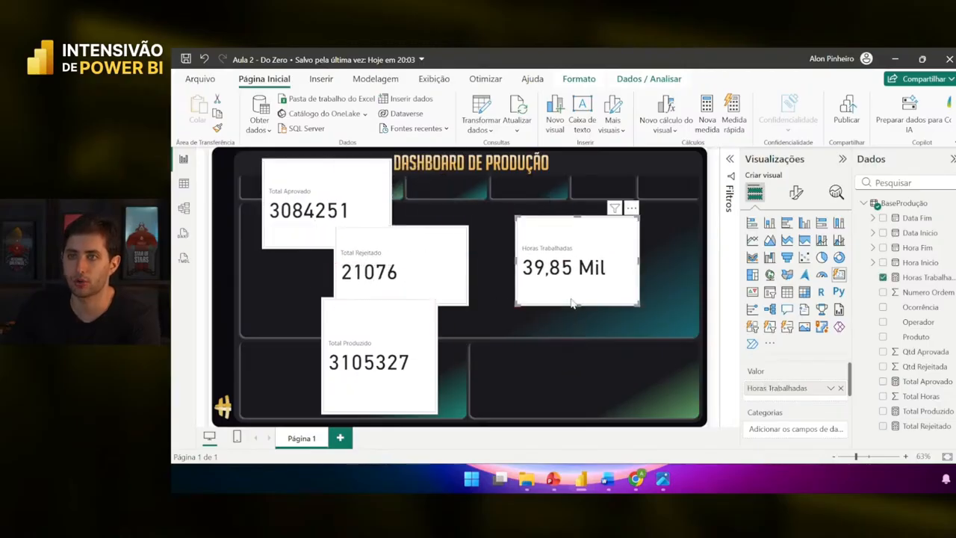
key(Delete)
click(379, 362)
key(Delete)
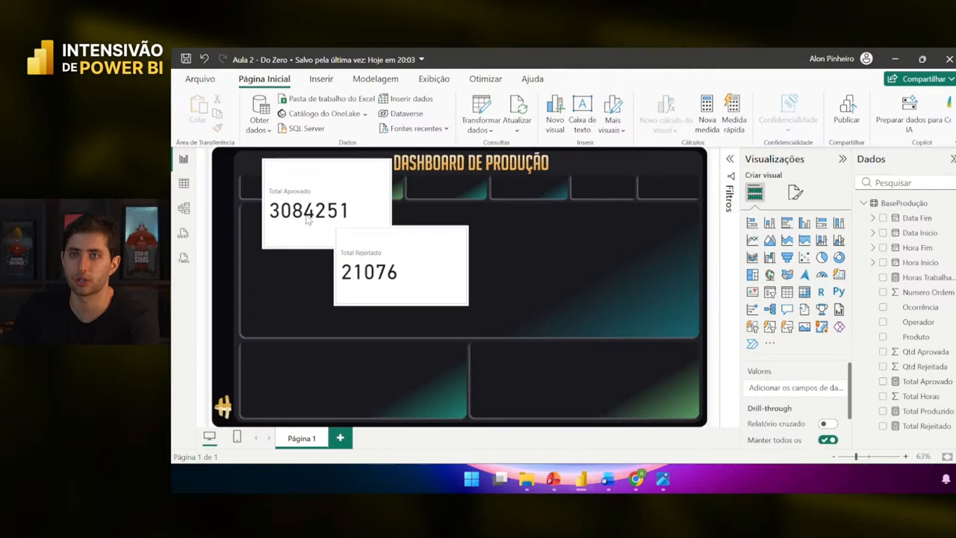
click(307, 221)
right_click(378, 262)
click(314, 216)
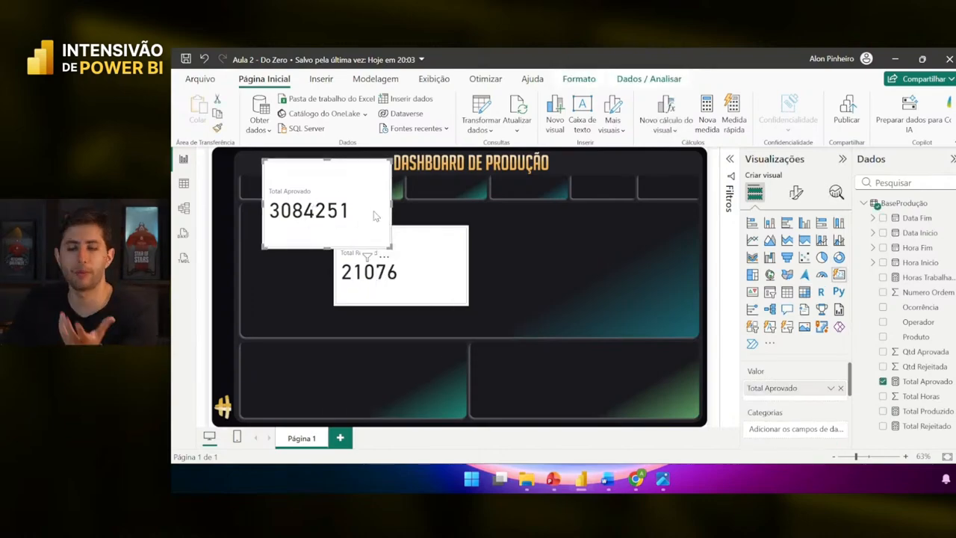
- Turn off the Total Aprovado card's border and inner background under Visual
click(796, 194)
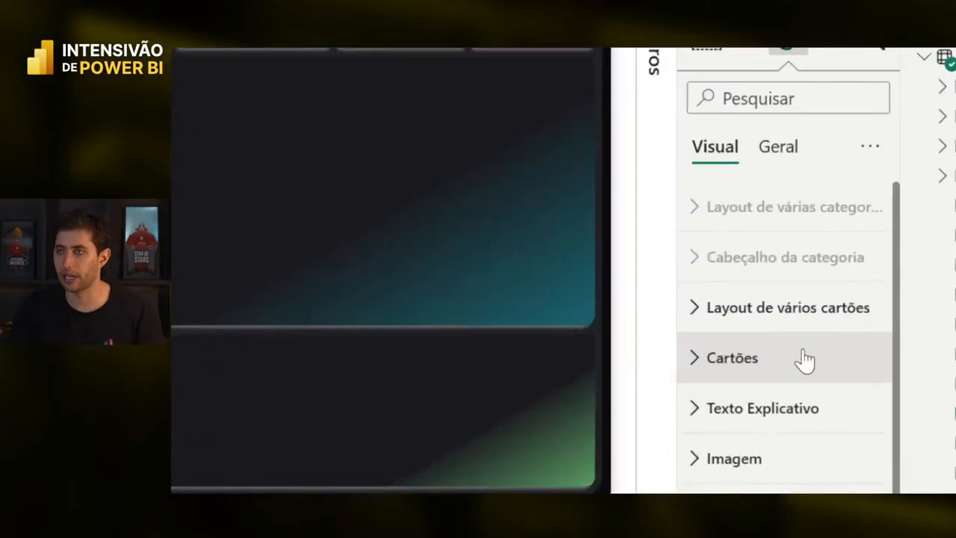
click(804, 354)
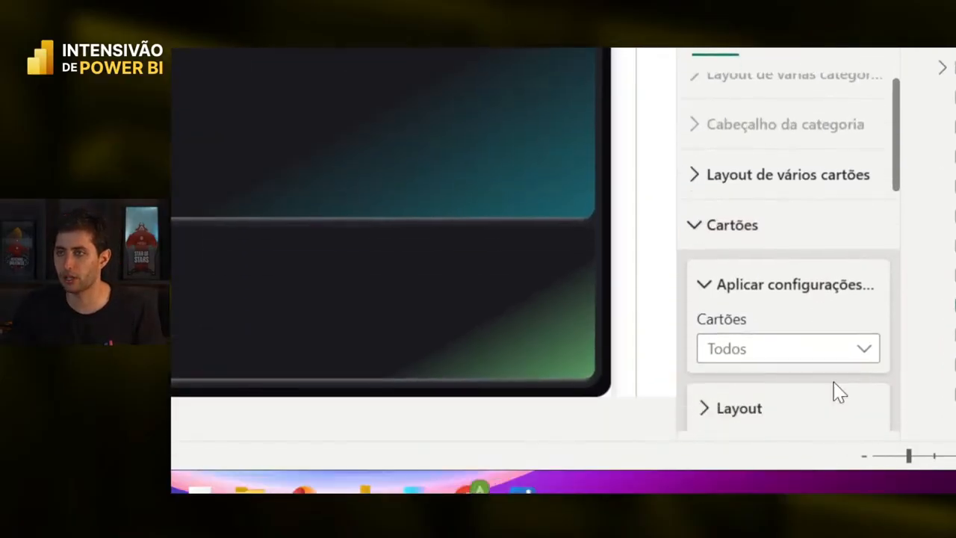
scroll(837, 384, down, 3)
scroll(836, 382, down, 3)
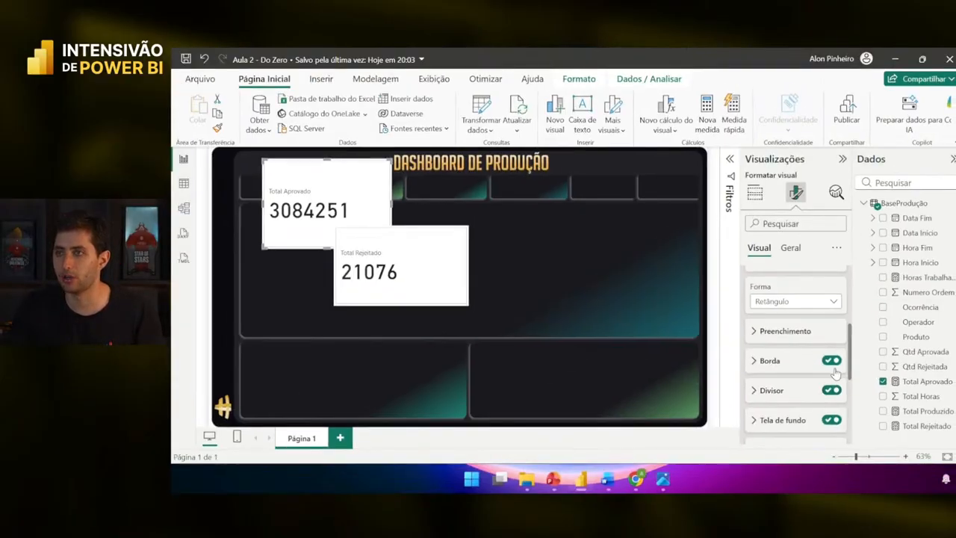
click(830, 361)
click(831, 419)
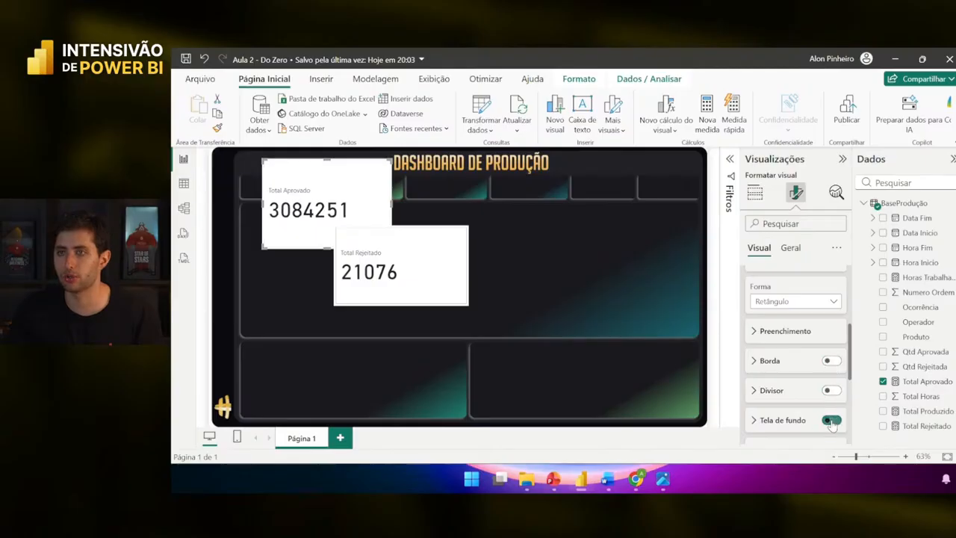
scroll(832, 422, down, 1)
scroll(825, 380, up, 4)
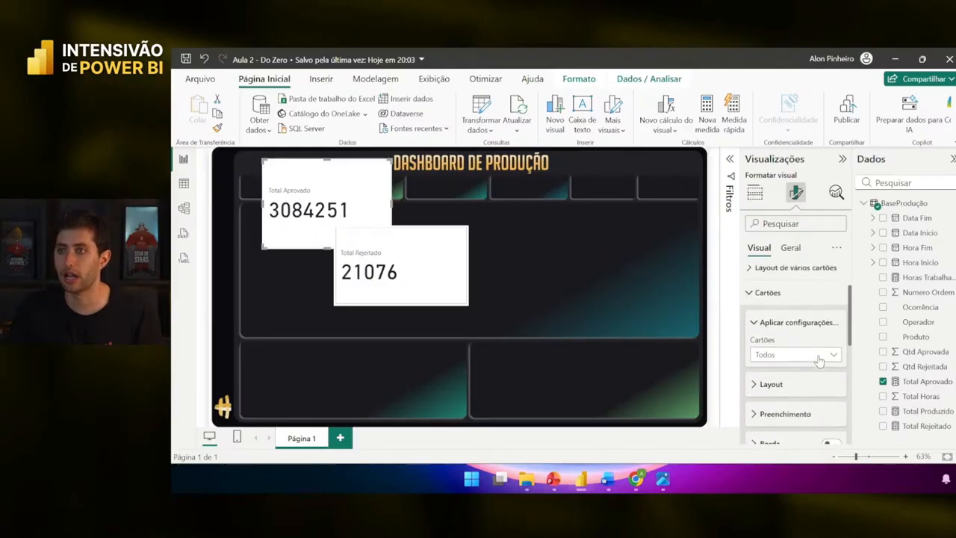
scroll(788, 344, down, 4)
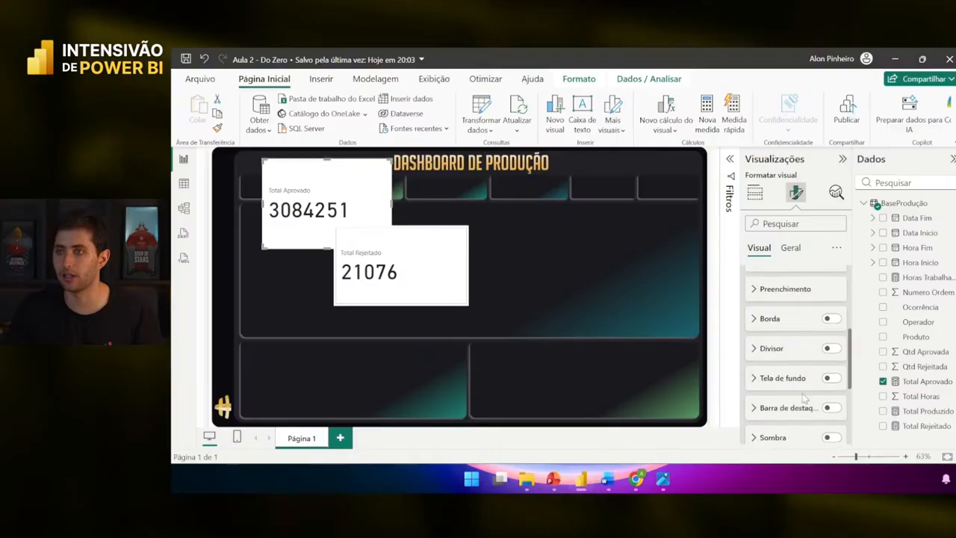
- Under Geral > Efeitos, switch the card's Tela de fundo off
click(791, 252)
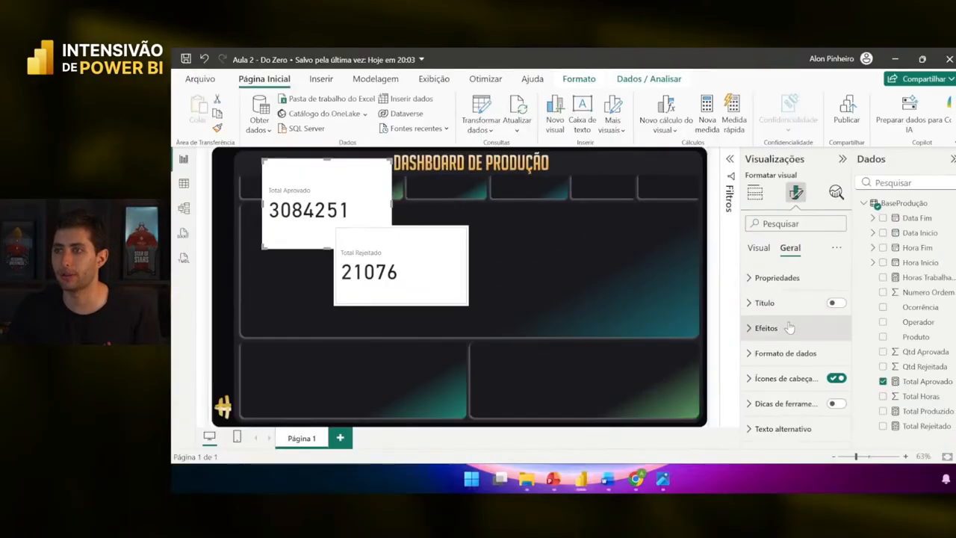
click(761, 409)
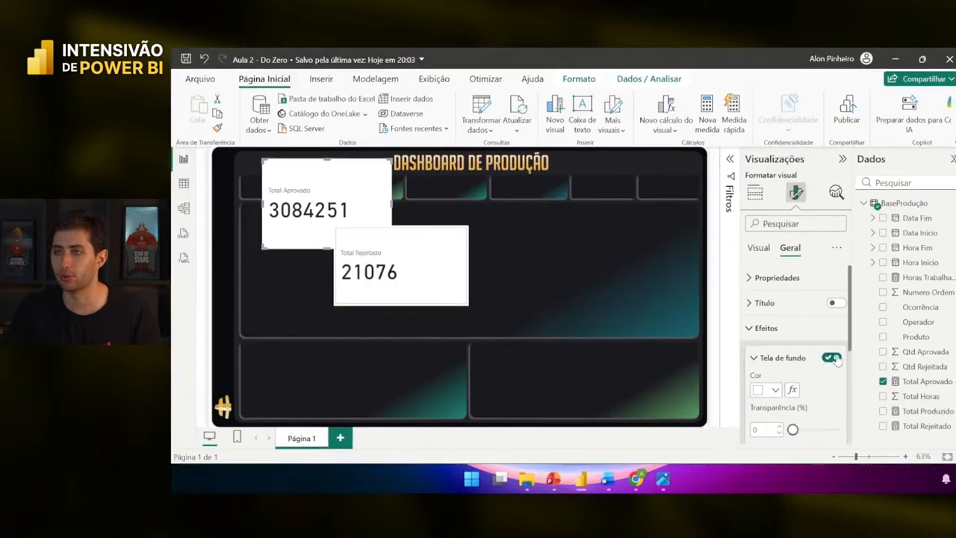
click(831, 358)
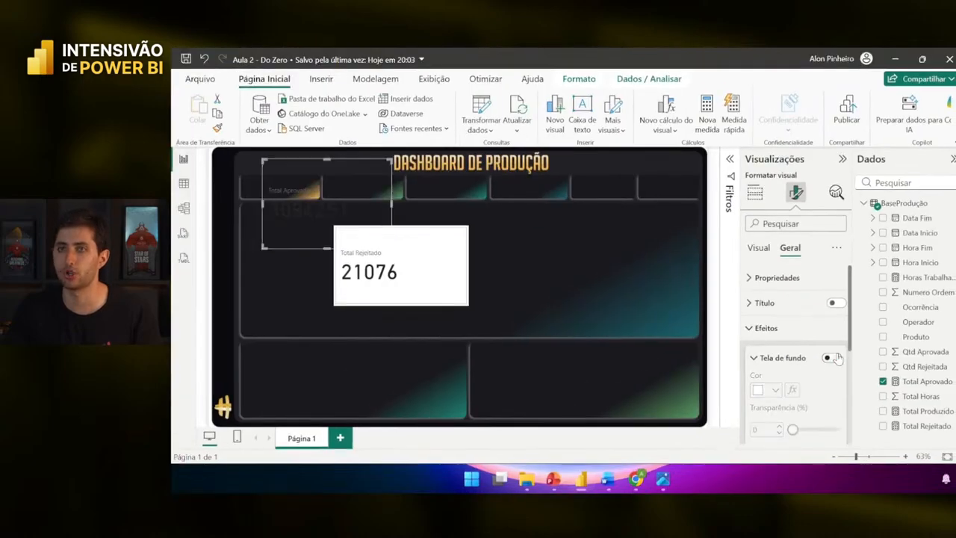
click(831, 358)
click(833, 357)
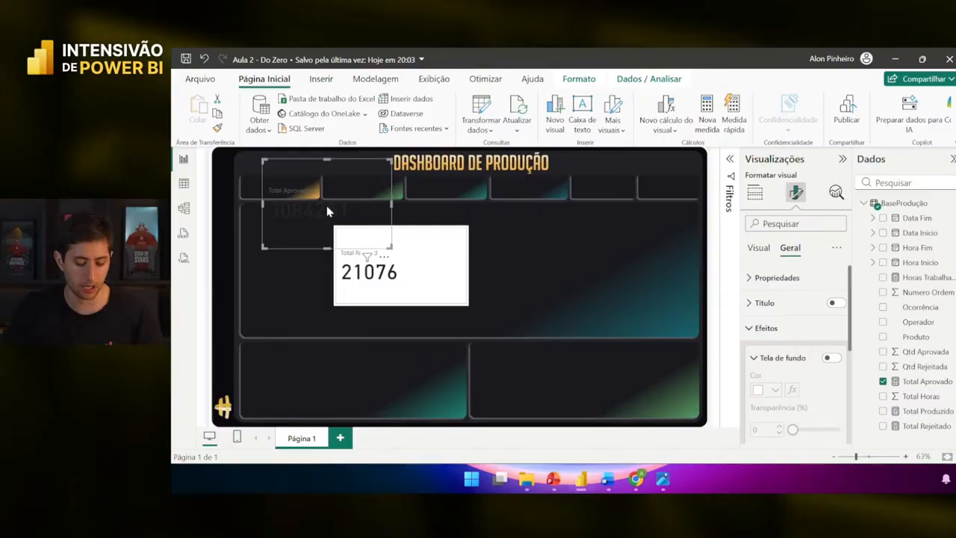
- Nudge the Total Aprovado card down-left and make its value text white
drag(326, 205, 308, 233)
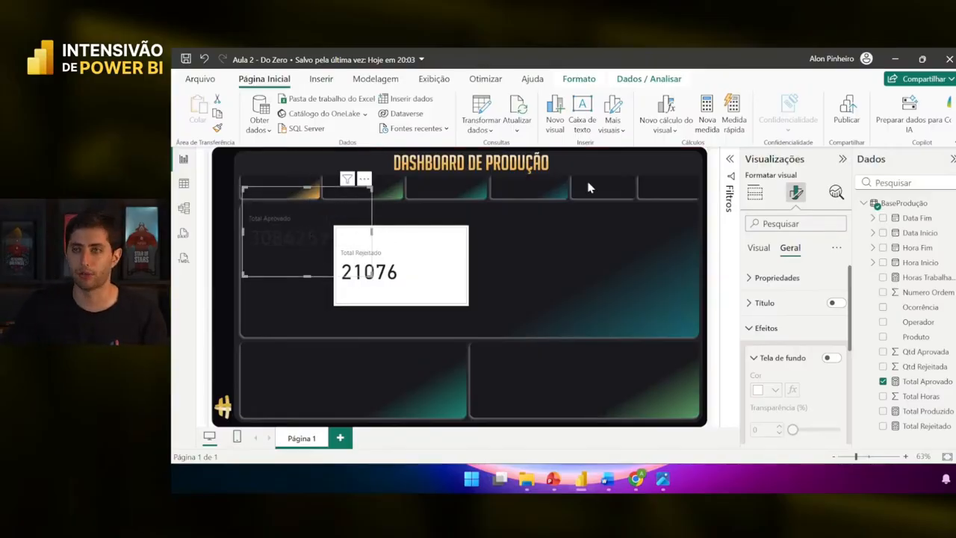
click(759, 247)
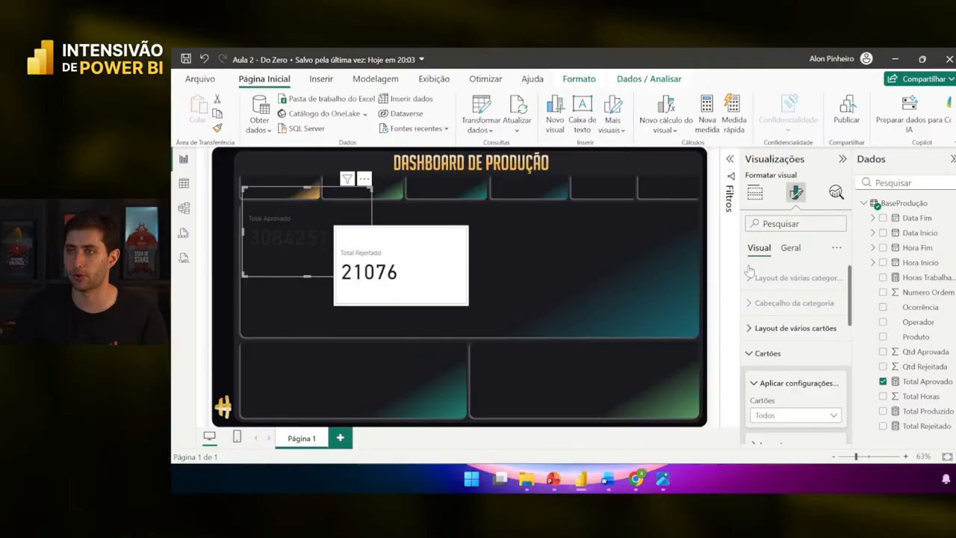
click(789, 351)
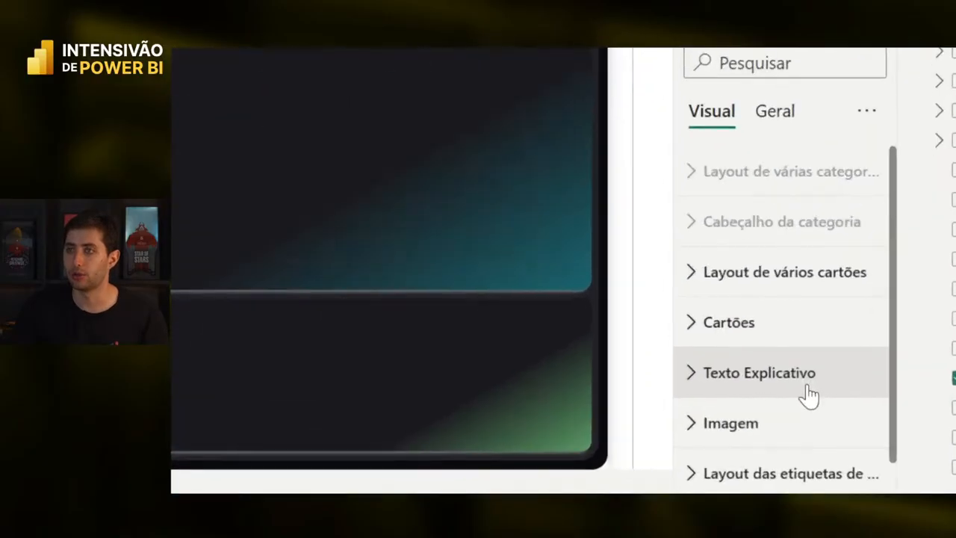
click(805, 379)
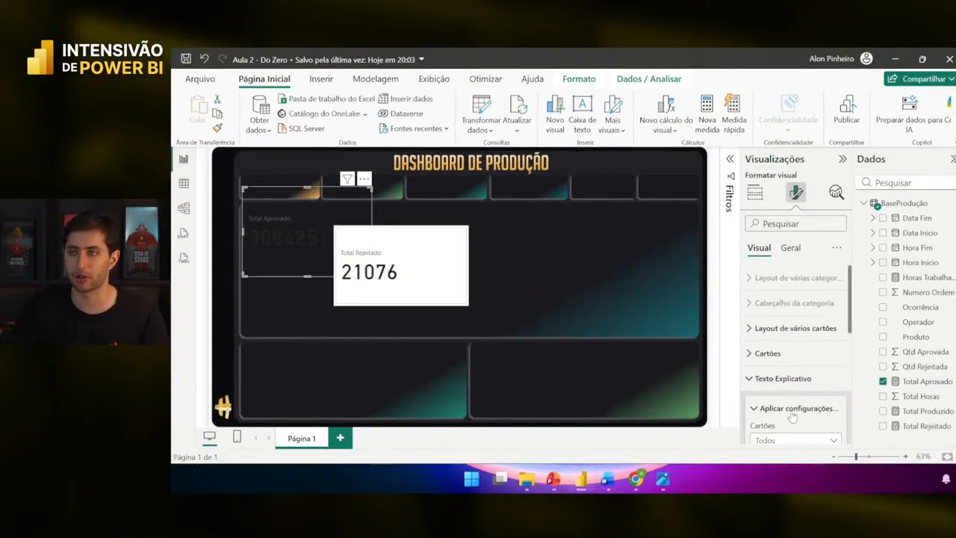
scroll(788, 411, down, 5)
click(769, 344)
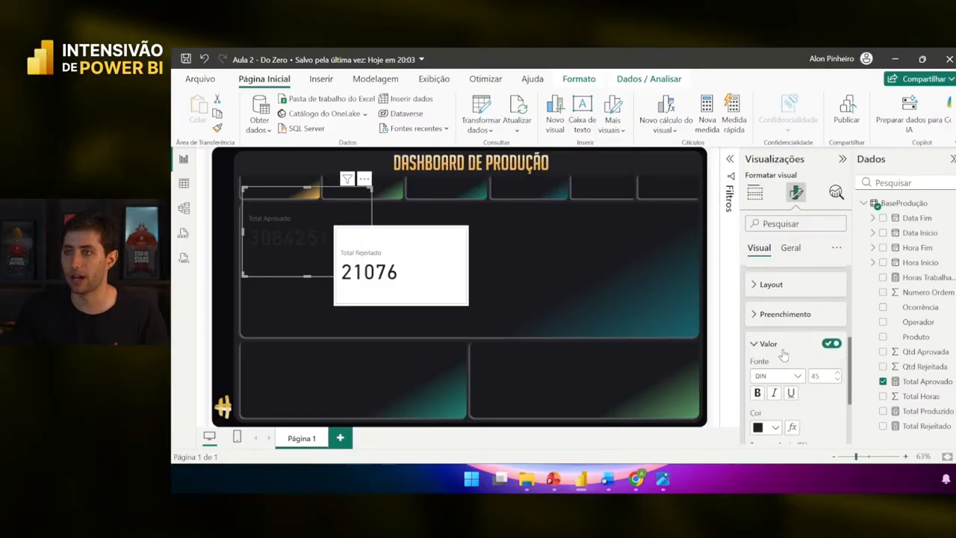
scroll(784, 359, down, 2)
click(769, 365)
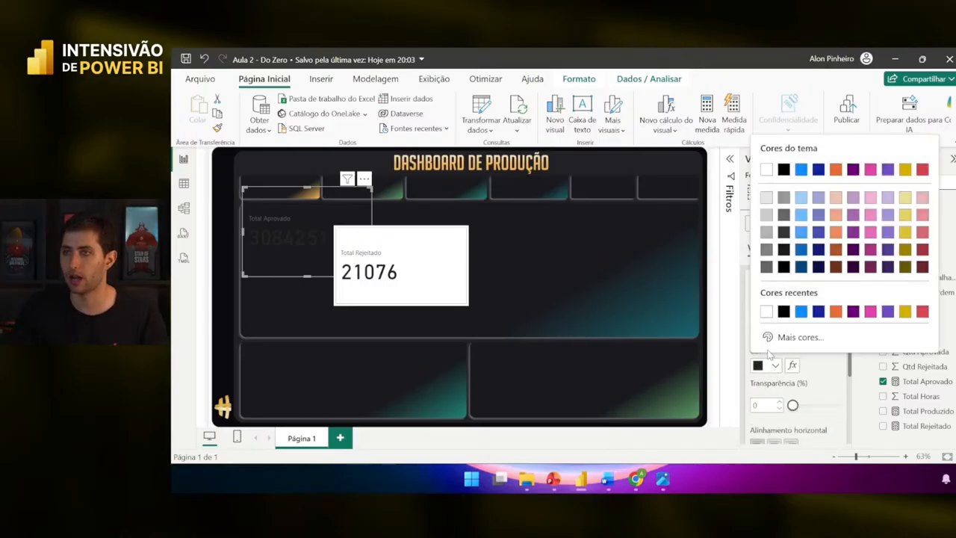
click(766, 171)
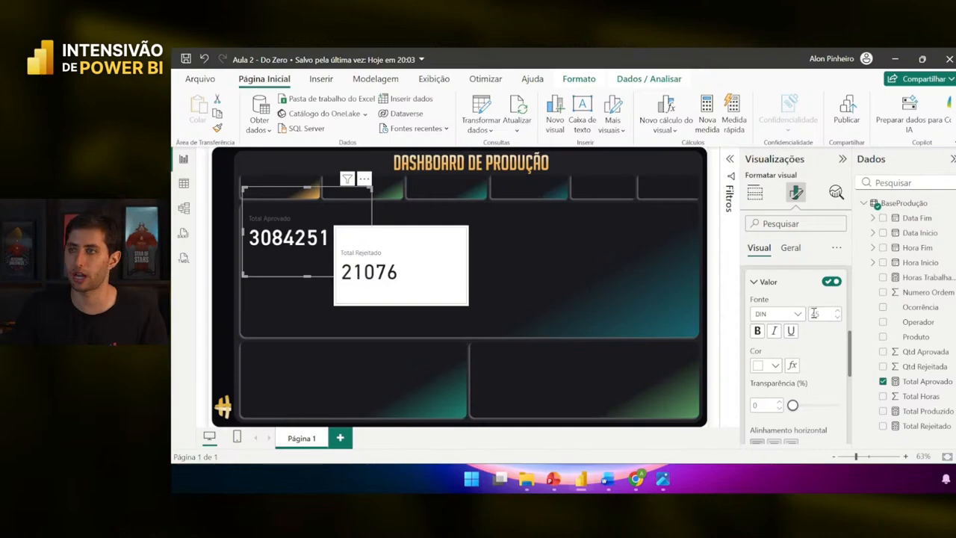
- Set the Total Aprovado label colour to white
click(782, 289)
scroll(782, 293, down, 1)
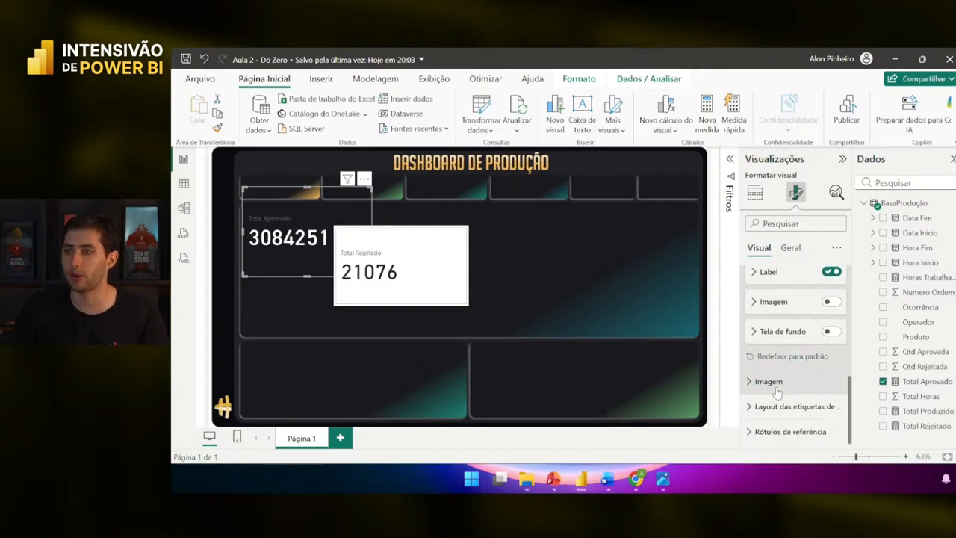
scroll(782, 293, up, 1)
click(780, 335)
scroll(784, 340, down, 1)
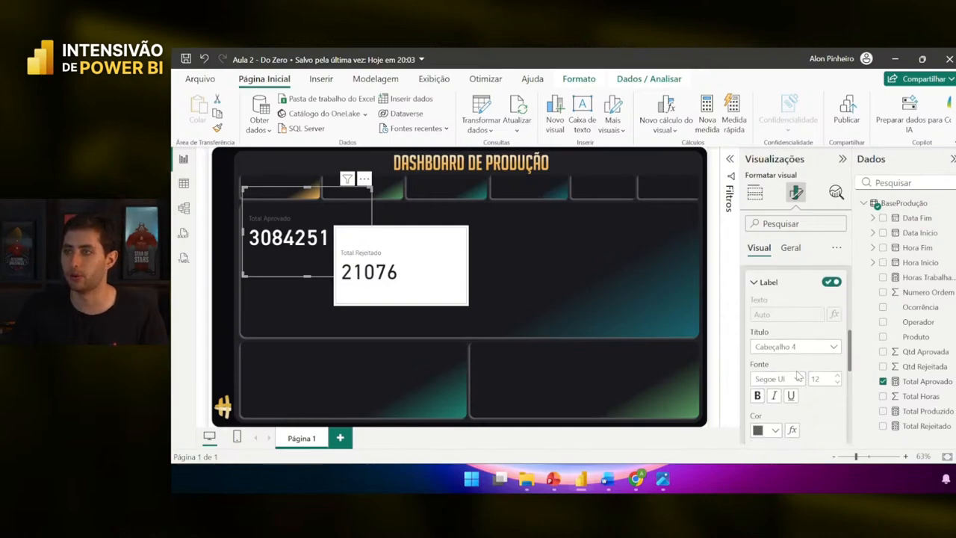
click(775, 419)
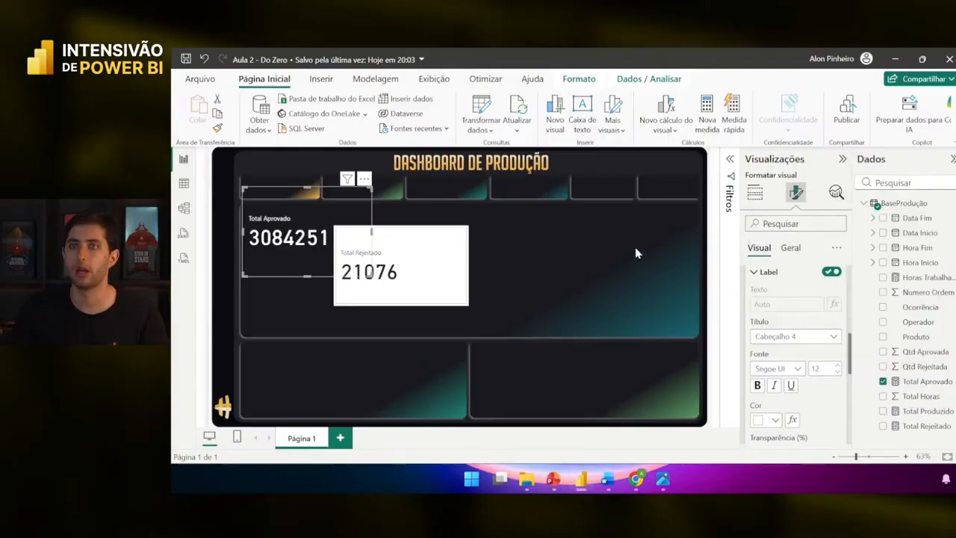
click(763, 223)
- Move and shrink the Total Aprovado card and reduce its value font size four steps
drag(299, 238, 307, 198)
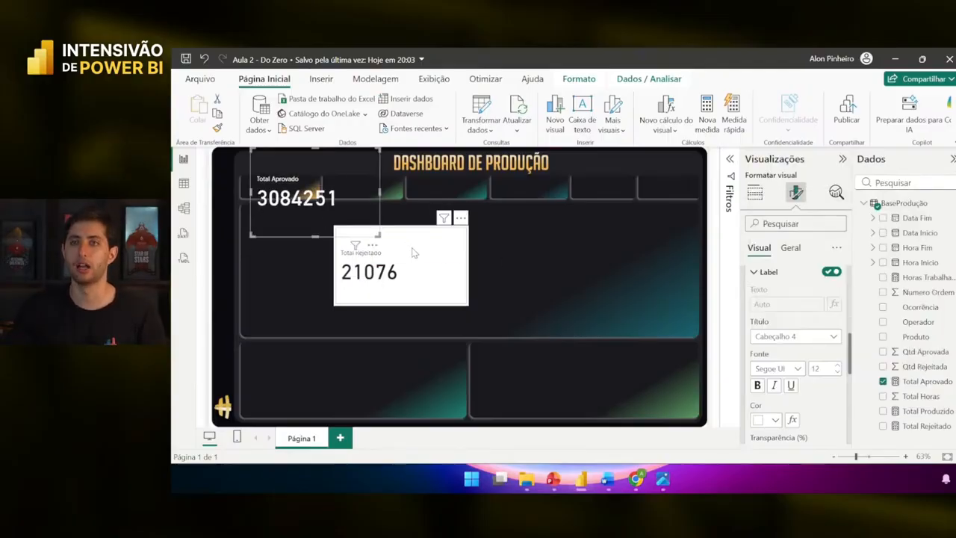
drag(378, 234, 357, 222)
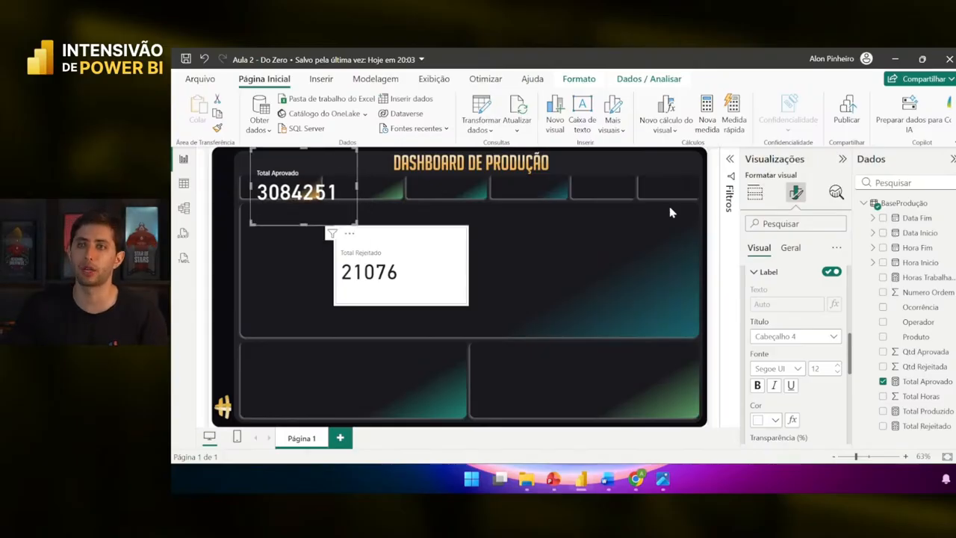
scroll(796, 331, up, 1)
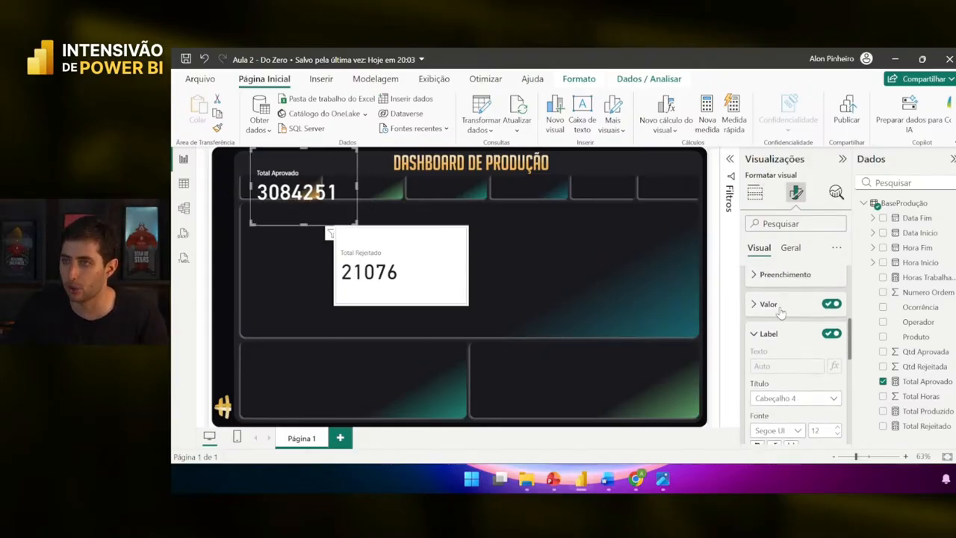
click(777, 306)
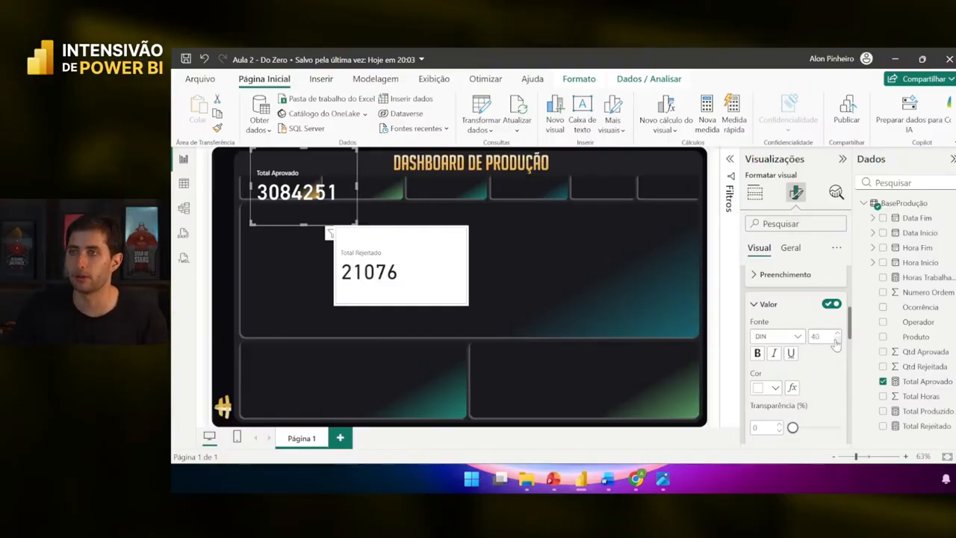
click(835, 339)
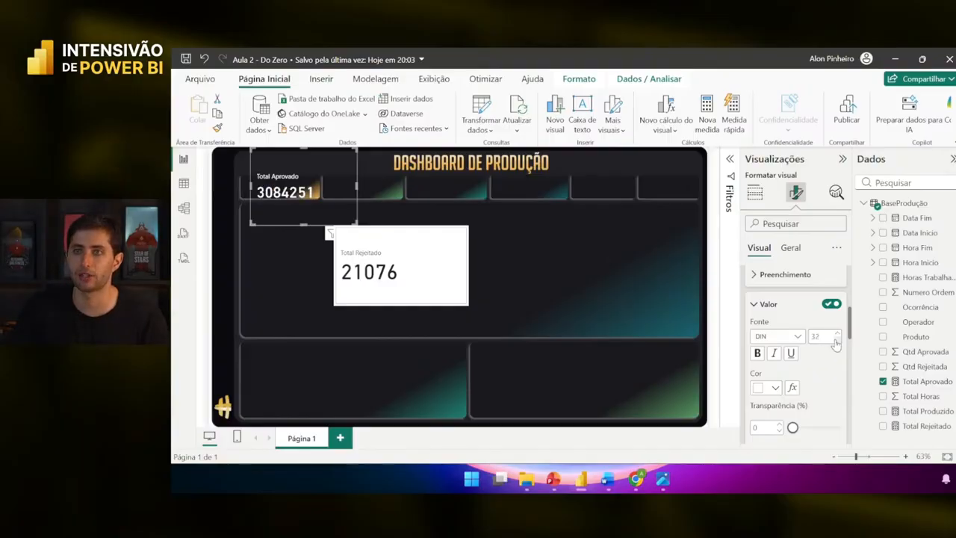
click(836, 340)
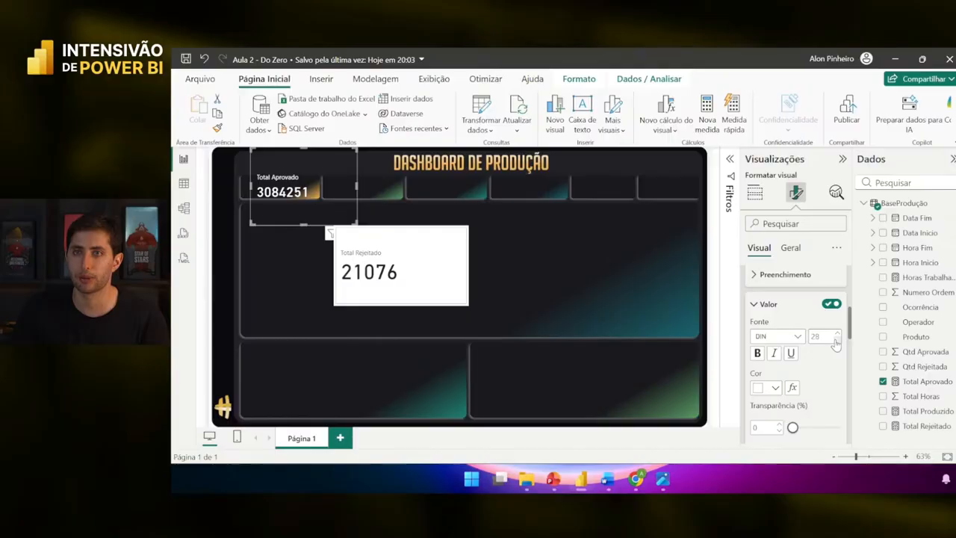
click(835, 340)
click(835, 340)
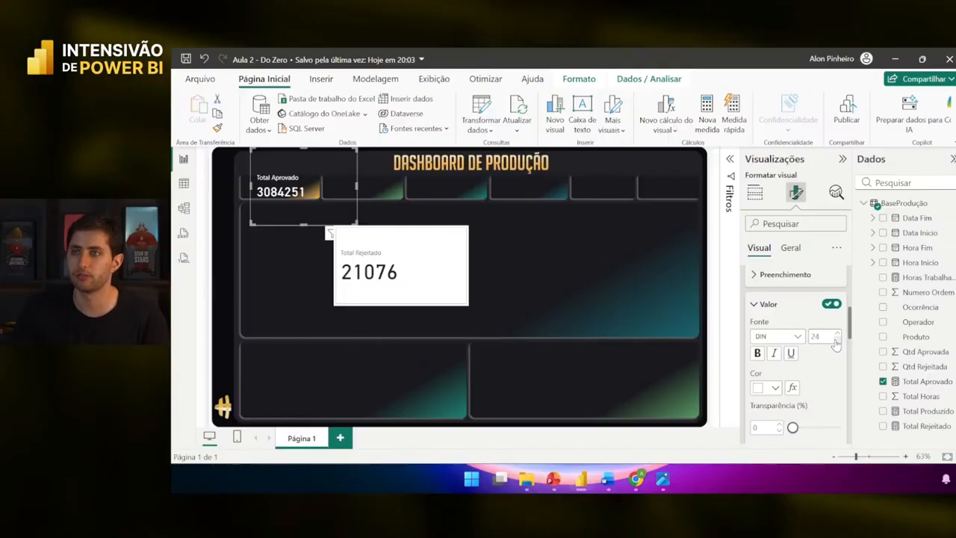
drag(311, 211, 321, 215)
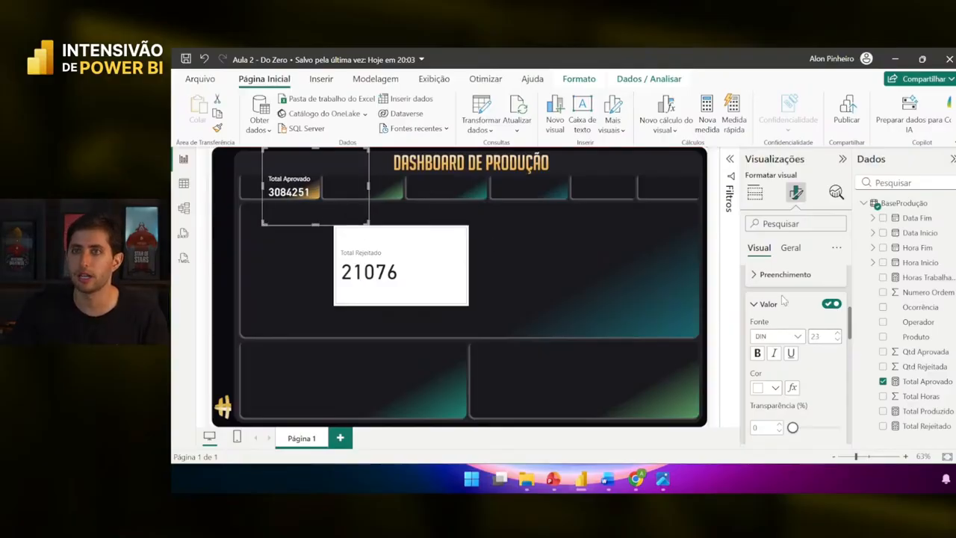
click(769, 304)
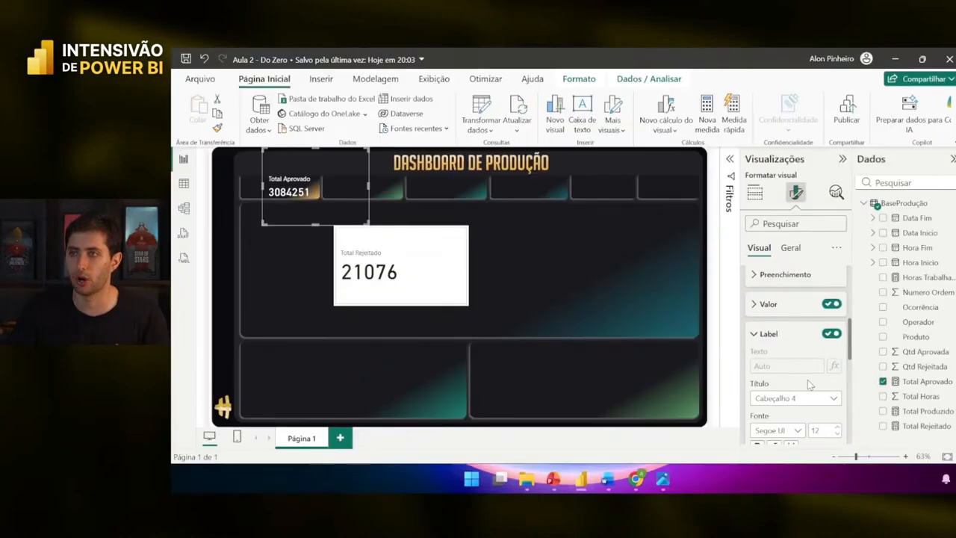
- Change the Total Aprovado label font to DIN
scroll(792, 359, down, 2)
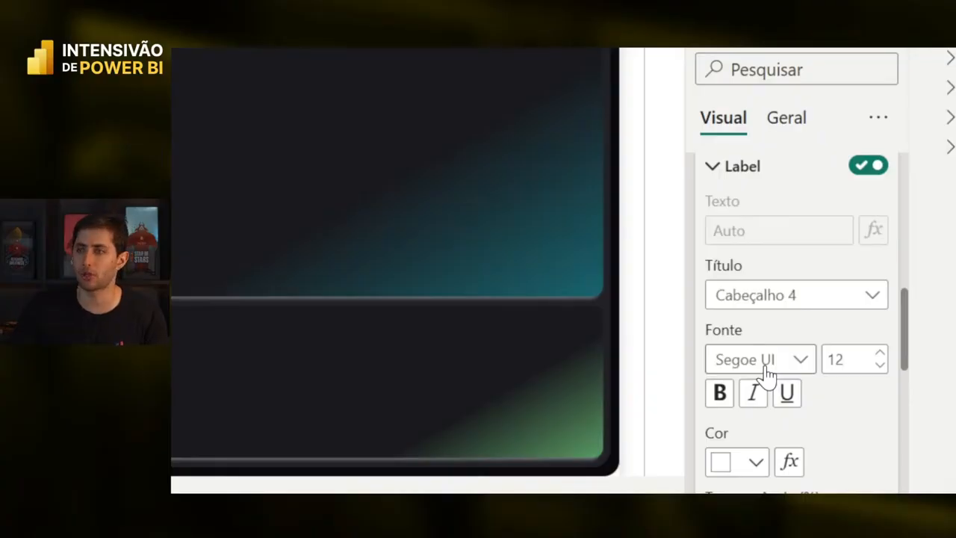
click(767, 367)
click(791, 366)
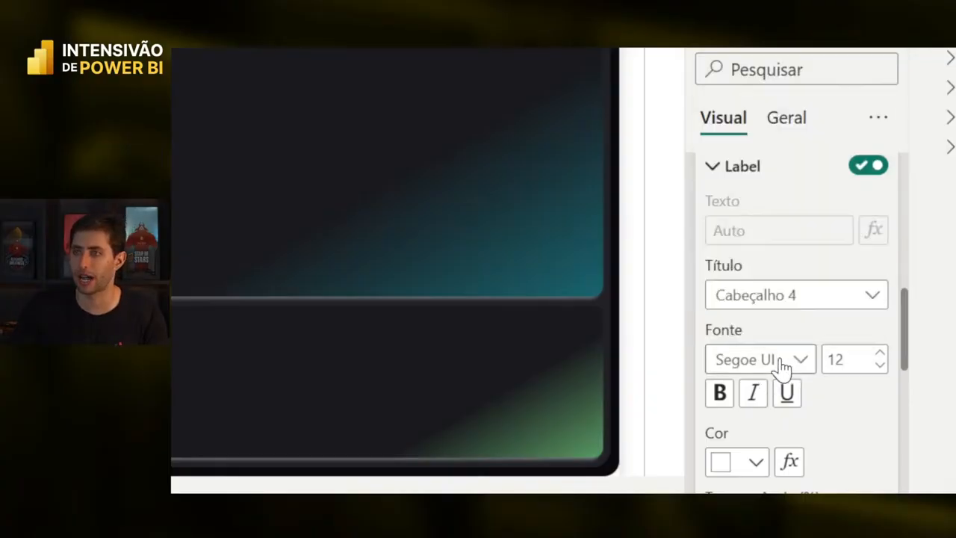
scroll(761, 306, up, 2)
scroll(756, 323, down, 2)
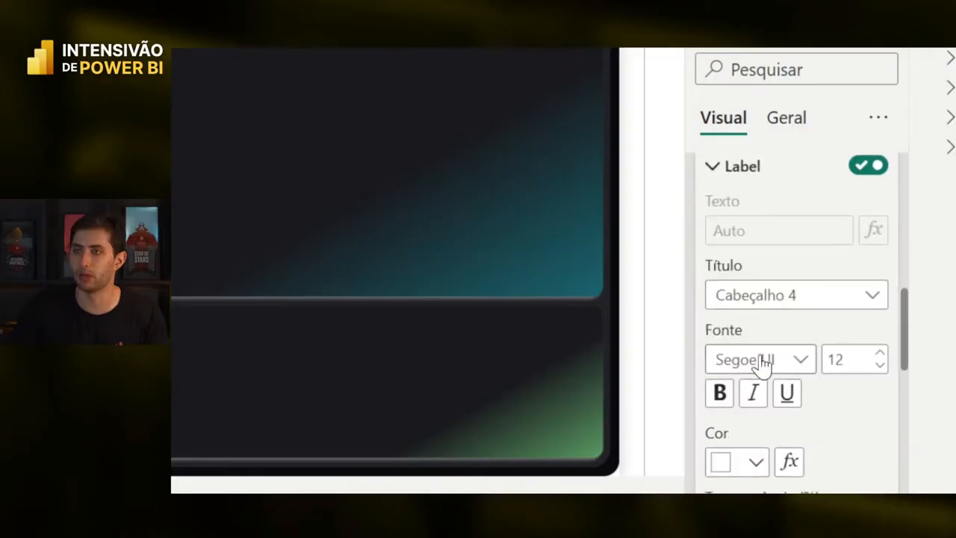
click(757, 362)
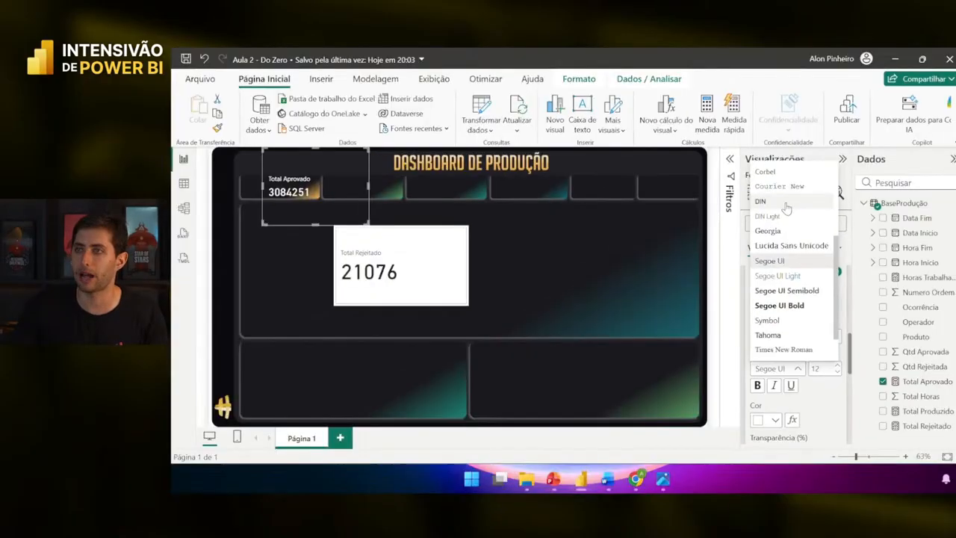
click(769, 112)
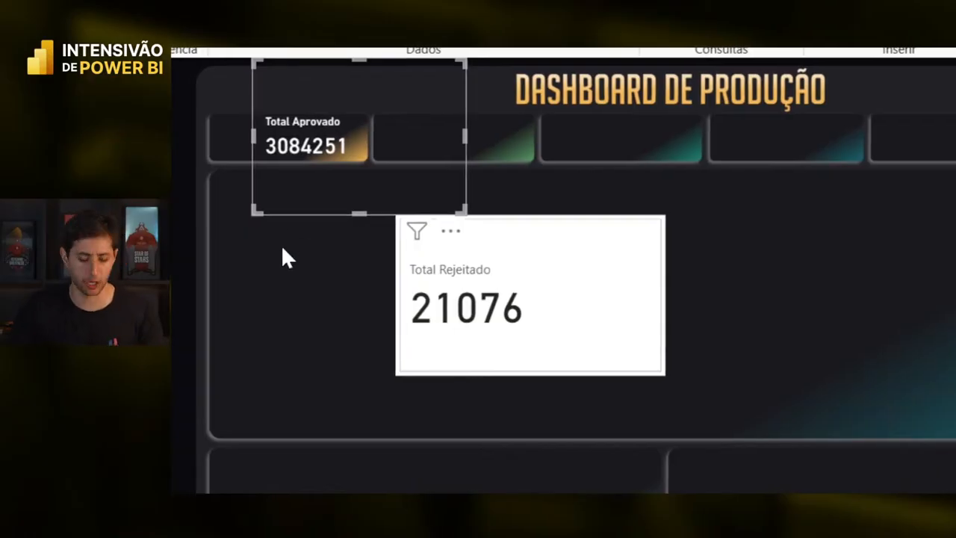
- Resize the Total Aprovado card by its corner and drop it into the first top-row slot
click(280, 246)
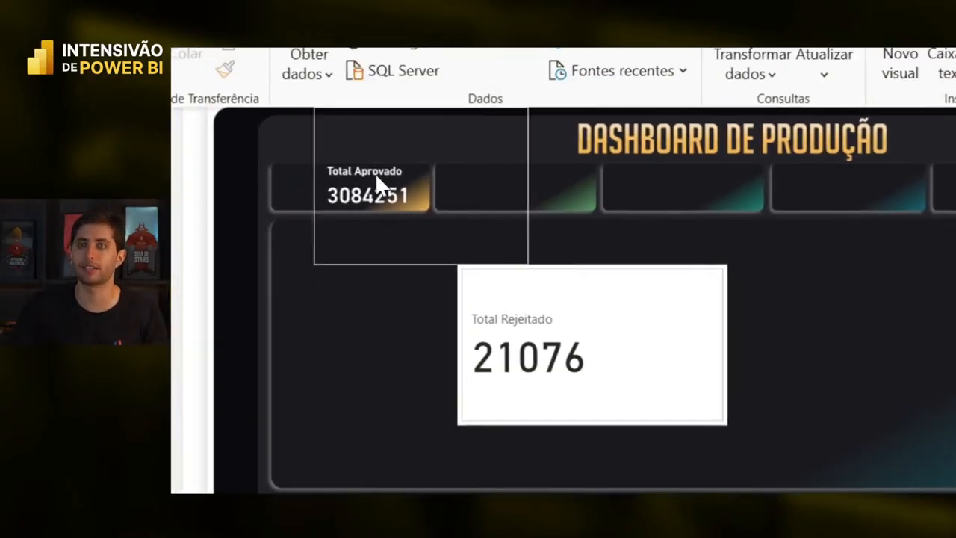
click(375, 187)
drag(522, 260, 433, 187)
drag(392, 161, 406, 202)
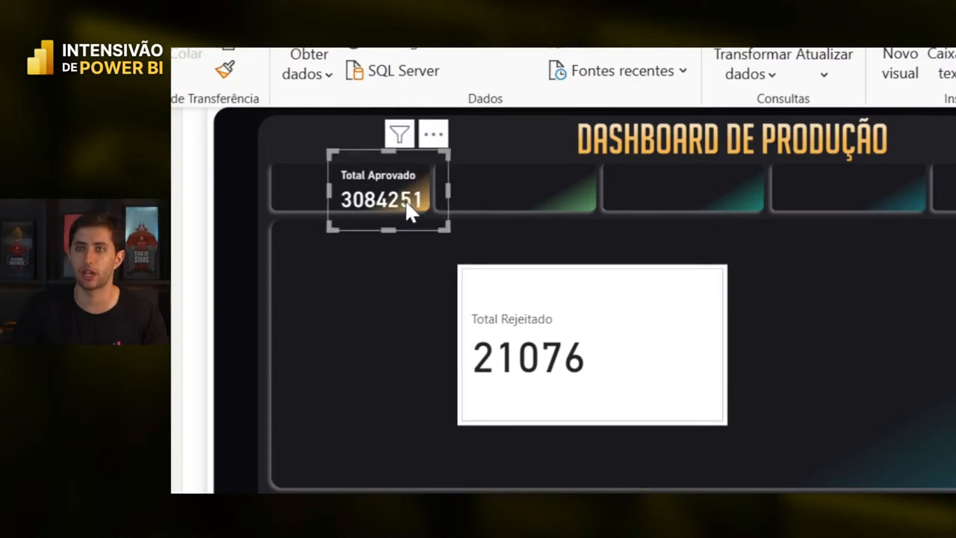
click(382, 288)
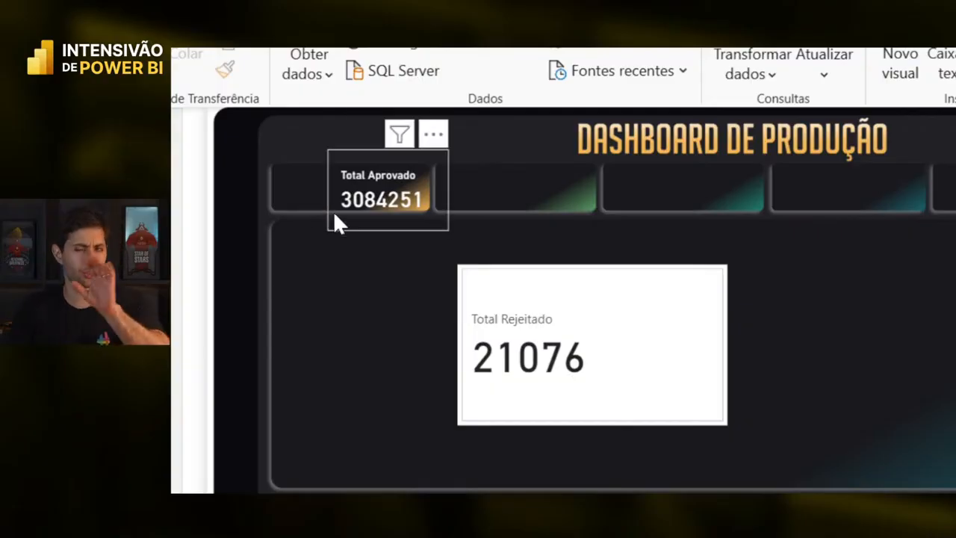
click(375, 200)
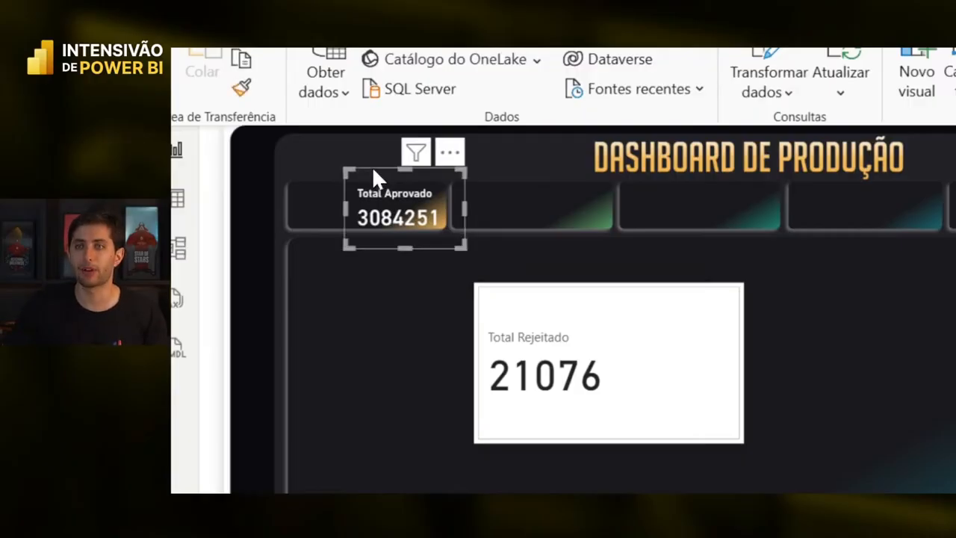
- Add thousands separators to the Total Aprovado measure so the card reads 3.084.251
drag(371, 168, 373, 165)
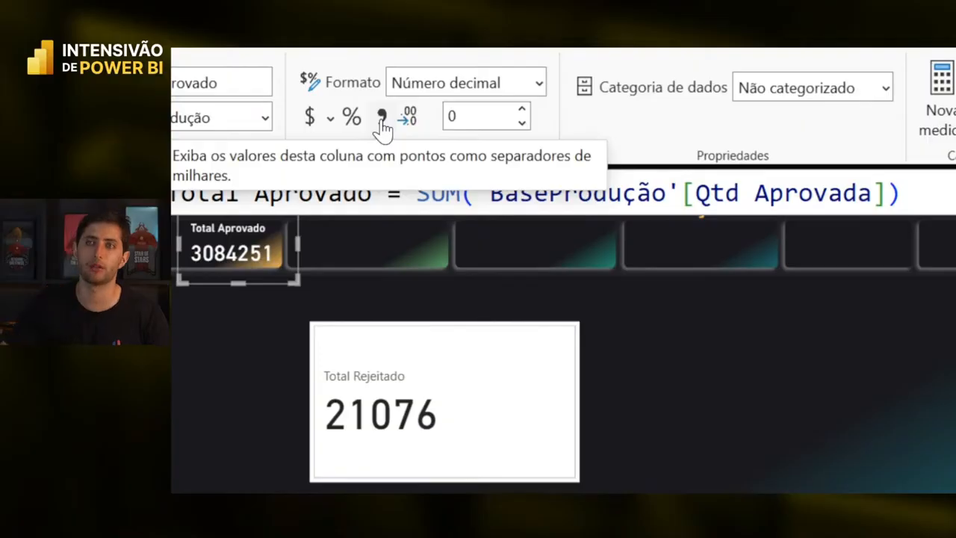
click(382, 119)
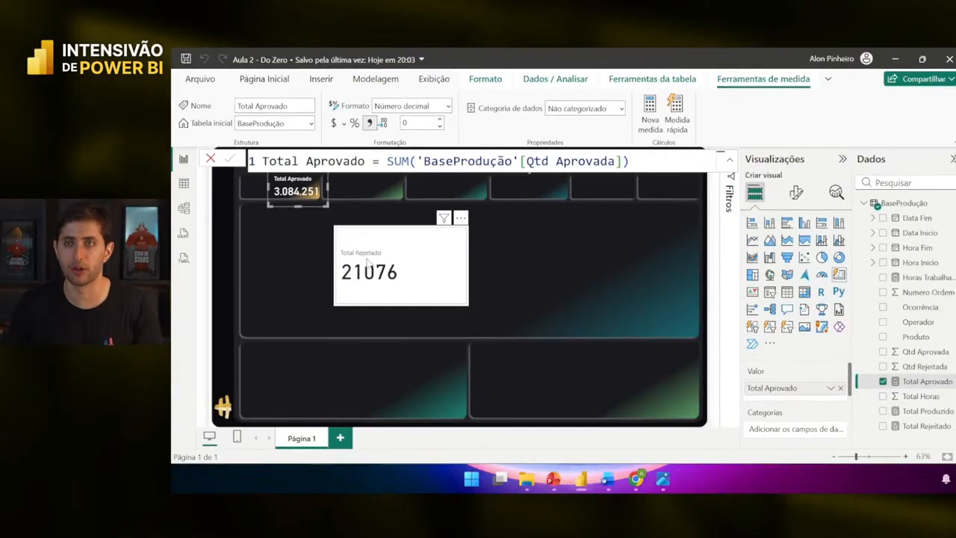
click(362, 271)
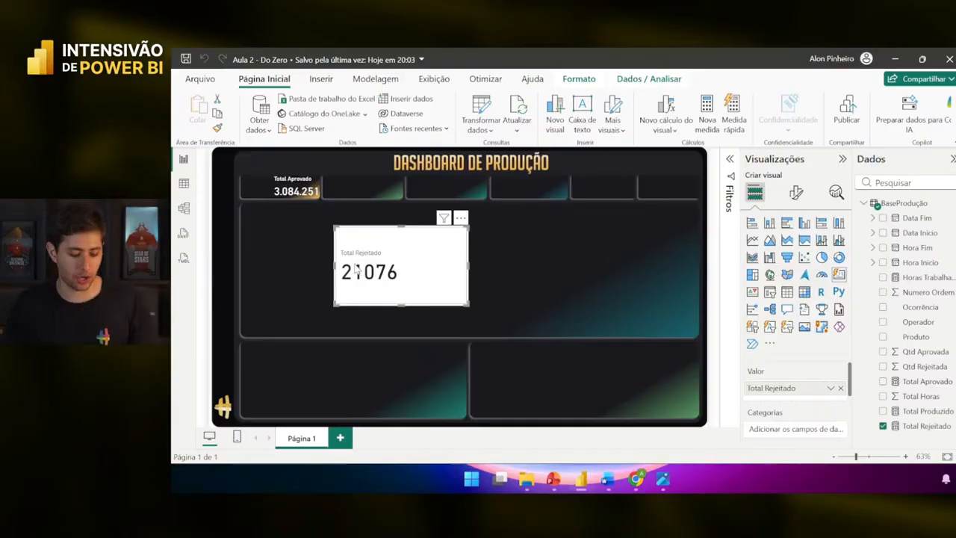
- Copy Total Aprovado's style onto Total Rejeitado with Format Painter and shrink it into the second slot
drag(345, 267, 350, 215)
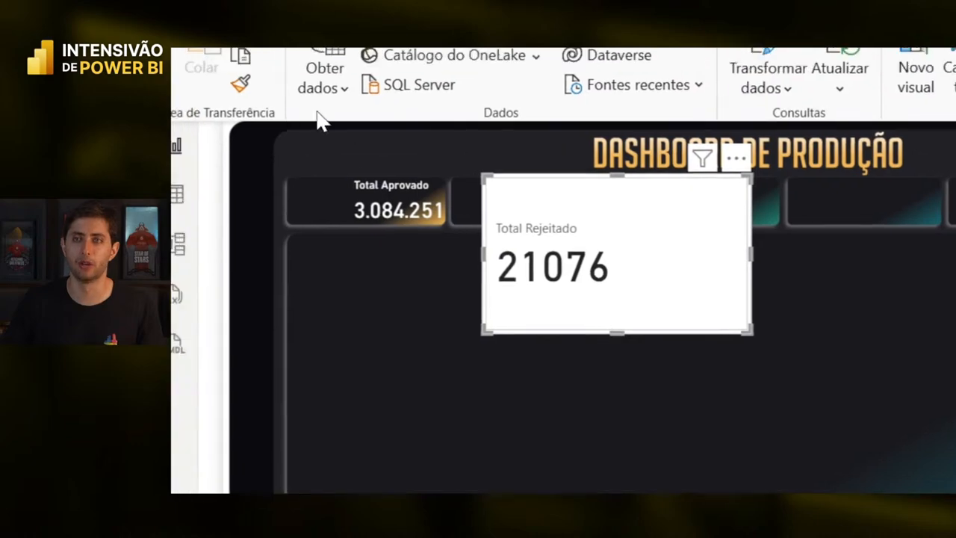
click(395, 204)
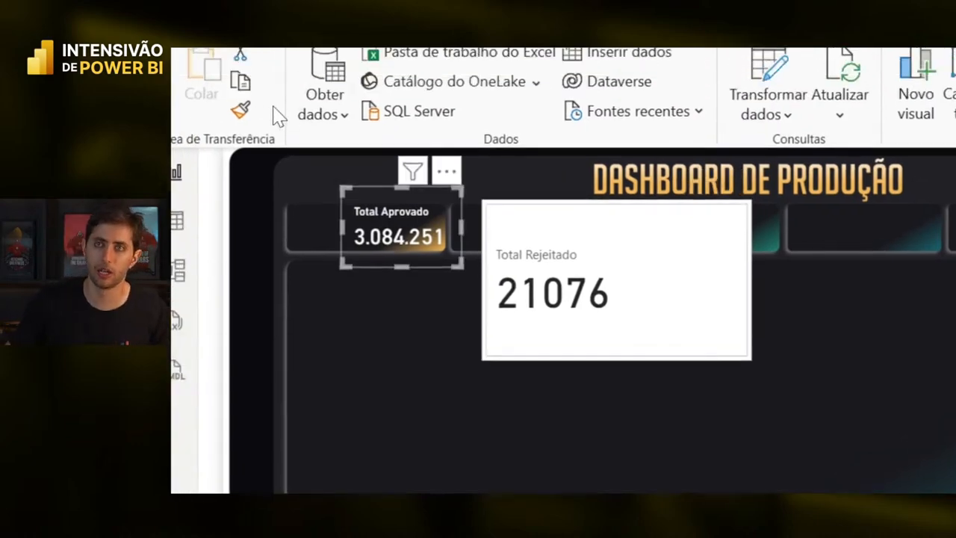
click(270, 116)
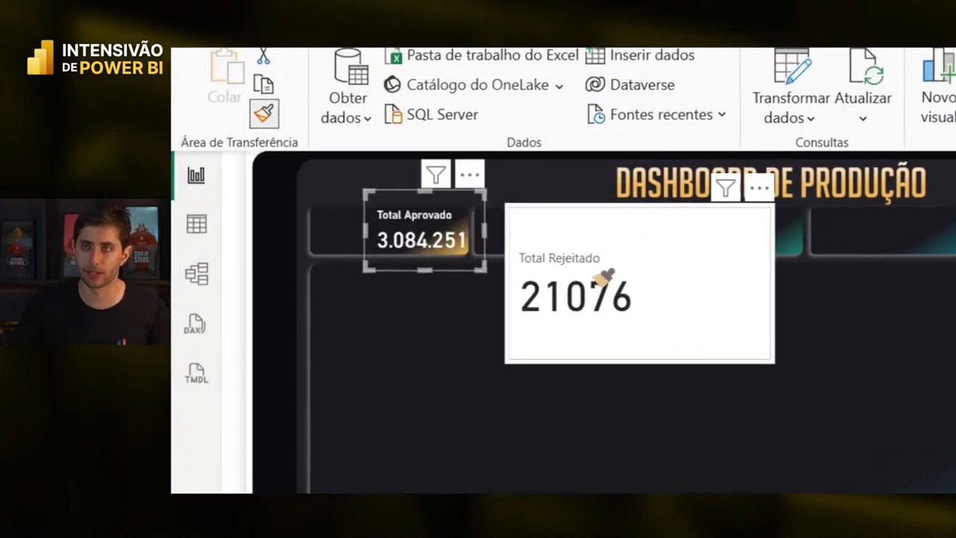
click(589, 266)
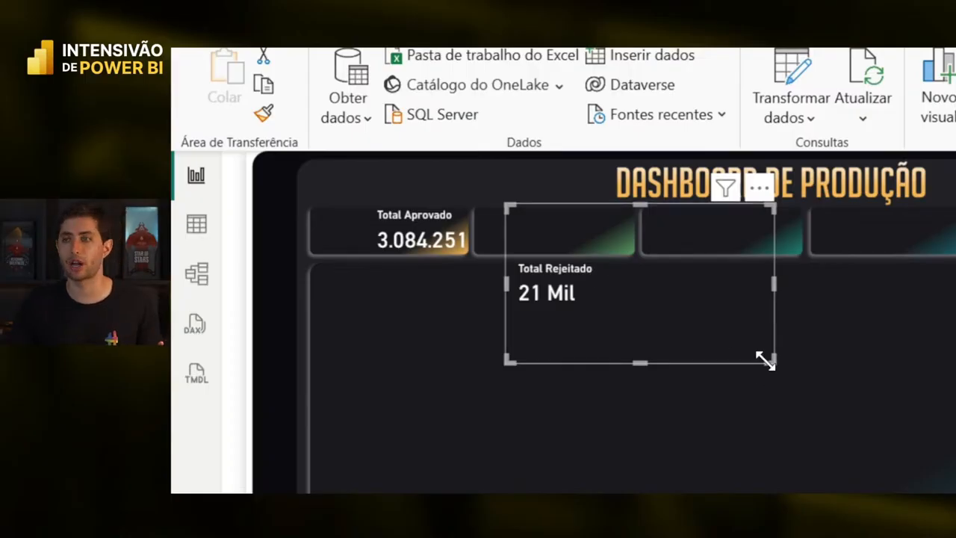
drag(771, 361, 606, 252)
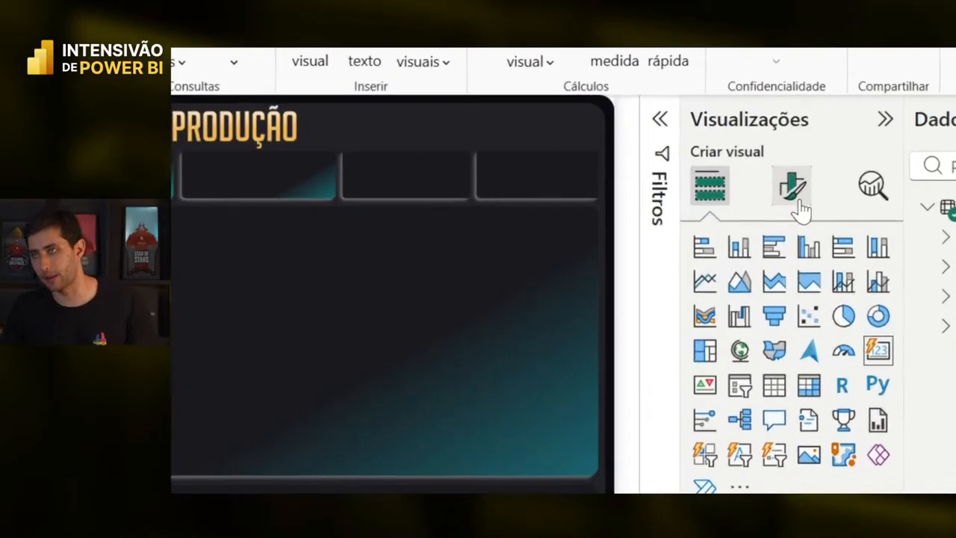
- Target the Cartões format settings at the Total Rejeitado series only
click(795, 192)
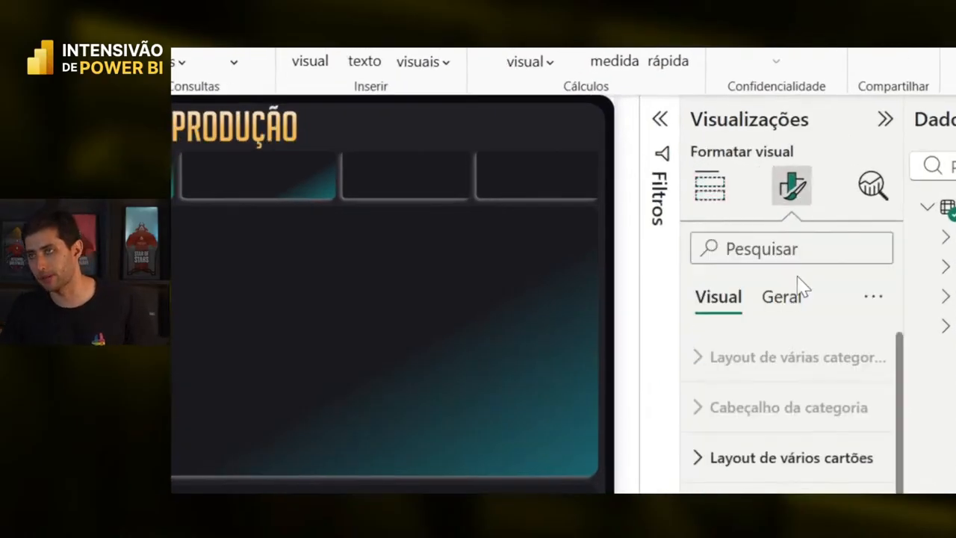
scroll(807, 515, down, 1)
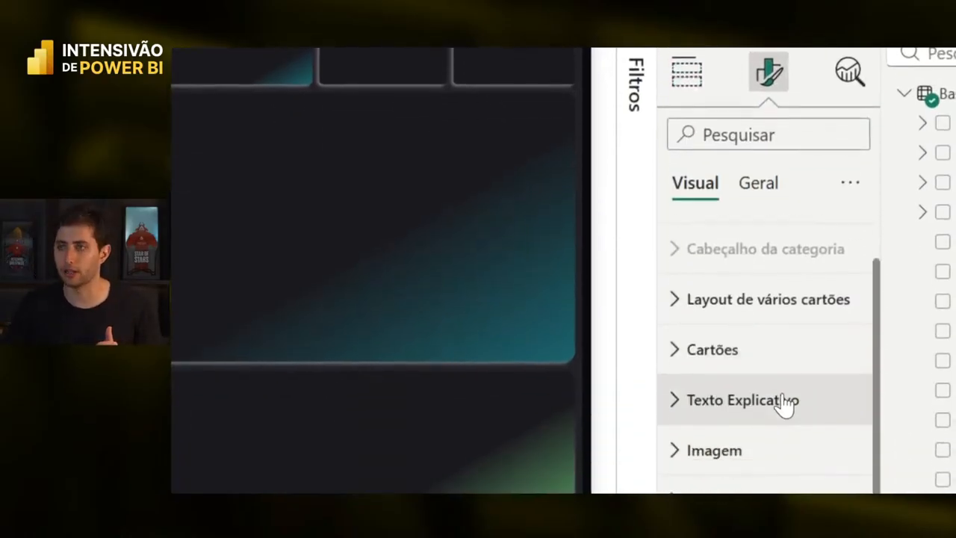
click(773, 365)
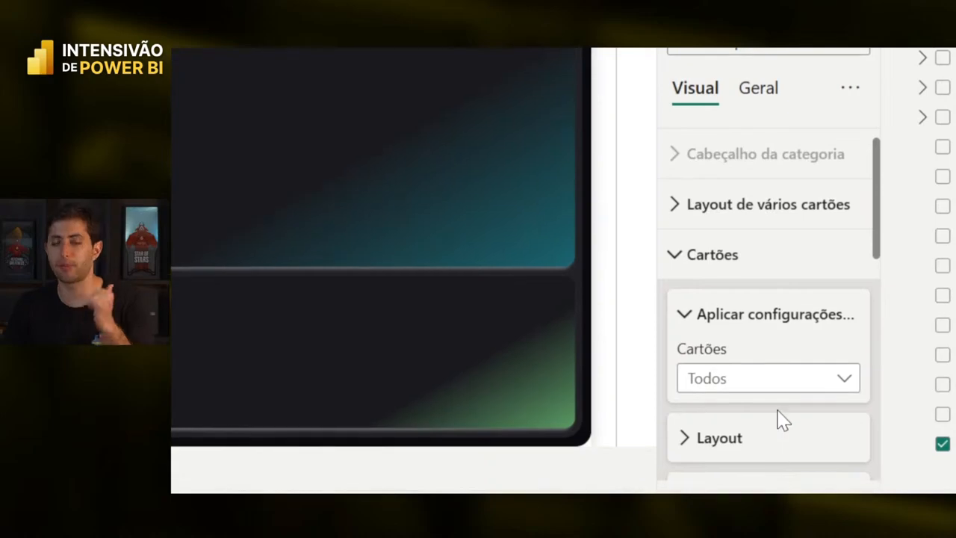
click(768, 380)
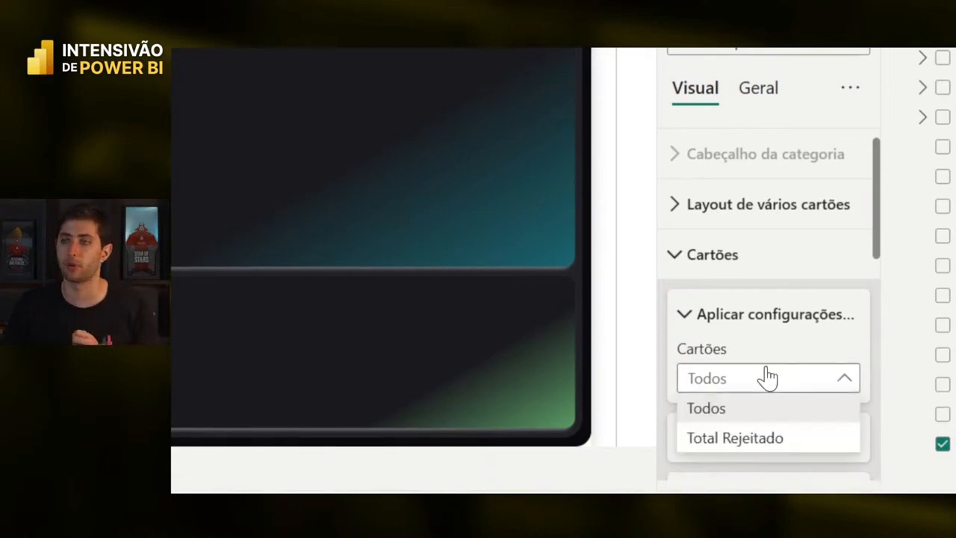
click(740, 440)
scroll(780, 398, down, 5)
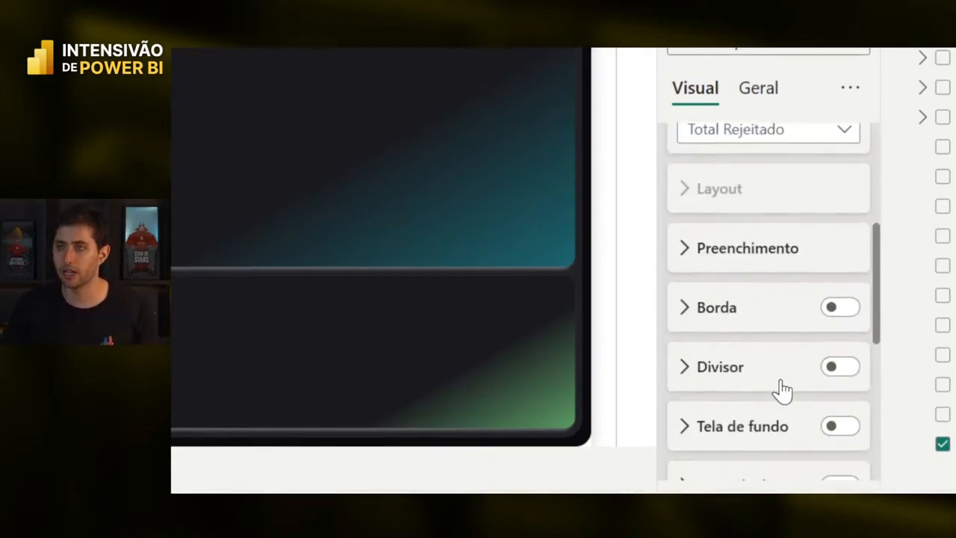
scroll(780, 388, down, 6)
scroll(781, 389, up, 5)
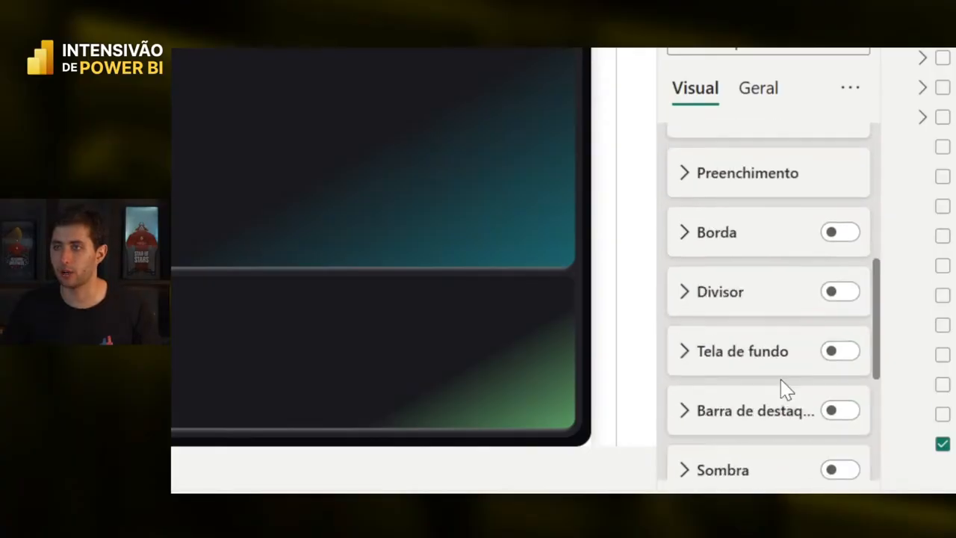
scroll(783, 384, up, 4)
scroll(771, 356, down, 3)
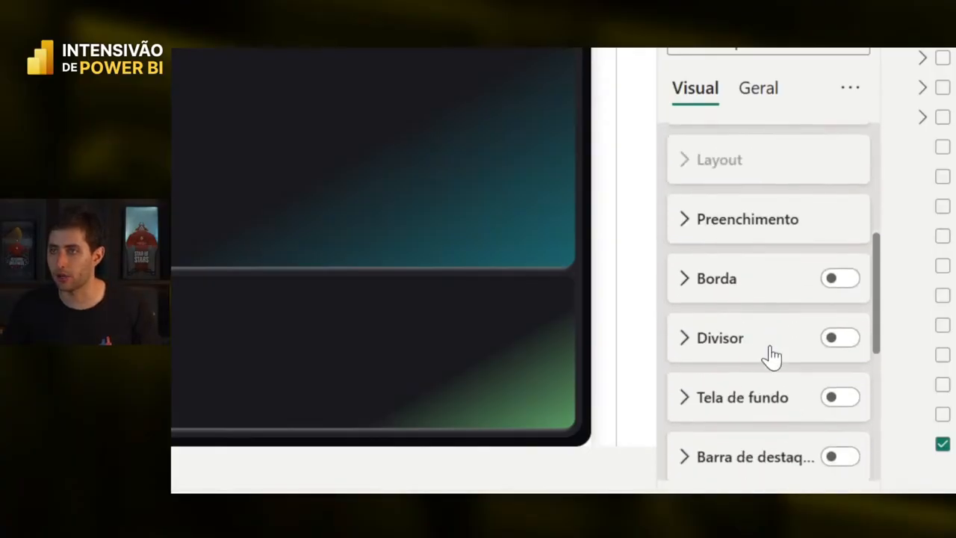
scroll(772, 357, down, 4)
- Set Total Rejeitado's value display units to Nenhum so it reads 21076
click(768, 317)
scroll(772, 315, down, 2)
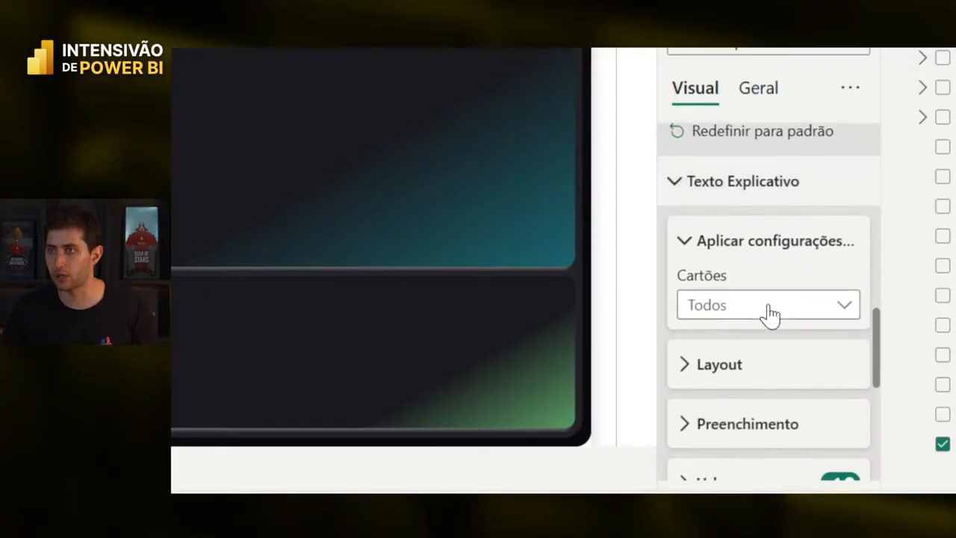
click(768, 306)
click(757, 365)
scroll(760, 369, down, 1)
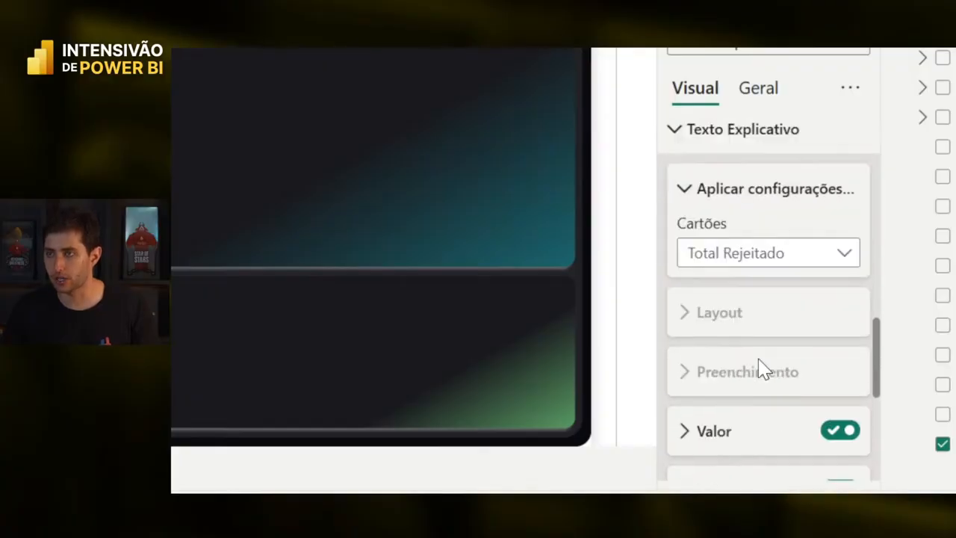
scroll(760, 369, down, 3)
click(751, 251)
scroll(761, 324, down, 3)
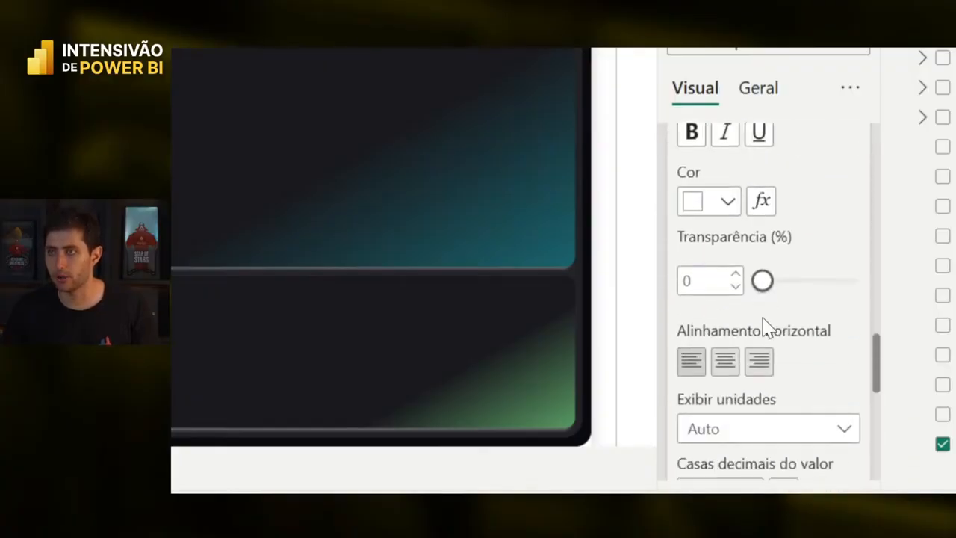
scroll(763, 327, down, 3)
click(754, 263)
click(755, 317)
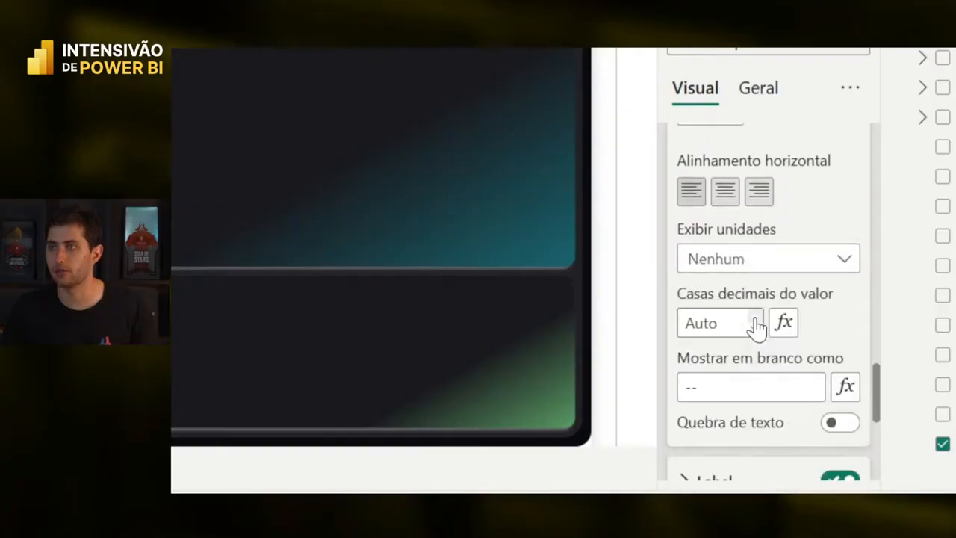
click(551, 318)
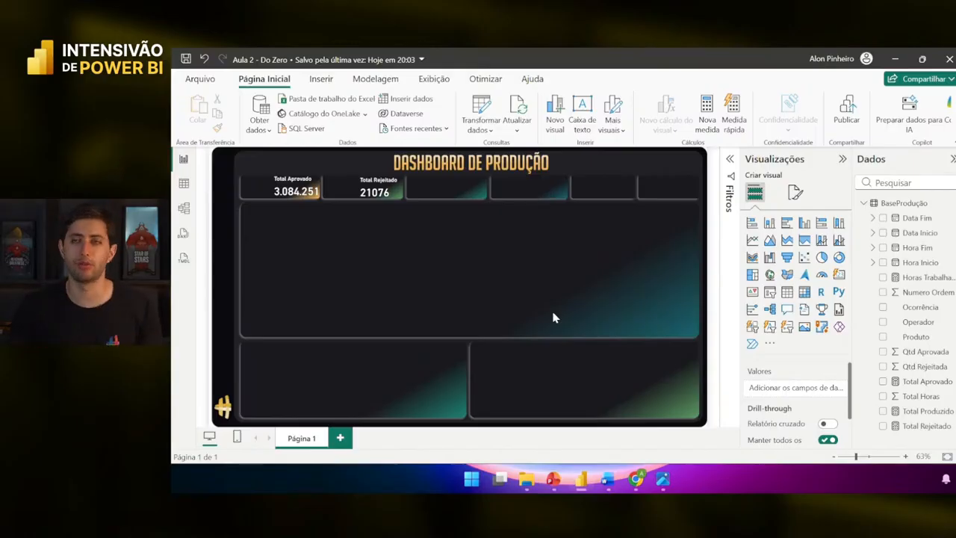
- Give the Total Rejeitado card a thousands separator so it reads 21.076
click(376, 192)
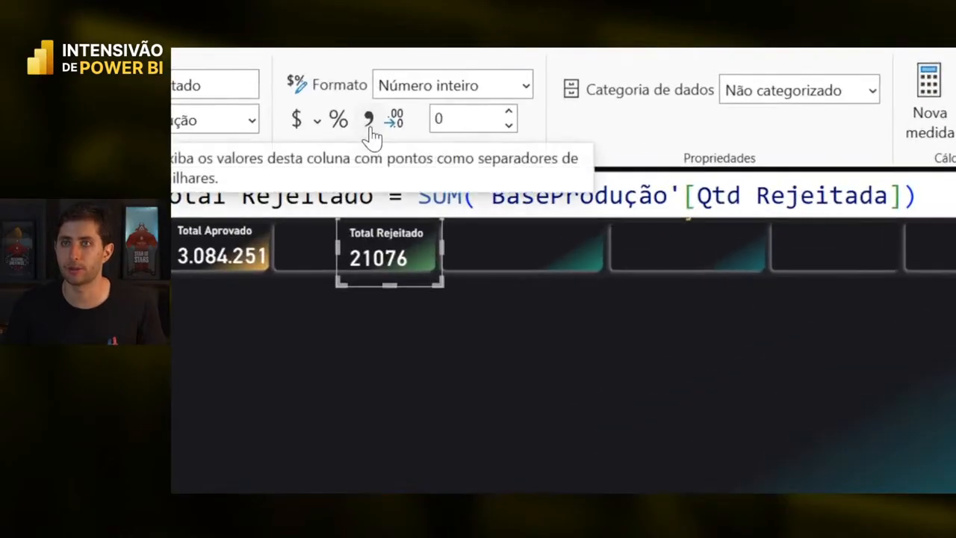
click(369, 124)
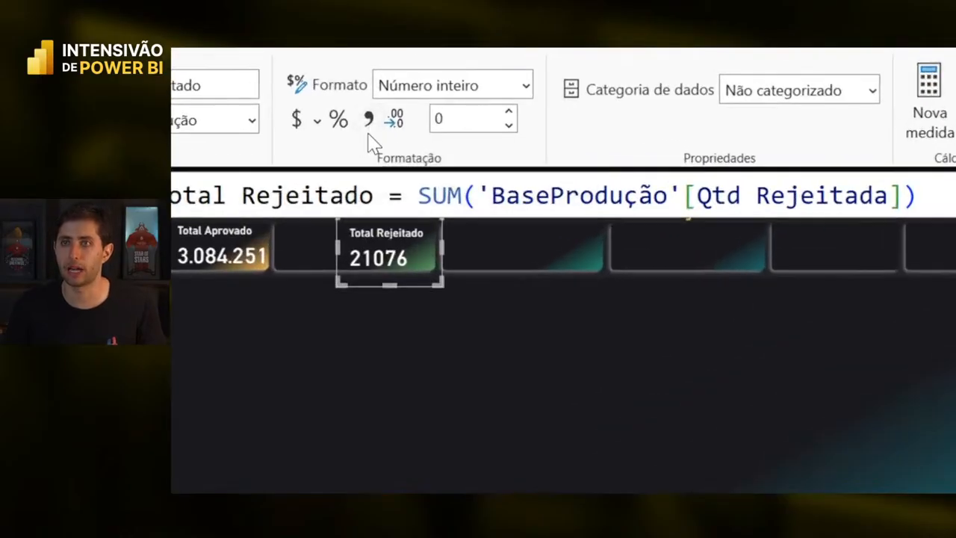
click(400, 332)
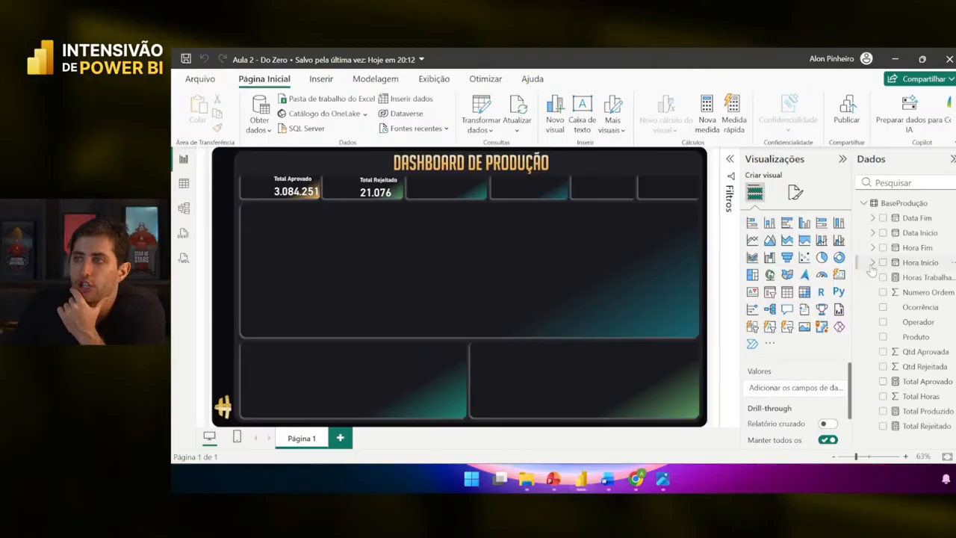
- Add a card visual right of centre showing the Horas Trabalhadas measure, 39,85 Mil
click(922, 278)
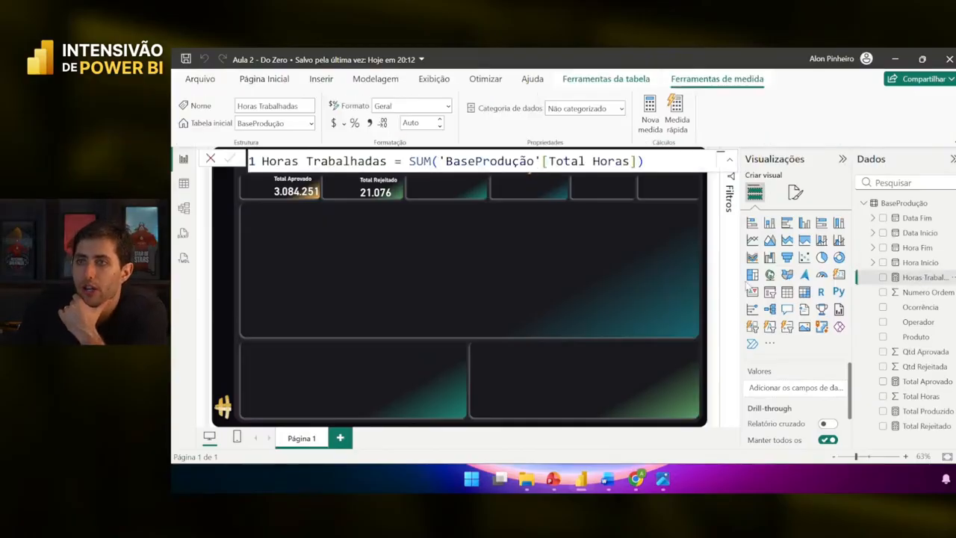
click(839, 275)
drag(313, 300, 537, 276)
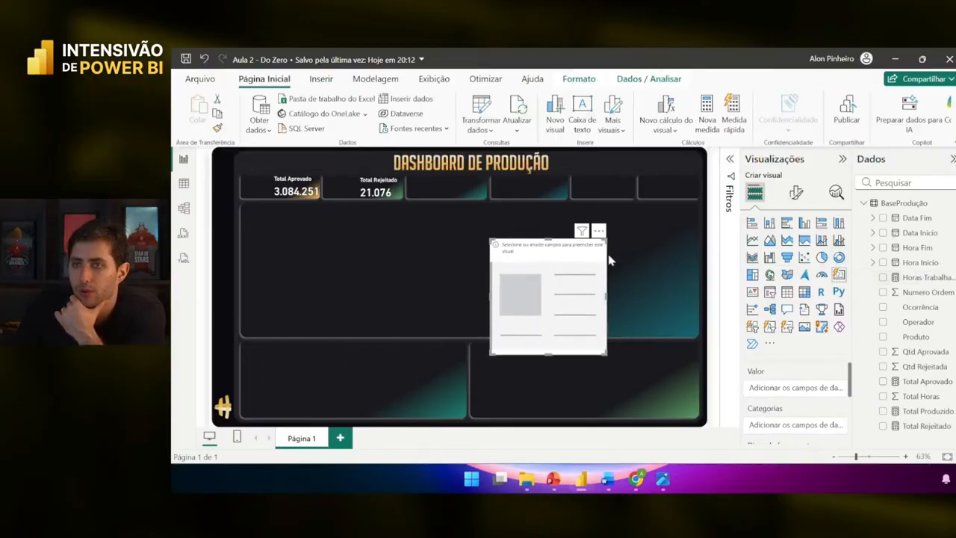
drag(911, 278, 796, 387)
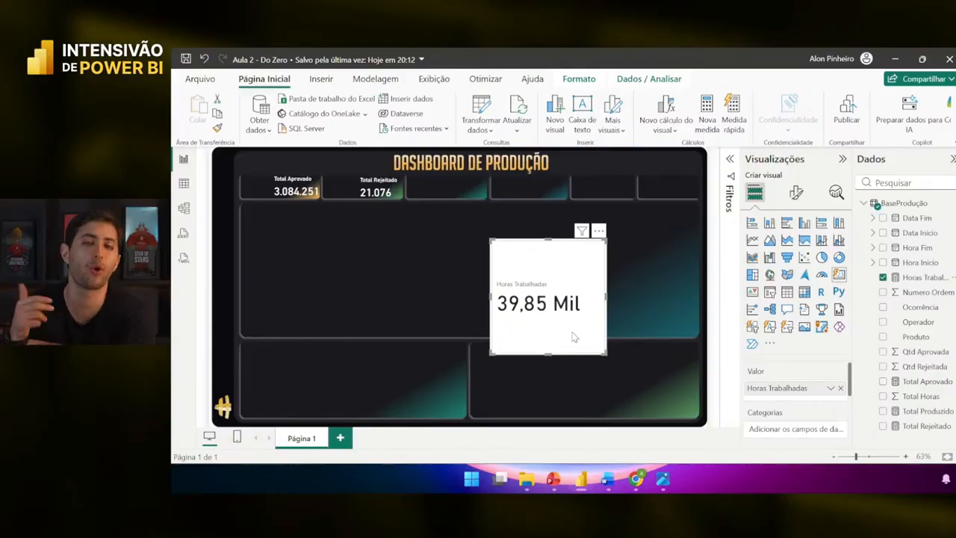
- Switch to Table view and scroll across the BaseProdução rows to the Ocorrência and date columns
click(184, 185)
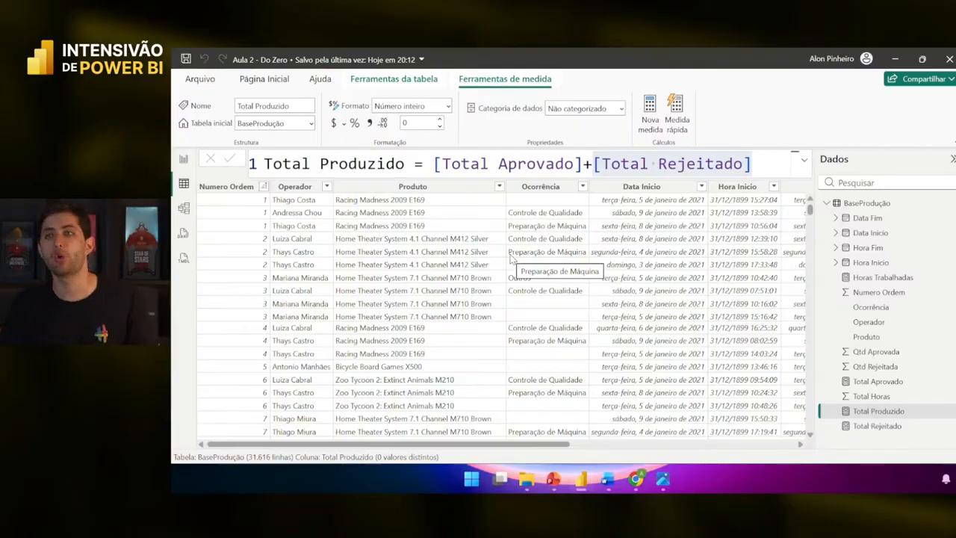
scroll(512, 257, right, 3)
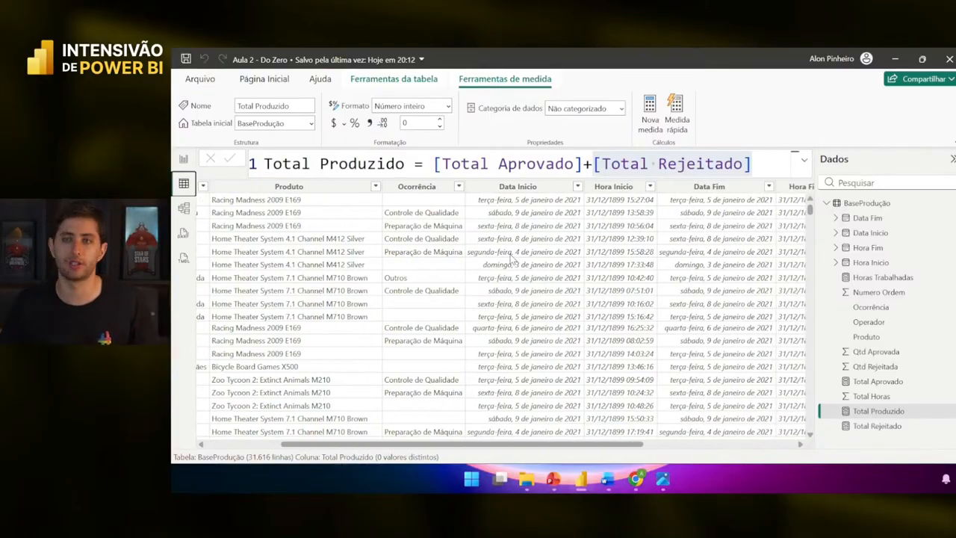
scroll(512, 258, right, 2)
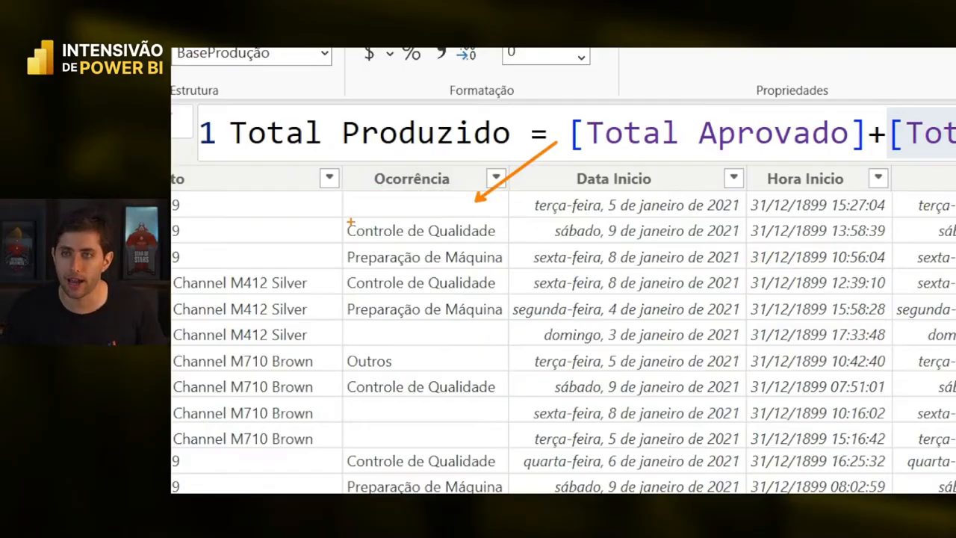
mouse_move(342, 216)
mouse_down()
mouse_move(505, 297)
mouse_move(506, 322)
mouse_up()
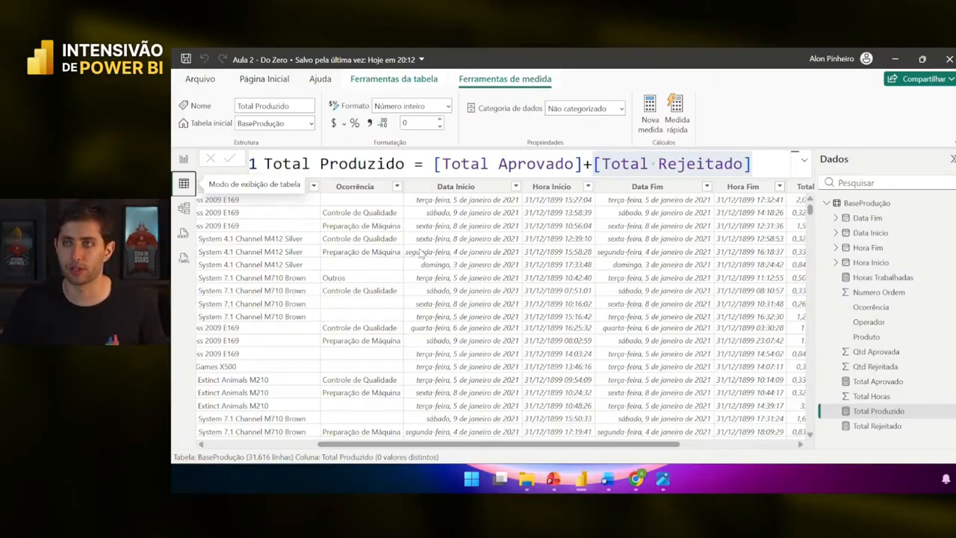
scroll(424, 252, right, 5)
- Select the Total Horas column in BaseProdução and scroll through the table to review its values
click(617, 193)
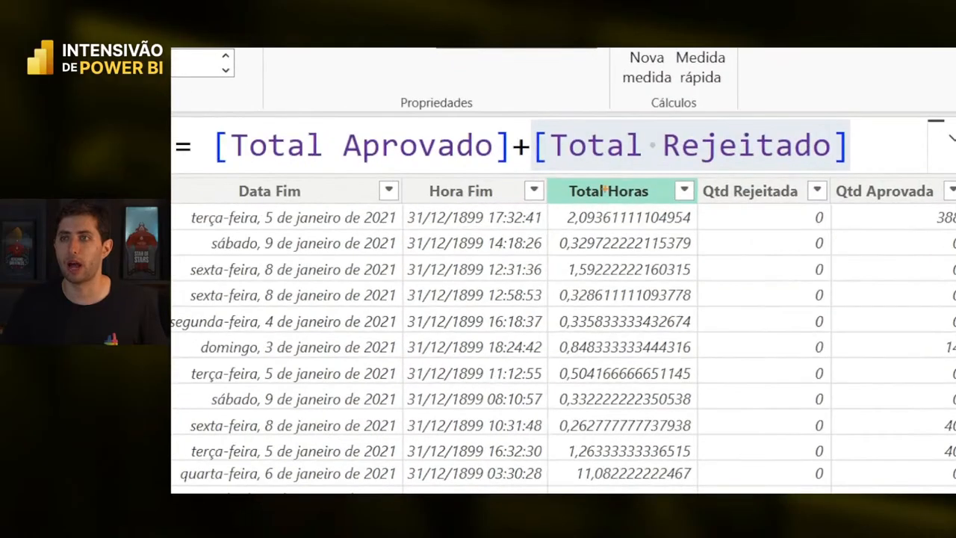
mouse_move(554, 177)
mouse_down()
mouse_move(627, 261)
mouse_move(692, 491)
mouse_up()
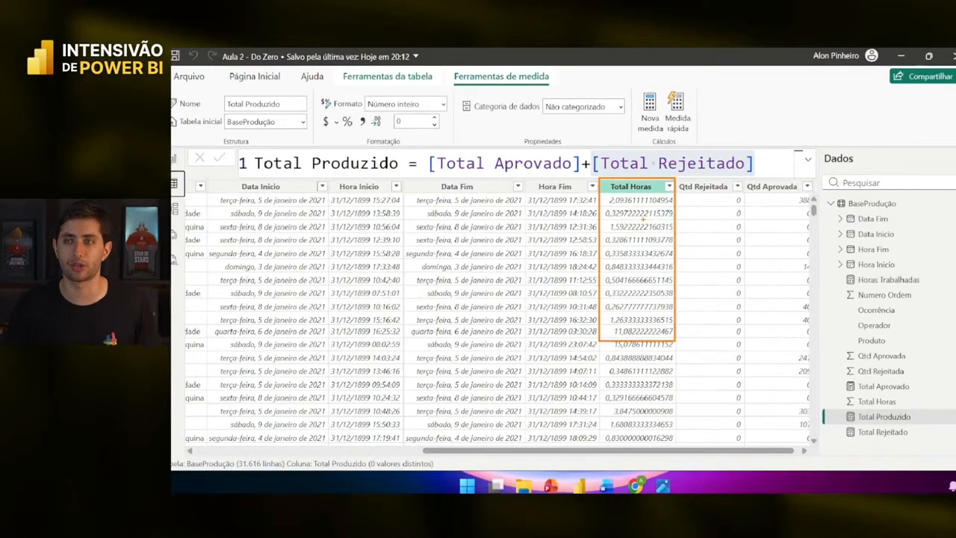
scroll(493, 241, left, 5)
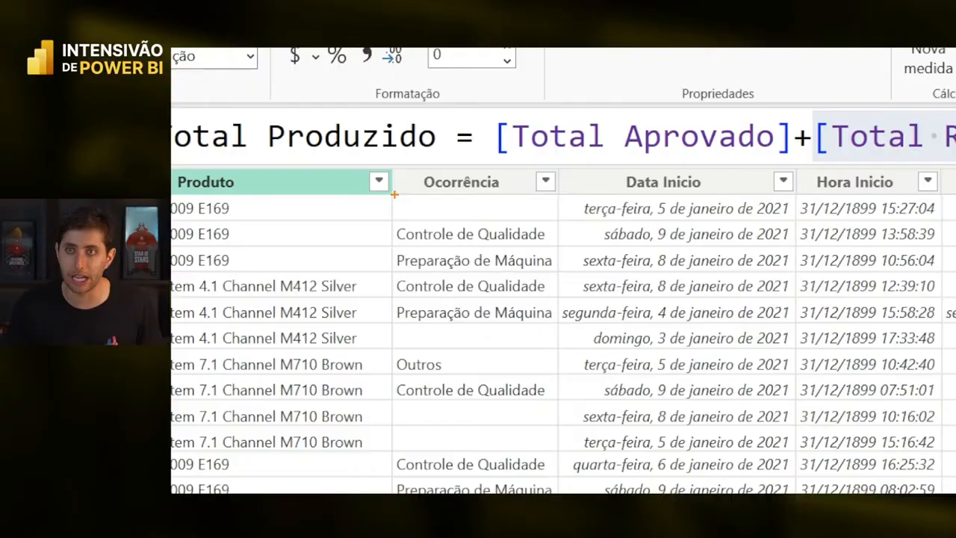
drag(392, 194, 559, 226)
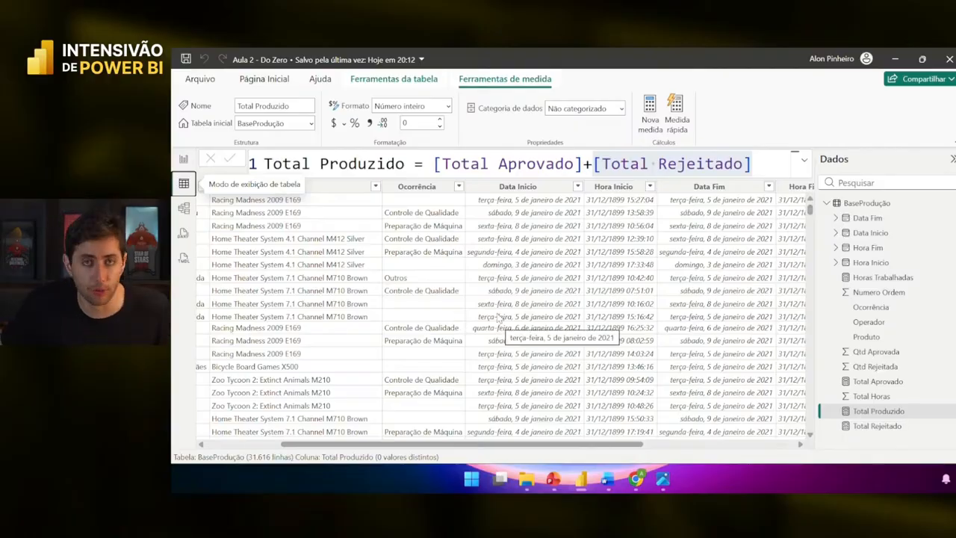
scroll(498, 317, right, 4)
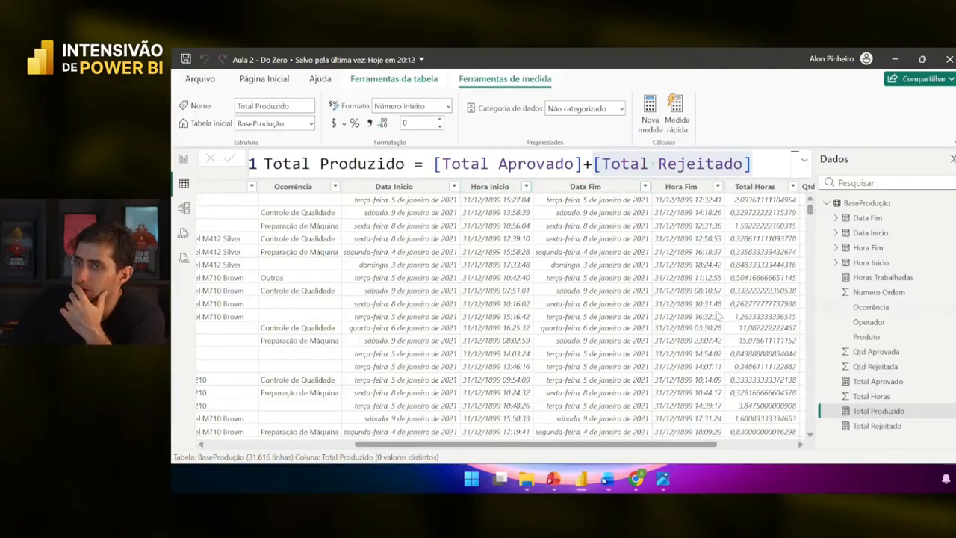
- Bring the Word notes forward and scroll to the blank area below the Fórmulas DAX heading
mouse_move(607, 478)
click(647, 428)
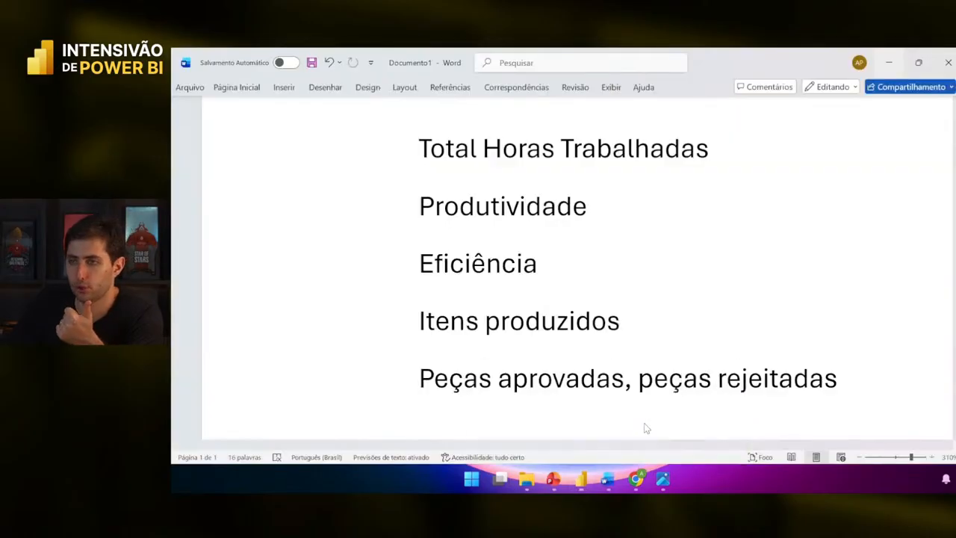
scroll(645, 424, down, 5)
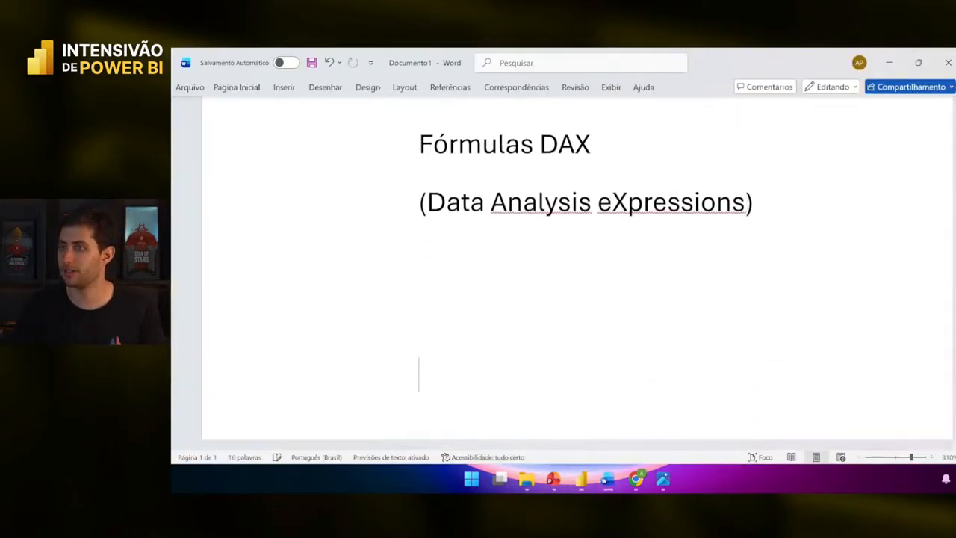
scroll(538, 288, down, 3)
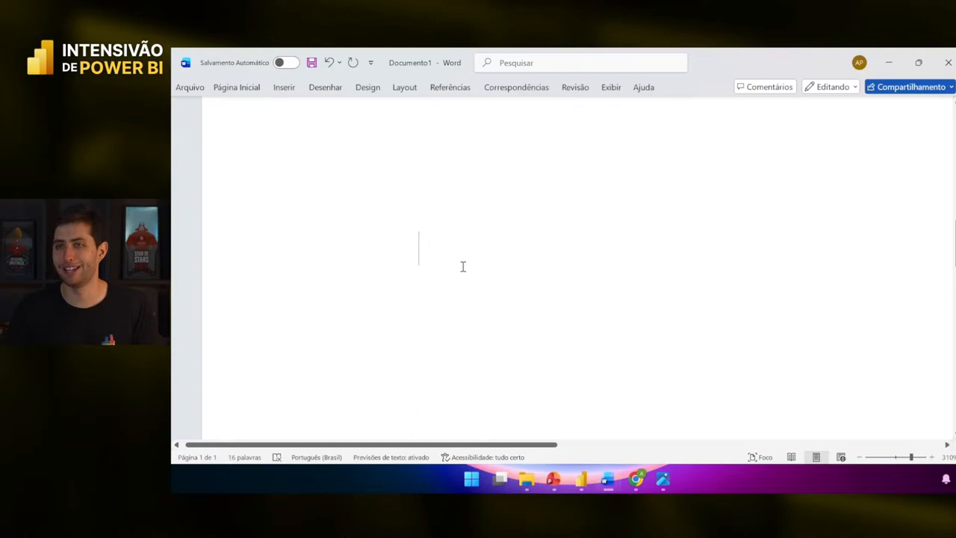
scroll(462, 267, up, 3)
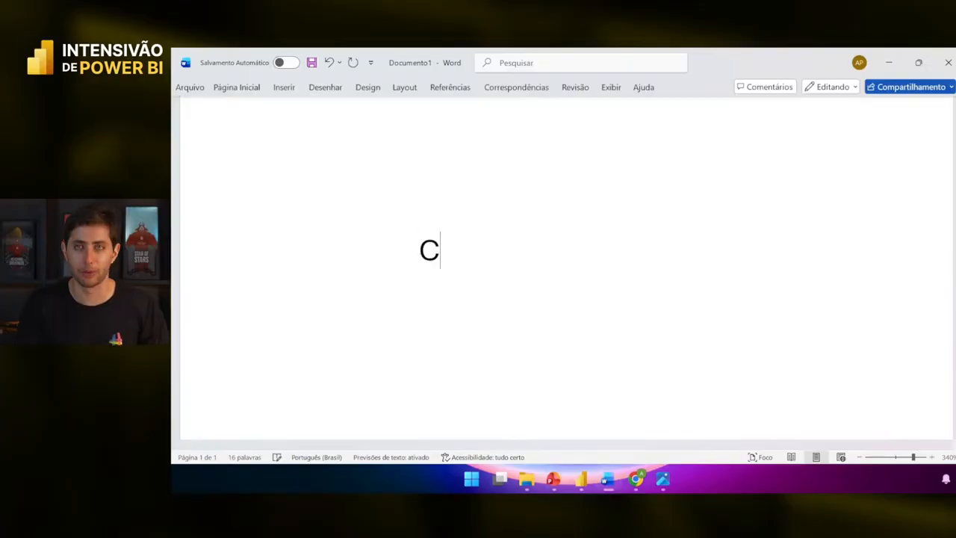
- Write CALCULATE, then 'Permite fazer cálculo' and 'baseado em condições' on separate lines below it
text(CUL)
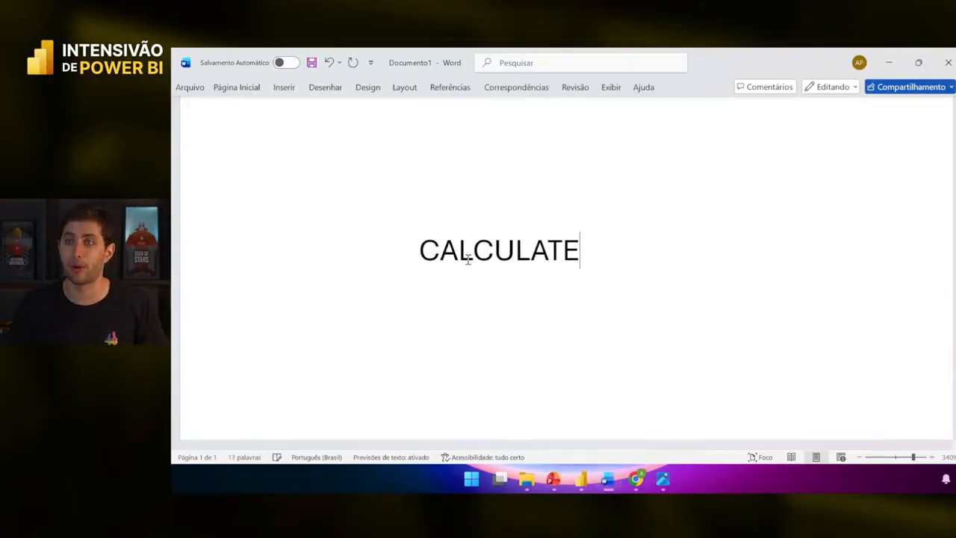
text(ATE)
ctrl+scroll(468, 259, up, 16)
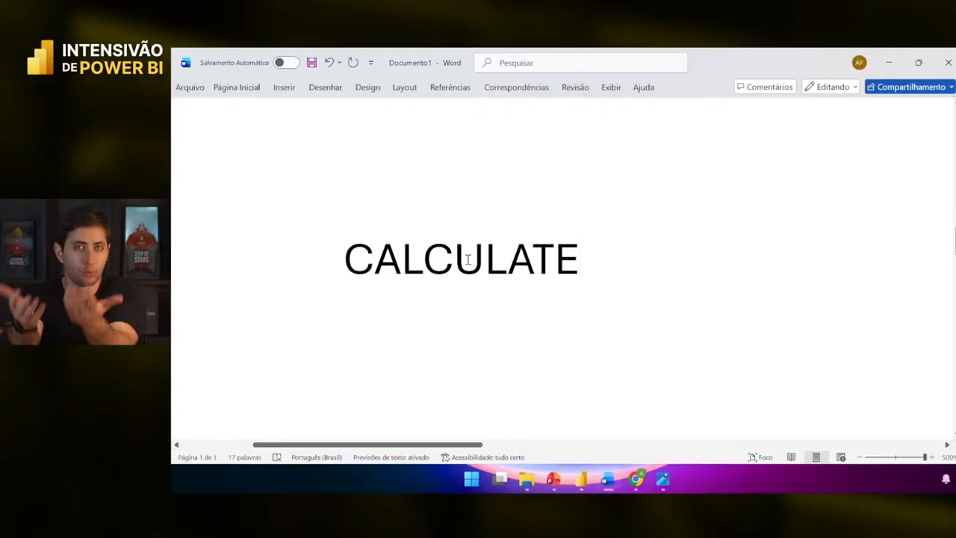
key(Return)
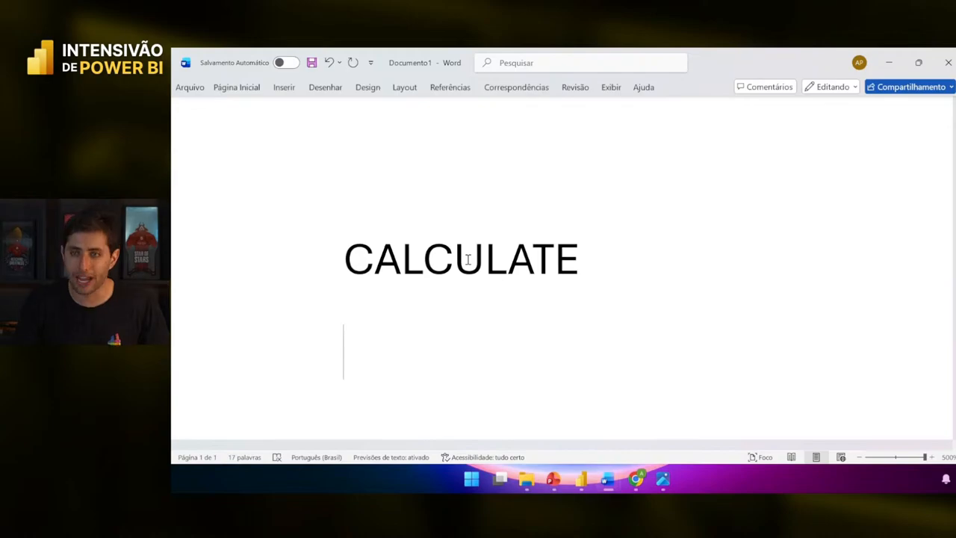
text(Permite f)
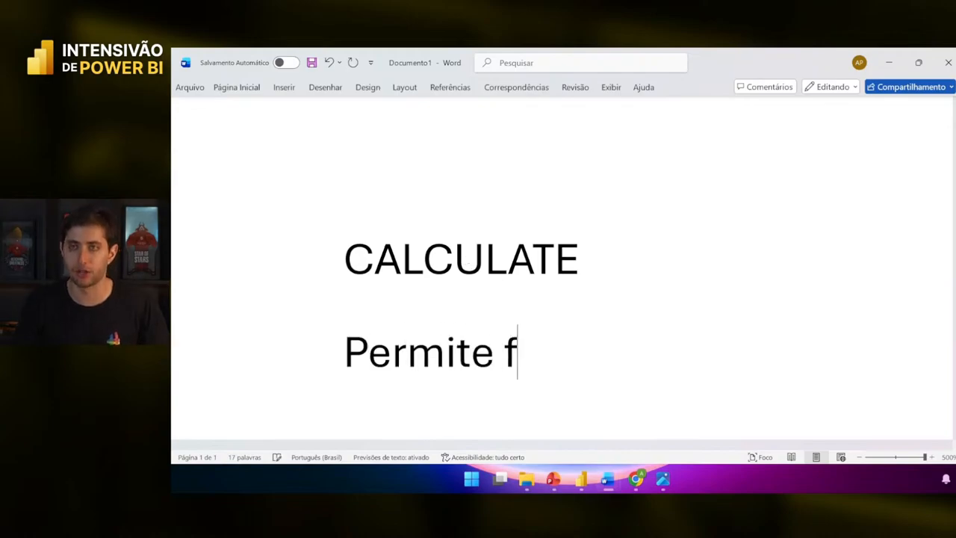
text(azer cálculo)
key(Return)
text(b)
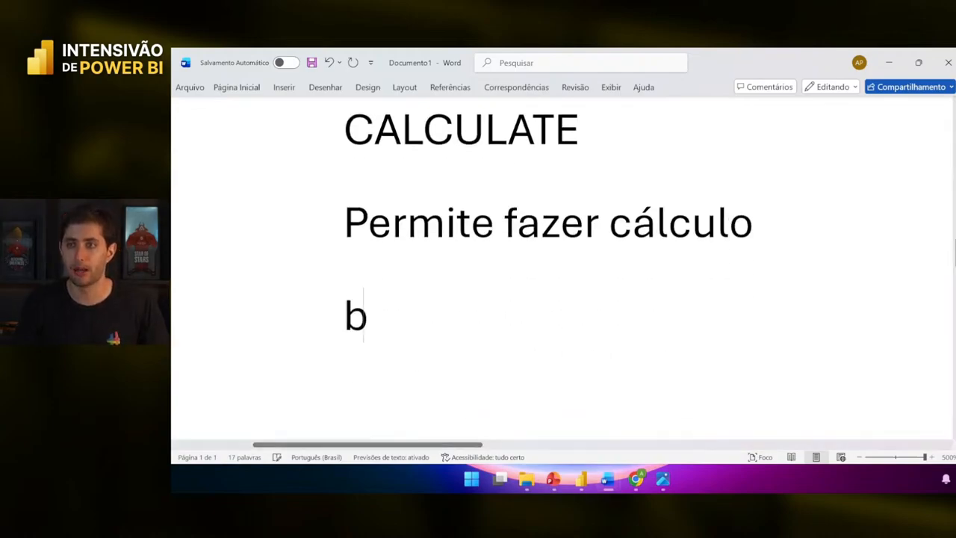
text(aseado em condições)
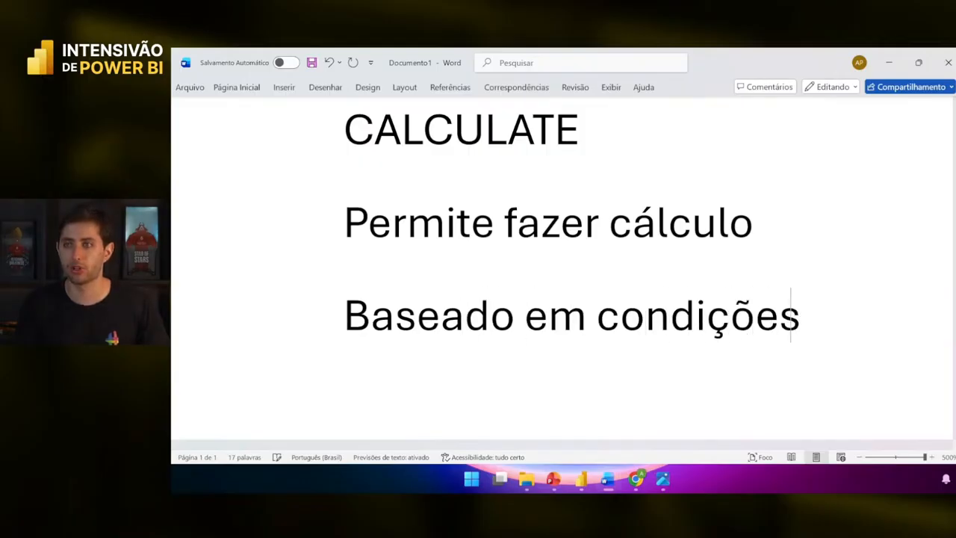
scroll(470, 254, down, 3)
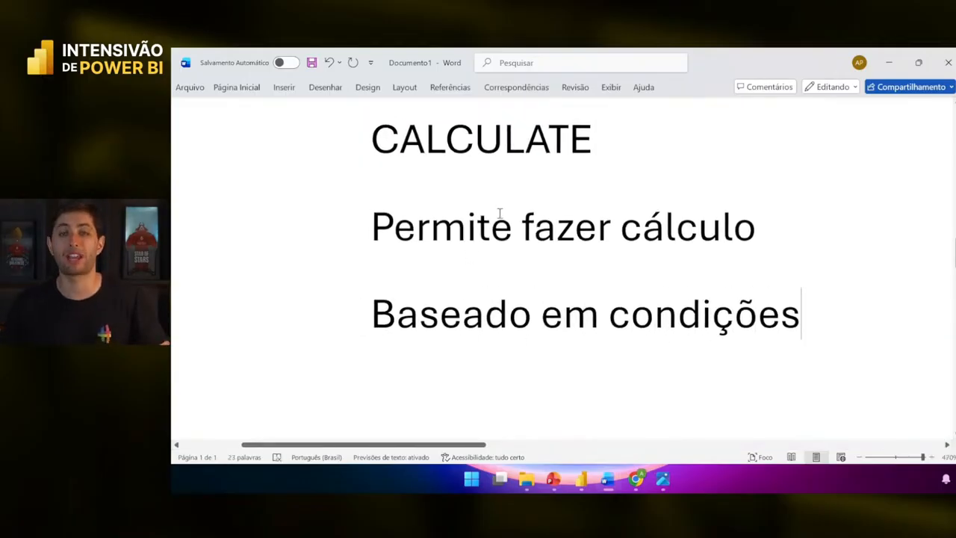
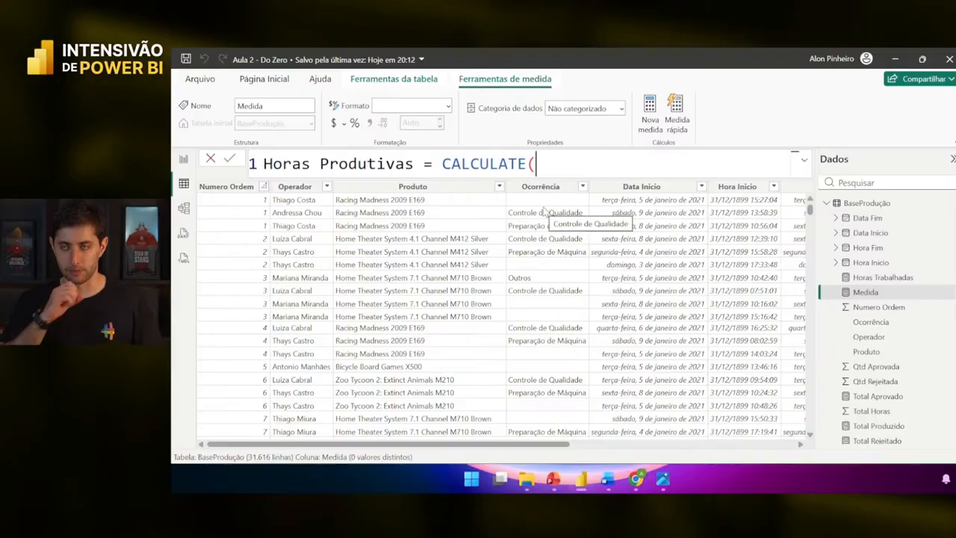
- Add SUM('BaseProdução'[Total Horas]) as the first CALCULATE argument of Horas Produtivas
scroll(620, 271, right, 5)
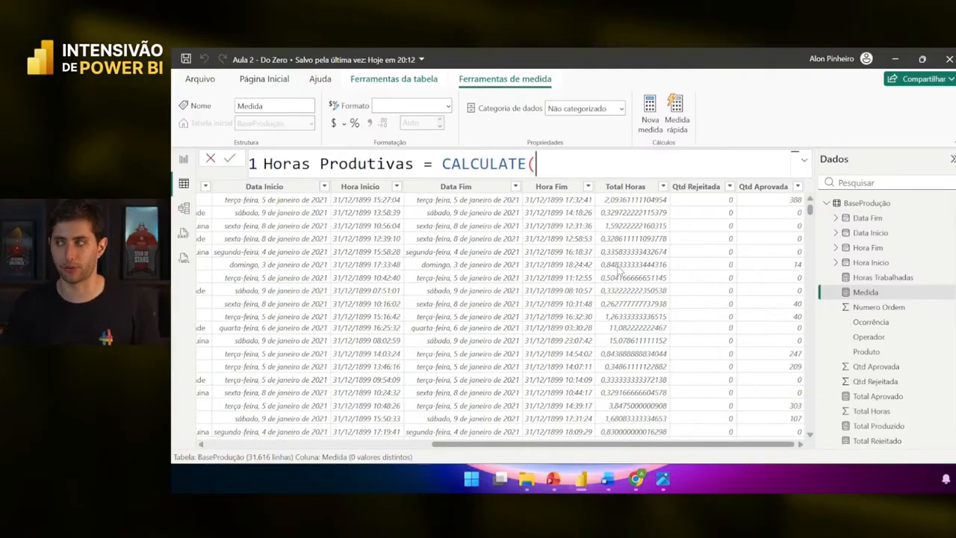
text(sum)
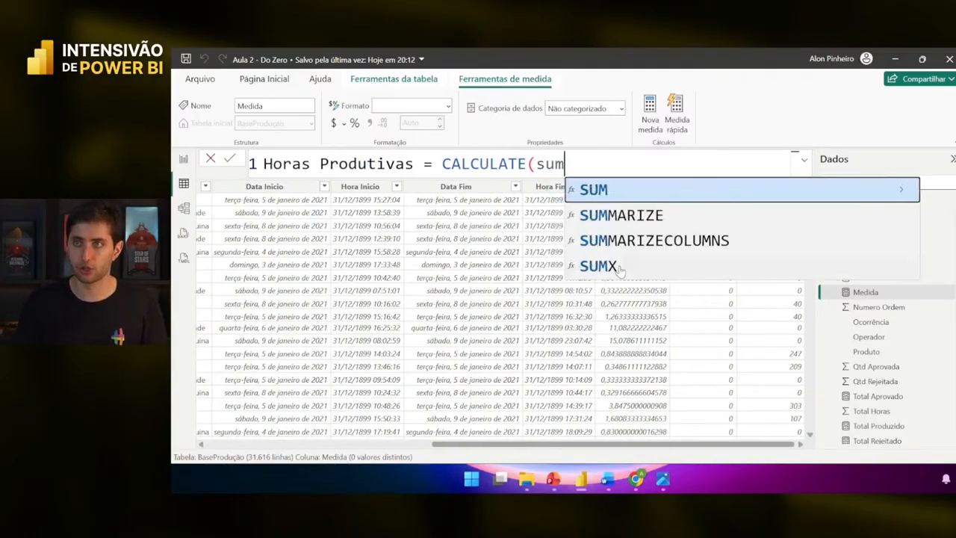
key(Tab)
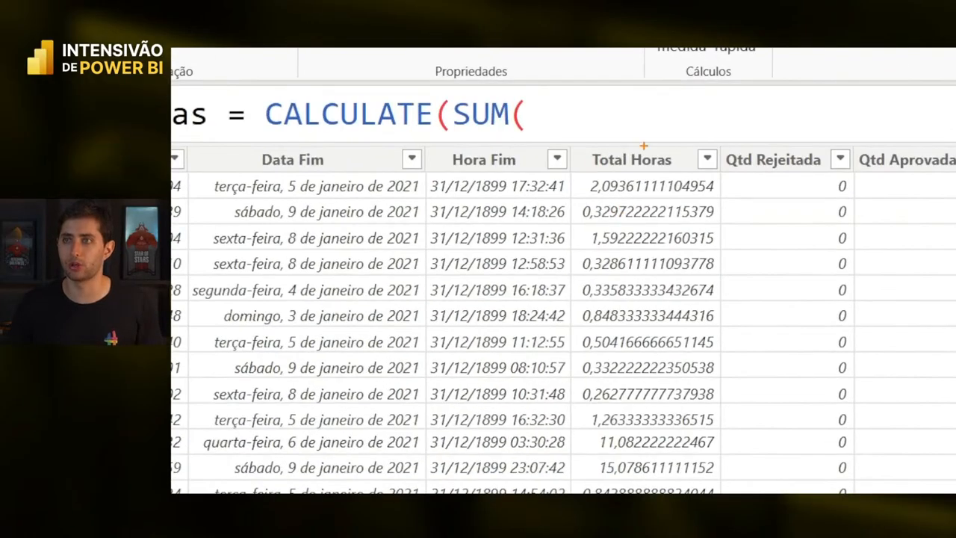
drag(642, 146, 687, 105)
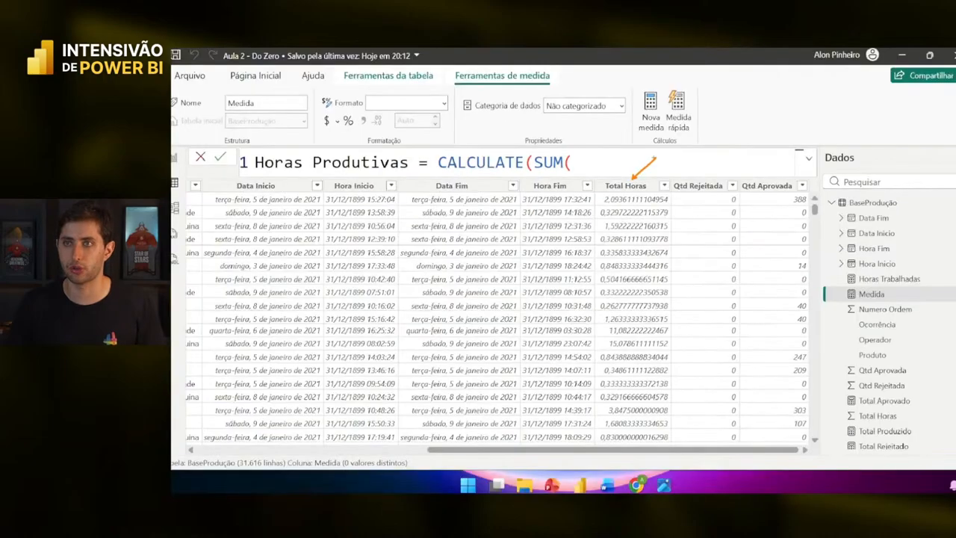
text(total h)
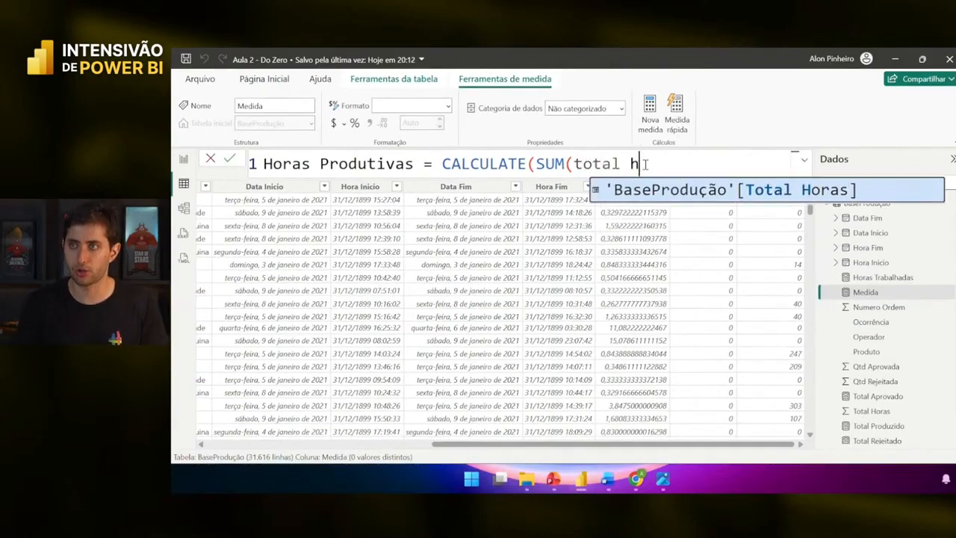
key(Tab)
scroll(645, 164, down, 2)
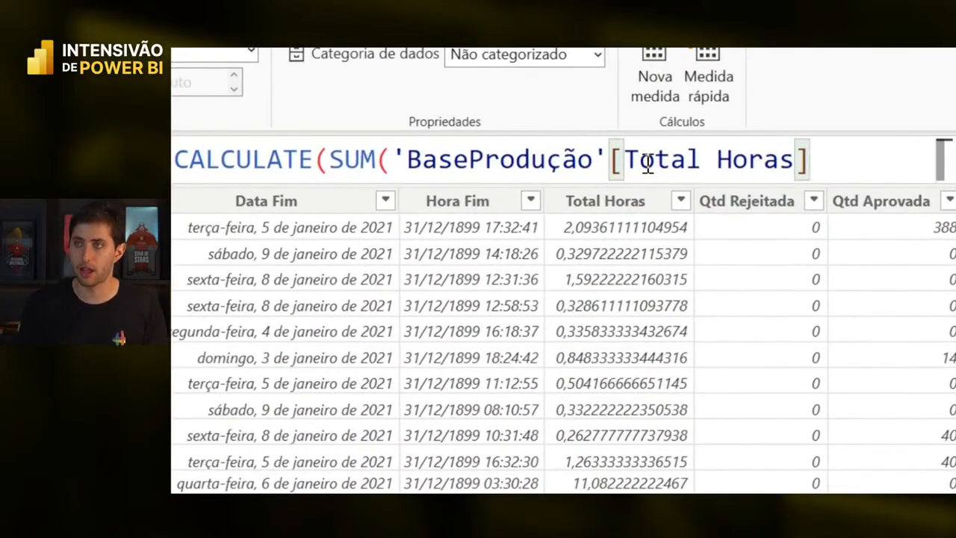
text())
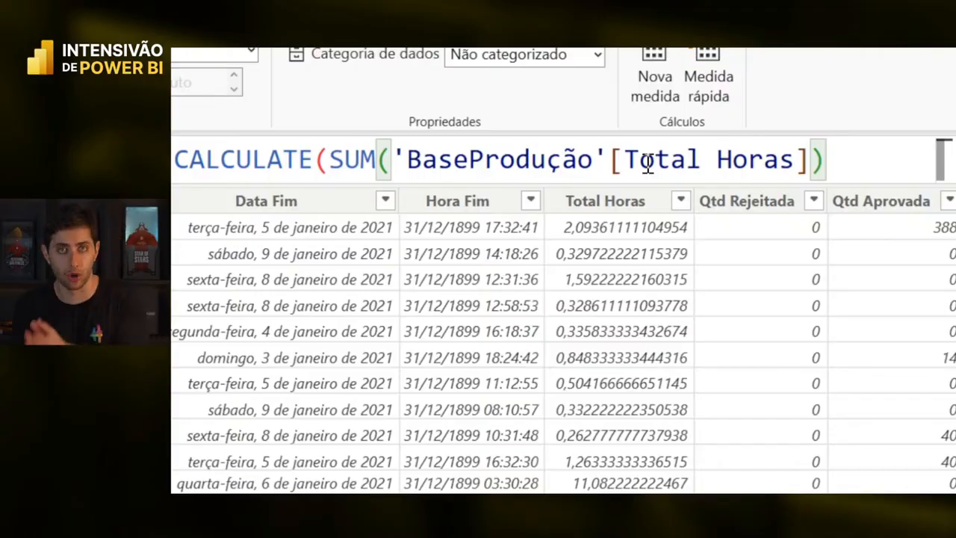
text(,)
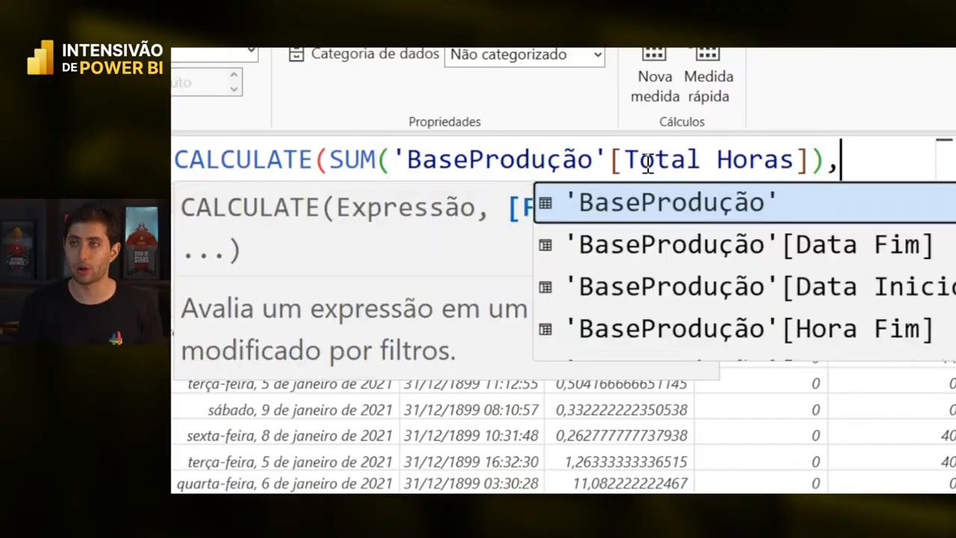
key(Escape)
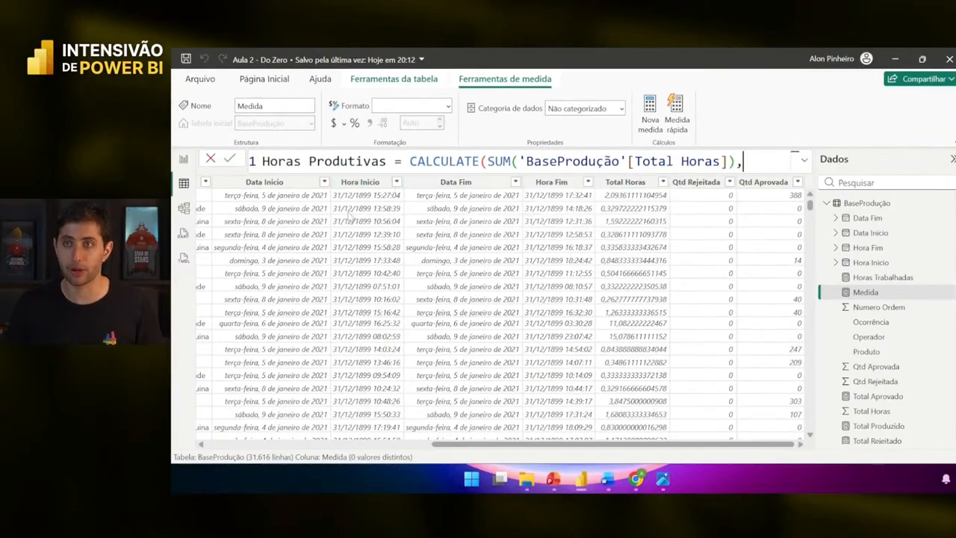
- Add the filter 'BaseProdução'[Ocorrência]=BLANK(), close CALCULATE and commit the measure
scroll(353, 225, left, 5)
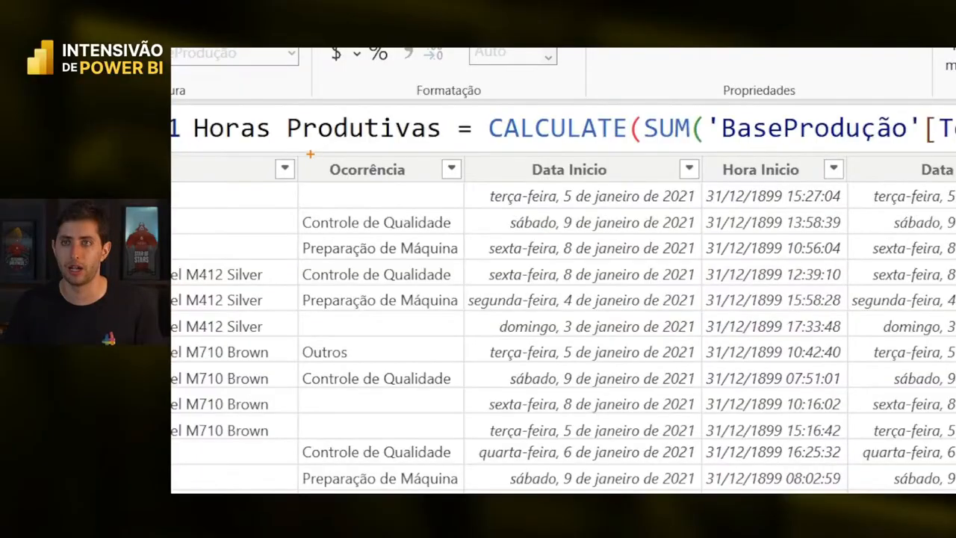
drag(309, 154, 437, 184)
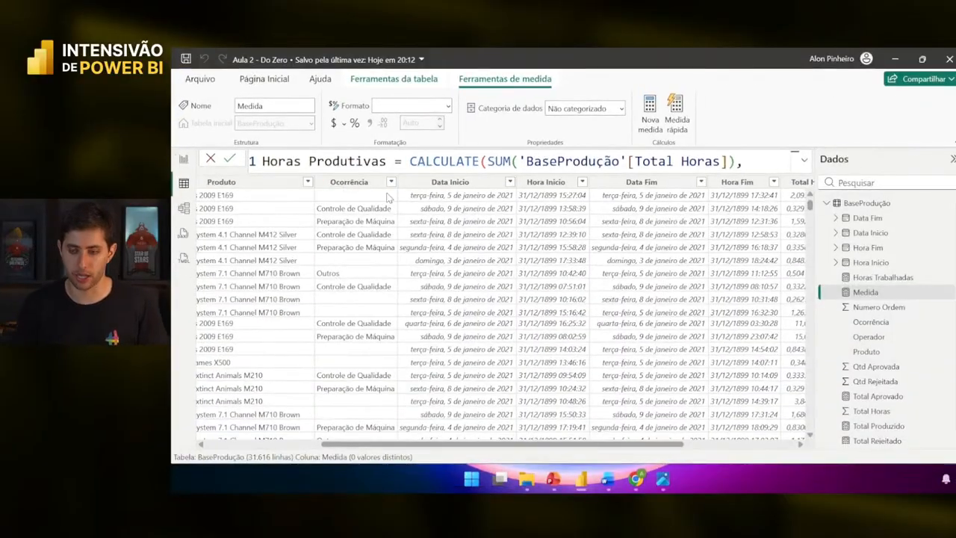
text(ocorr)
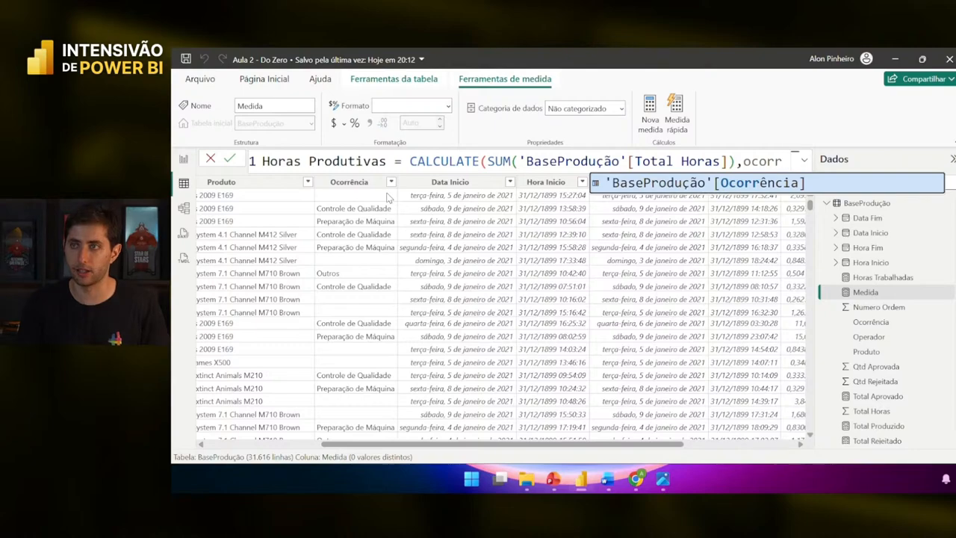
key(Tab)
text(=)
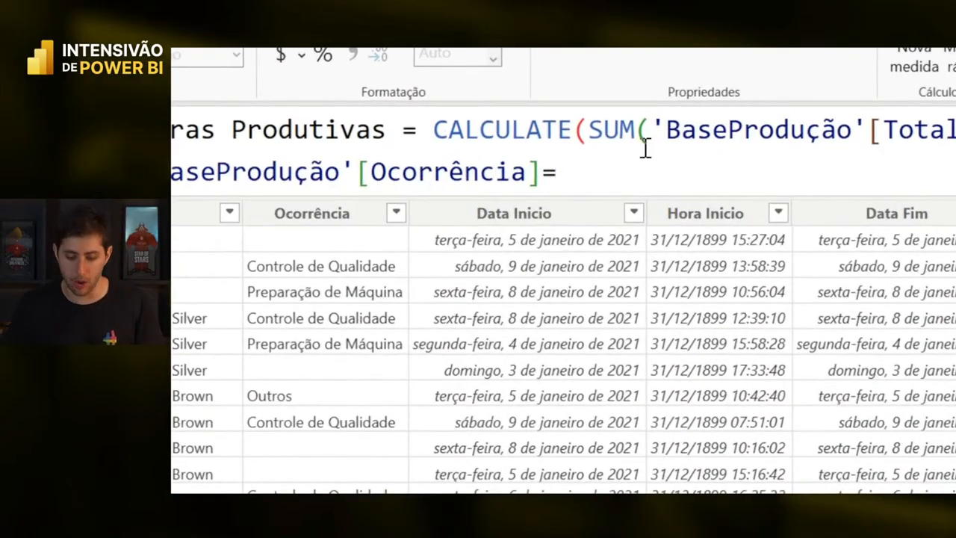
text(blank)
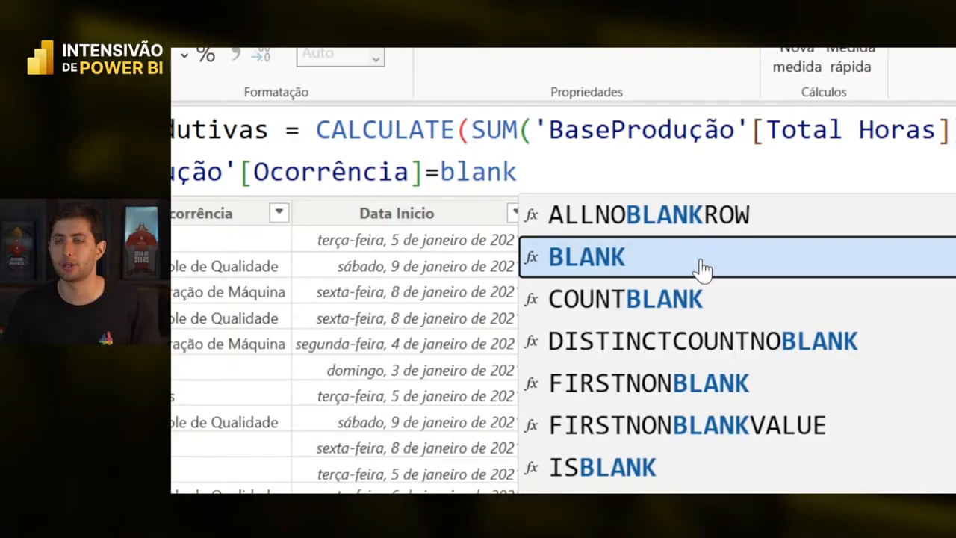
click(614, 261)
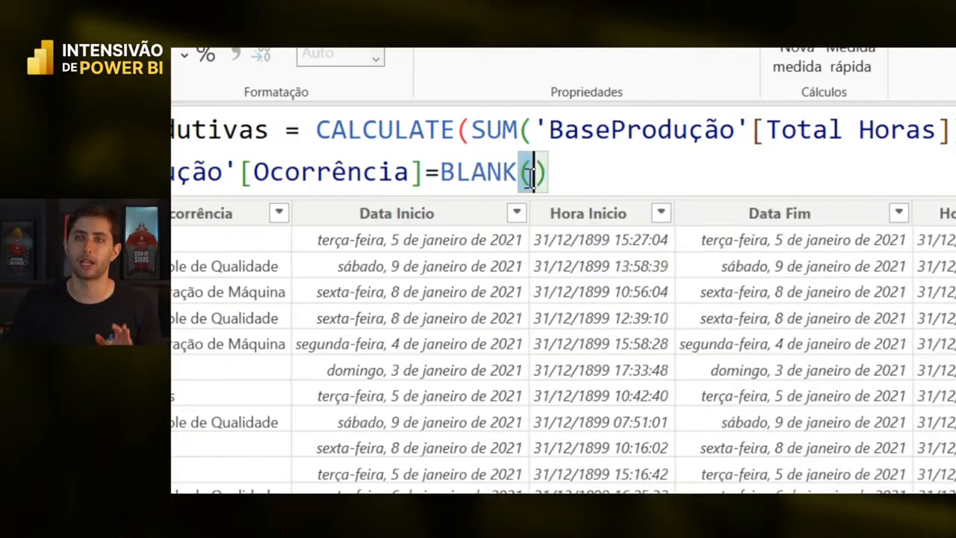
drag(523, 172, 554, 173)
click(555, 173)
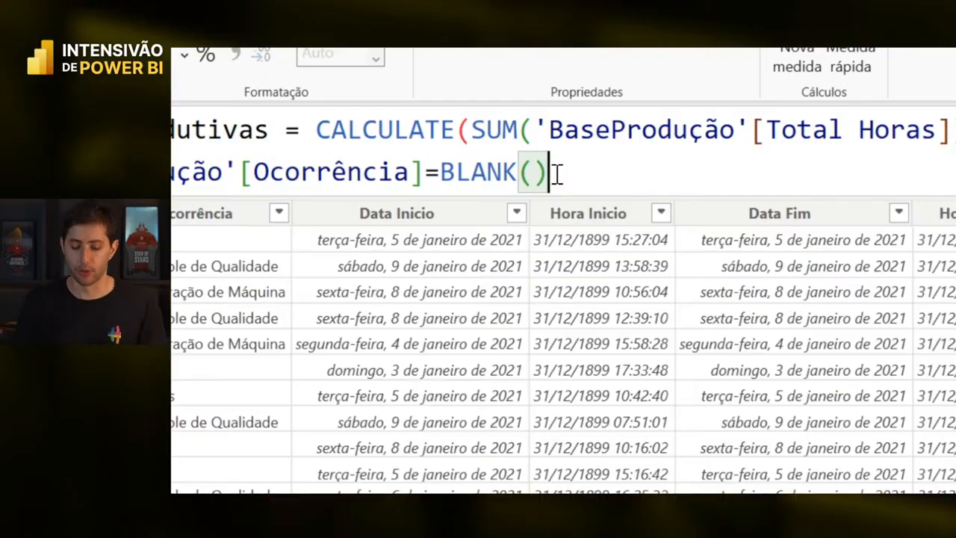
text())
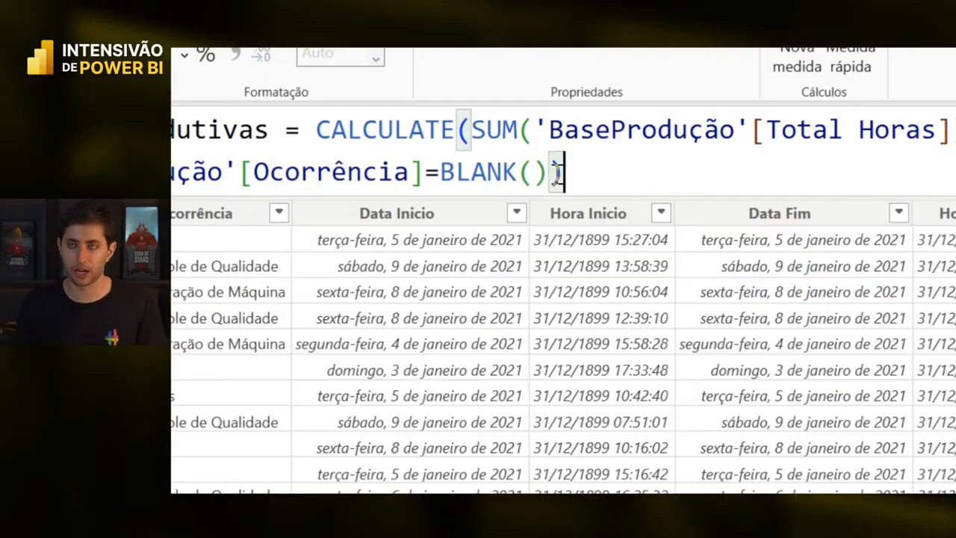
key(Return)
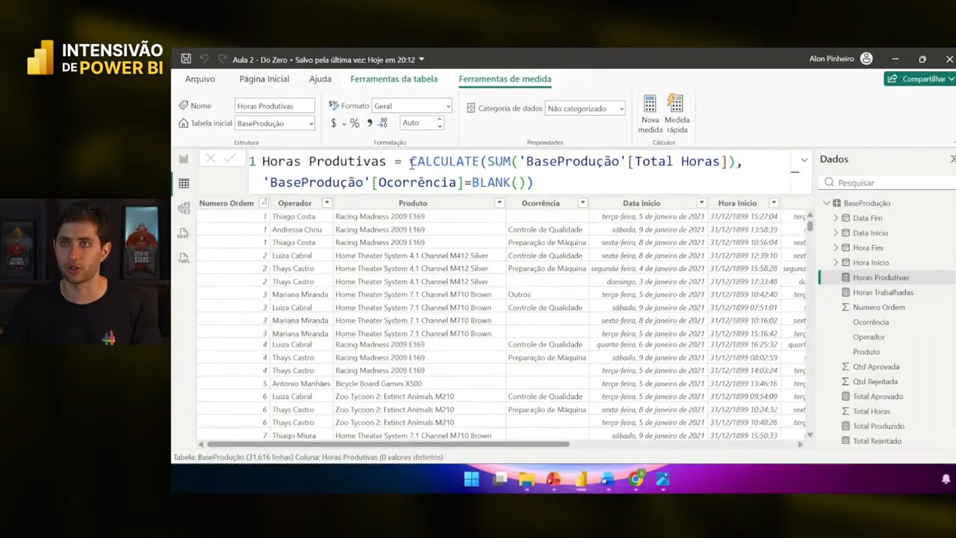
- Highlight the CALCULATE and Ocorrência parts of the Horas Produtivas formula to explain them
drag(410, 161, 726, 162)
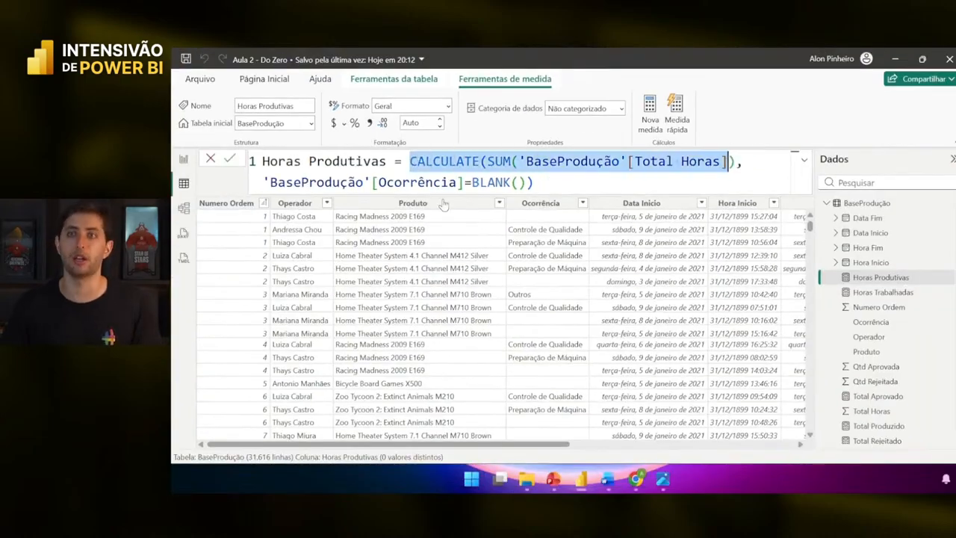
double_click(454, 180)
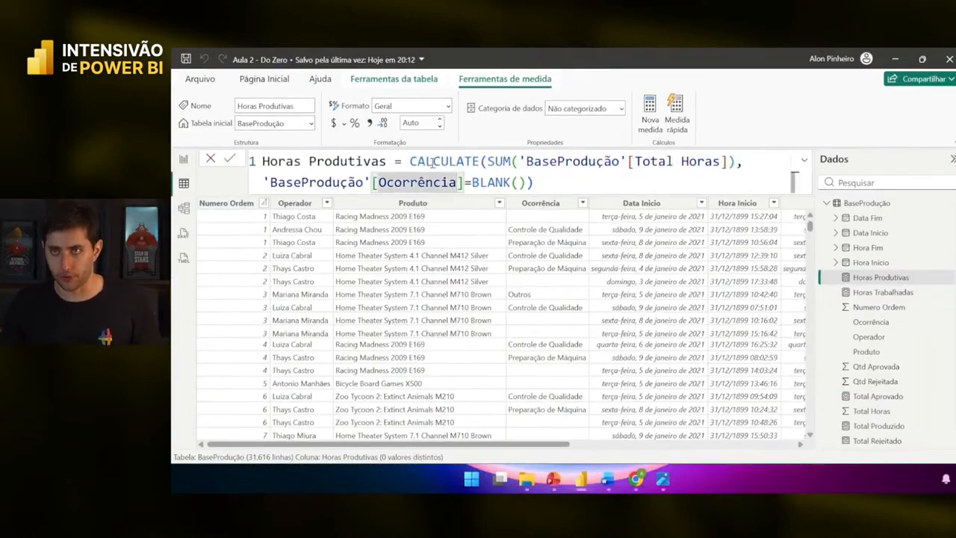
double_click(433, 162)
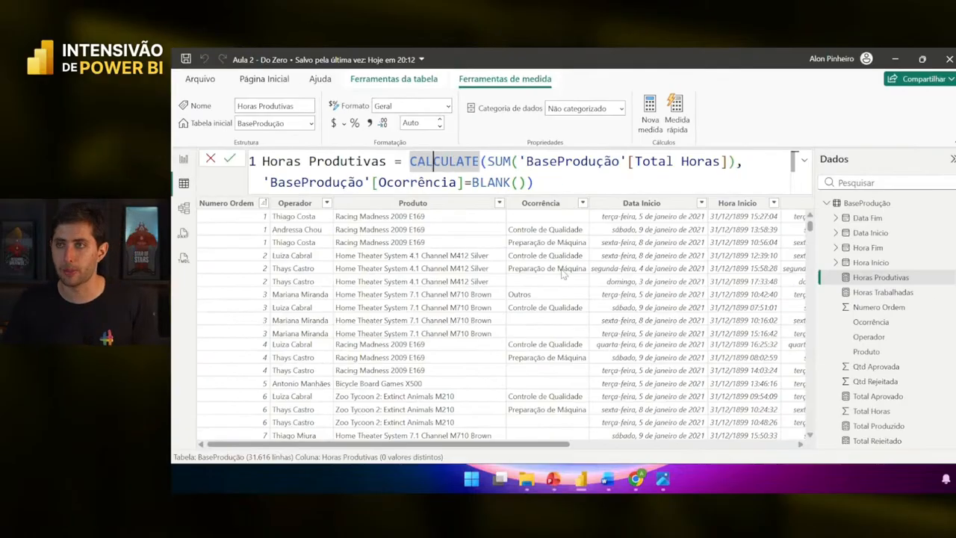
scroll(805, 452, right, 5)
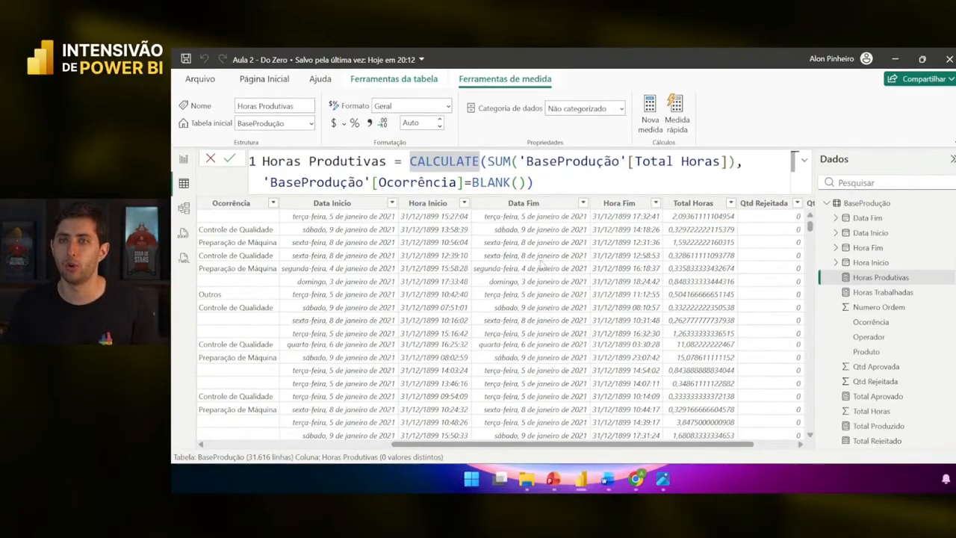
scroll(542, 263, left, 2)
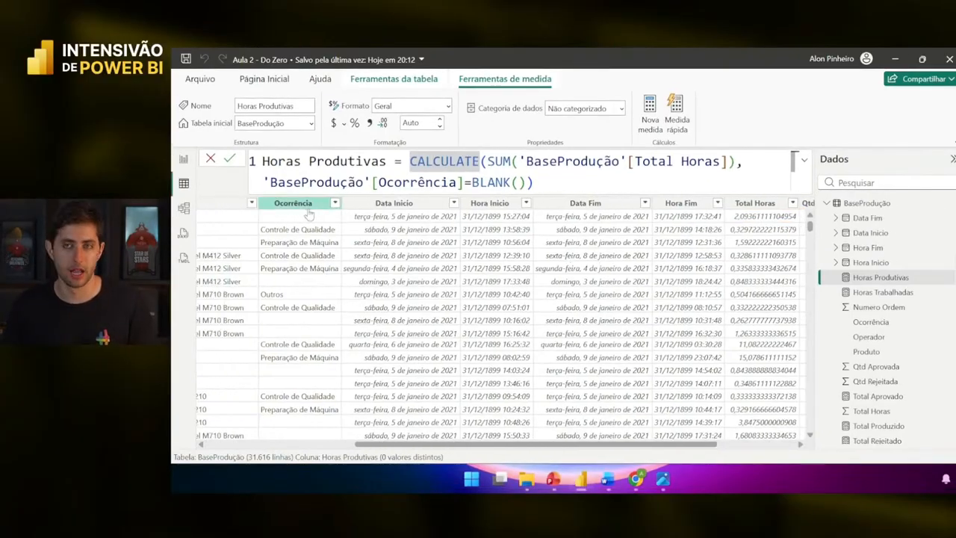
key(ctrl+1)
click(304, 208)
drag(217, 208, 375, 238)
mouse_move(221, 238)
mouse_down()
mouse_move(304, 279)
mouse_move(379, 340)
mouse_up()
key(Escape)
- Mark up the SUM and filter arguments of the formula on screen
scroll(589, 289, right, 2)
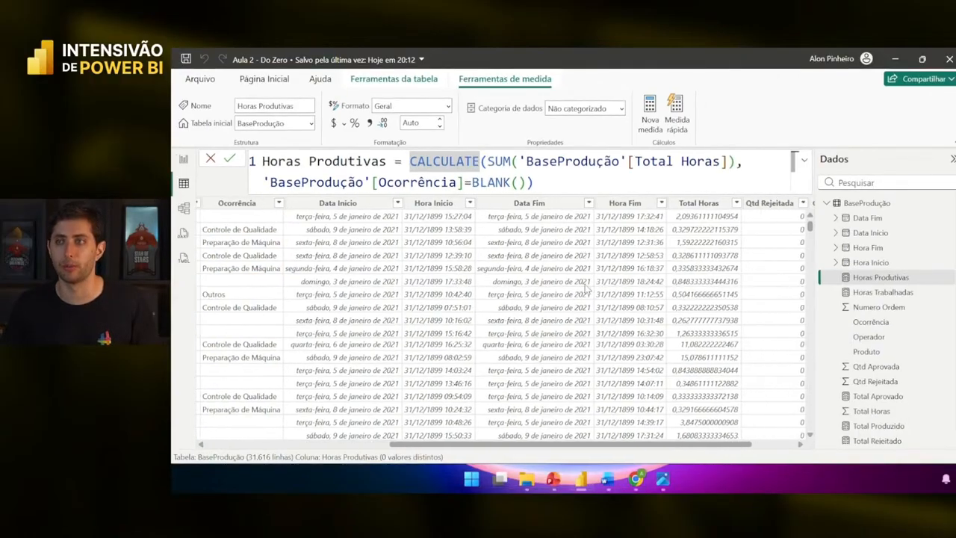
key(ctrl+1)
click(683, 268)
drag(512, 148, 676, 174)
drag(519, 182, 657, 274)
drag(539, 273, 647, 174)
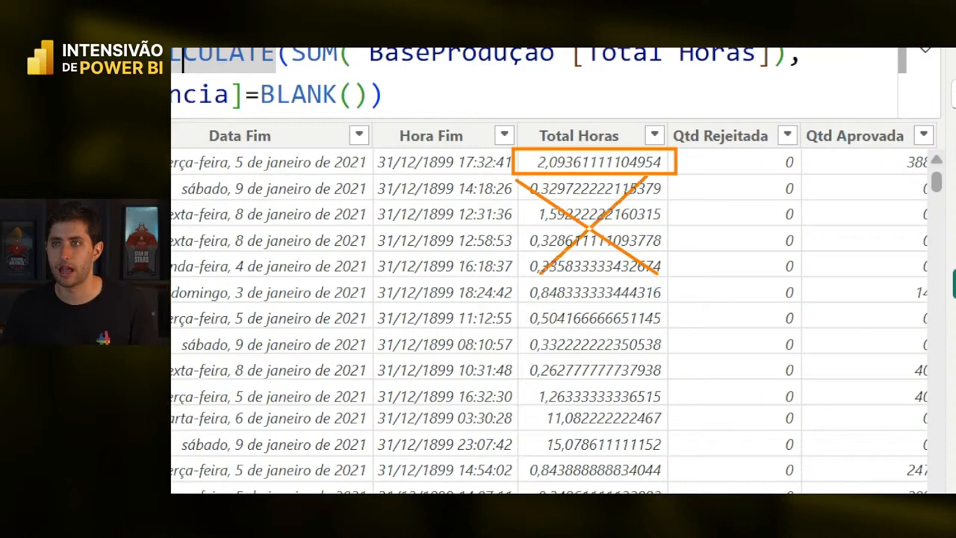
drag(521, 277, 672, 306)
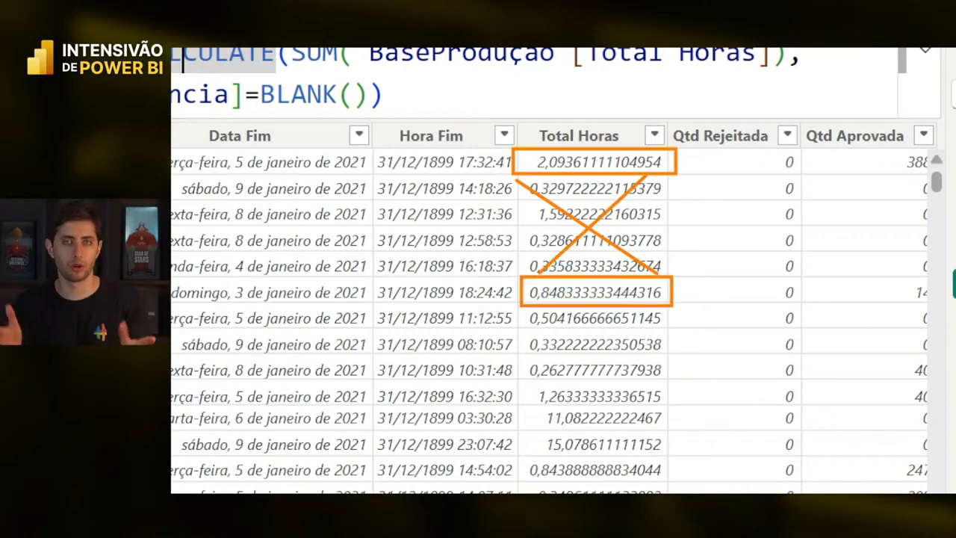
key(Escape)
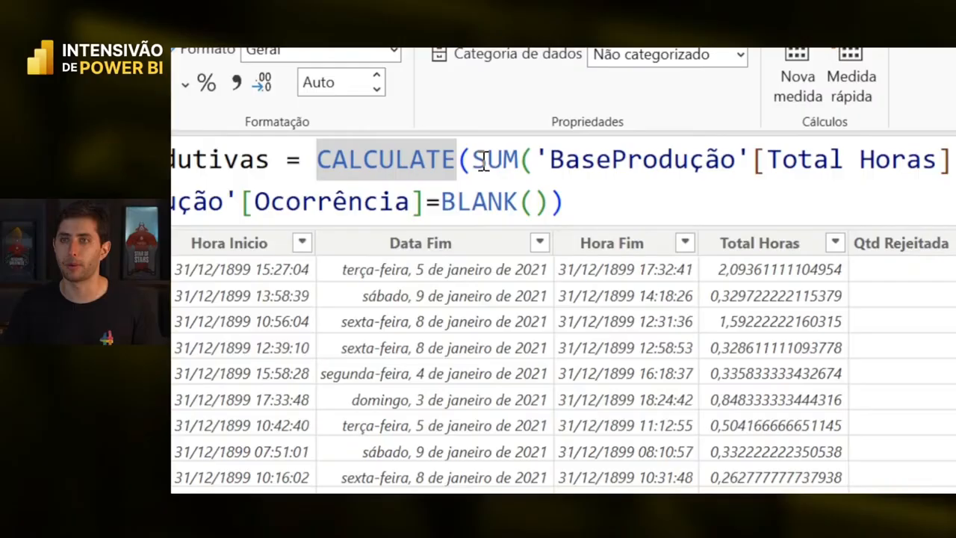
- Highlight the SUM and blank-Ocorrência parts, then move the Horas Trabalhadas card left on the report
drag(487, 160, 586, 153)
drag(671, 149, 955, 160)
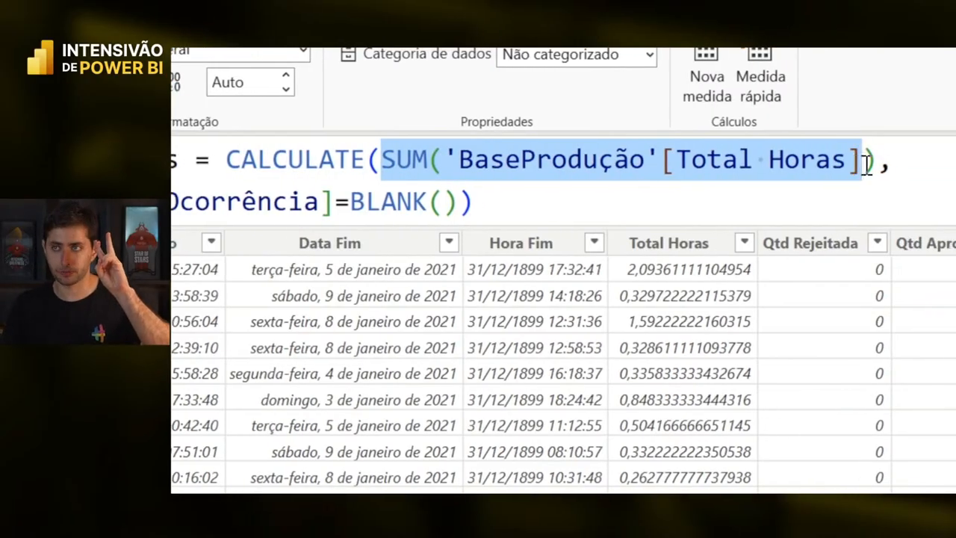
drag(864, 163, 870, 165)
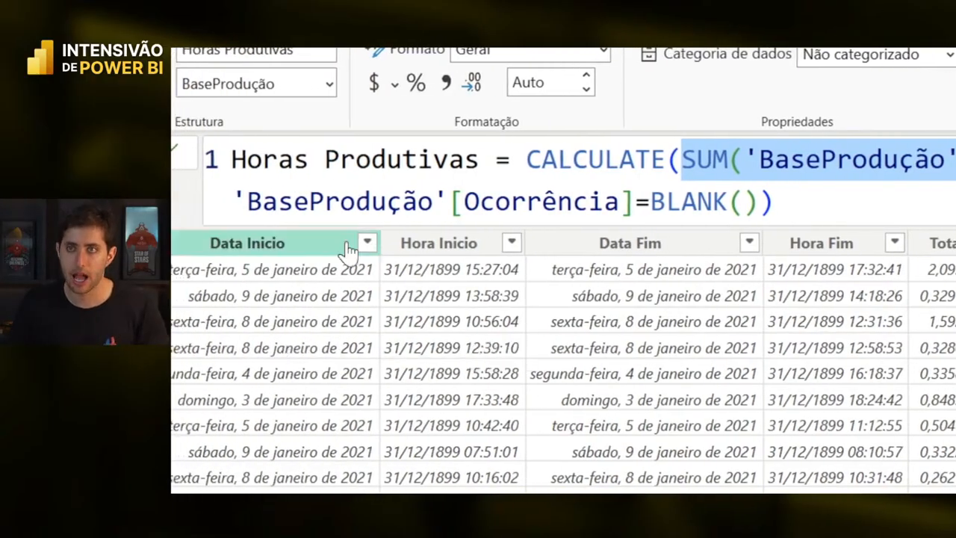
drag(464, 201, 730, 203)
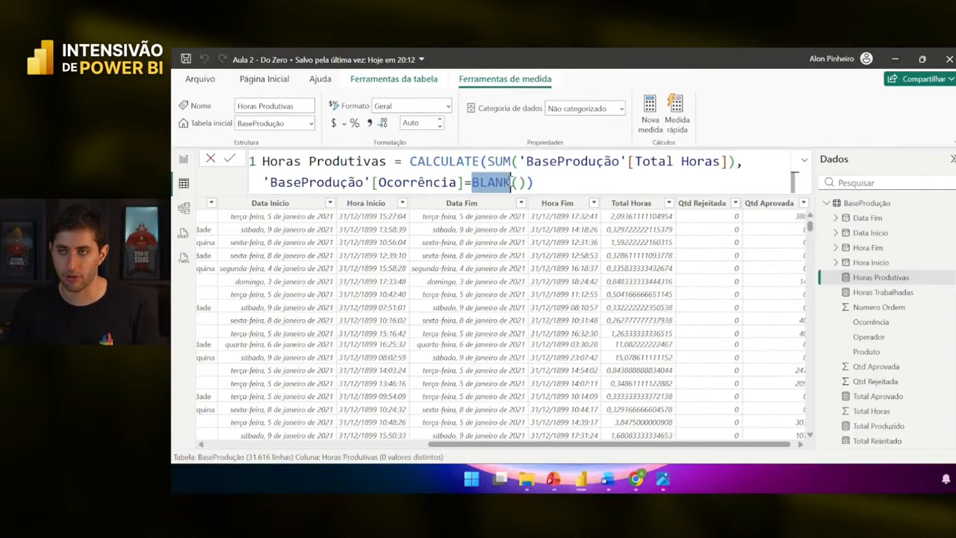
click(565, 190)
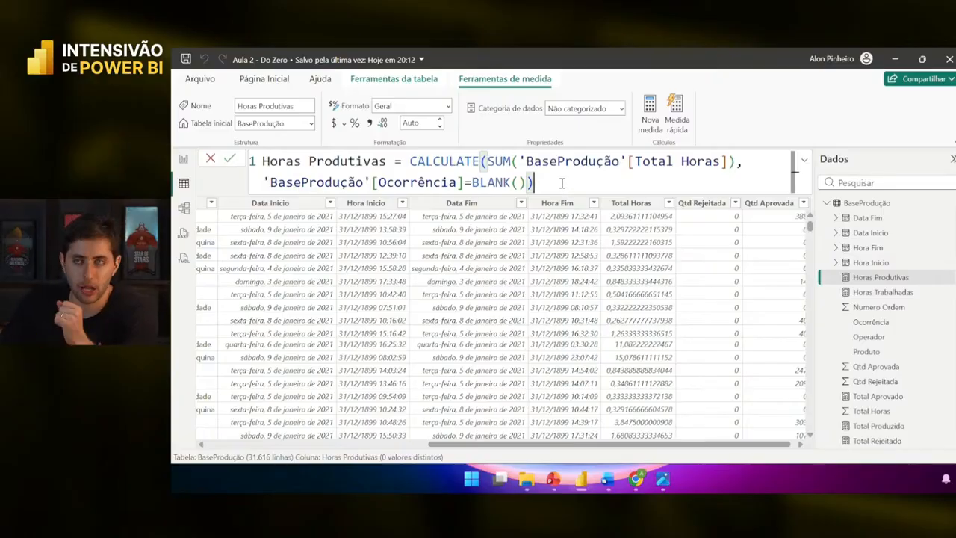
click(189, 163)
drag(586, 302, 321, 272)
- Add a Horas Produtivas card (30,96 Mil) beside Horas Trabalhadas and enlarge it to match
click(381, 267)
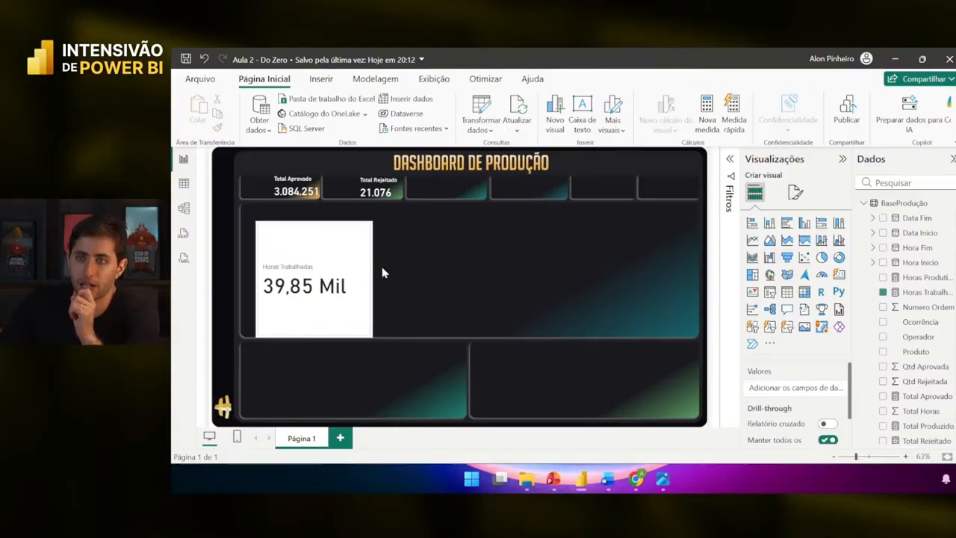
click(838, 274)
drag(313, 381, 456, 272)
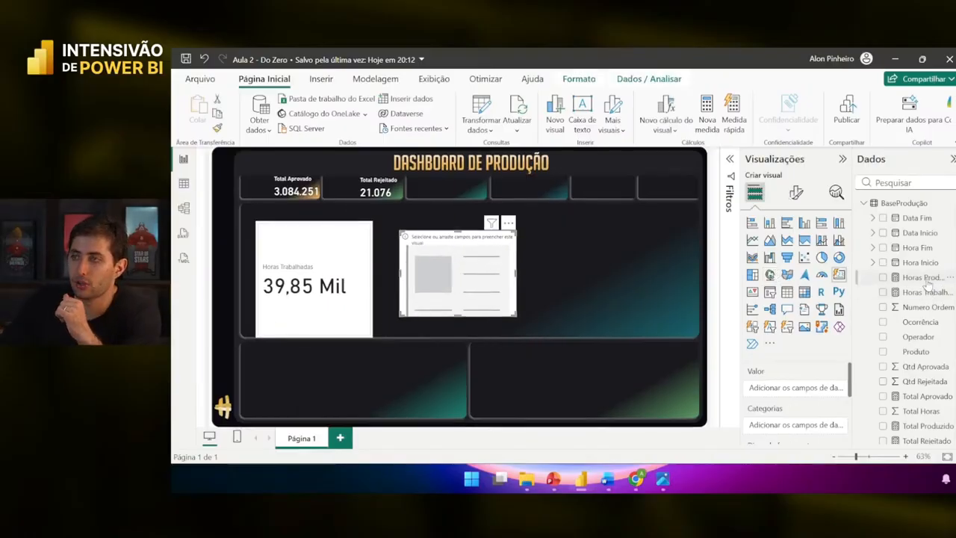
drag(926, 278, 907, 297)
drag(827, 392, 821, 389)
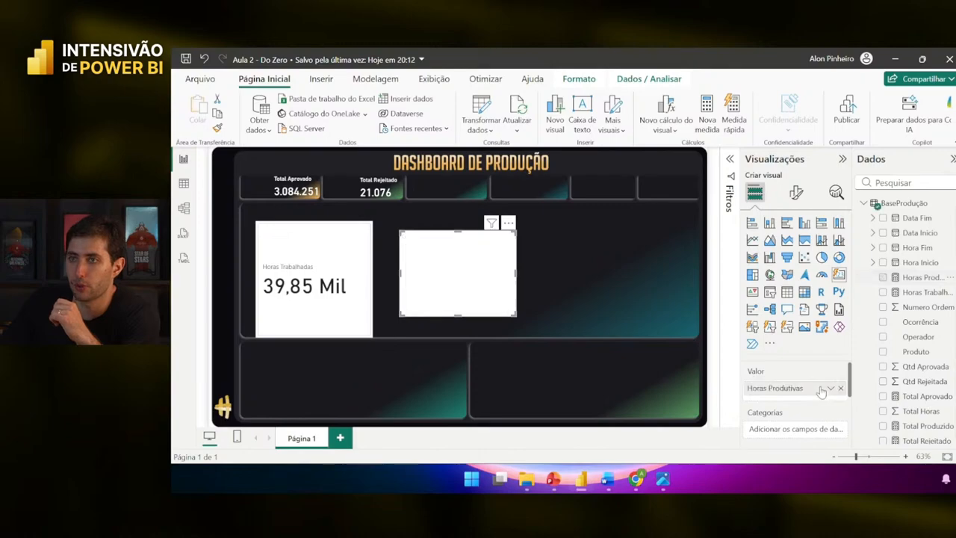
mouse_move(512, 313)
mouse_down()
mouse_move(528, 335)
mouse_move(506, 322)
mouse_up()
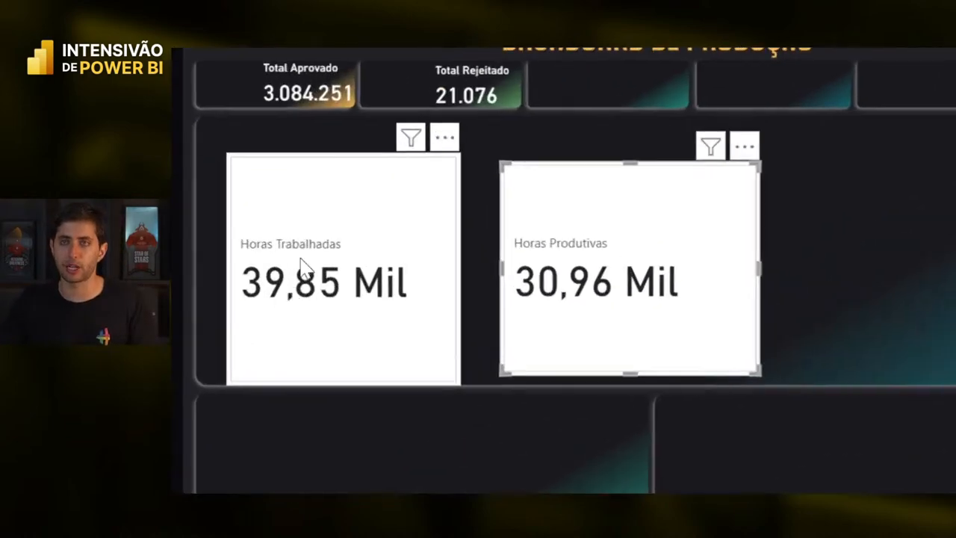
- Select the Horas Trabalhadas and Horas Produtivas cards, then view the BaseProdução table with its DAX
click(293, 277)
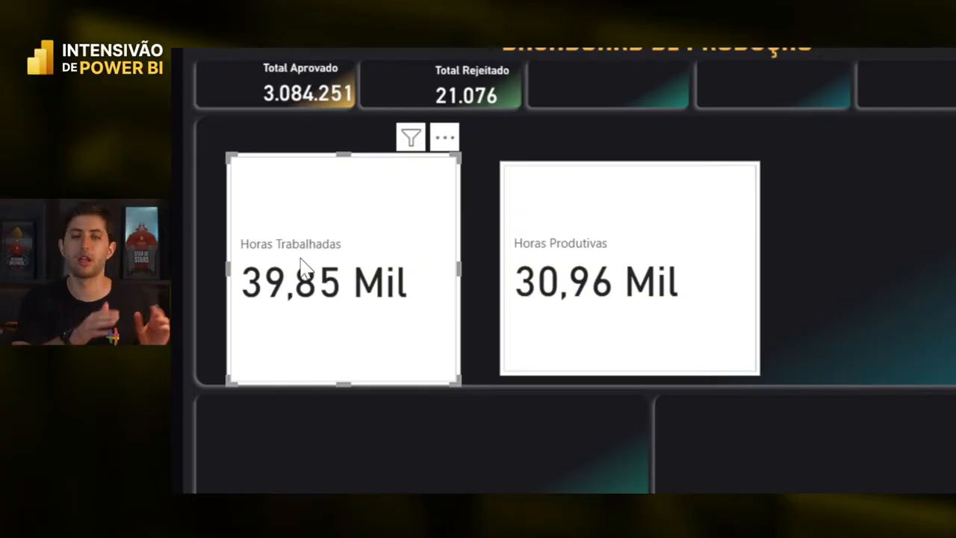
click(700, 231)
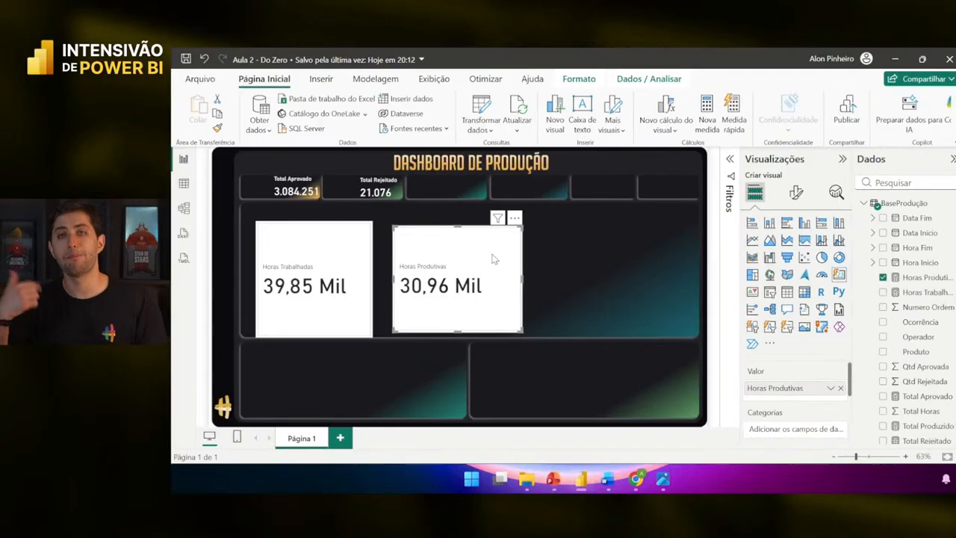
click(183, 183)
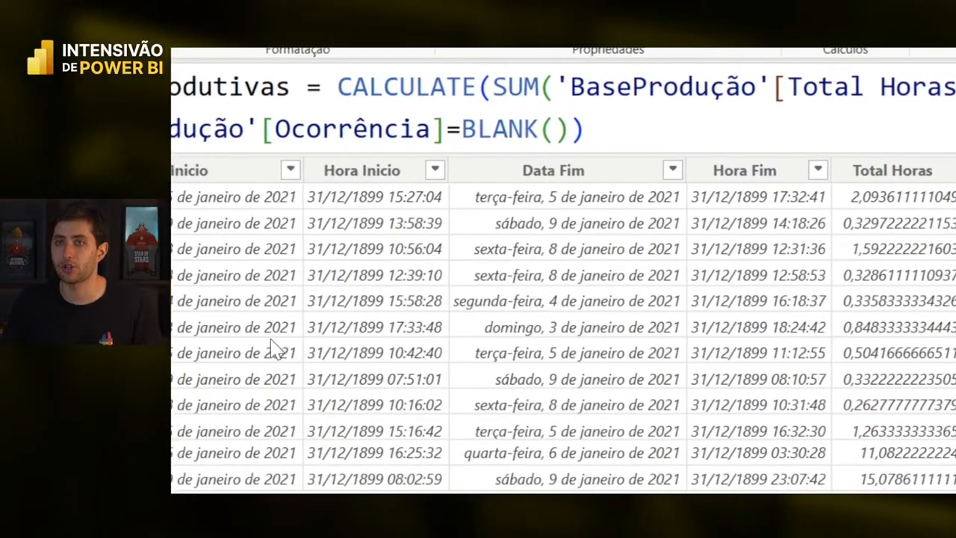
- Create a new measure in BaseProdução from the Ocorrência column's context menu
scroll(426, 273, left, 3)
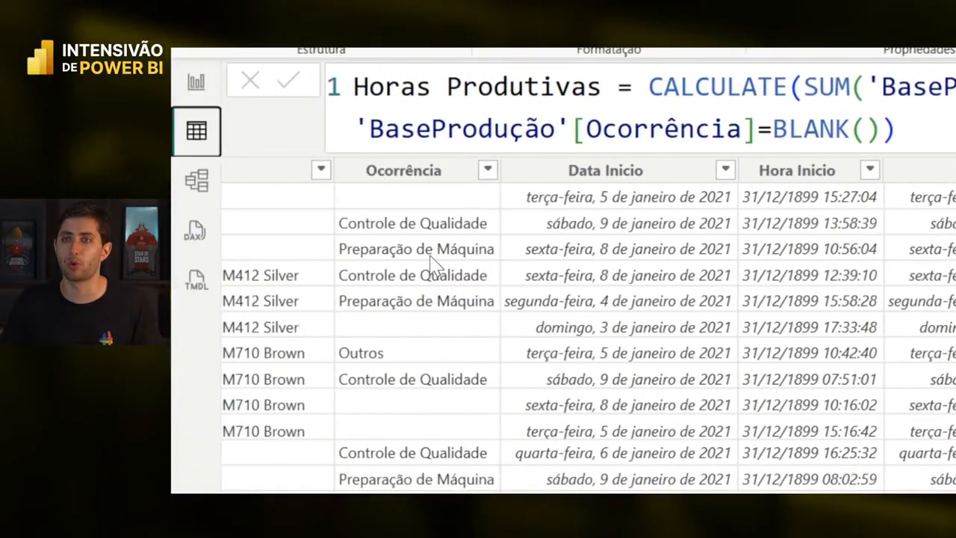
click(415, 170)
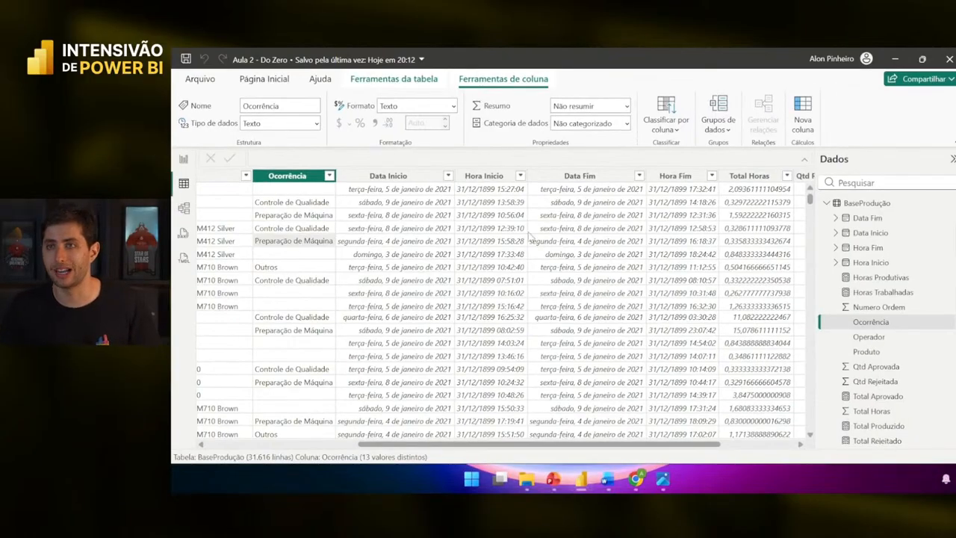
right_click(544, 223)
click(586, 325)
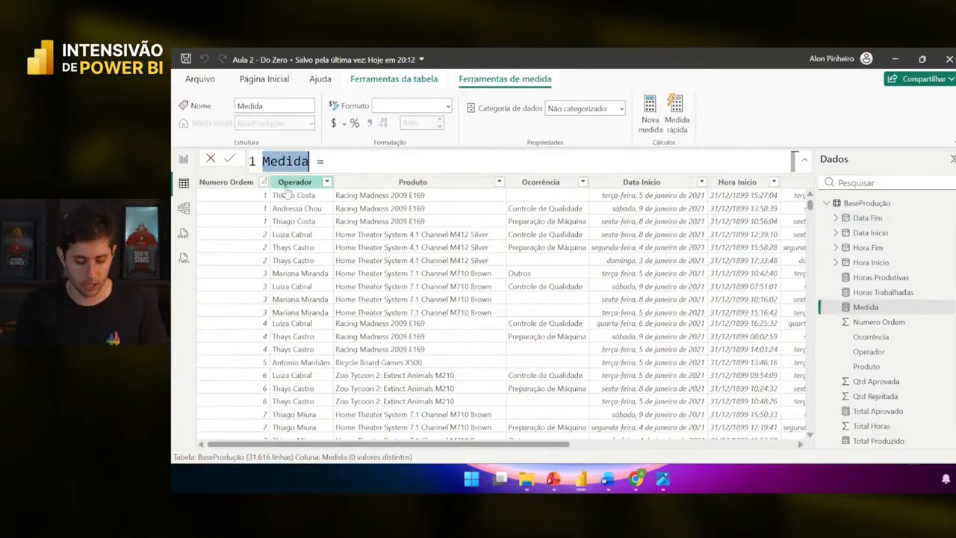
- Name the measure Horas Paradas and enter CALCULATE(SUM('BaseProdução'[Total Horas]),
text(Horas Paradas)
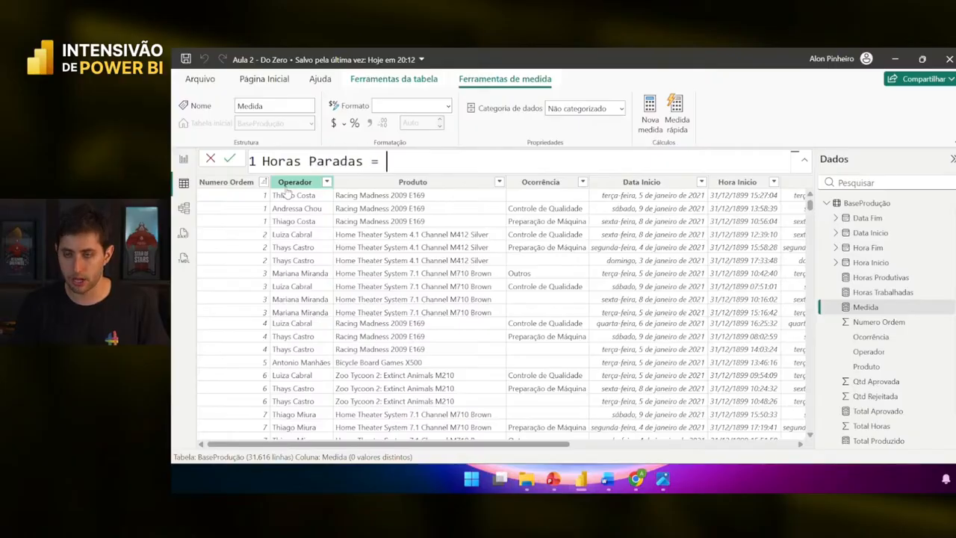
text(ca)
key(Tab)
text(()
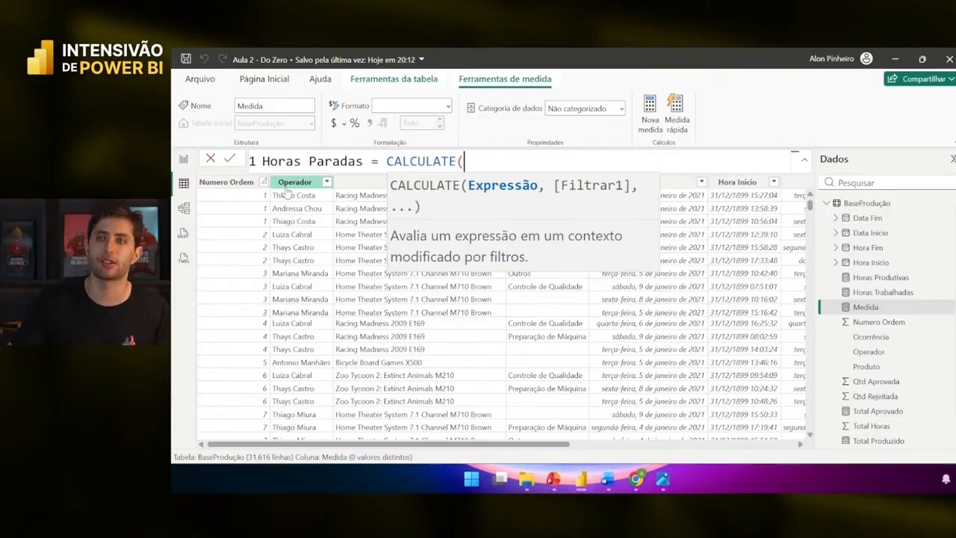
scroll(665, 303, right, 5)
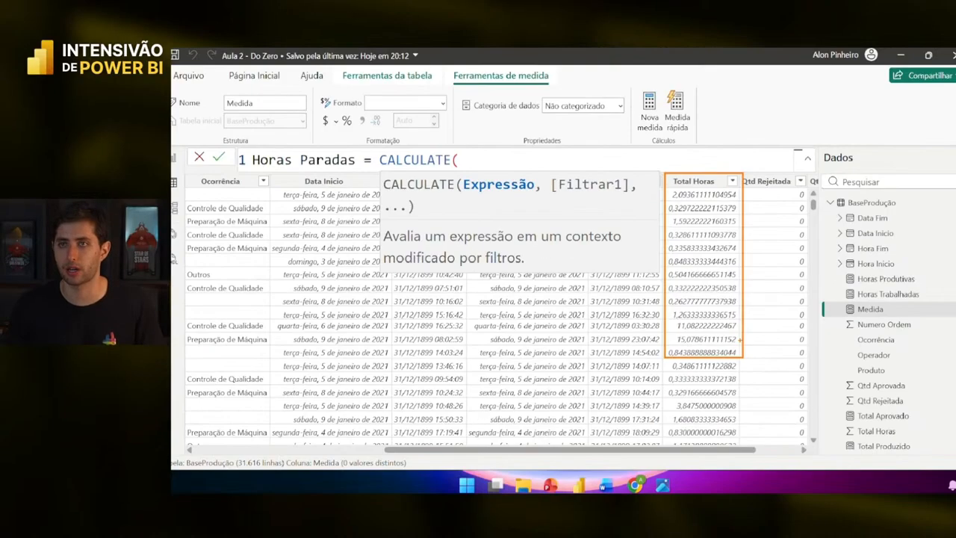
text(sum)
key(Tab)
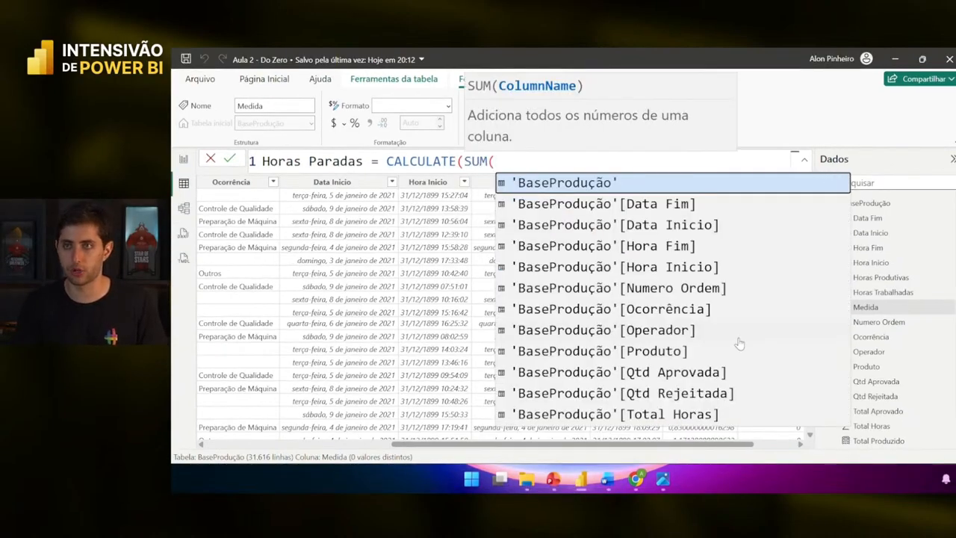
text(total h)
key(Tab)
text())
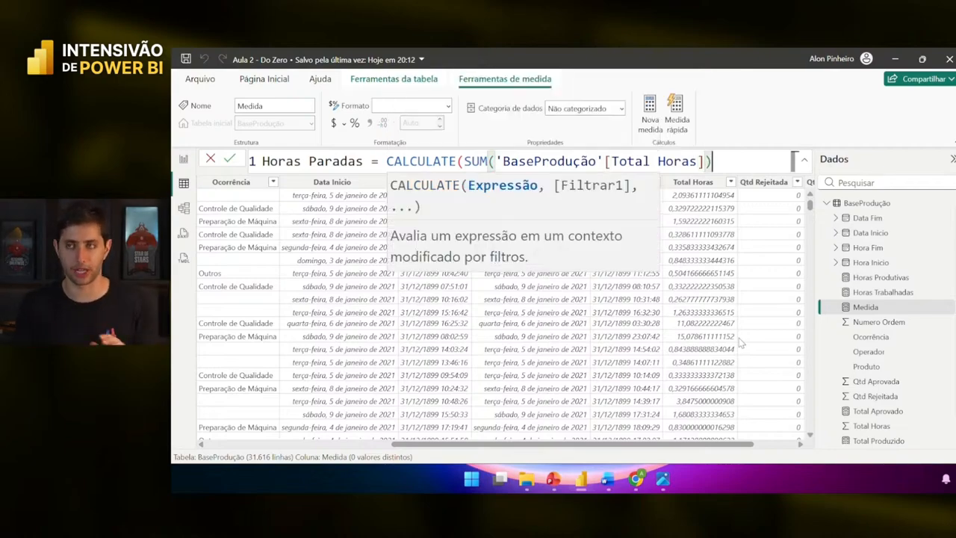
text(,)
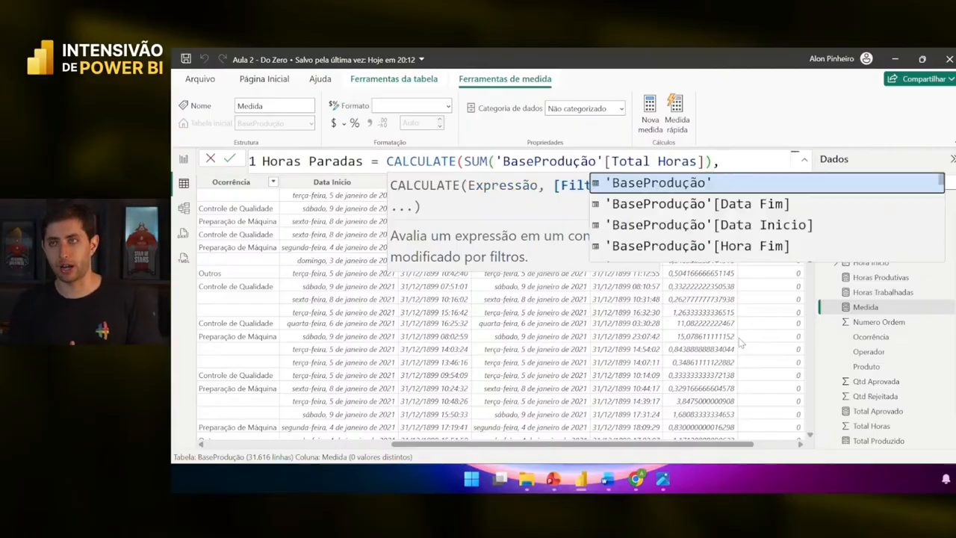
key(Escape)
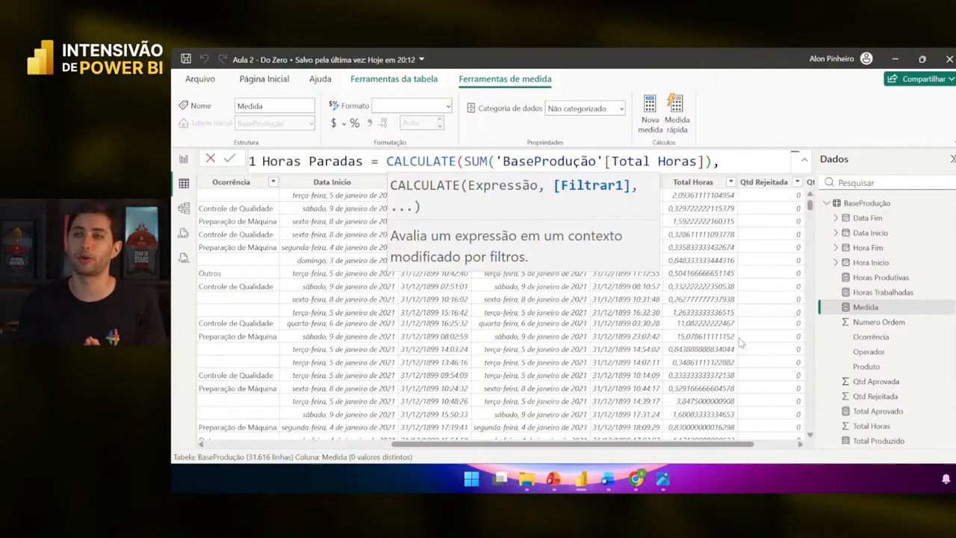
- Add 'BaseProdução'[Ocorrência]= as the filter column, erasing trial comparison text
text(ocor)
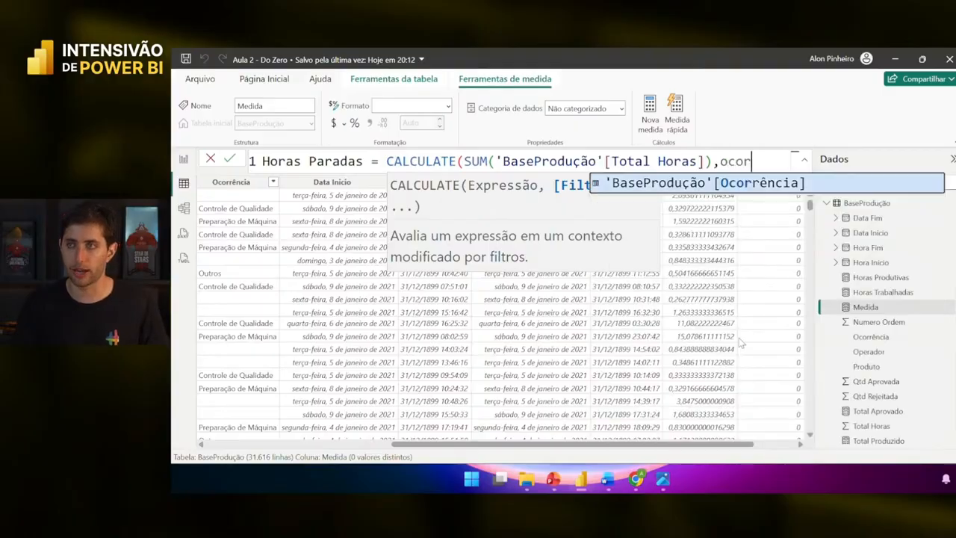
key(Tab)
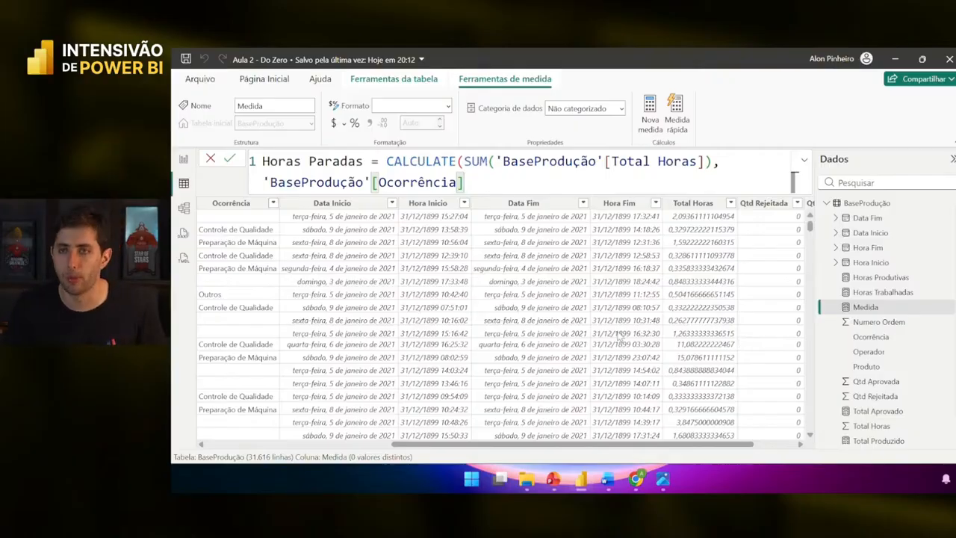
scroll(377, 291, left, 3)
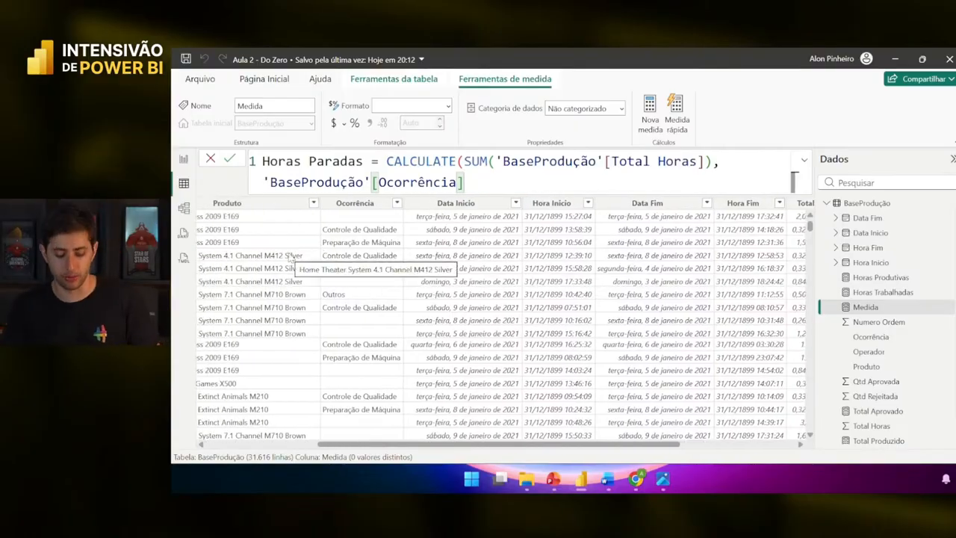
text(=bla)
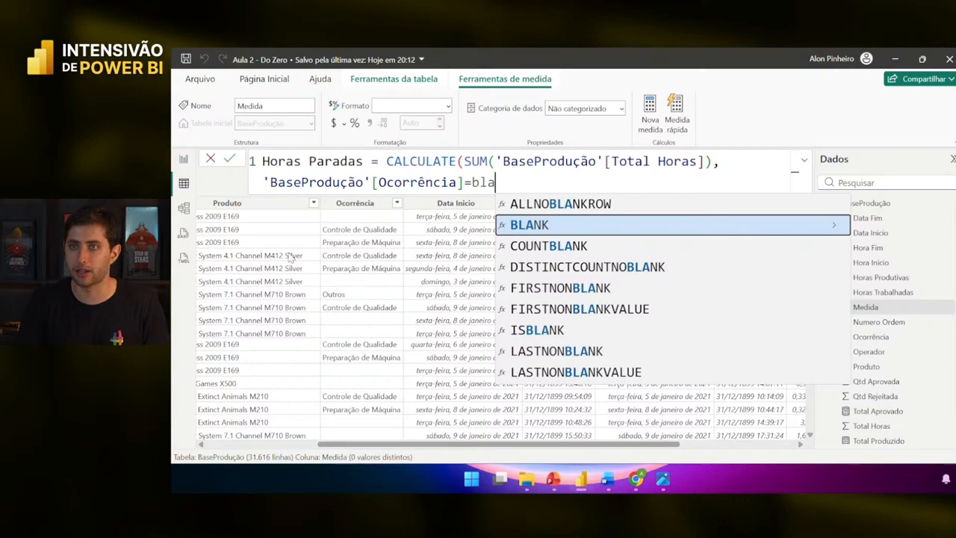
key(BackSpace)
key(BackSpace)
key(BackSpace)
key(BackSpace)
text(=pa)
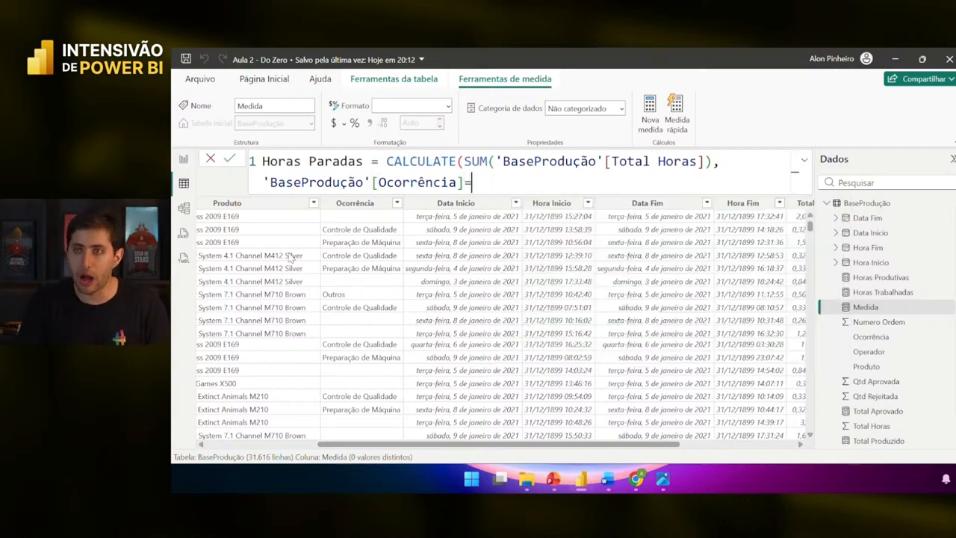
key(BackSpace)
text(re)
key(BackSpace)
key(BackSpace)
key(BackSpace)
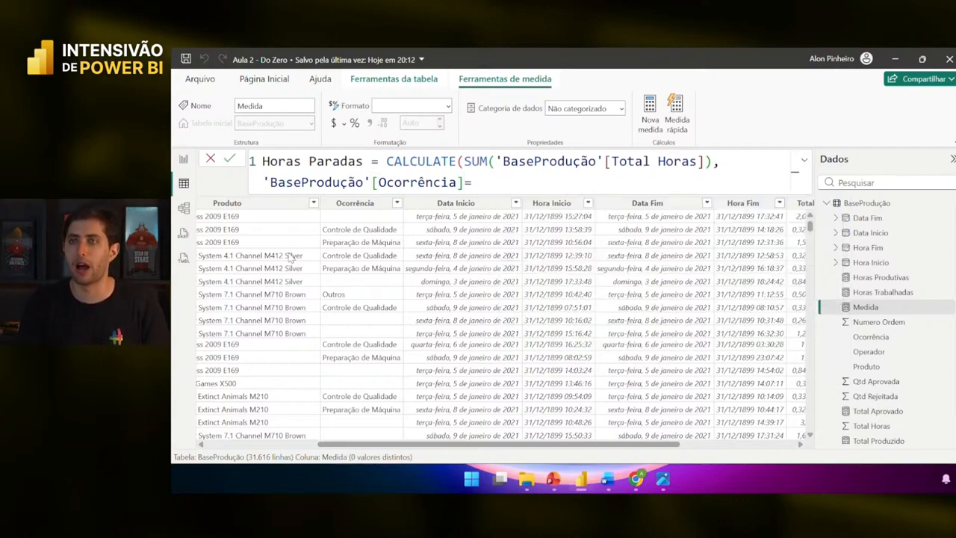
- Complete the Horas Paradas filter as <>BLANK(), close CALCULATE and commit the measure
text(fill)
key(BackSpace)
key(BackSpace)
key(BackSpace)
key(BackSpace)
key(BackSpace)
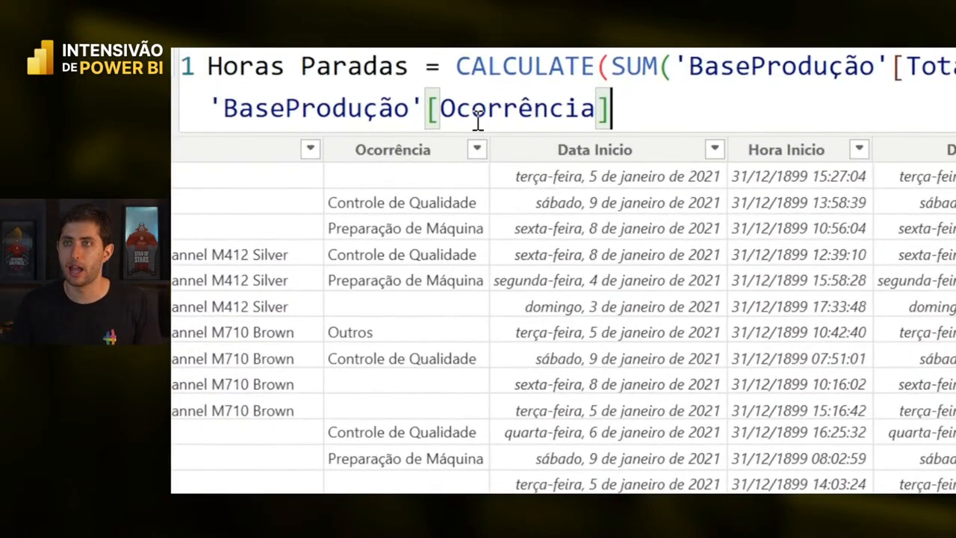
text(<>)
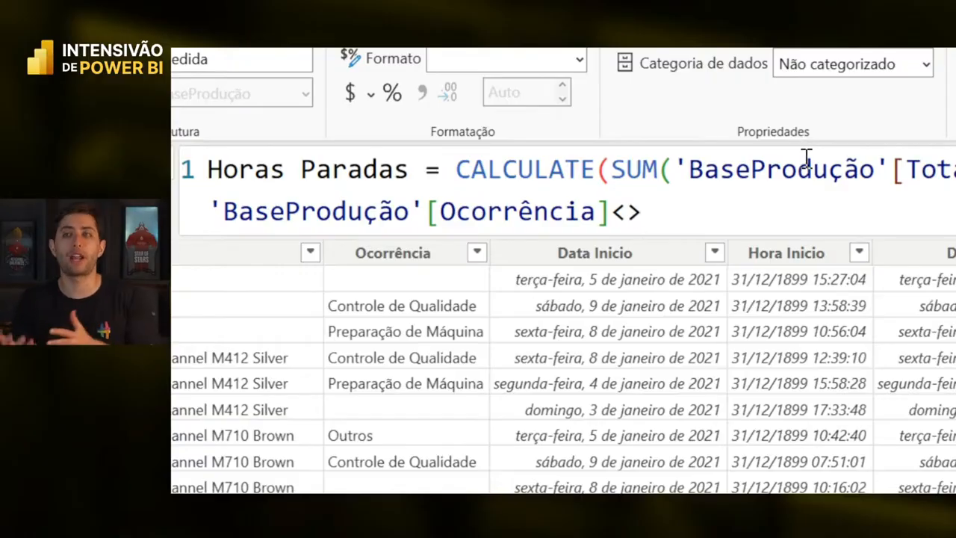
text(blank)
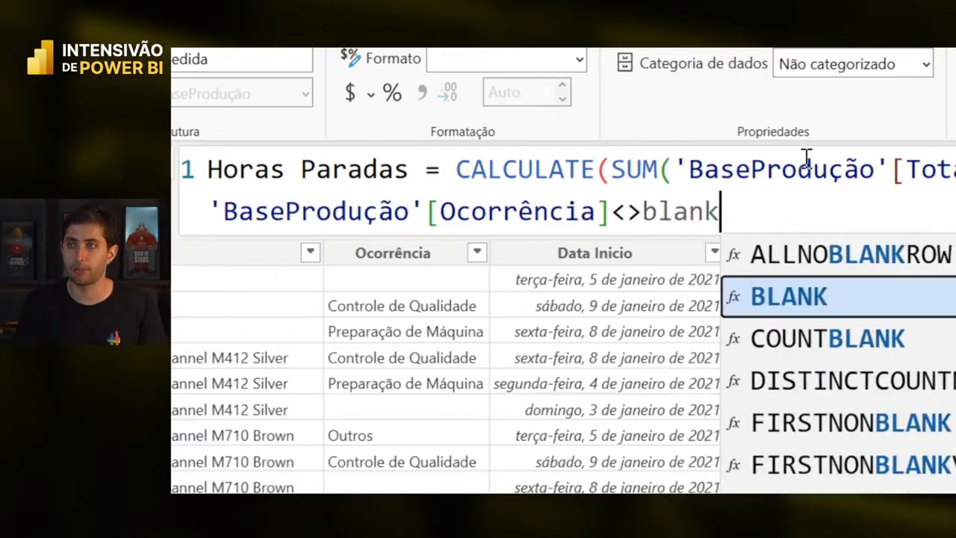
key(Tab)
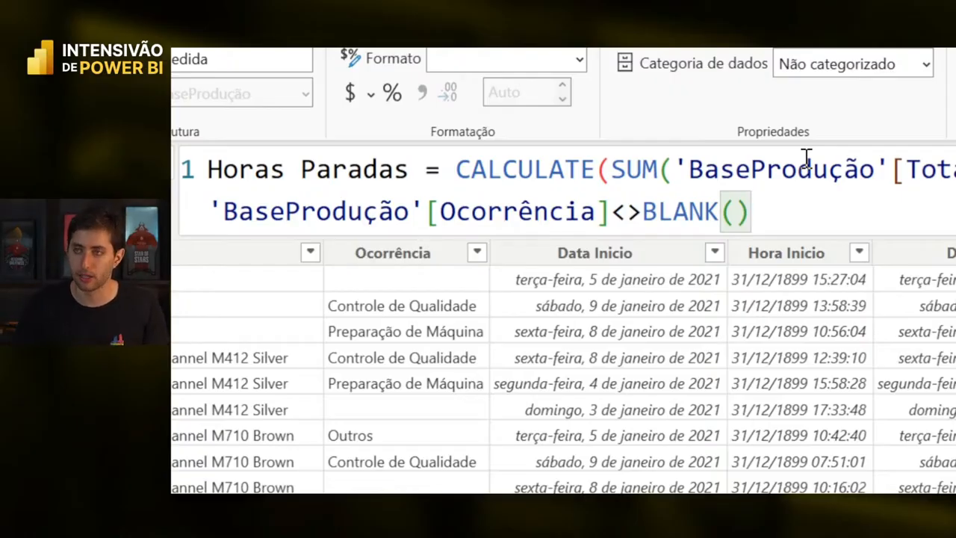
text())
key(Return)
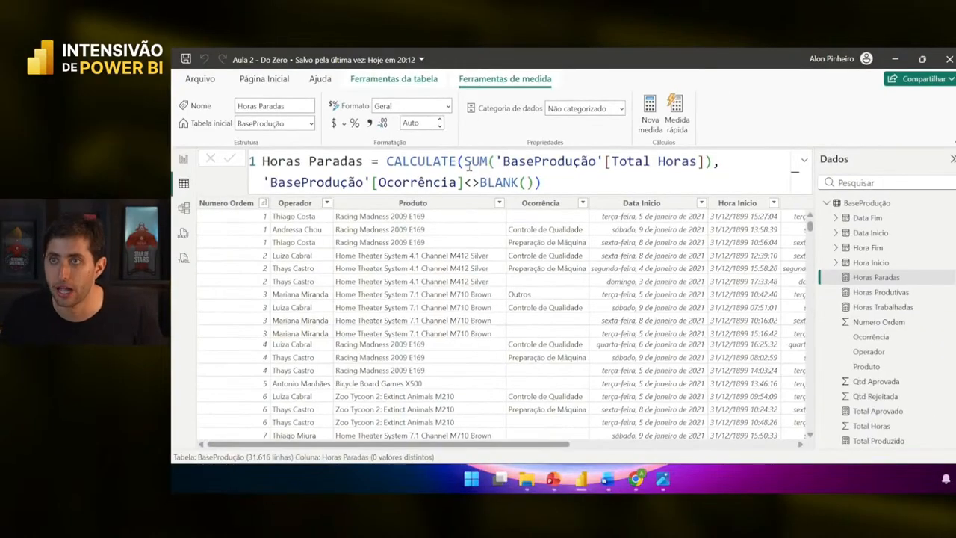
drag(464, 162, 711, 161)
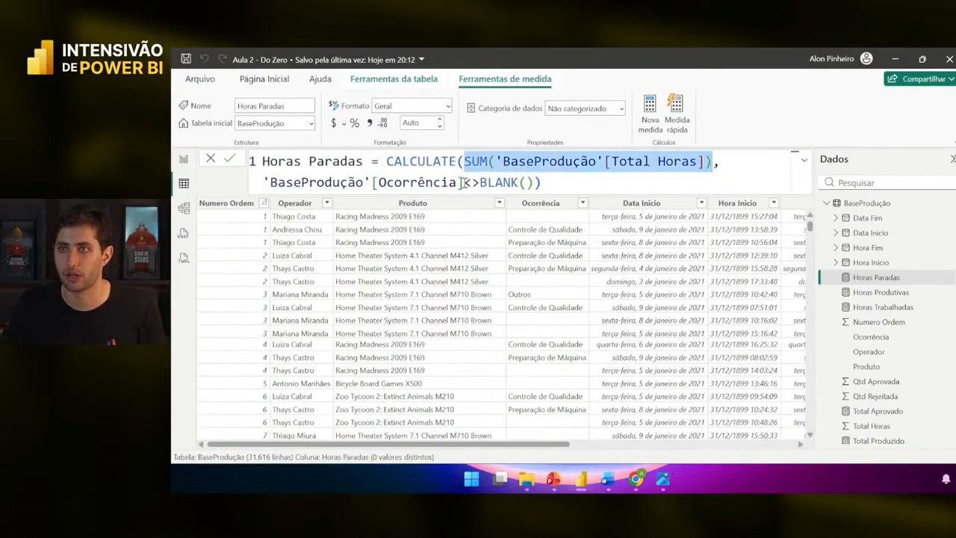
drag(265, 182, 534, 179)
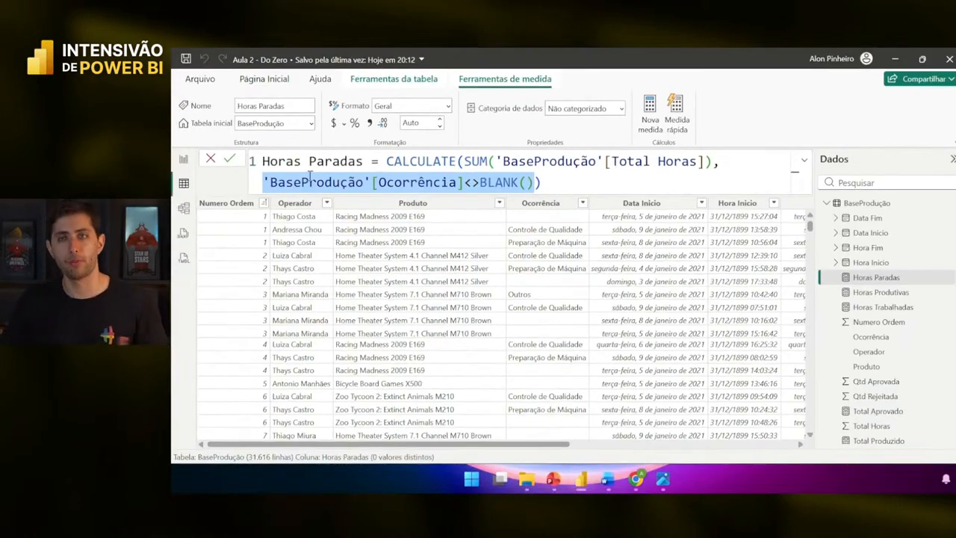
- Add a Horas Paradas card (8,89 Mil) to the right of Horas Produtivas on the dashboard
click(183, 160)
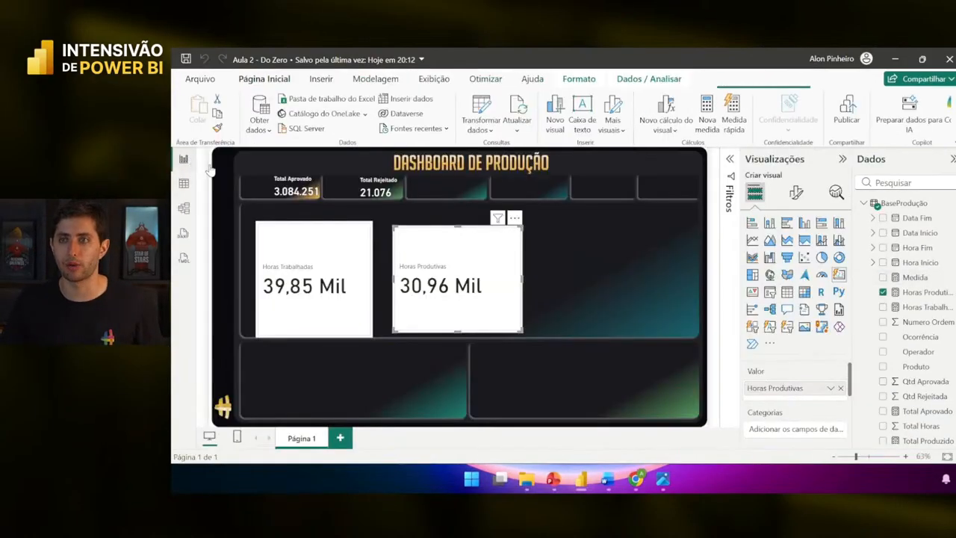
click(568, 302)
click(769, 291)
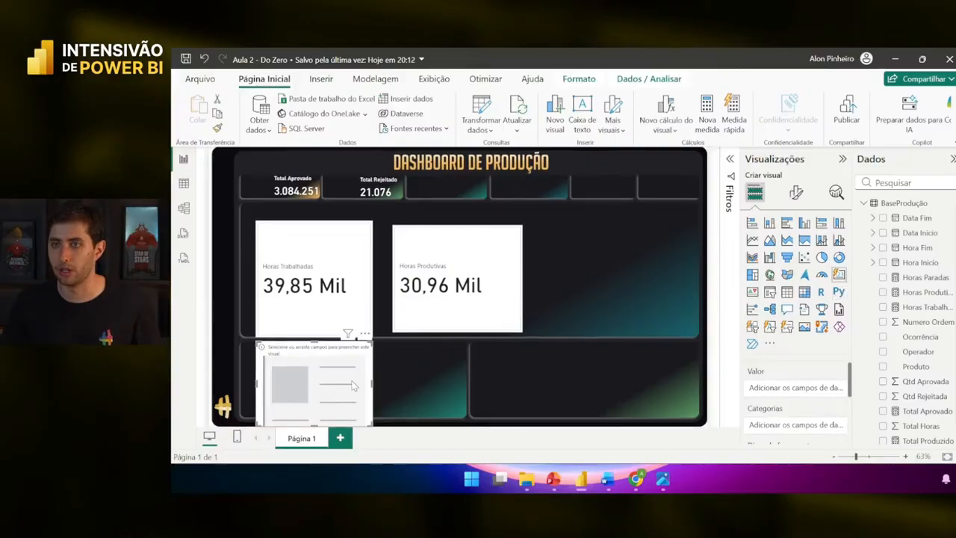
drag(362, 392, 641, 294)
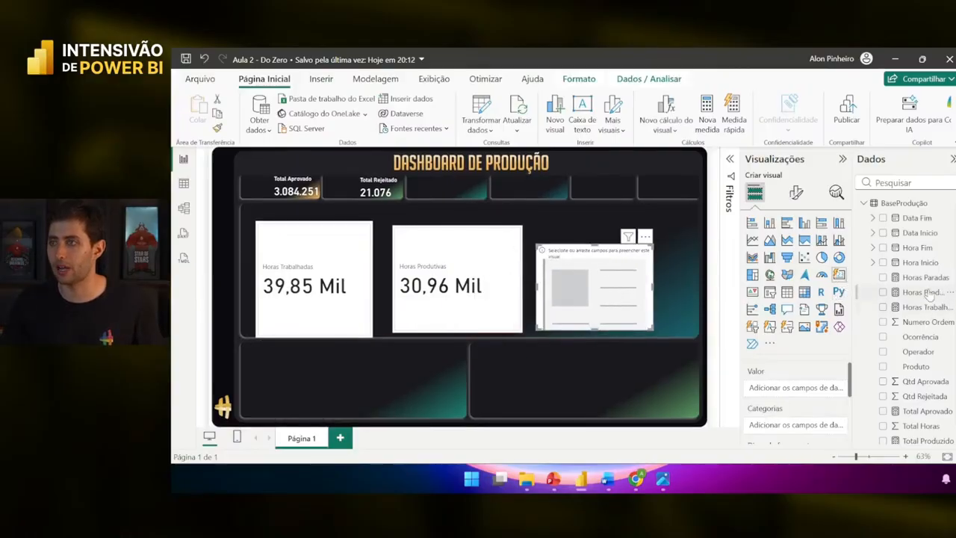
drag(925, 277, 792, 388)
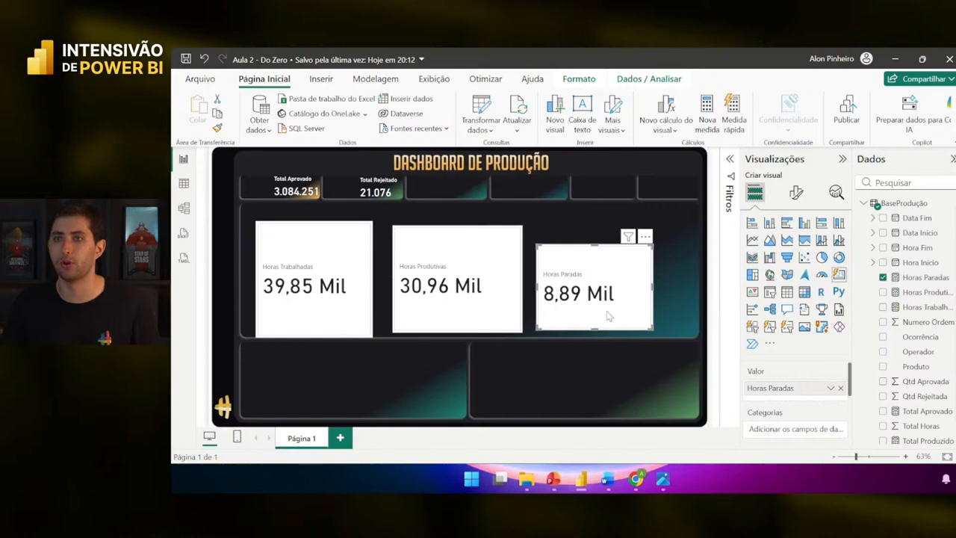
drag(610, 315, 604, 300)
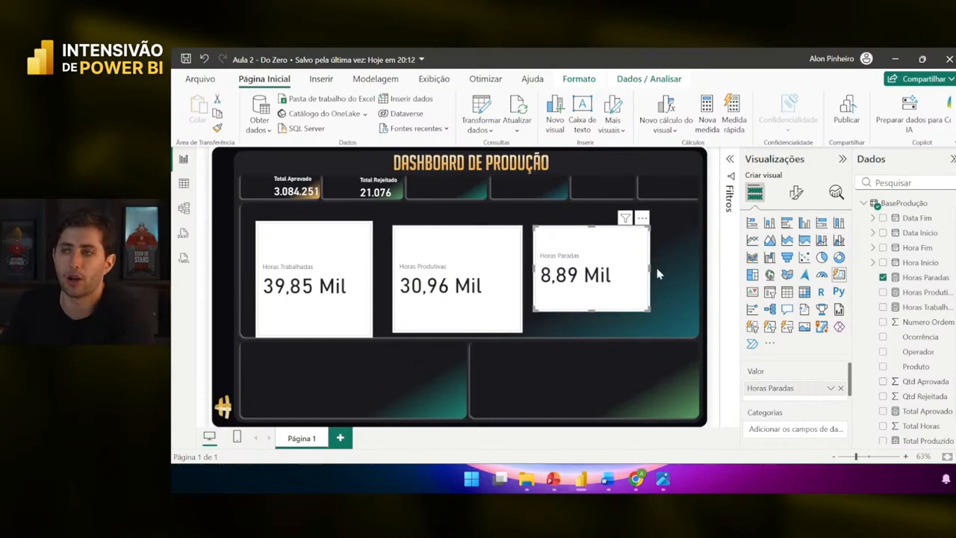
- Inspect the Horas Paradas formula, then switch to the BaseProdução table view
click(918, 278)
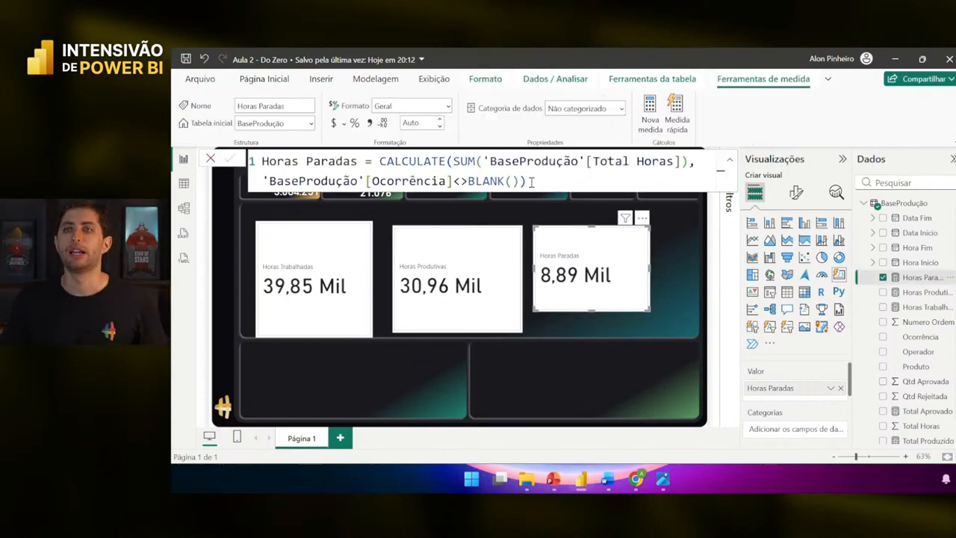
scroll(532, 181, up, 2)
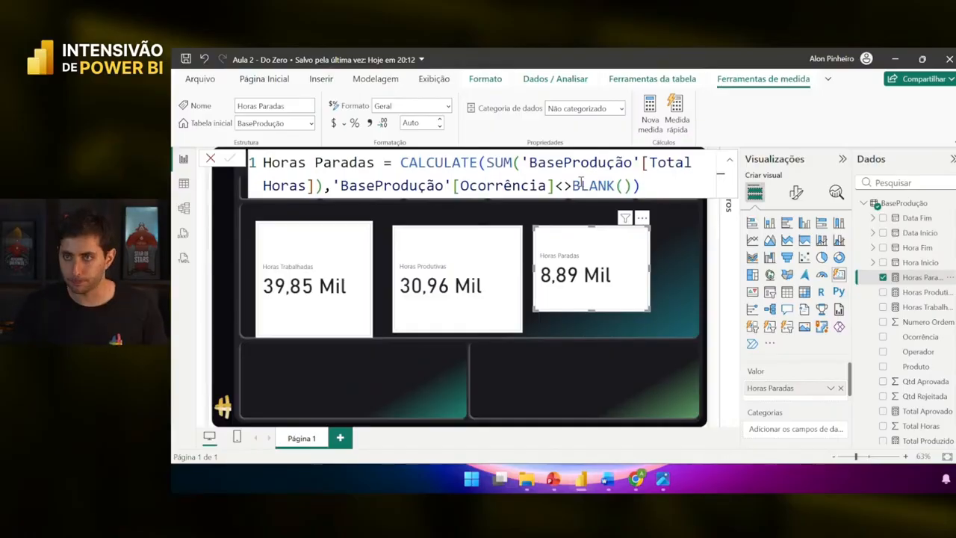
click(640, 185)
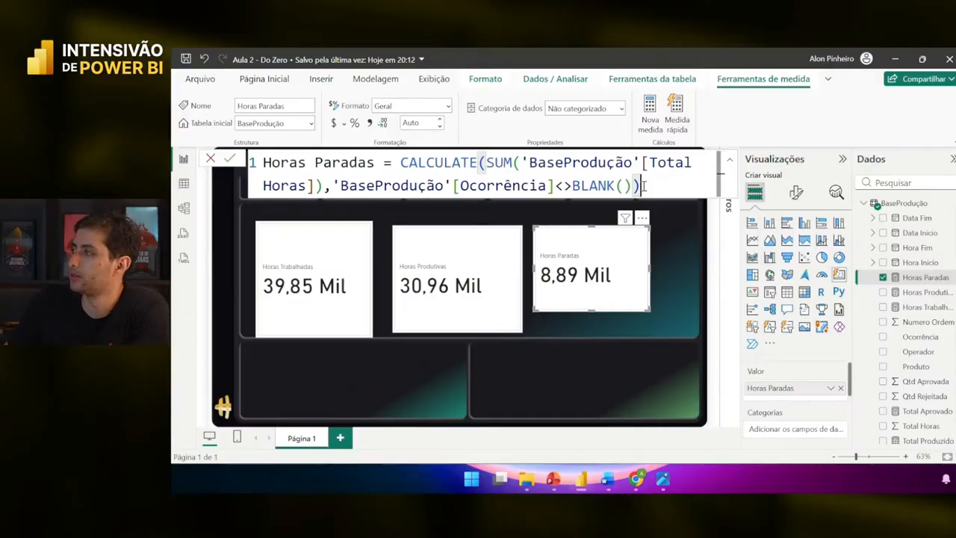
click(184, 183)
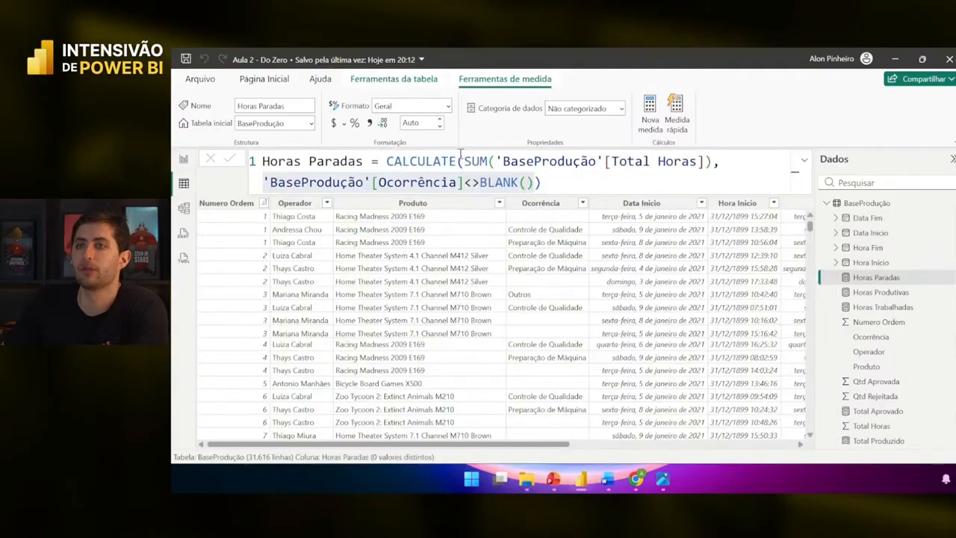
- Test replacing =BLANK() with ="" in Horas Produtivas and check the card's value
click(881, 292)
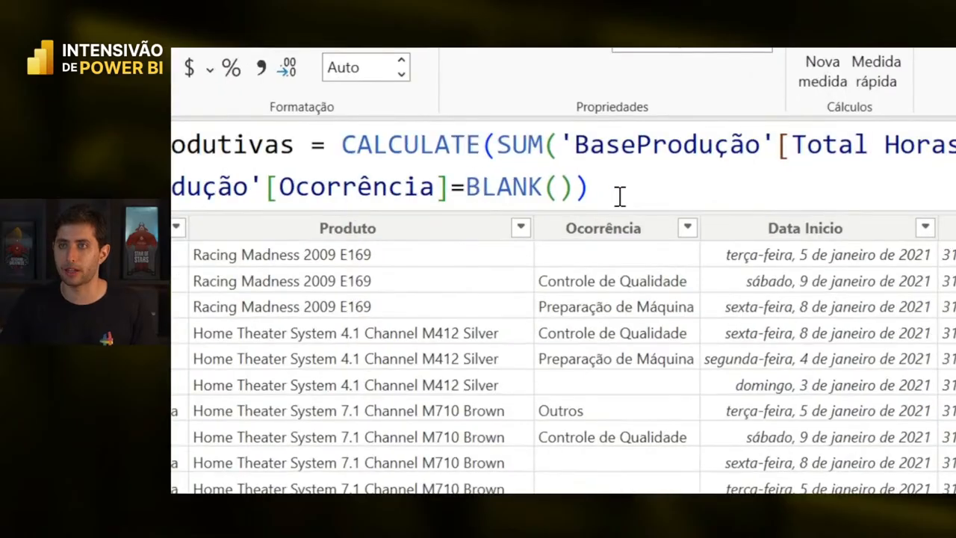
drag(528, 183, 471, 183)
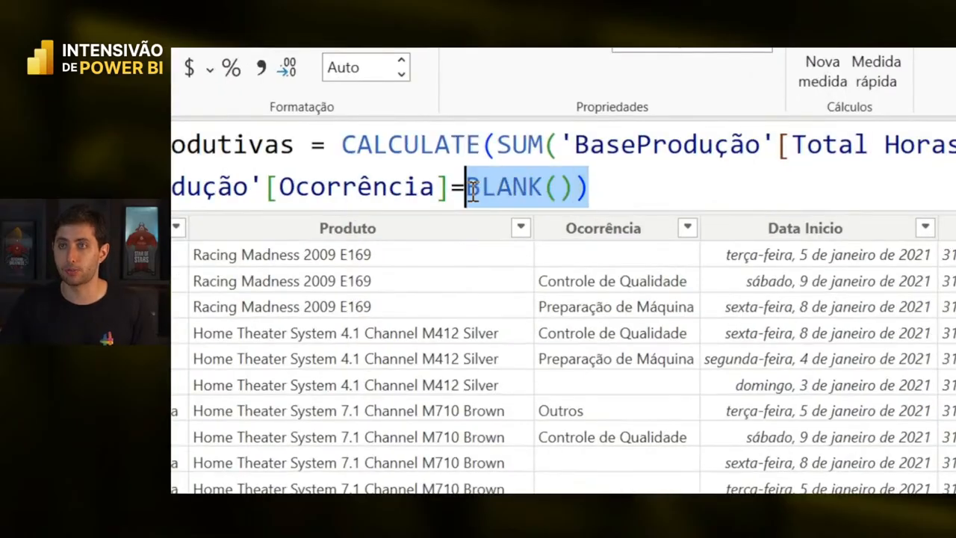
text(""))
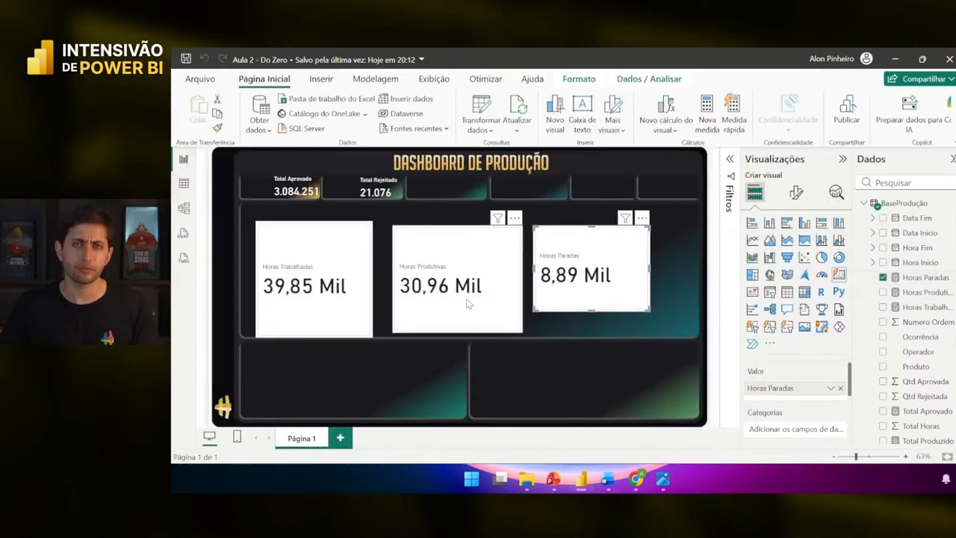
click(459, 298)
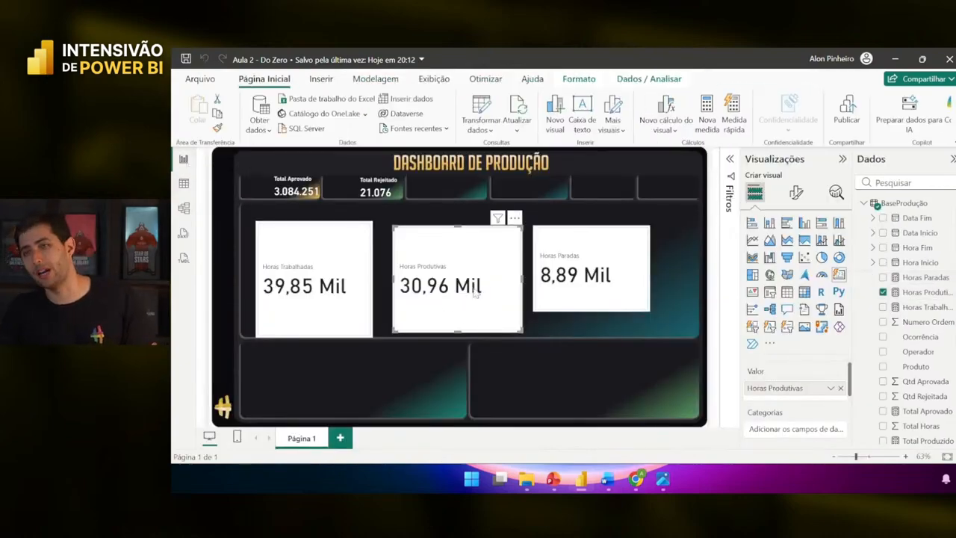
click(185, 185)
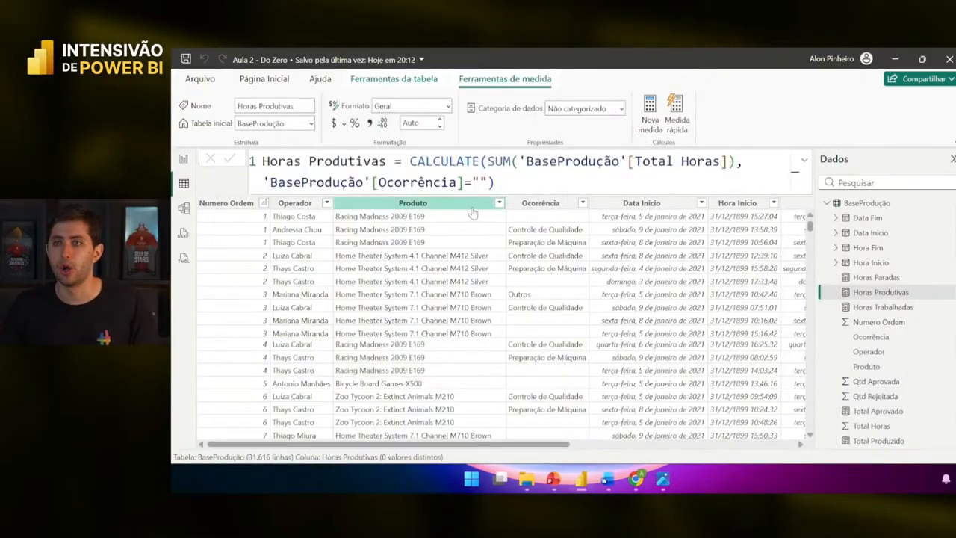
- Restore the Horas Produtivas filter to =BLANK(), commit it, and return to the dashboard
scroll(558, 297, right, 5)
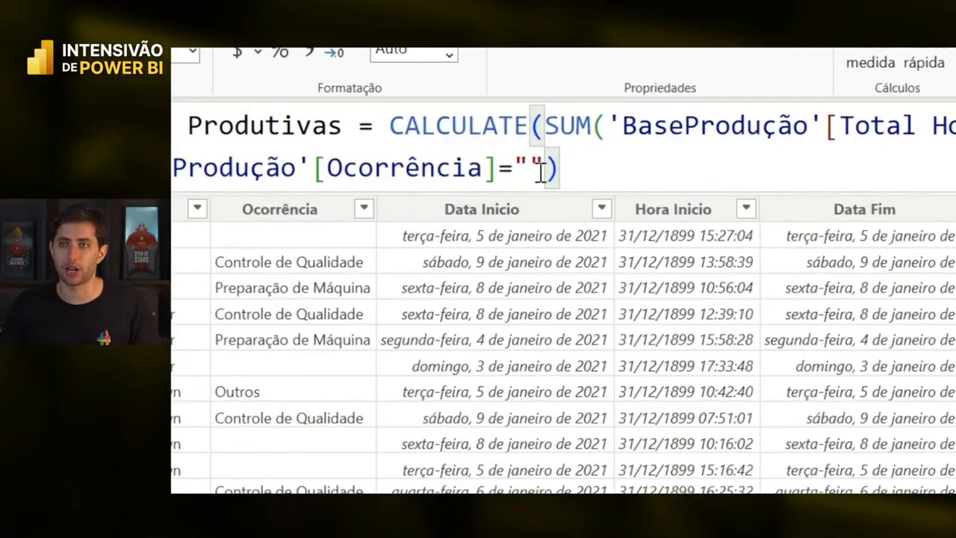
drag(542, 170, 514, 170)
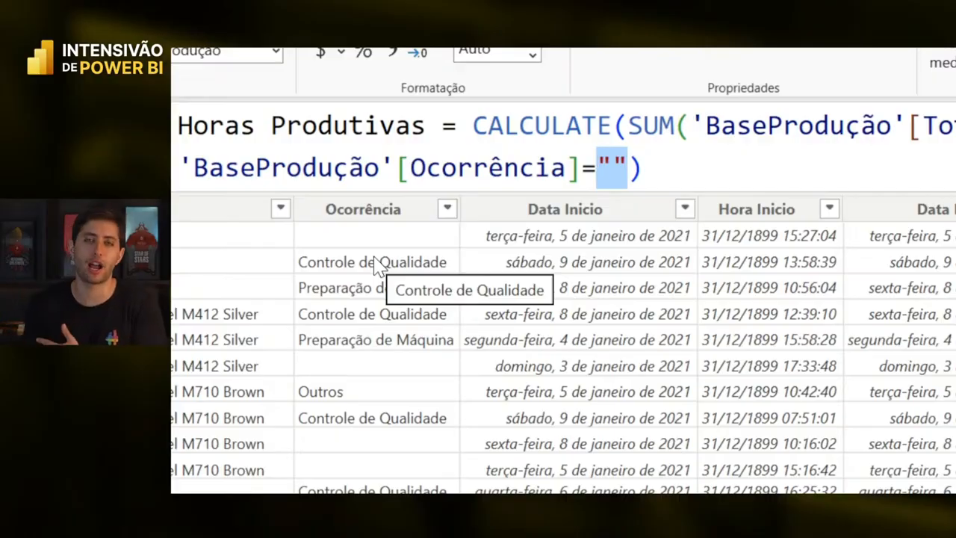
text(0)
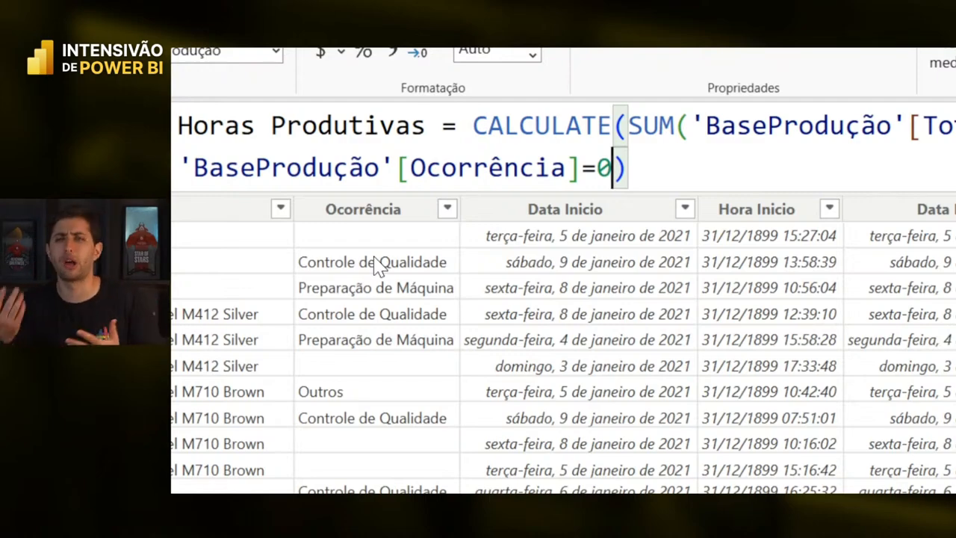
key(BackSpace)
text("")
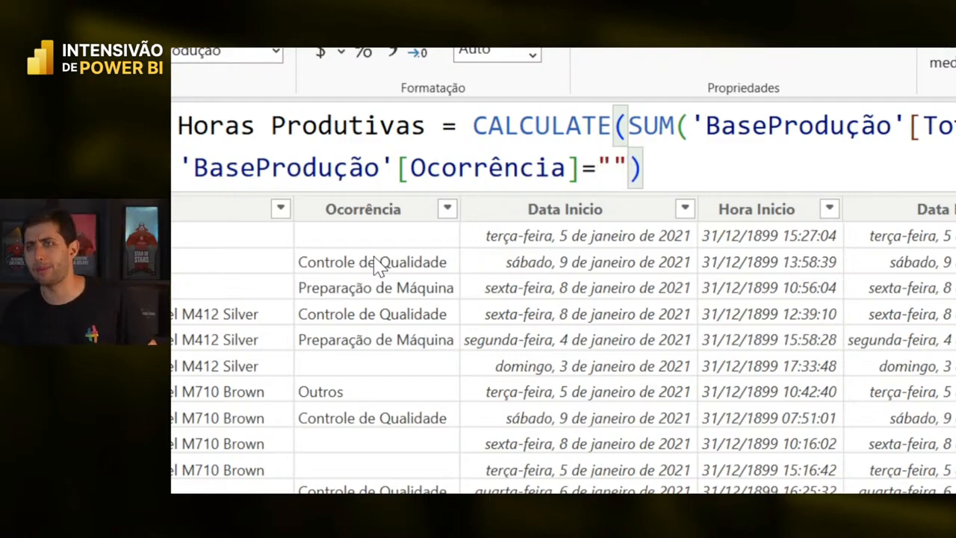
key(BackSpace)
key(BackSpace)
text(0)
key(BackSpace)
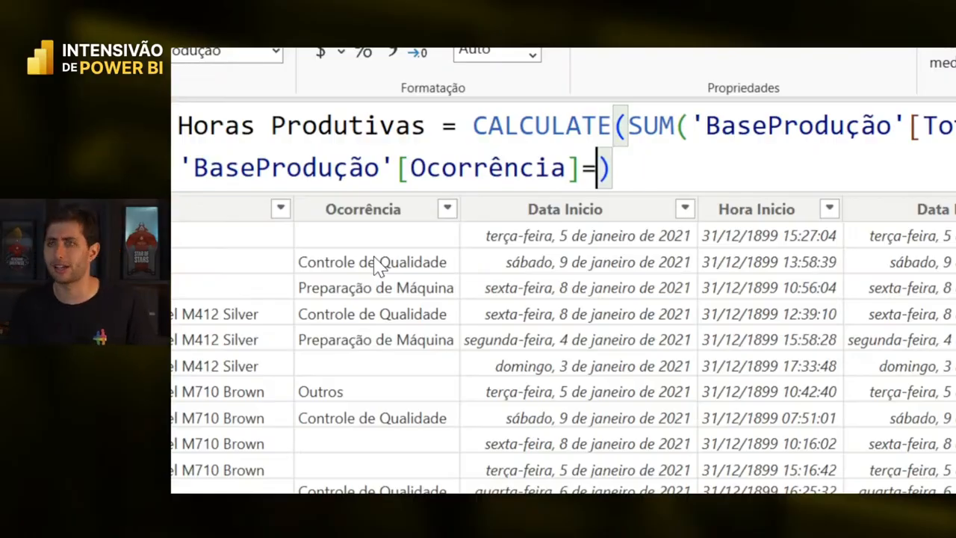
text(blan)
key(Tab)
text())
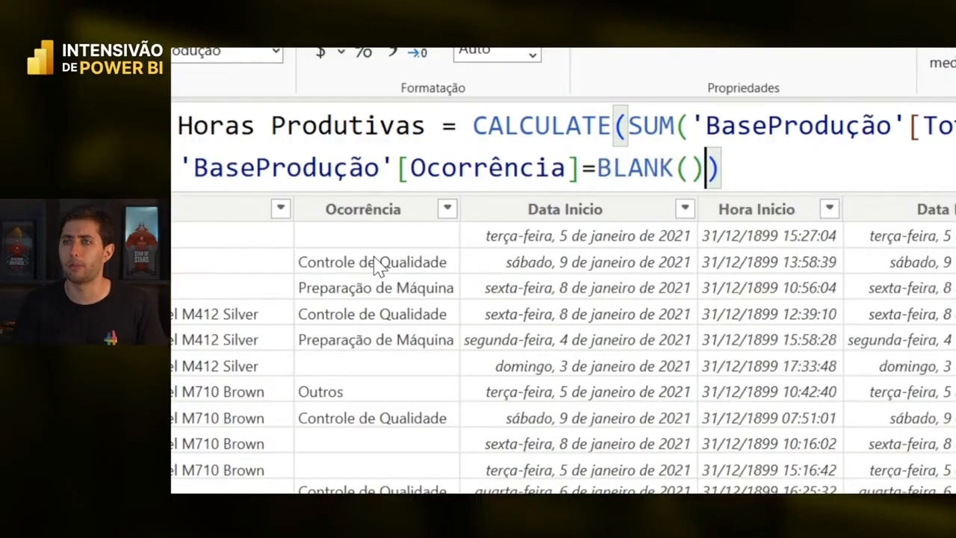
key(Right)
key(Return)
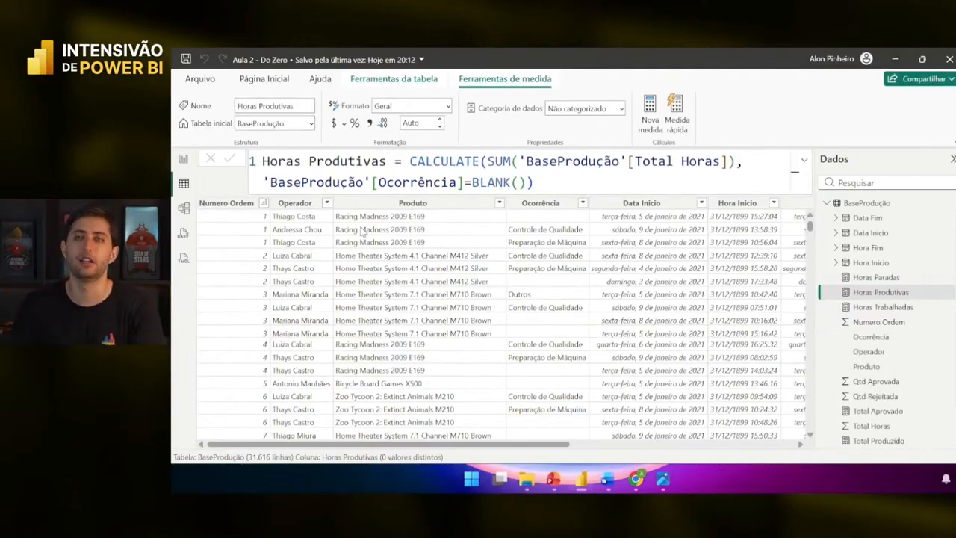
click(183, 159)
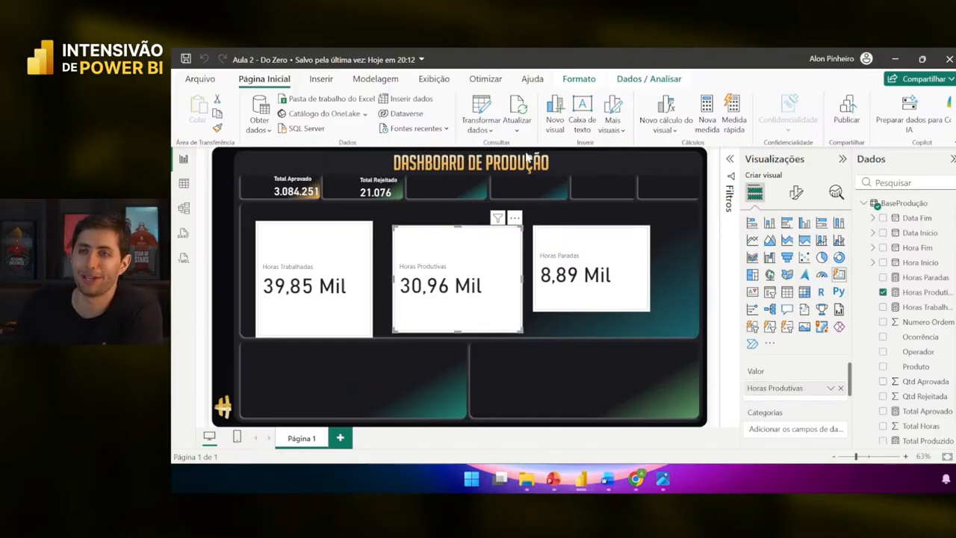
click(541, 182)
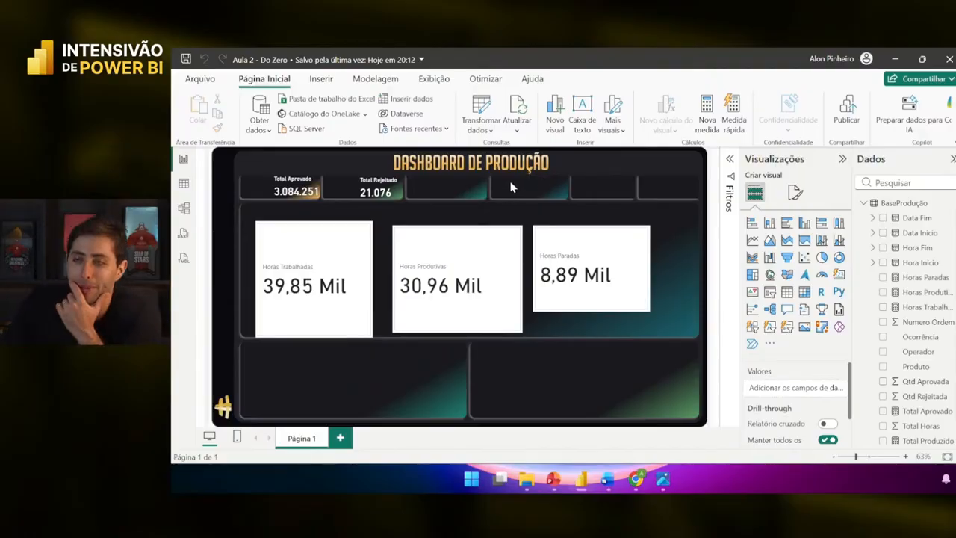
- Delete the Horas Trabalhadas card and check the remaining hour cards
click(367, 292)
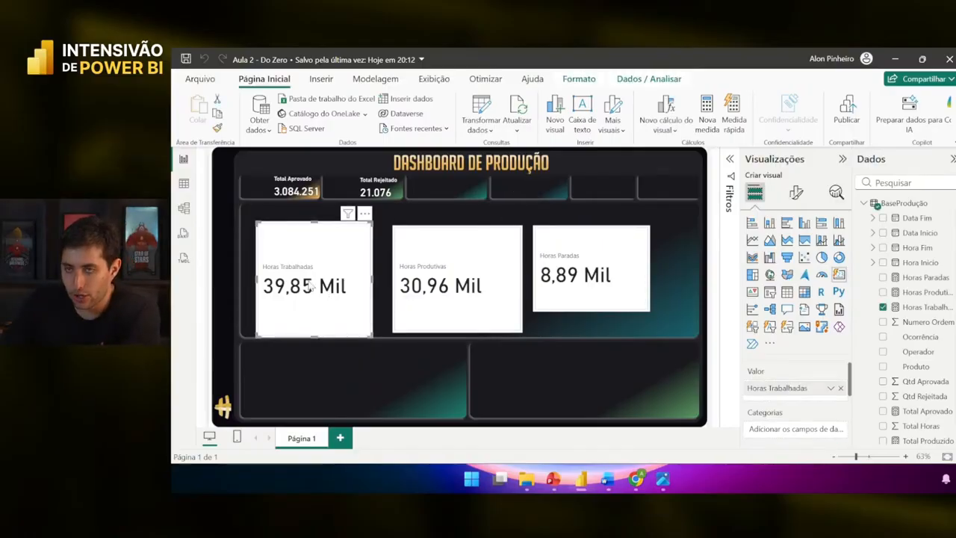
key(Delete)
click(418, 292)
click(605, 291)
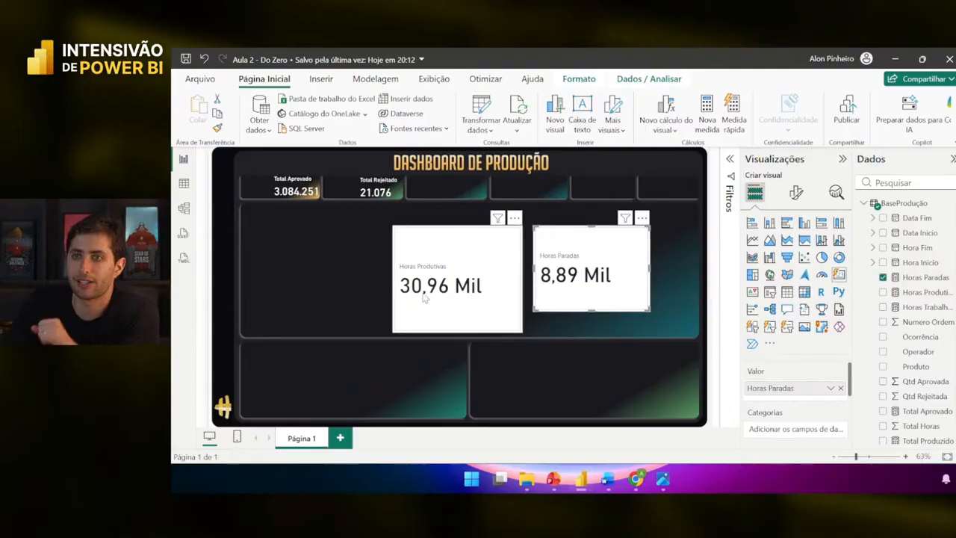
click(468, 211)
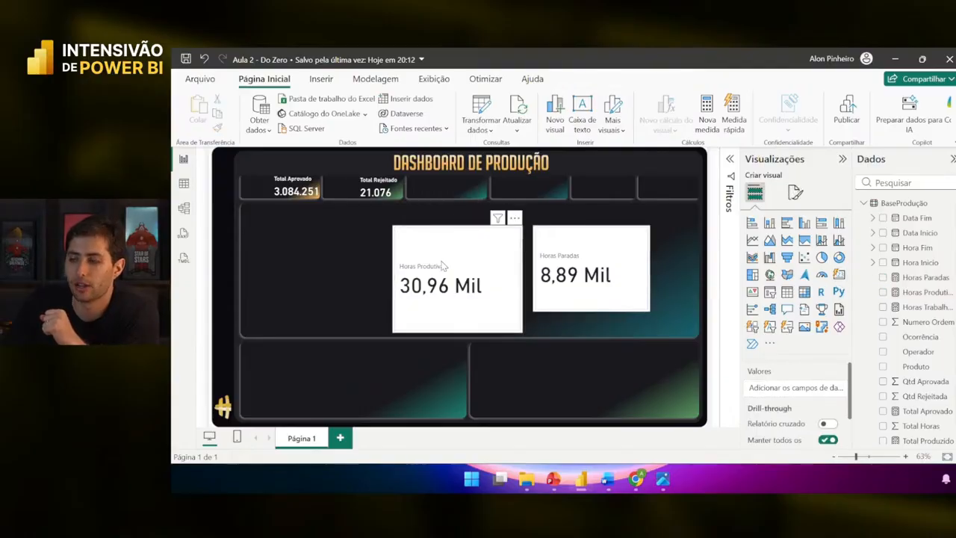
- Apply Total Rejeitado's dark card format to Horas Produtivas and Horas Paradas and move them to the top row
click(371, 195)
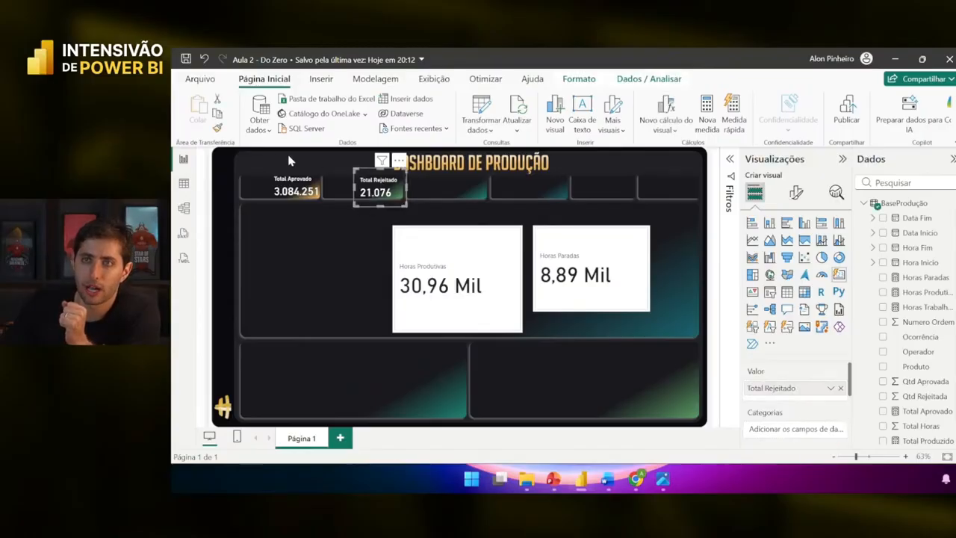
click(216, 129)
click(477, 262)
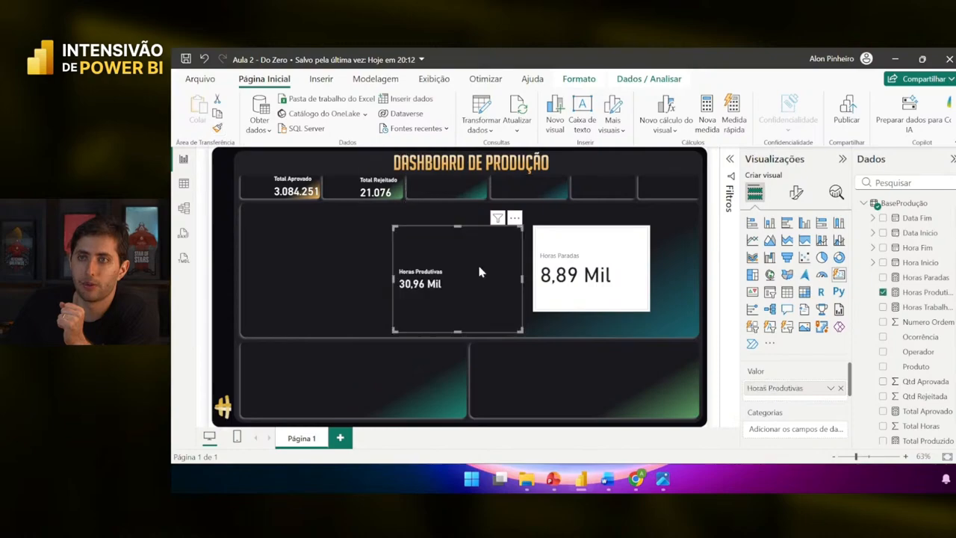
mouse_move(477, 262)
mouse_down()
mouse_move(505, 224)
mouse_move(521, 239)
mouse_up()
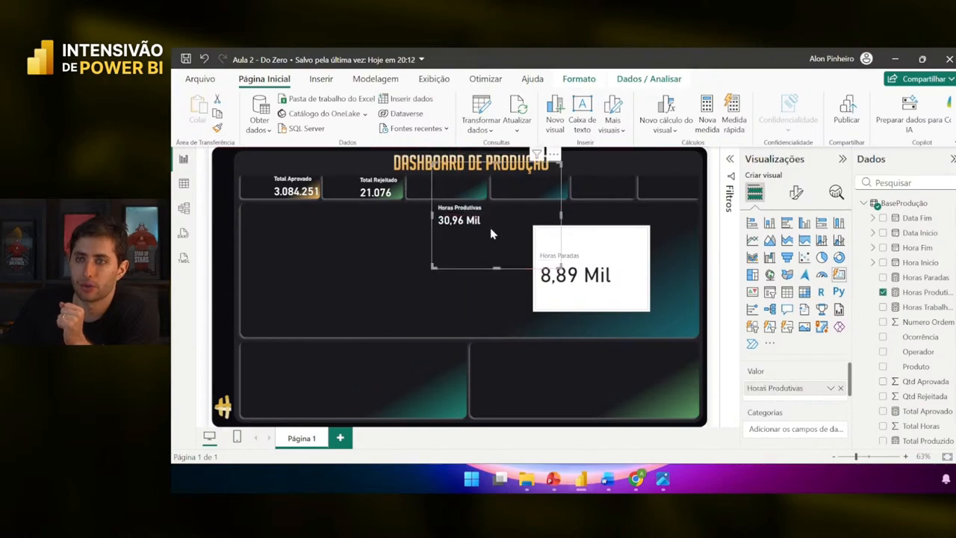
click(216, 130)
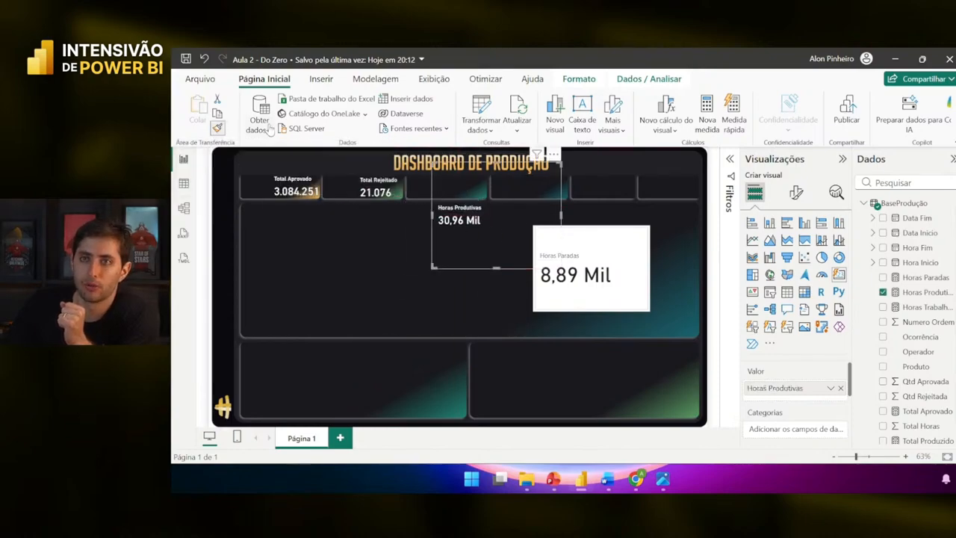
click(605, 275)
drag(606, 274, 579, 207)
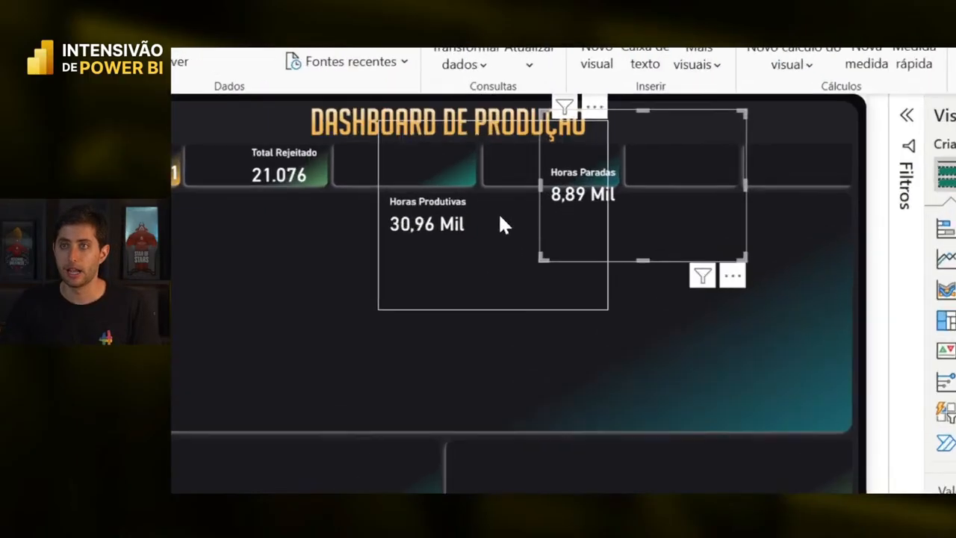
- Shrink both hour cards to fit their top-row slots and nudge Horas Produtivas down
click(501, 224)
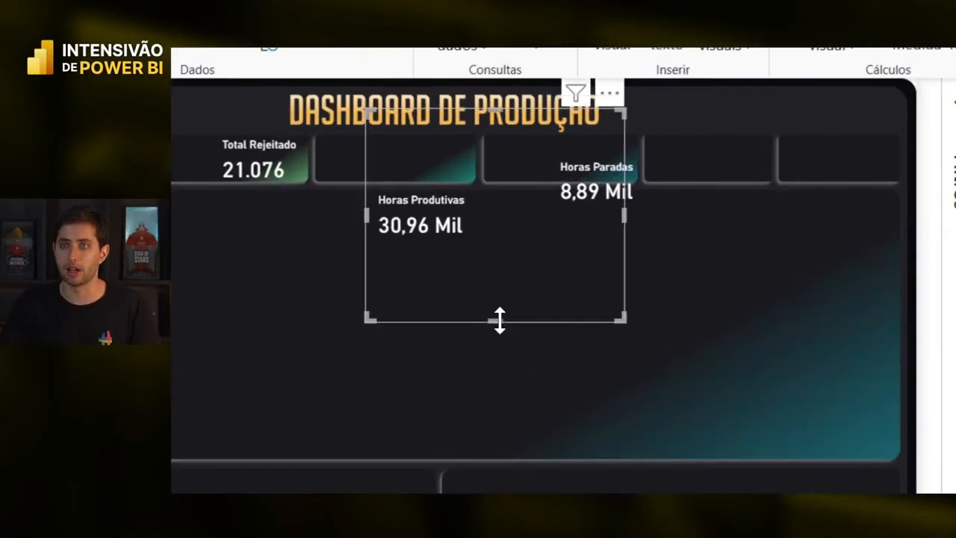
drag(500, 320, 499, 227)
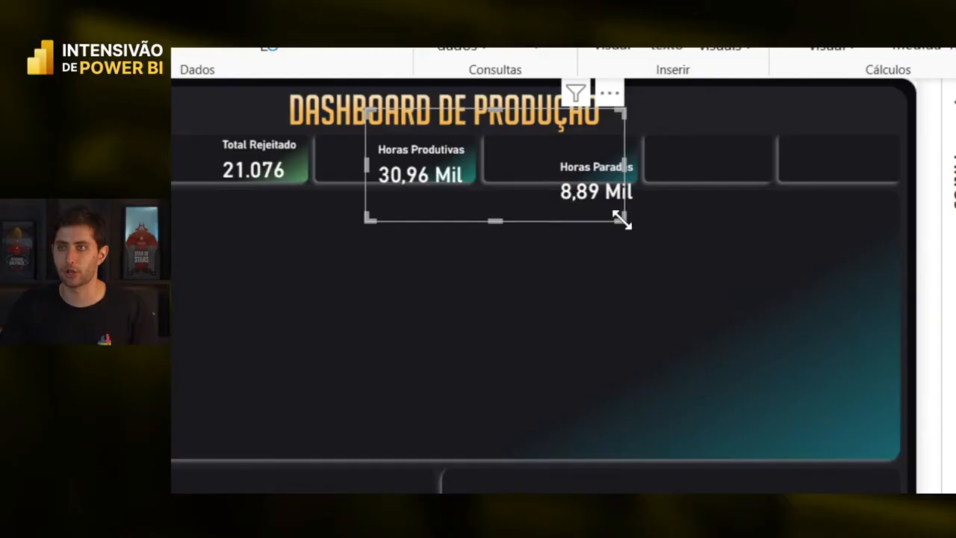
drag(622, 219, 497, 200)
click(601, 202)
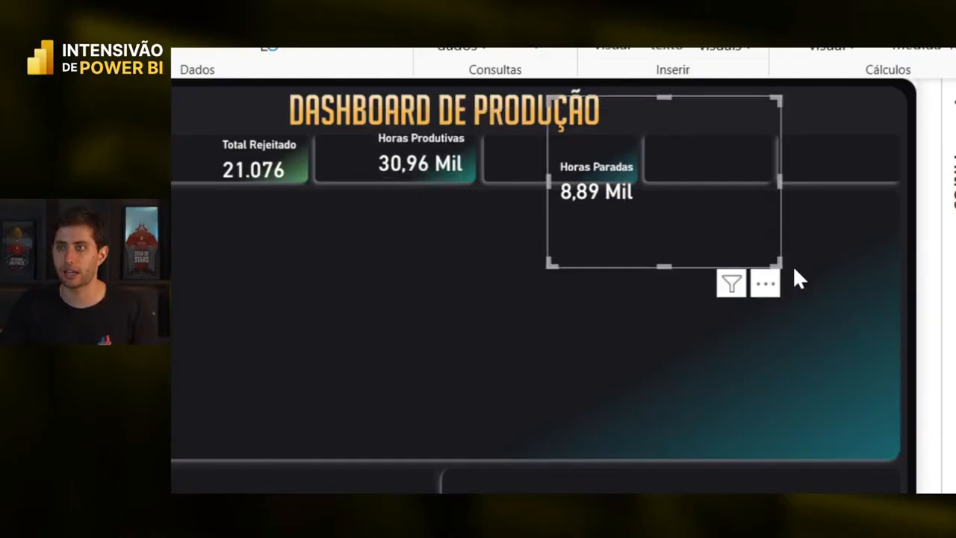
drag(775, 261, 666, 215)
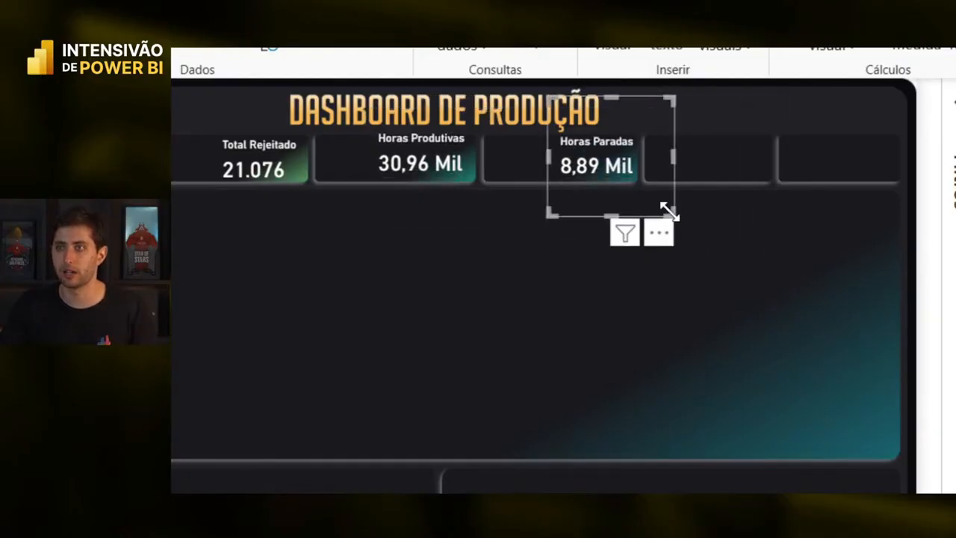
click(626, 200)
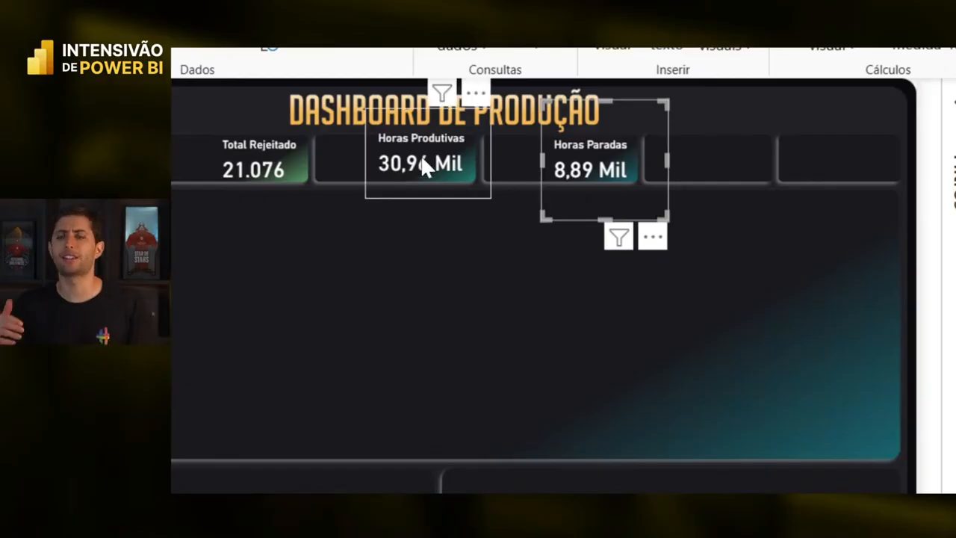
click(398, 157)
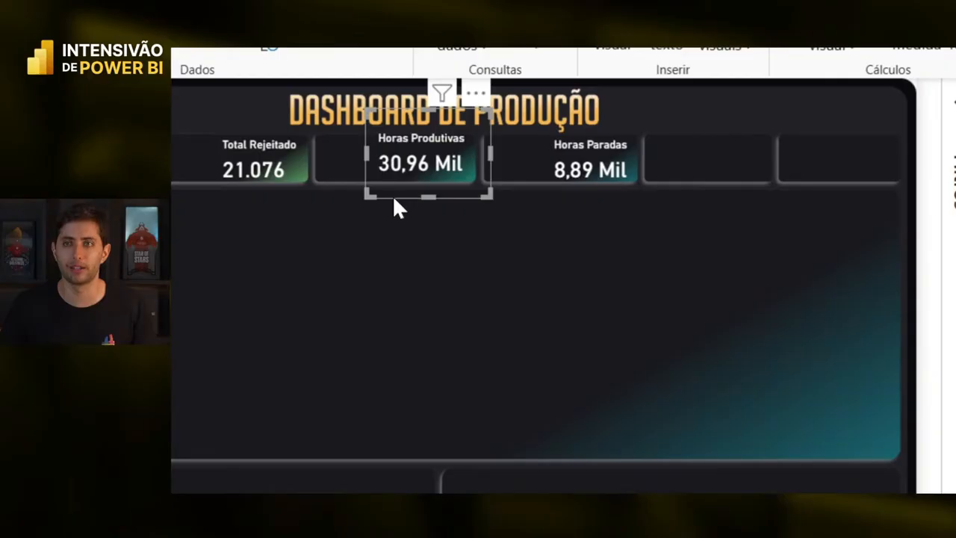
key(Down)
key(Down)
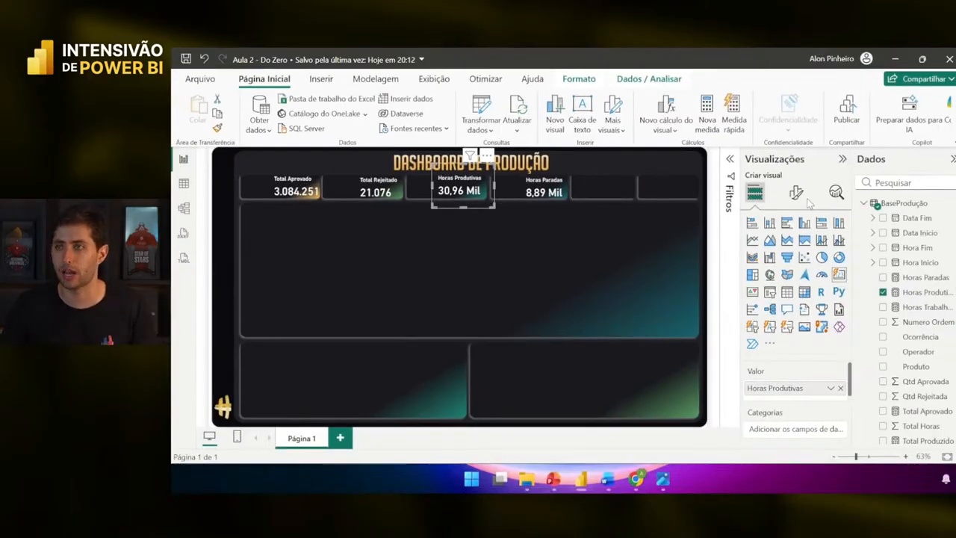
- Show the Horas Produtivas card with display units Nenhum and 0 decimal places (30.956)
click(795, 193)
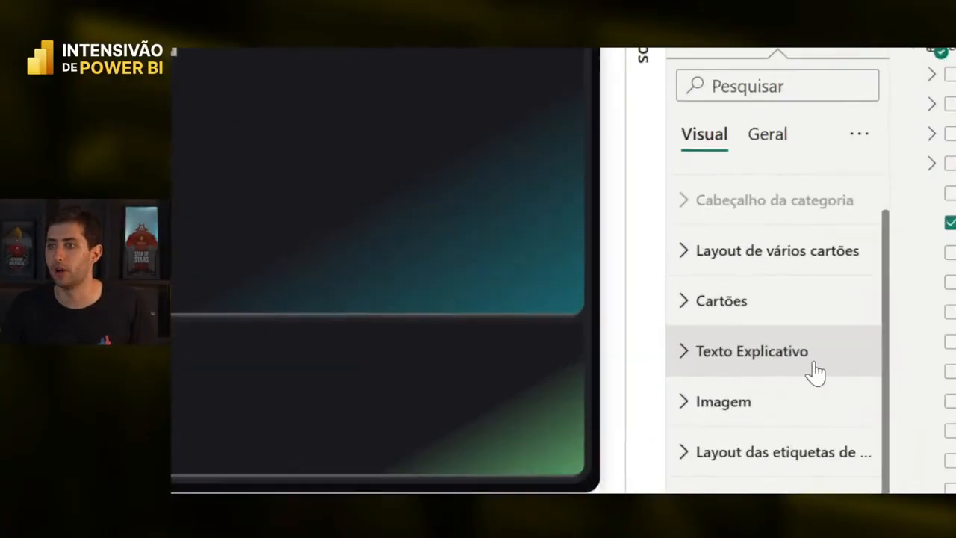
click(802, 356)
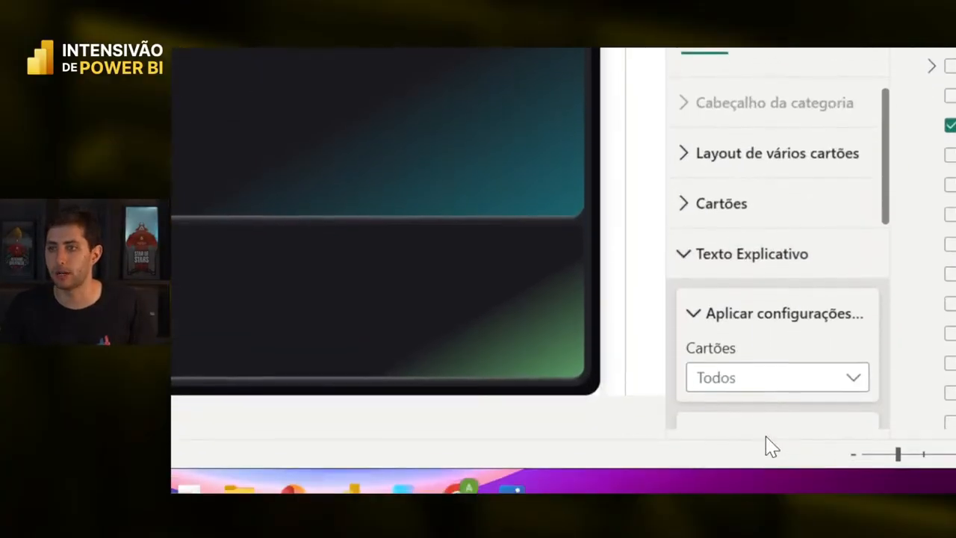
scroll(762, 299, down, 3)
click(756, 254)
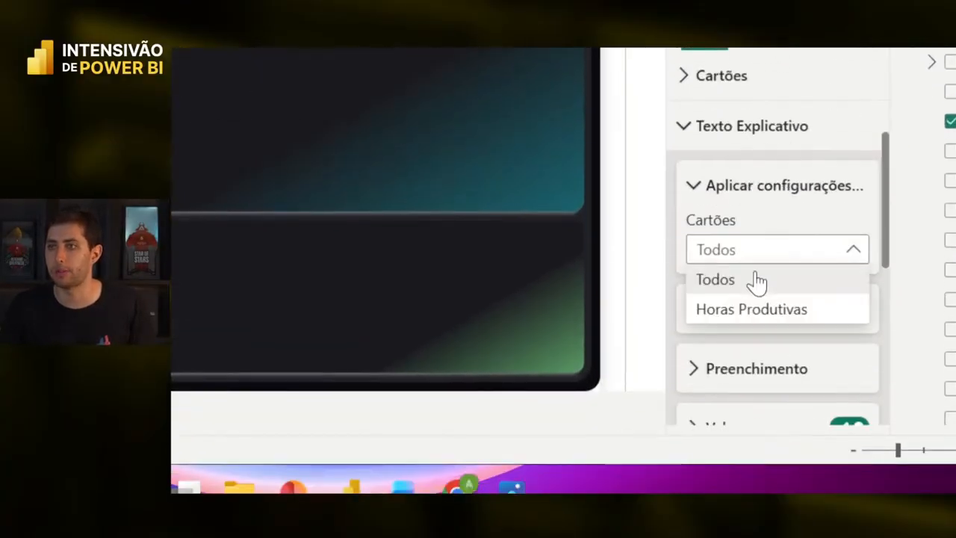
click(744, 326)
scroll(769, 310, down, 4)
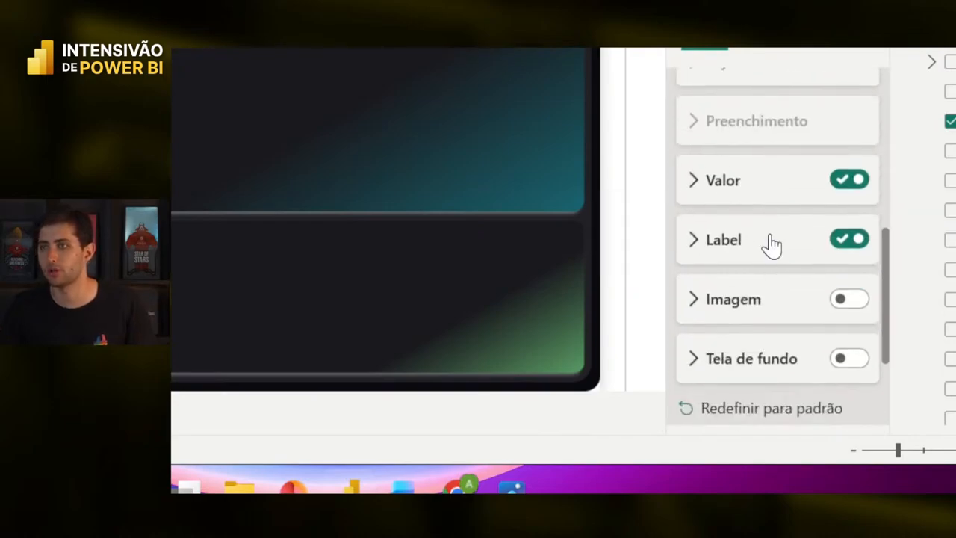
click(776, 198)
scroll(777, 216, down, 3)
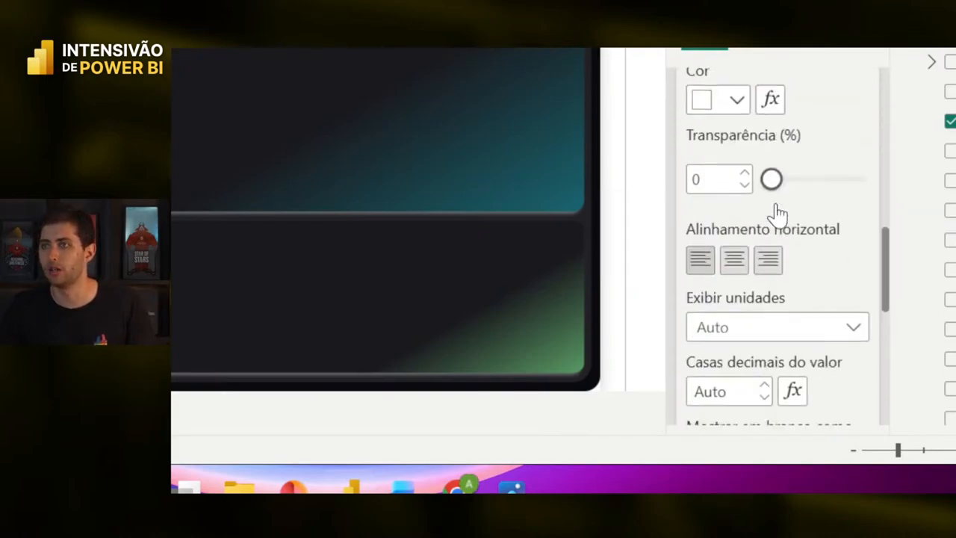
click(762, 330)
click(766, 158)
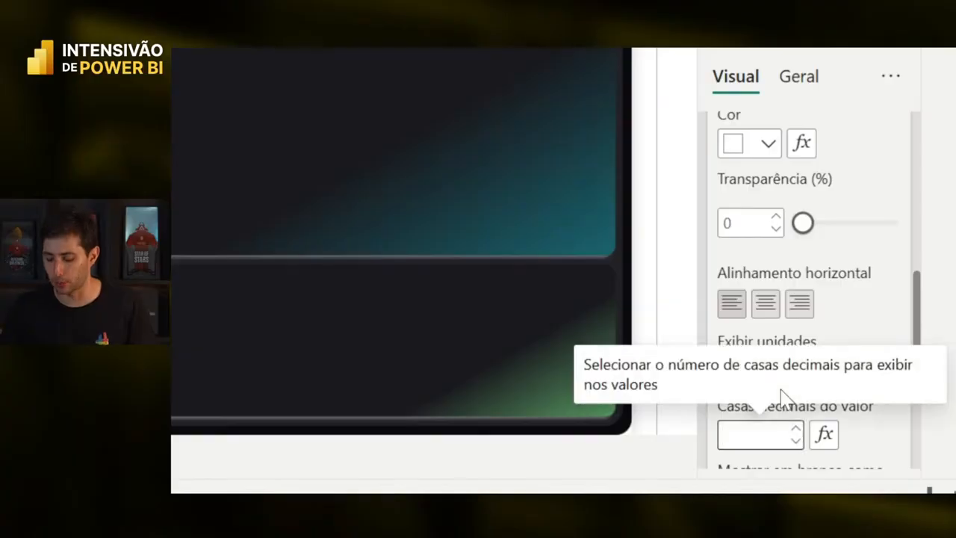
text(0)
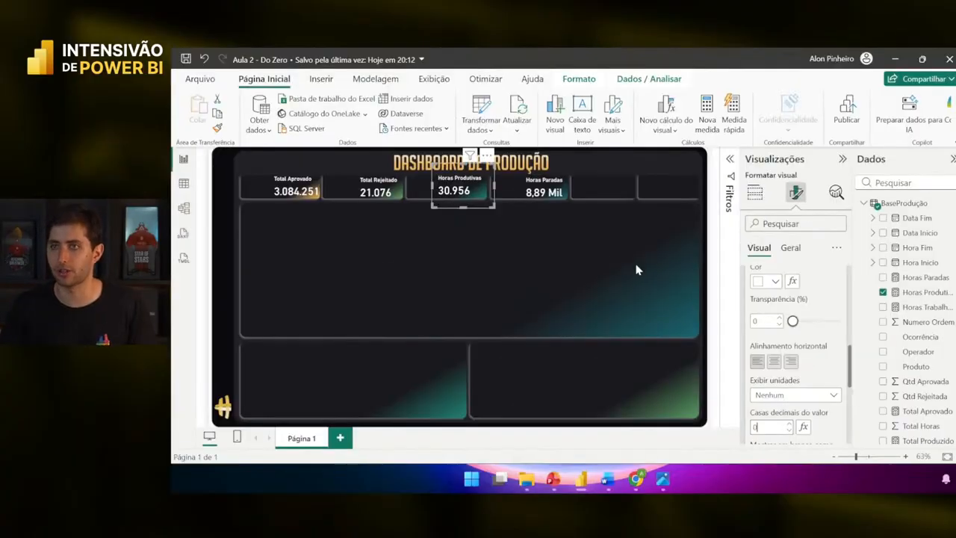
- Show the Horas Paradas card with display units Nenhum and 0 decimal places (8.890)
click(533, 184)
scroll(823, 312, up, 4)
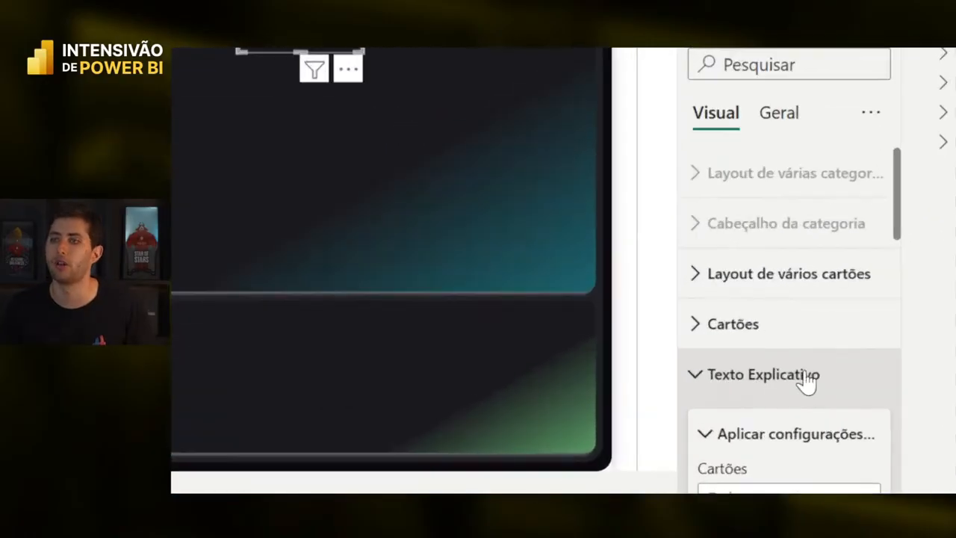
scroll(804, 381, down, 2)
scroll(805, 380, down, 1)
click(792, 253)
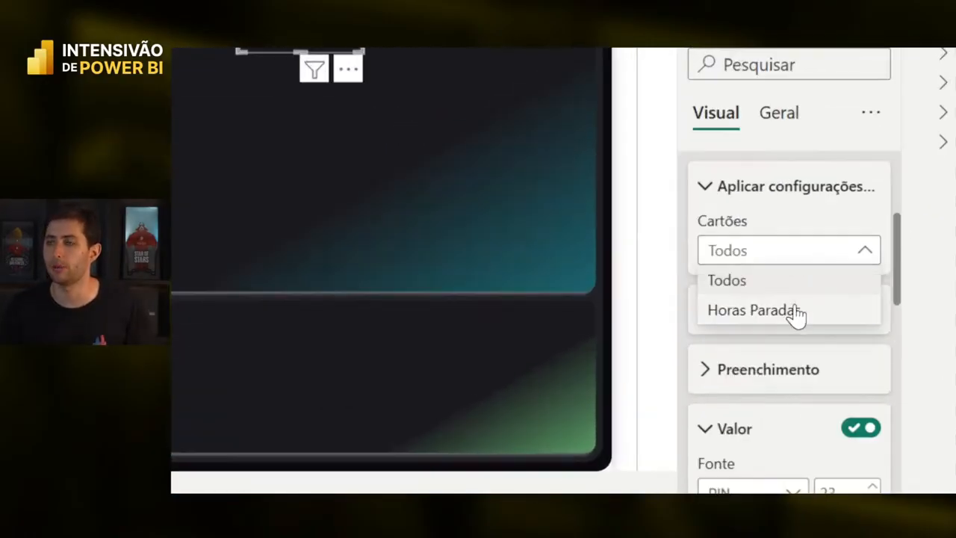
click(792, 309)
scroll(795, 314, down, 3)
scroll(766, 228, down, 3)
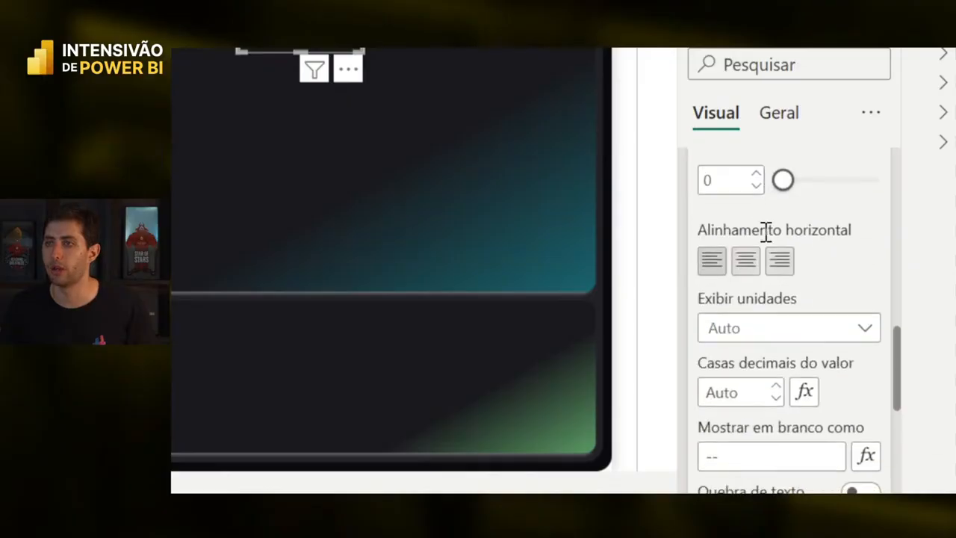
click(773, 328)
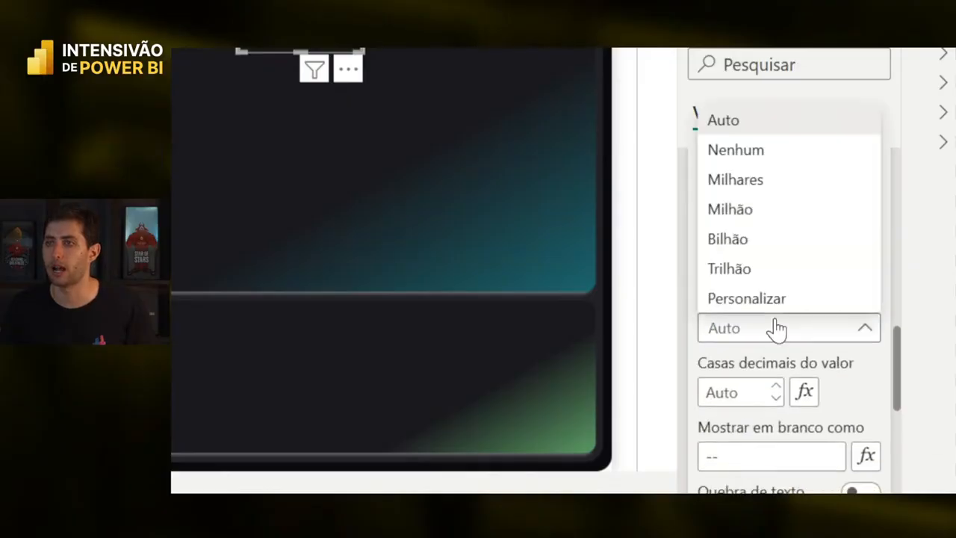
click(773, 151)
scroll(782, 247, down, 2)
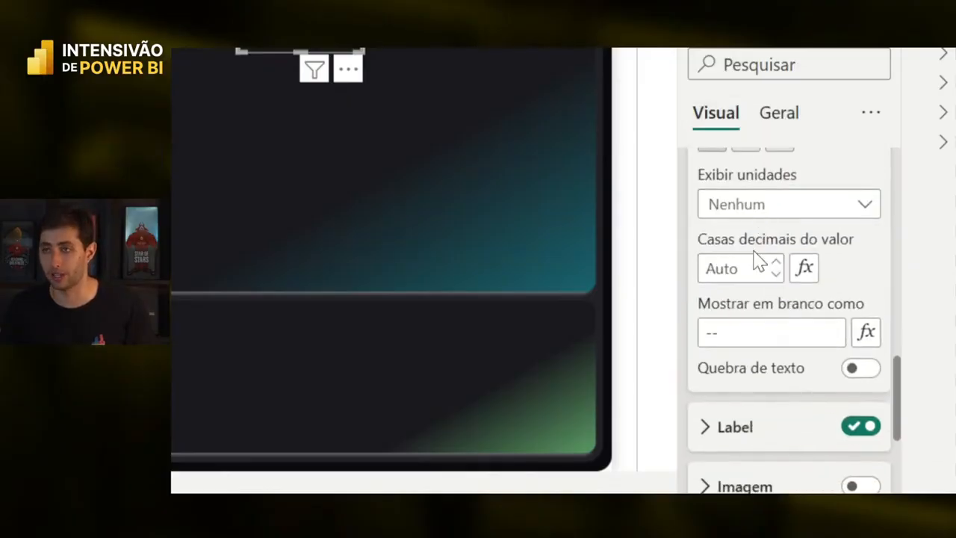
click(735, 268)
text(0)
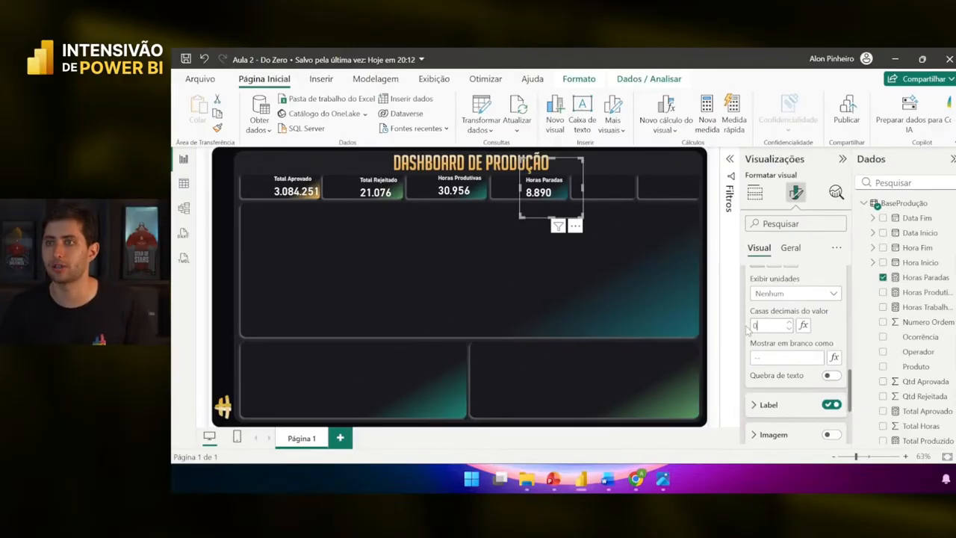
click(567, 300)
- Nudge the Horas Produtivas and Horas Paradas cards one step right, then deselect
click(480, 196)
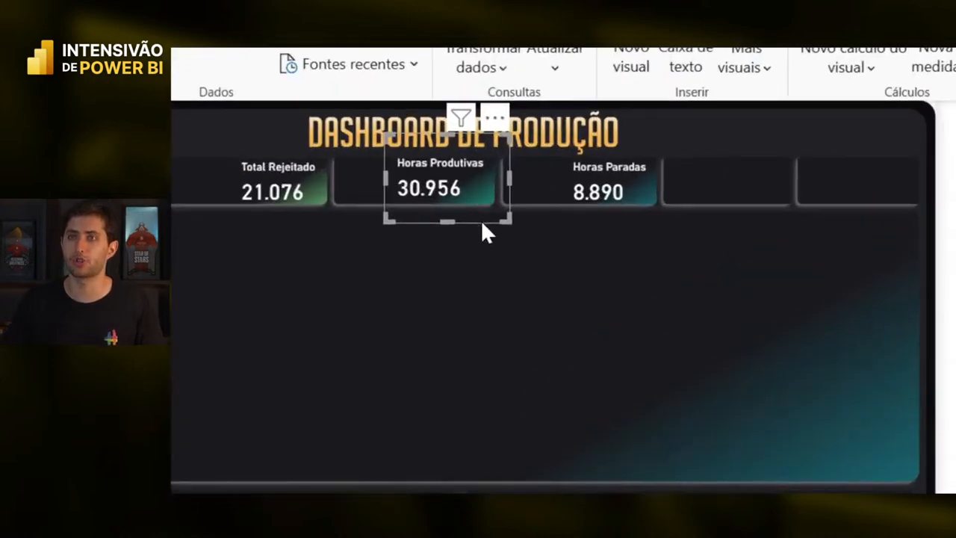
key(Right)
key(Right)
key(Right)
key(Right)
key(Right)
key(Right)
key(Right)
key(Right)
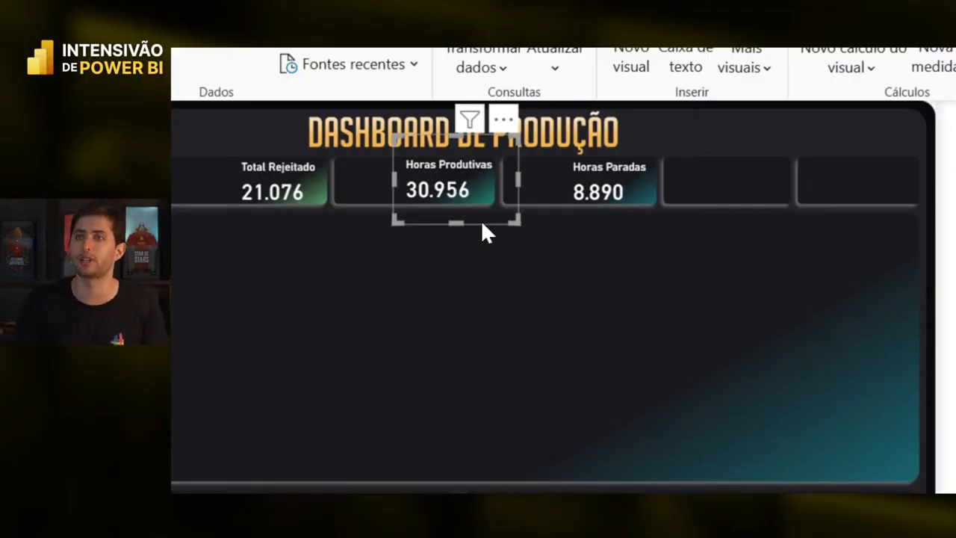
click(617, 191)
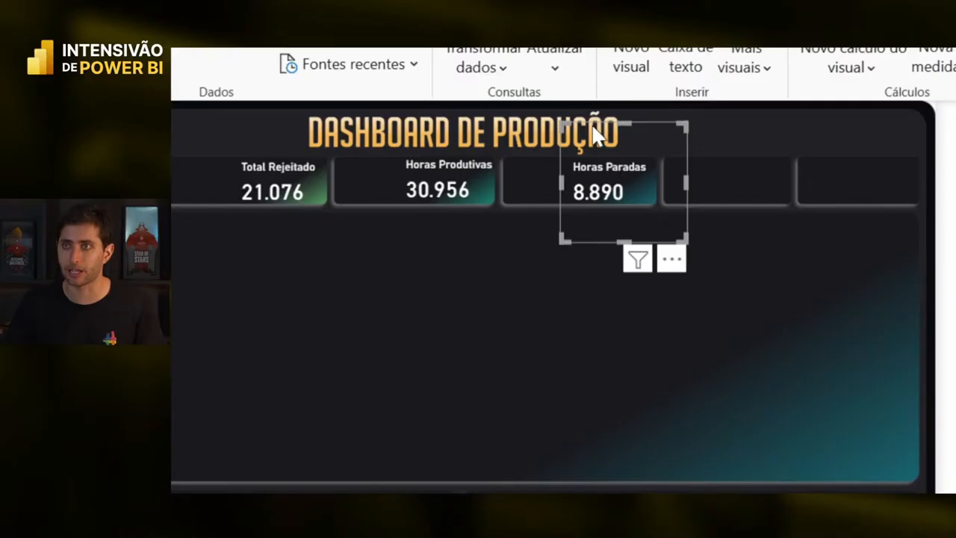
key(Right)
key(Right)
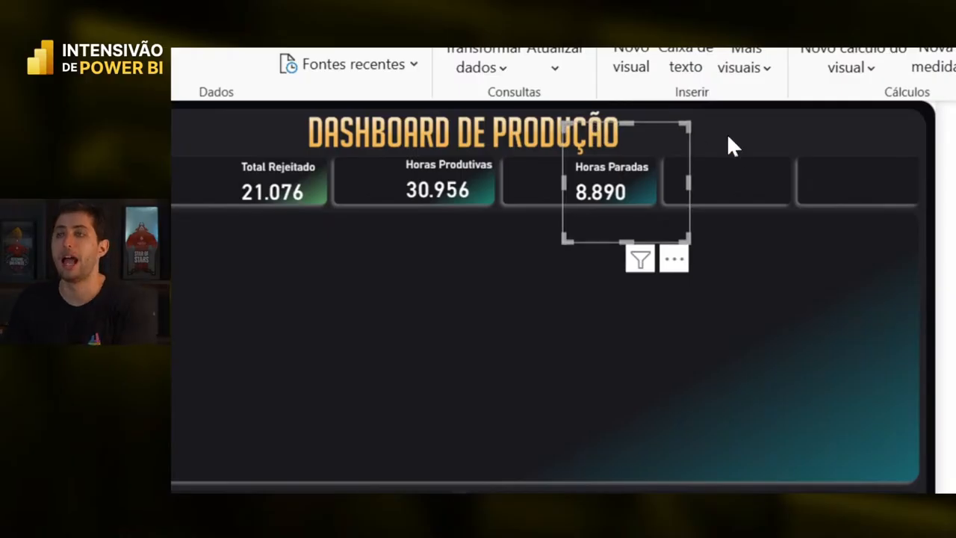
click(733, 155)
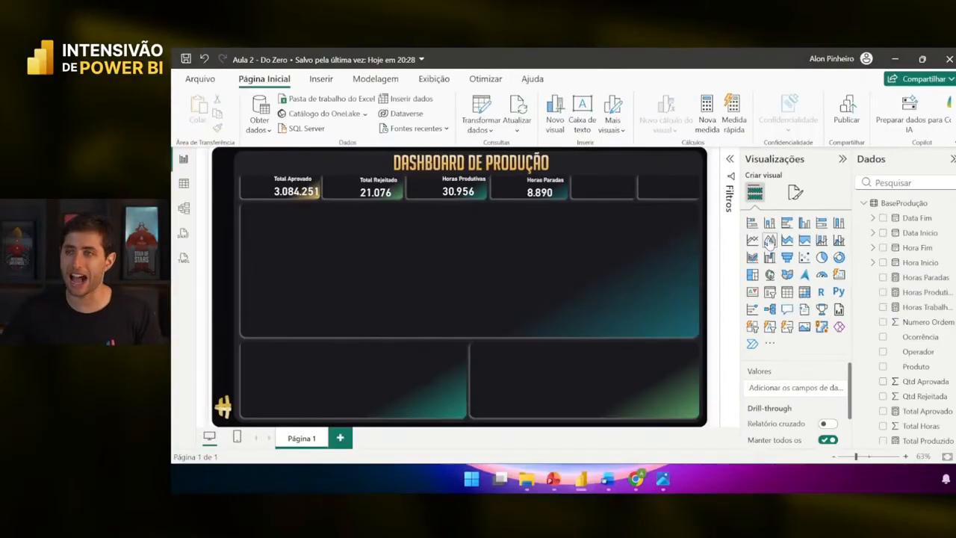
- Place a new area chart below the KPI cards with Total Aprovado as its values
click(728, 229)
drag(617, 209, 695, 340)
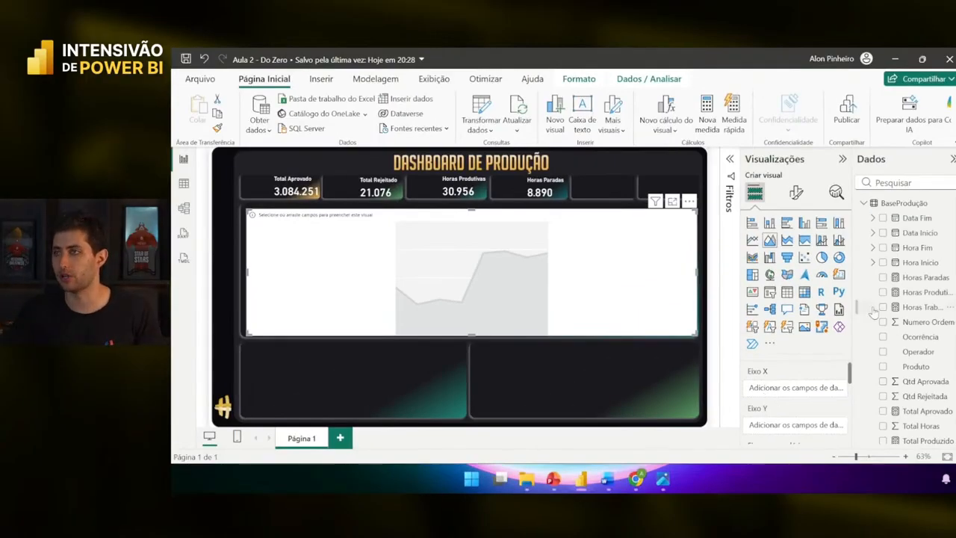
scroll(926, 292, down, 1)
scroll(926, 287, down, 2)
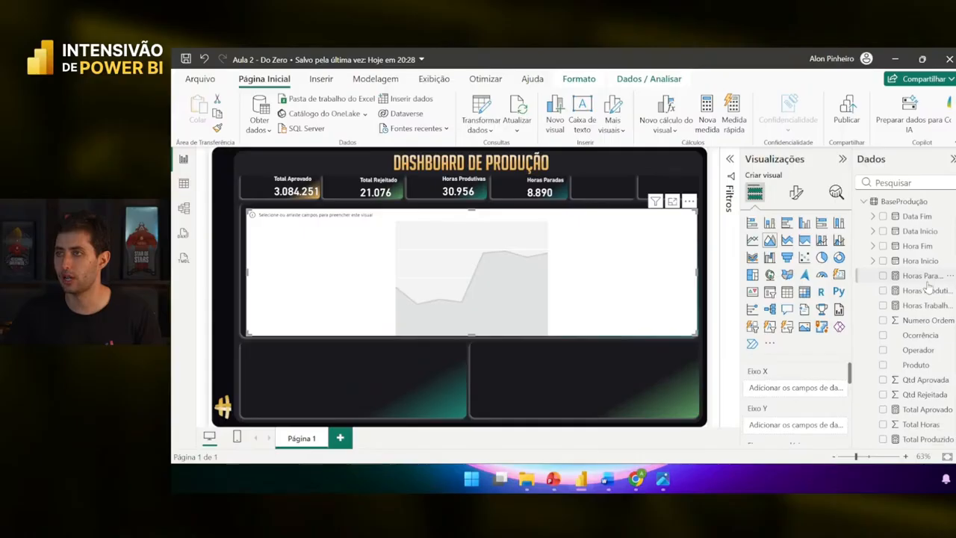
drag(935, 394, 805, 416)
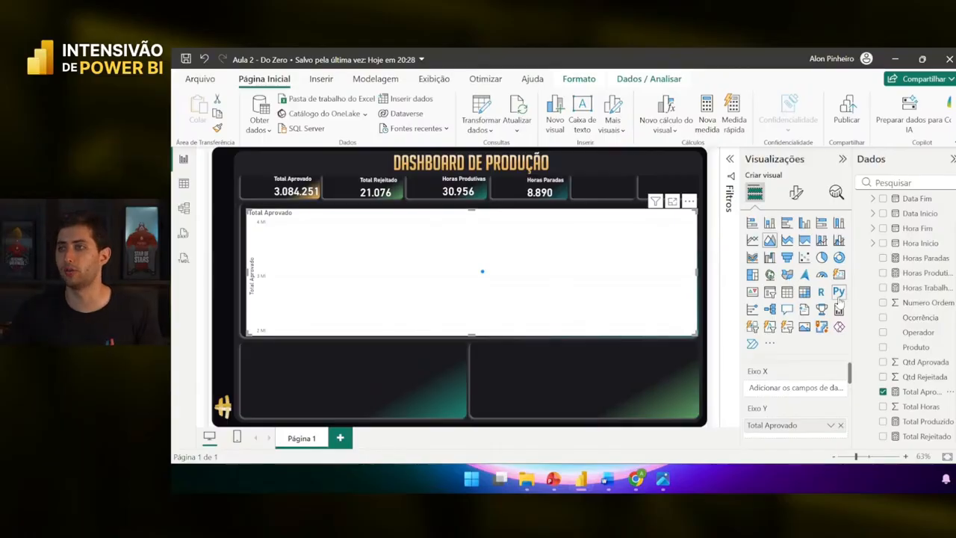
scroll(926, 276, up, 2)
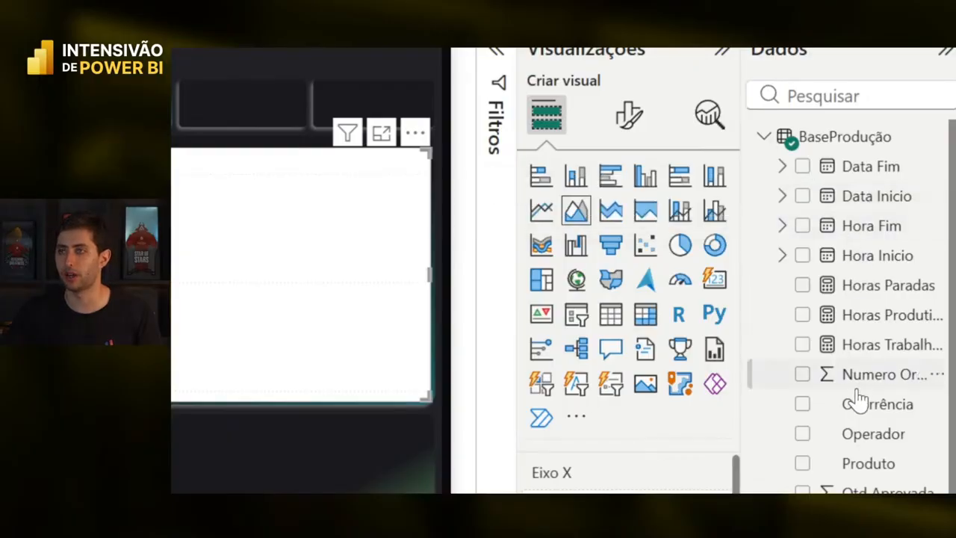
- Put the Data Inicio hierarchy's Mês on the chart's X axis
drag(742, 135, 715, 134)
click(751, 122)
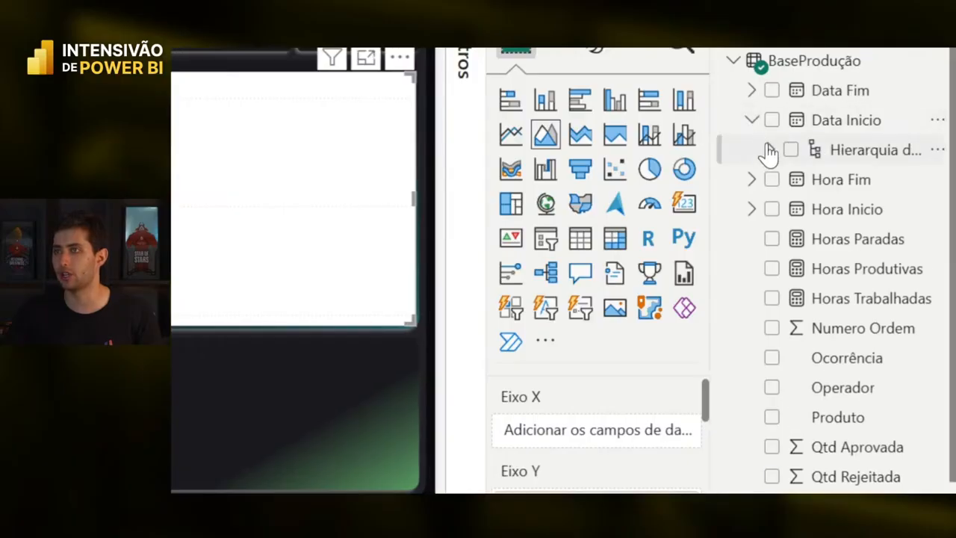
click(770, 150)
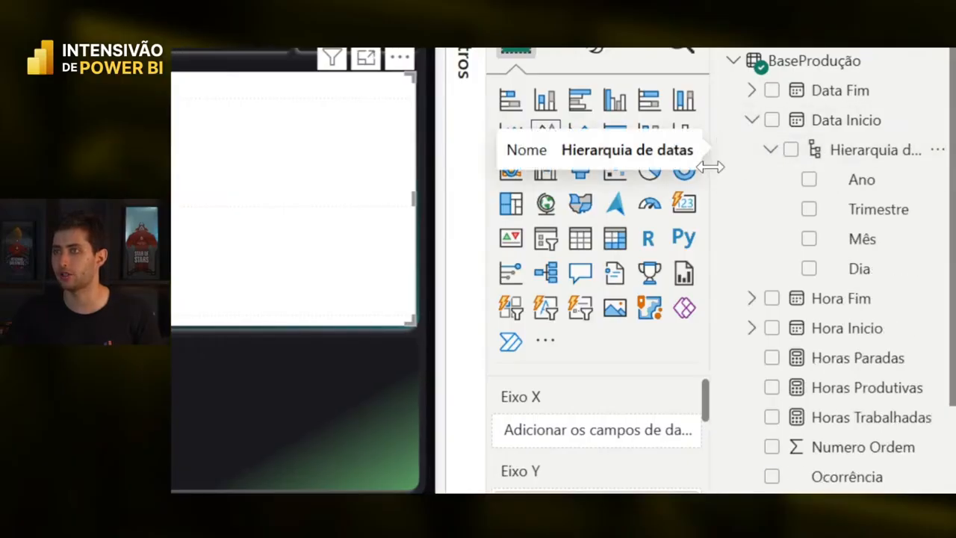
drag(713, 165, 669, 177)
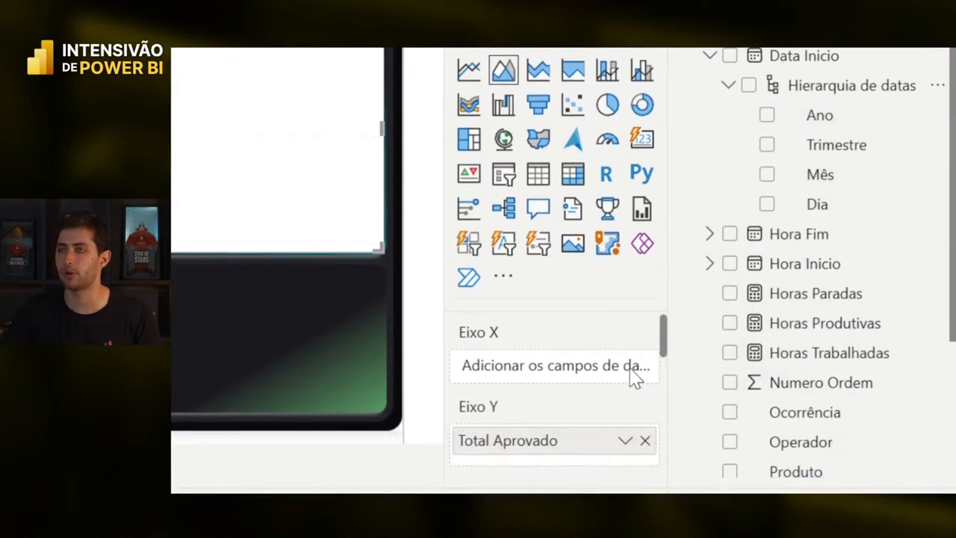
drag(814, 241, 806, 251)
drag(807, 187, 545, 375)
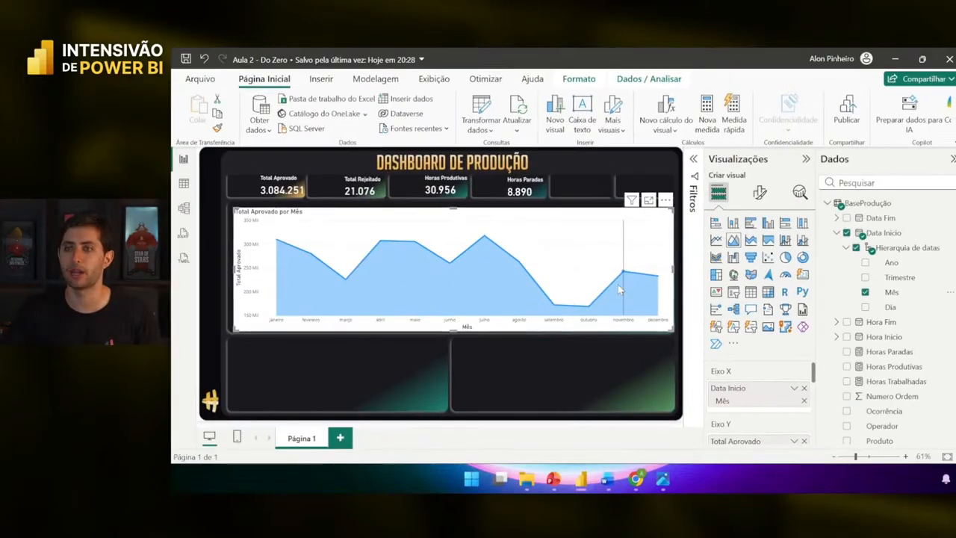
mouse_move(618, 290)
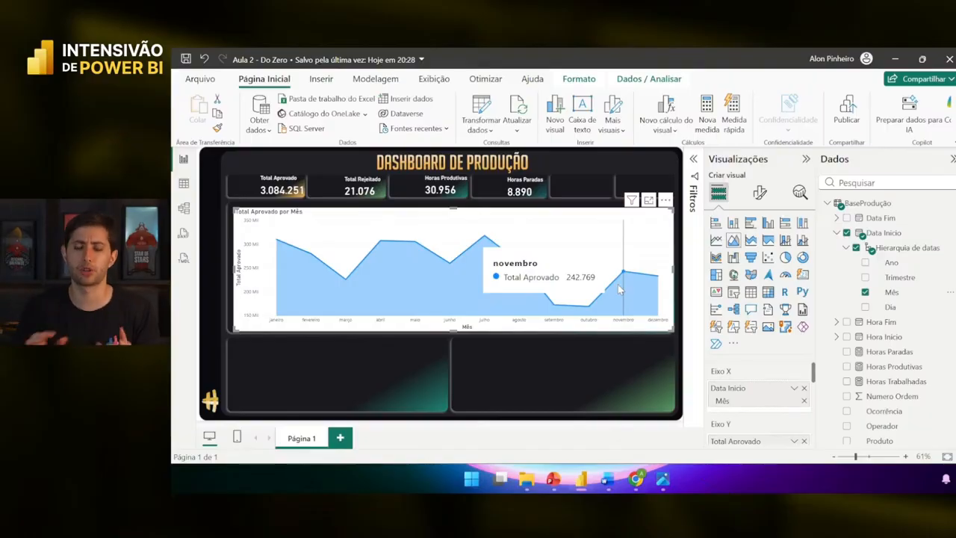
mouse_move(270, 253)
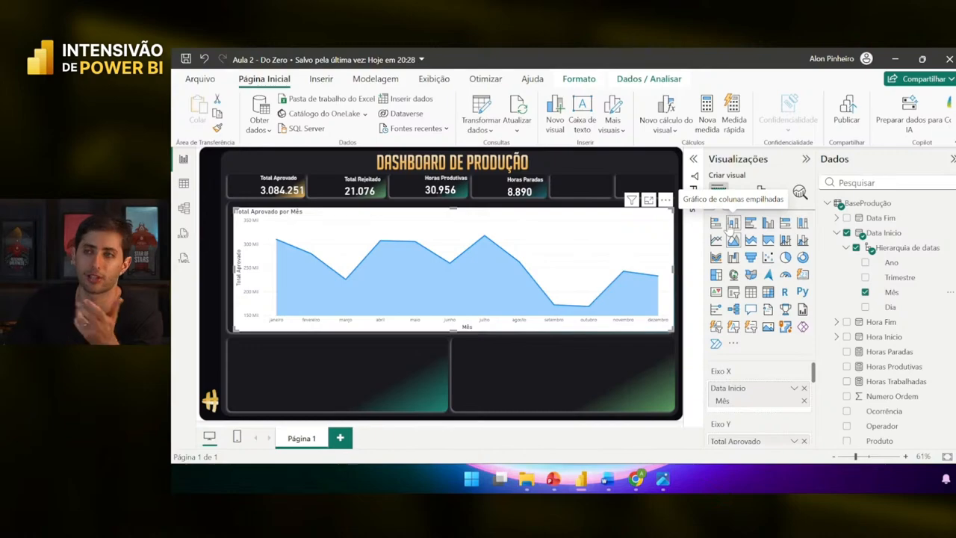
- Try column, line, bar and pie versions of the monthly chart, ending on an area chart
click(732, 224)
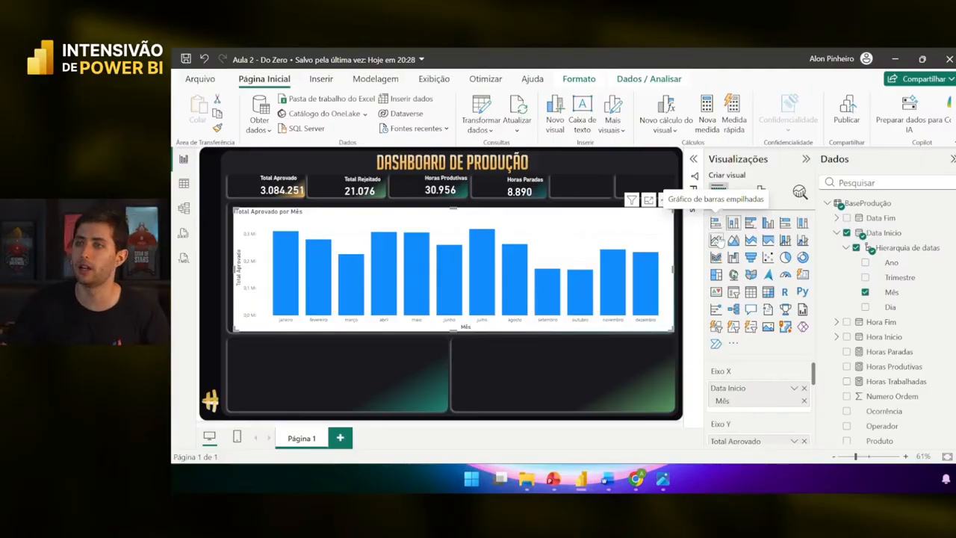
click(715, 239)
click(732, 240)
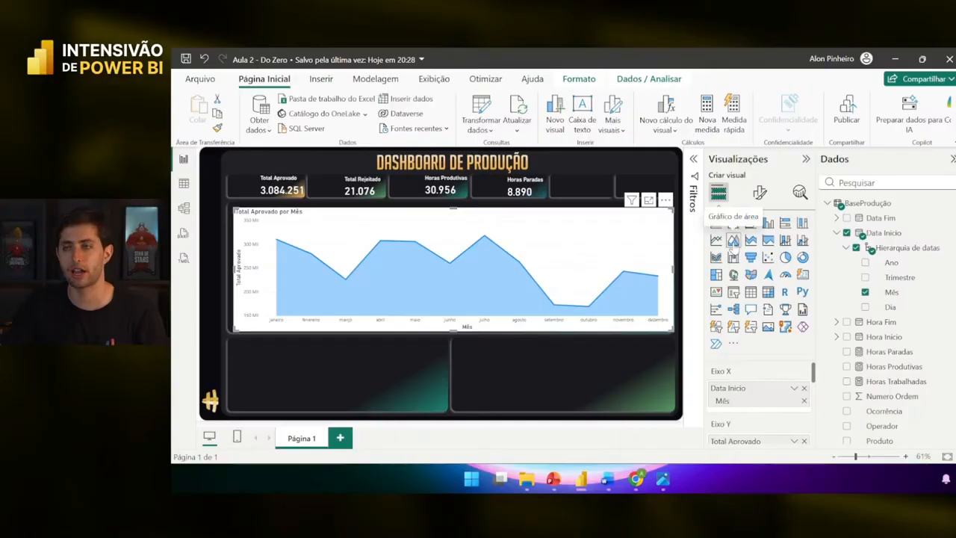
click(716, 222)
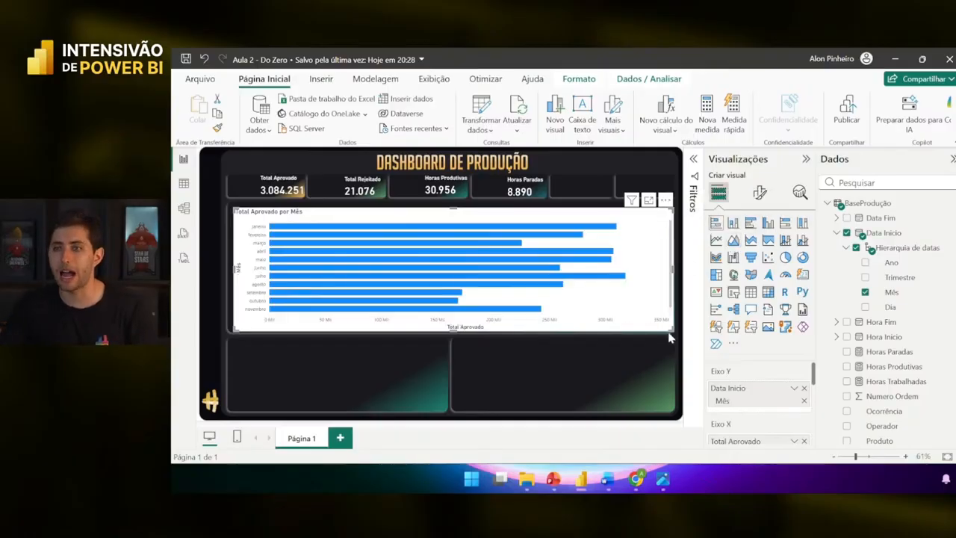
drag(672, 330, 581, 396)
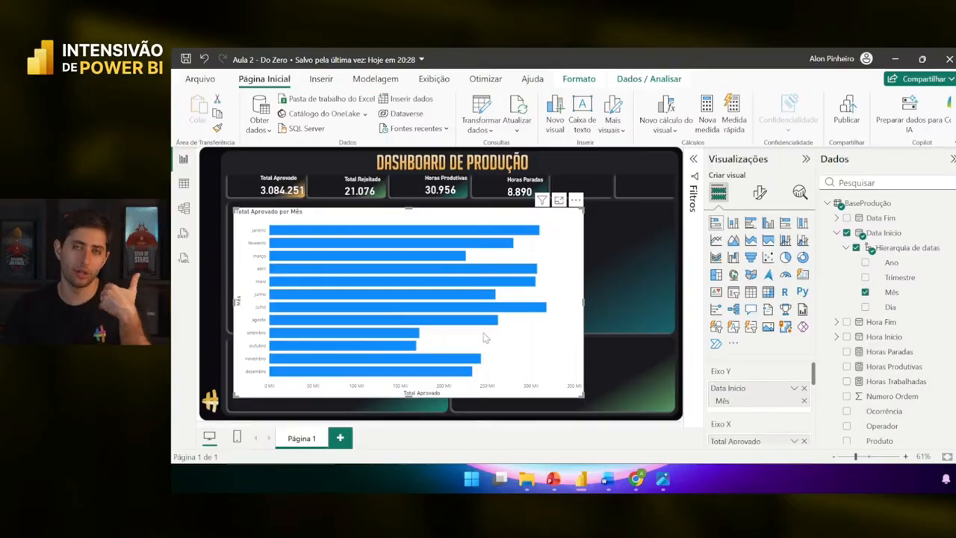
click(730, 240)
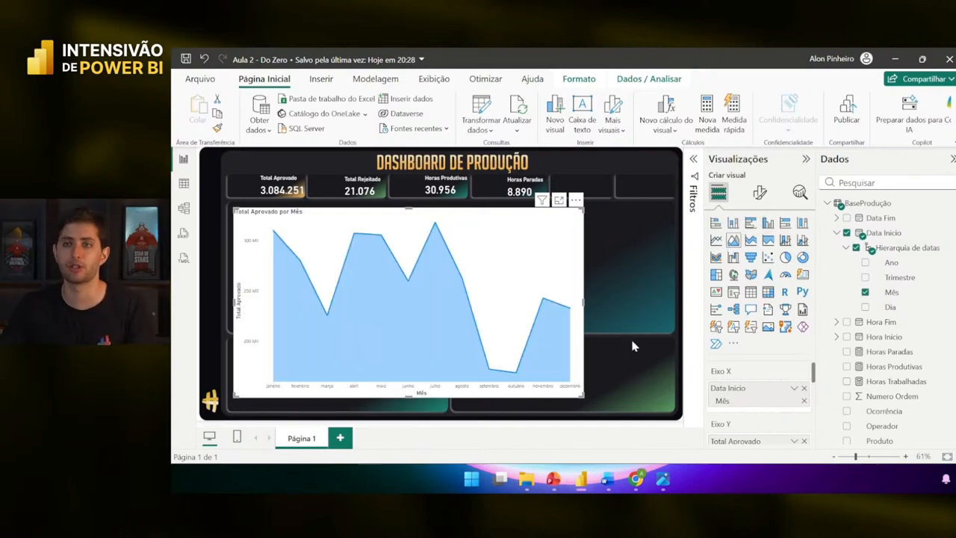
drag(582, 397, 675, 329)
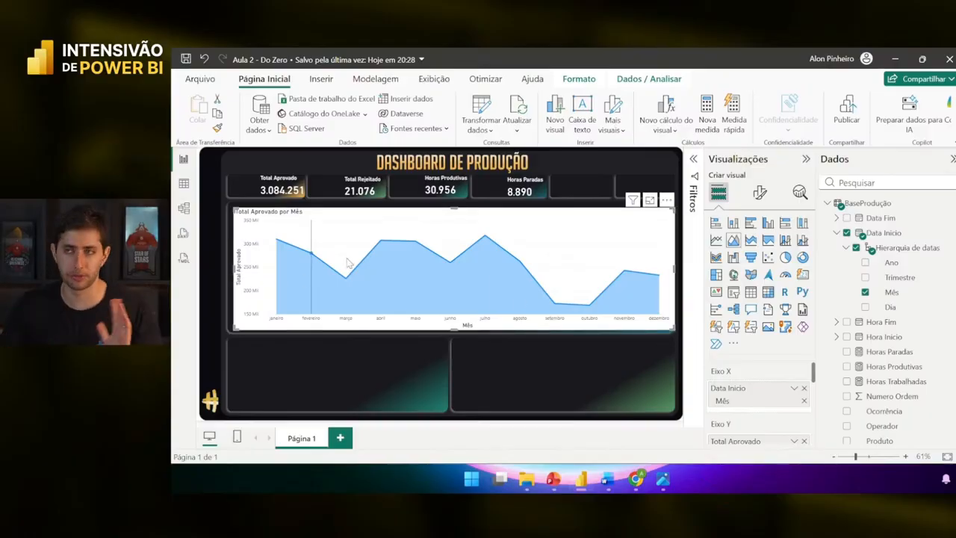
click(785, 257)
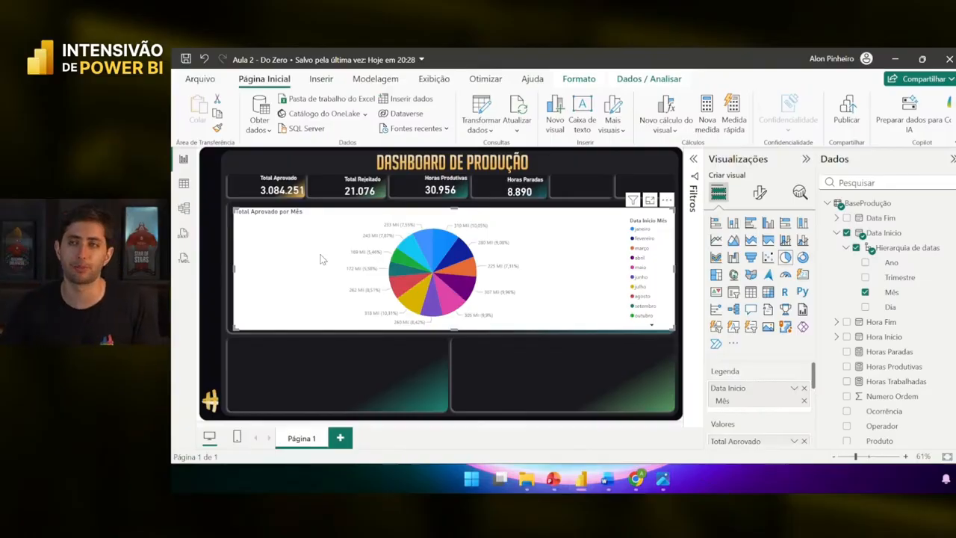
click(733, 240)
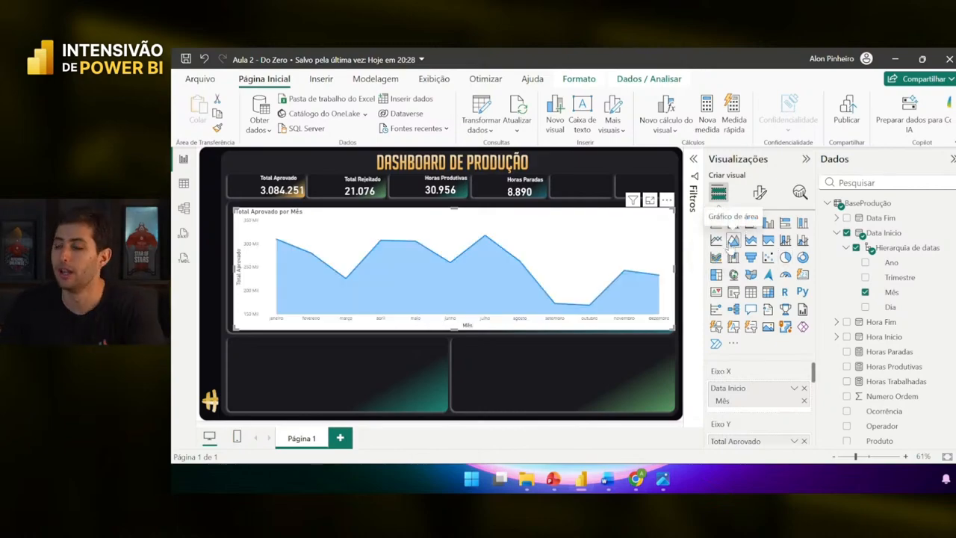
- Search Google for 'bad pie charts' and preview the Dataliciously Ella pie chart image
click(635, 479)
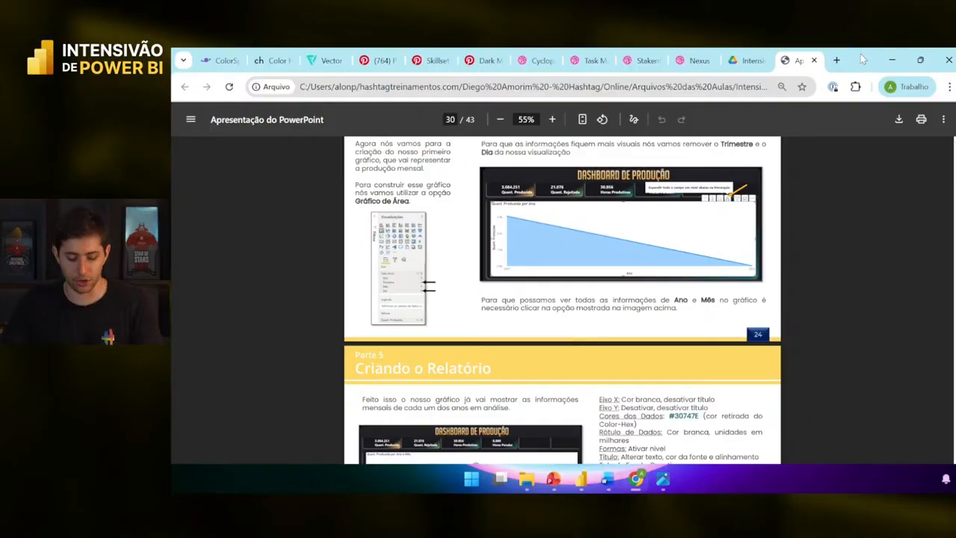
key(ctrl+t)
text(bad pie charts)
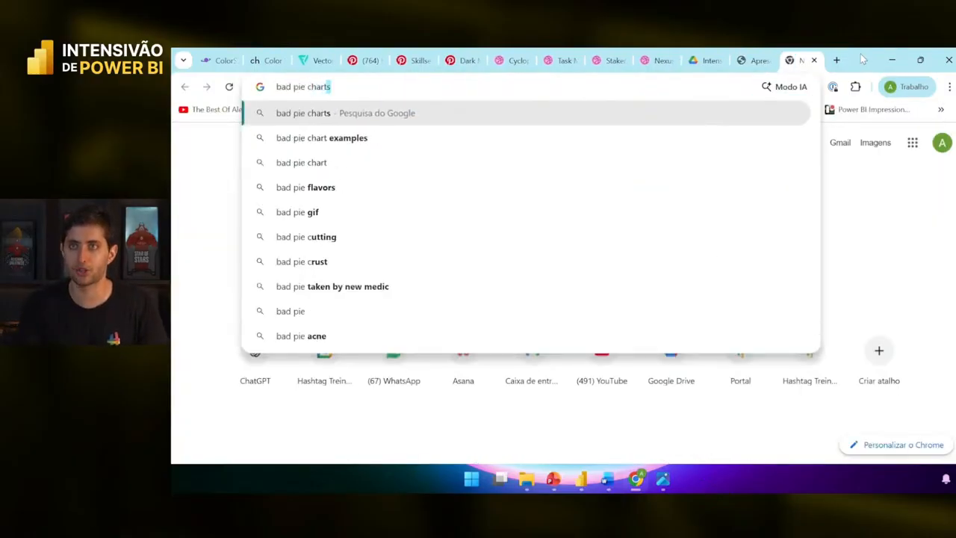
key(Return)
scroll(638, 231, down, 2)
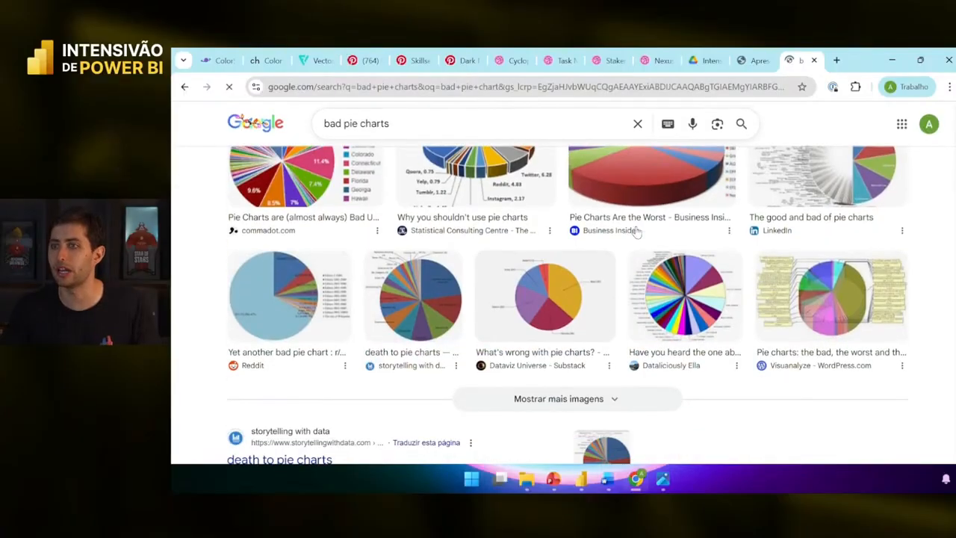
click(677, 270)
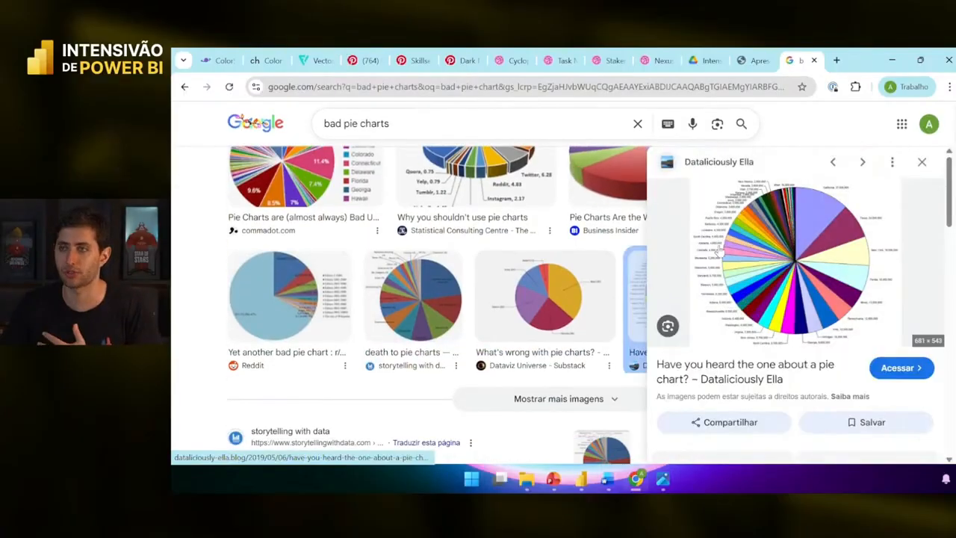
- View the pie chart image full-size in a new tab, then close it and minimize Chrome
right_click(730, 251)
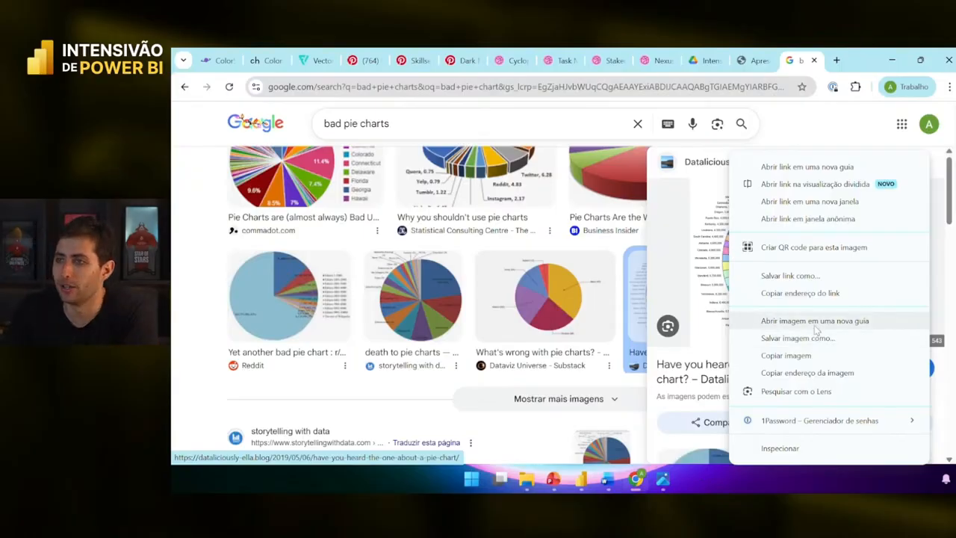
click(815, 321)
click(803, 61)
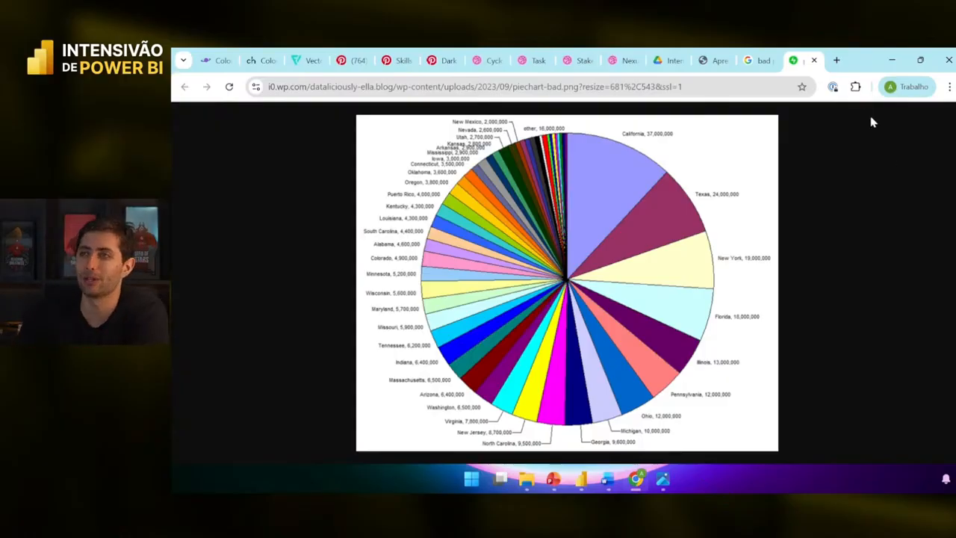
click(813, 60)
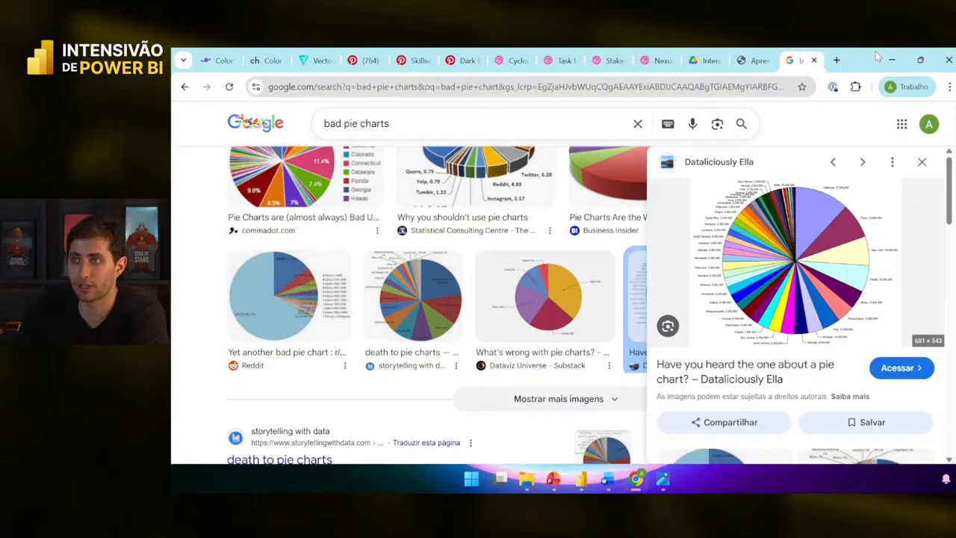
click(885, 59)
- Deselect and reselect the Total Aprovado por Mês area chart
click(581, 168)
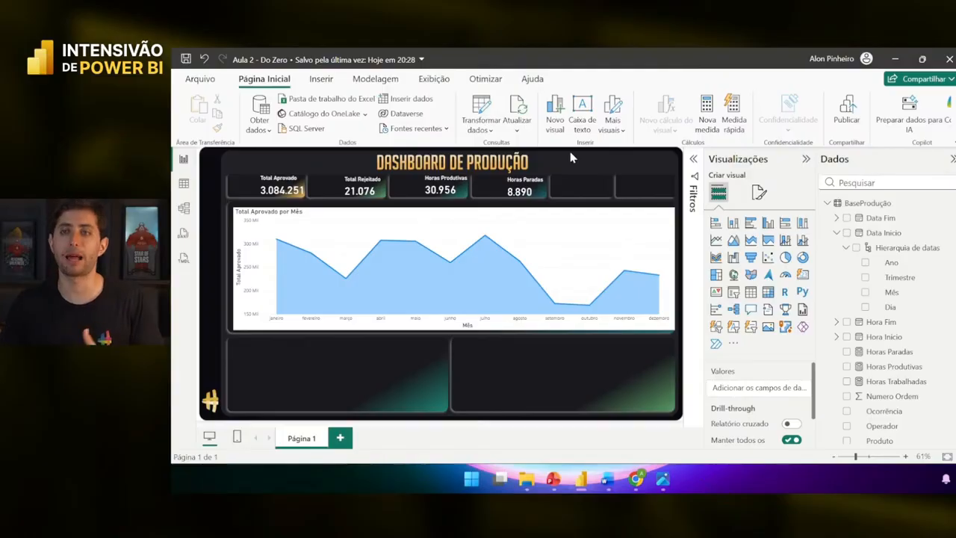
click(582, 240)
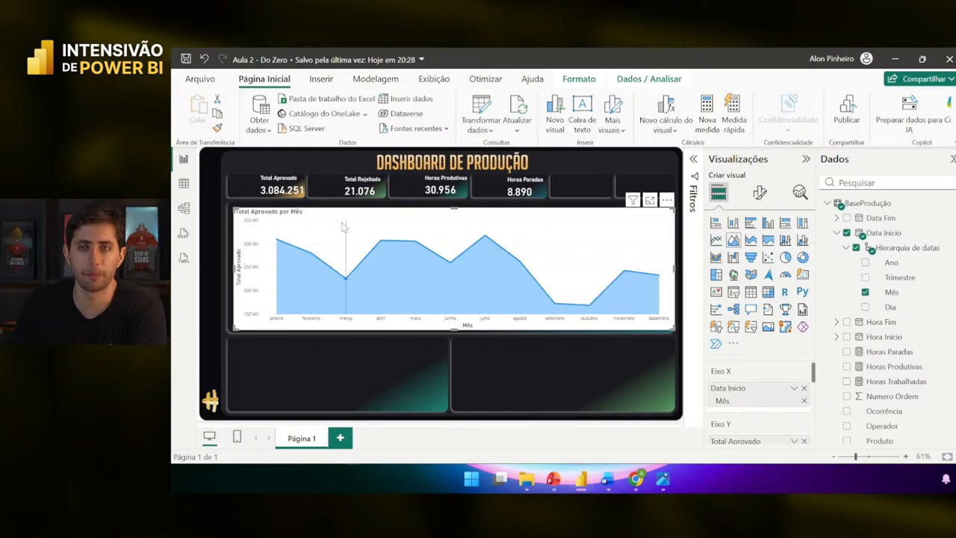
- Turn off the area chart's white background
click(759, 193)
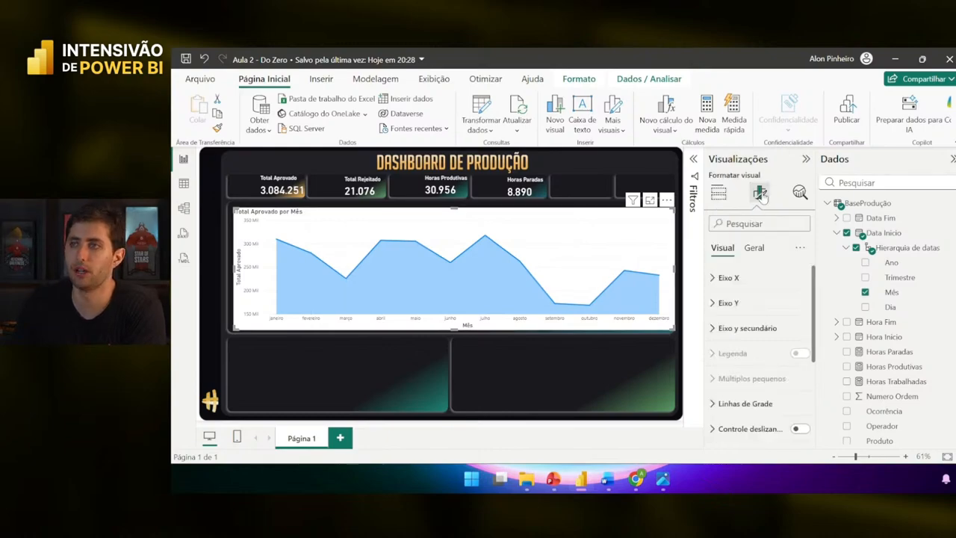
click(753, 248)
click(728, 328)
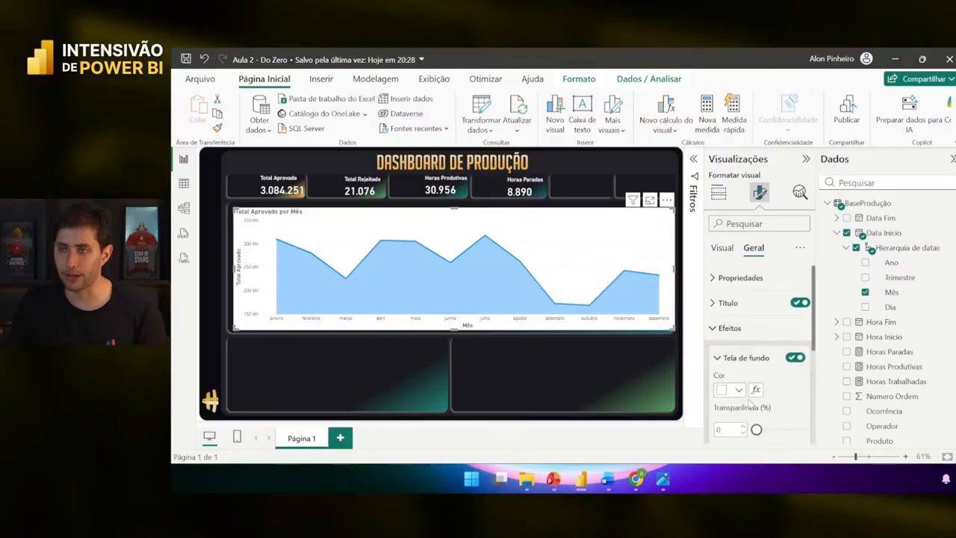
click(794, 357)
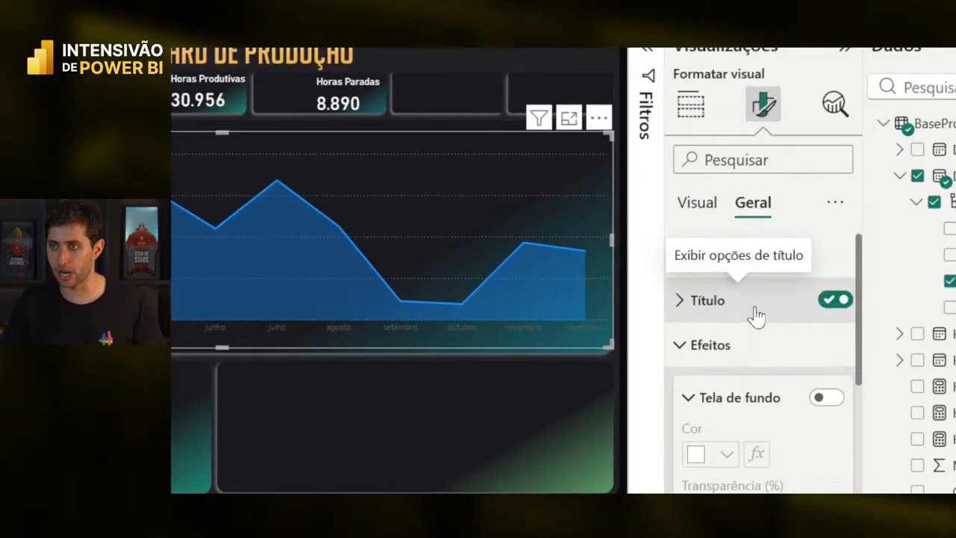
- Make the chart title text white
click(756, 310)
scroll(743, 364, down, 4)
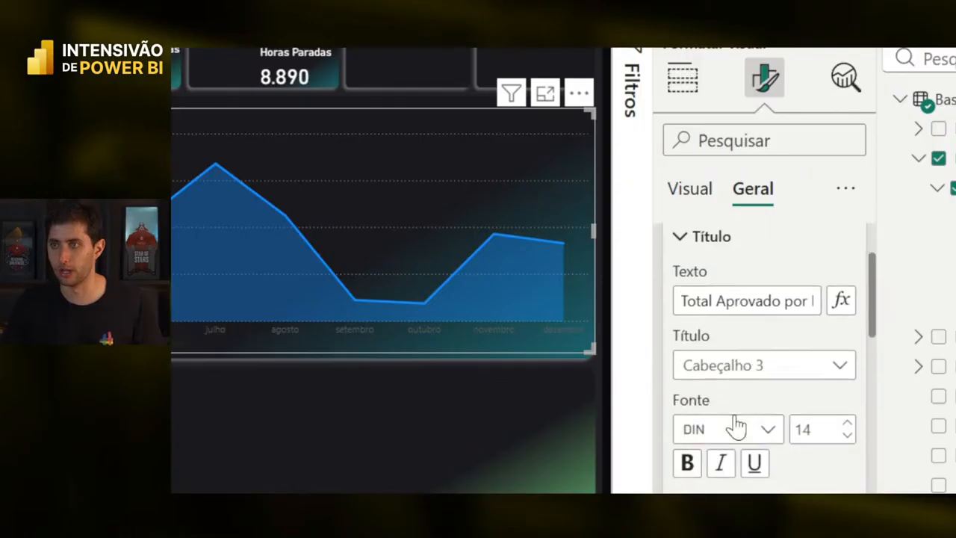
click(728, 410)
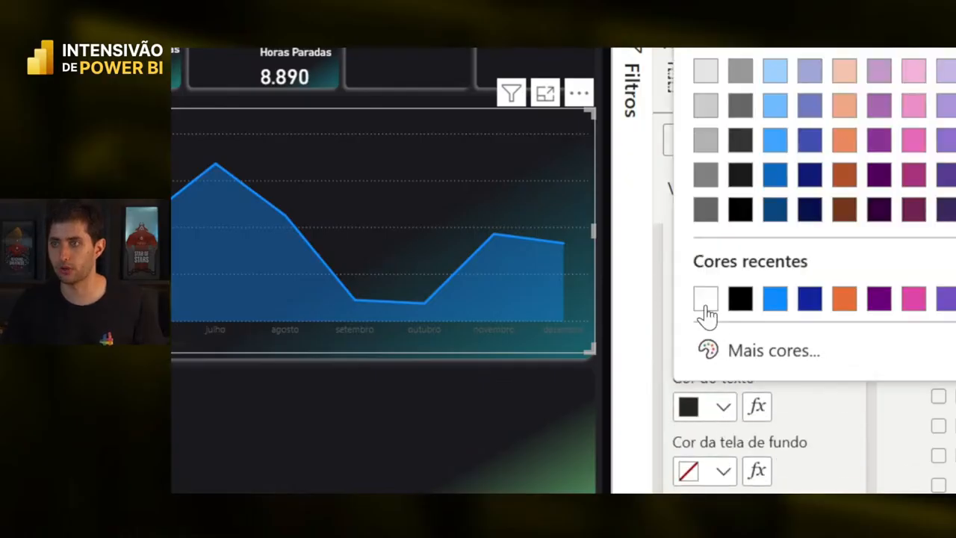
click(705, 298)
scroll(730, 309, up, 4)
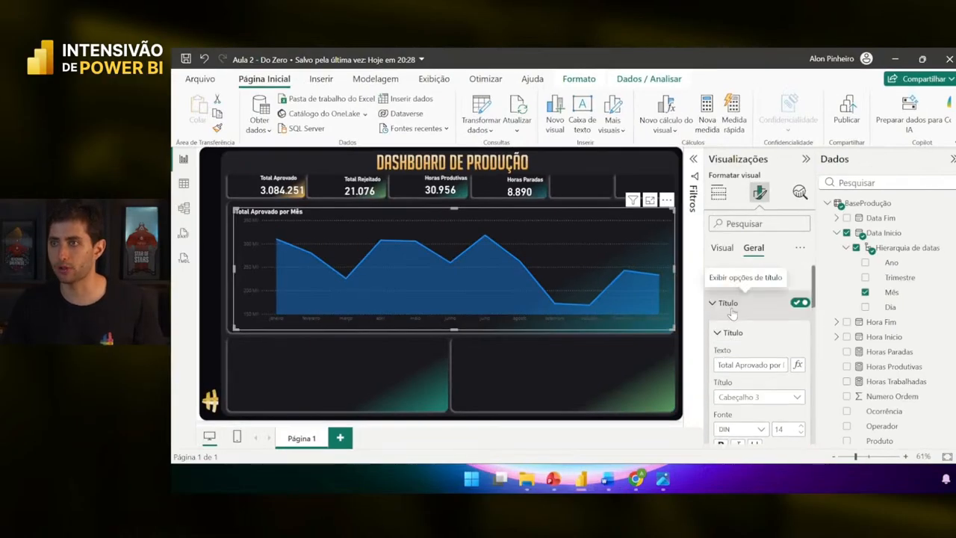
click(728, 302)
- Make the X-axis month labels white
click(722, 249)
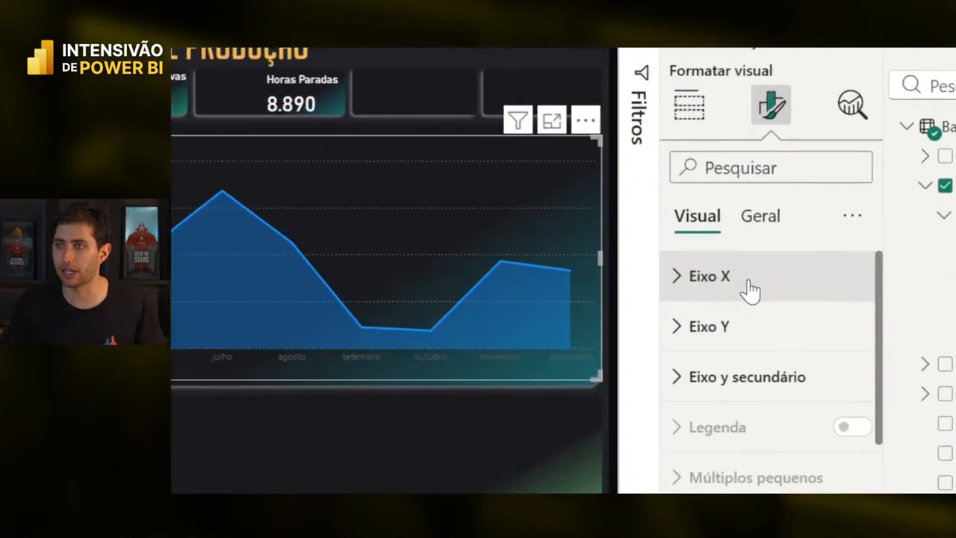
click(750, 292)
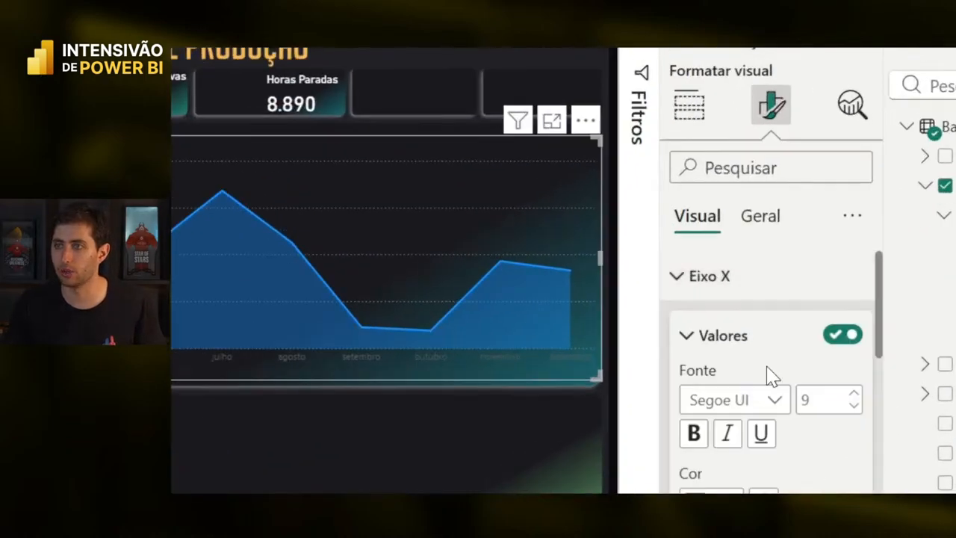
click(698, 415)
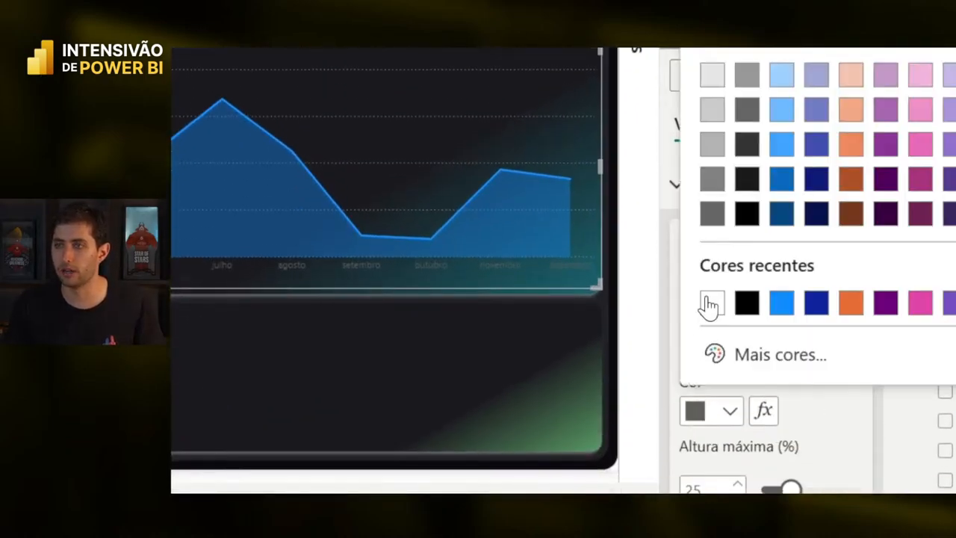
click(709, 302)
click(738, 293)
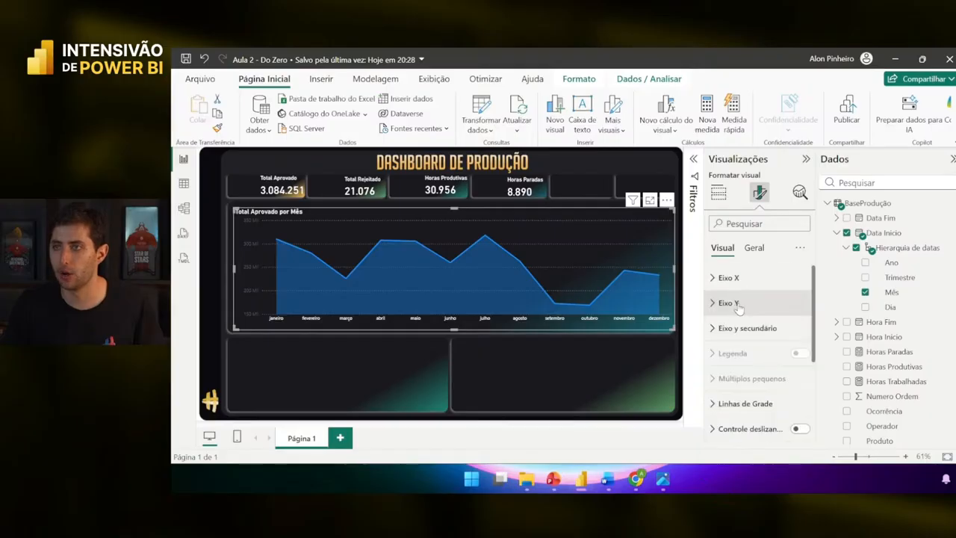
- Make the Y-axis value labels white
click(729, 303)
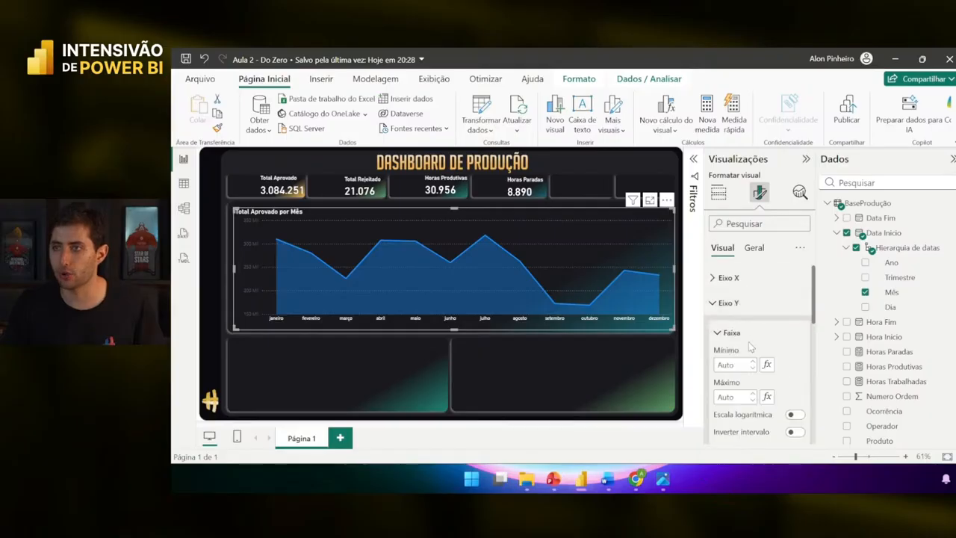
scroll(754, 351, down, 3)
click(754, 351)
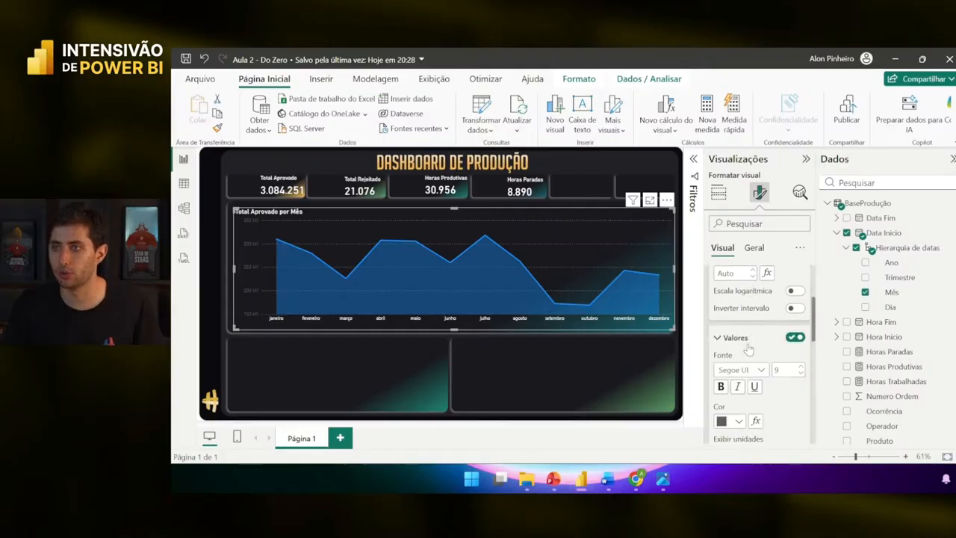
scroll(754, 351, down, 1)
click(732, 360)
click(728, 304)
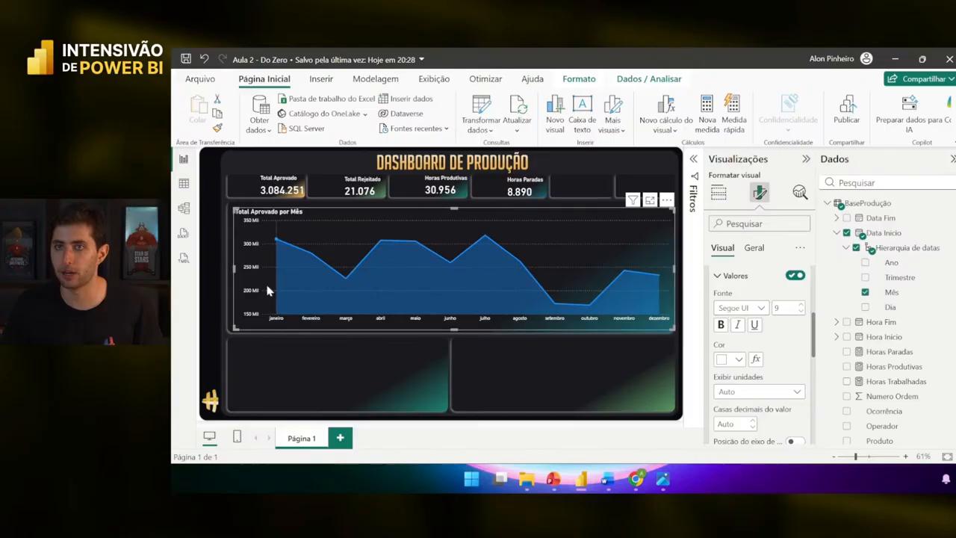
click(740, 276)
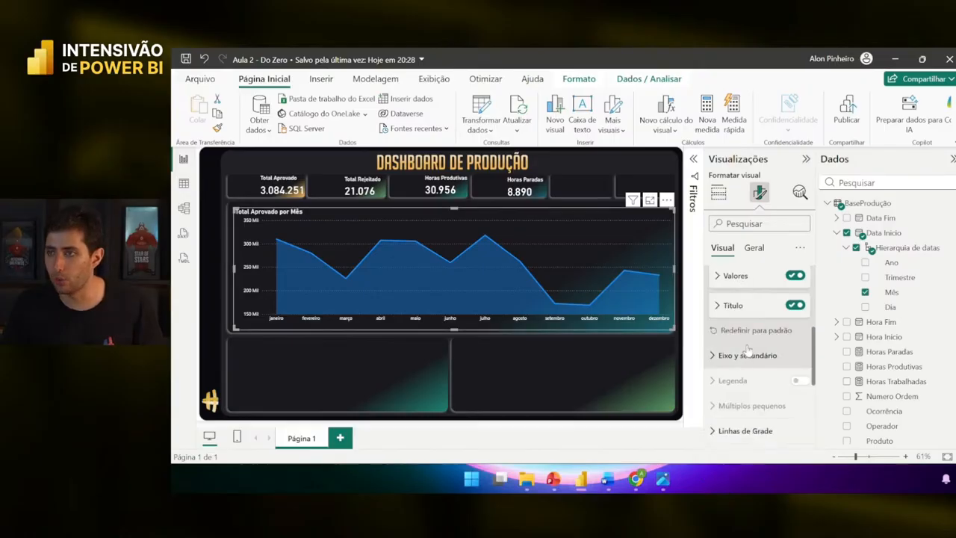
- Colour the Total Aprovado Y-axis title white, then switch the Y-axis title off
scroll(747, 351, up, 1)
click(743, 371)
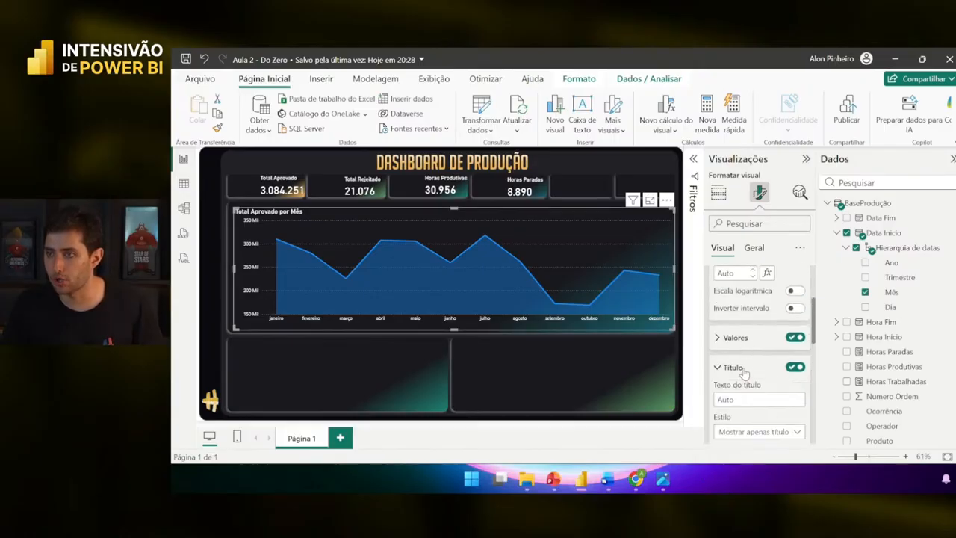
scroll(743, 373, down, 1)
click(730, 390)
click(731, 340)
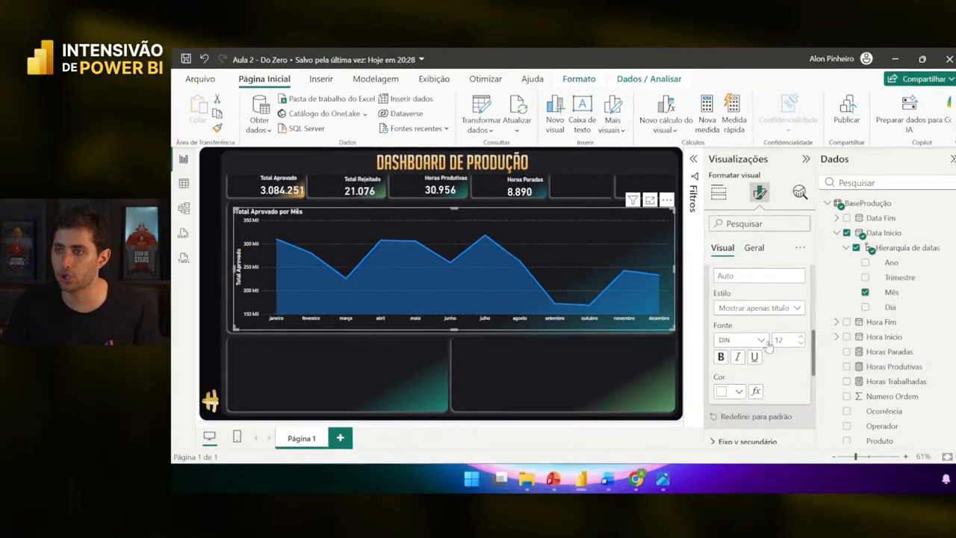
scroll(767, 347, up, 2)
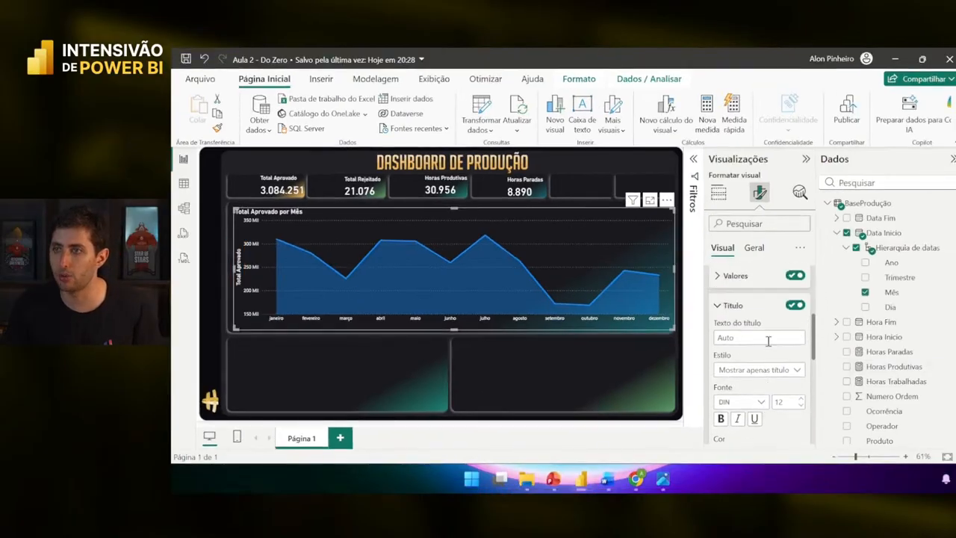
click(793, 367)
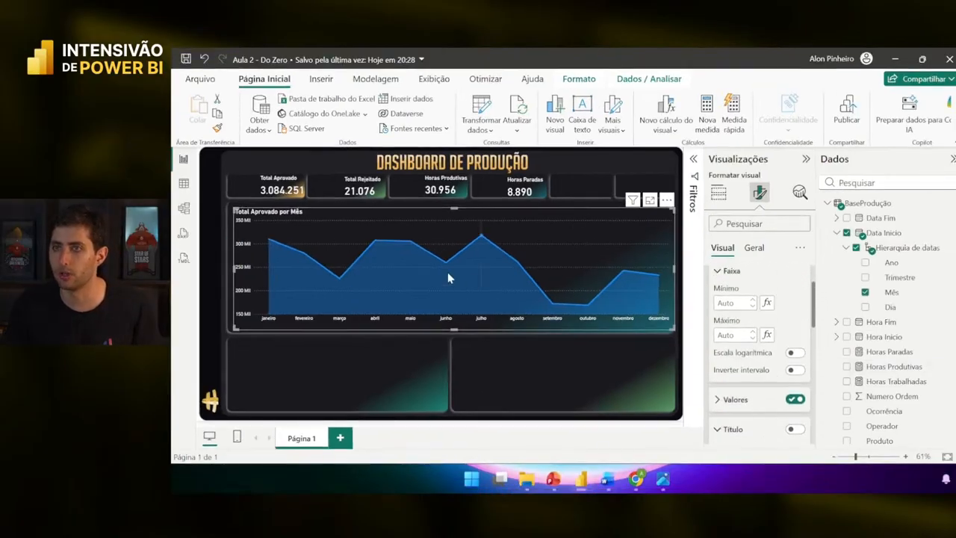
- Recolour the Mês X-axis title, then switch the X-axis title off
scroll(755, 321, up, 1)
click(747, 278)
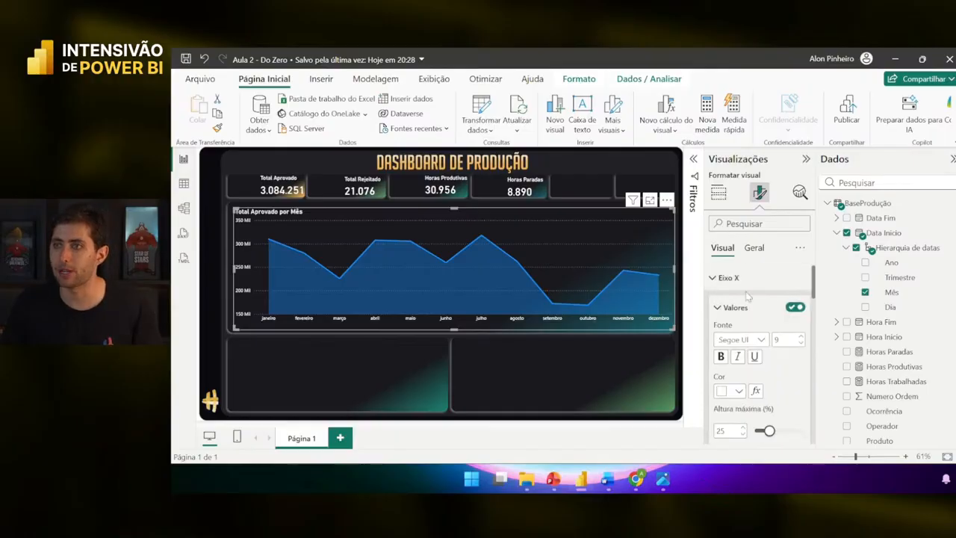
scroll(756, 340, down, 2)
click(744, 301)
scroll(745, 358, down, 2)
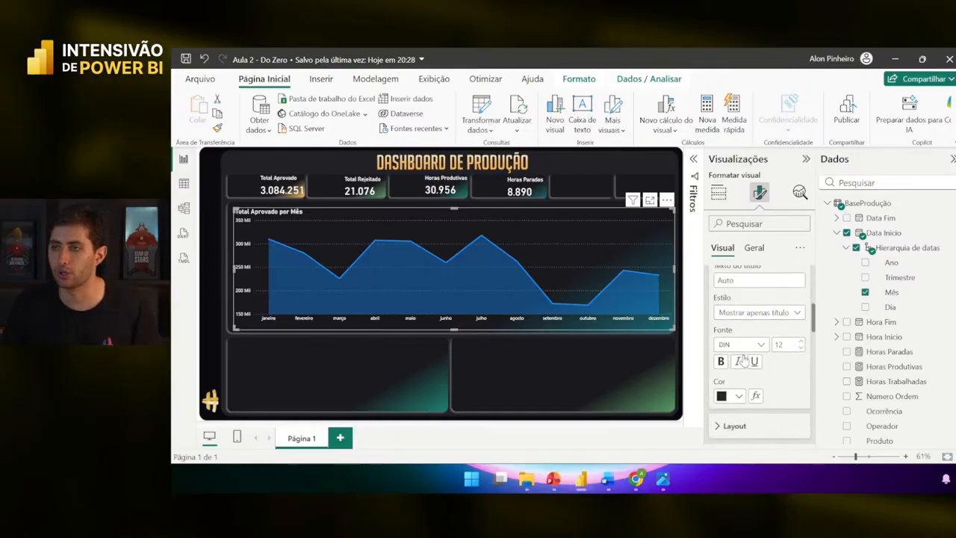
click(737, 386)
click(728, 188)
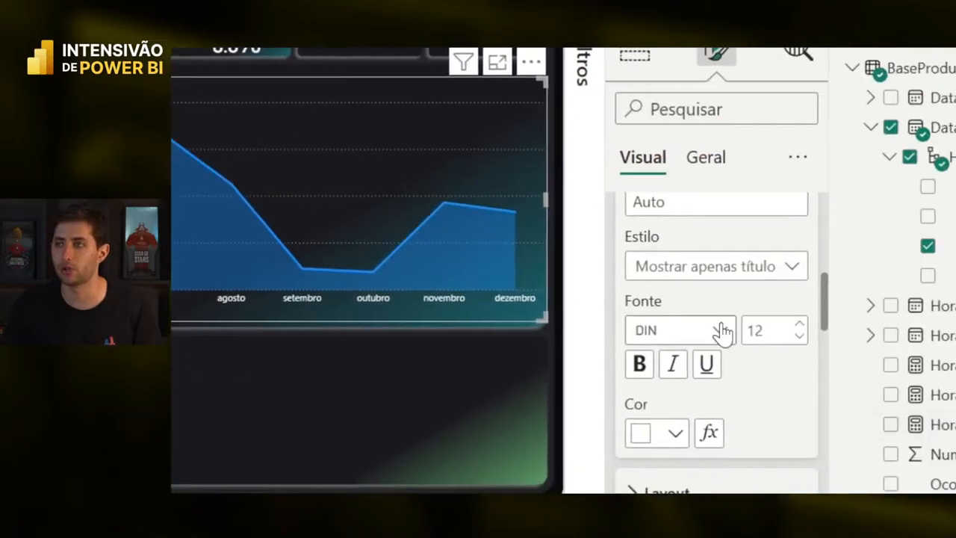
scroll(724, 328, up, 3)
scroll(724, 324, up, 3)
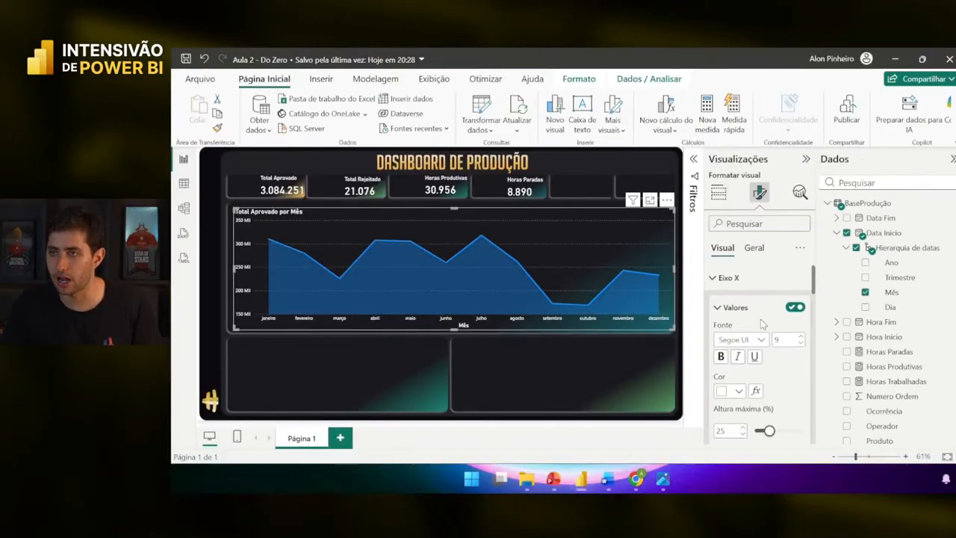
scroll(720, 302, down, 3)
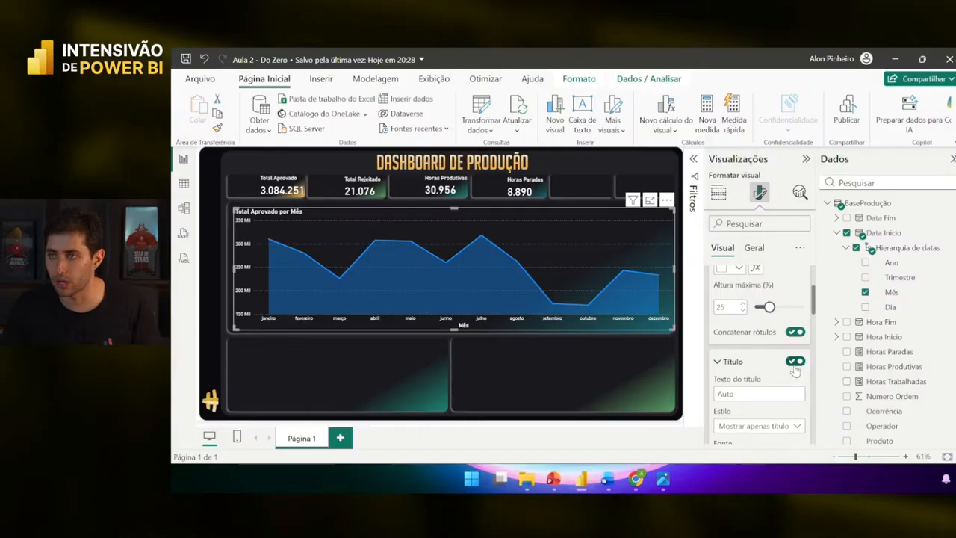
click(794, 361)
click(540, 405)
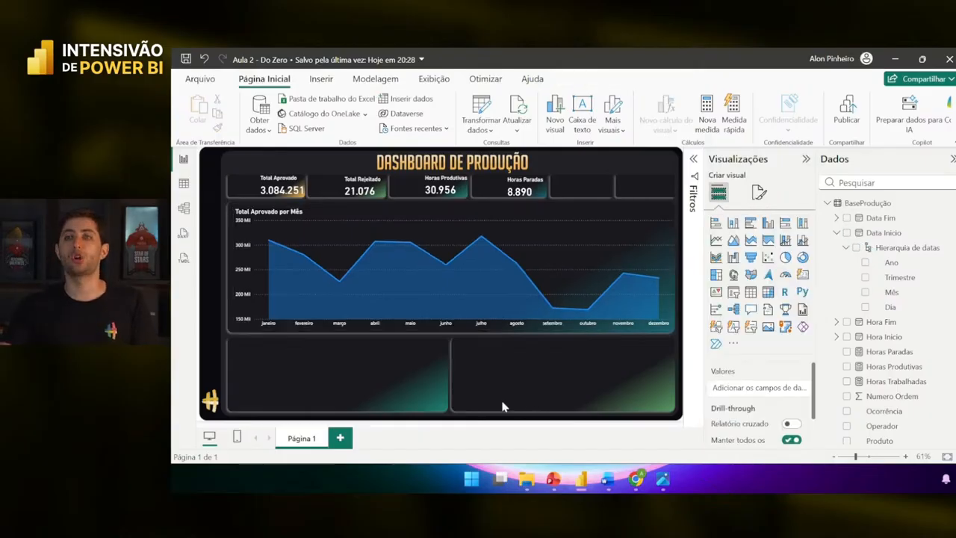
- Save the report and reselect the Total Aprovado area chart
click(186, 59)
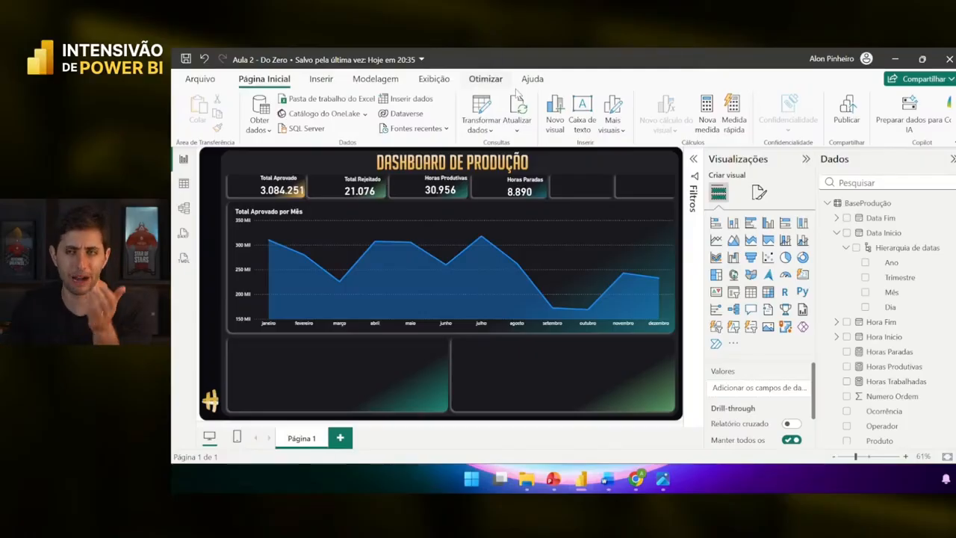
click(568, 226)
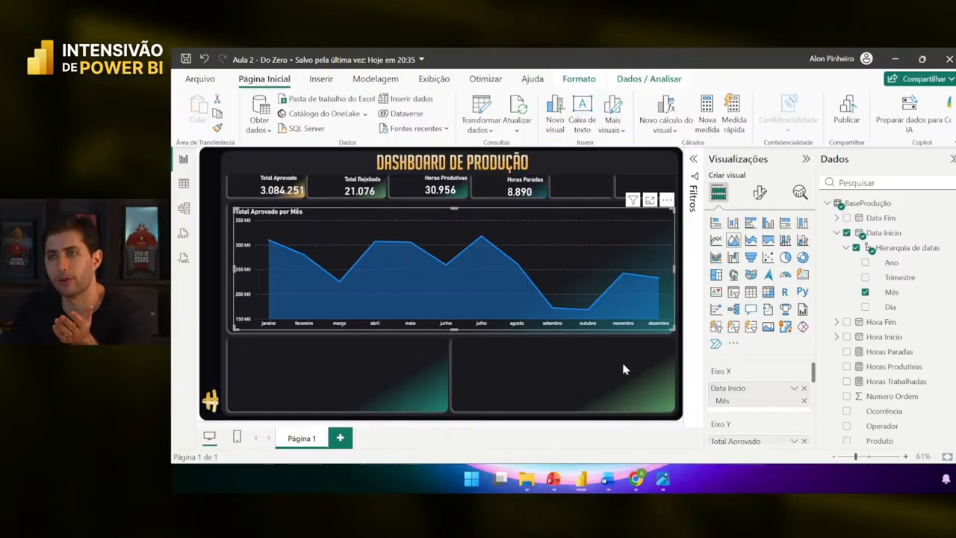
click(605, 163)
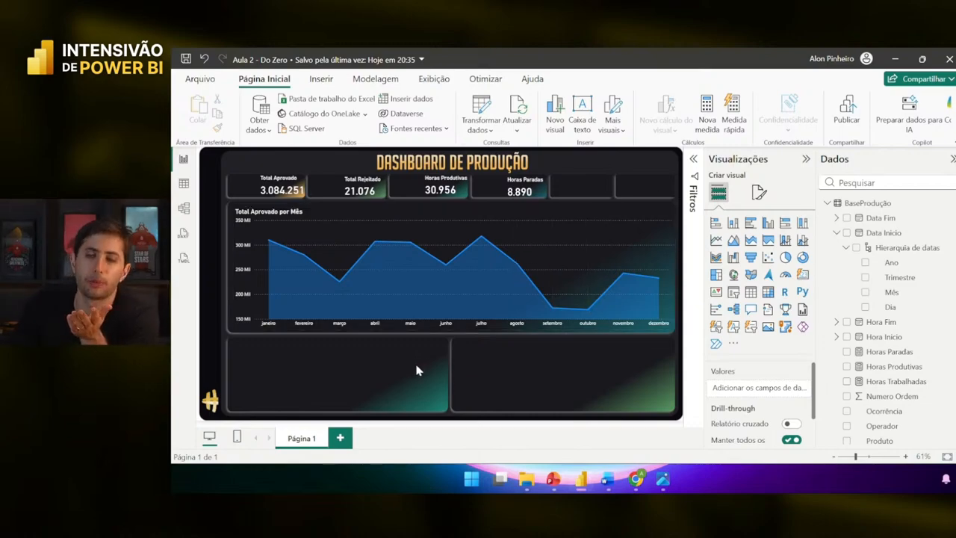
click(549, 258)
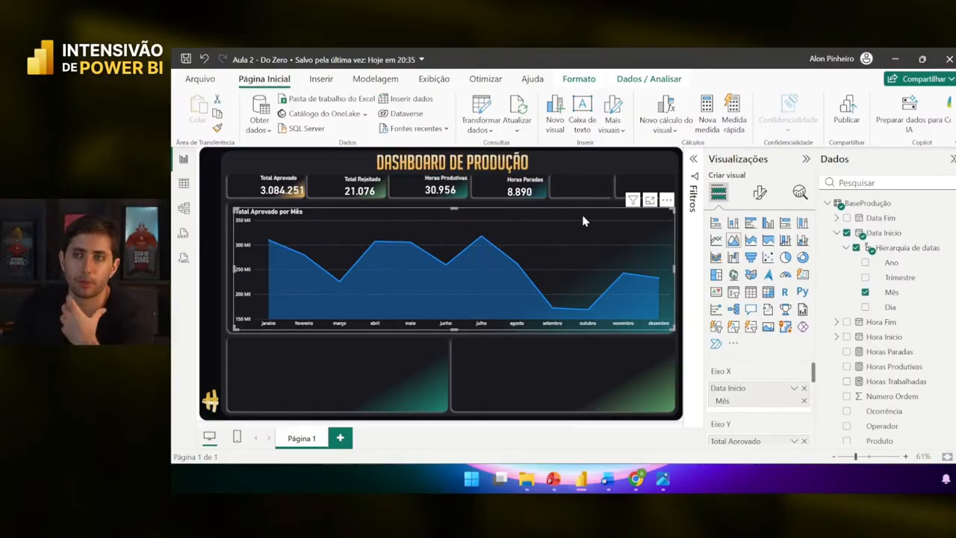
mouse_move(575, 224)
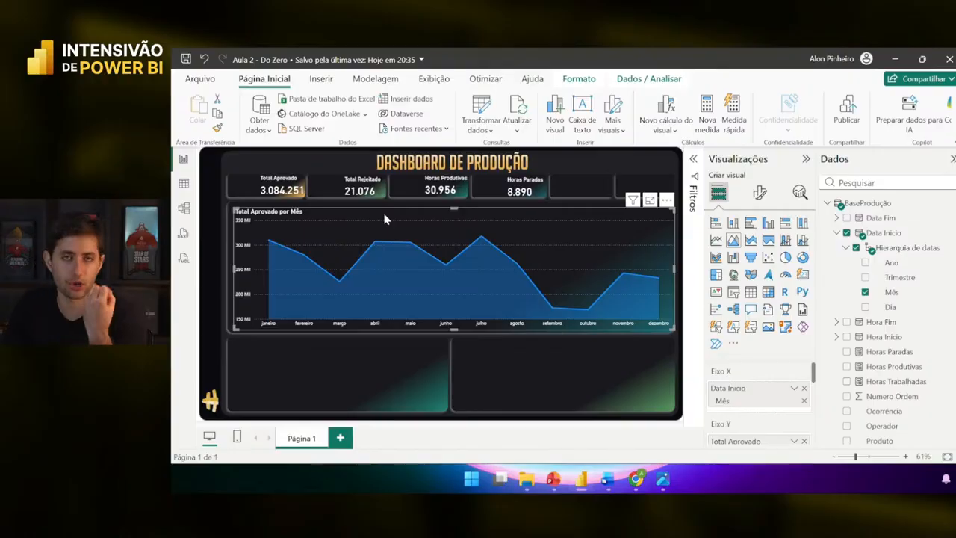
- Expand the area chart's Linhas colour settings in Format visual
click(761, 196)
scroll(739, 334, down, 2)
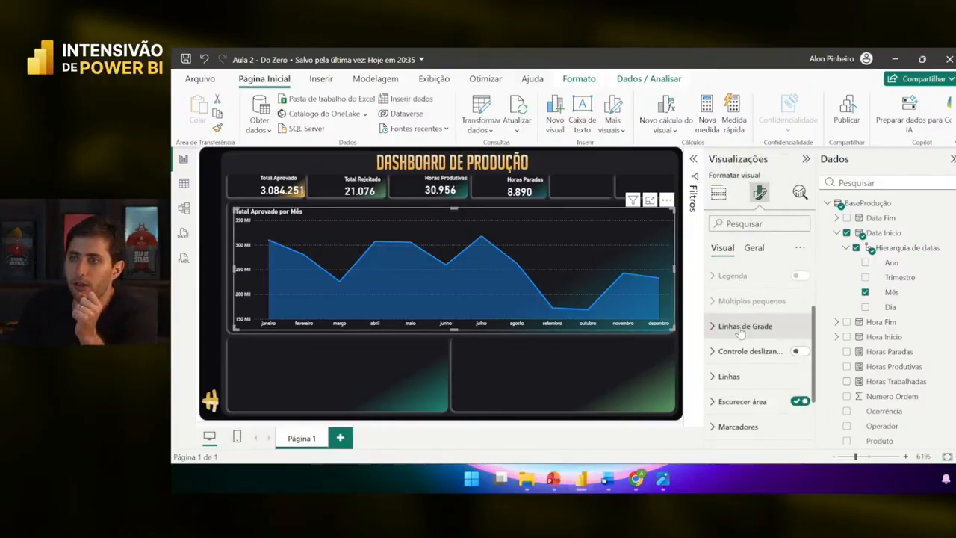
scroll(739, 334, down, 1)
click(727, 331)
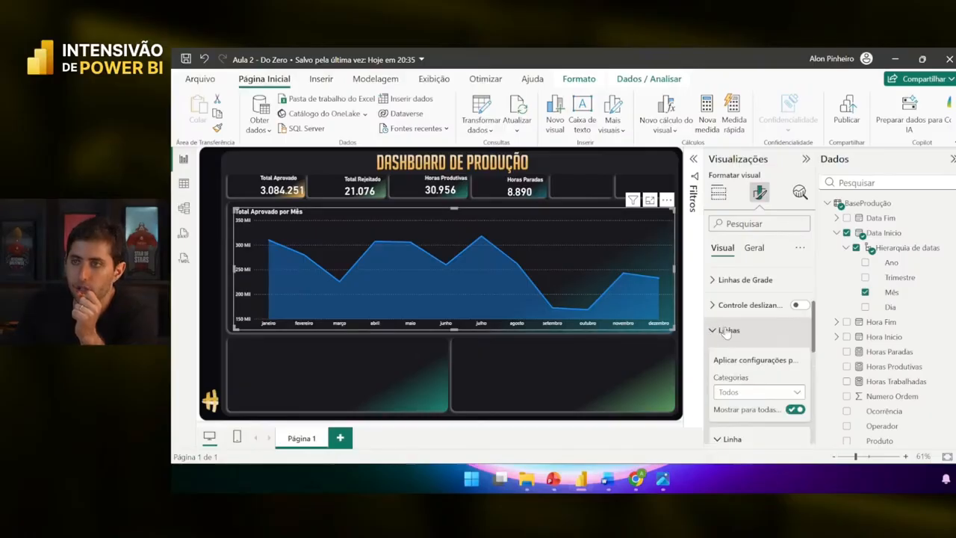
scroll(730, 334, down, 4)
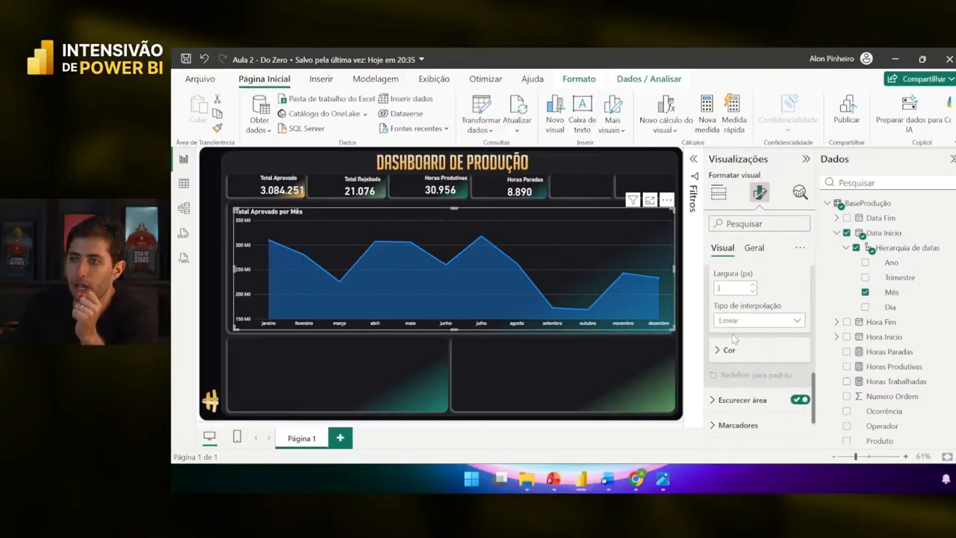
click(730, 350)
scroll(732, 351, down, 1)
- Try orange and yellow for the area, keep it blue, then switch to the browser
click(736, 321)
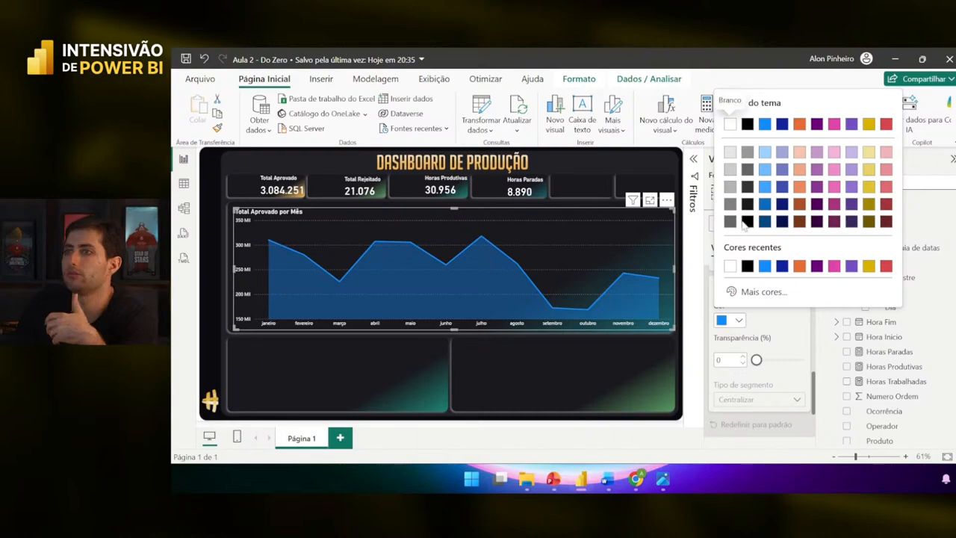
click(800, 129)
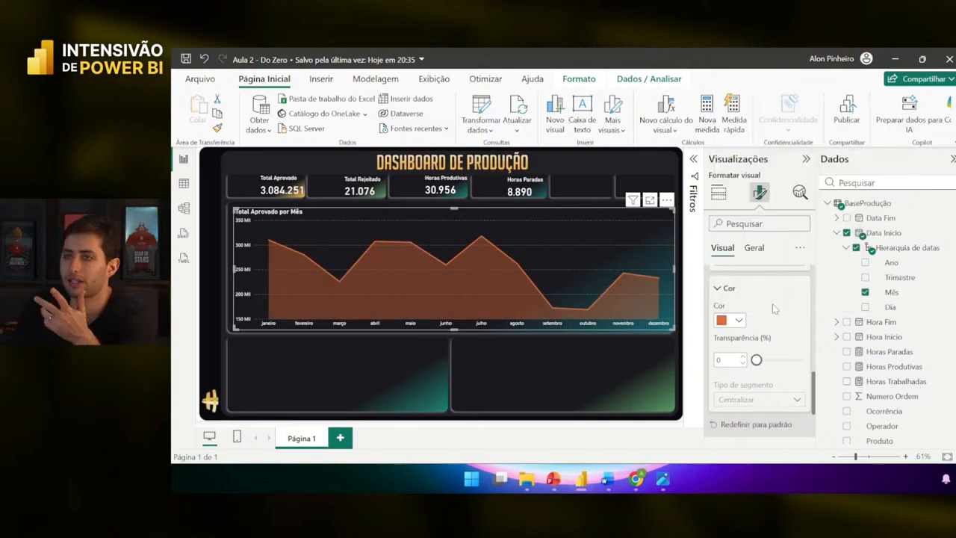
click(737, 321)
click(869, 124)
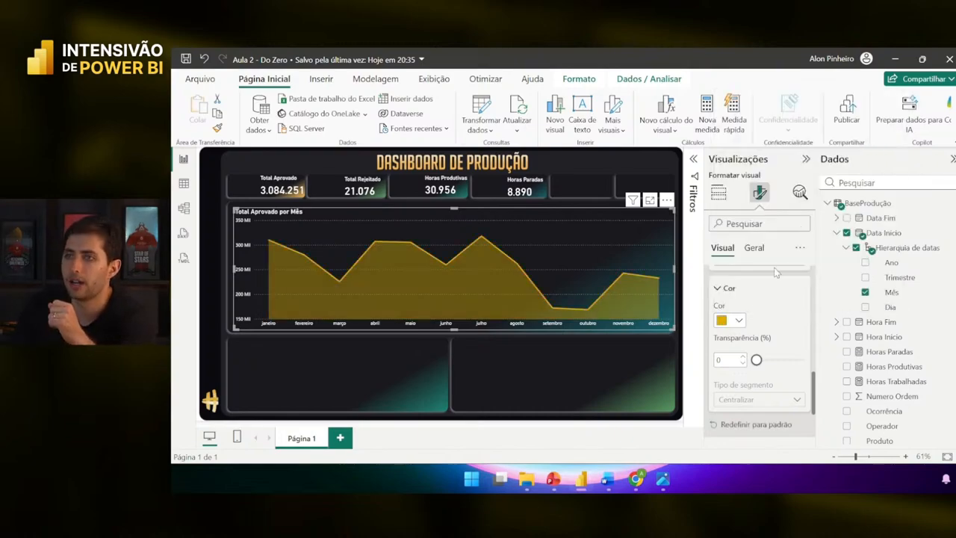
click(738, 321)
click(764, 124)
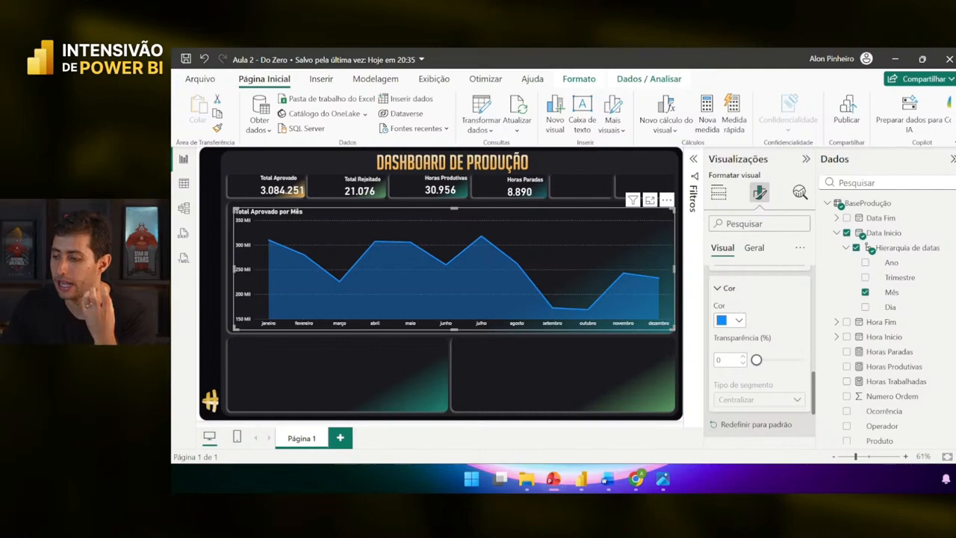
click(635, 478)
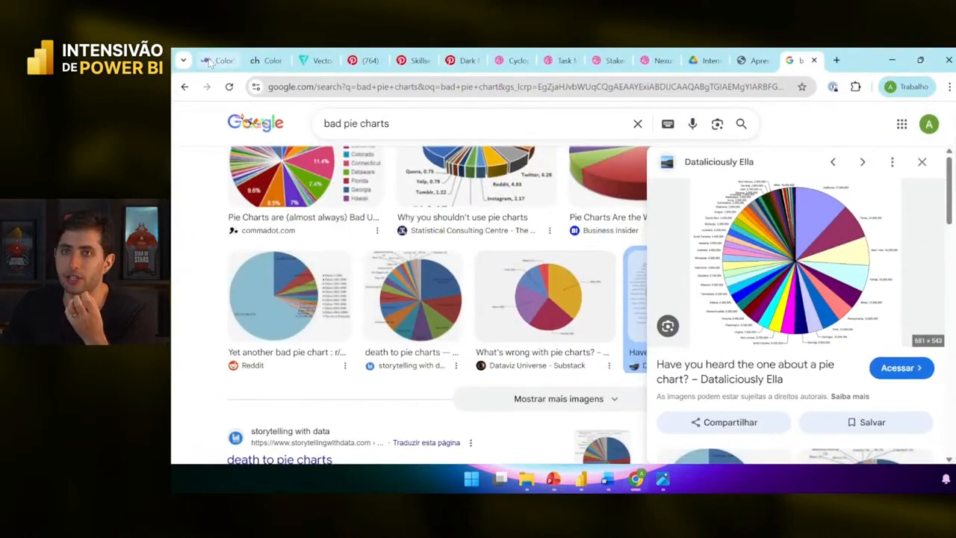
- Switch to the color-hex tab and scroll through its home page
click(265, 60)
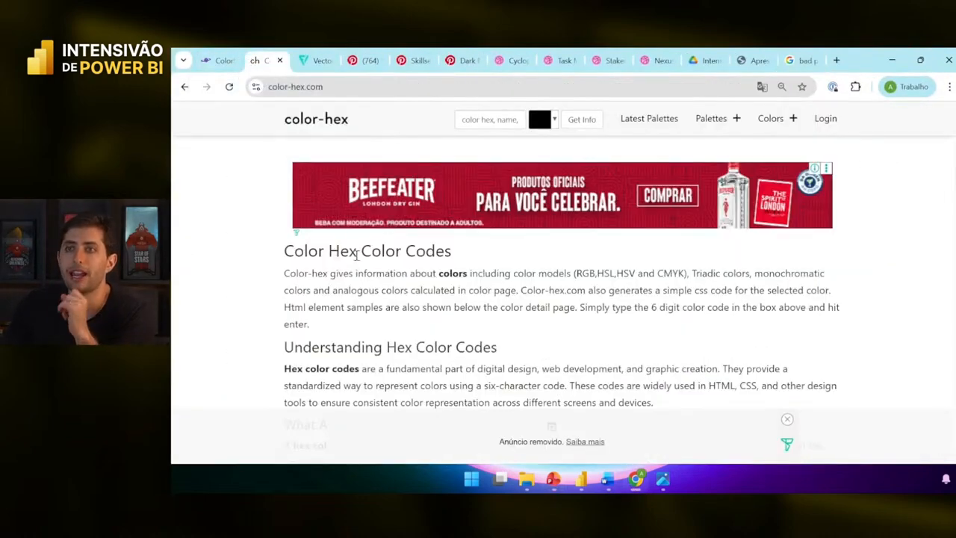
scroll(358, 258, down, 2)
scroll(875, 168, up, 2)
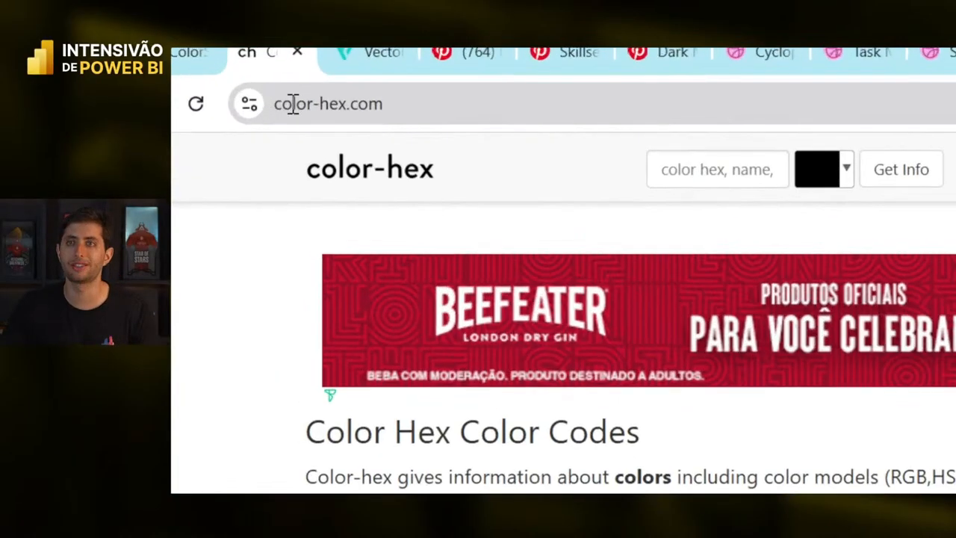
scroll(374, 173, down, 5)
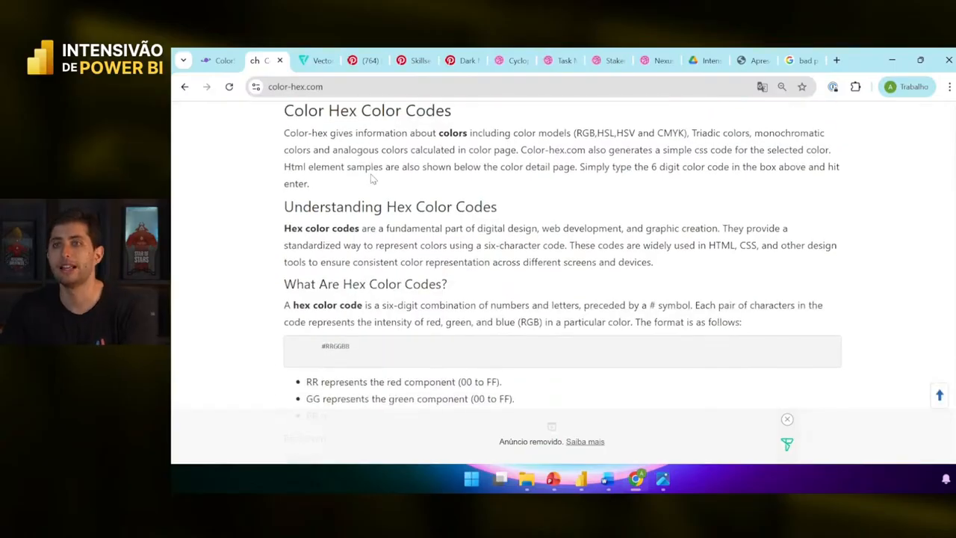
scroll(370, 180, up, 3)
scroll(370, 180, up, 3)
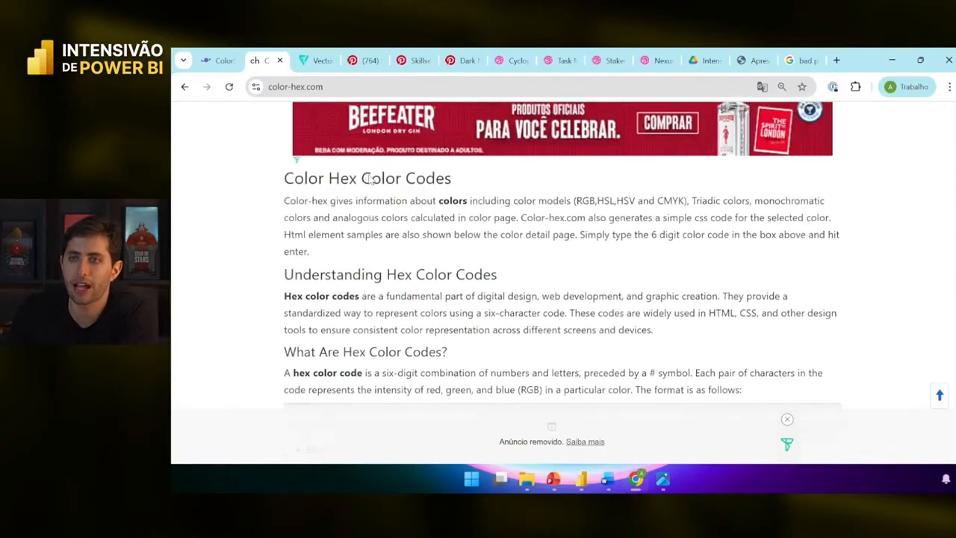
- Go to Popular Color Palettes and scroll through palettes like Beautiful Blues and Retro
click(711, 119)
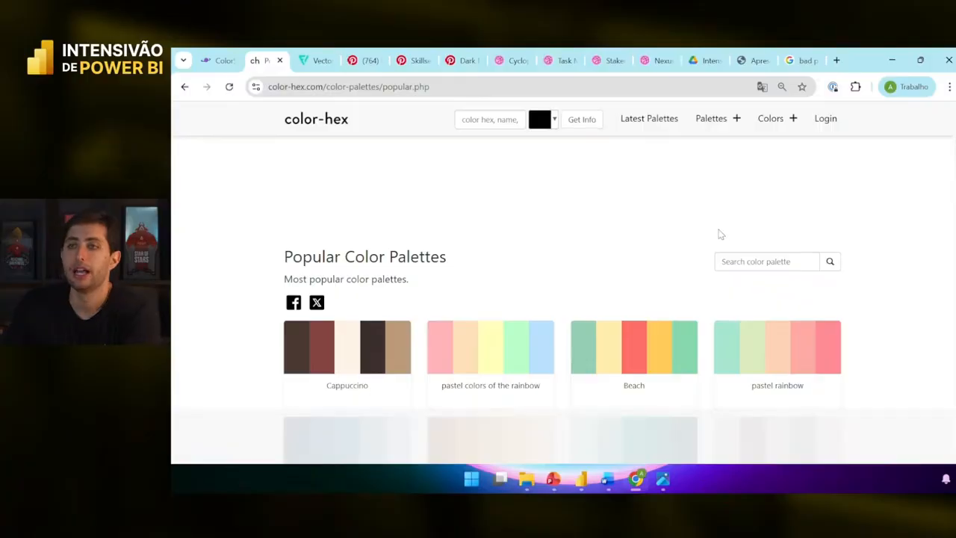
scroll(721, 254, down, 3)
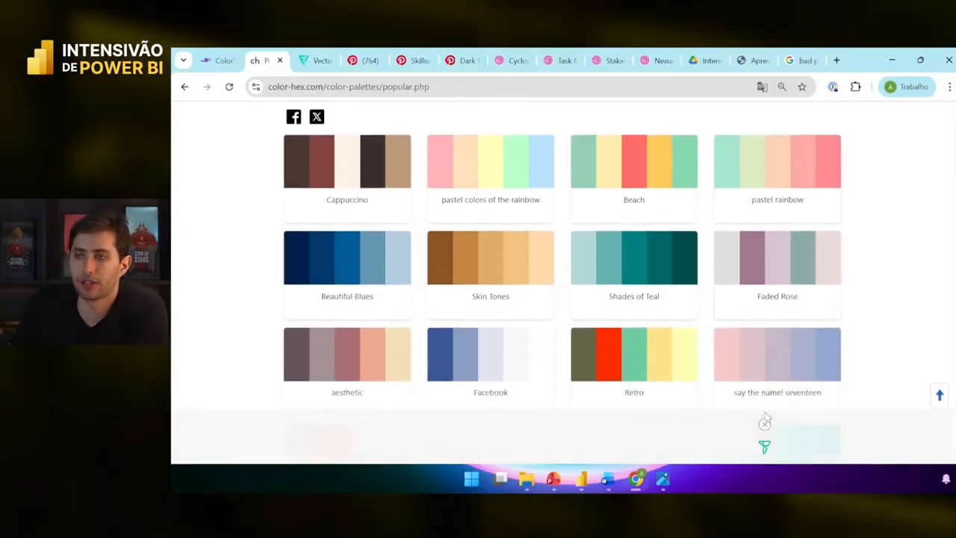
scroll(730, 358, down, 1)
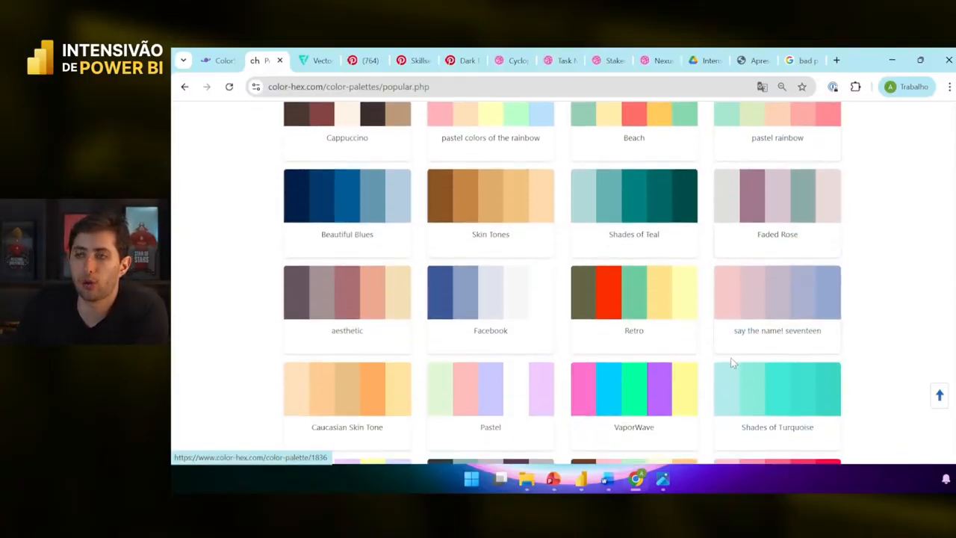
scroll(730, 351, up, 3)
right_click(716, 335)
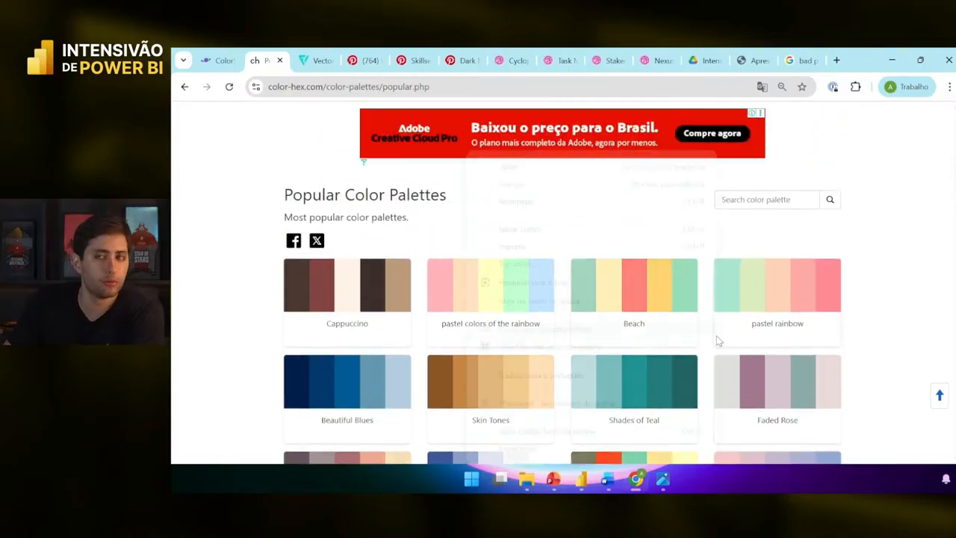
click(805, 299)
scroll(739, 276, down, 3)
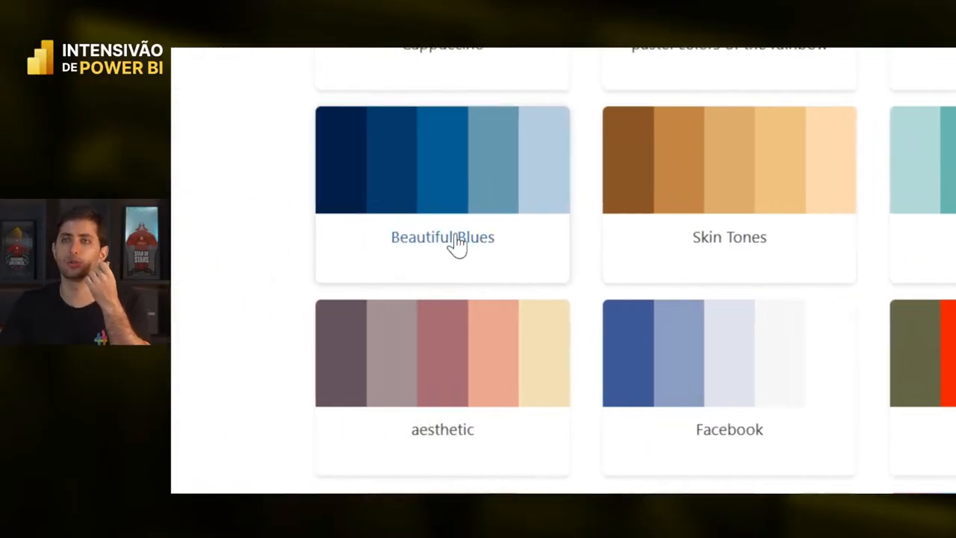
scroll(456, 246, down, 3)
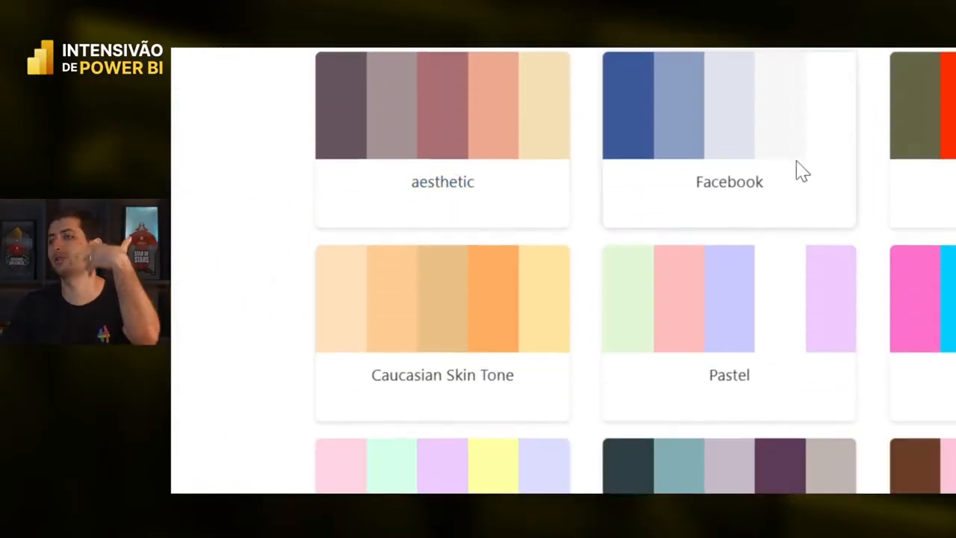
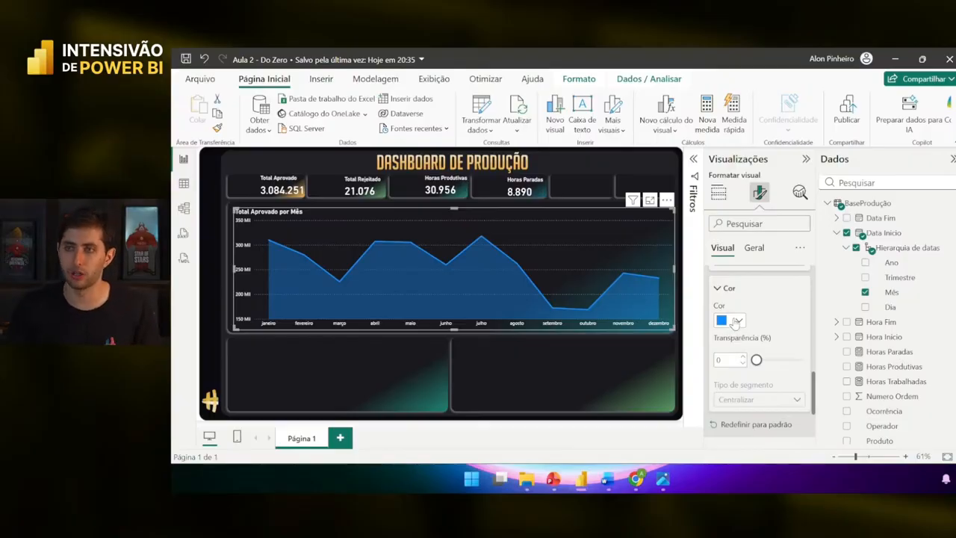
- Open the line colour swatch for the Total Aprovado por Mês chart under Format visual > Linhas > Cor
click(651, 381)
click(592, 269)
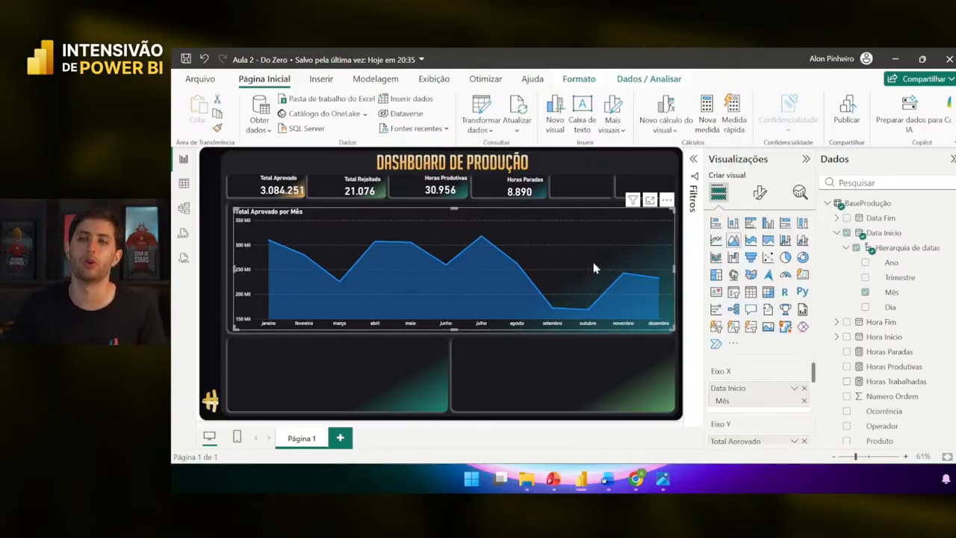
click(759, 192)
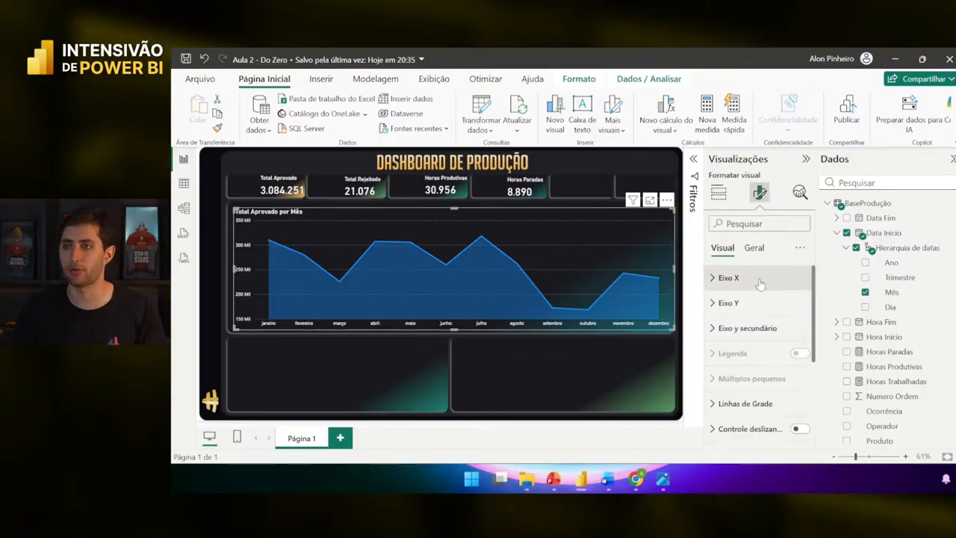
scroll(758, 338, down, 3)
scroll(758, 338, down, 2)
click(747, 330)
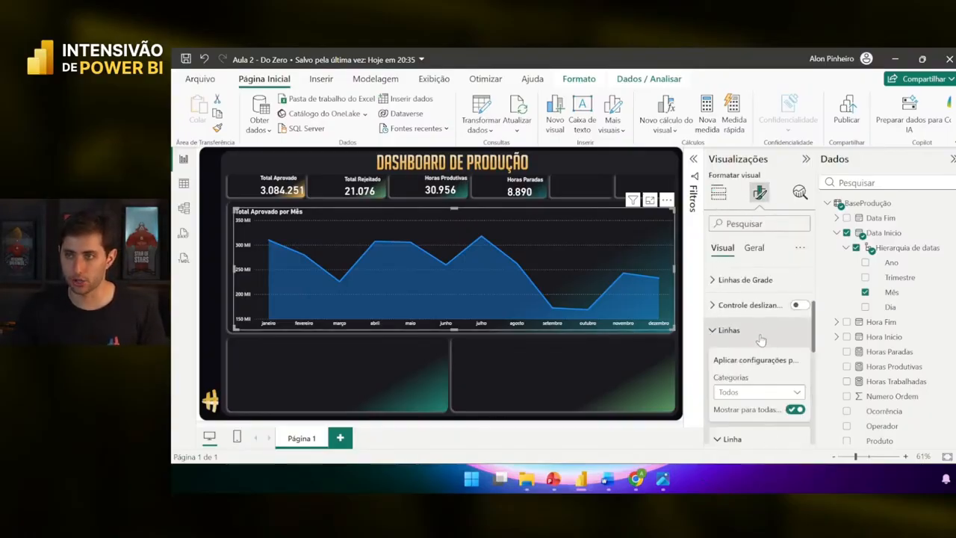
mouse_move(388, 239)
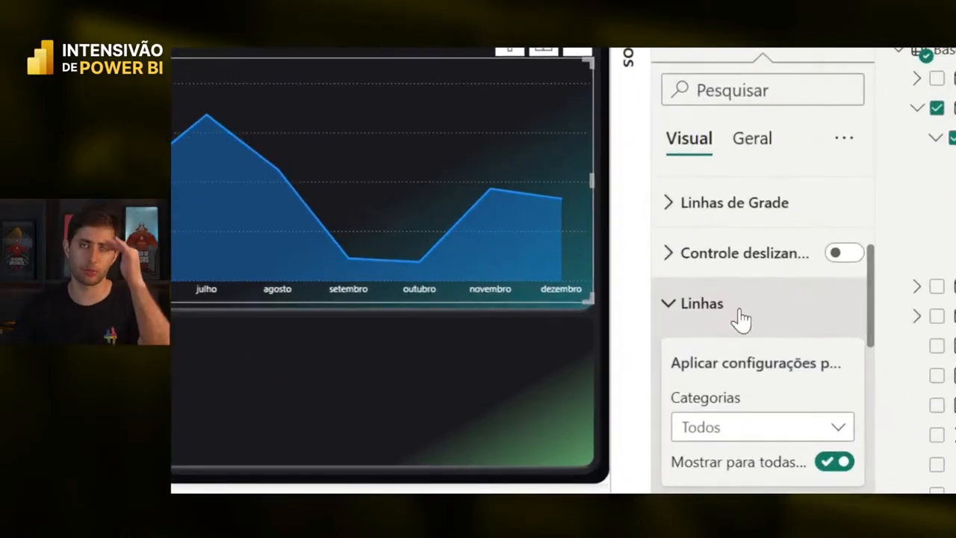
scroll(746, 396, down, 3)
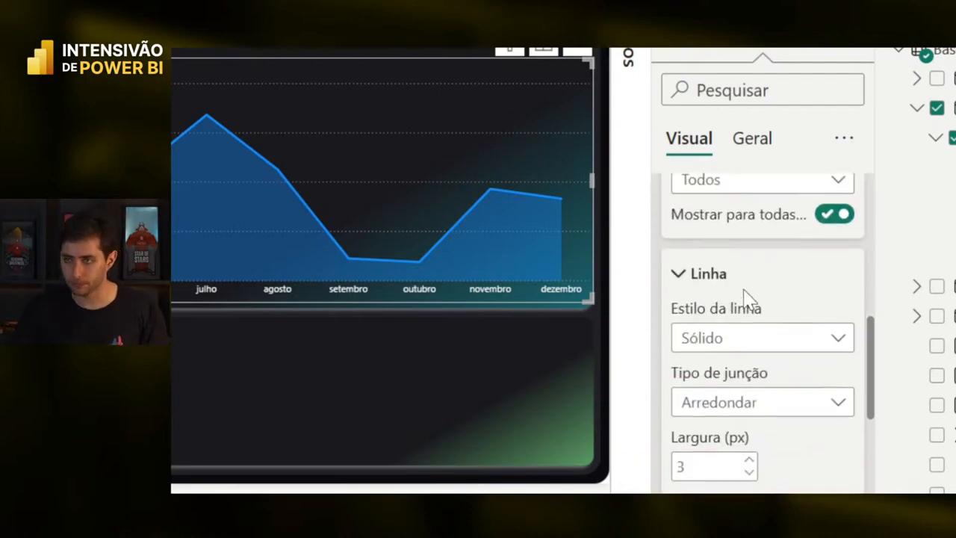
scroll(736, 321, down, 4)
click(732, 362)
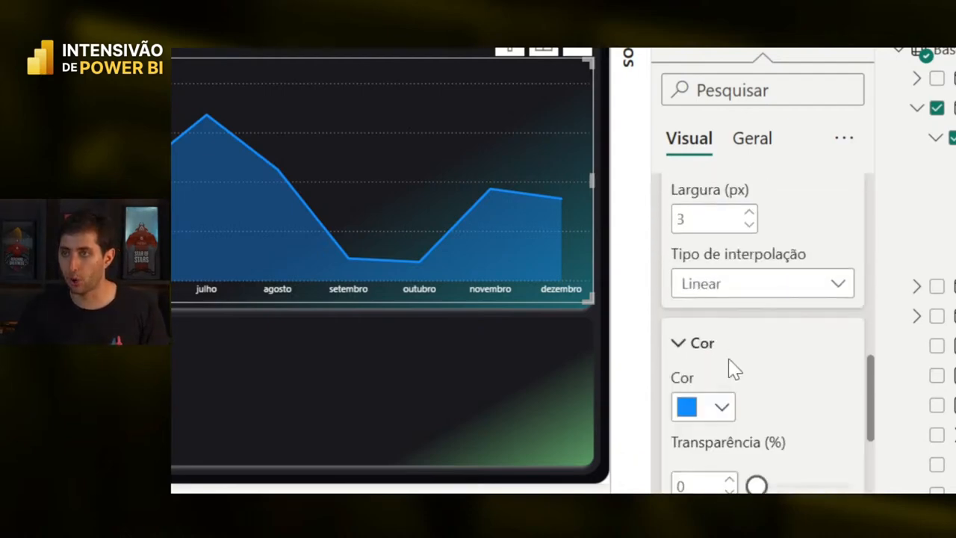
click(708, 343)
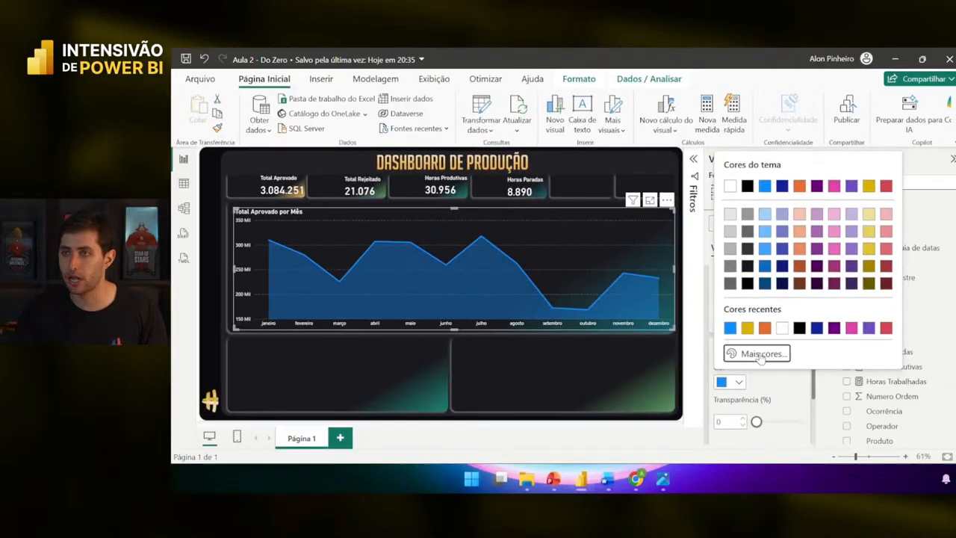
- Set the area chart's colour to teal hex #007777 through Mais cores, then deselect the chart
click(758, 354)
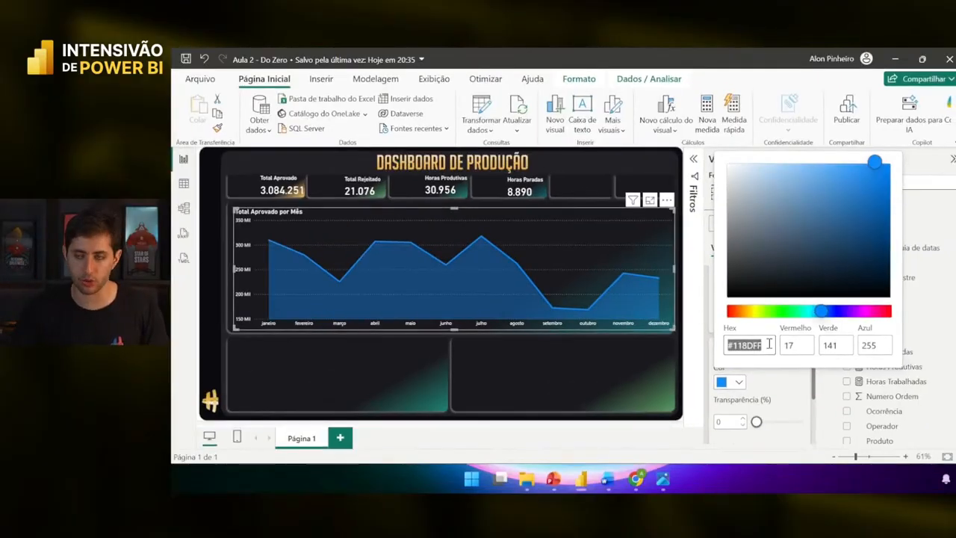
text(#007777)
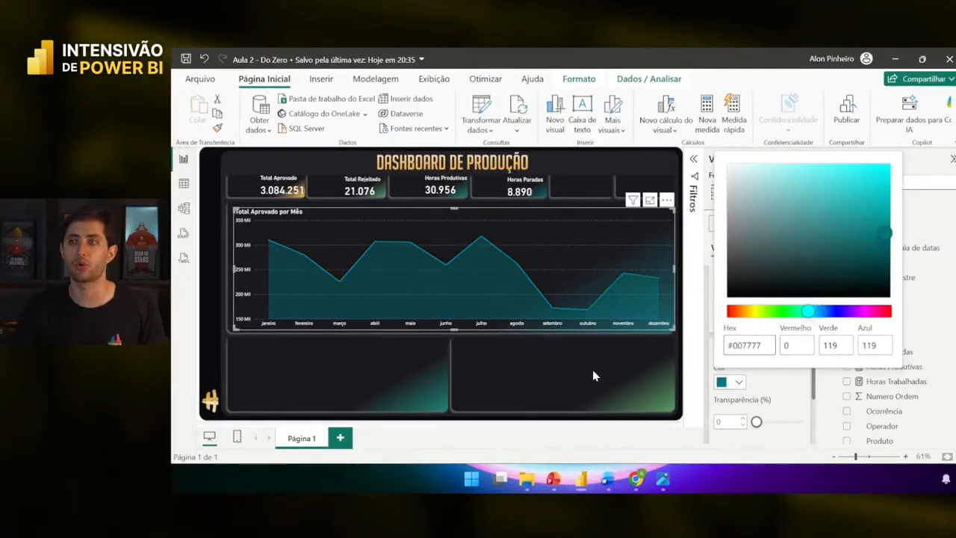
click(593, 376)
click(572, 357)
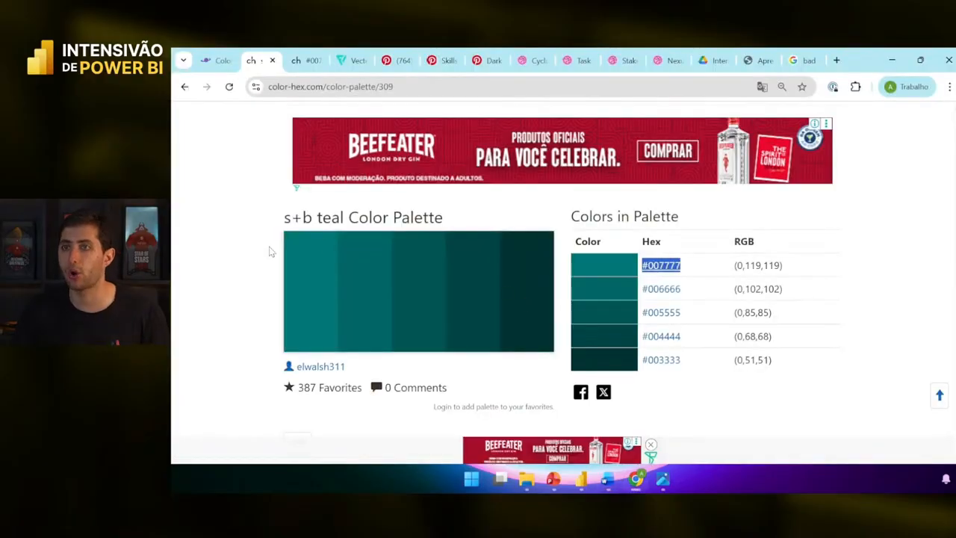
- On color-hex, review the #007777 and s+b teal pages, then Popular Color Palettes
click(270, 252)
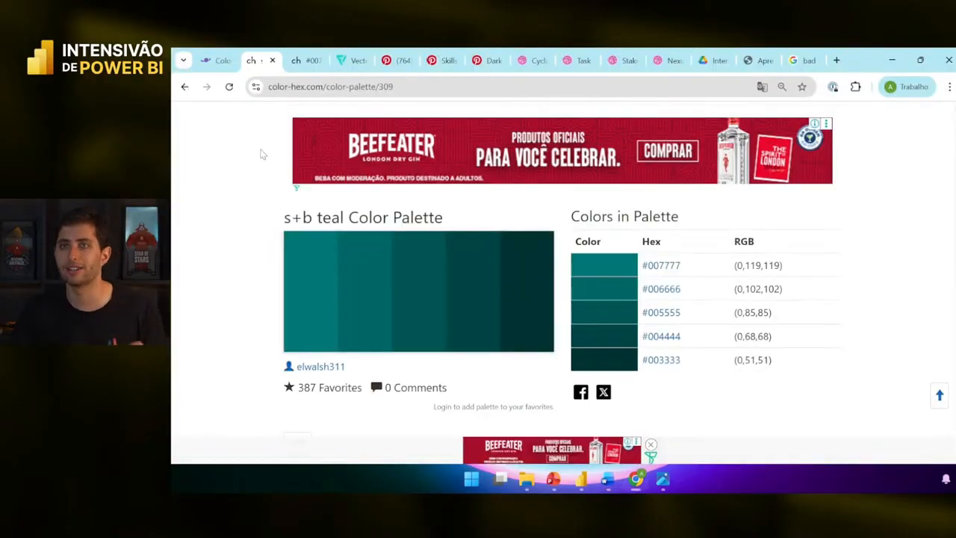
click(302, 60)
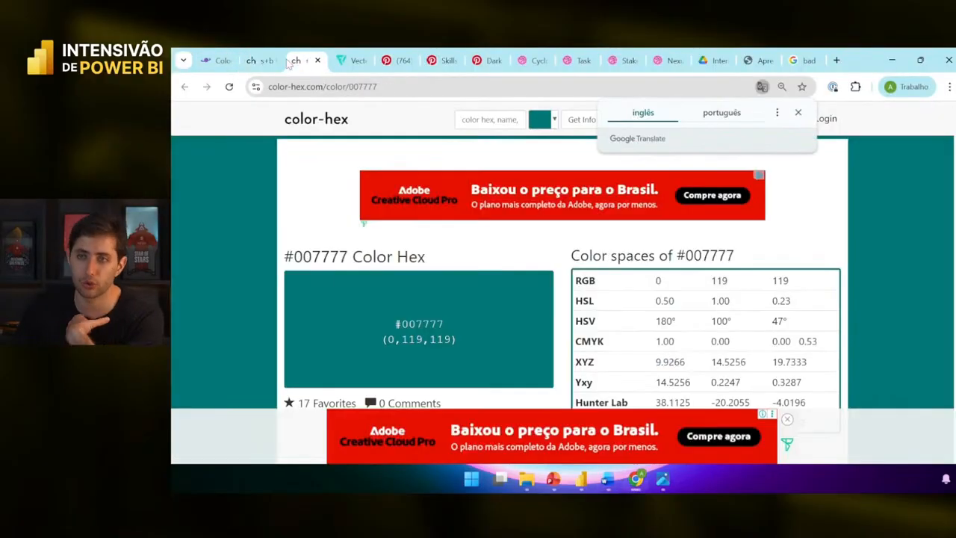
click(255, 61)
scroll(221, 105, up, 1)
click(183, 88)
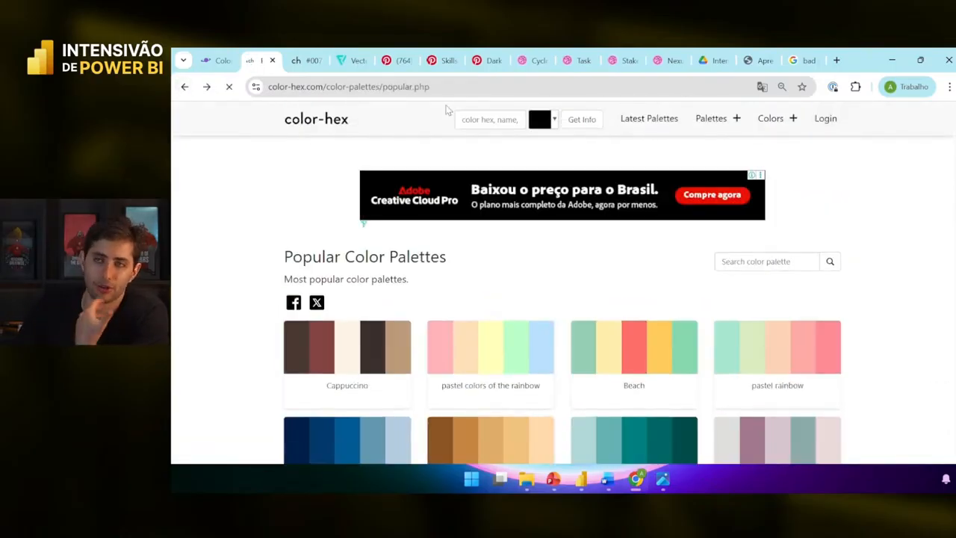
scroll(846, 234, down, 4)
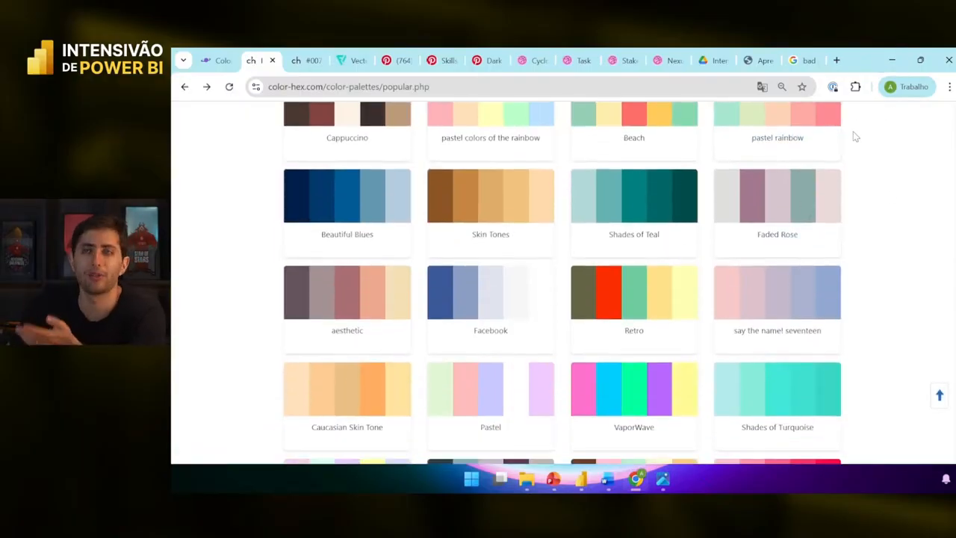
- Minimize Chrome and Word to get back to the Power BI dashboard
click(890, 67)
click(659, 303)
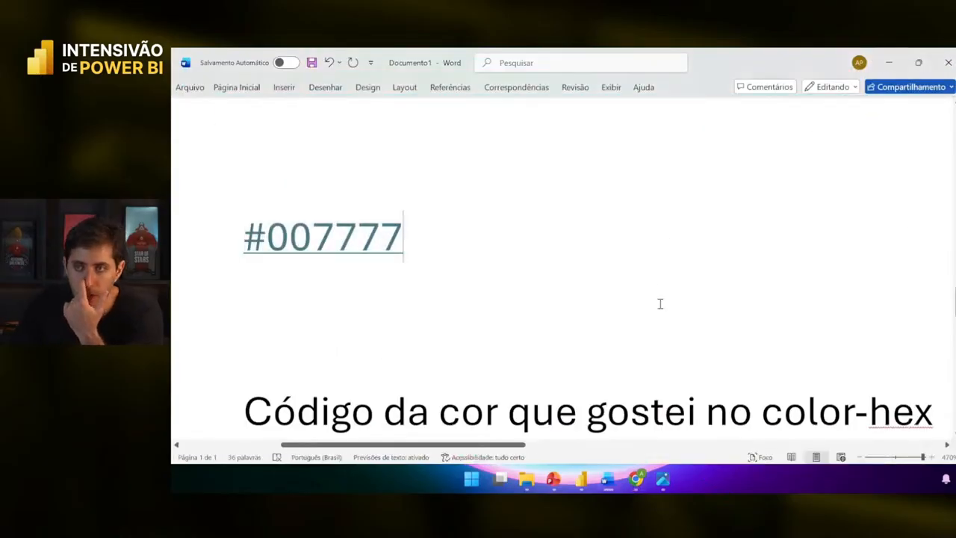
scroll(661, 303, down, 2)
click(889, 63)
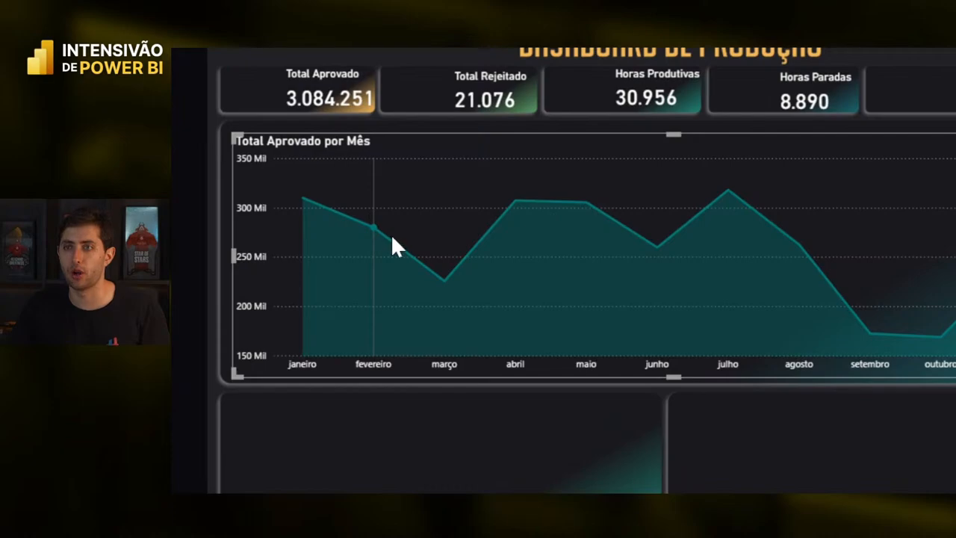
- Read the teal chart's monthly tooltips, such as 225.448 in março and 305.410 in maio
mouse_move(366, 224)
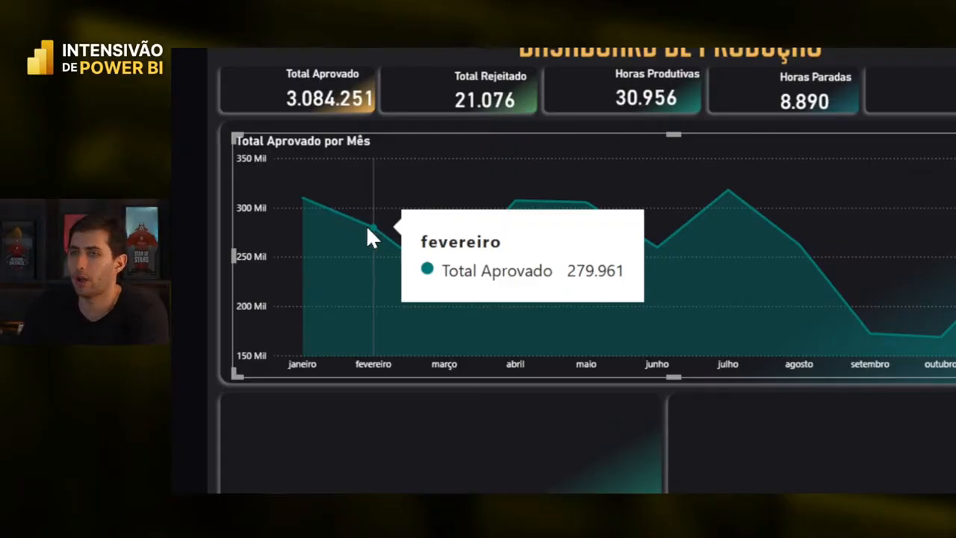
mouse_move(433, 252)
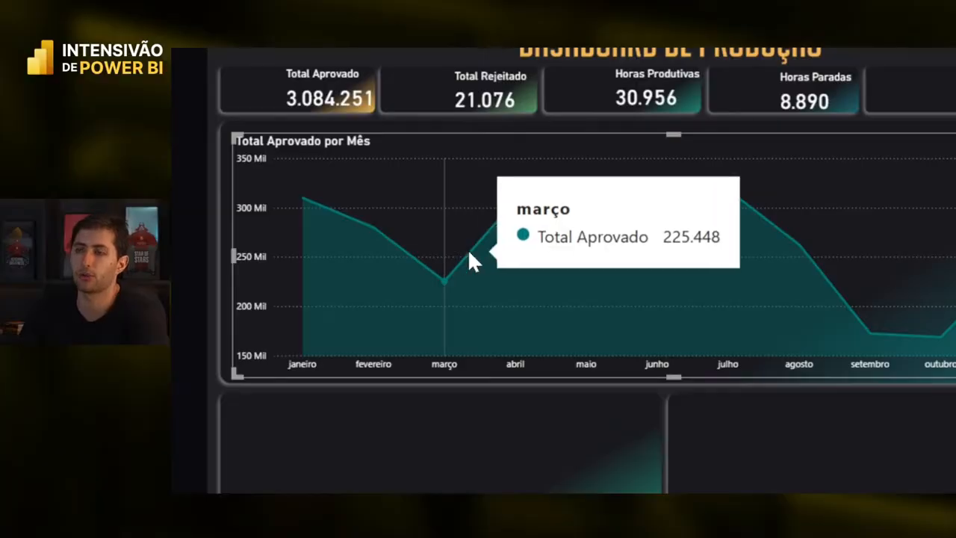
mouse_move(582, 216)
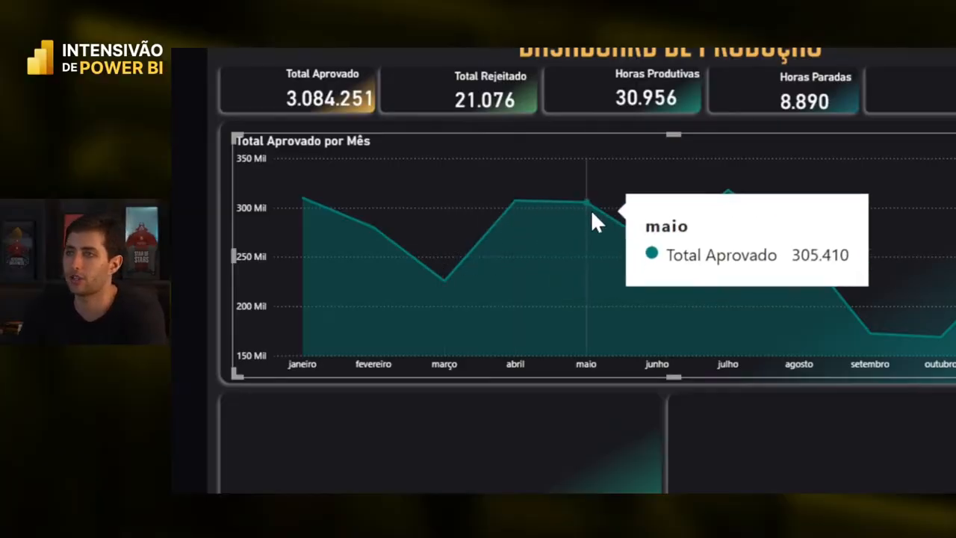
mouse_move(647, 239)
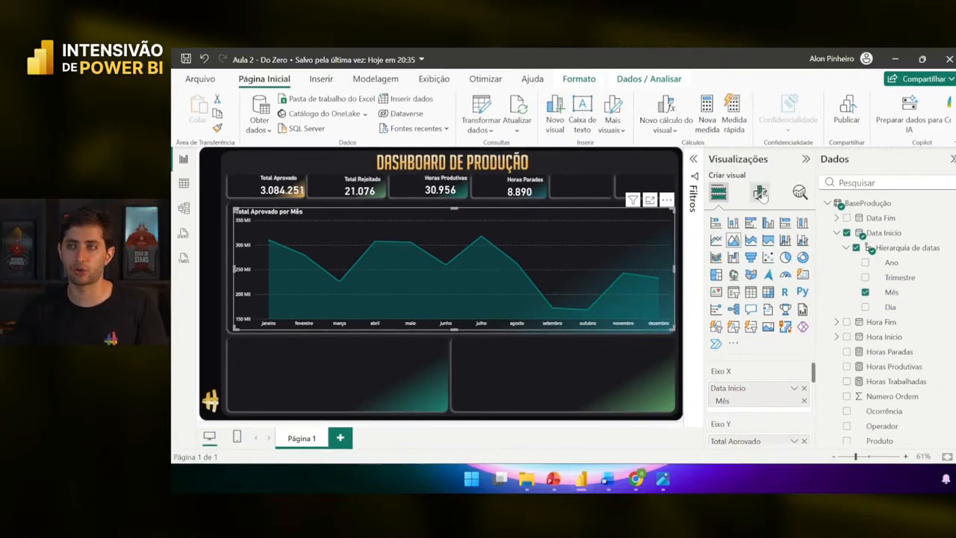
- Turn off the Y-axis Valores on the Total Aprovado por Mês chart
click(759, 193)
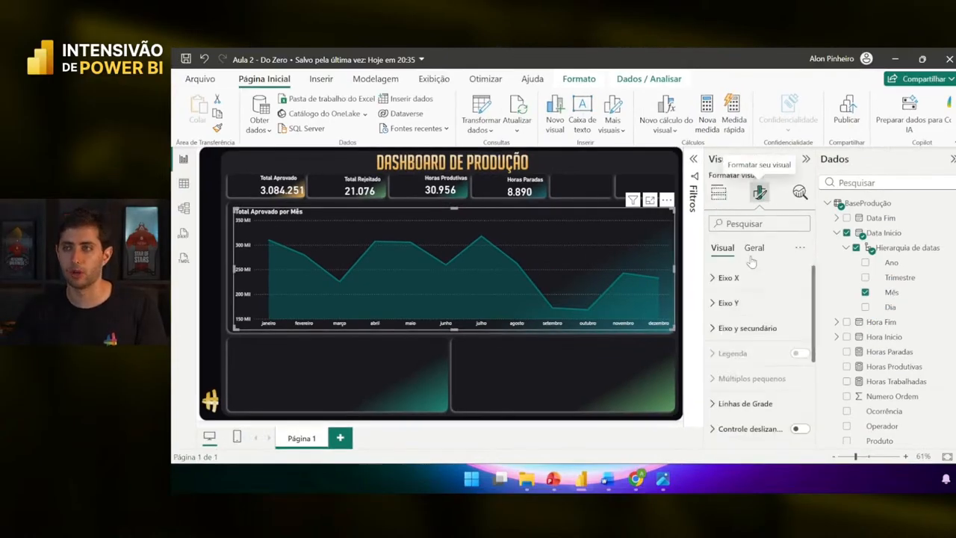
click(765, 315)
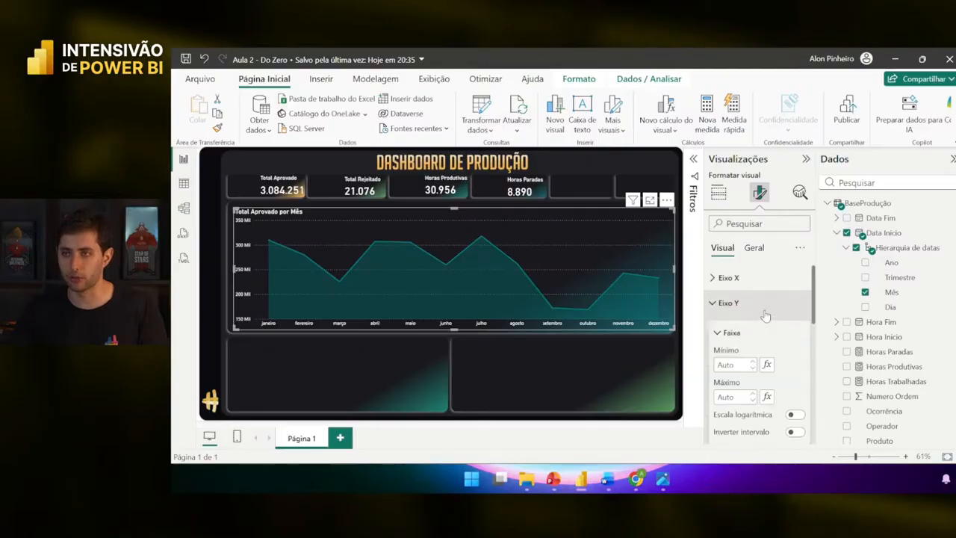
scroll(751, 316, down, 2)
click(795, 337)
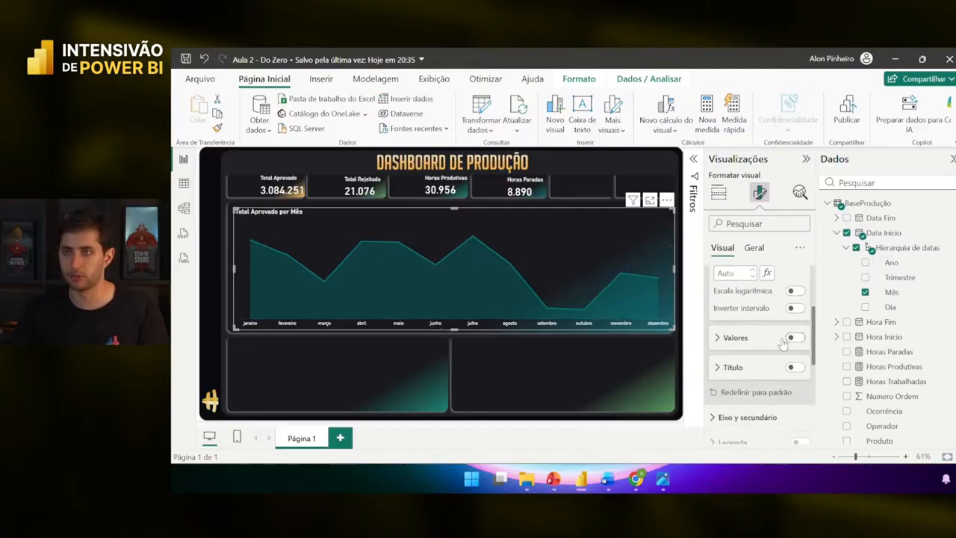
scroll(759, 332, up, 1)
scroll(757, 329, up, 2)
click(756, 302)
- Turn on data labels and set their Valor colour to white
scroll(757, 314, down, 5)
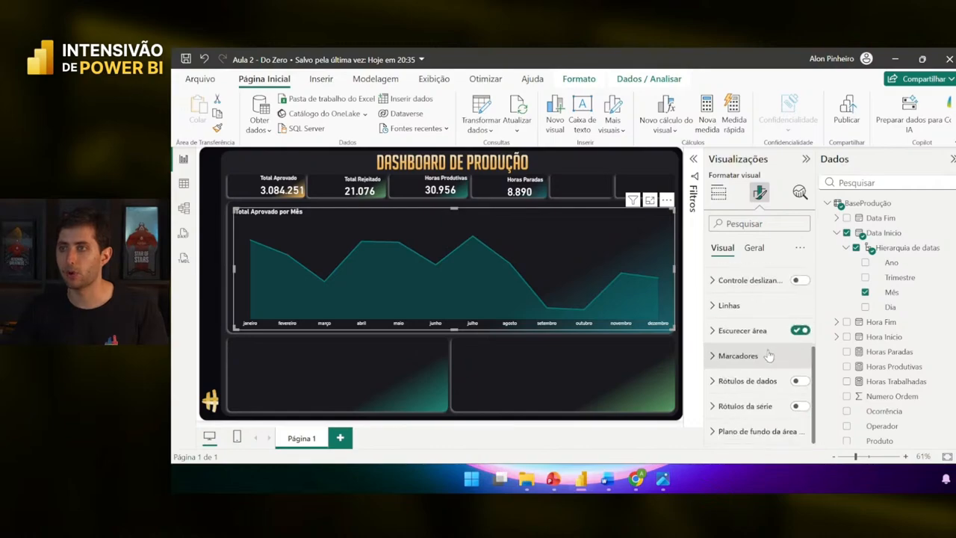
click(797, 382)
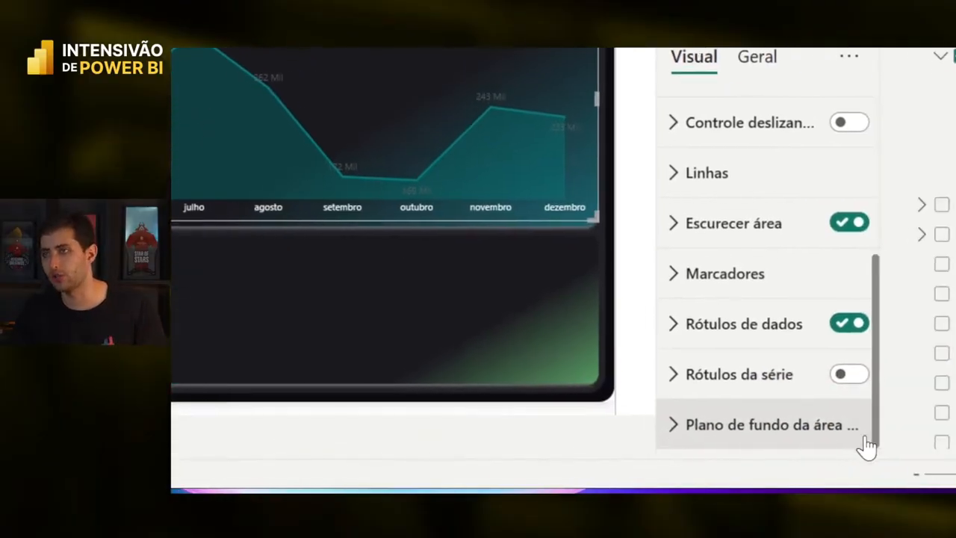
click(789, 338)
scroll(780, 339, down, 10)
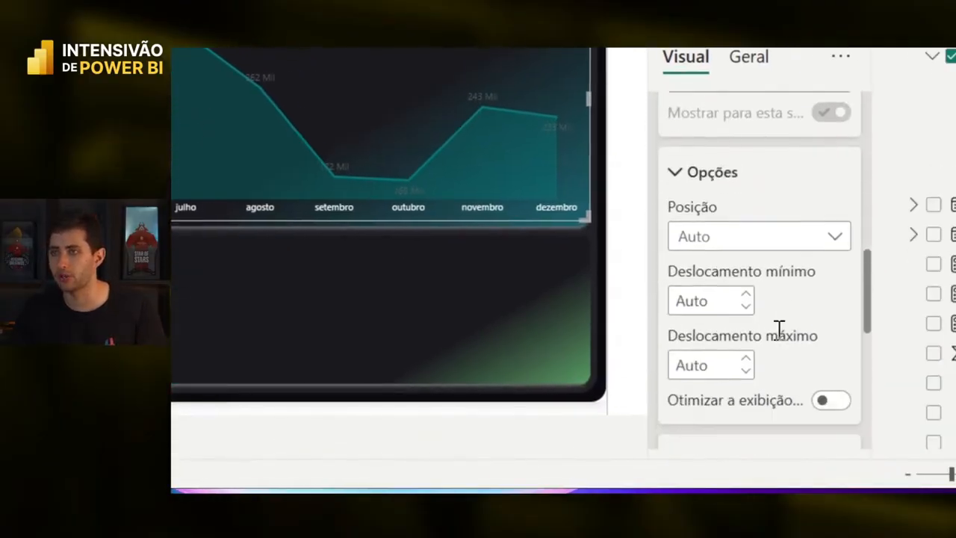
scroll(777, 341, down, 3)
click(740, 283)
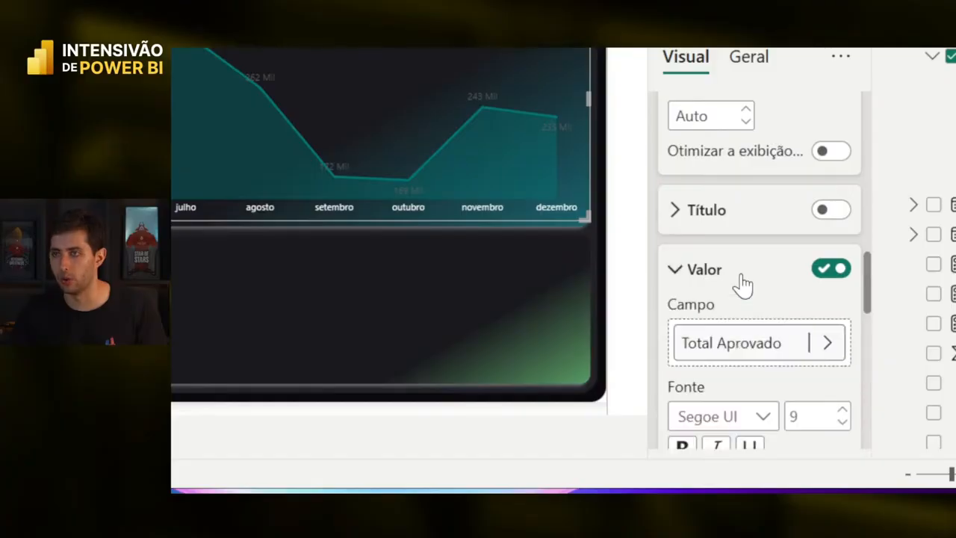
scroll(743, 284, down, 3)
scroll(743, 284, down, 3)
click(715, 273)
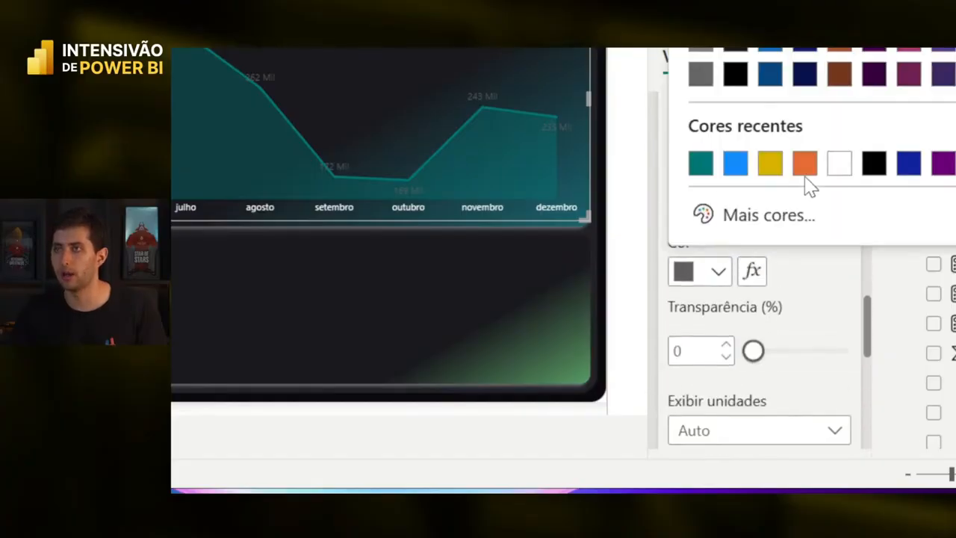
click(840, 171)
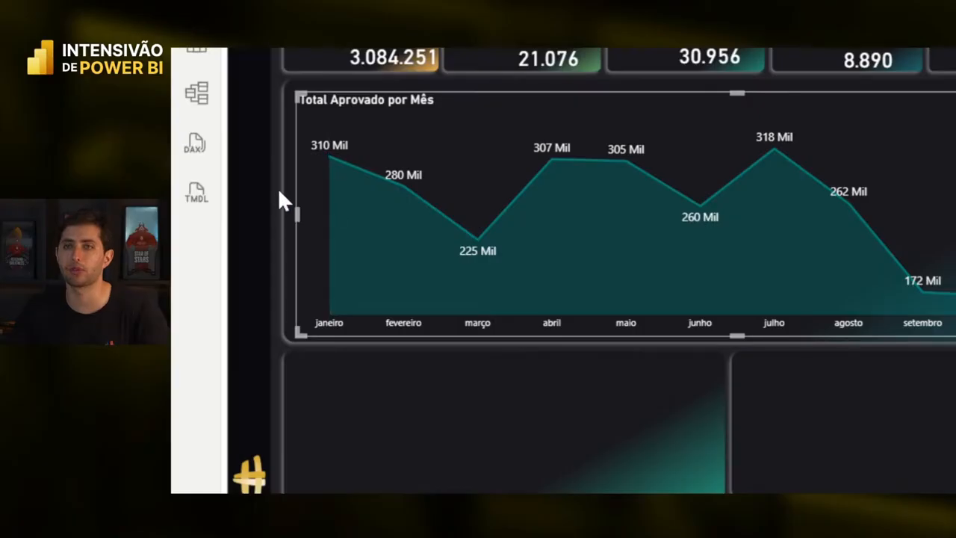
mouse_move(307, 154)
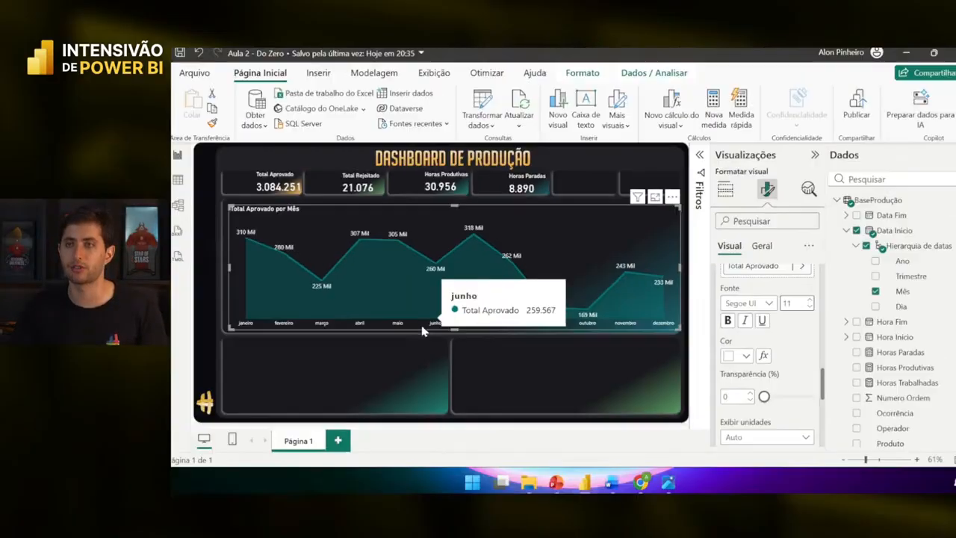
- Reselect the area chart to view its fields: Mês on X-axis, Total Aprovado on Y-axis
click(417, 351)
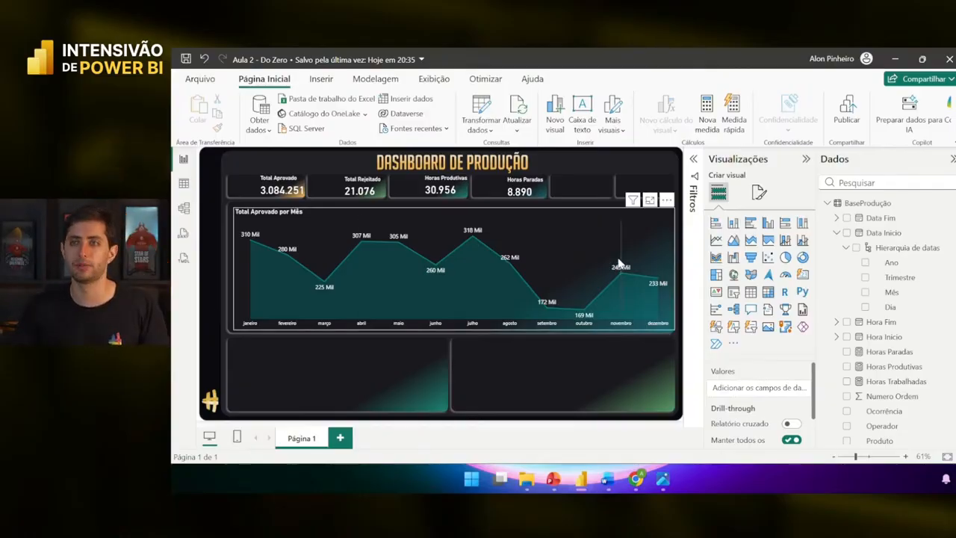
mouse_move(619, 263)
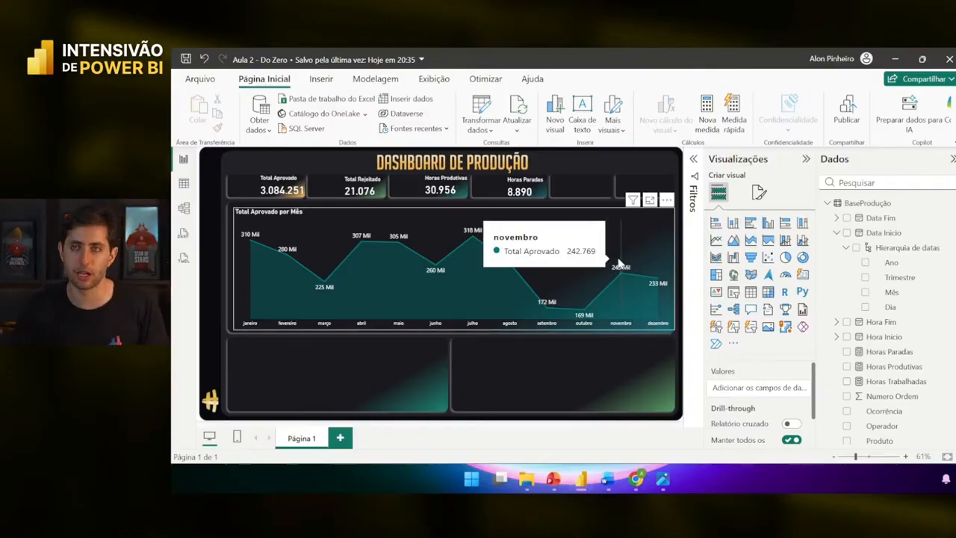
click(618, 262)
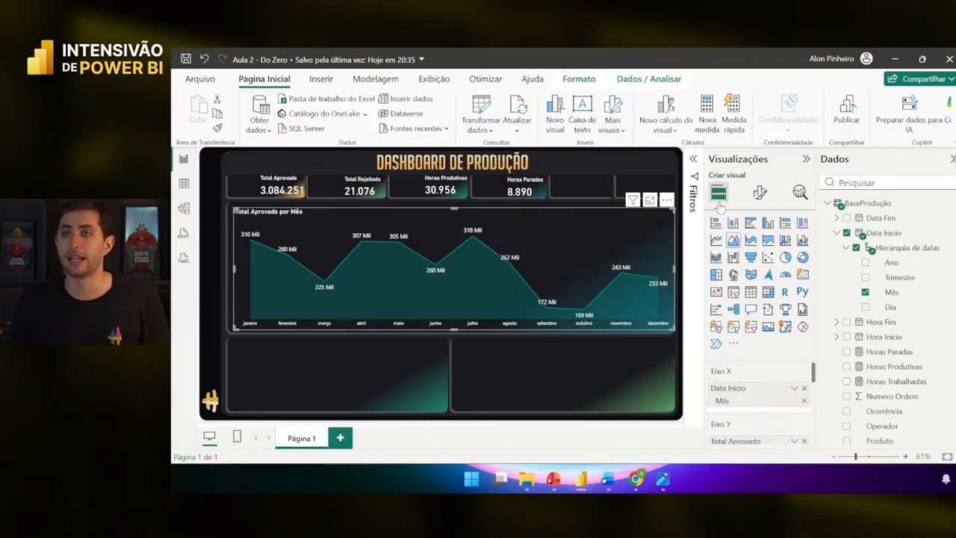
- Show the chart's Linhas settings with 3 px Largura and Linear Tipo de interpolação
click(761, 196)
scroll(759, 309, down, 3)
click(759, 332)
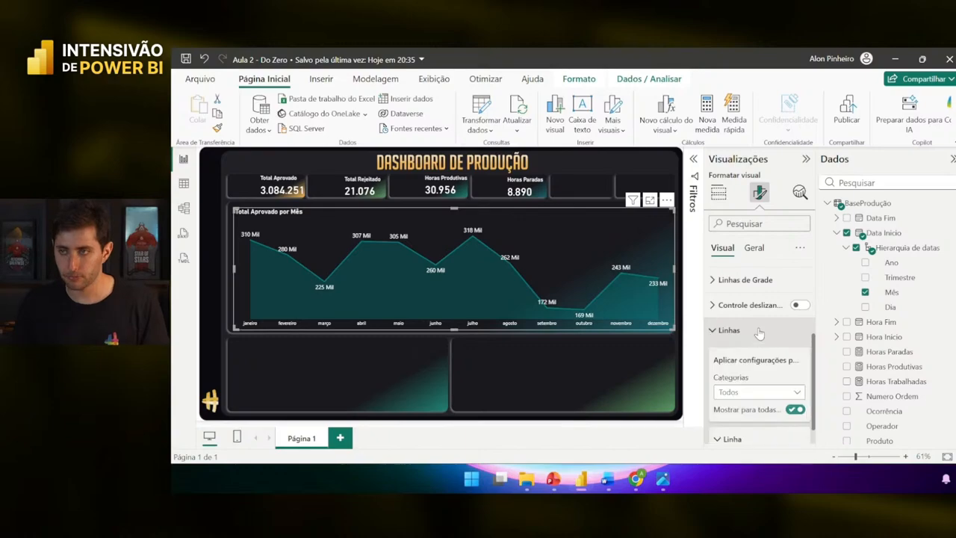
scroll(759, 330, down, 2)
scroll(759, 329, down, 2)
scroll(758, 328, up, 3)
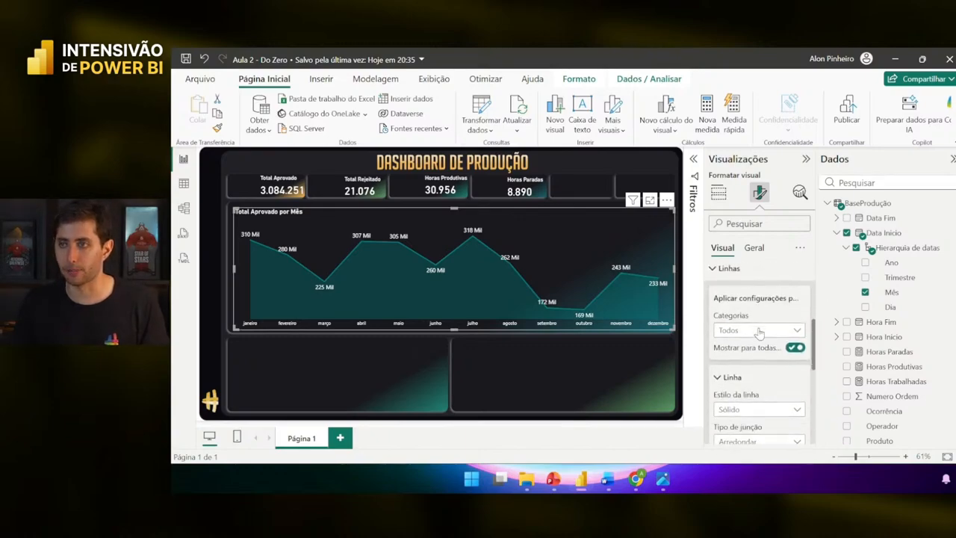
scroll(748, 330, down, 3)
scroll(750, 332, down, 3)
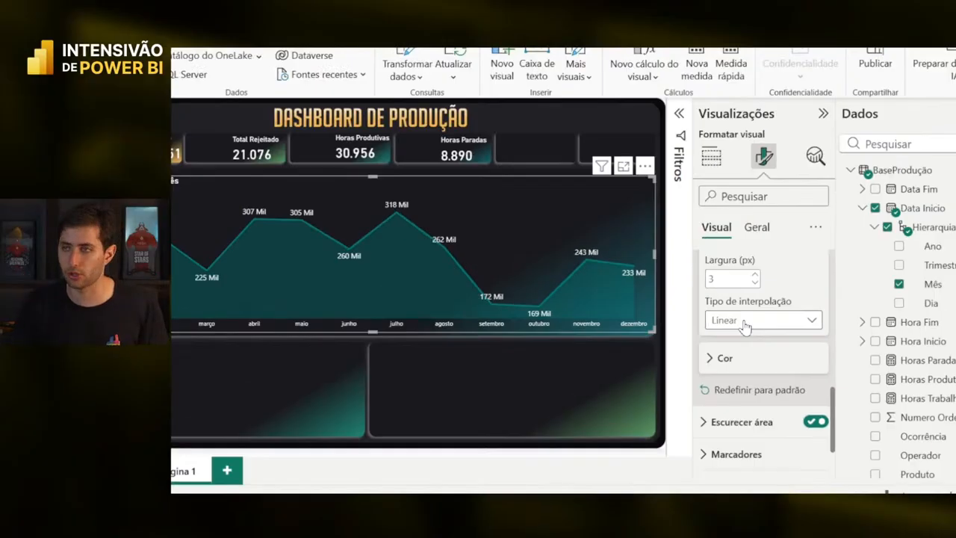
- Try Suave and Etapa interpolation on the chart line, then return it to Linear
click(738, 327)
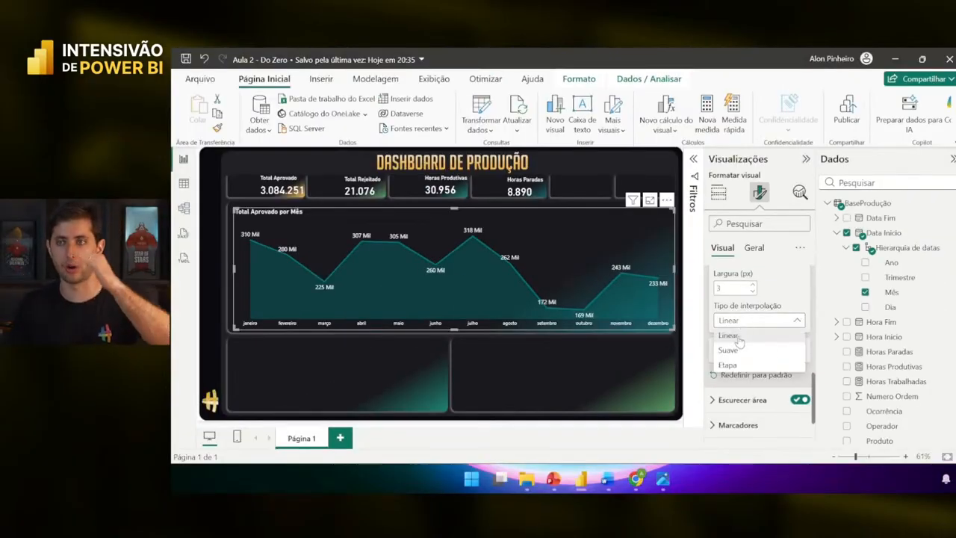
click(741, 351)
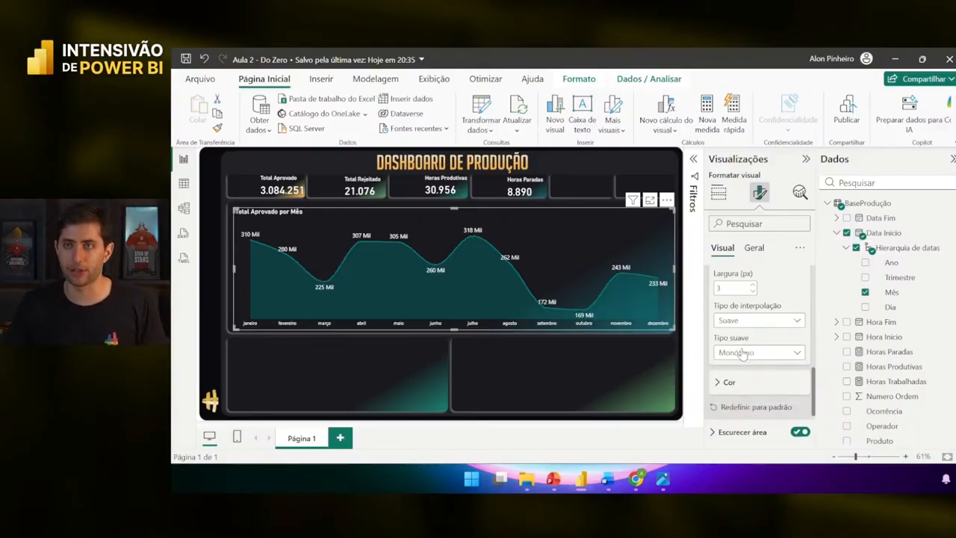
click(741, 353)
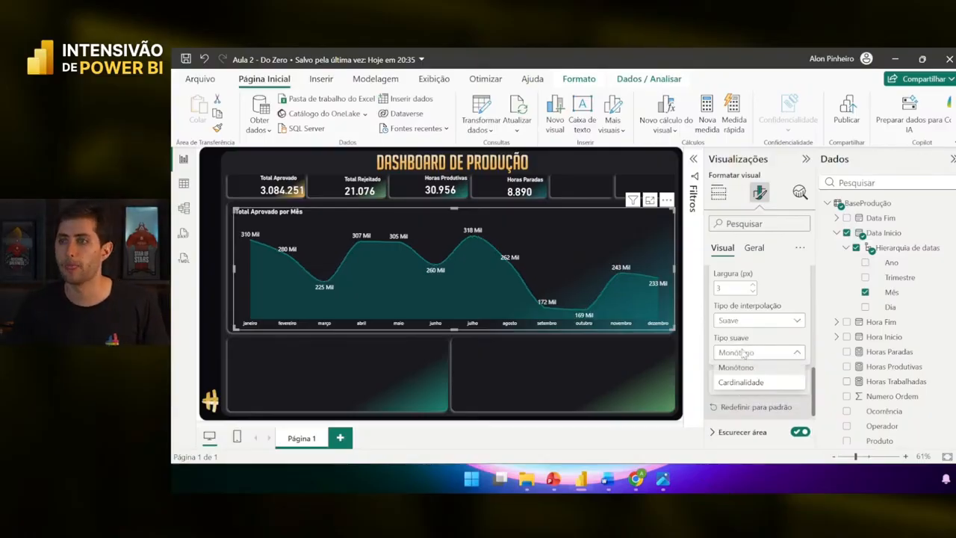
click(755, 354)
click(756, 354)
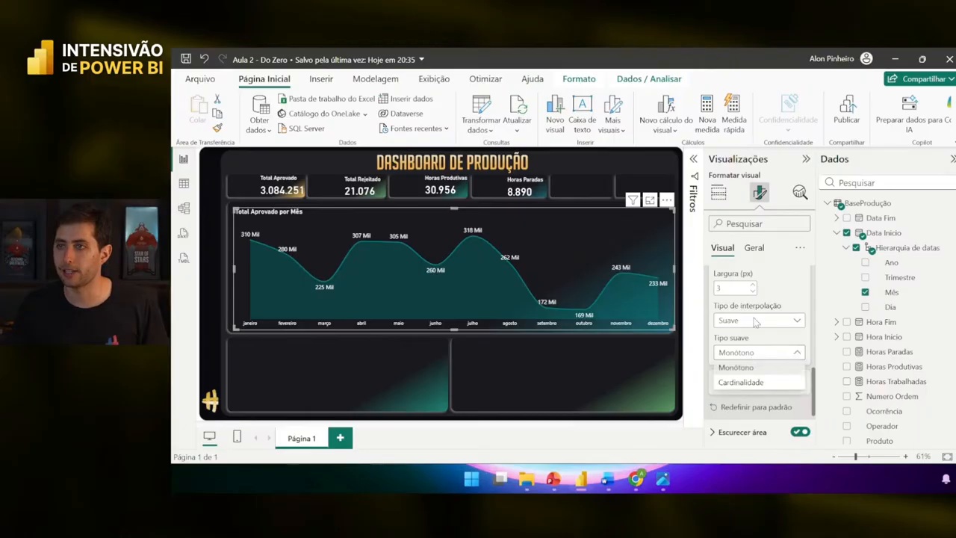
click(754, 321)
click(754, 364)
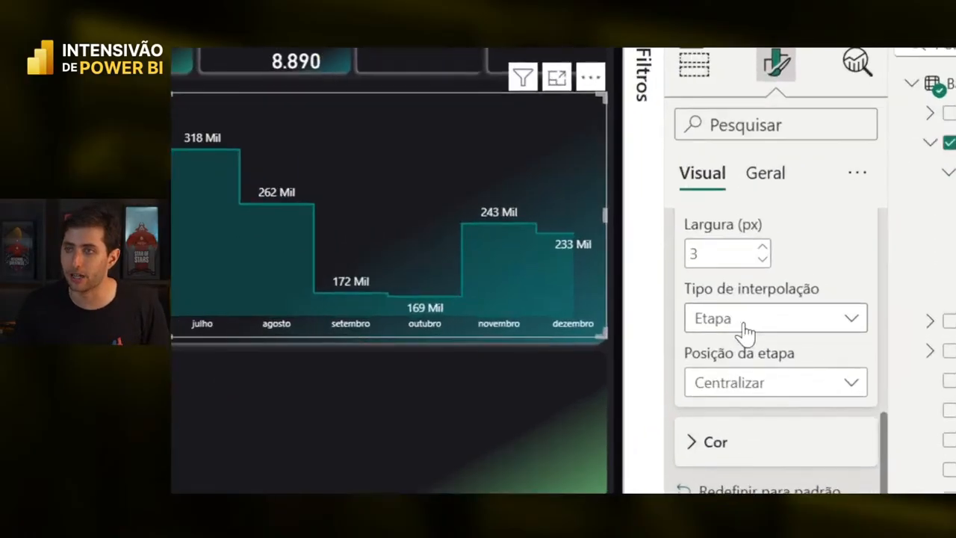
click(744, 324)
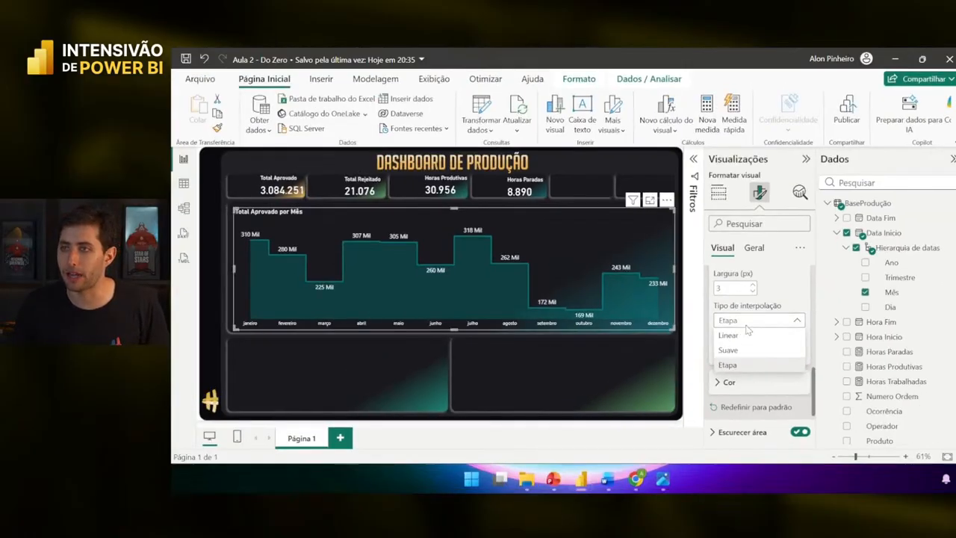
click(728, 335)
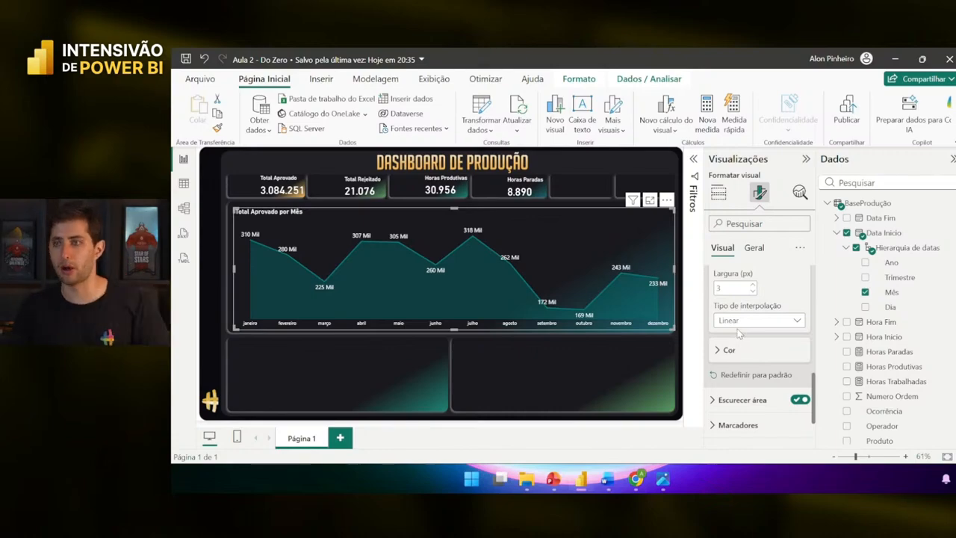
- Cycle the line again through Suave, Etapa and Linear, finally leaving it Linear
click(738, 321)
click(730, 349)
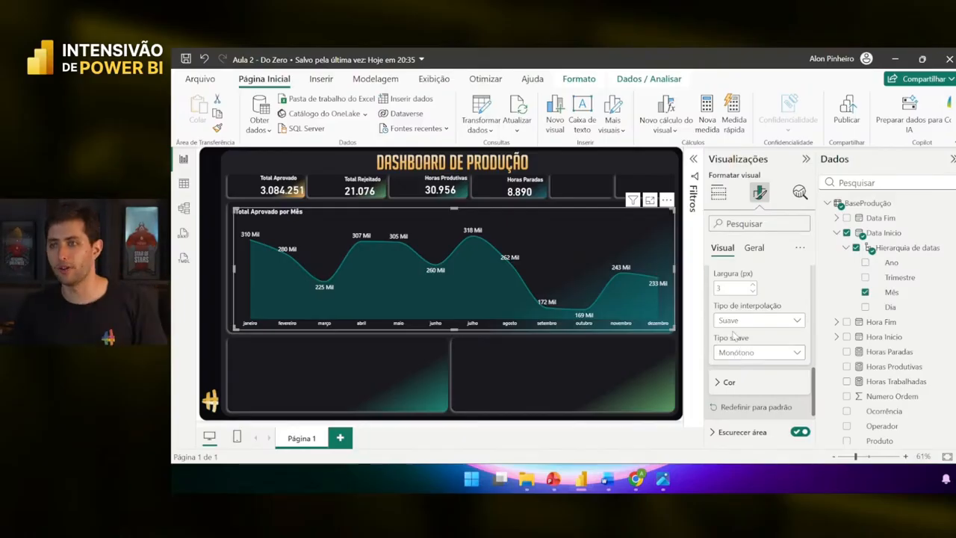
click(730, 322)
click(729, 364)
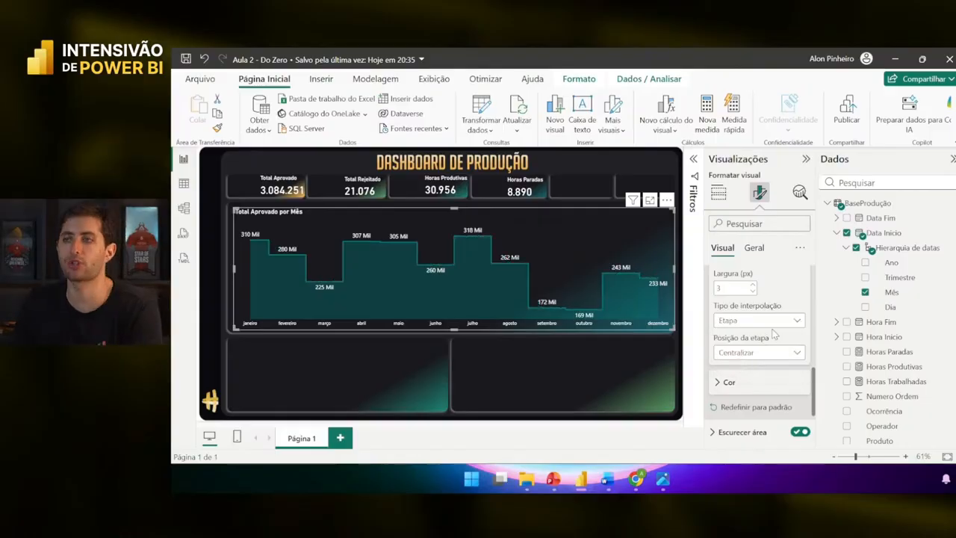
click(770, 322)
click(768, 337)
click(768, 323)
click(764, 350)
click(761, 321)
click(754, 365)
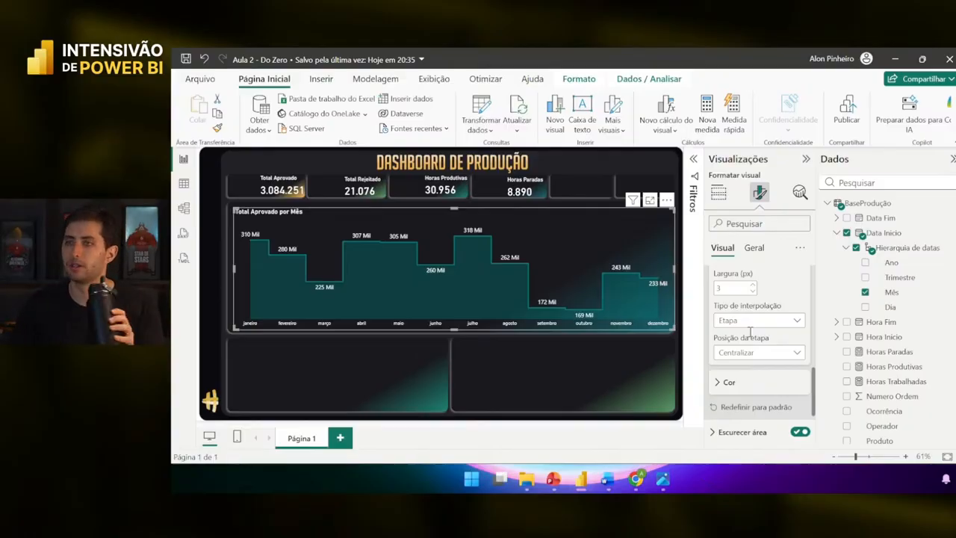
click(749, 321)
click(745, 338)
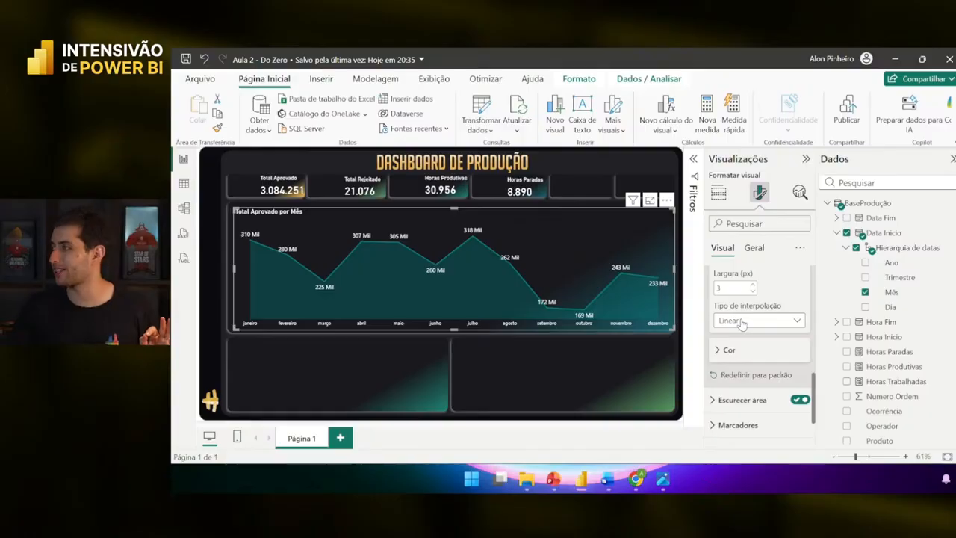
click(742, 322)
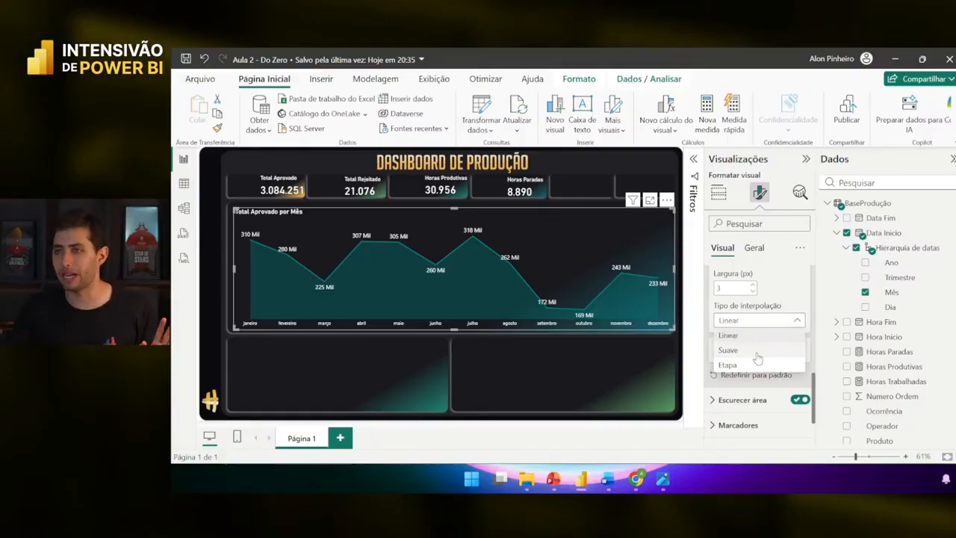
click(756, 350)
click(758, 353)
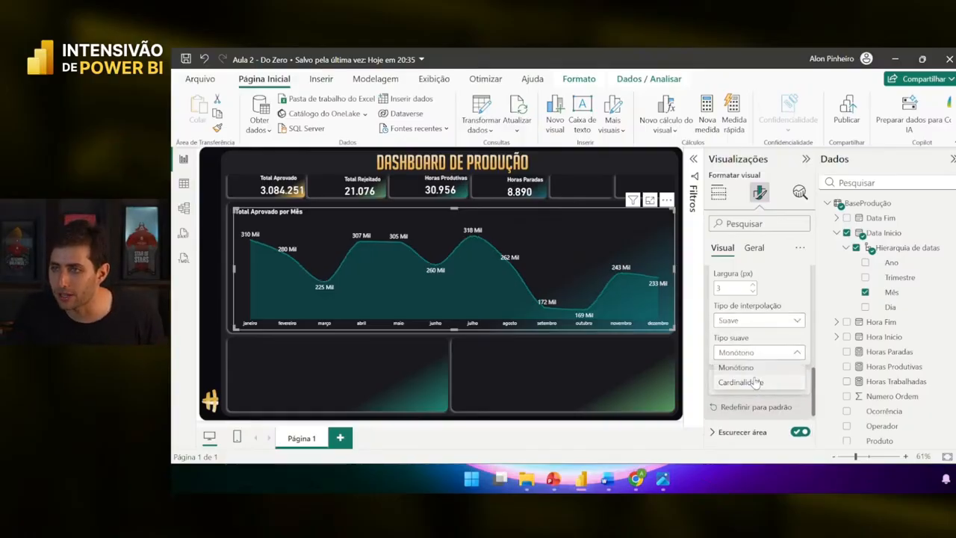
click(753, 383)
click(754, 353)
click(757, 369)
click(762, 353)
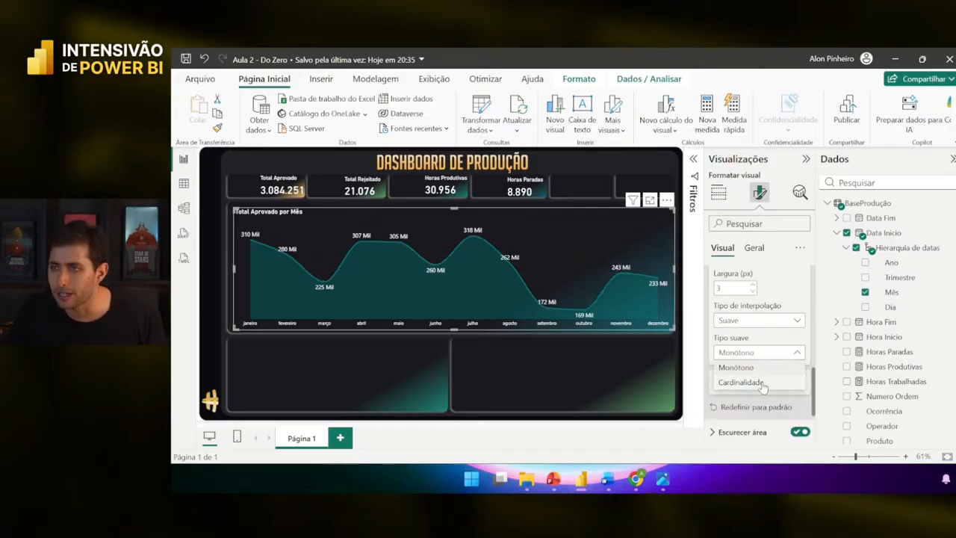
click(761, 383)
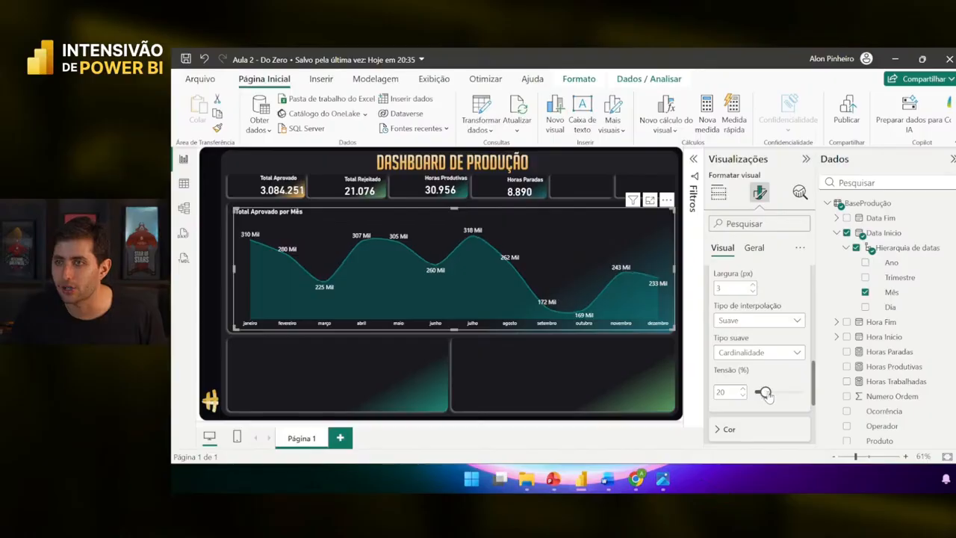
mouse_move(779, 395)
mouse_down()
mouse_move(800, 392)
mouse_move(778, 391)
mouse_up()
click(769, 321)
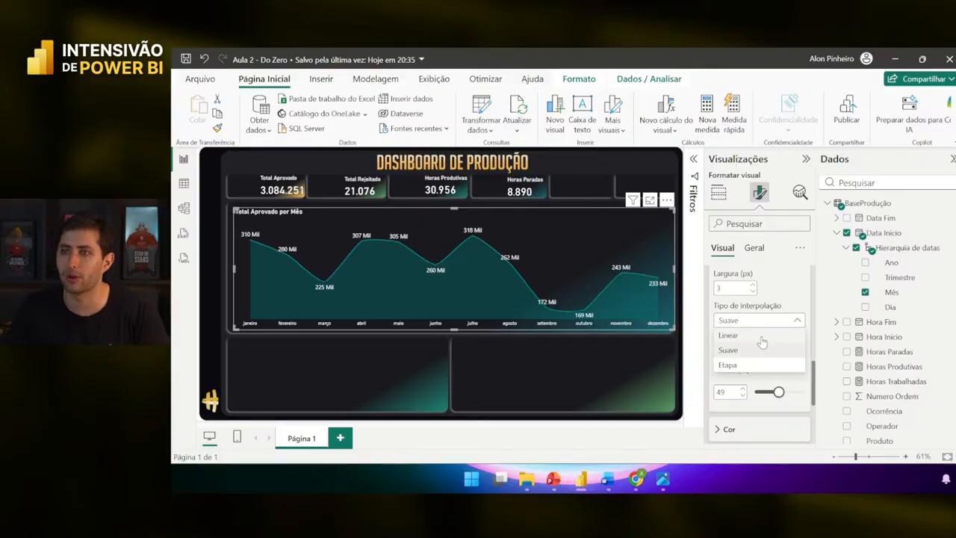
click(758, 334)
click(626, 362)
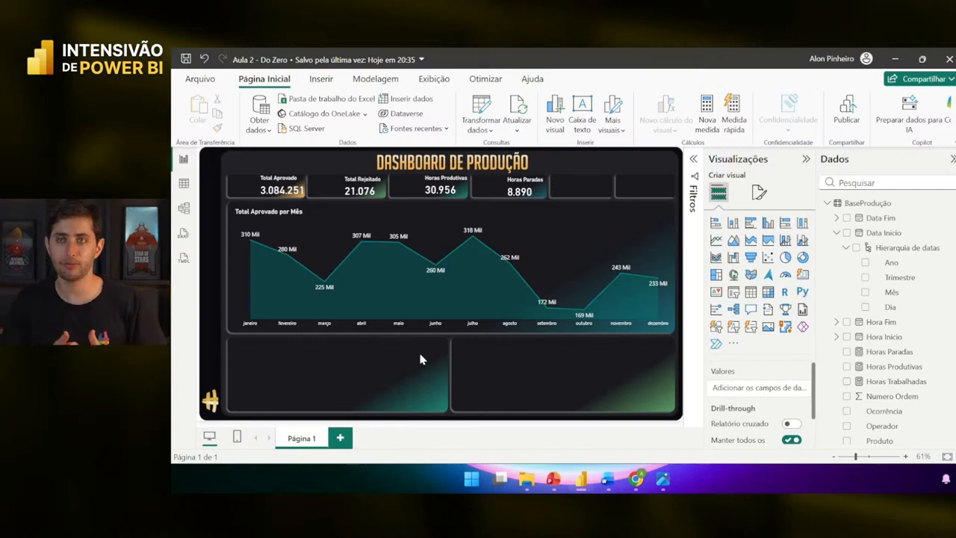
- Stretch the Total Aprovado por Mês chart slightly leftward and upward to fill its card
click(308, 227)
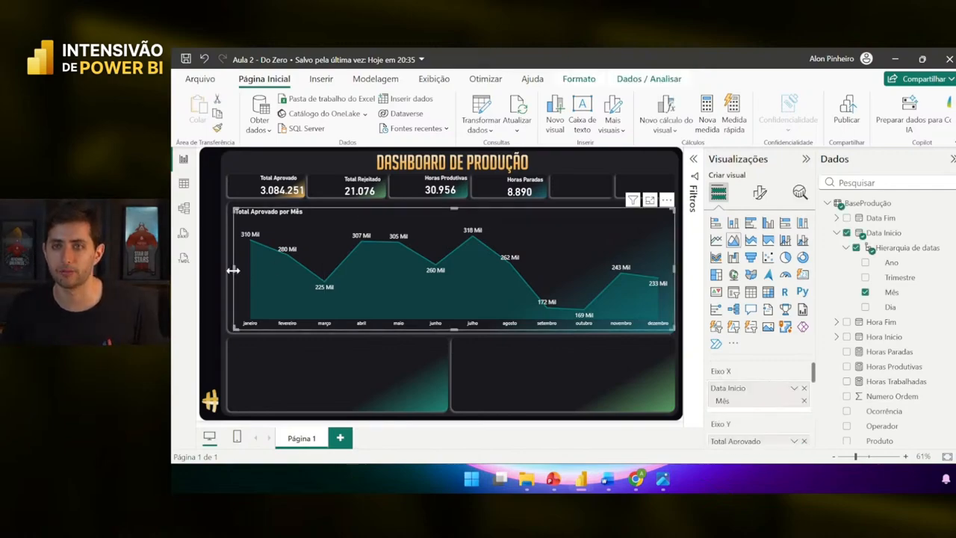
drag(231, 275, 226, 276)
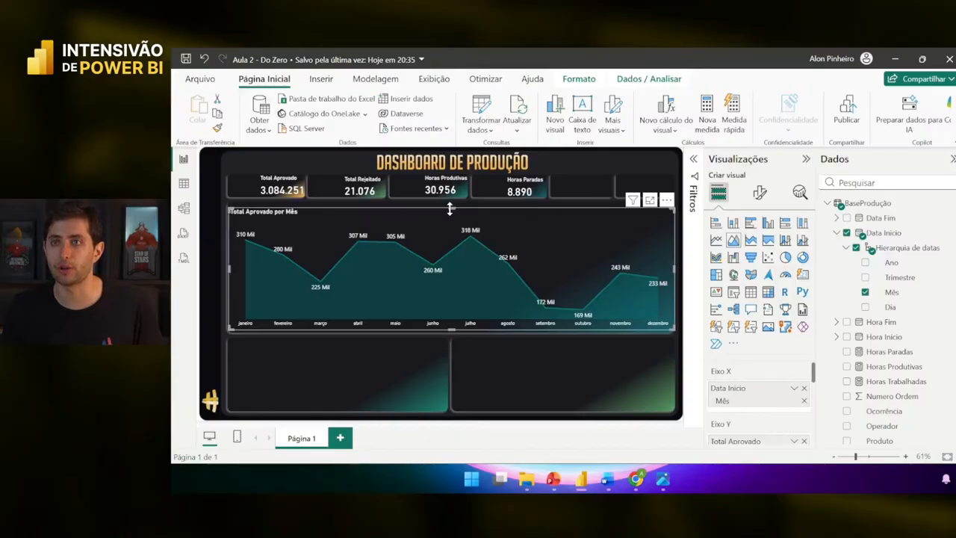
drag(451, 207, 451, 204)
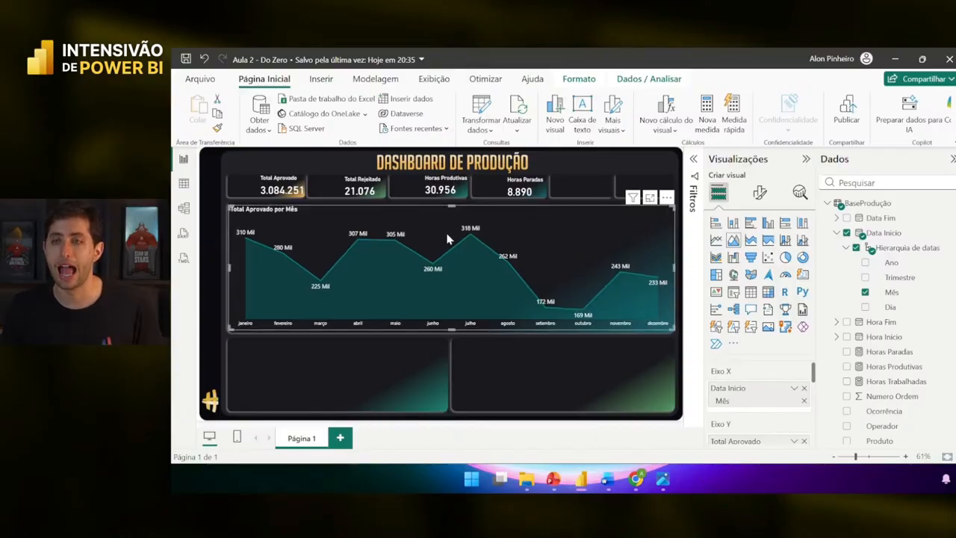
click(420, 392)
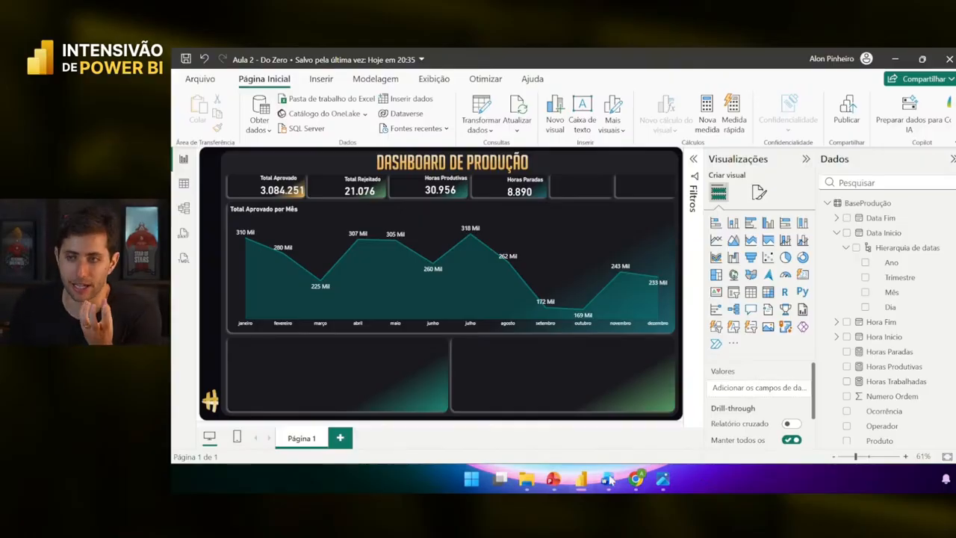
- In Documento1, type 'Produtividade' and 'Qualidade' on separate lines near the end
mouse_move(609, 480)
click(645, 415)
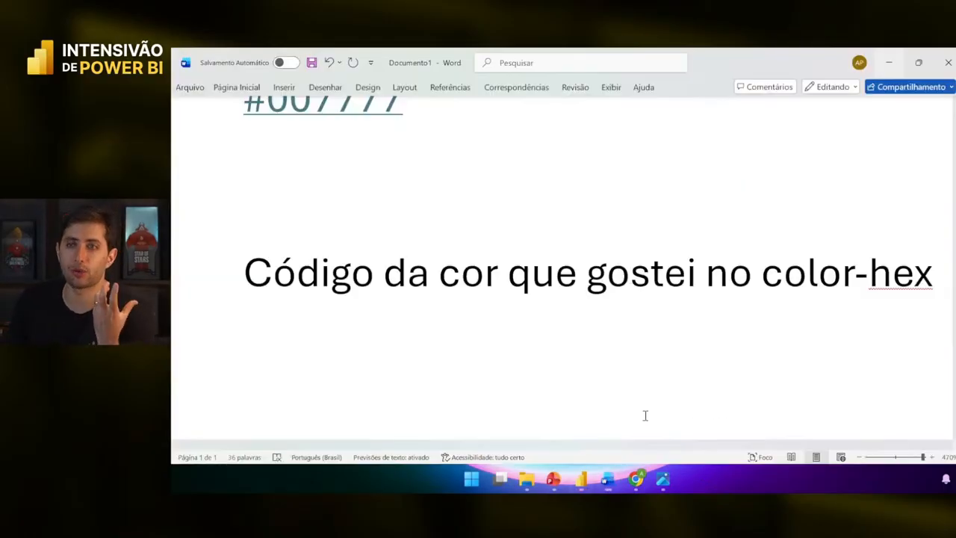
key(ctrl+End)
key(Up)
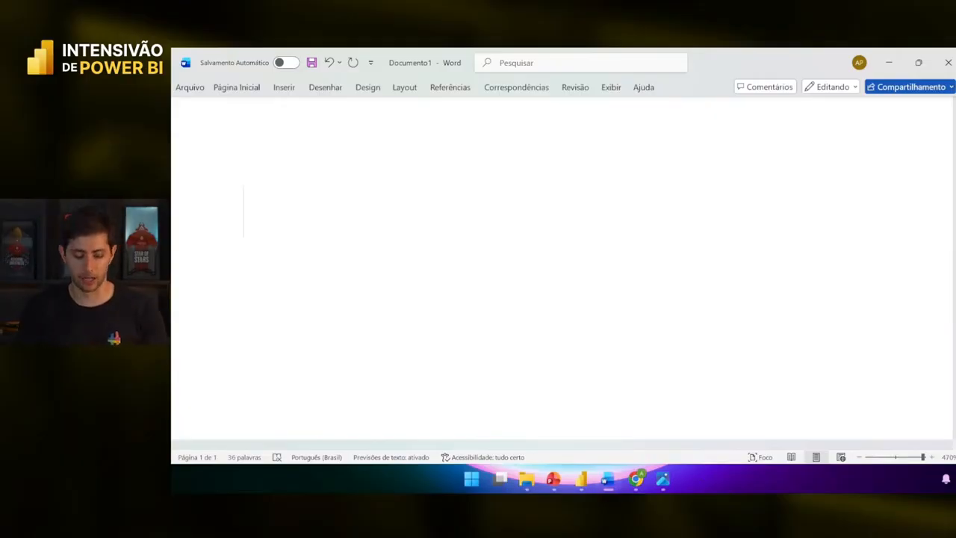
text(Disponiblida)
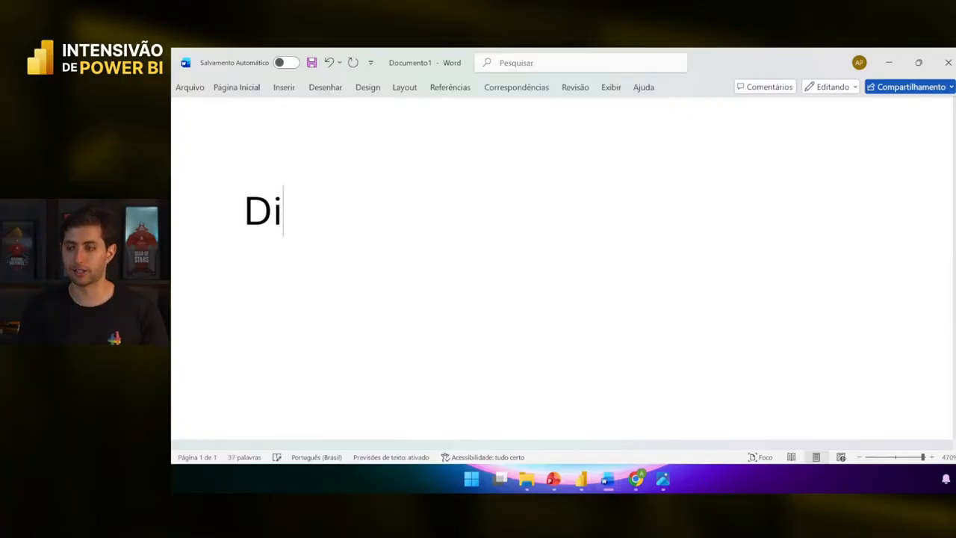
key(BackSpace)
key(BackSpace)
key(BackSpace)
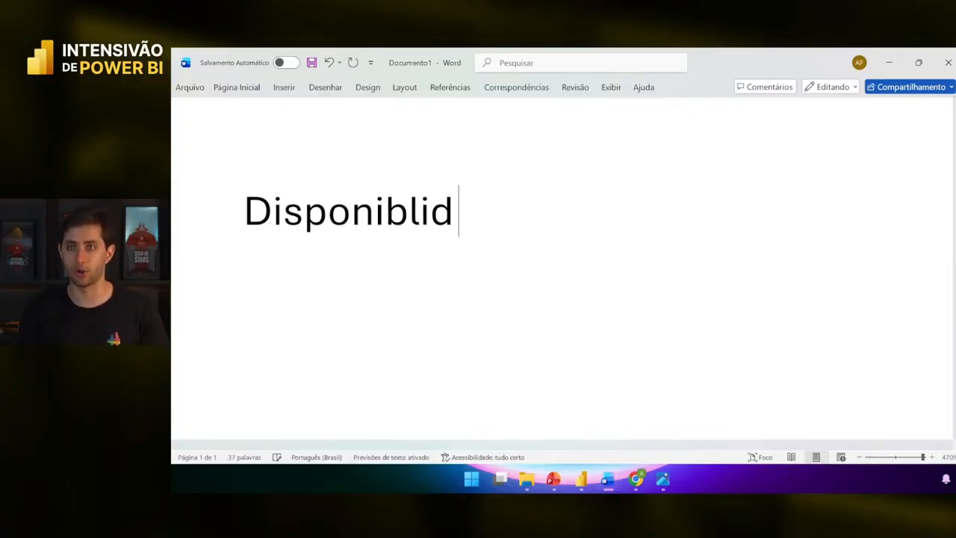
key(ctrl+a)
text(Produtividade)
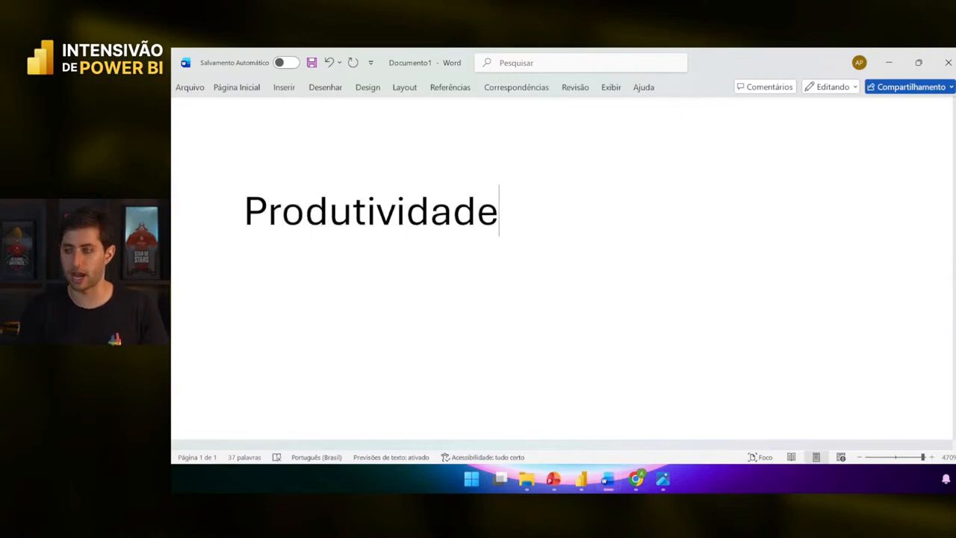
key(Return)
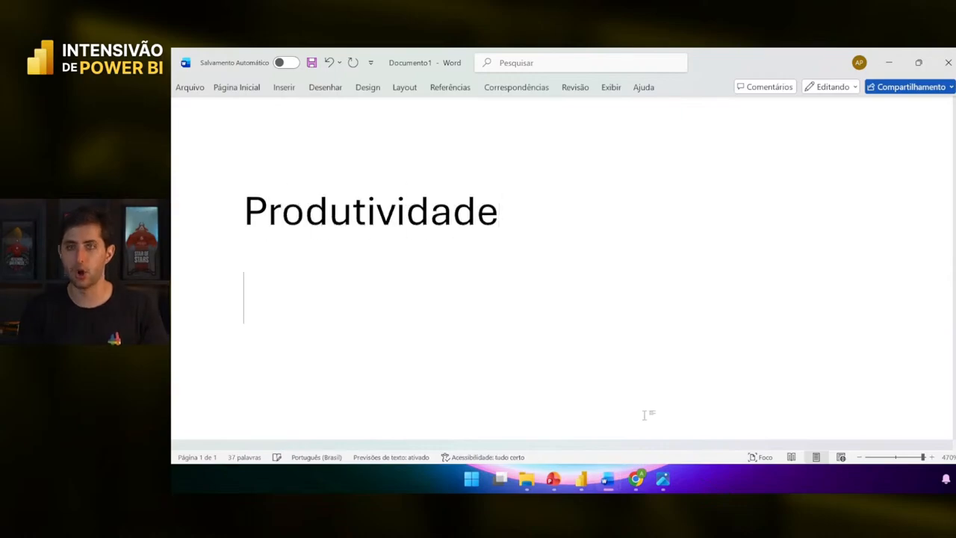
text(Qualidade)
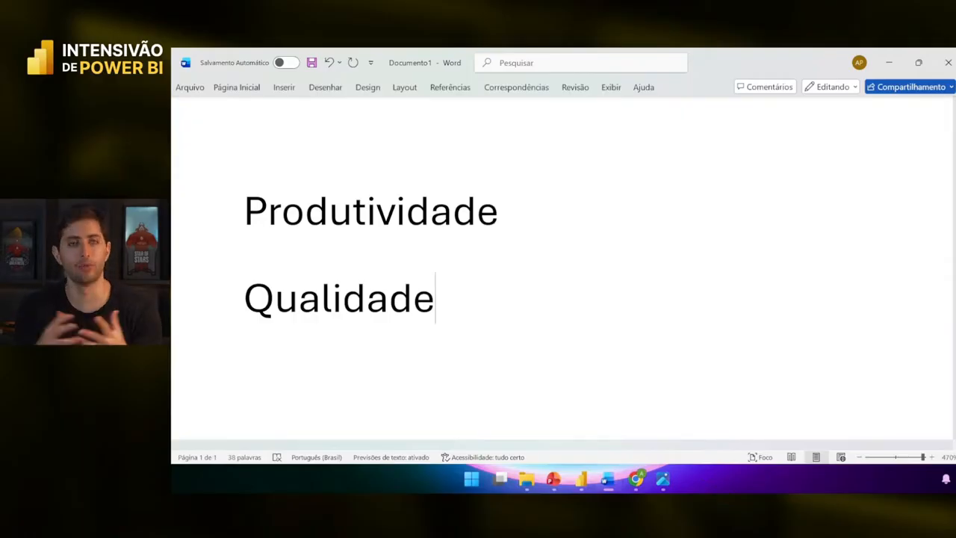
key(Up)
key(End)
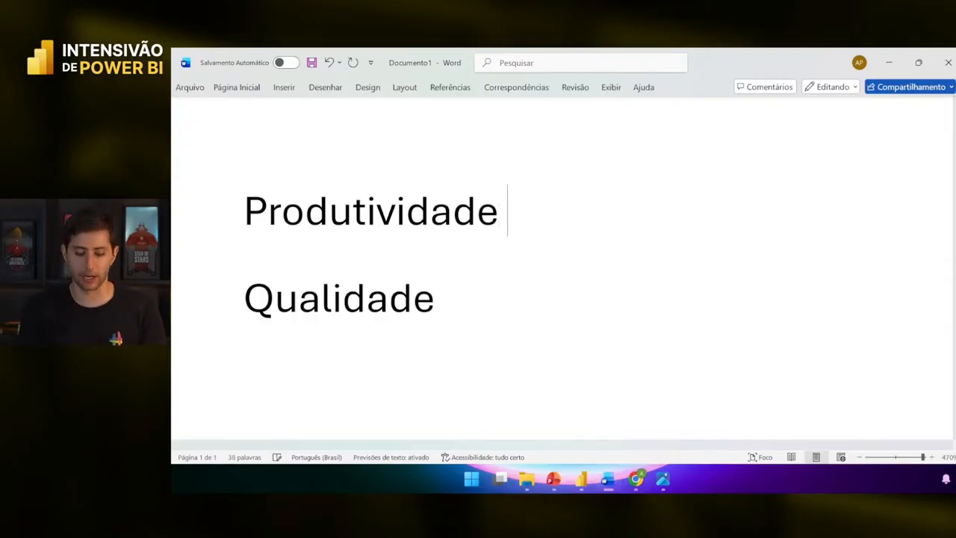
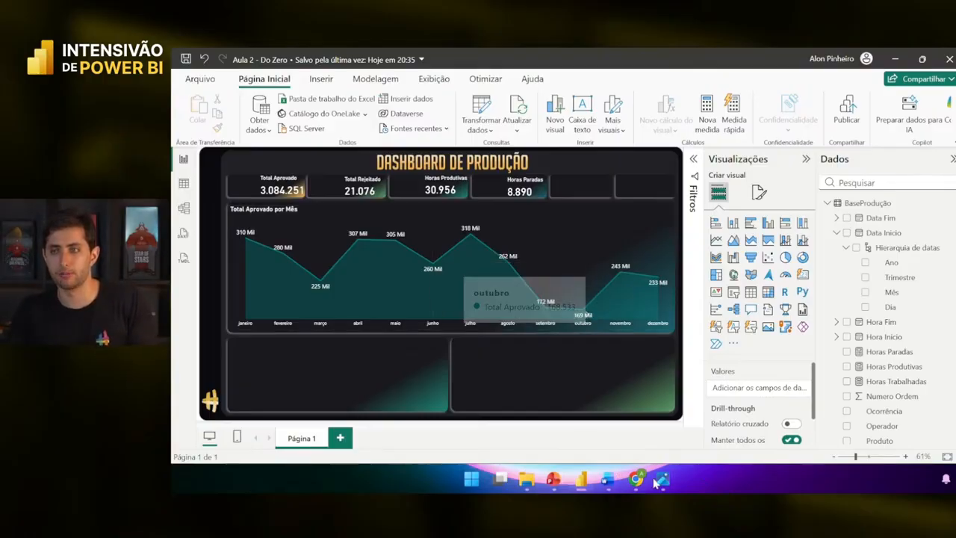
- In the Word note, select Horas Produtivas in the % Produtividade formula
mouse_move(607, 479)
click(660, 412)
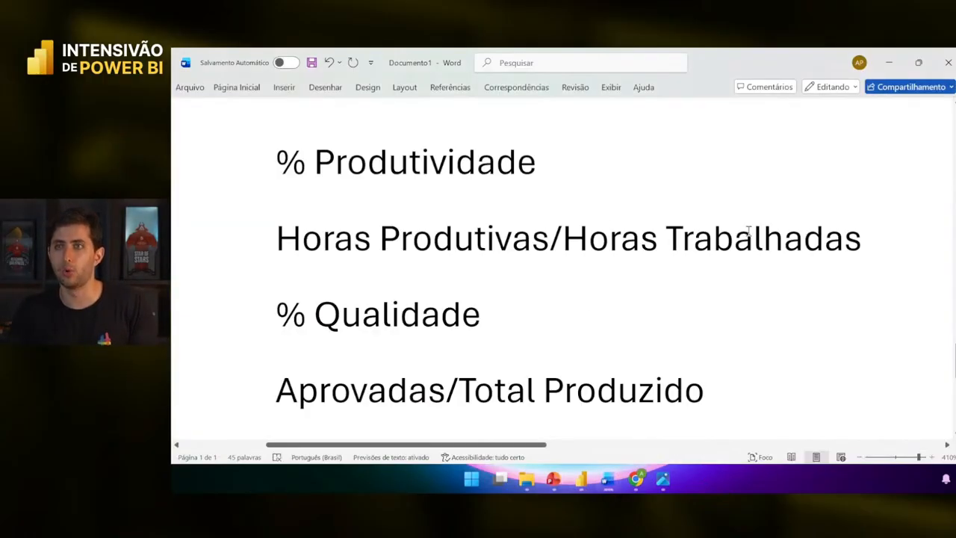
drag(555, 249, 277, 249)
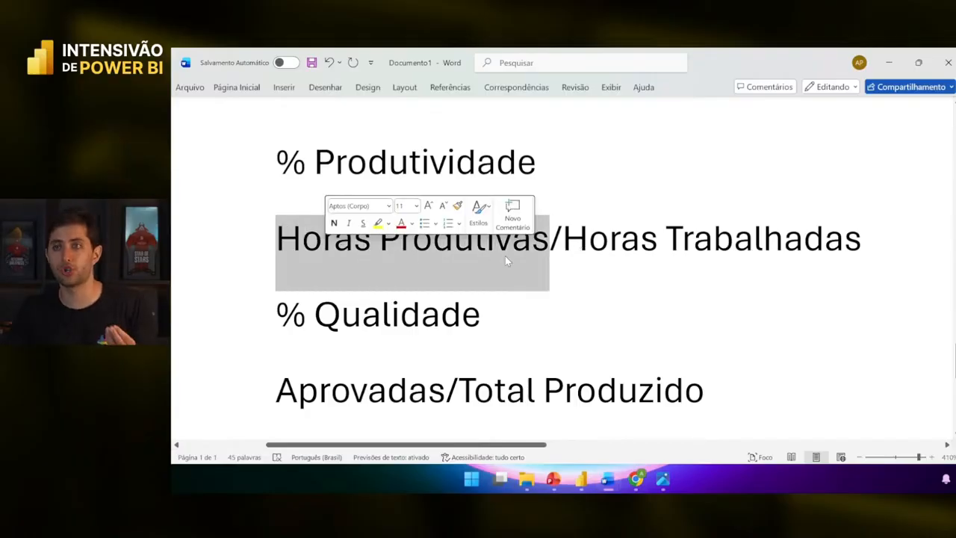
click(561, 249)
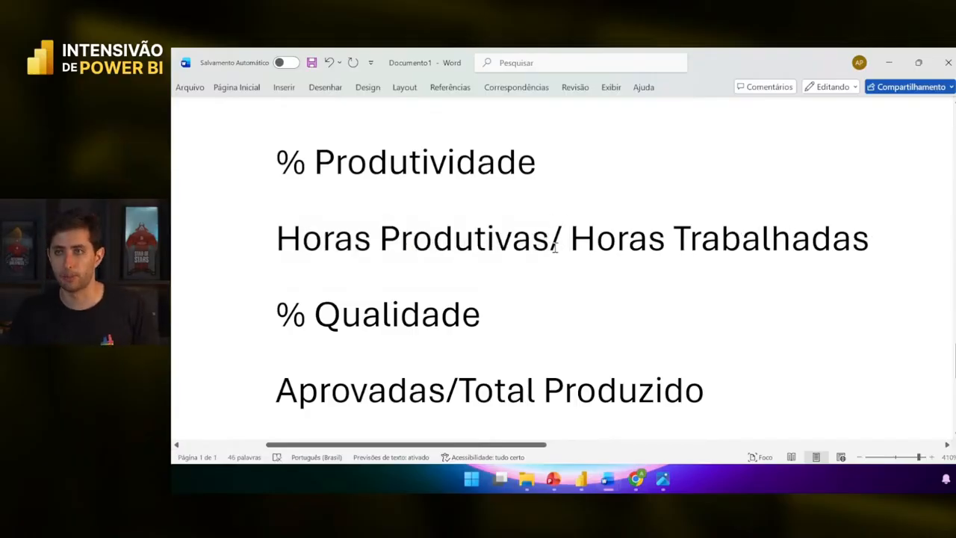
- Back in Power BI, select the Horas Trabalhadas measure to see its SUM('BaseProdução'[Total Horas]) formula
key(alt+Tab)
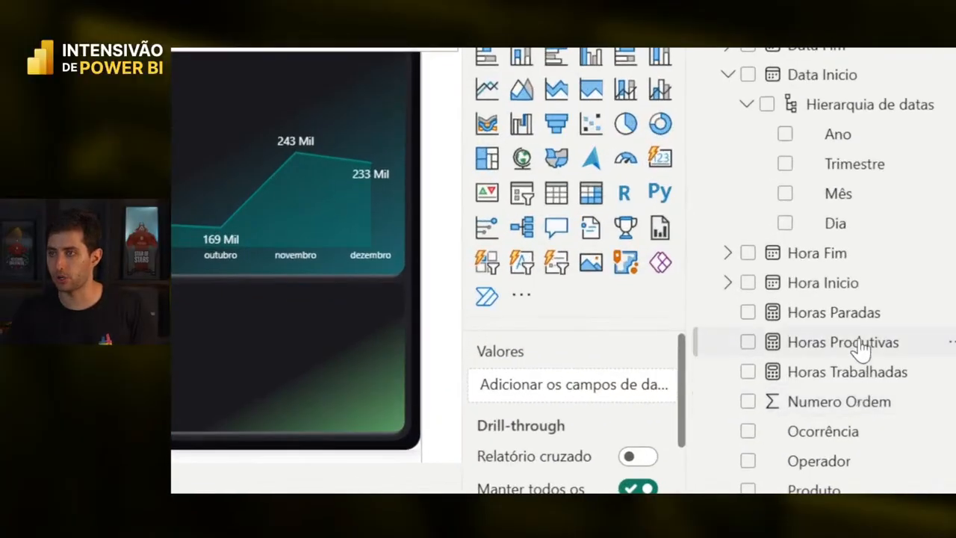
click(872, 369)
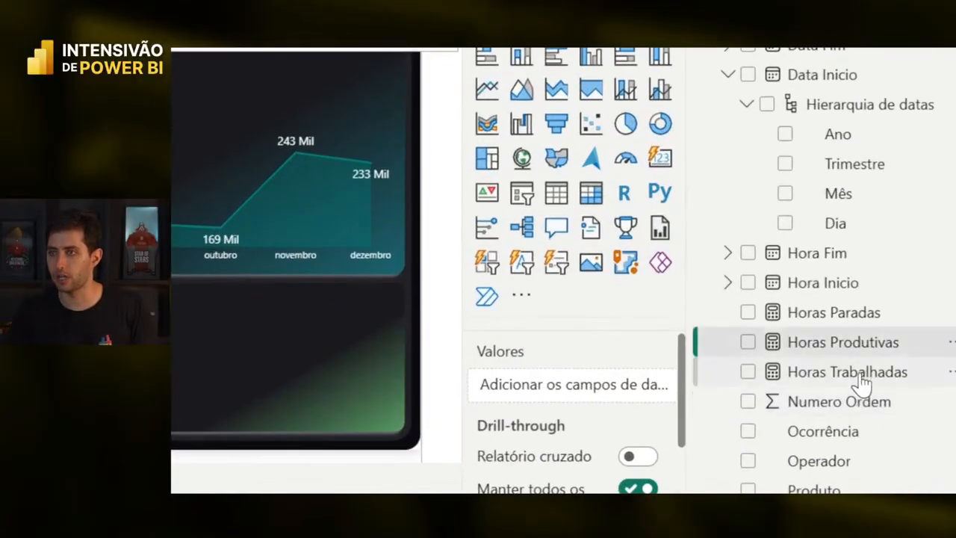
click(862, 381)
key(alt+Tab)
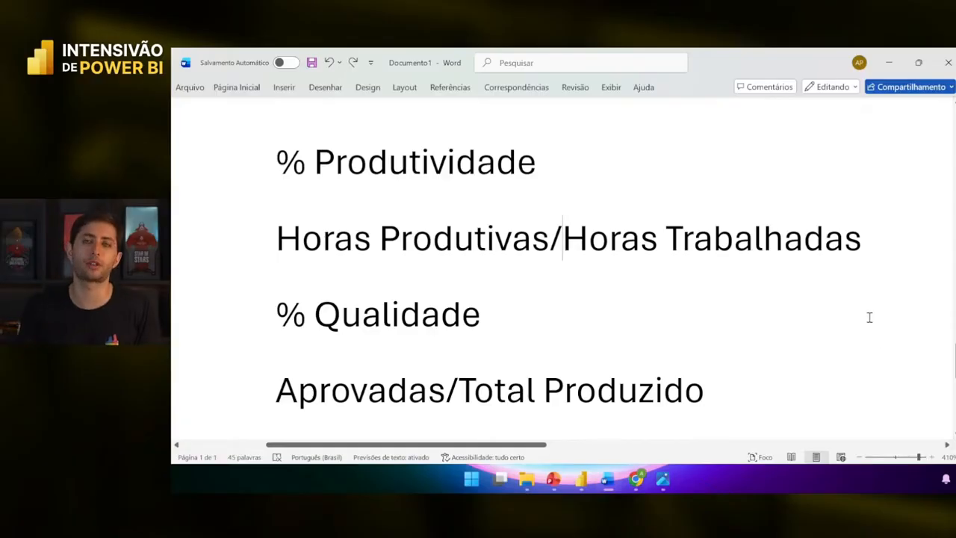
key(alt+Tab)
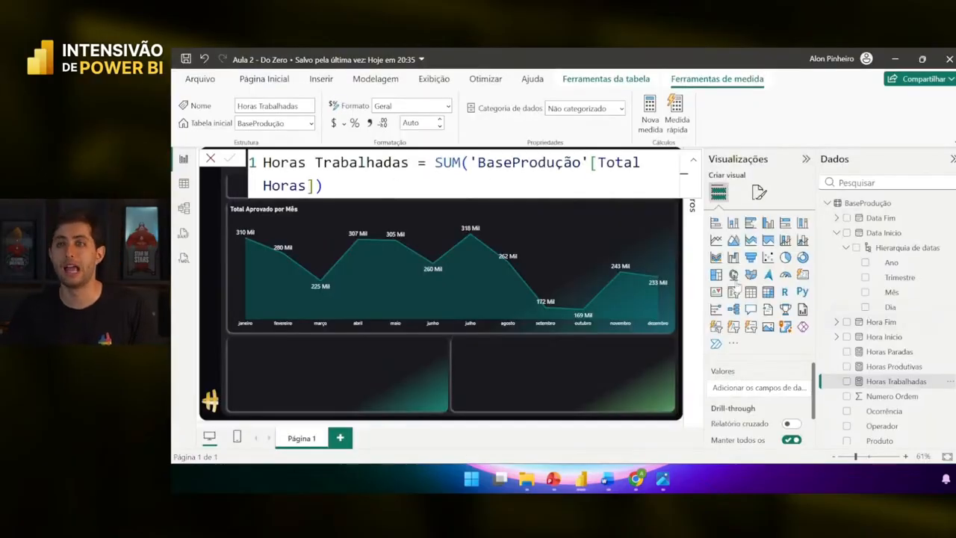
- Inspect the BaseProdução rows in Table view, dismissing the Produto column menu
click(184, 184)
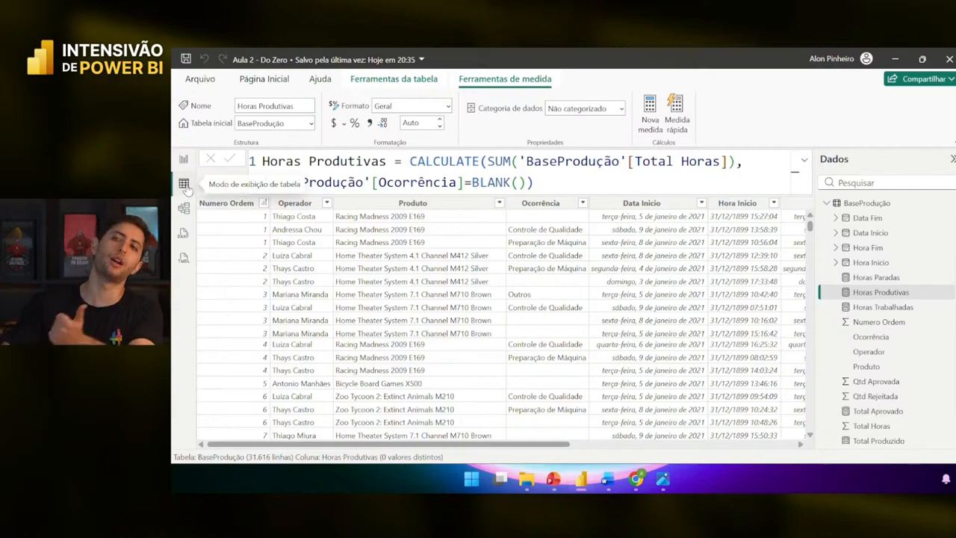
right_click(476, 202)
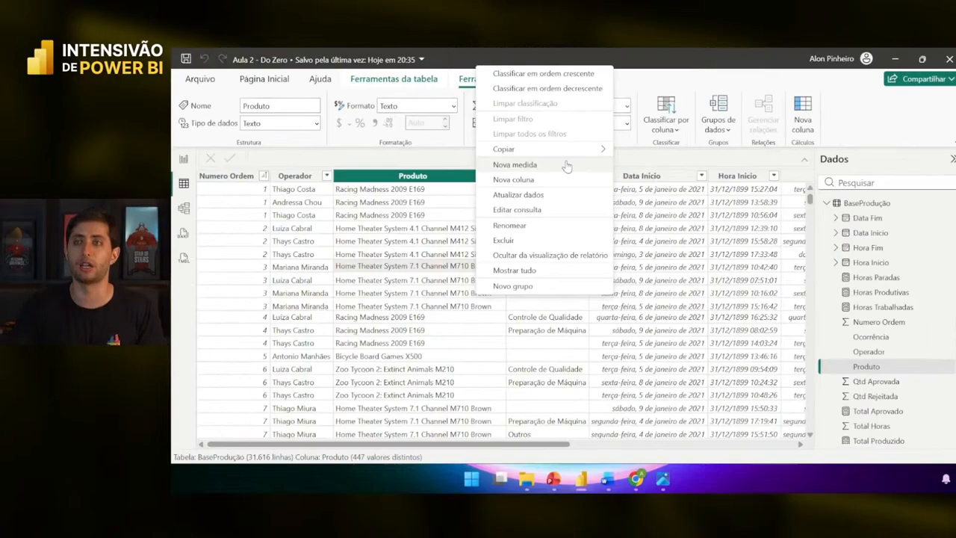
key(Escape)
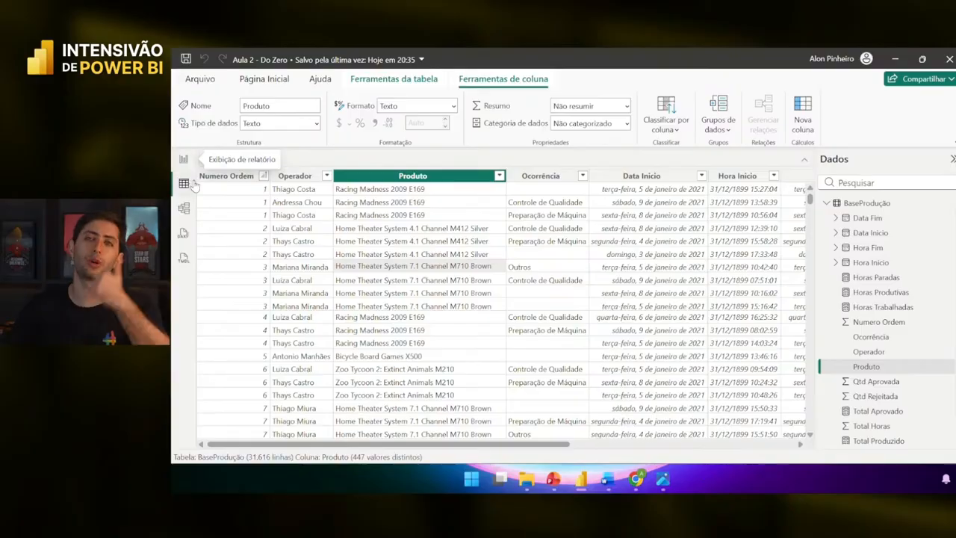
- Return to the Dashboard de Produção report and collapse the Data Inicio field
click(184, 160)
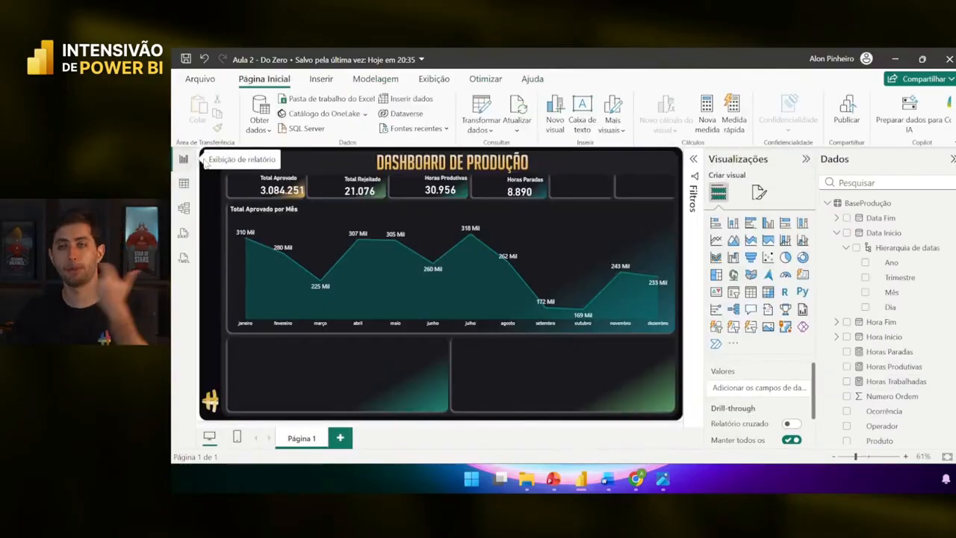
mouse_move(655, 280)
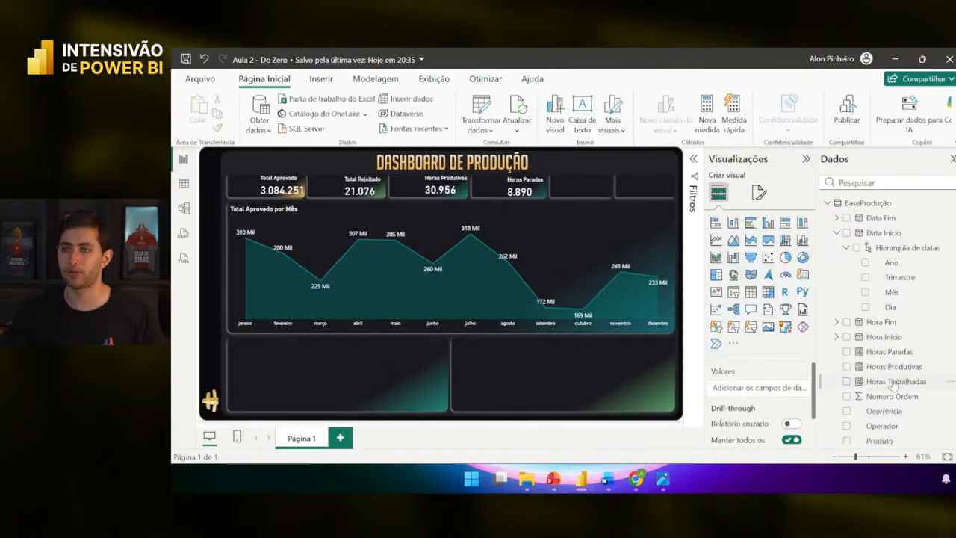
click(834, 234)
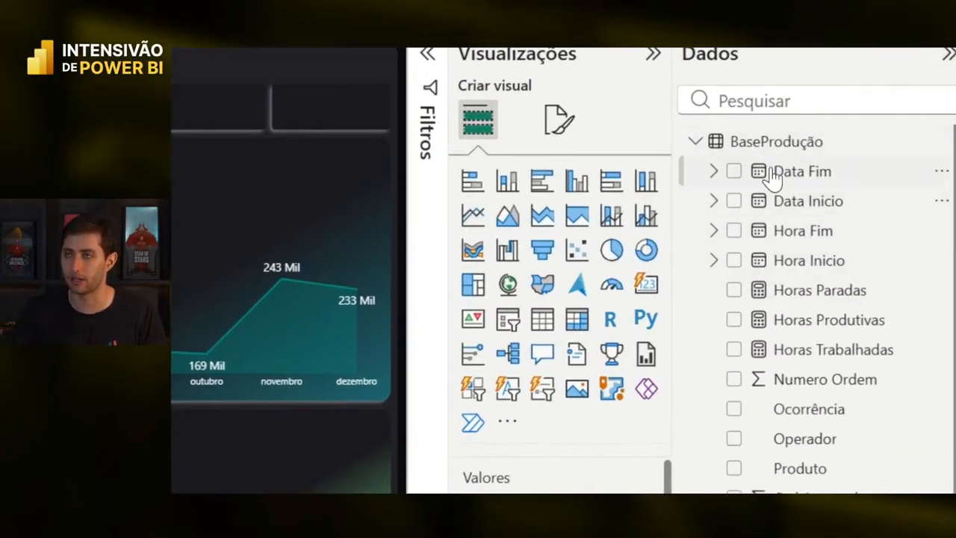
- Create a new measure in BaseProdução named Disponibilidade
right_click(796, 142)
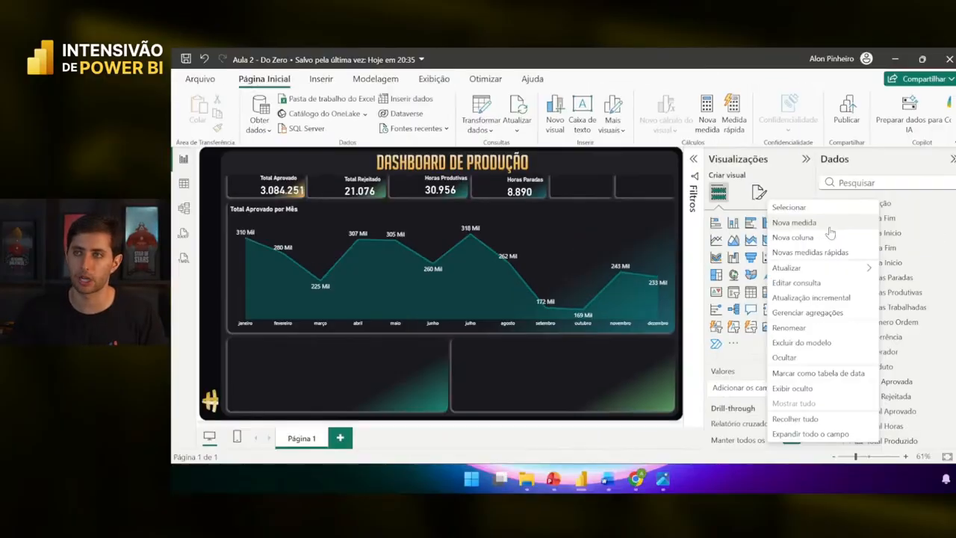
click(793, 223)
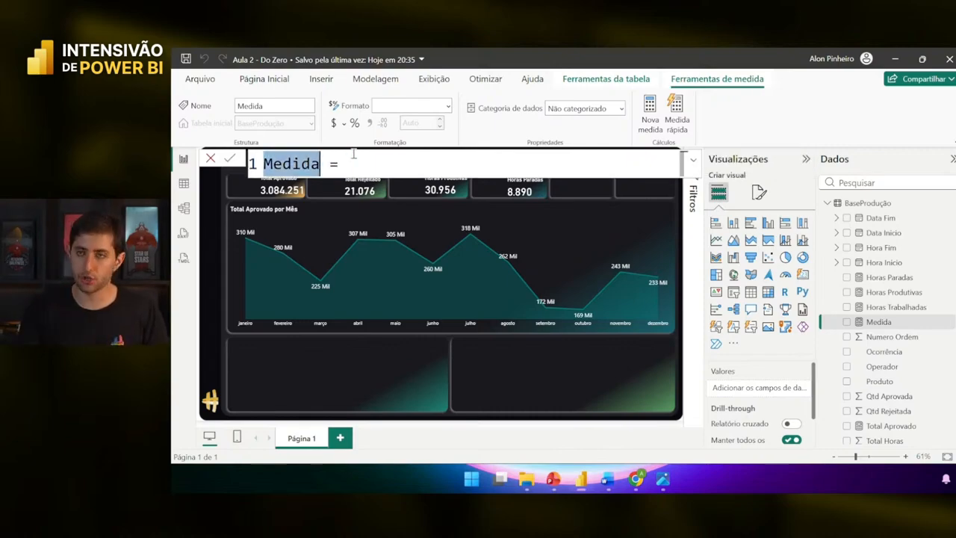
text(Produtivi)
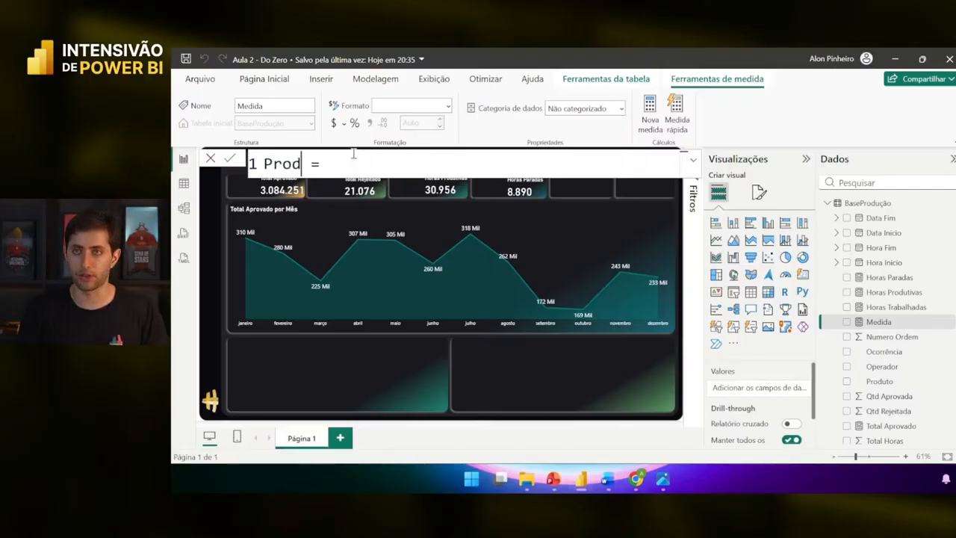
key(ctrl+BackSpace)
text(d)
key(BackSpace)
text(Disponibilidade)
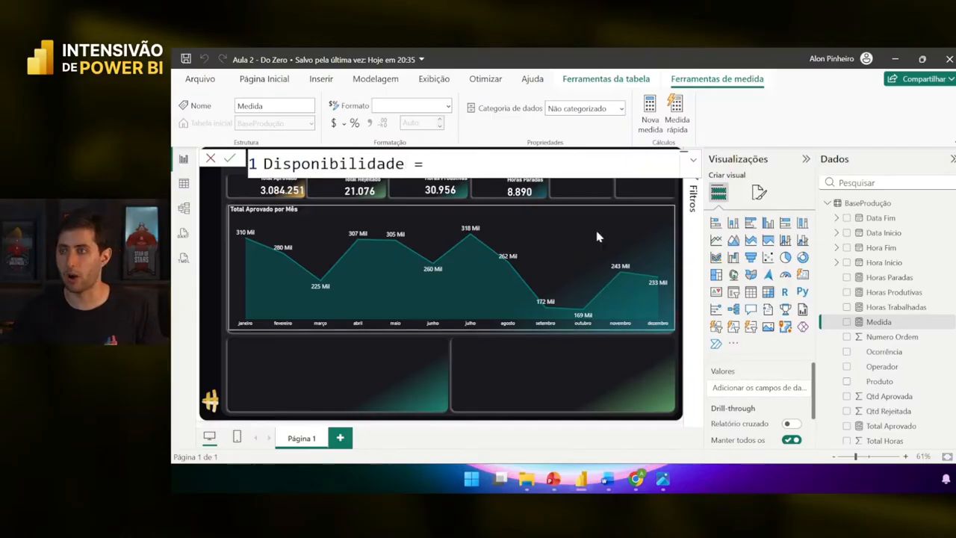
- Define Disponibilidade as [Horas Produtivas]/[Horas Trabalhadas] using autocomplete and commit it
scroll(842, 371, down, 1)
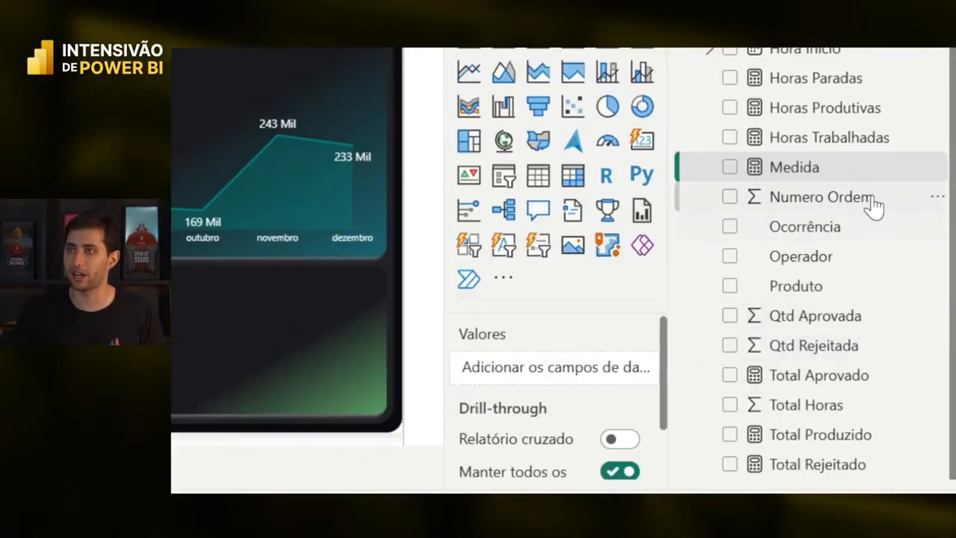
drag(783, 116, 809, 112)
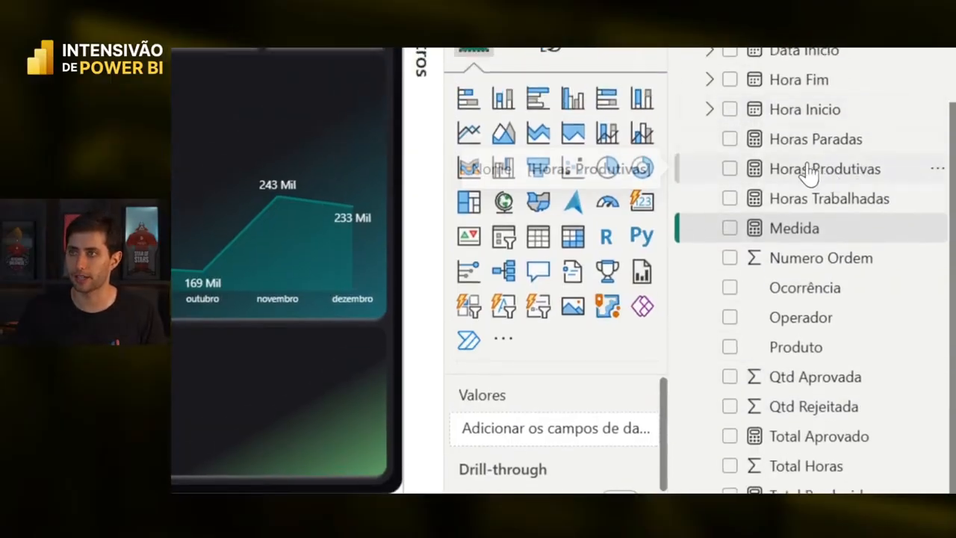
drag(808, 173, 806, 175)
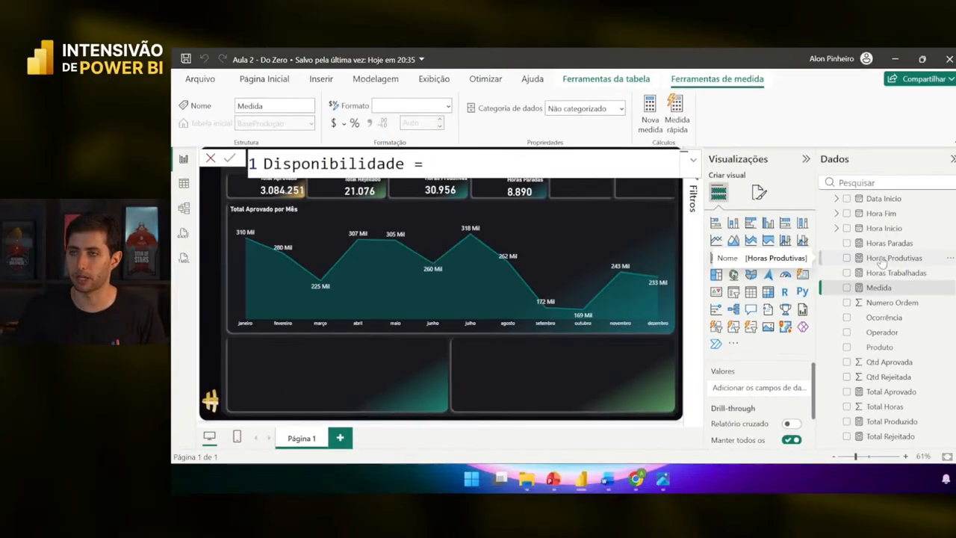
text(horas pro)
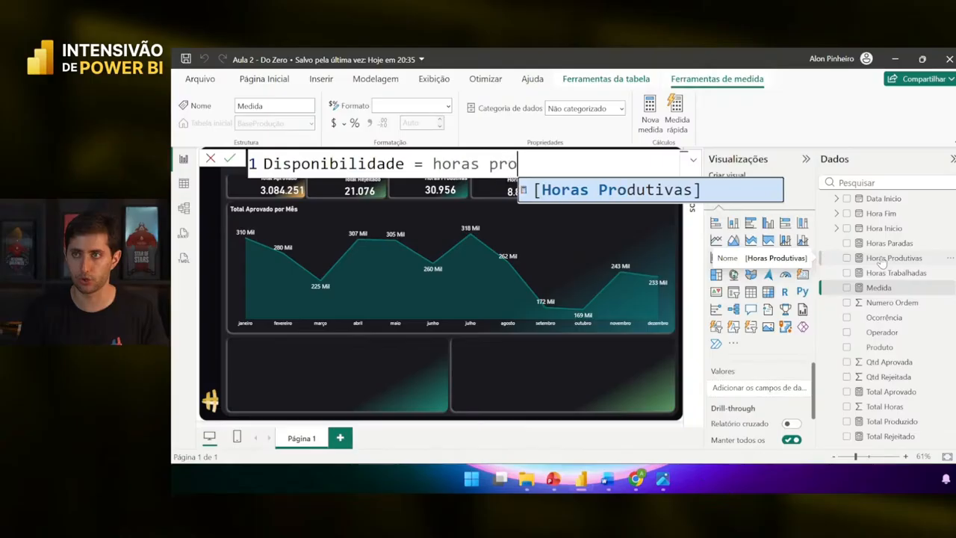
key(Tab)
text(/horas tra)
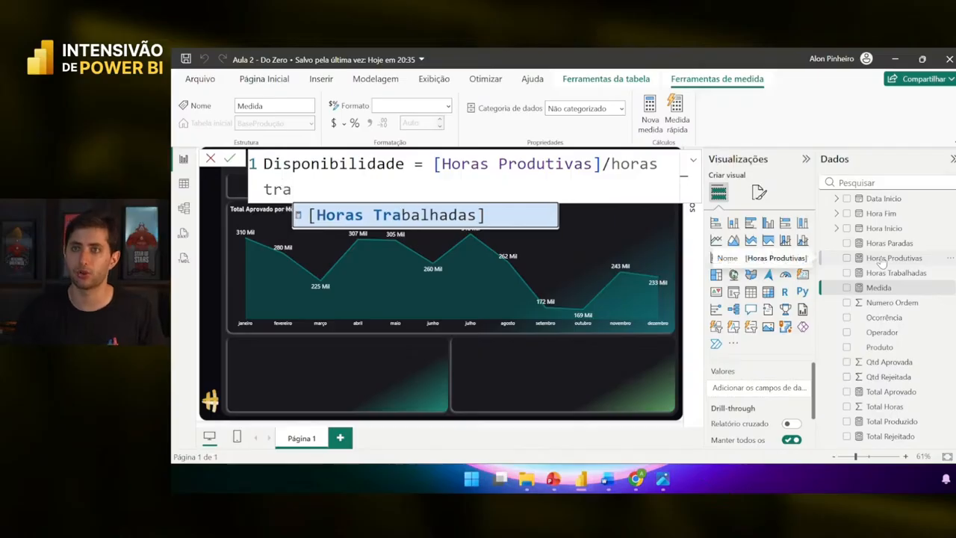
key(Tab)
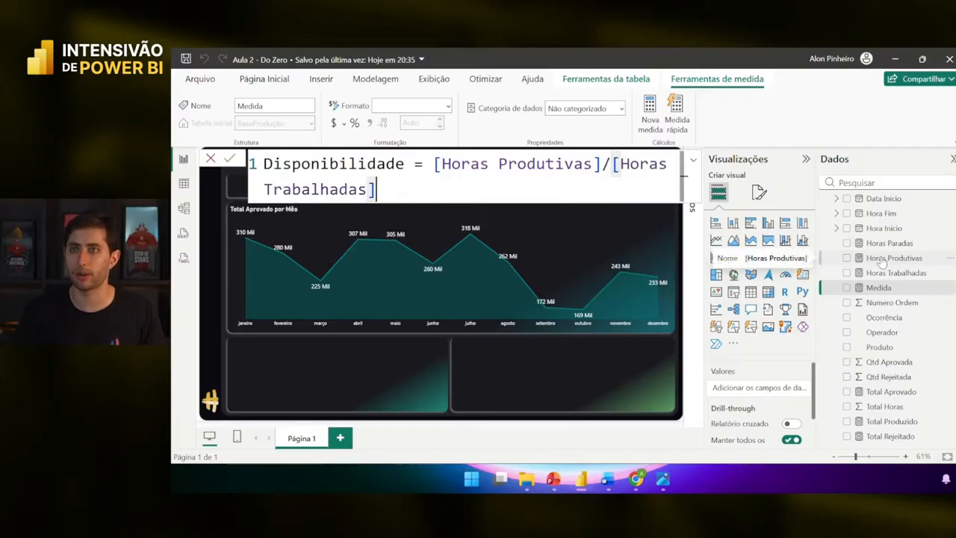
ctrl+scroll(575, 176, down, 3)
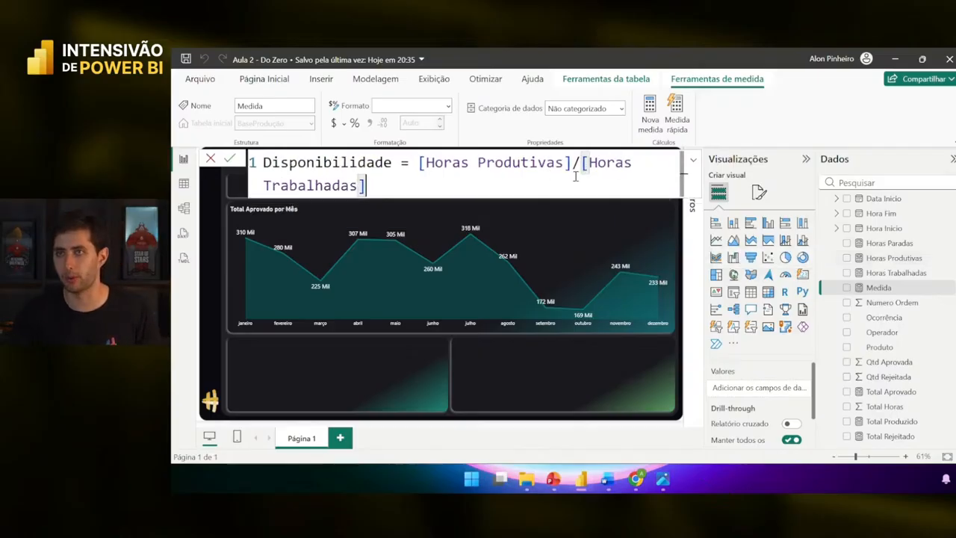
ctrl+scroll(505, 172, down, 1)
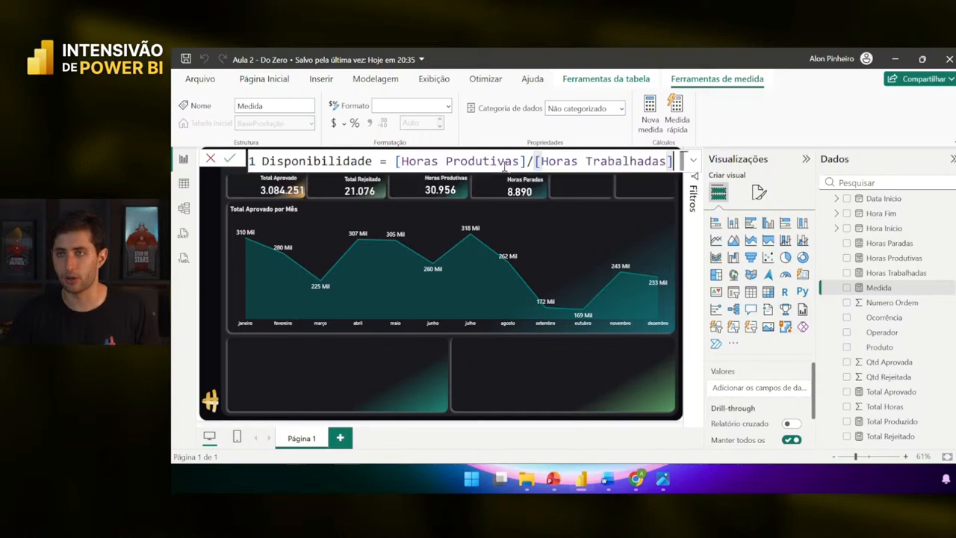
ctrl+scroll(502, 161, down, 1)
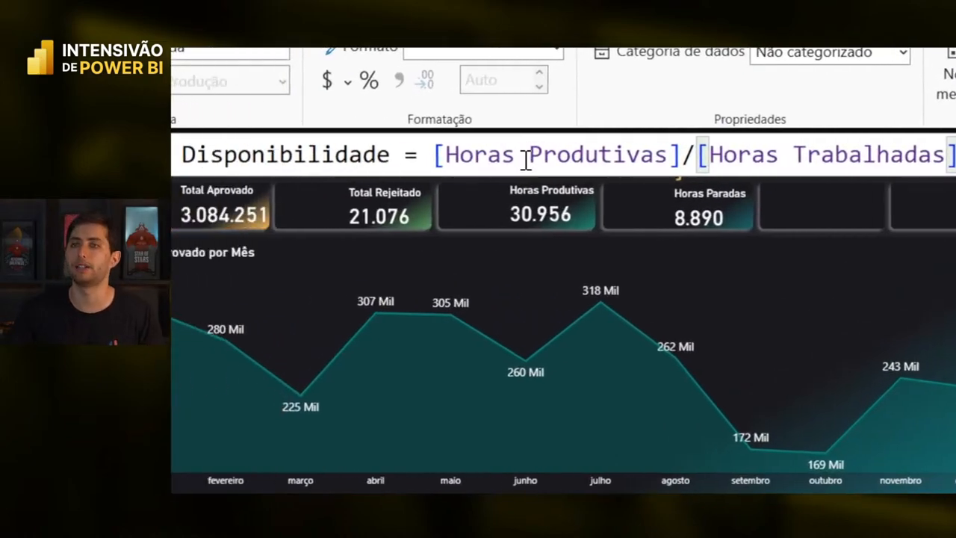
ctrl+scroll(512, 158, down, 1)
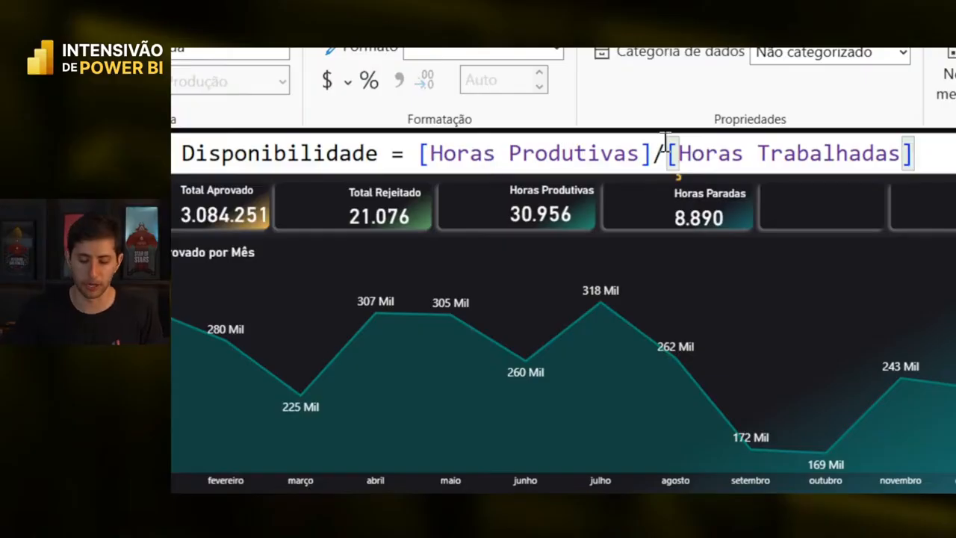
key(Return)
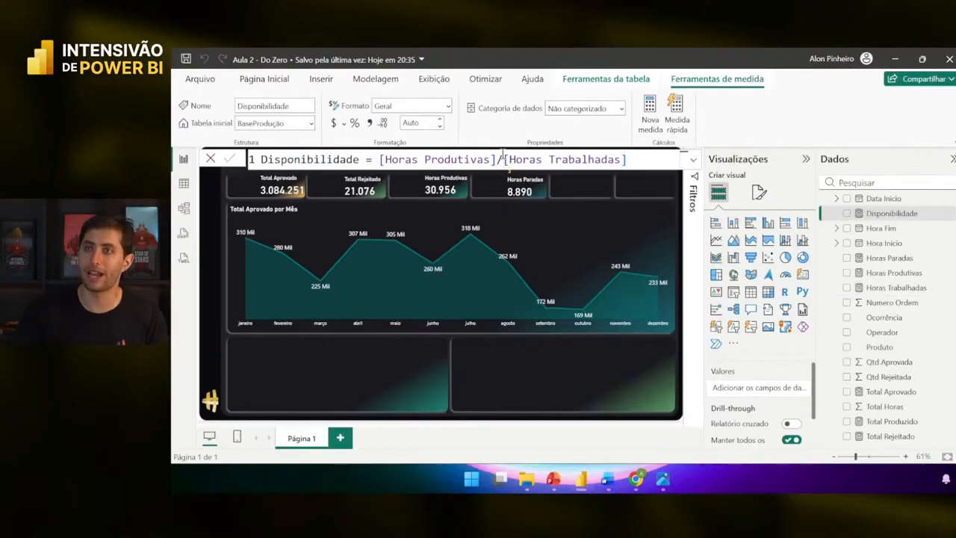
- Add a card showing the Disponibilidade measure and position it in the lower panel
click(800, 280)
drag(587, 177, 370, 357)
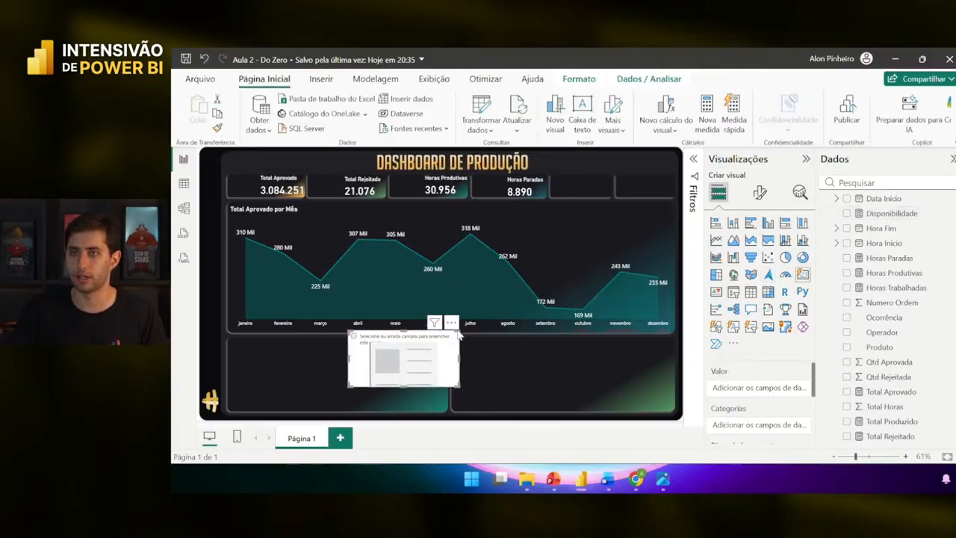
scroll(942, 243, up, 2)
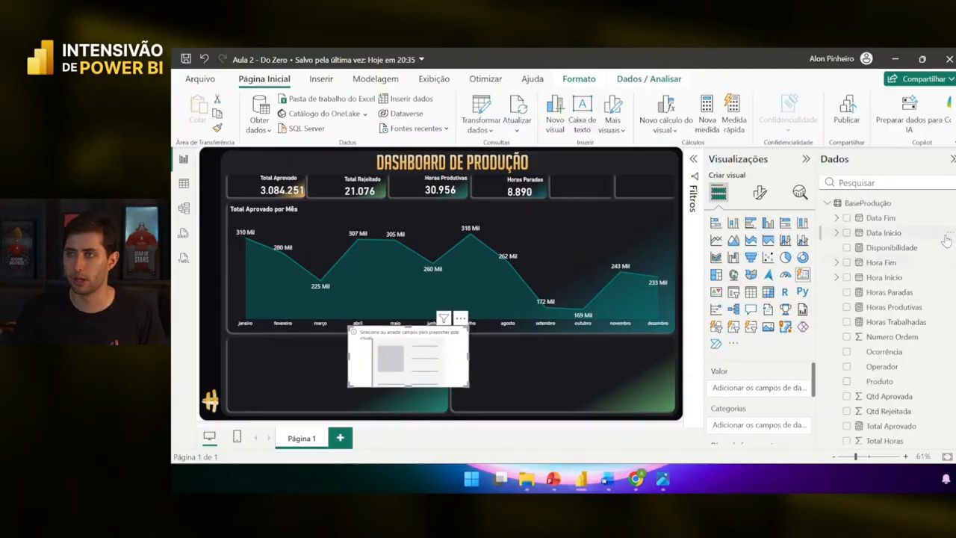
scroll(933, 259, down, 2)
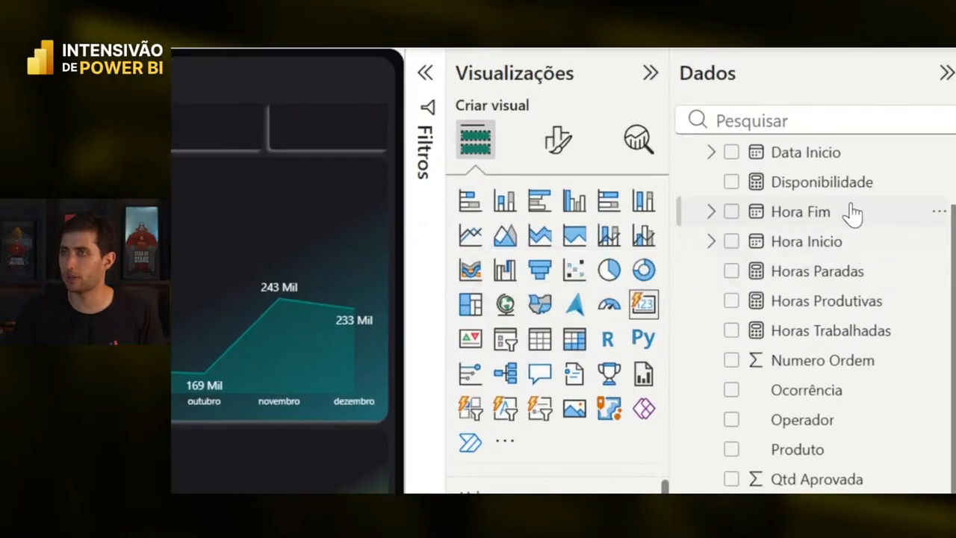
drag(907, 218, 616, 483)
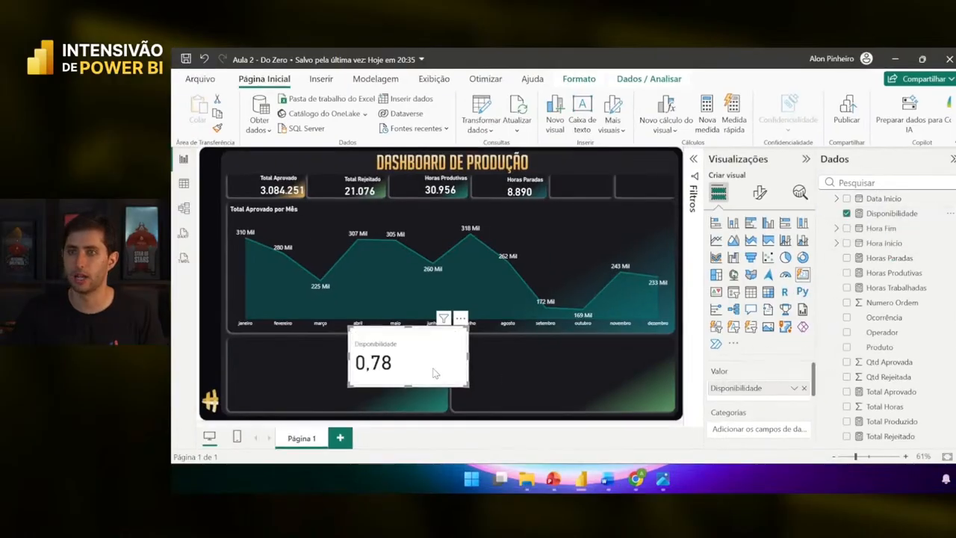
drag(435, 373, 426, 388)
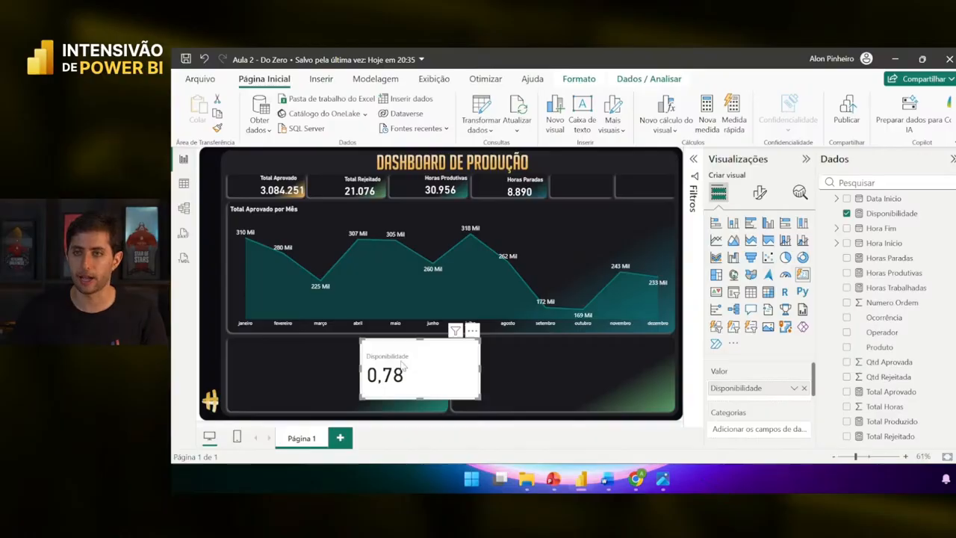
drag(408, 364, 324, 362)
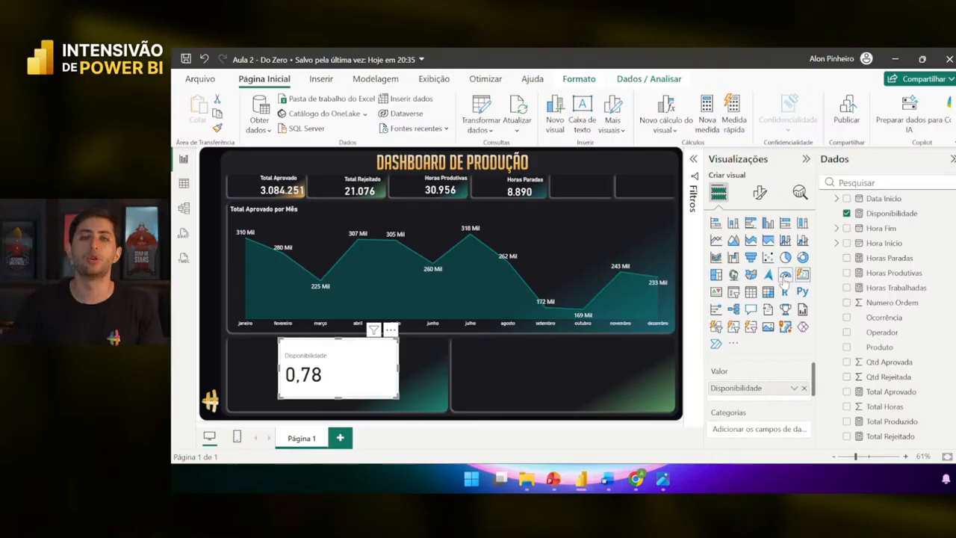
drag(351, 377, 385, 376)
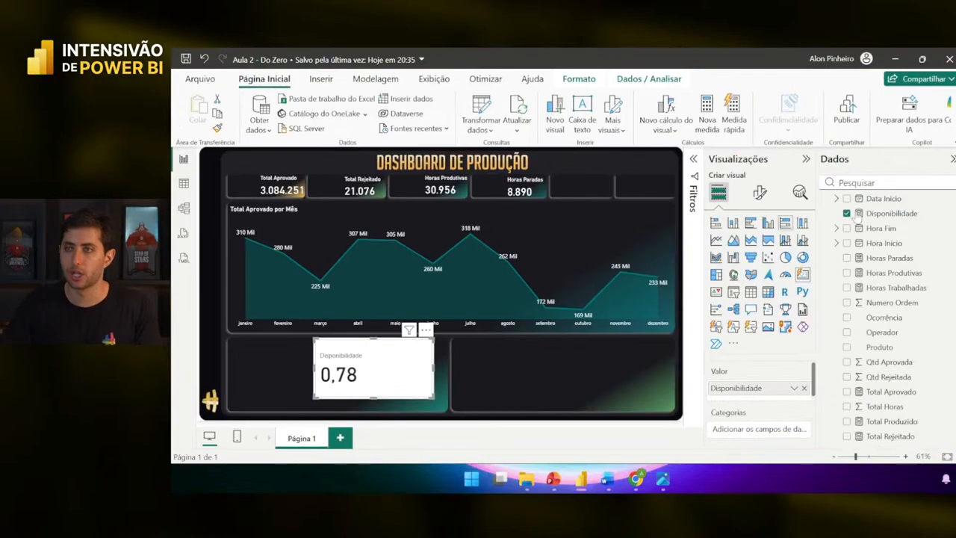
- Format Disponibilidade as a percentage so the card reads 77,69%
scroll(934, 261, up, 1)
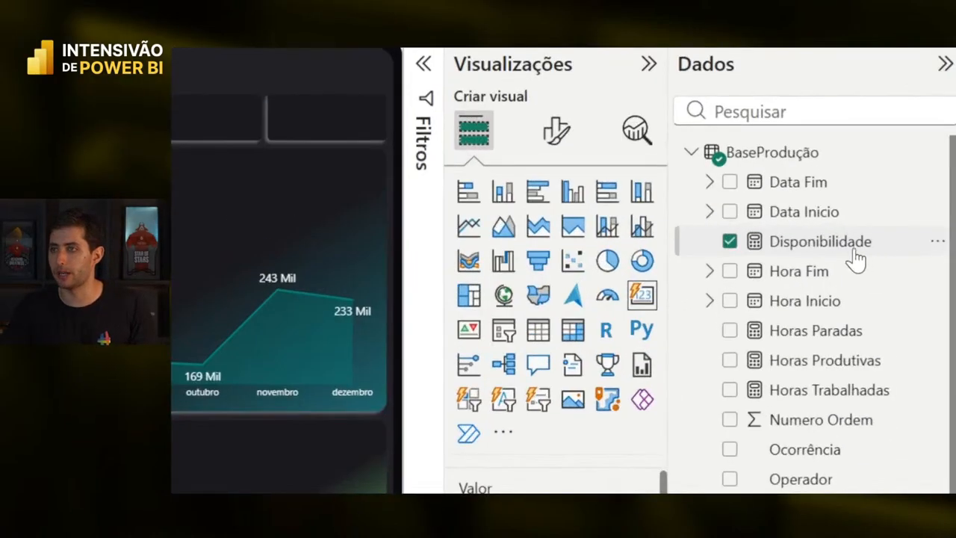
click(900, 252)
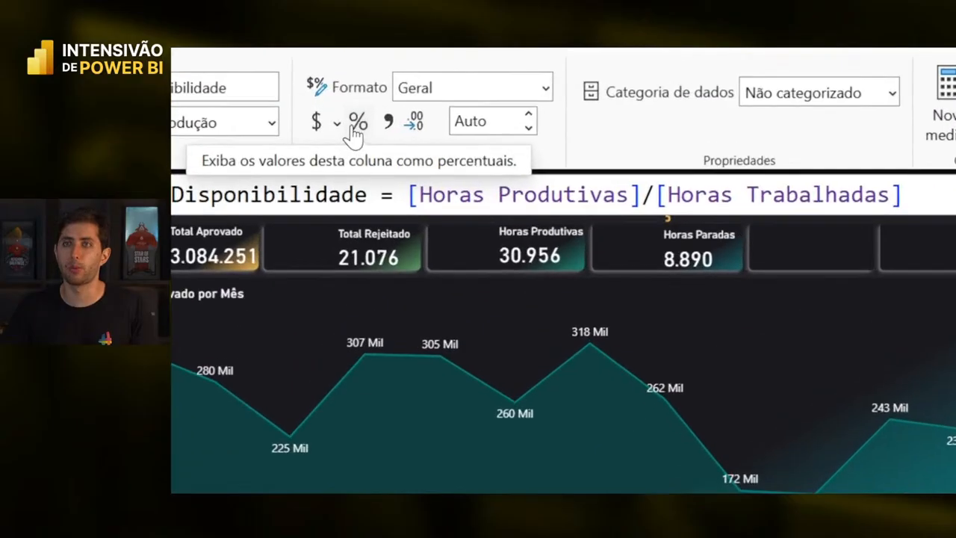
click(353, 124)
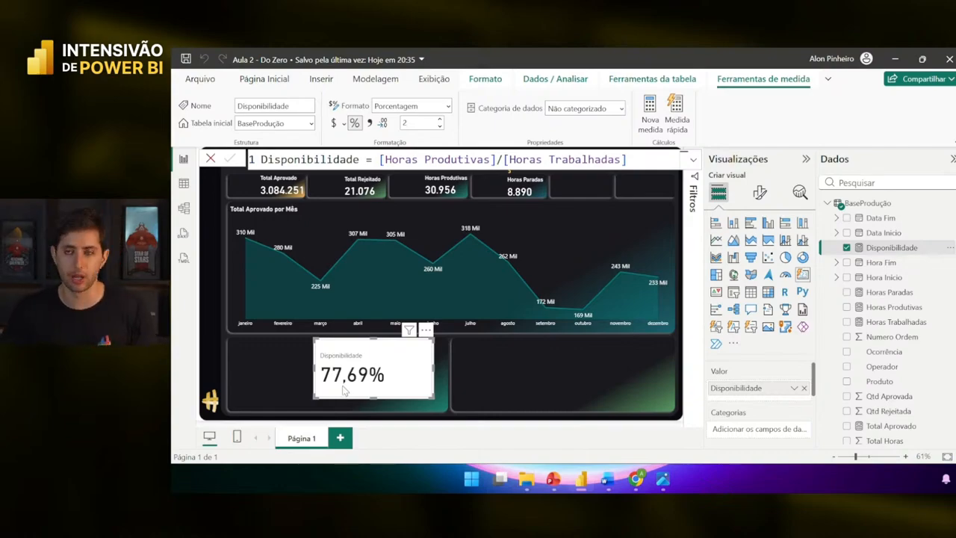
drag(347, 390, 638, 395)
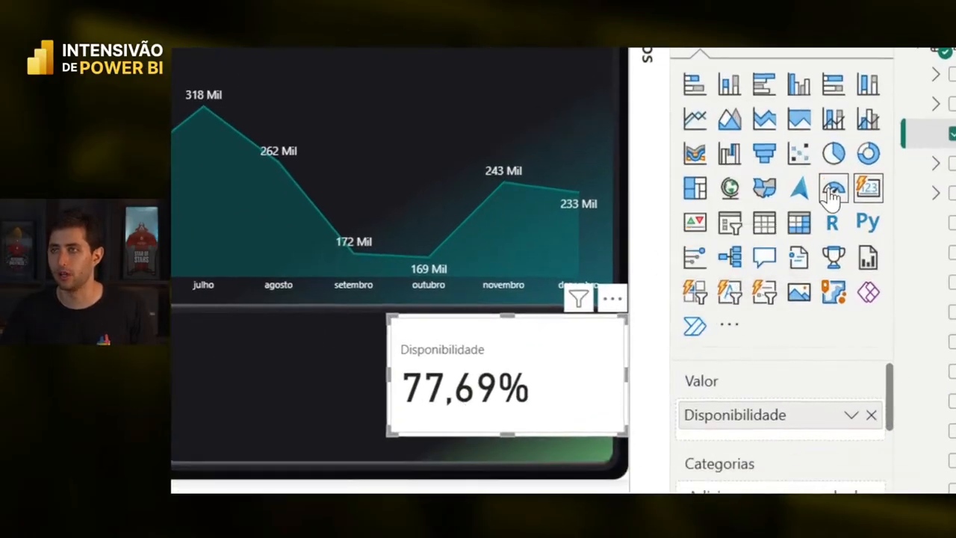
- Convert the Disponibilidade card to a gauge reading 77,69% and move it into the lower-left panel
click(832, 191)
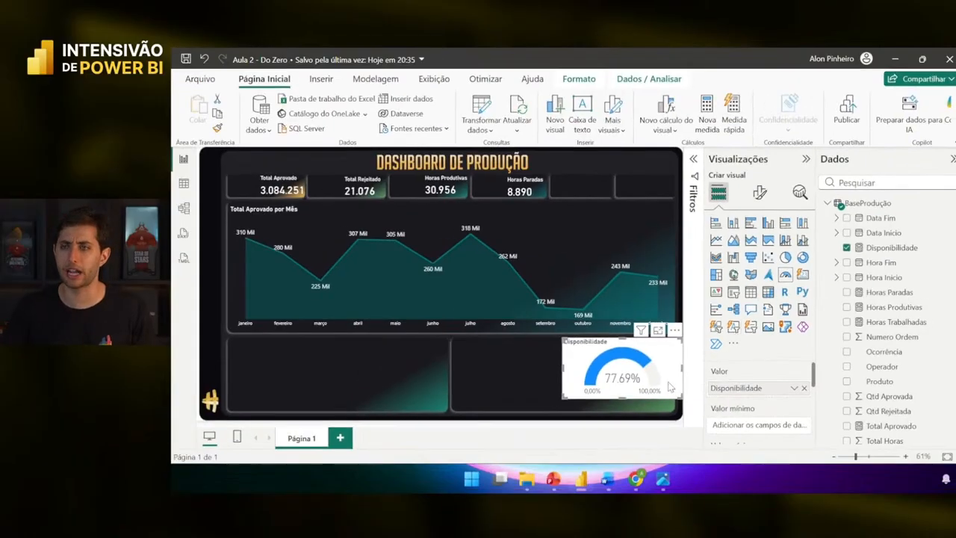
drag(655, 382, 446, 408)
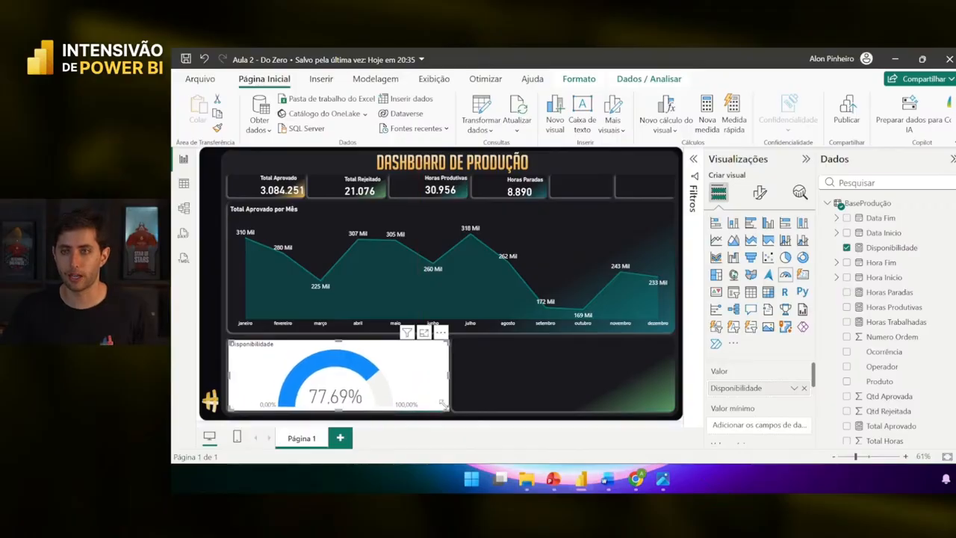
click(456, 403)
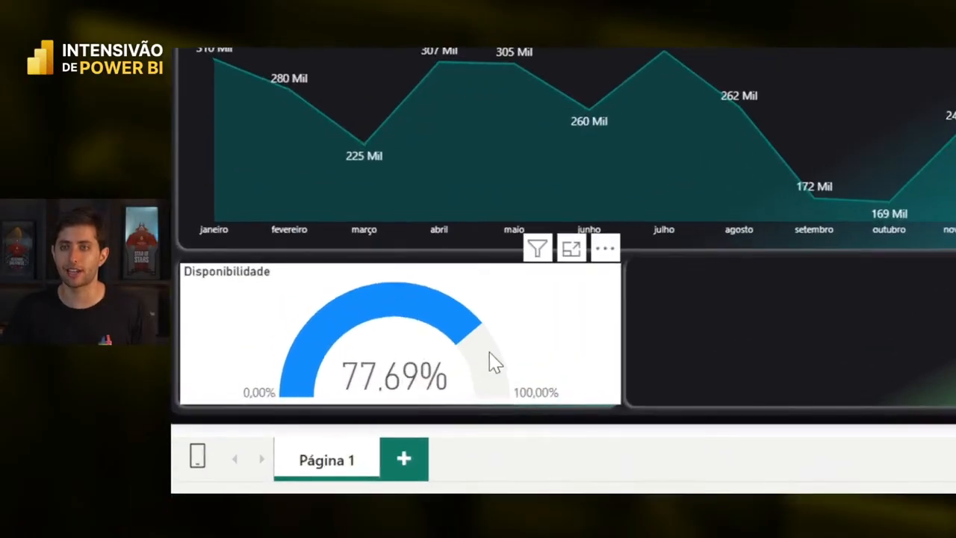
mouse_move(445, 355)
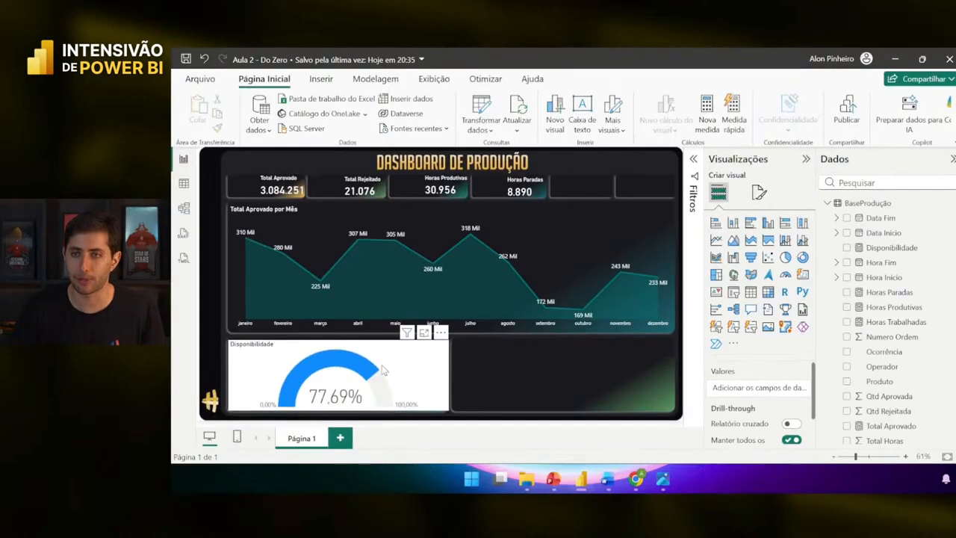
click(511, 309)
key(ctrl+c)
key(ctrl+v)
drag(396, 367, 618, 363)
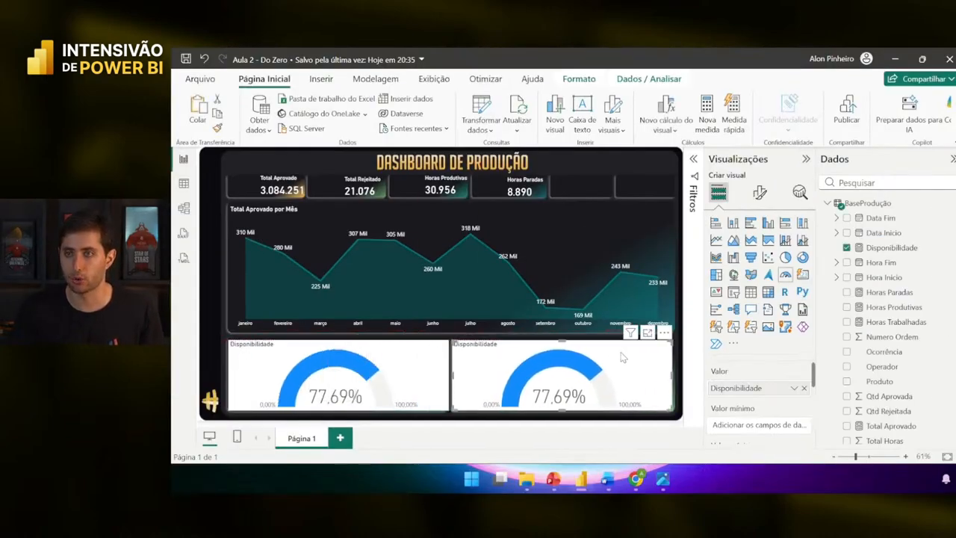
click(802, 274)
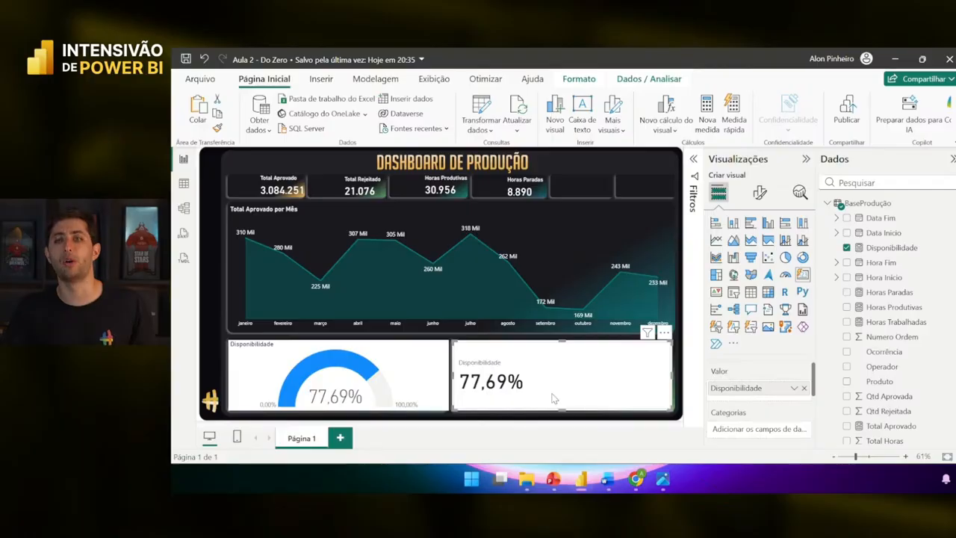
click(429, 399)
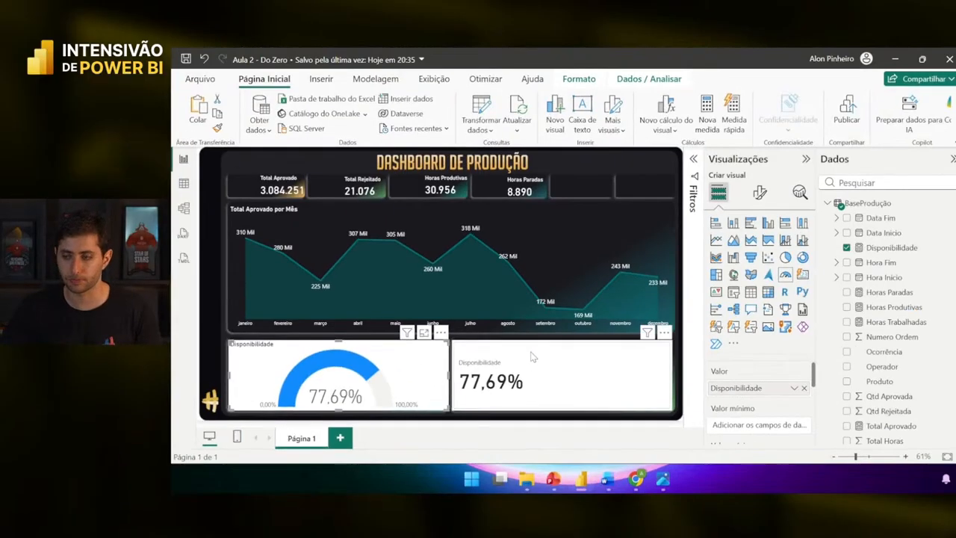
click(791, 336)
key(Delete)
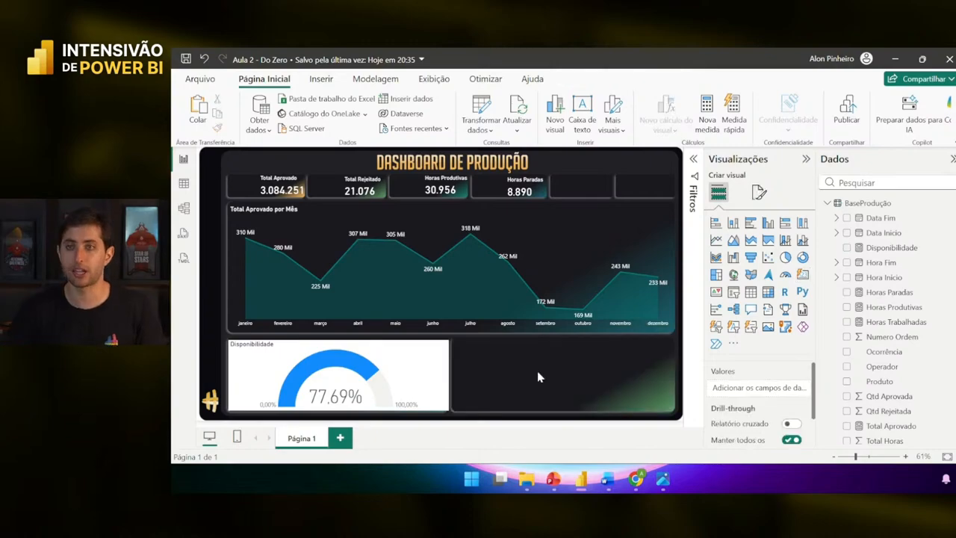
click(419, 381)
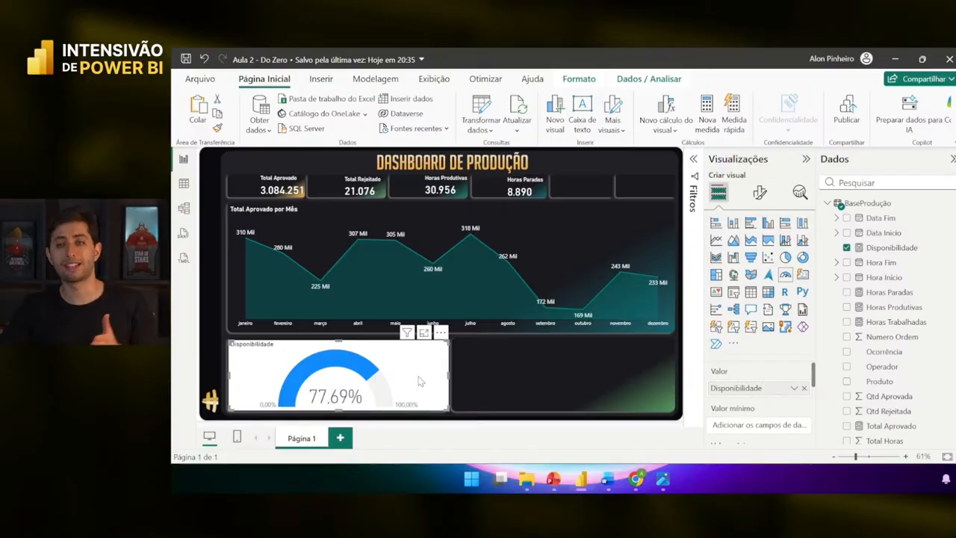
click(473, 383)
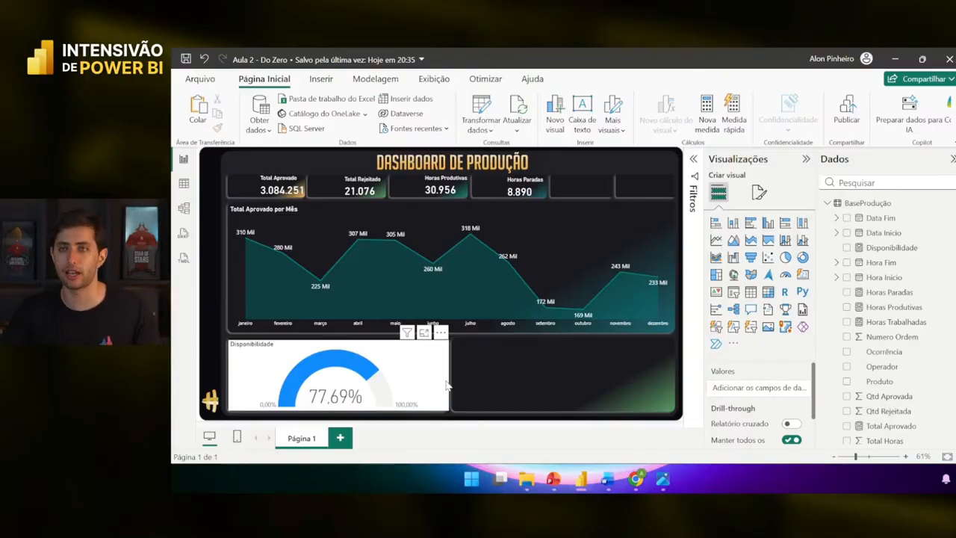
key(alt+Tab)
drag(732, 394, 370, 403)
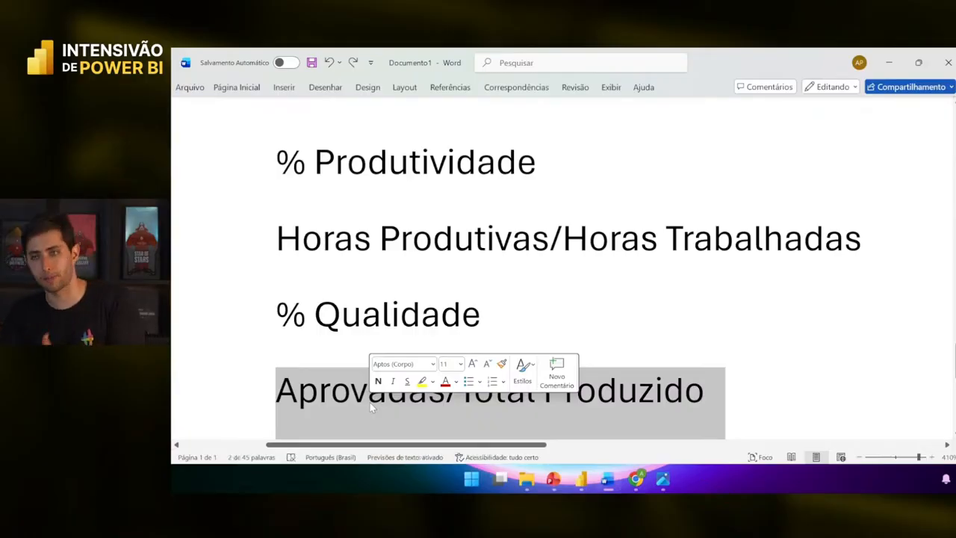
click(369, 402)
key(alt+Tab)
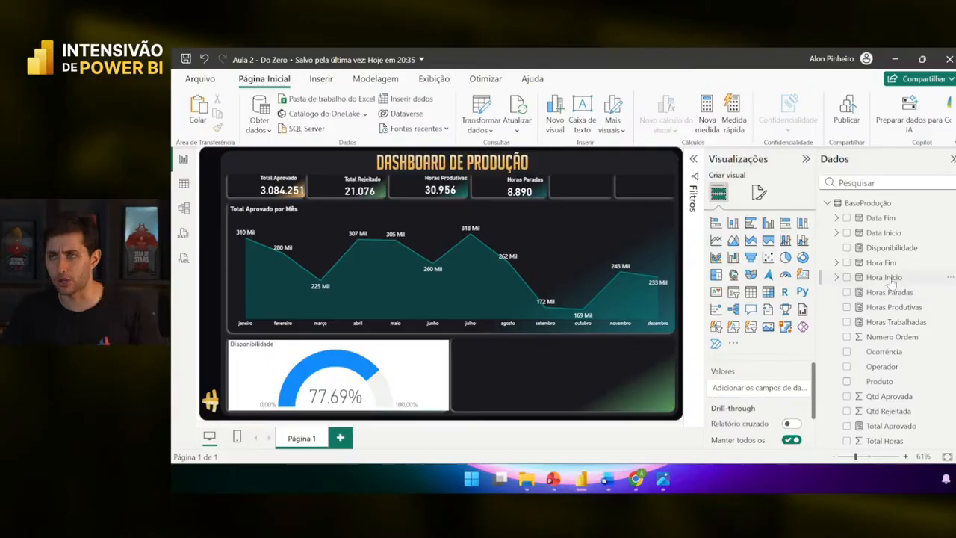
- Create a new measure named % Qualidade
right_click(887, 250)
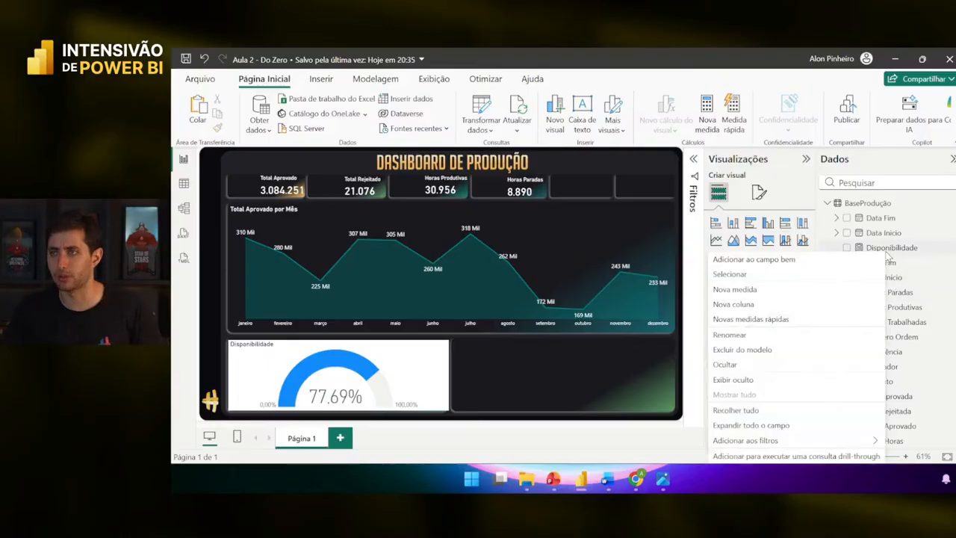
click(799, 291)
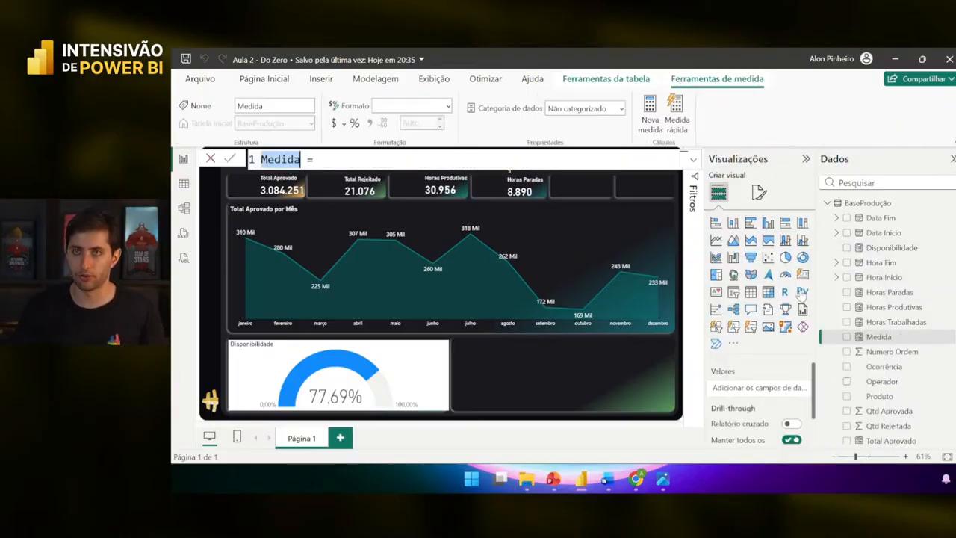
text(% Qualidade)
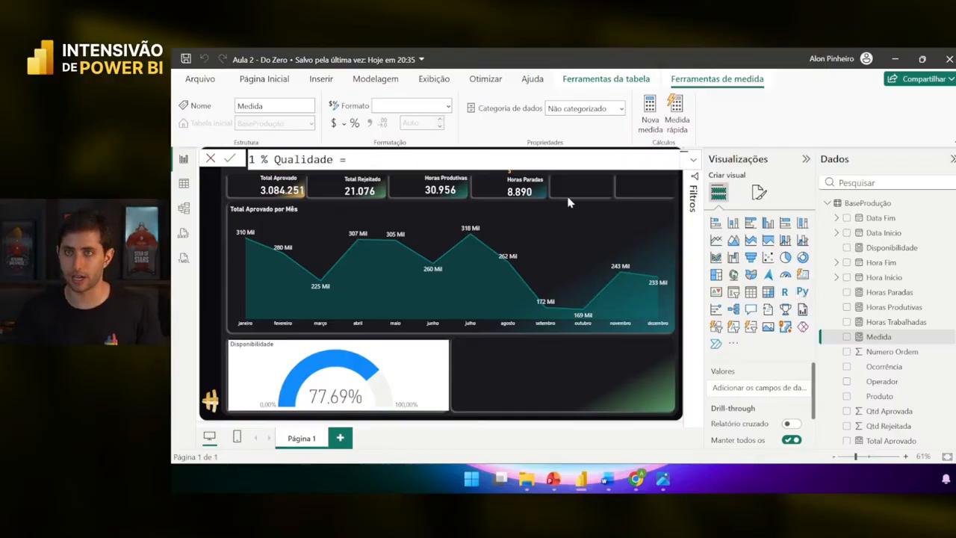
- Define % Qualidade as [Total Aprovado]/[Total Produzido] using autocomplete and commit it
click(453, 157)
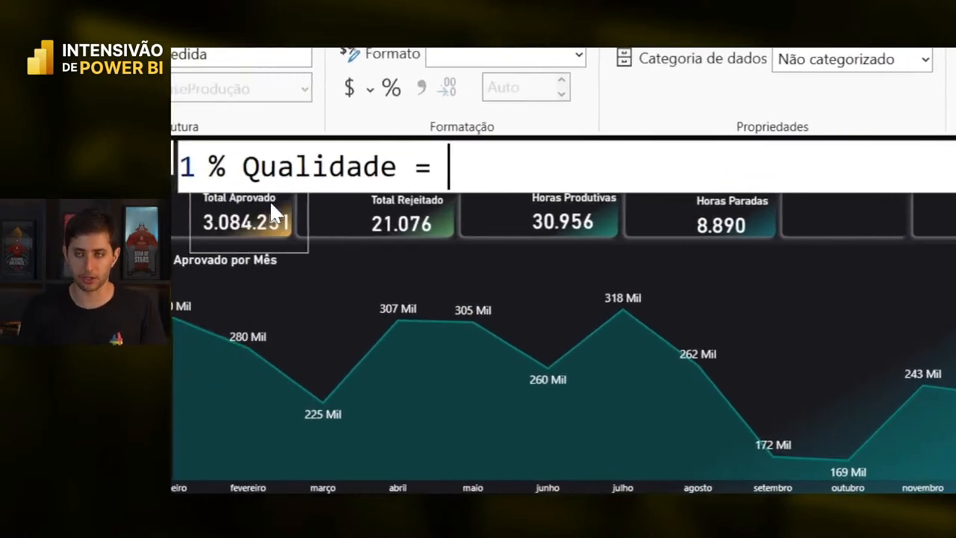
text(ap)
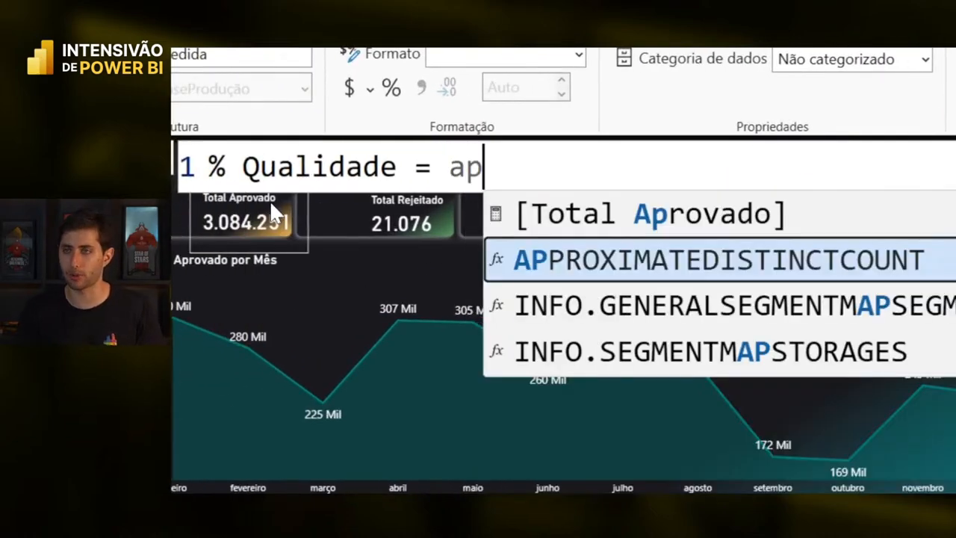
key(Up)
key(Tab)
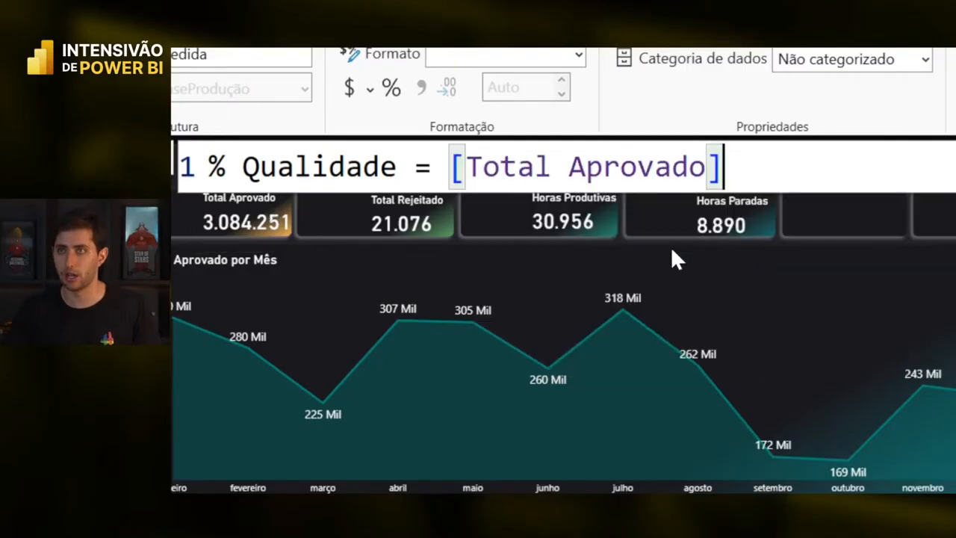
text(/total)
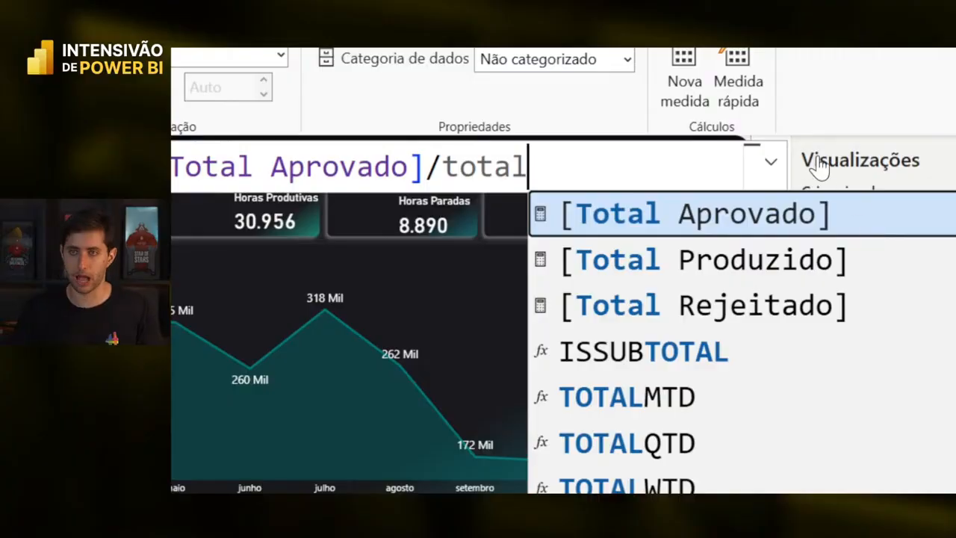
text(pro)
key(BackSpace)
key(BackSpace)
key(BackSpace)
text(pr)
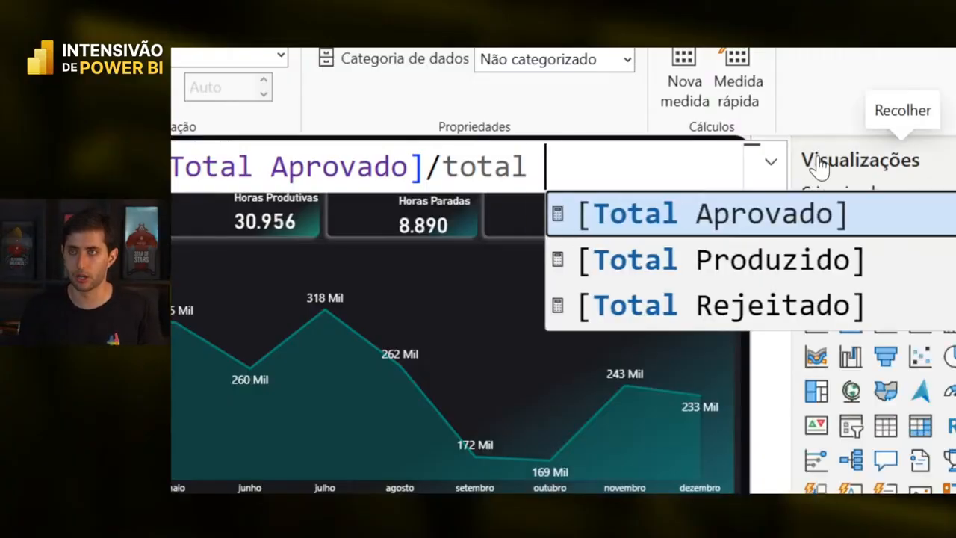
key(Tab)
scroll(506, 178, down, 5)
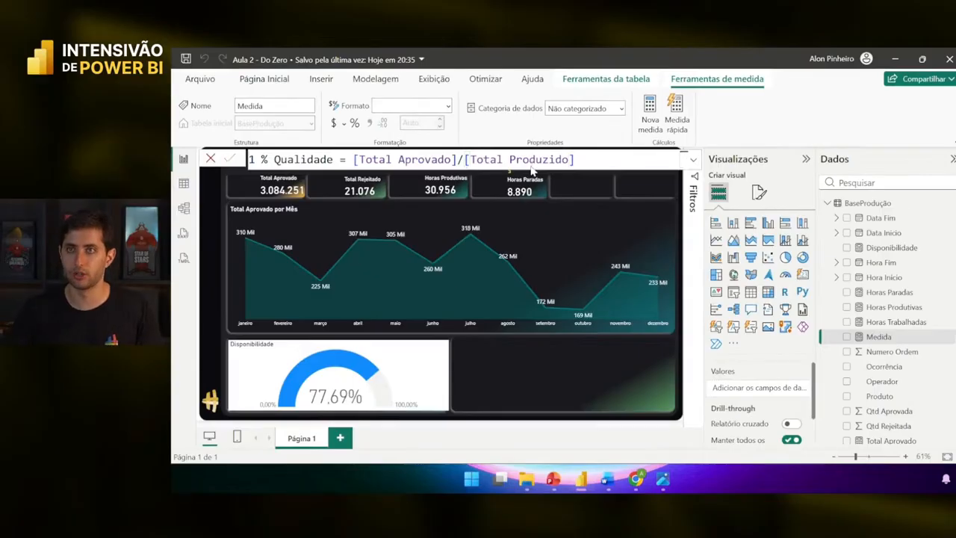
key(Return)
- Insert a gauge beside Disponibilidade and stretch it to the report's right edge
click(509, 370)
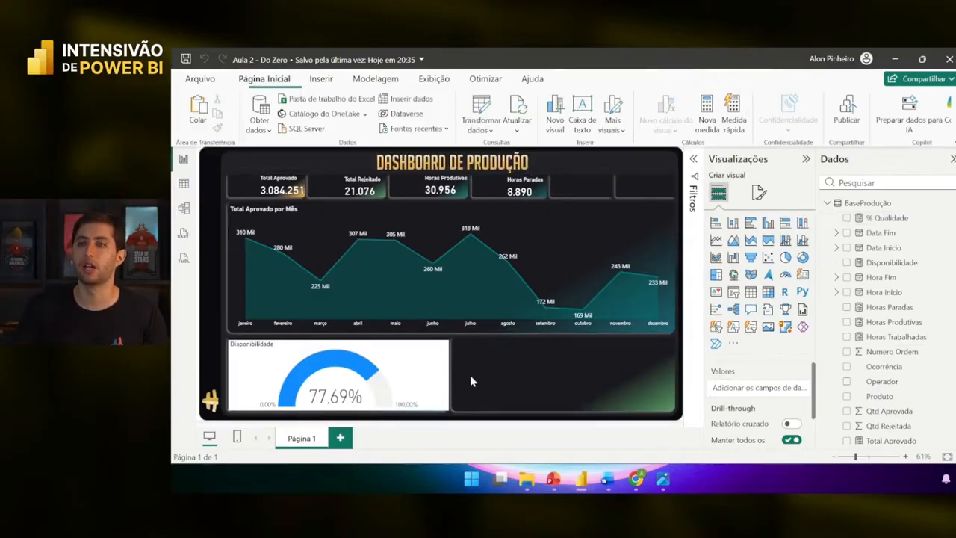
click(784, 274)
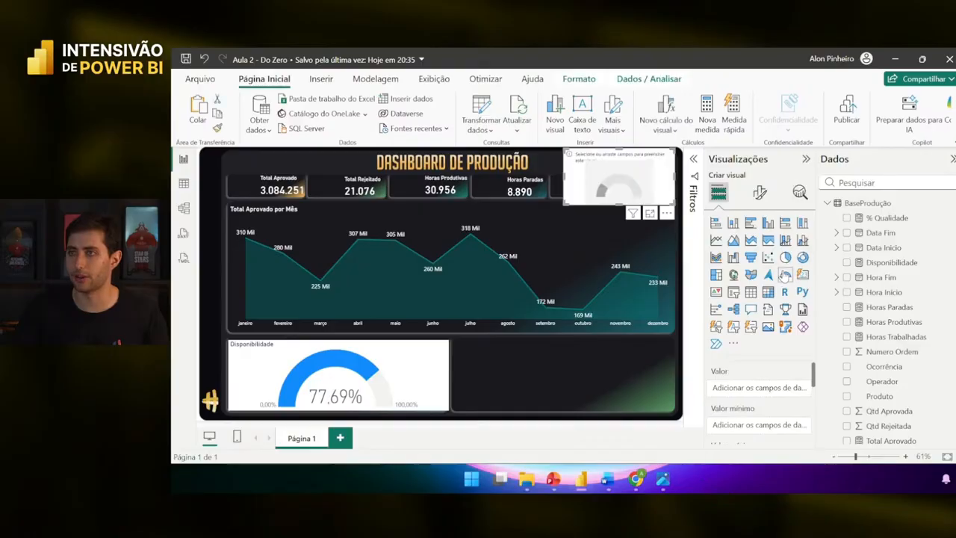
drag(625, 195, 528, 364)
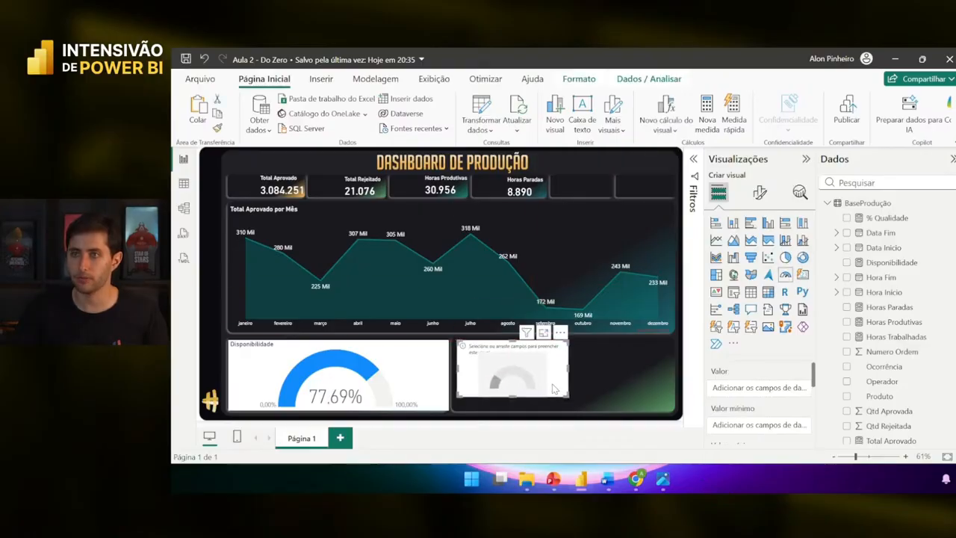
drag(564, 406, 676, 410)
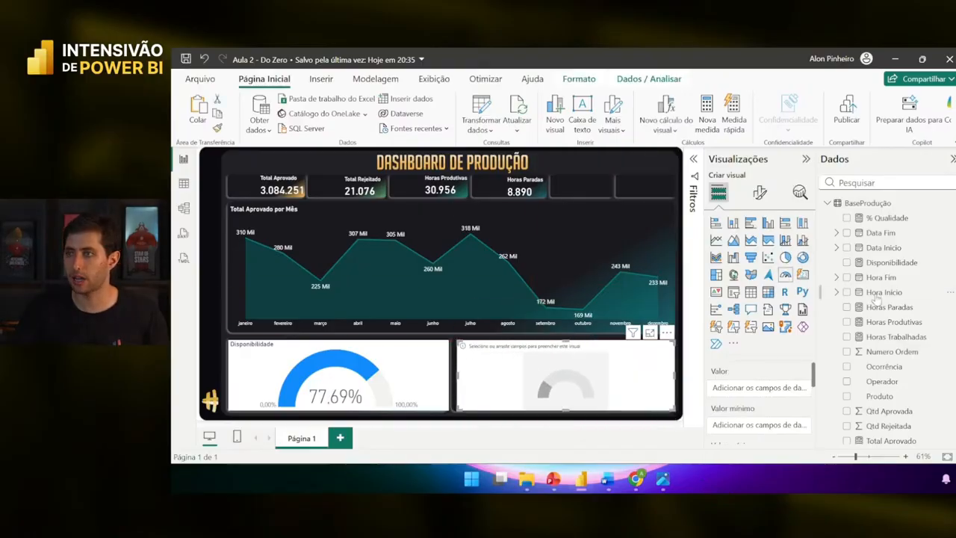
drag(907, 218, 777, 388)
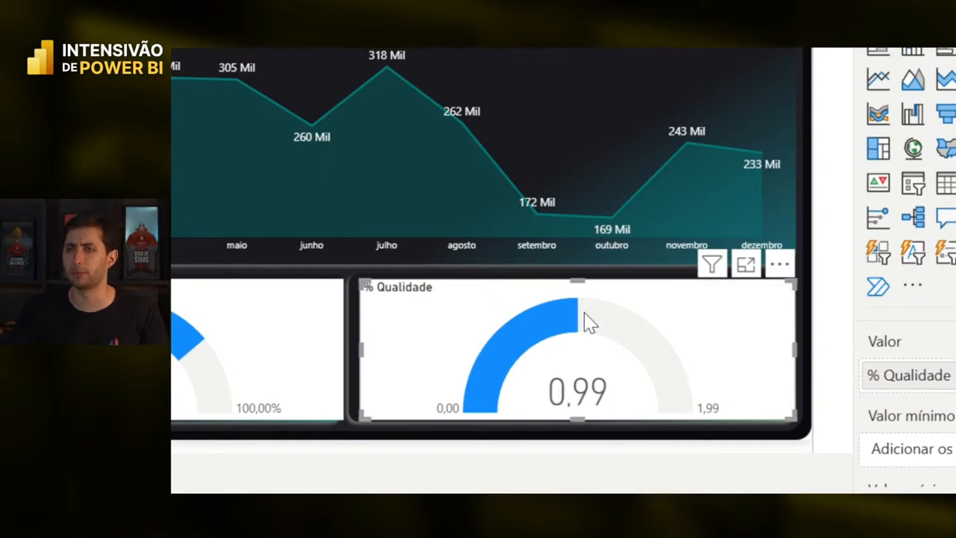
mouse_move(582, 332)
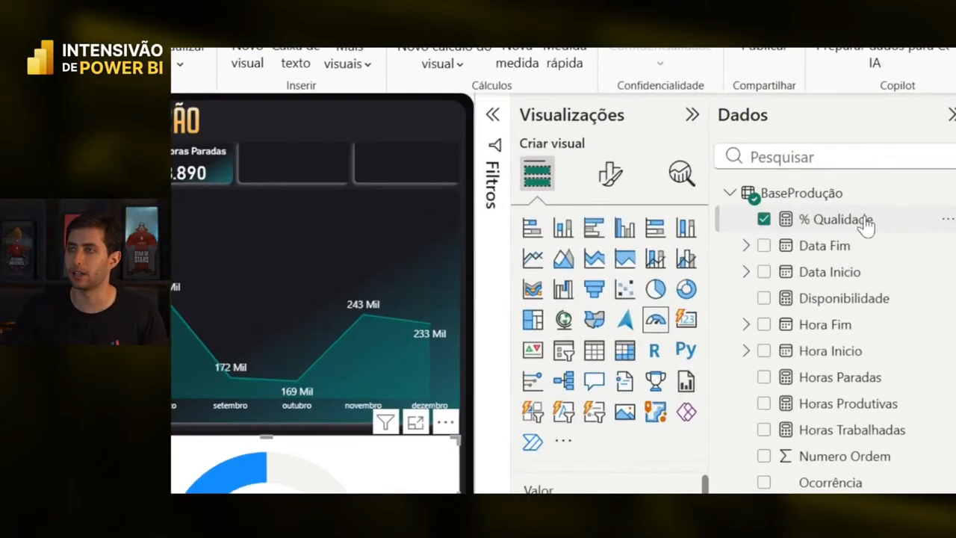
- Format % Qualidade as a percentage so its gauge reads 99.32%
click(859, 220)
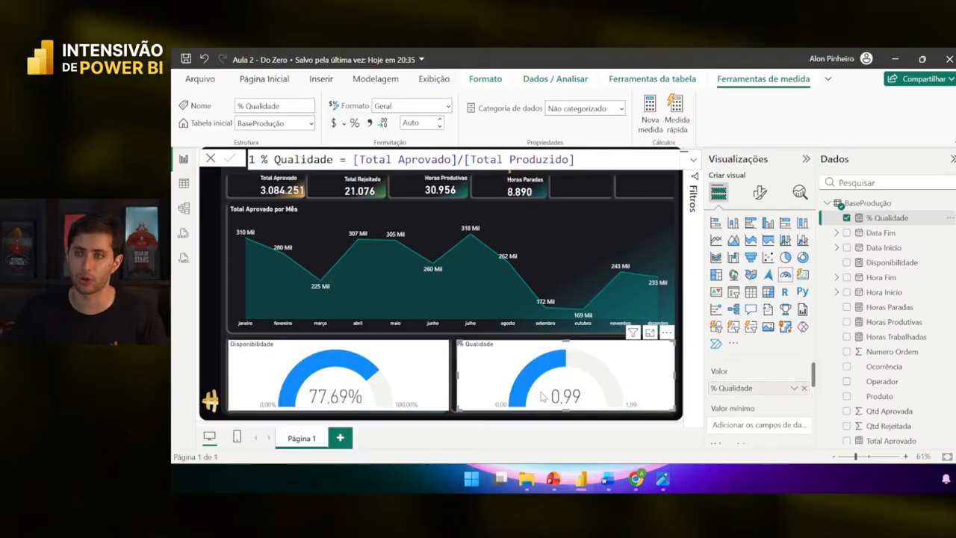
mouse_move(585, 363)
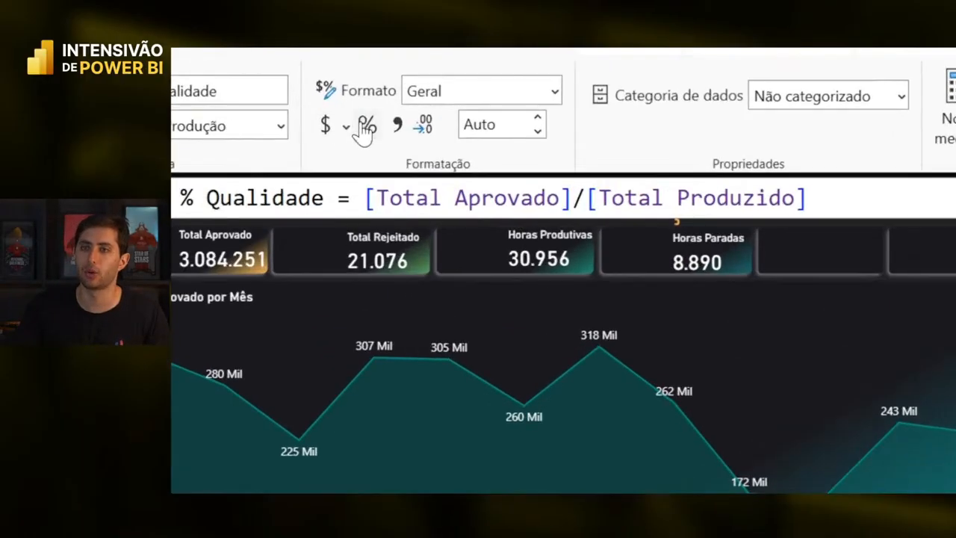
click(365, 127)
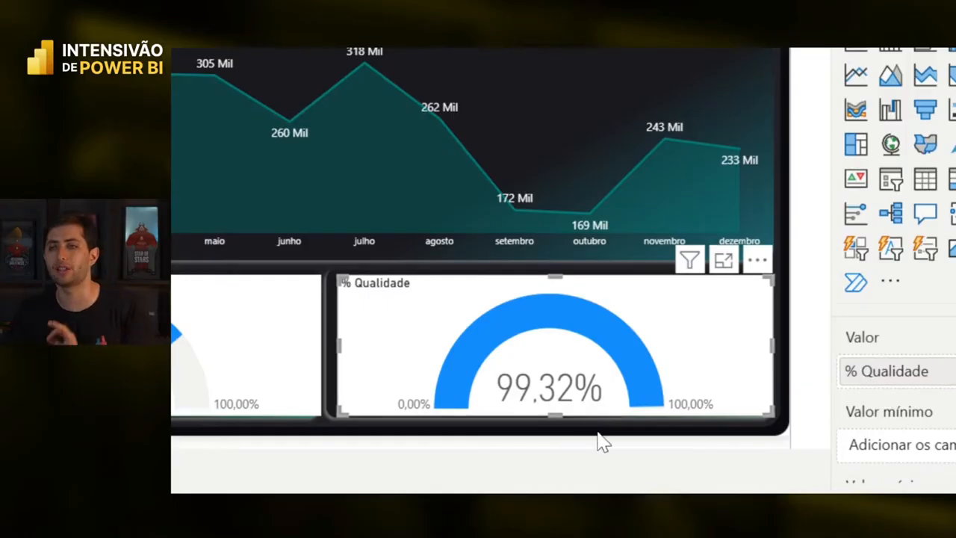
click(598, 441)
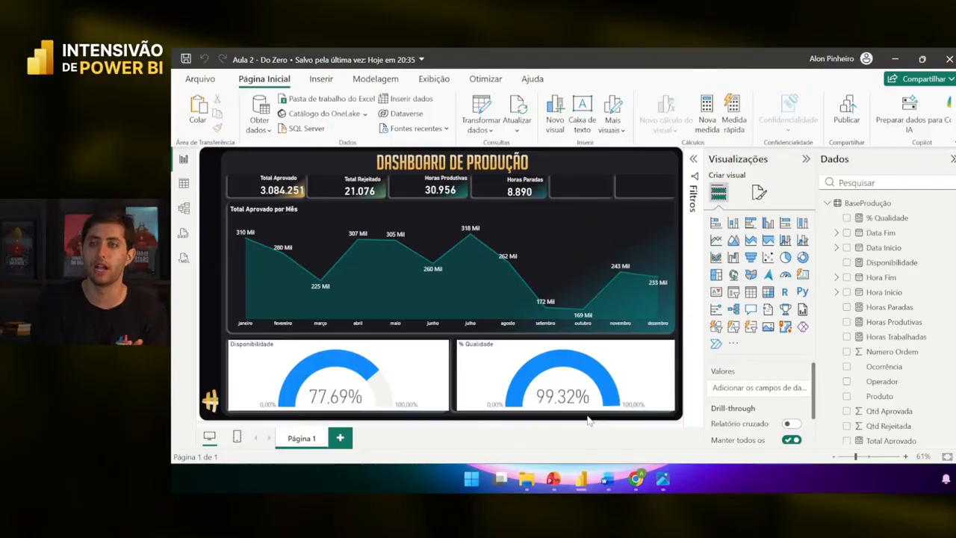
click(584, 392)
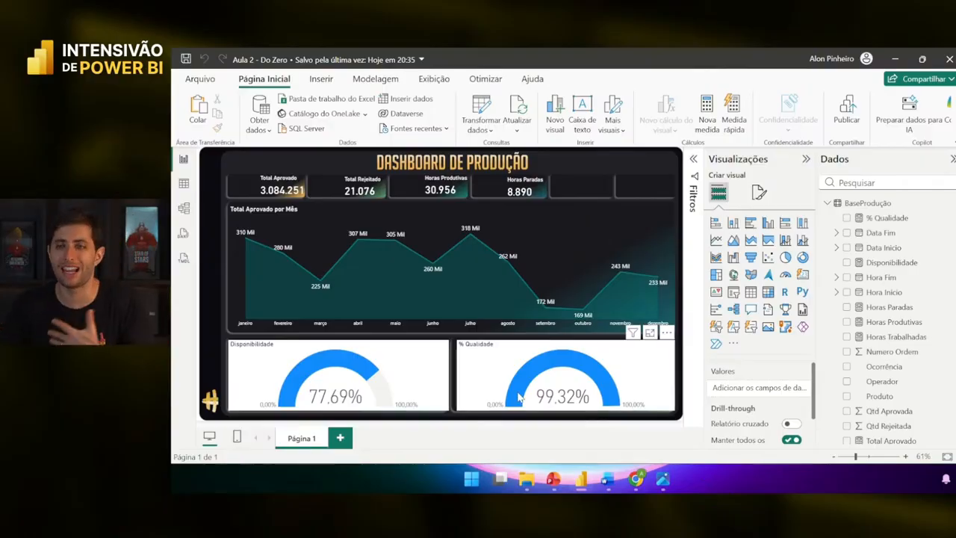
click(455, 366)
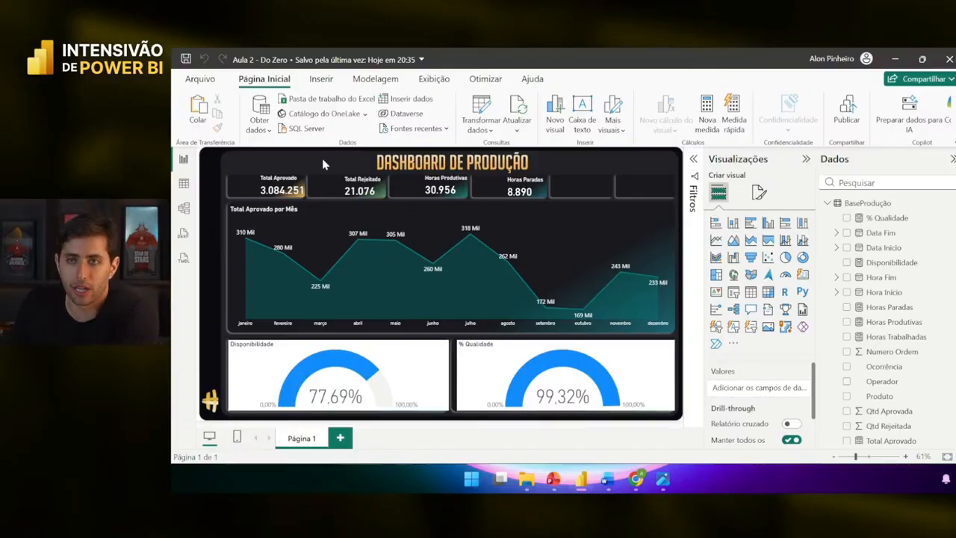
click(265, 353)
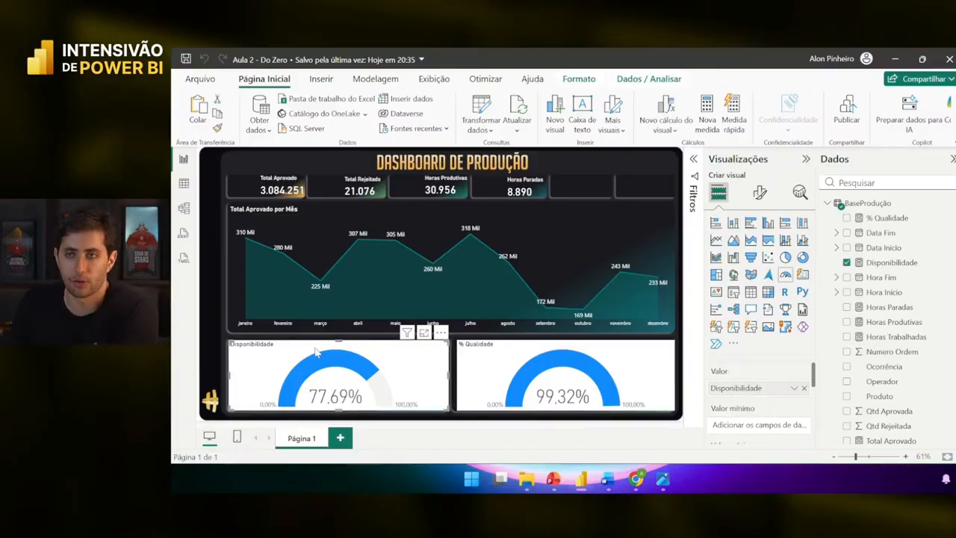
click(461, 369)
click(252, 365)
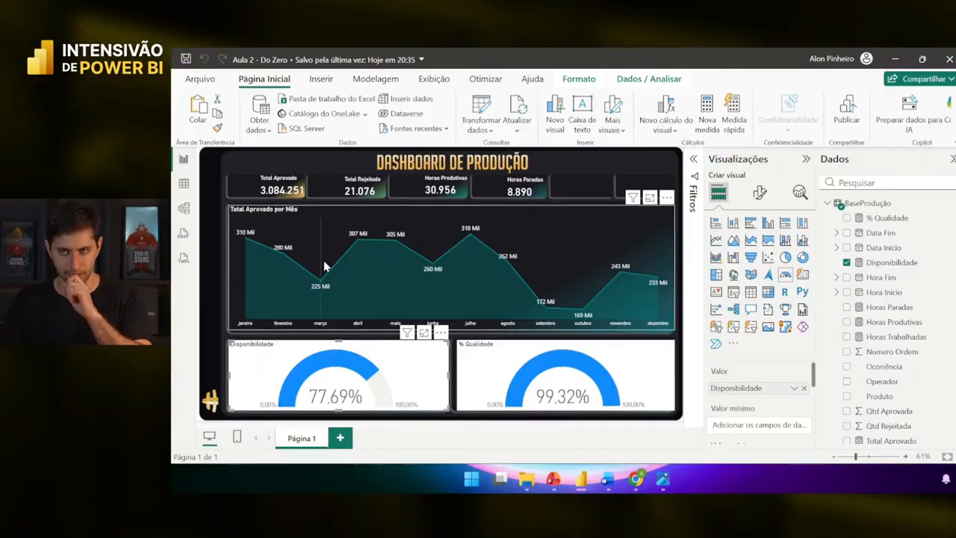
- Remove the Disponibilidade gauge's white background
click(758, 194)
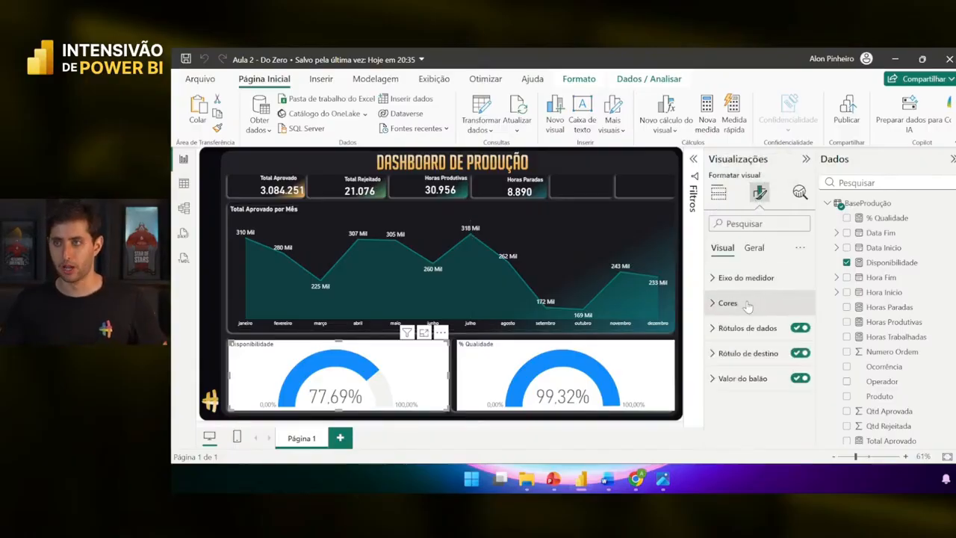
click(754, 248)
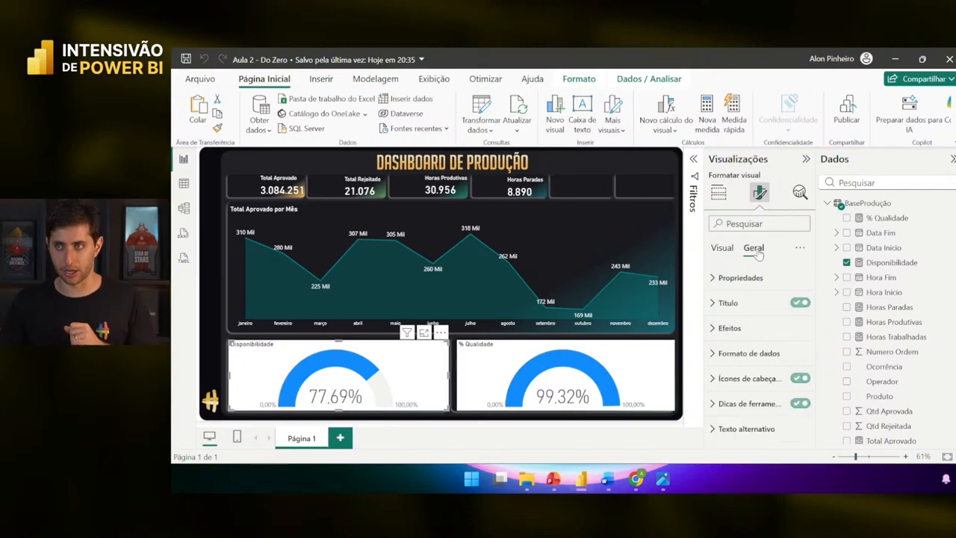
click(751, 328)
click(792, 358)
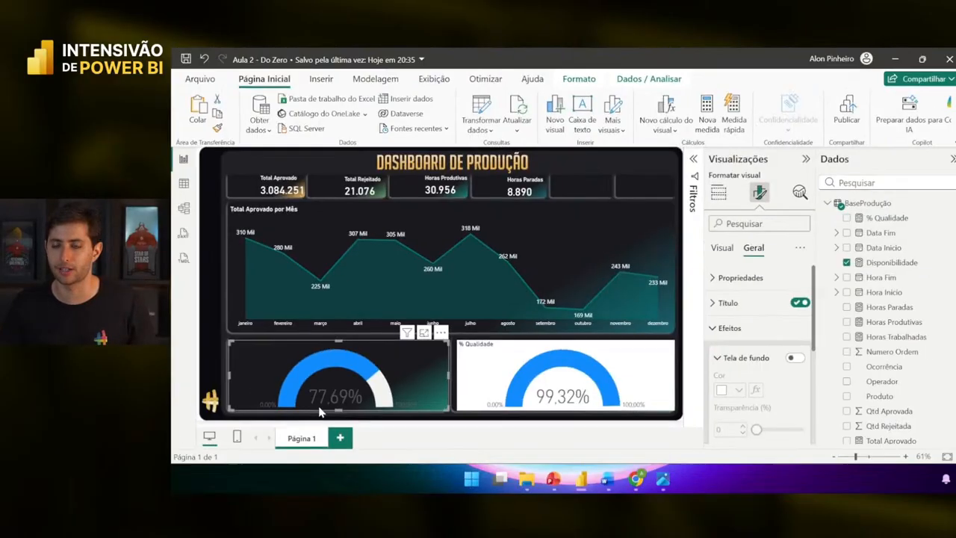
- Make the gauge's min and max data labels white
click(721, 247)
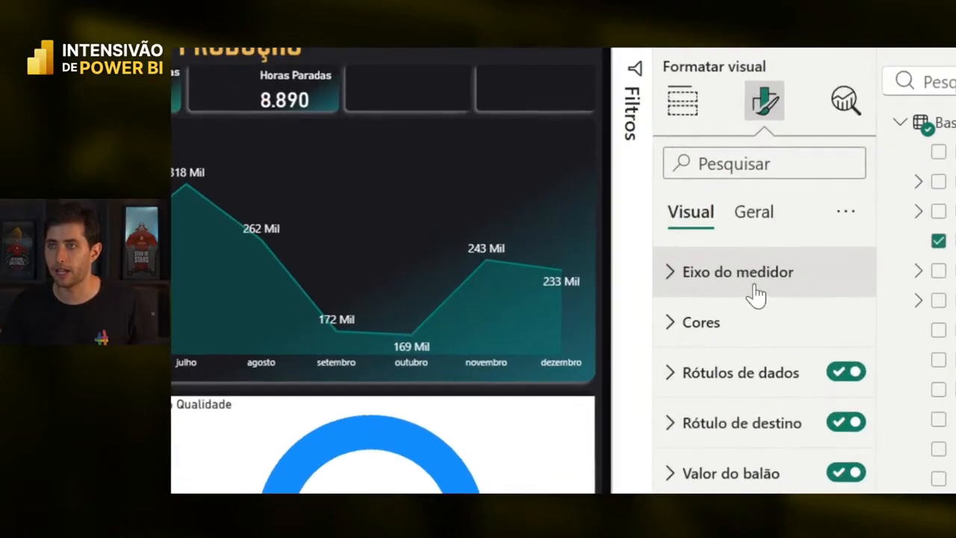
click(751, 288)
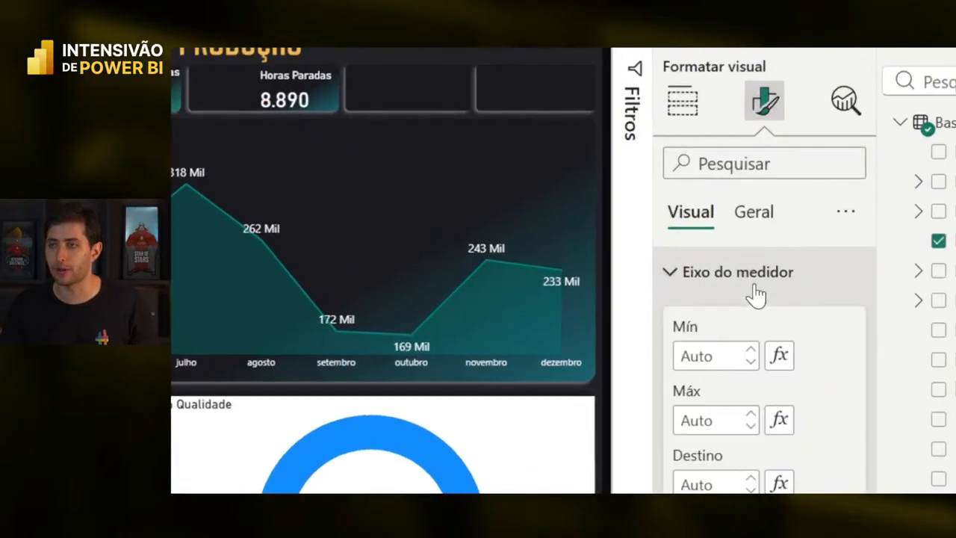
scroll(778, 336, down, 3)
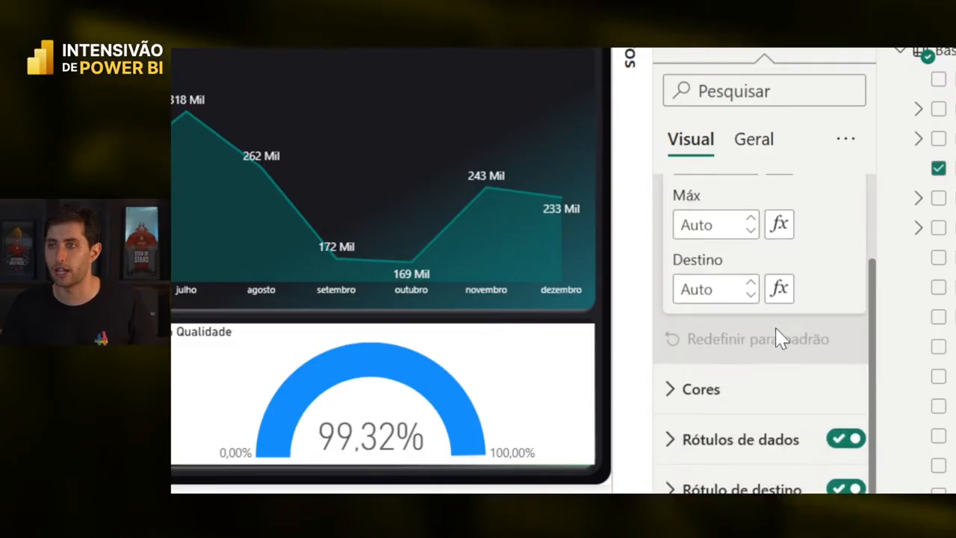
scroll(776, 318, up, 3)
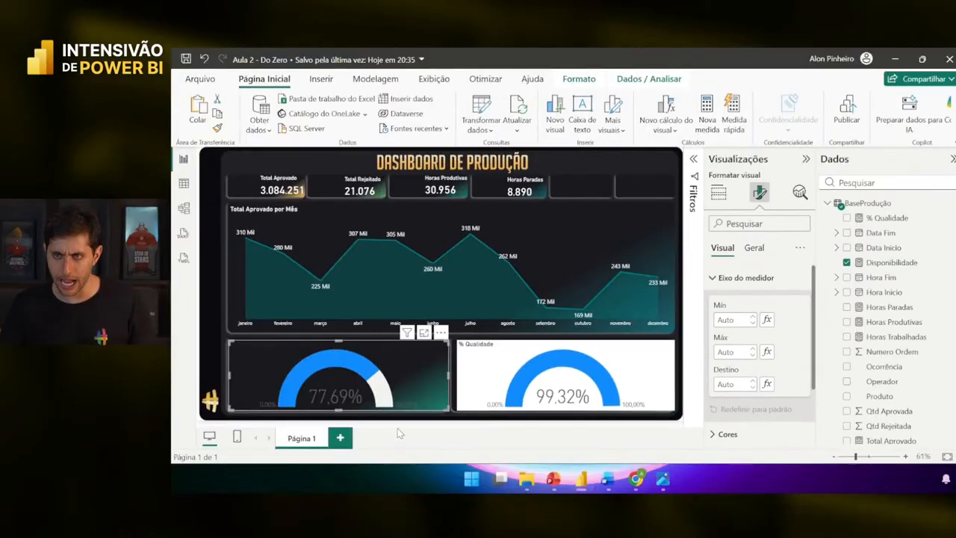
click(281, 407)
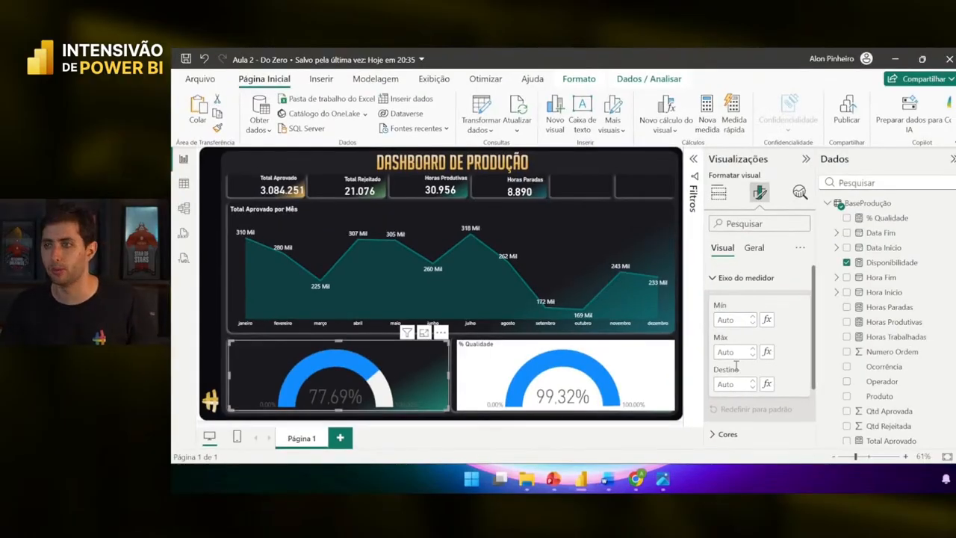
click(755, 279)
click(758, 304)
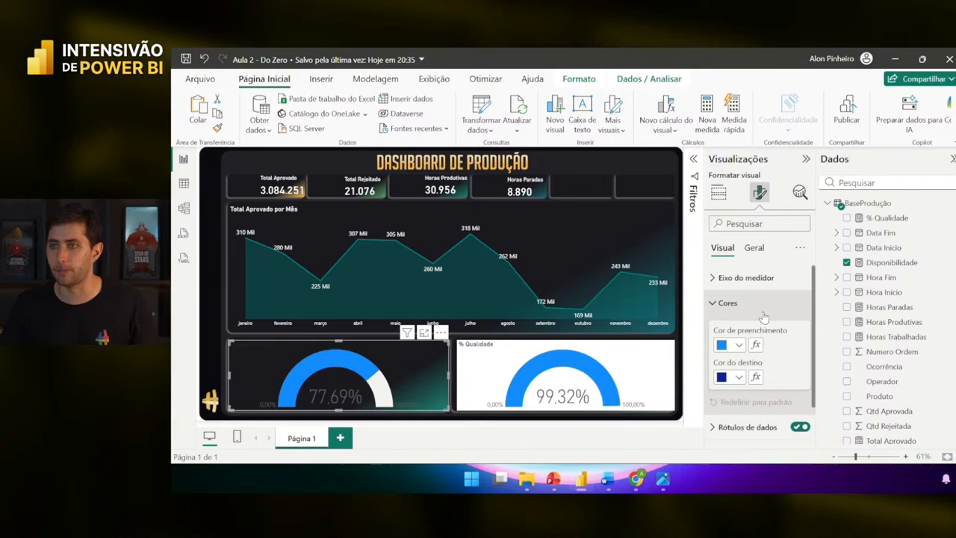
scroll(766, 318, down, 1)
click(760, 379)
scroll(762, 387, down, 1)
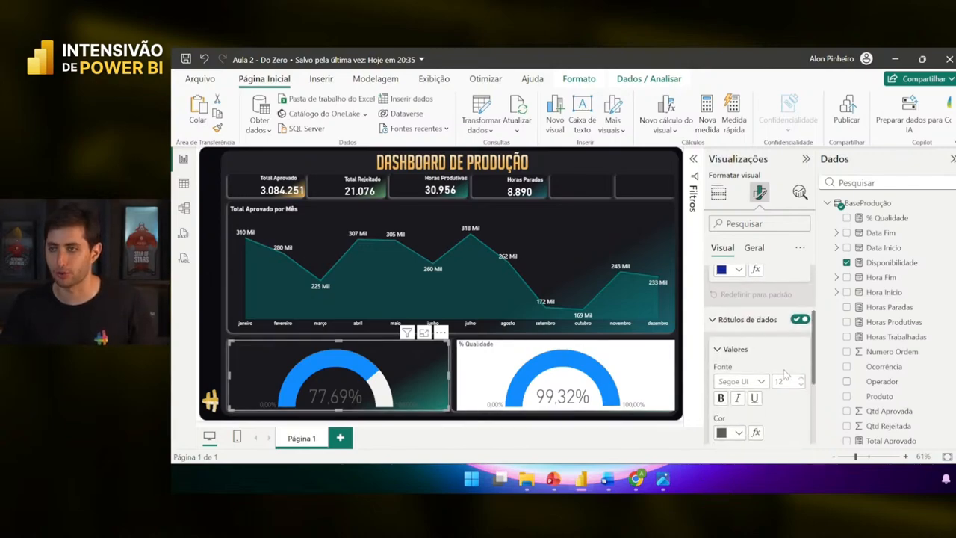
scroll(776, 373, down, 2)
click(736, 371)
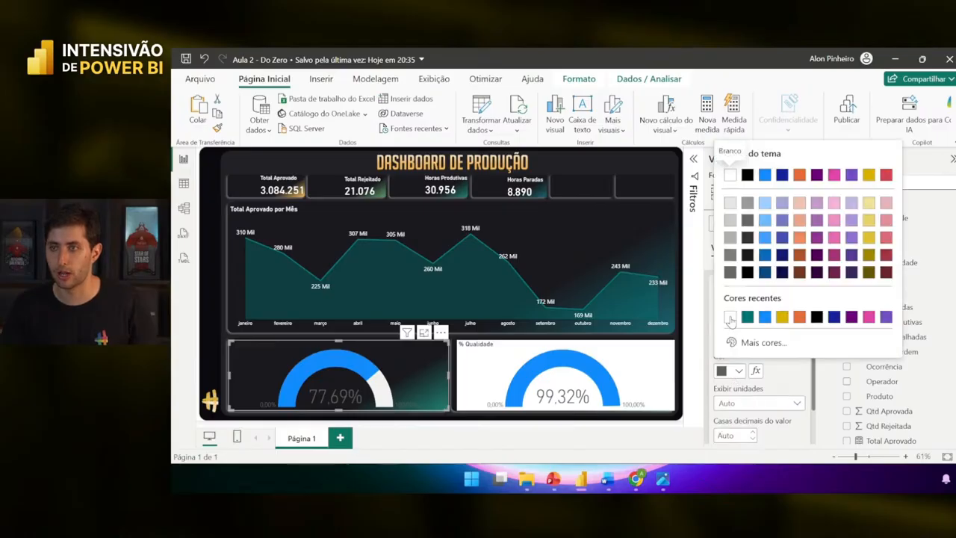
click(730, 317)
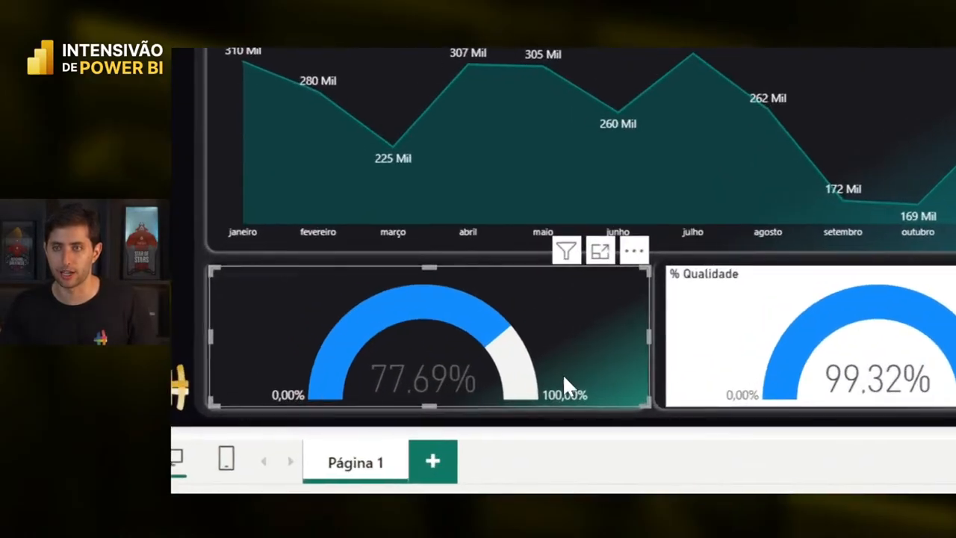
scroll(752, 284, up, 2)
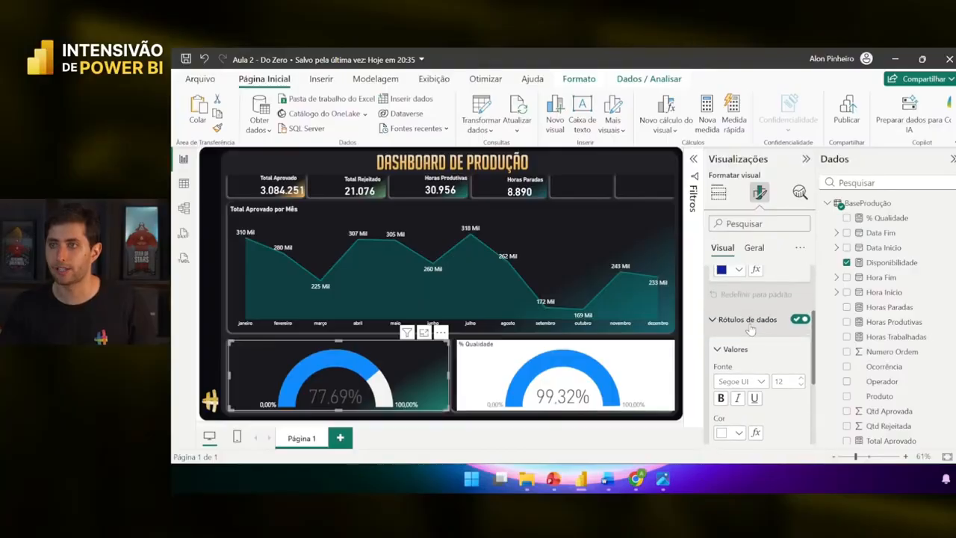
click(746, 316)
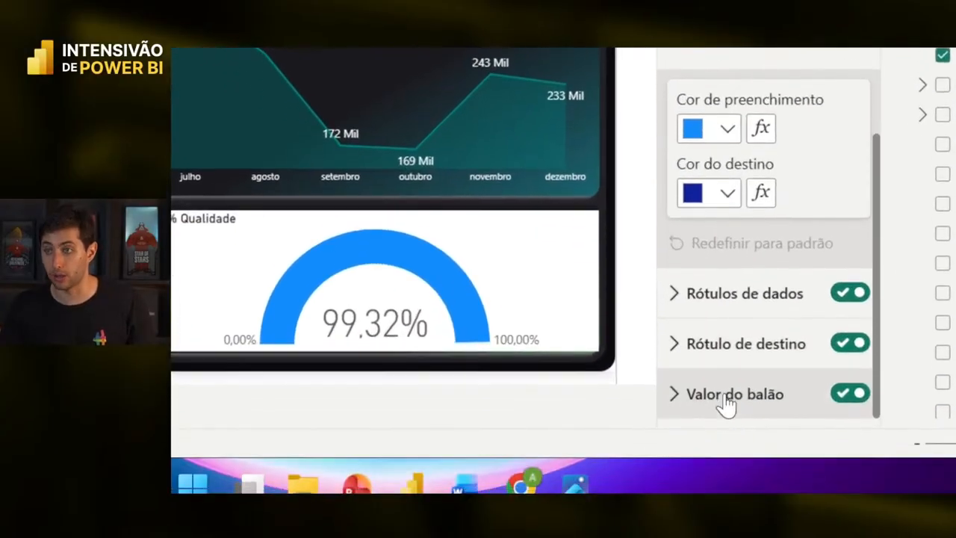
- Set the 77.69% callout value colour to white
click(739, 435)
scroll(732, 388, down, 5)
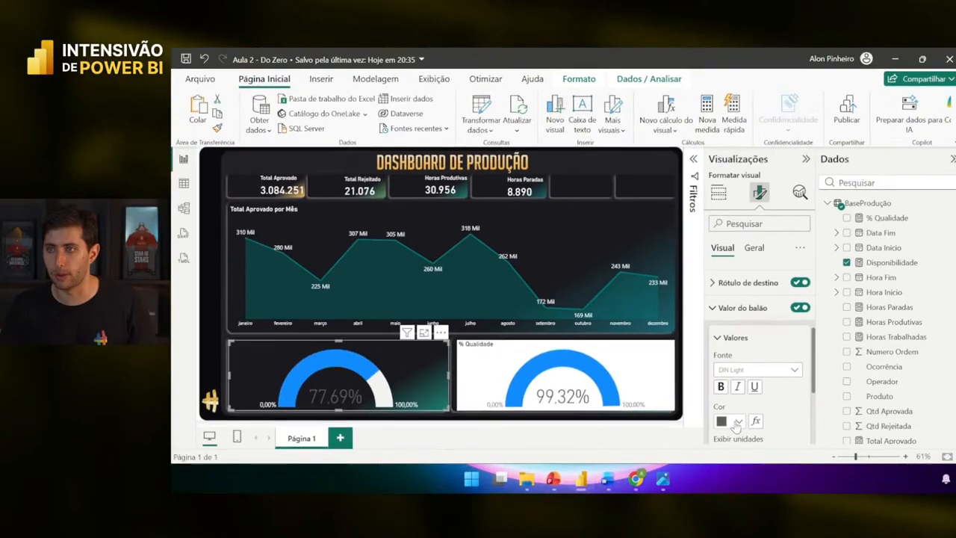
click(350, 397)
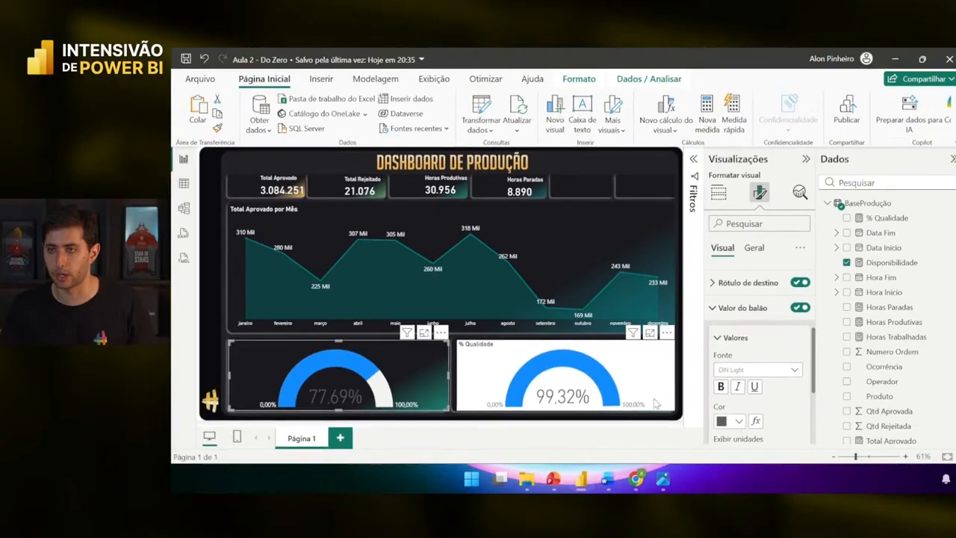
click(728, 420)
click(728, 367)
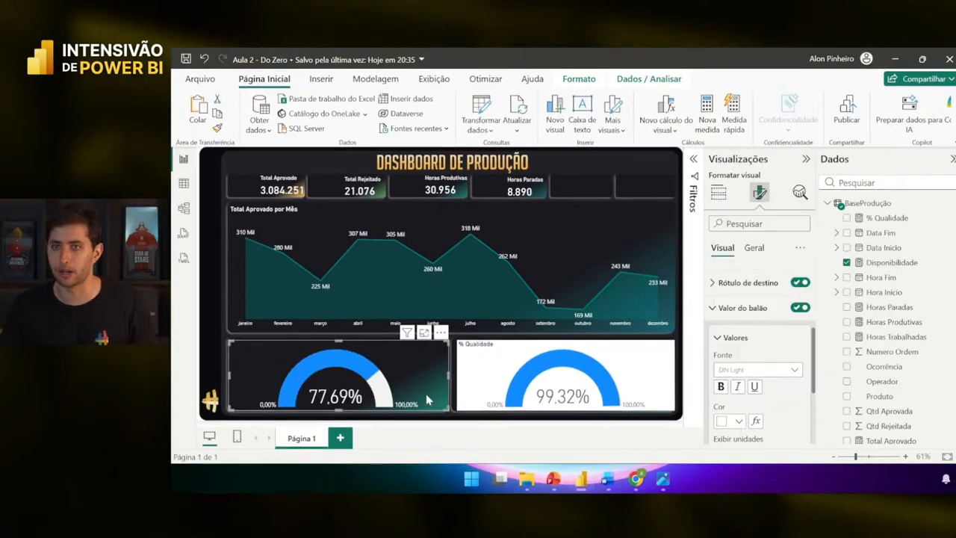
scroll(759, 299, up, 3)
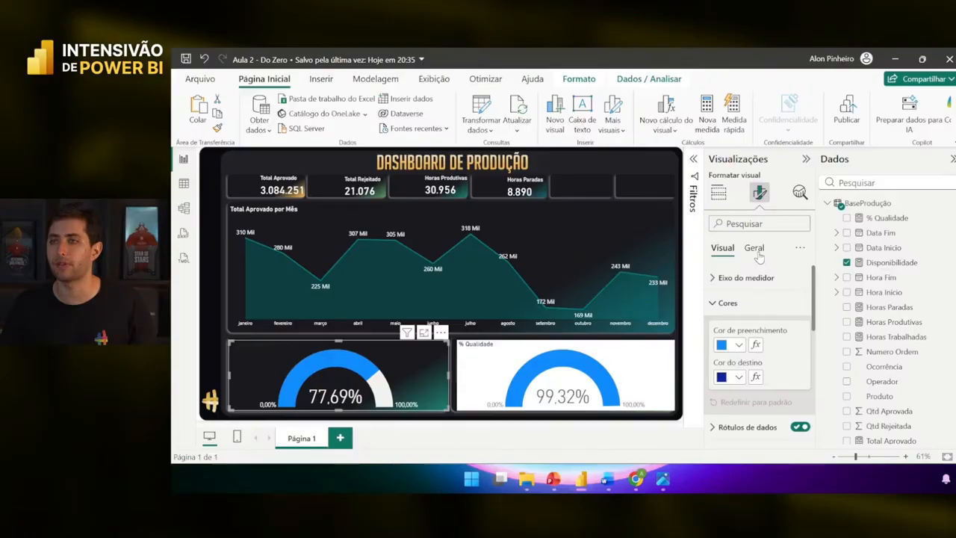
- Make the Disponibilidade title text white
click(753, 247)
click(732, 302)
scroll(744, 322, down, 5)
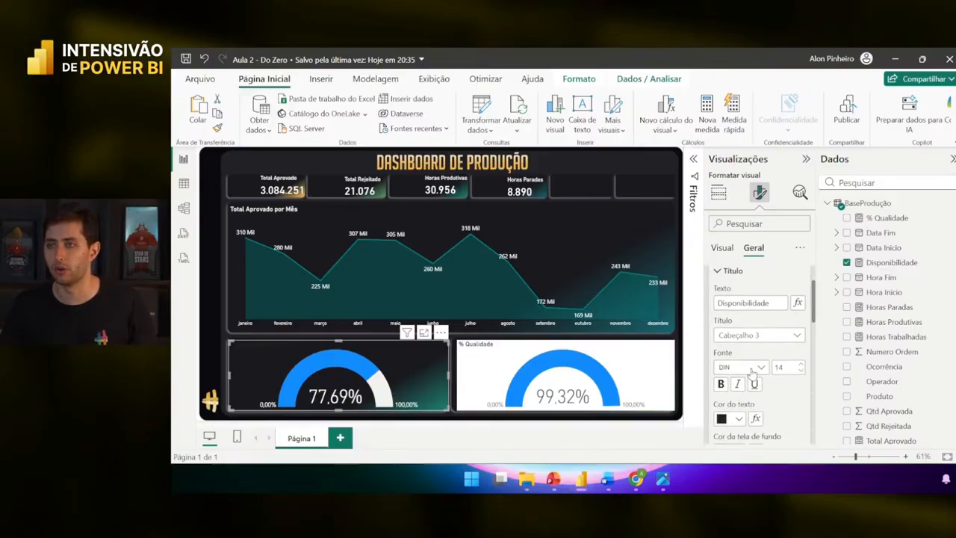
click(729, 356)
click(734, 302)
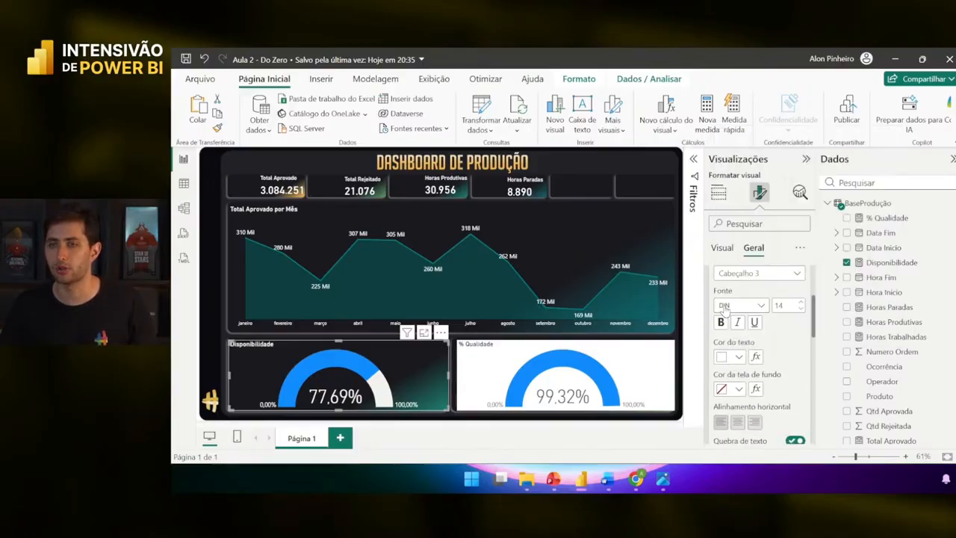
click(355, 341)
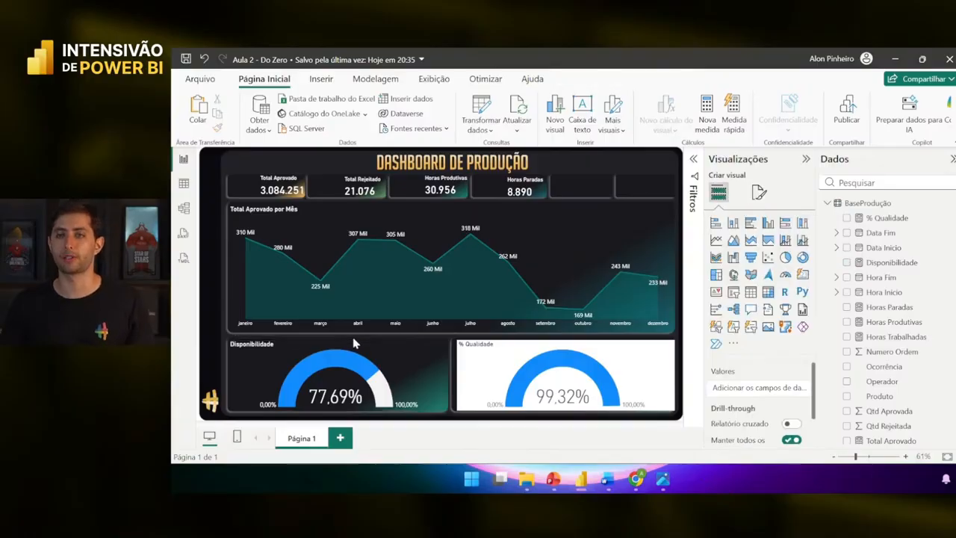
- Copy the Disponibilidade gauge's formatting onto the % Qualidade gauge with Format Painter
click(399, 352)
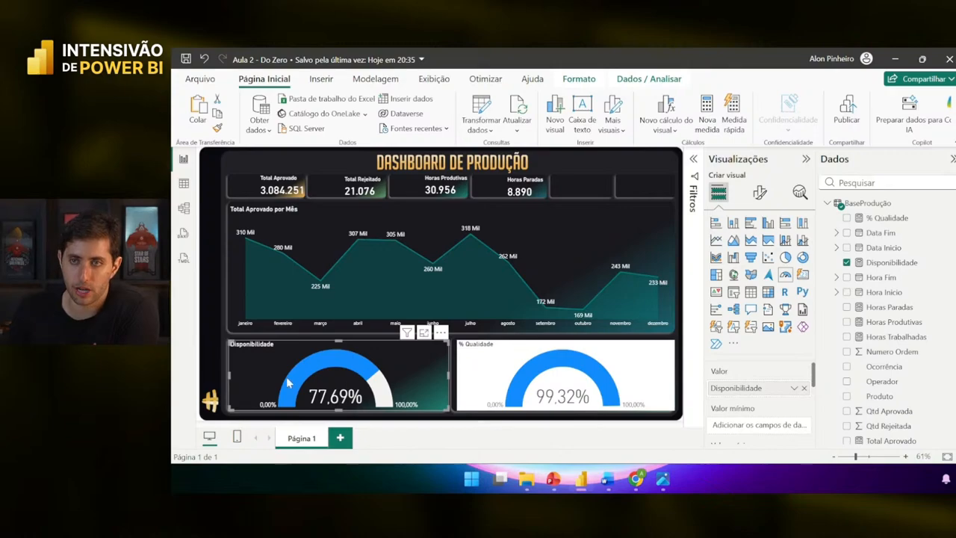
click(568, 366)
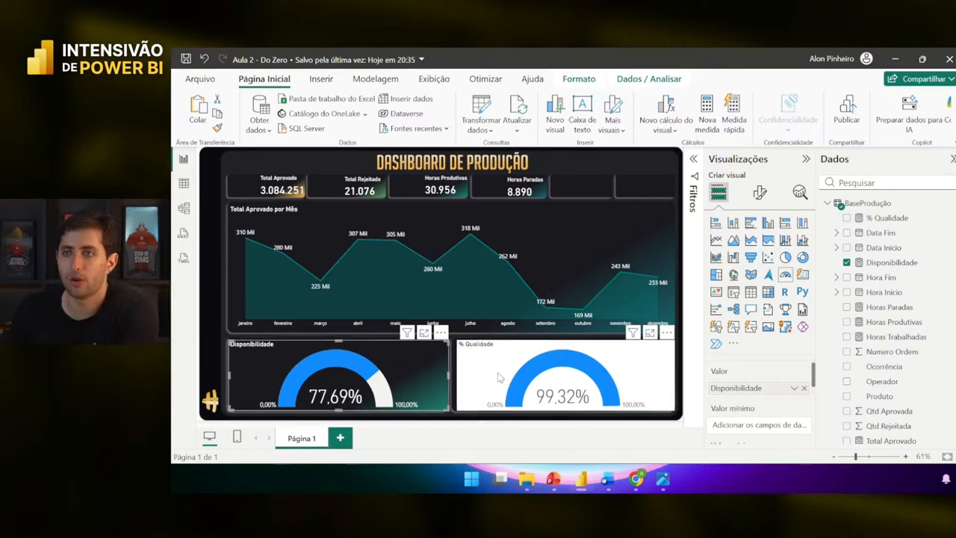
click(412, 367)
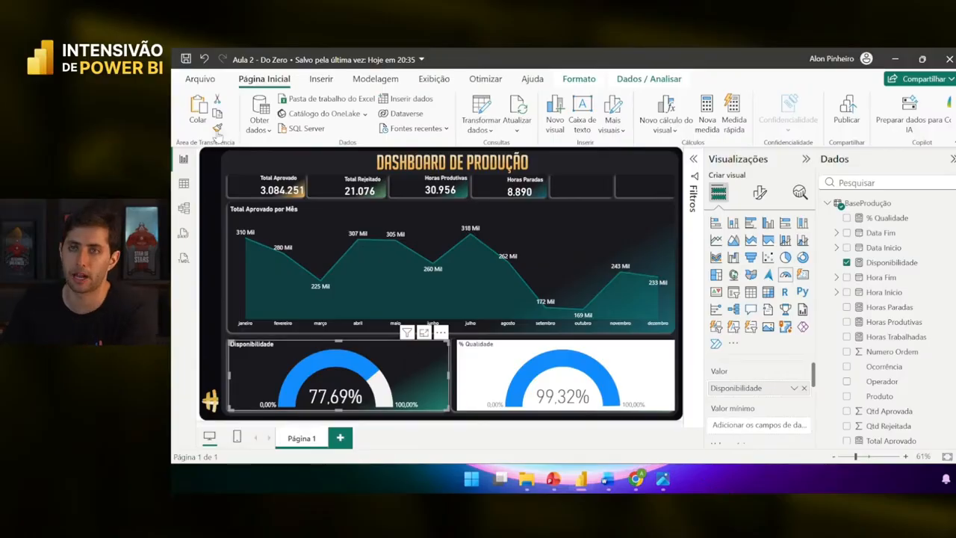
click(217, 128)
click(476, 361)
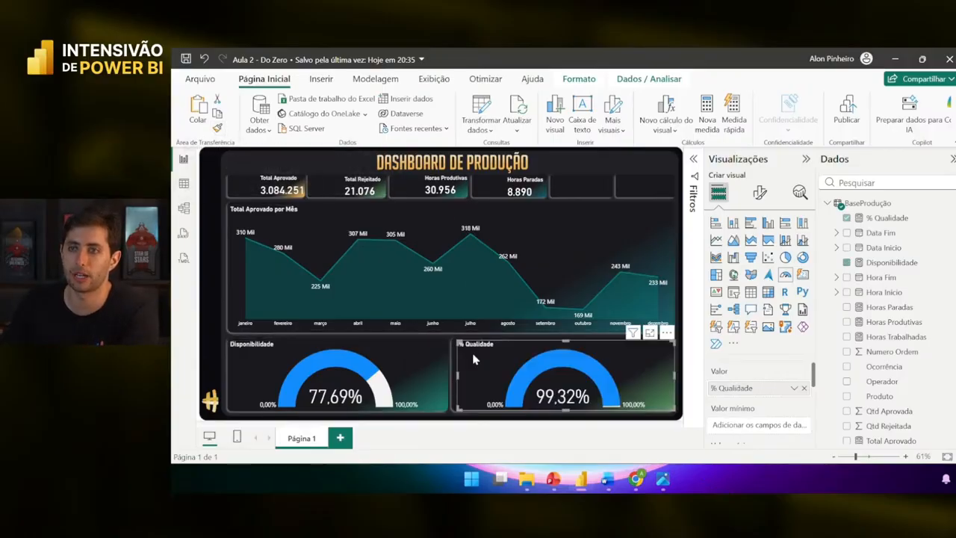
click(453, 367)
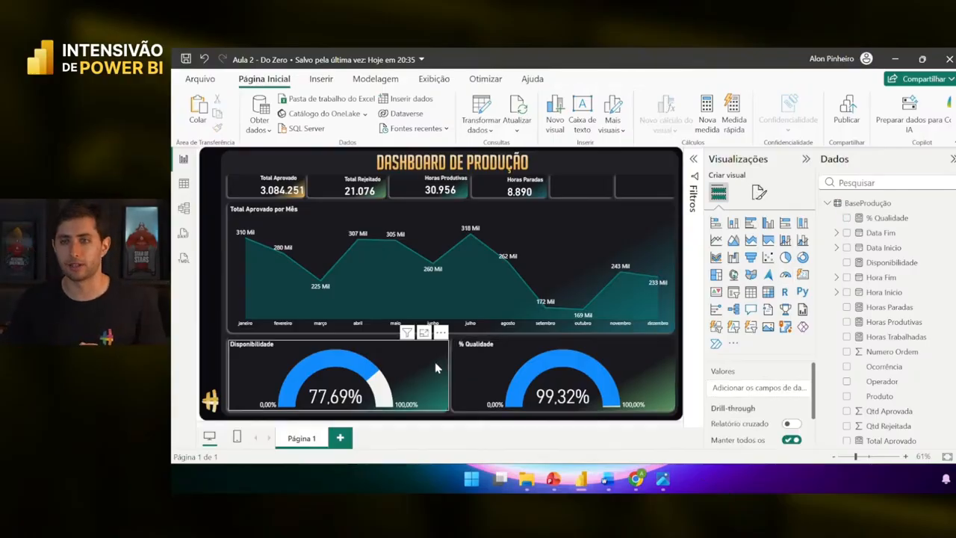
- Compare the Disponibilidade gauge with the Total Aprovado por Mês area chart
click(436, 367)
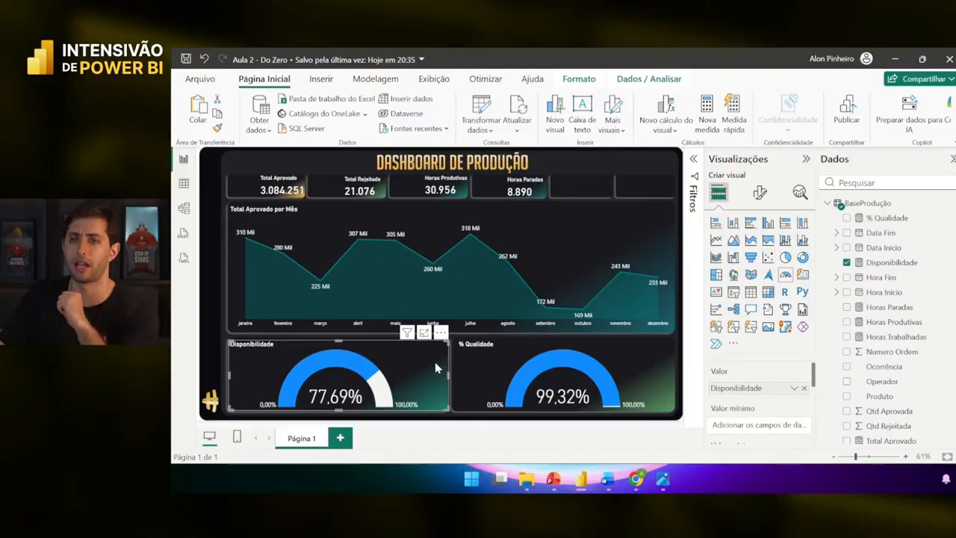
click(508, 217)
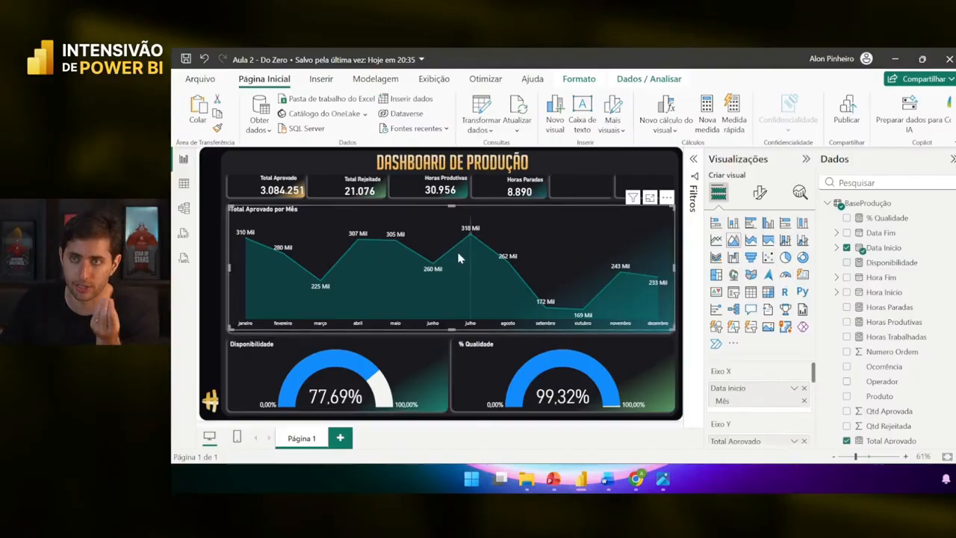
click(437, 380)
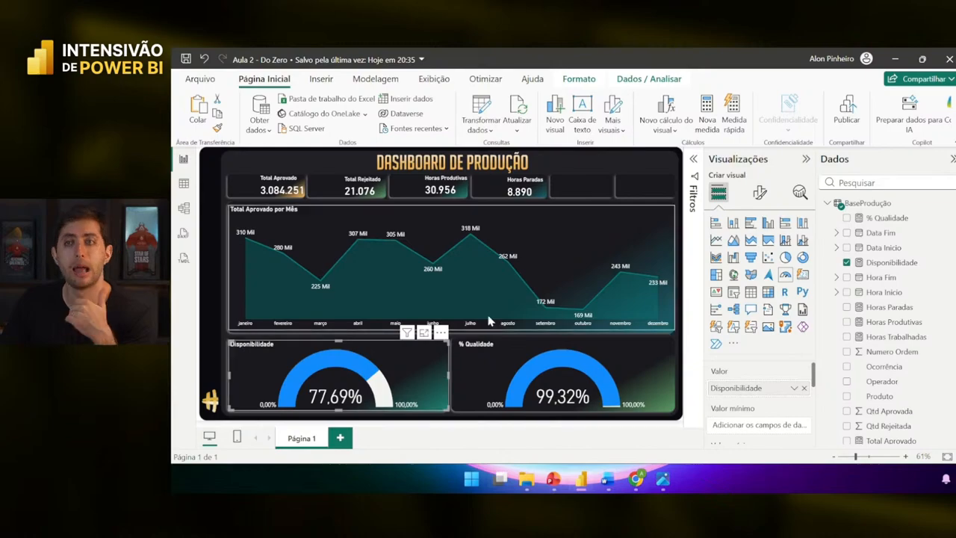
click(552, 244)
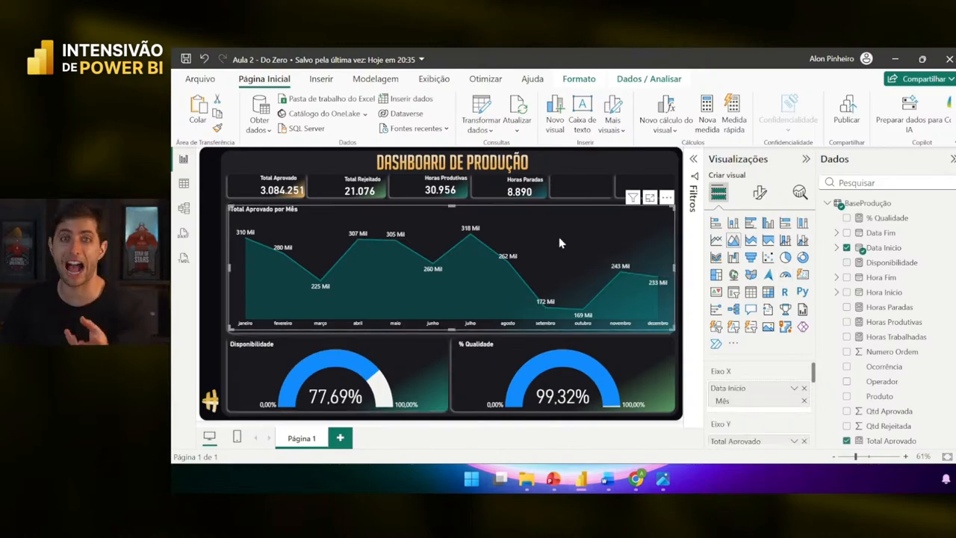
mouse_move(565, 218)
click(759, 193)
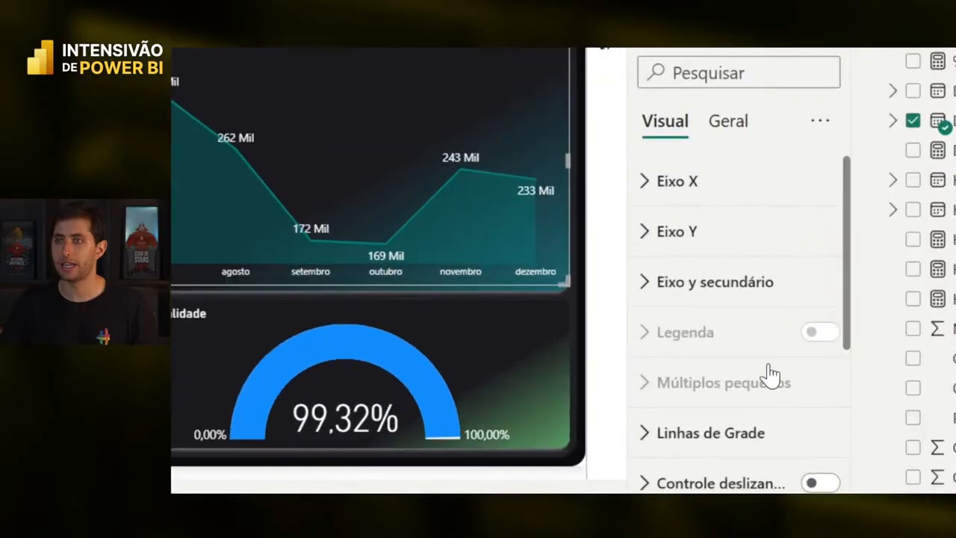
scroll(777, 378, down, 3)
click(711, 293)
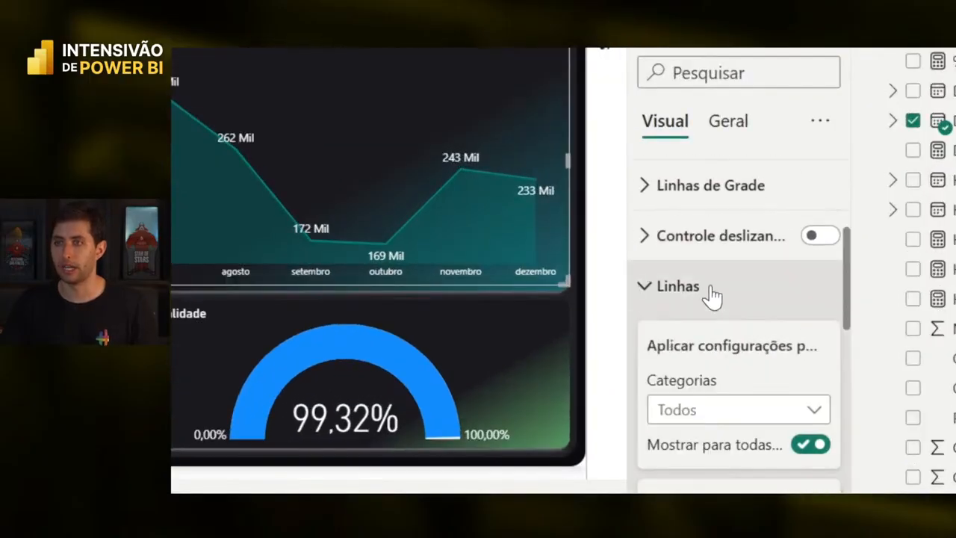
scroll(711, 297, down, 5)
scroll(708, 317, down, 2)
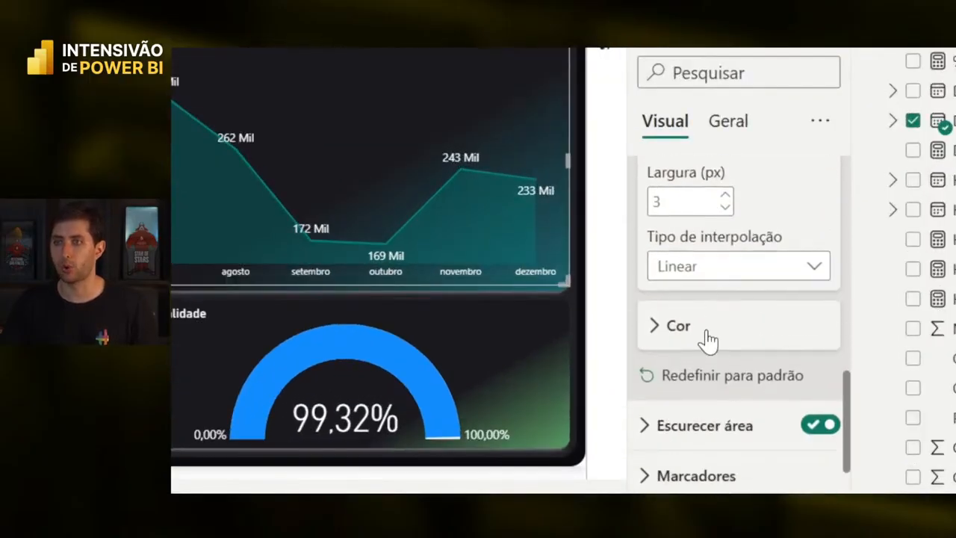
click(704, 336)
scroll(703, 321, down, 2)
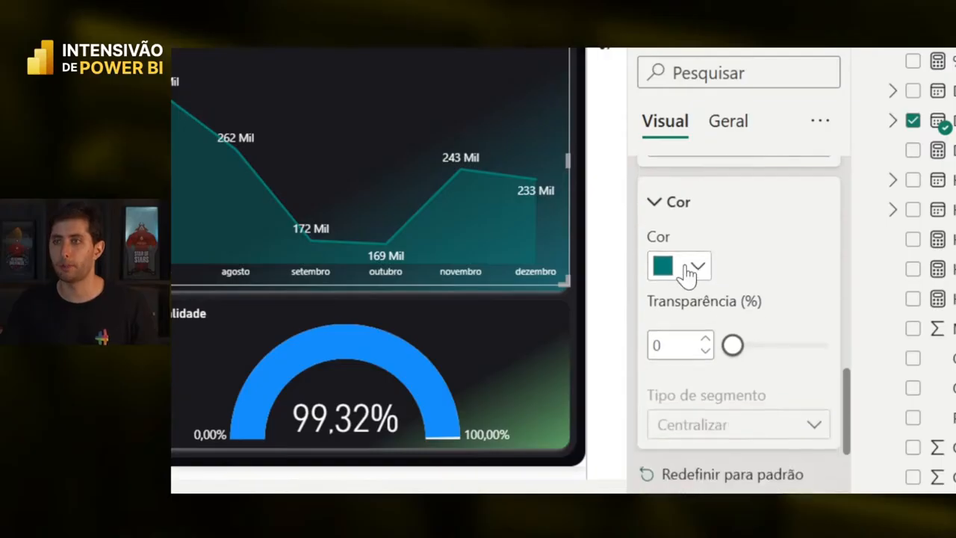
click(688, 273)
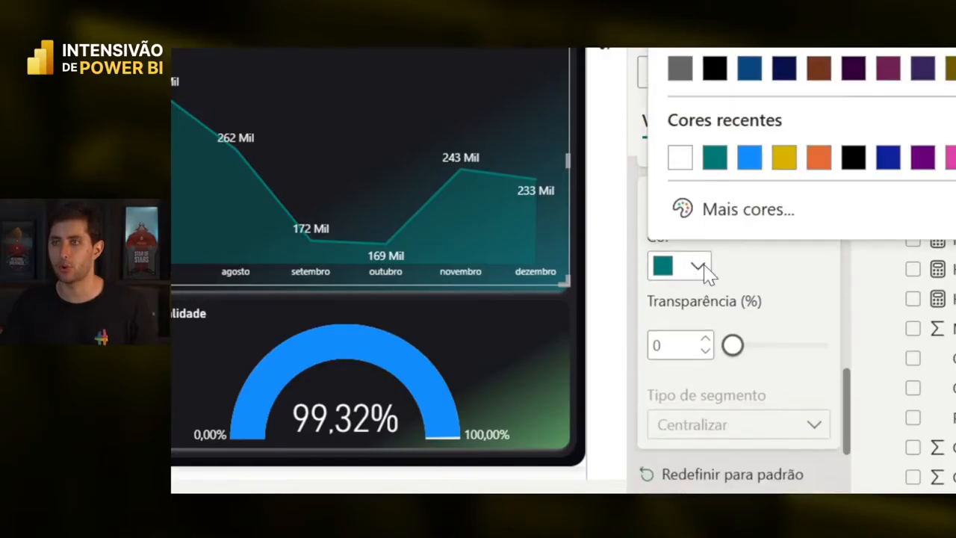
click(757, 212)
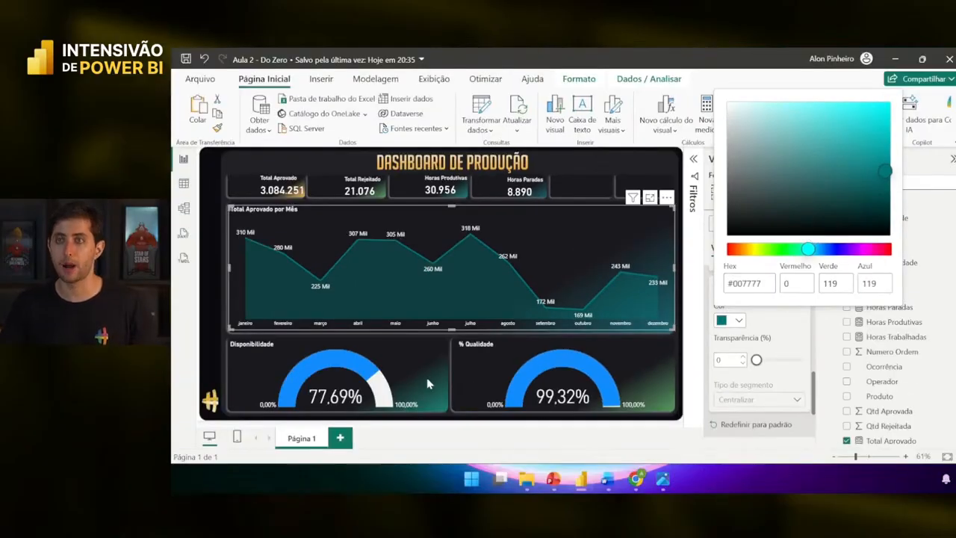
click(420, 381)
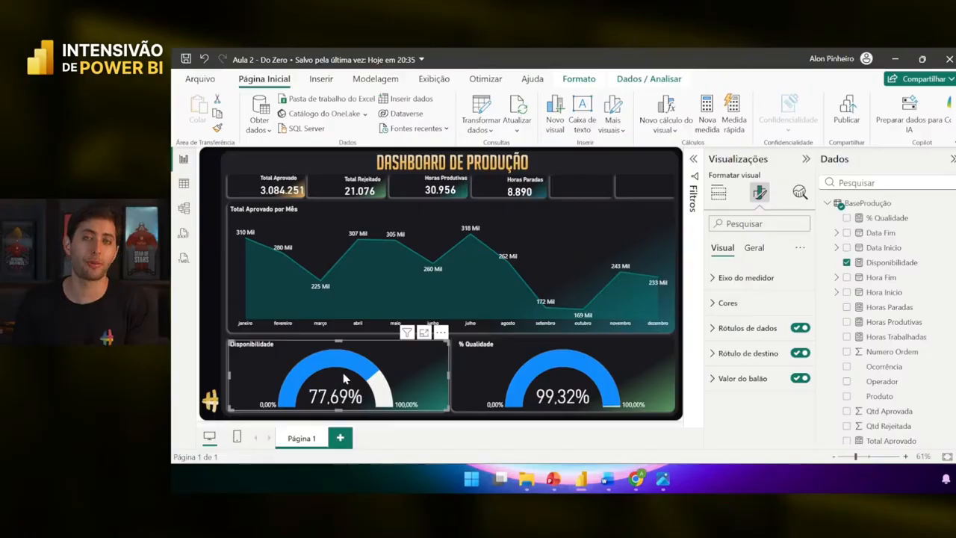
- Fill the Disponibilidade gauge light red
click(730, 302)
scroll(735, 303, down, 1)
click(737, 300)
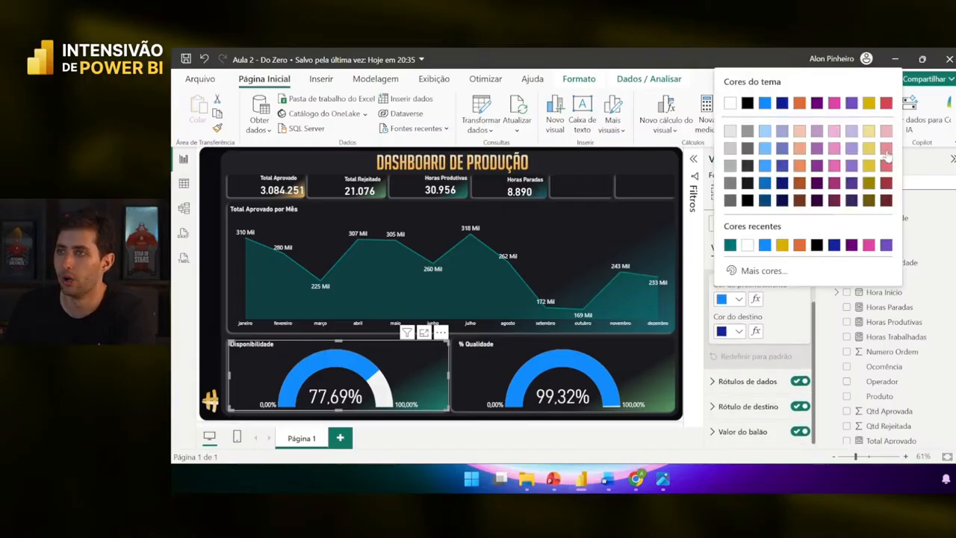
click(885, 132)
- Fill the % Qualidade gauge light peach instead of blue
click(656, 349)
click(737, 298)
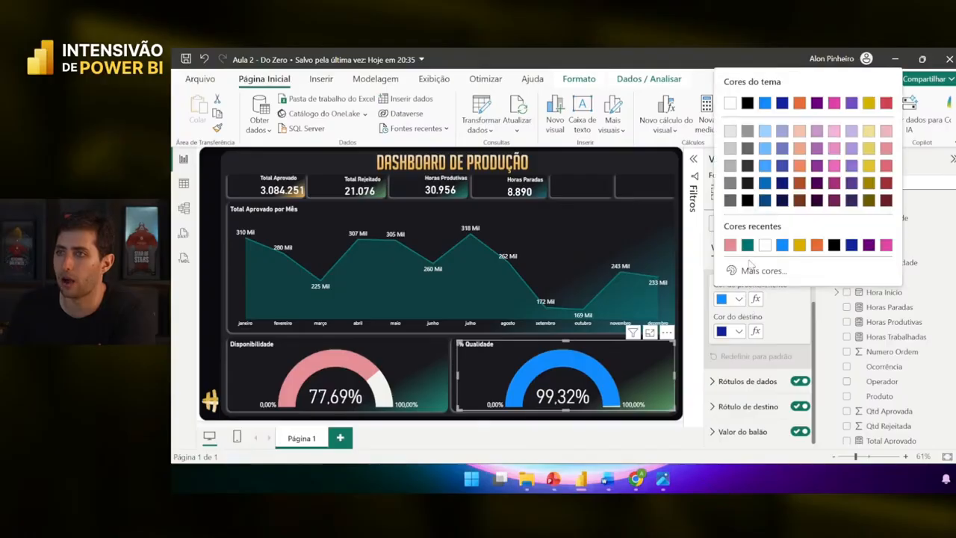
click(799, 147)
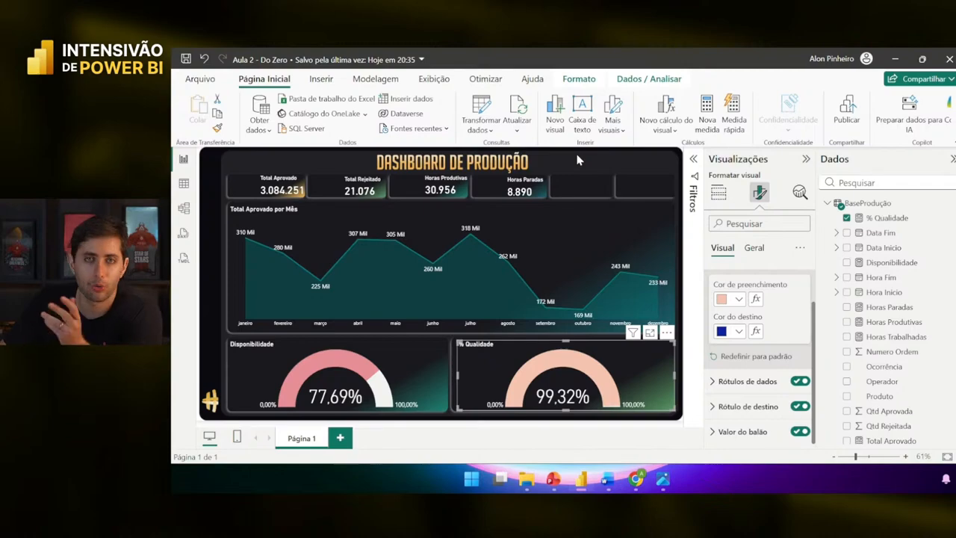
click(404, 362)
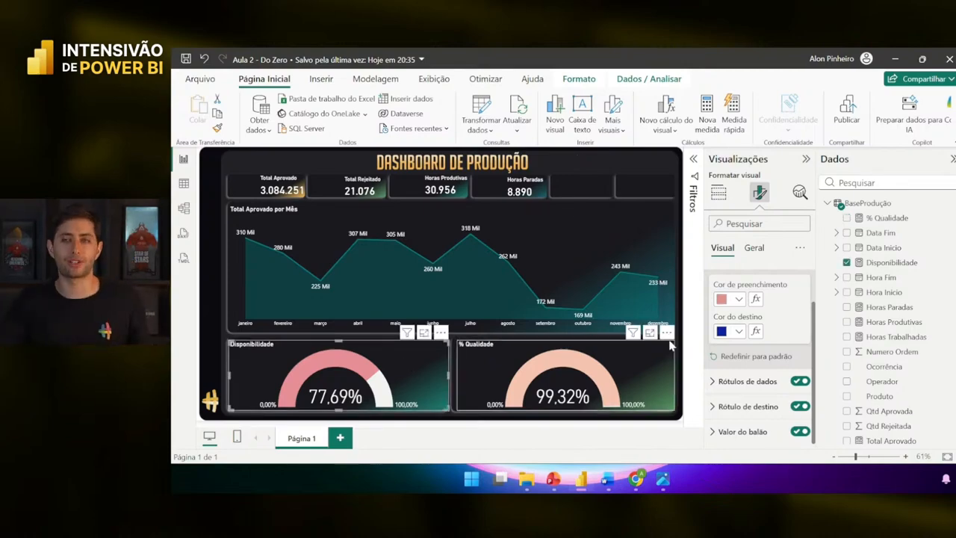
- In Chrome's mycolor.space page, select the #845EC2 hex code in the colour field
click(636, 478)
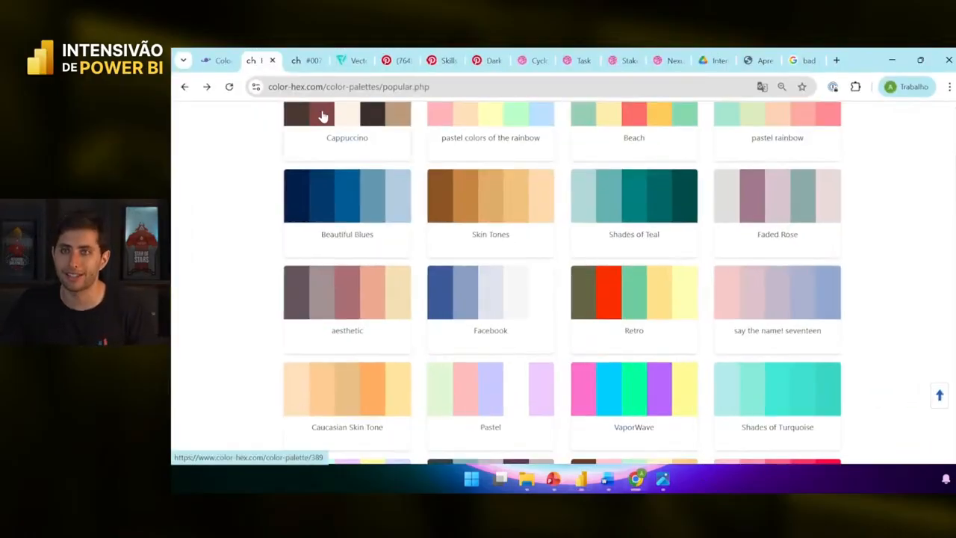
click(216, 62)
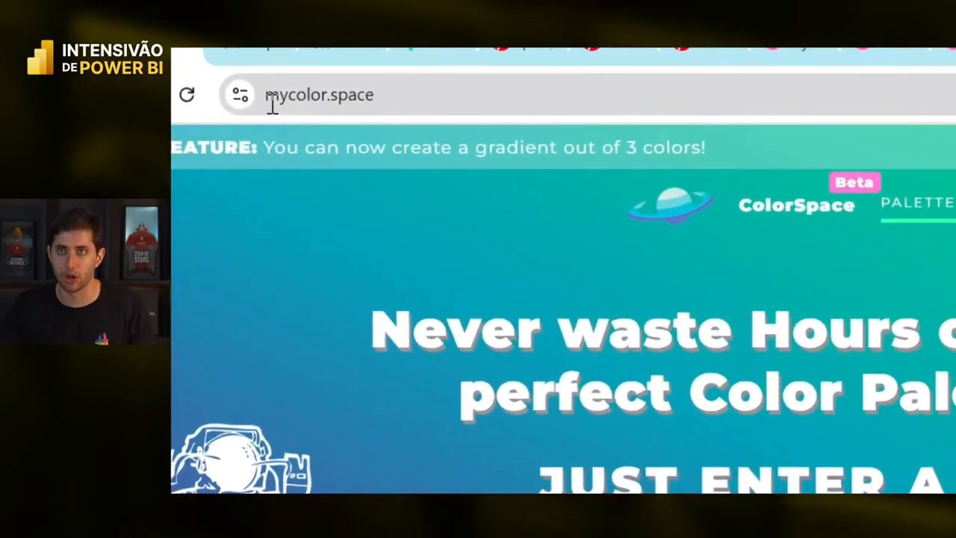
click(338, 89)
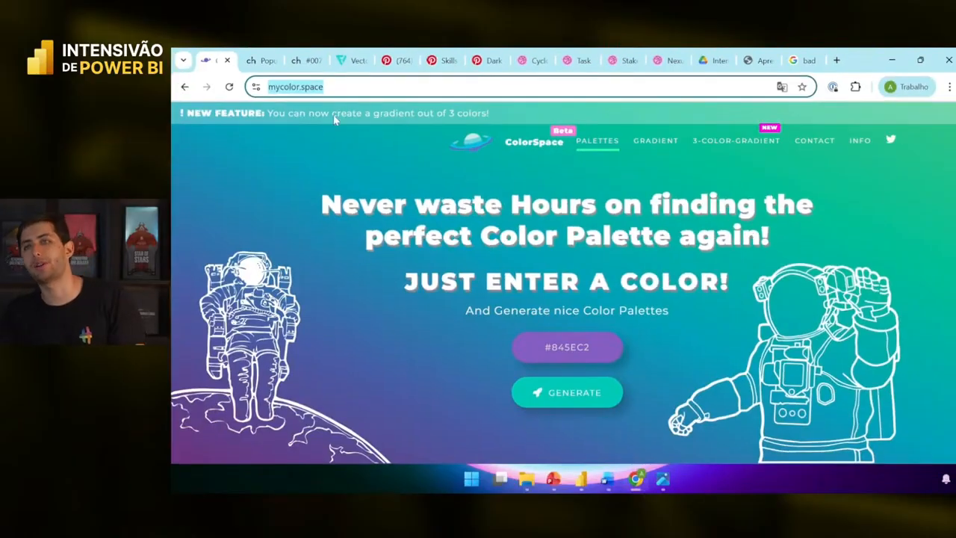
click(350, 173)
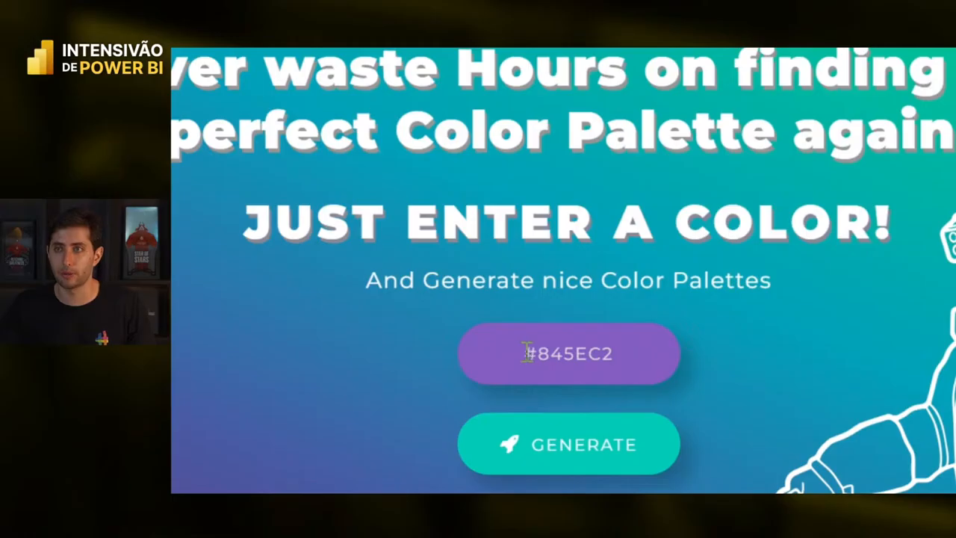
drag(546, 346, 640, 354)
click(640, 353)
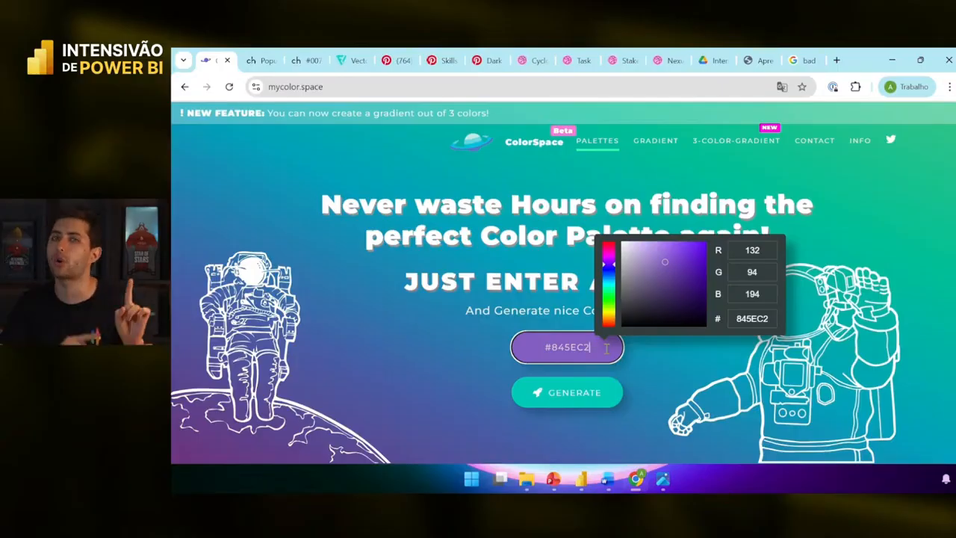
- Copy the Total Aprovado por Mês area chart's line colour hex #007777 and return to Chrome
click(581, 480)
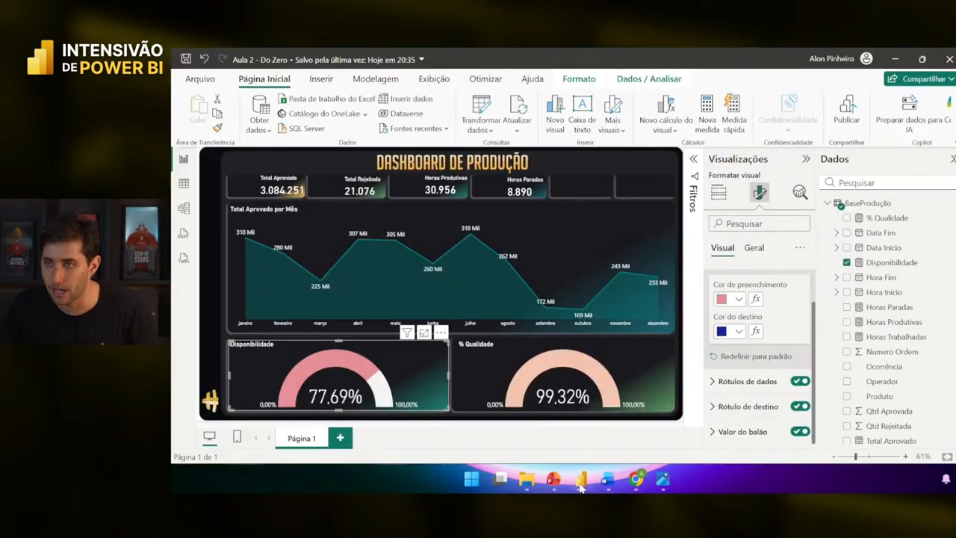
click(521, 234)
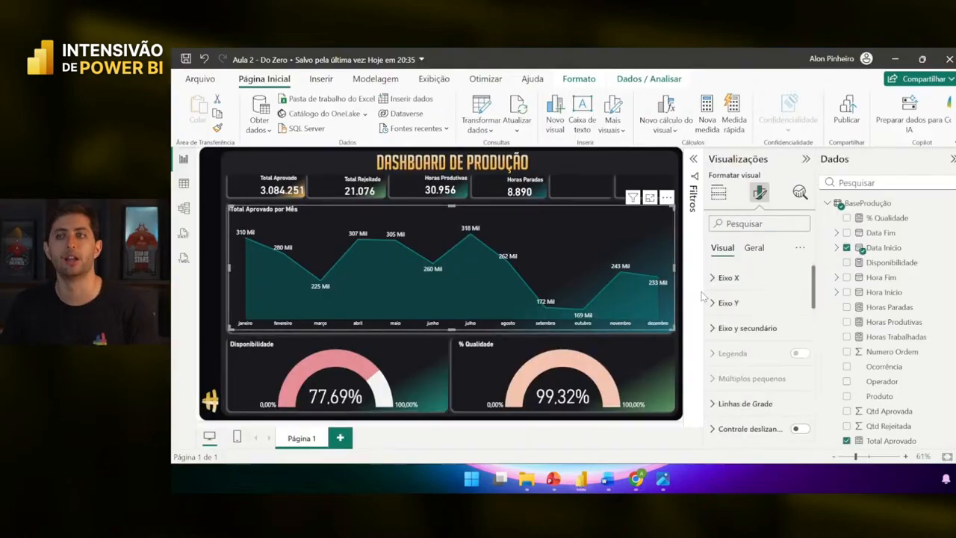
scroll(751, 362, down, 2)
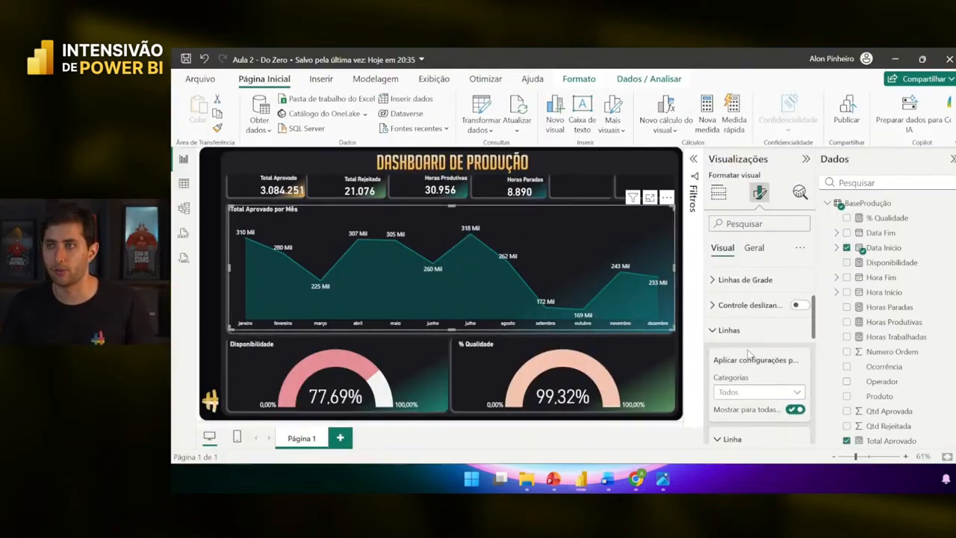
scroll(745, 337, down, 6)
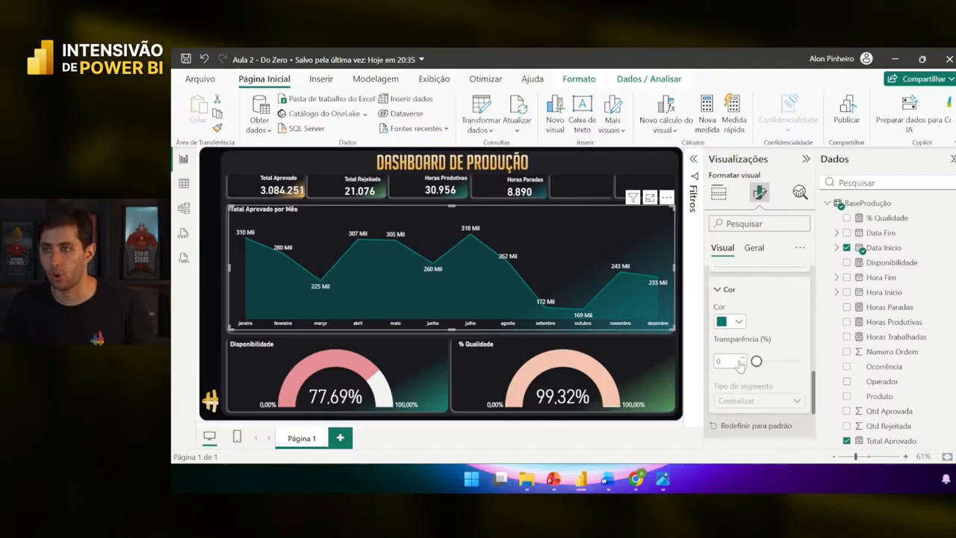
click(730, 325)
click(757, 293)
key(ctrl+c)
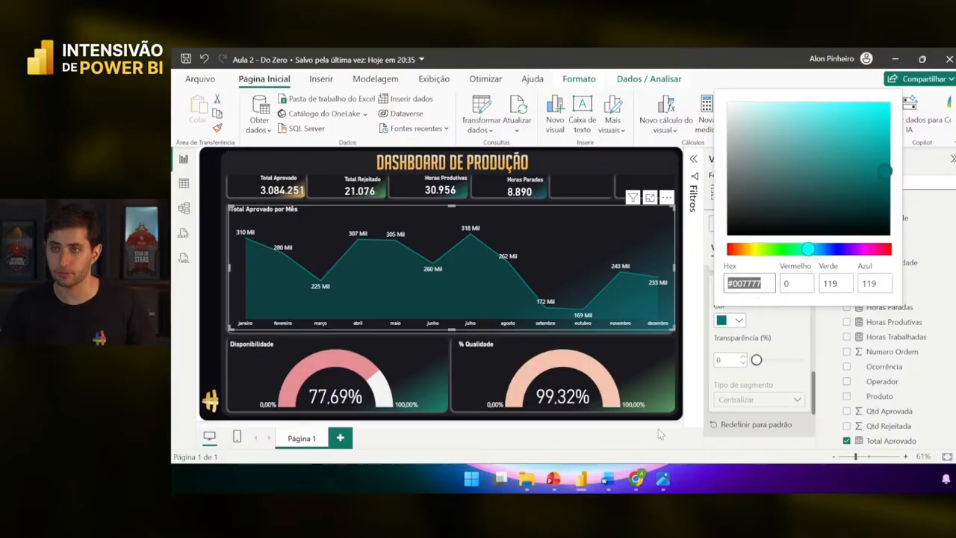
key(alt+Tab)
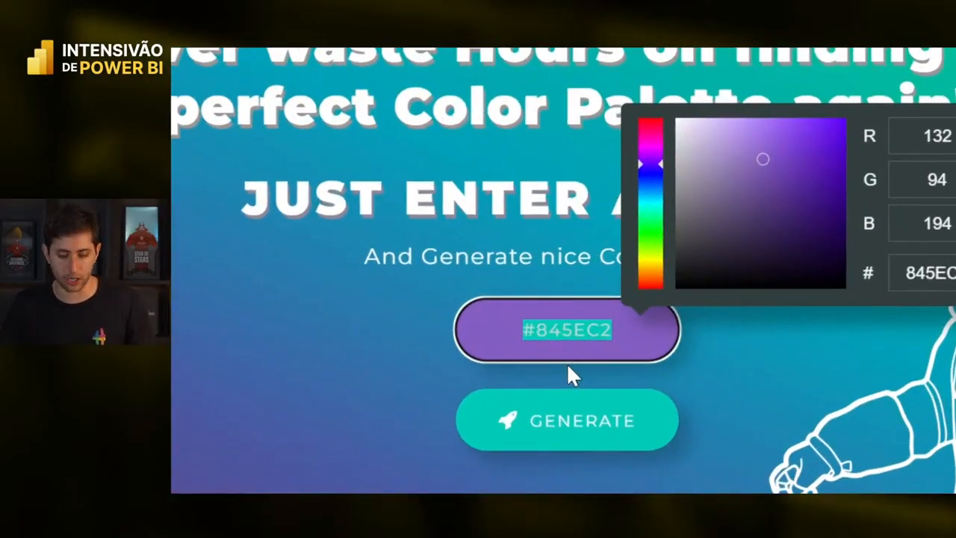
- Generate palettes from #007777 and copy #1D9481 from the Generic Gradient
key(ctrl+v)
click(597, 433)
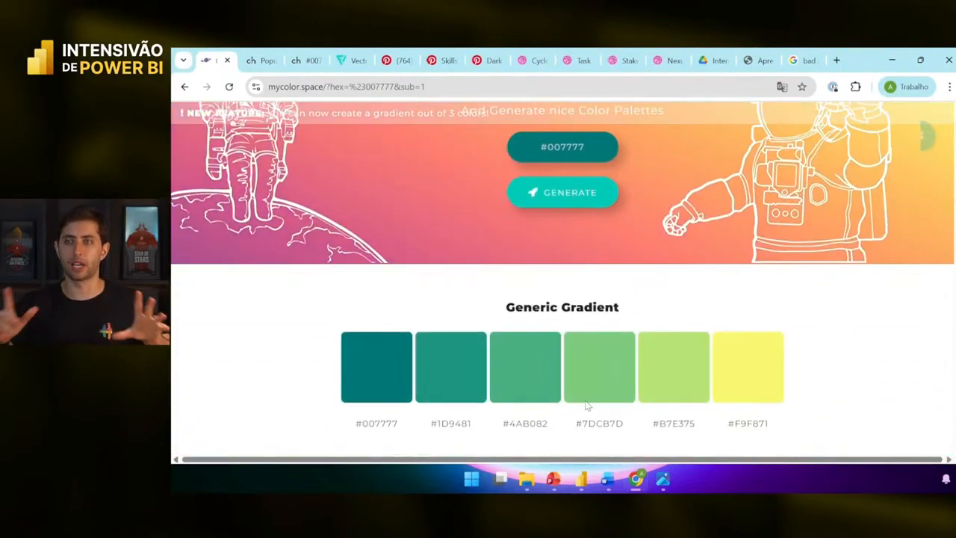
scroll(586, 406, down, 2)
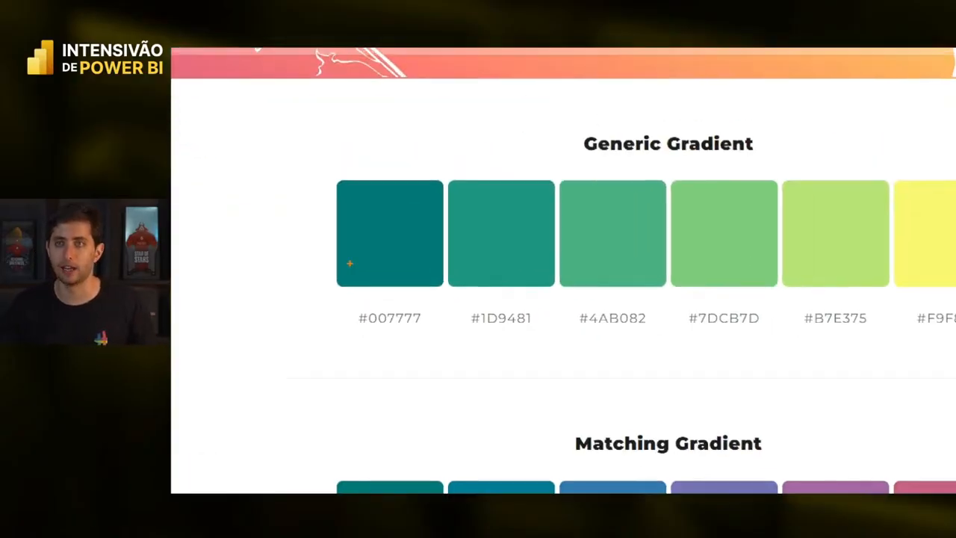
drag(311, 169, 445, 352)
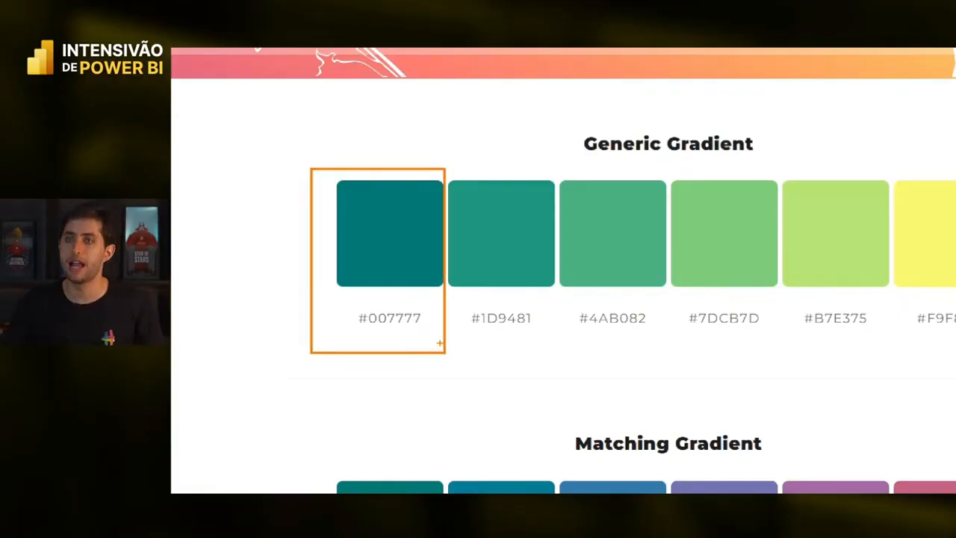
mouse_move(835, 342)
mouse_down()
mouse_move(486, 333)
mouse_move(458, 343)
mouse_up()
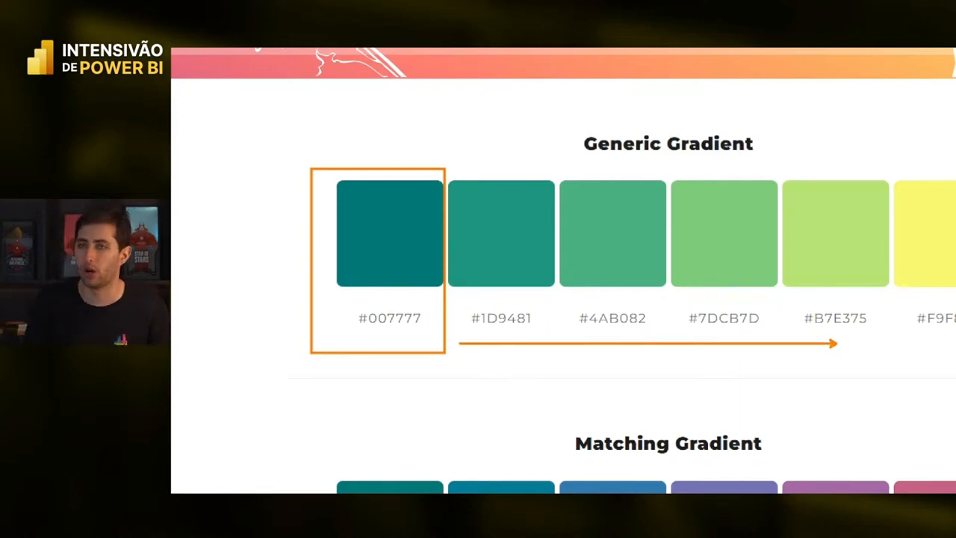
key(Escape)
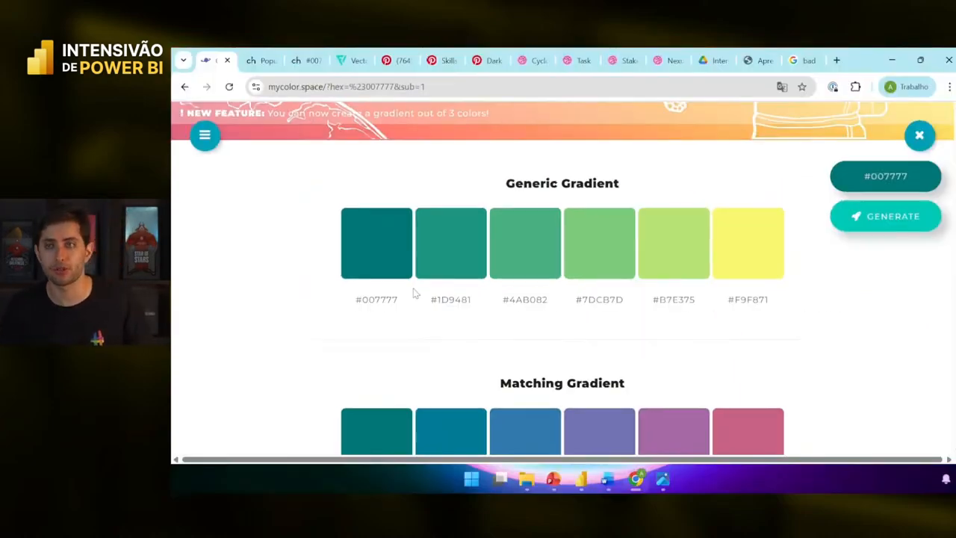
key(ctrl+1)
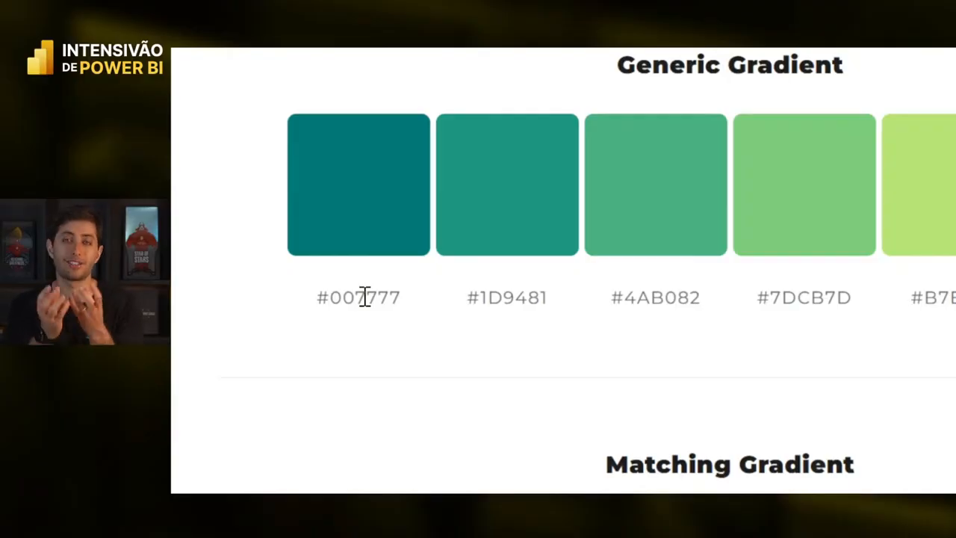
drag(469, 297, 557, 300)
key(ctrl+c)
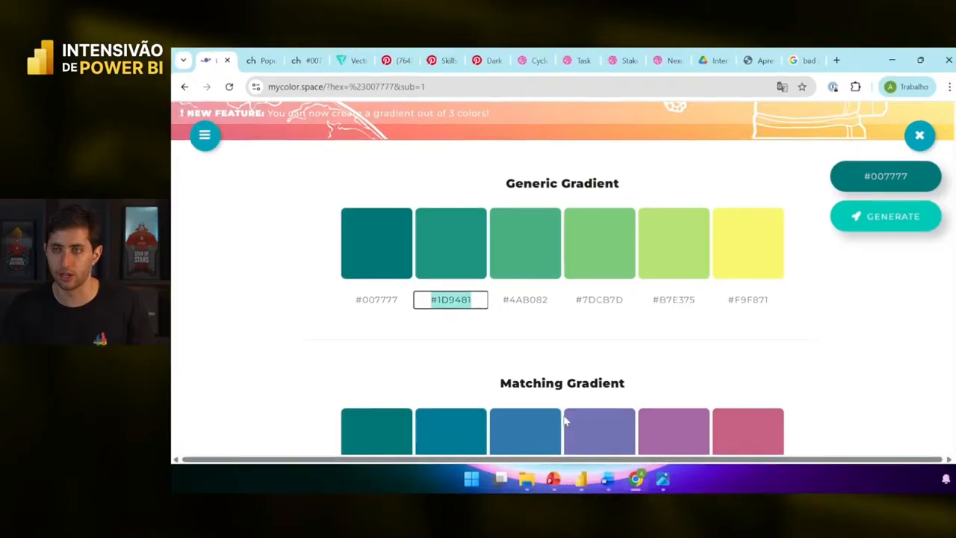
click(580, 480)
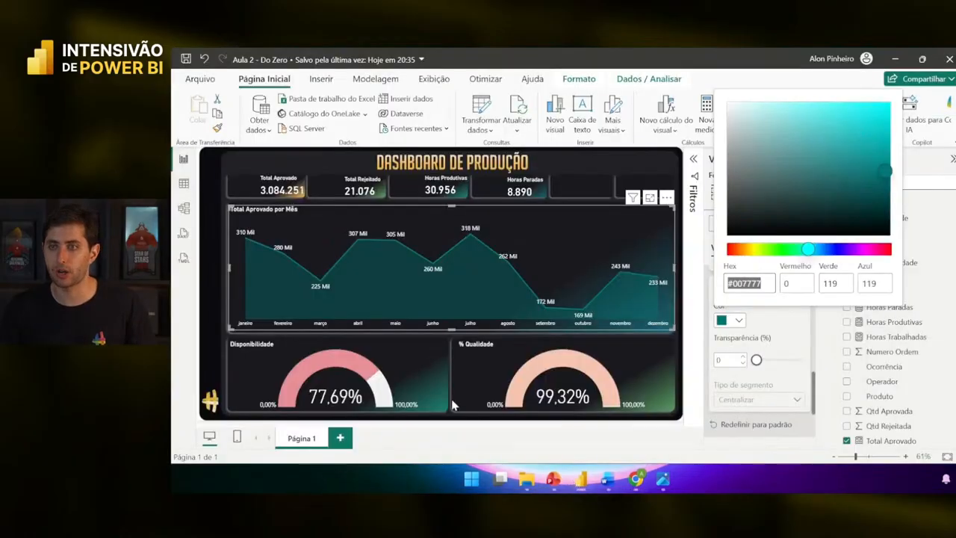
- Fill the Disponibilidade gauge with teal #1D9481
click(436, 356)
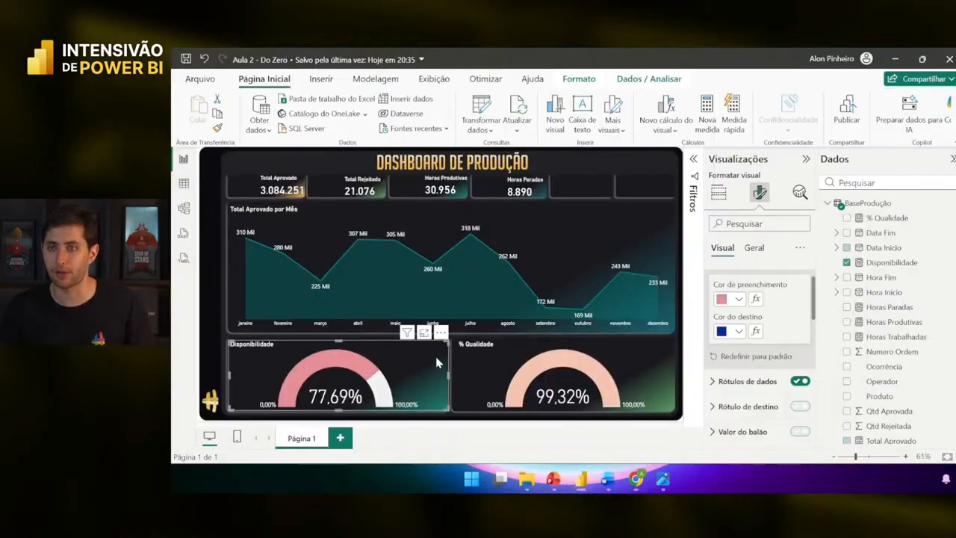
click(721, 299)
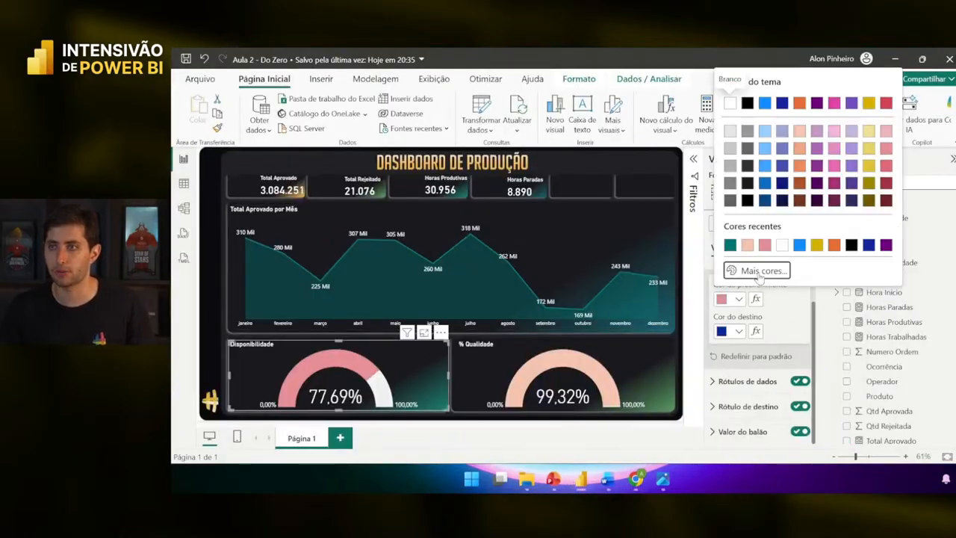
click(757, 271)
key(ctrl+v)
click(666, 348)
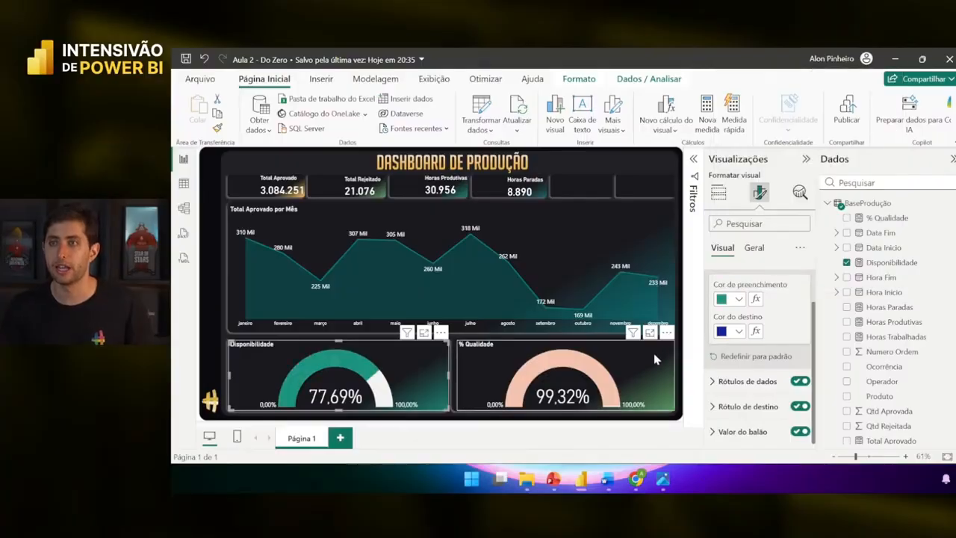
- Copy #4AB082 from the gradient and fill the % Qualidade gauge with it
click(654, 359)
key(alt+Tab)
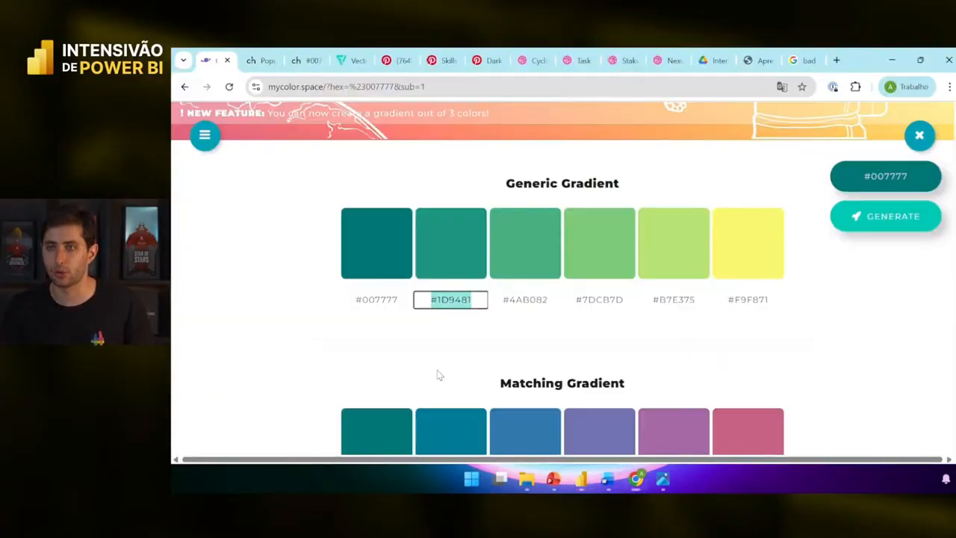
drag(503, 302, 551, 299)
key(ctrl+c)
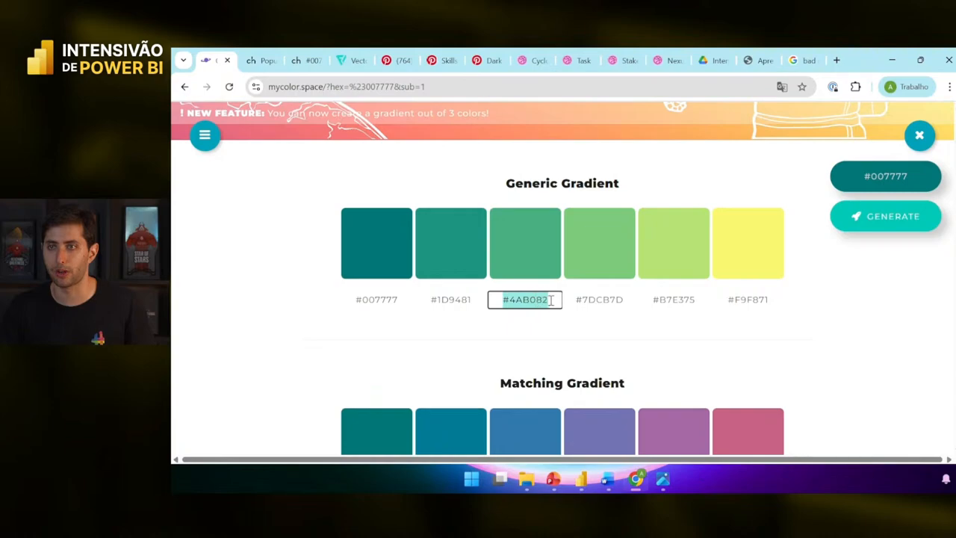
key(alt+Tab)
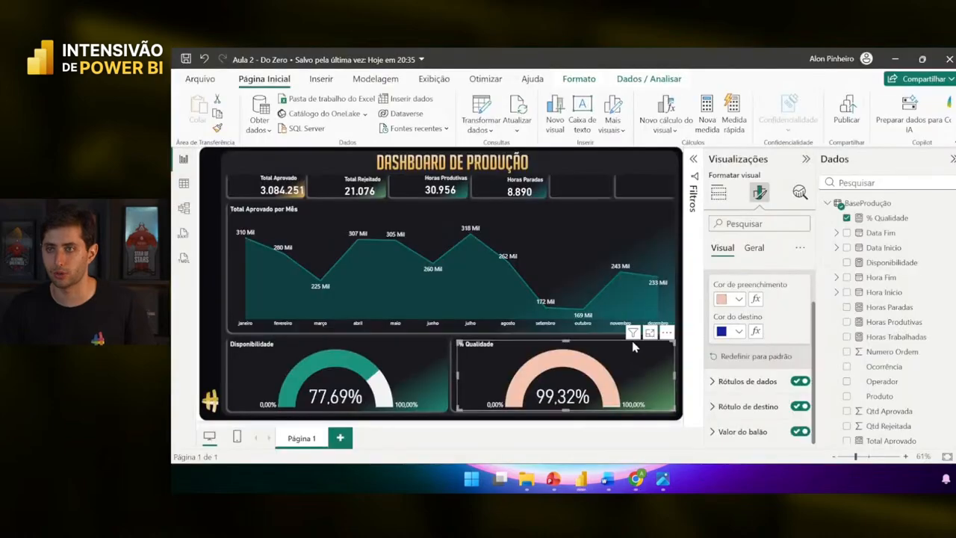
click(728, 298)
click(743, 274)
key(ctrl+v)
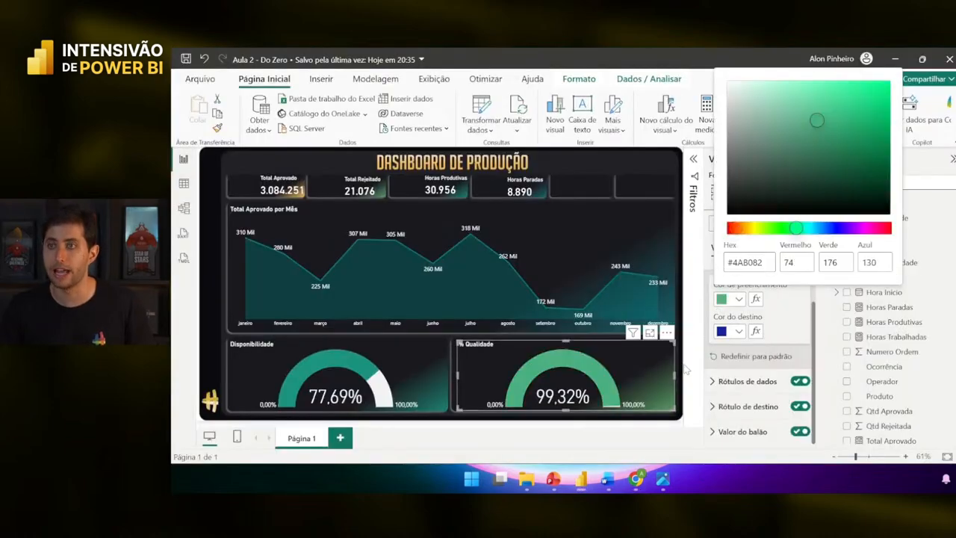
click(686, 366)
click(684, 370)
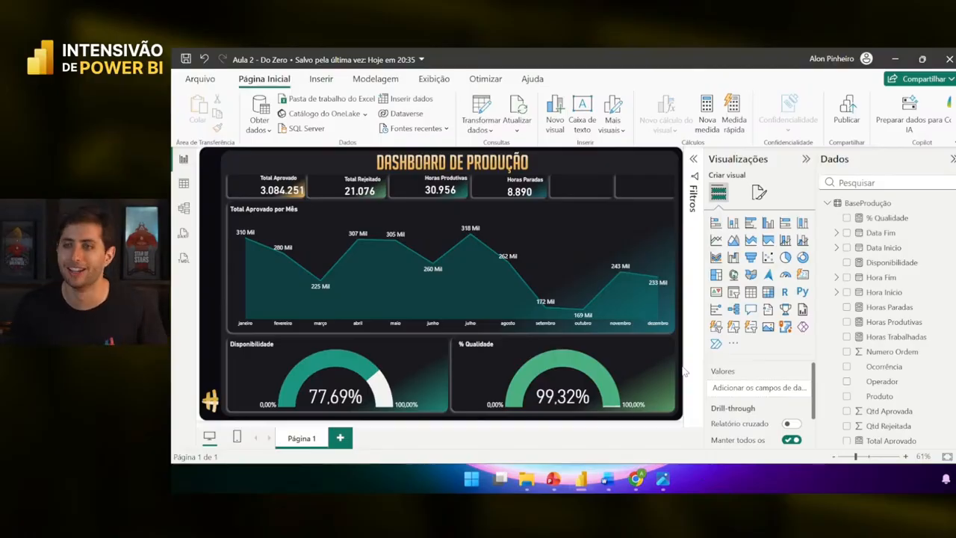
click(419, 373)
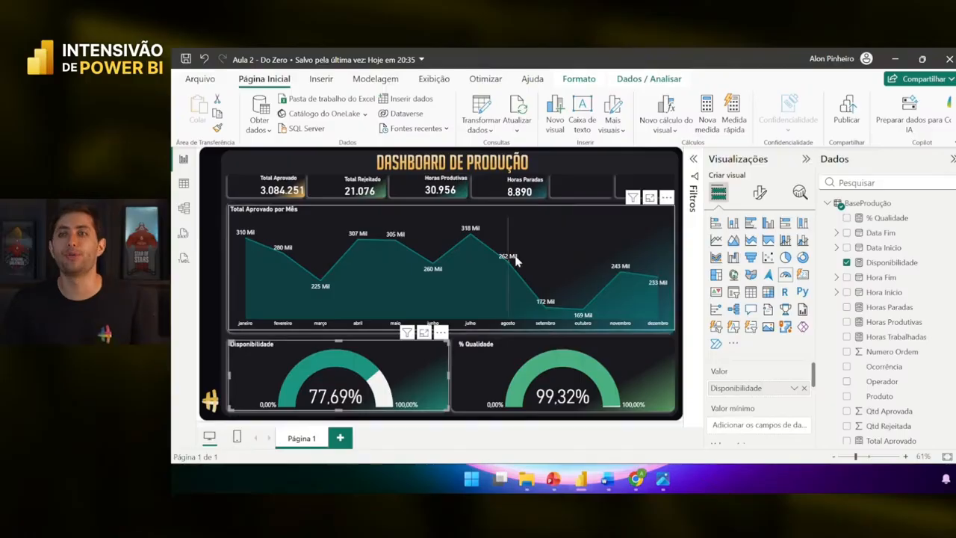
click(575, 196)
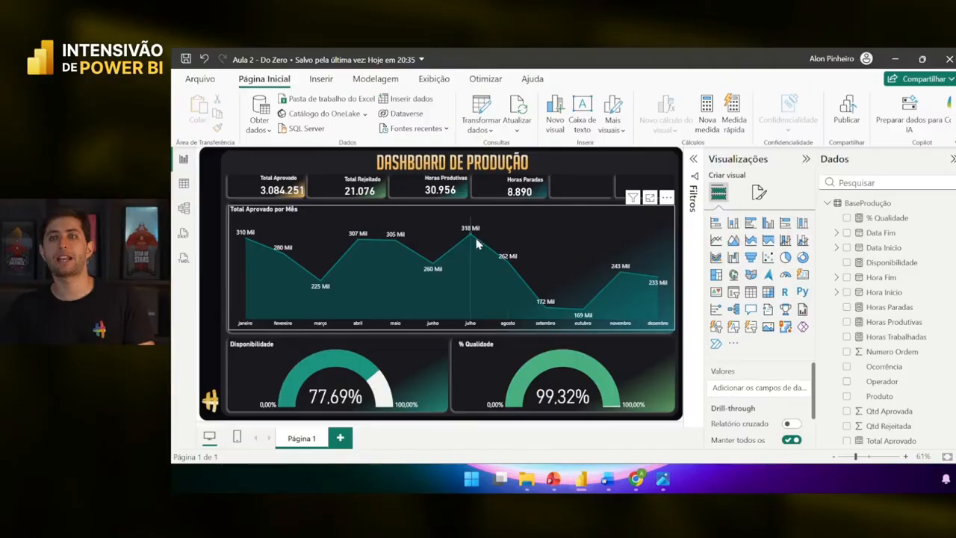
mouse_move(471, 241)
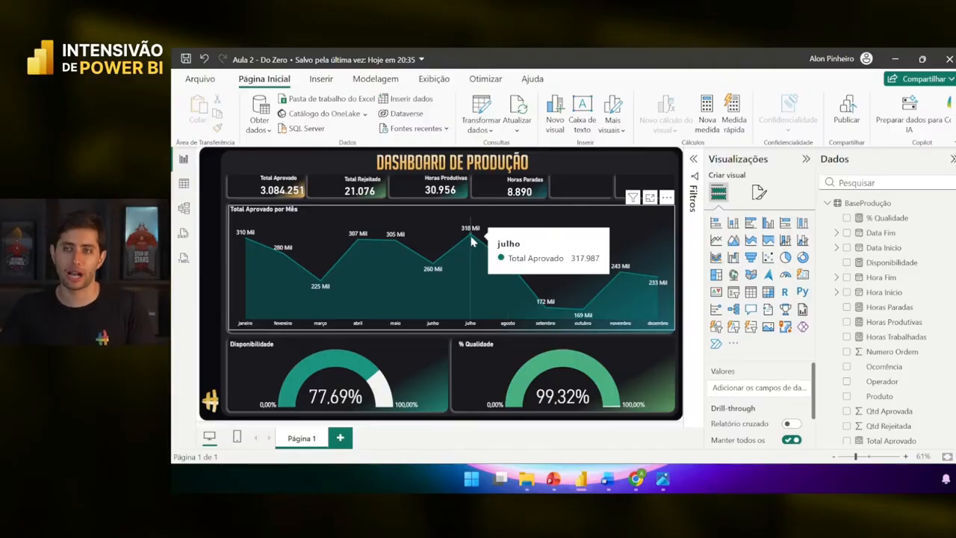
click(472, 241)
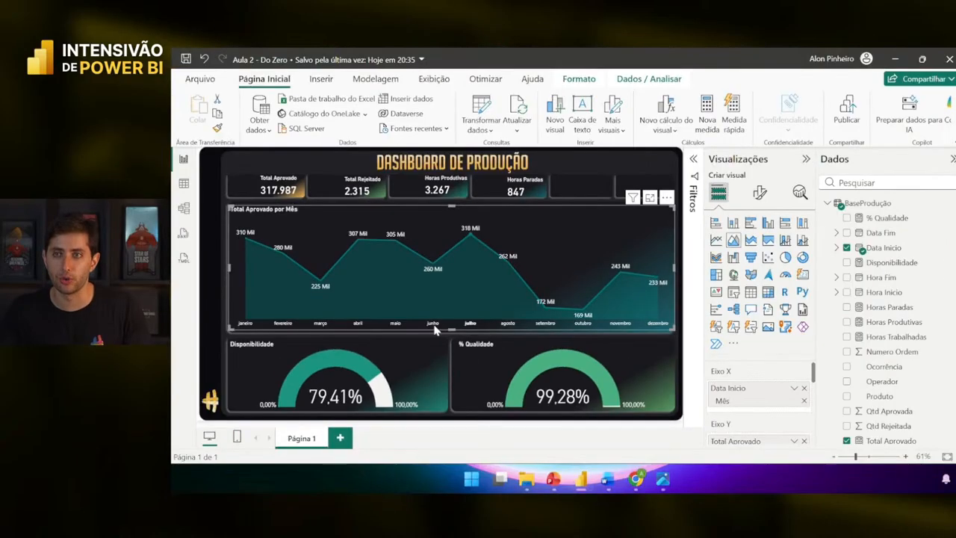
click(431, 319)
click(396, 326)
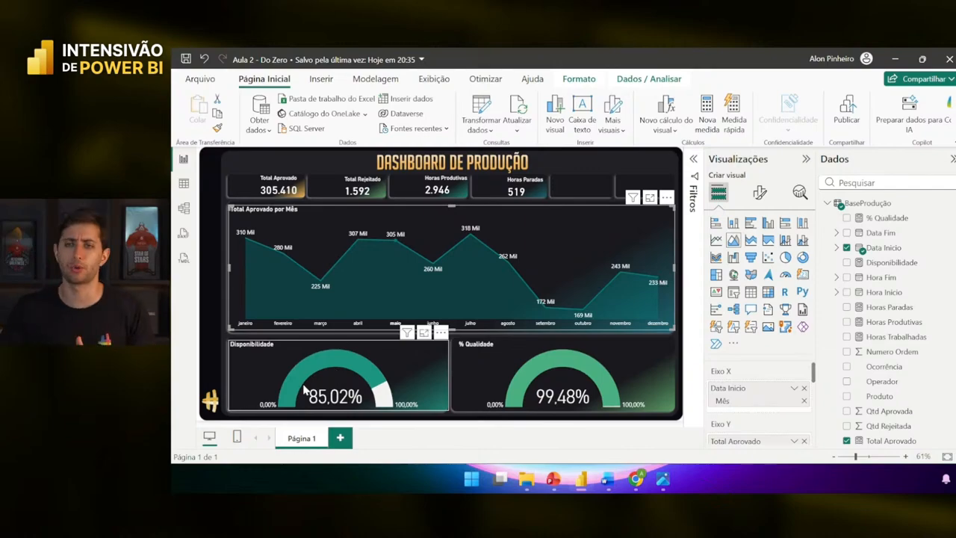
click(545, 323)
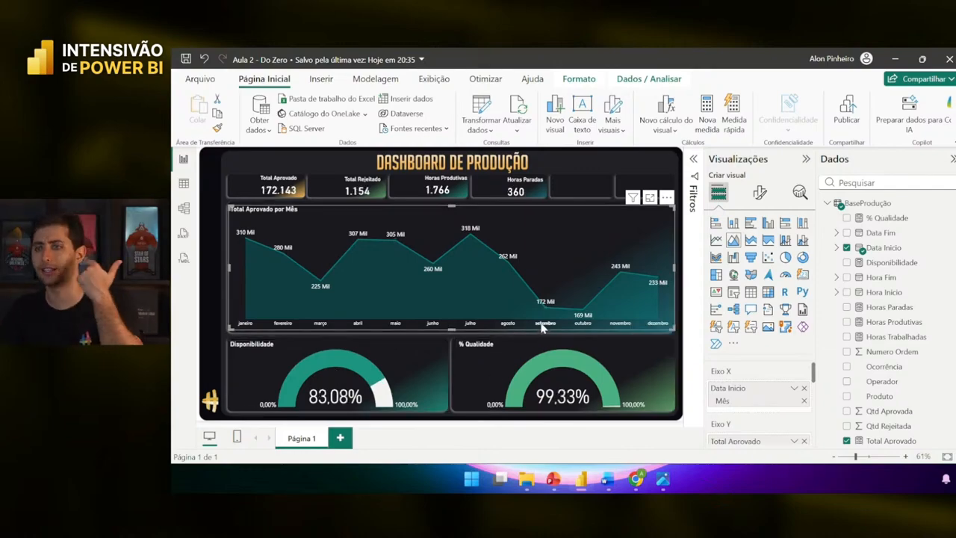
click(580, 327)
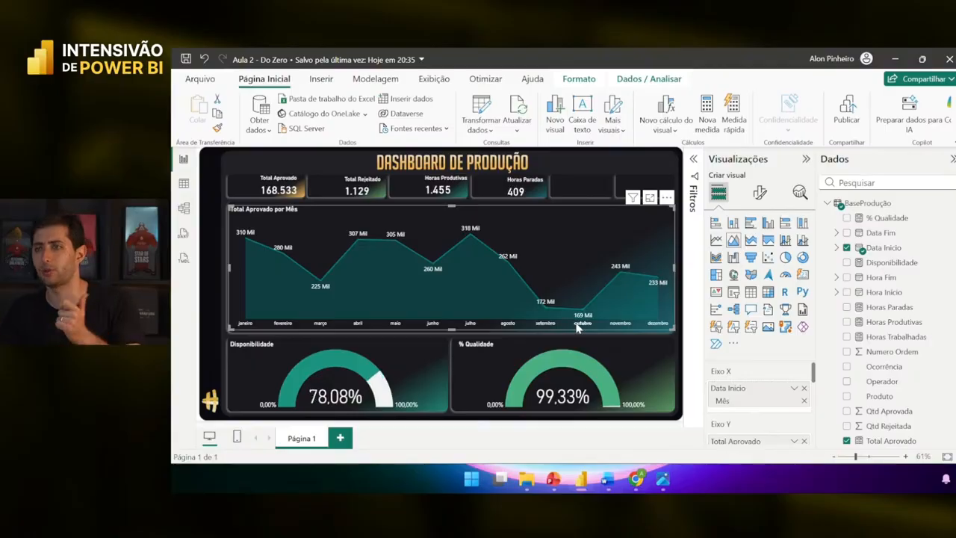
click(242, 327)
click(241, 327)
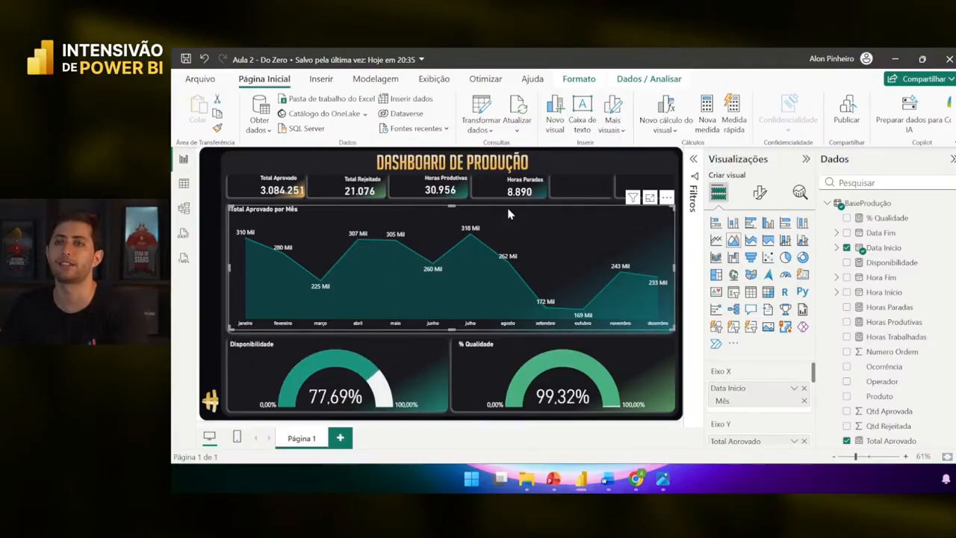
click(580, 164)
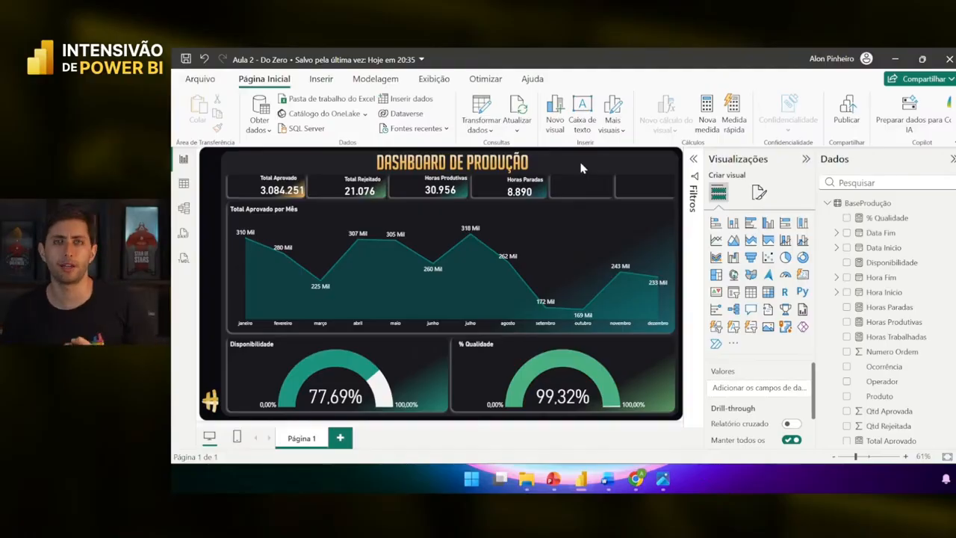
click(184, 182)
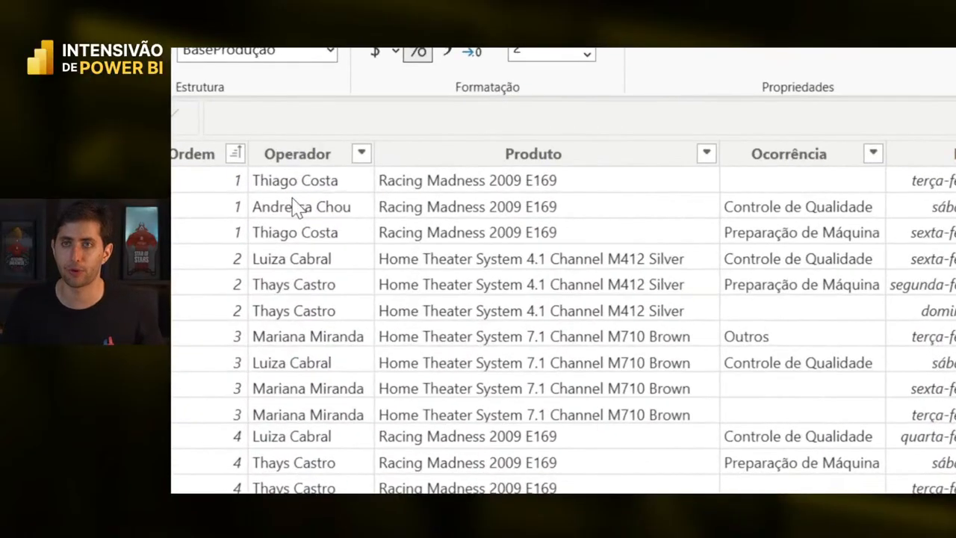
click(285, 187)
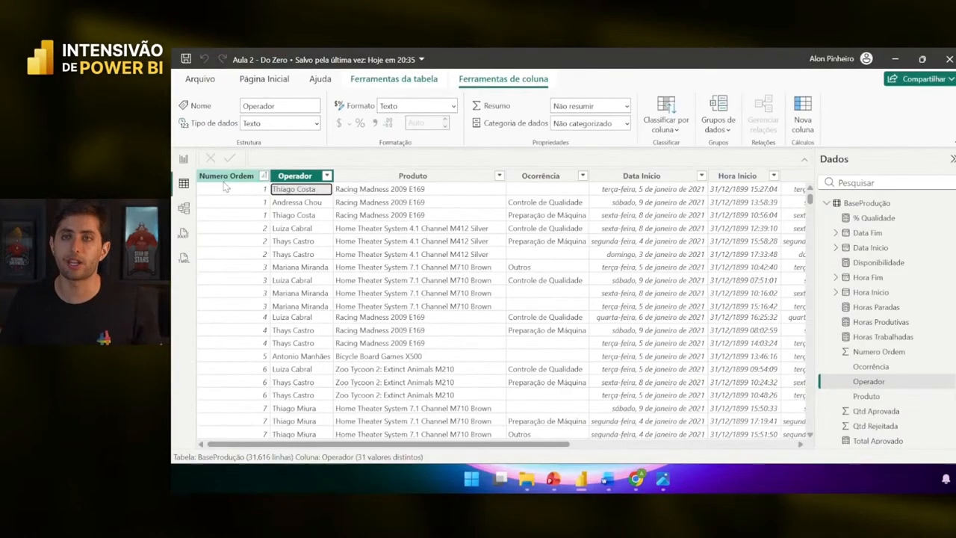
click(184, 163)
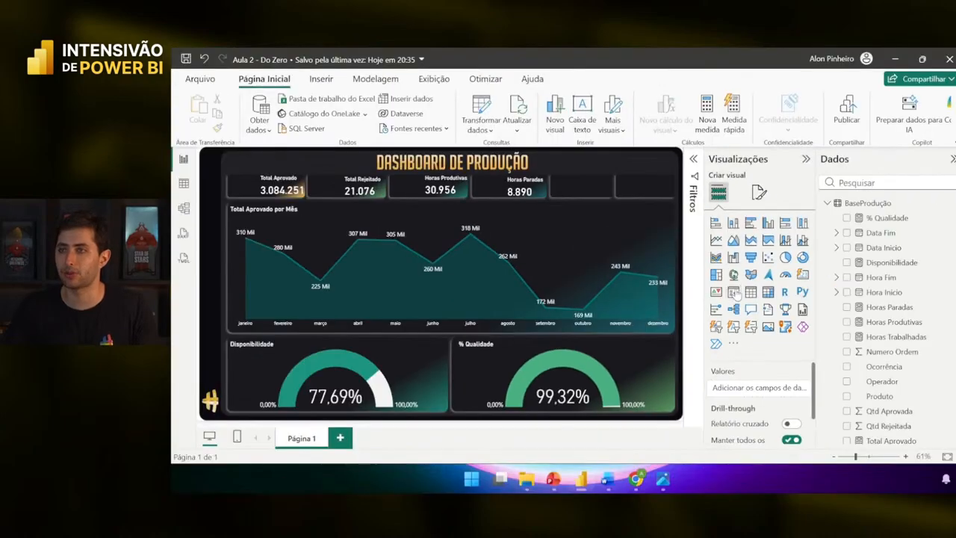
- Add a slicer beside the Horas Paradas card and fill it with the Operador field
click(734, 292)
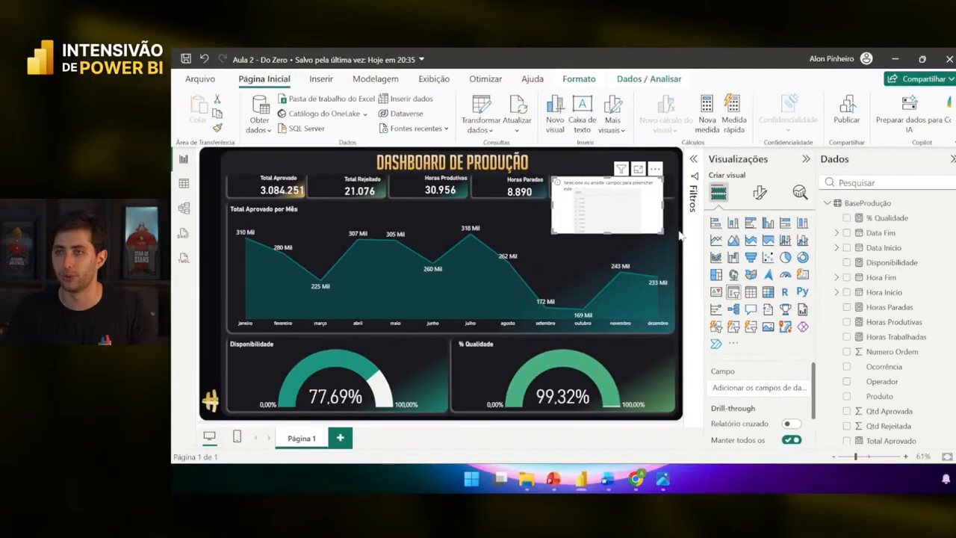
drag(662, 232, 636, 217)
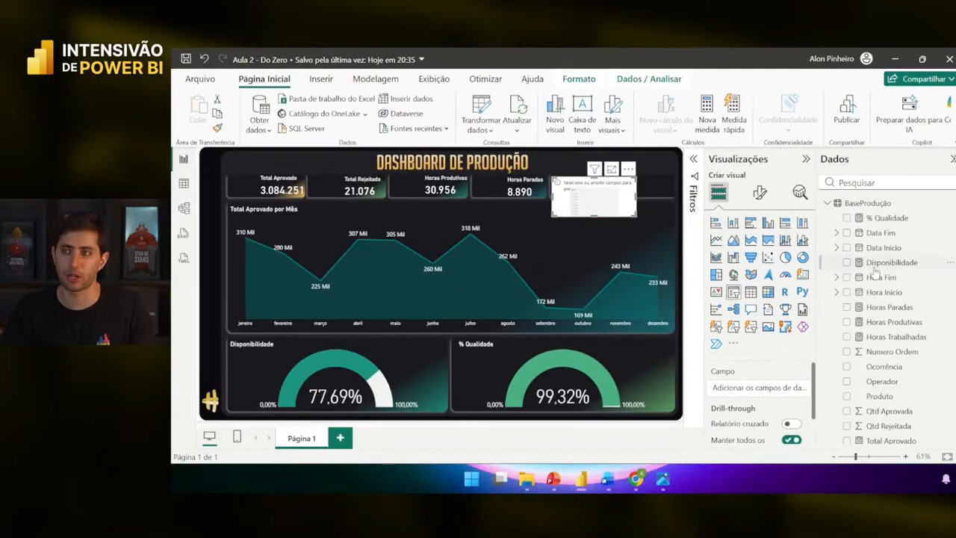
scroll(912, 270, down, 2)
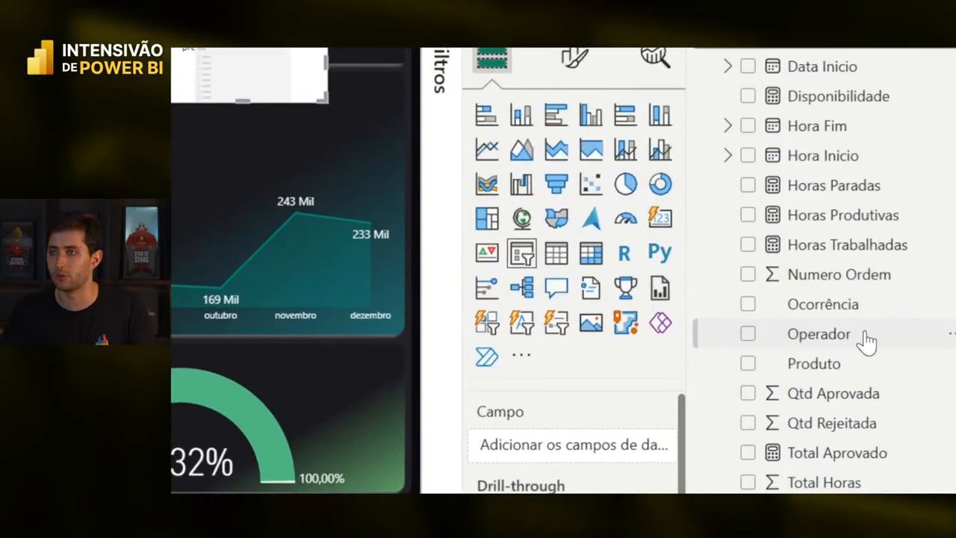
drag(903, 333, 768, 390)
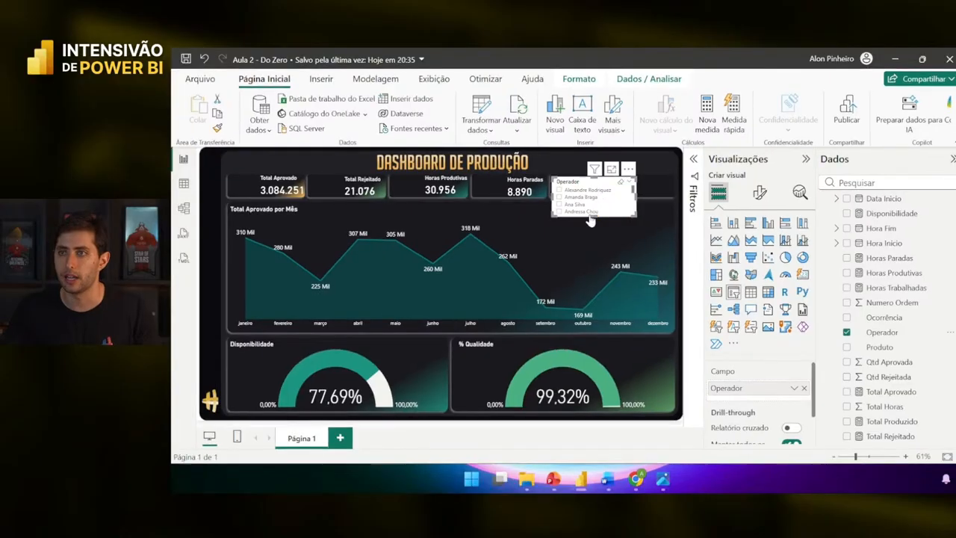
- Adjust the Operador slicer's height, enlarging it and then shortening it again
click(587, 224)
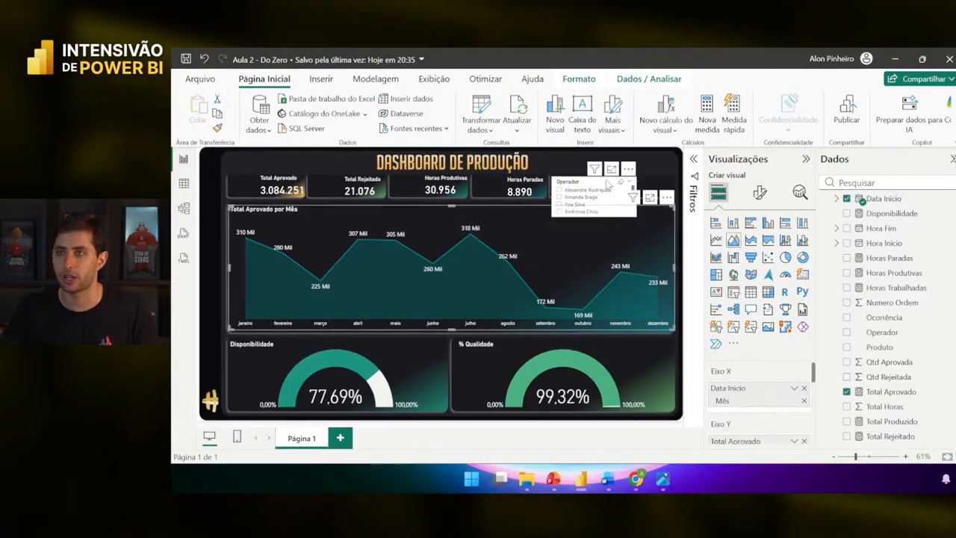
click(607, 185)
drag(595, 214, 597, 293)
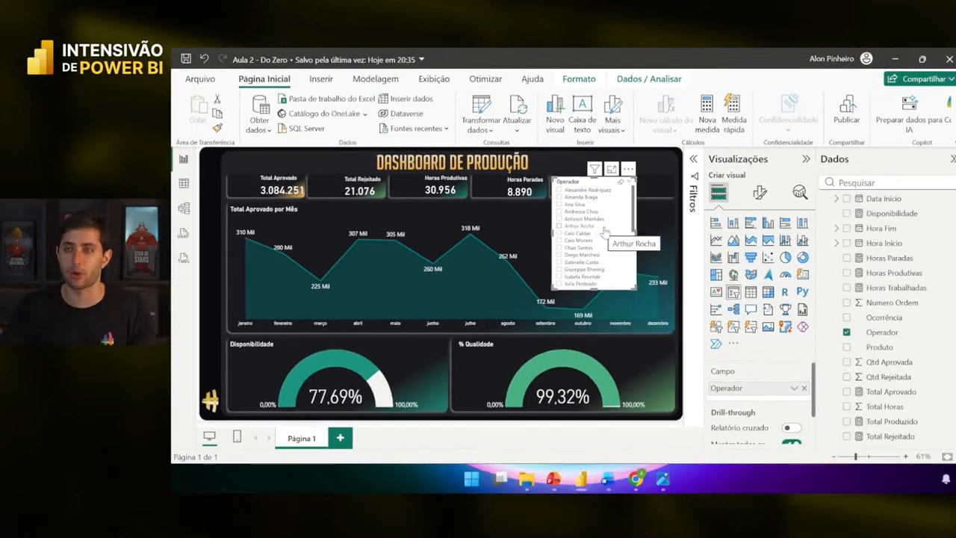
drag(597, 292, 596, 205)
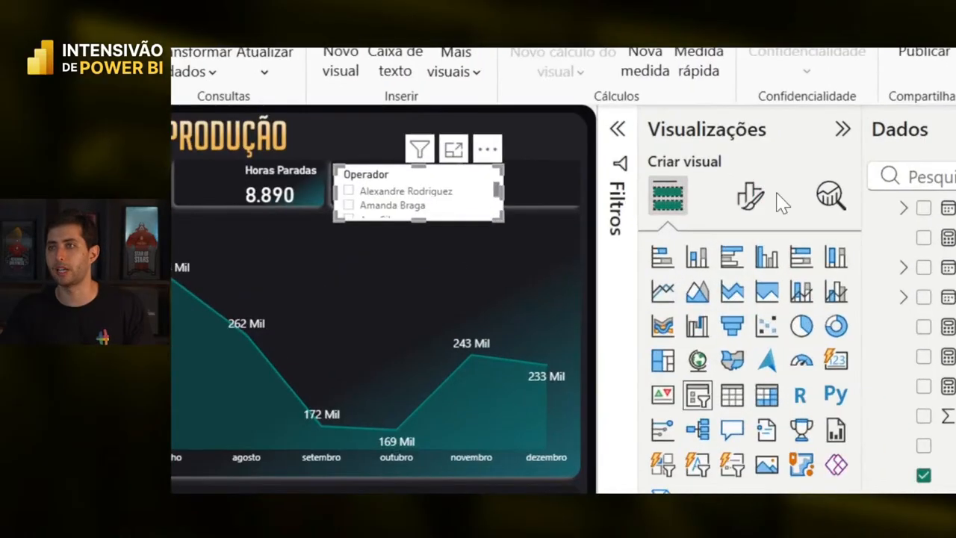
- Switch the Operador slicer style to Dropdown (Suspenso) and test the operator list
click(750, 200)
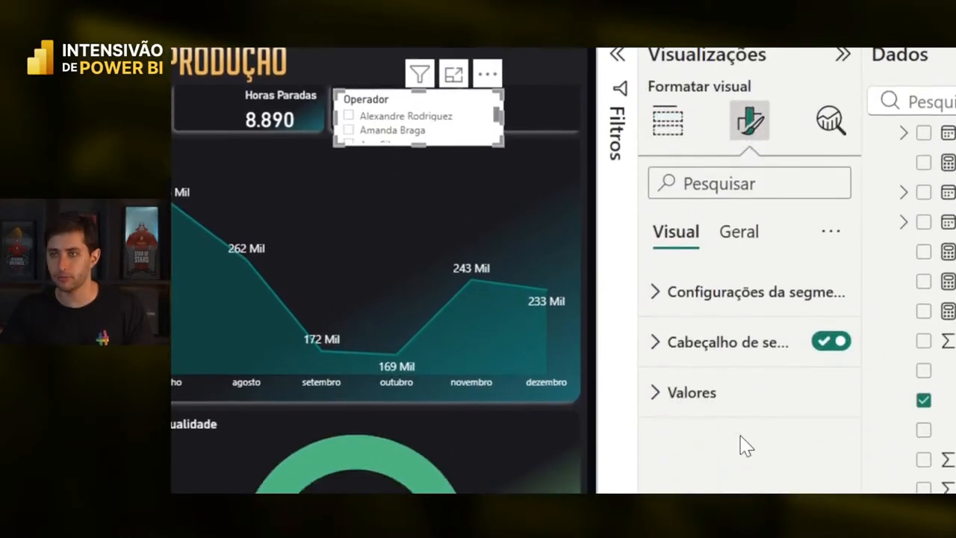
click(741, 290)
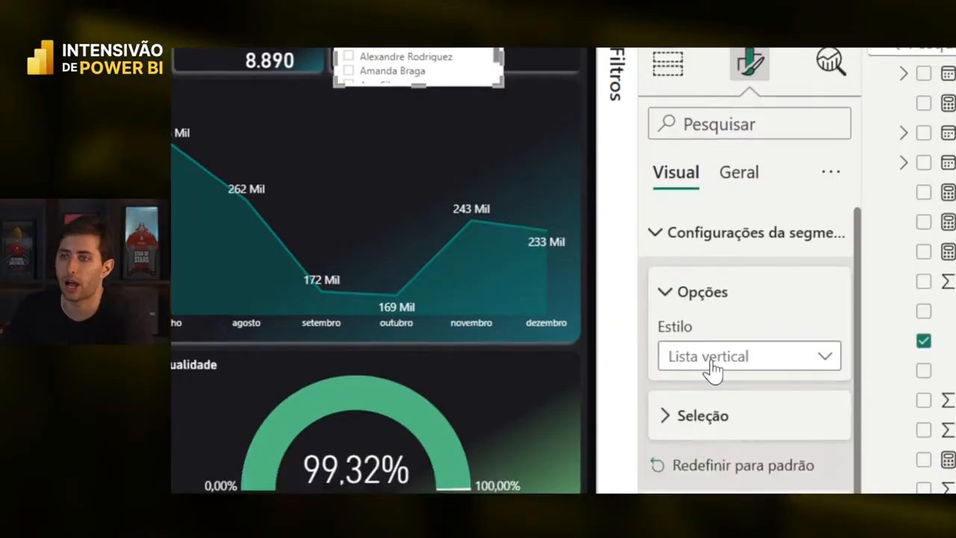
click(709, 408)
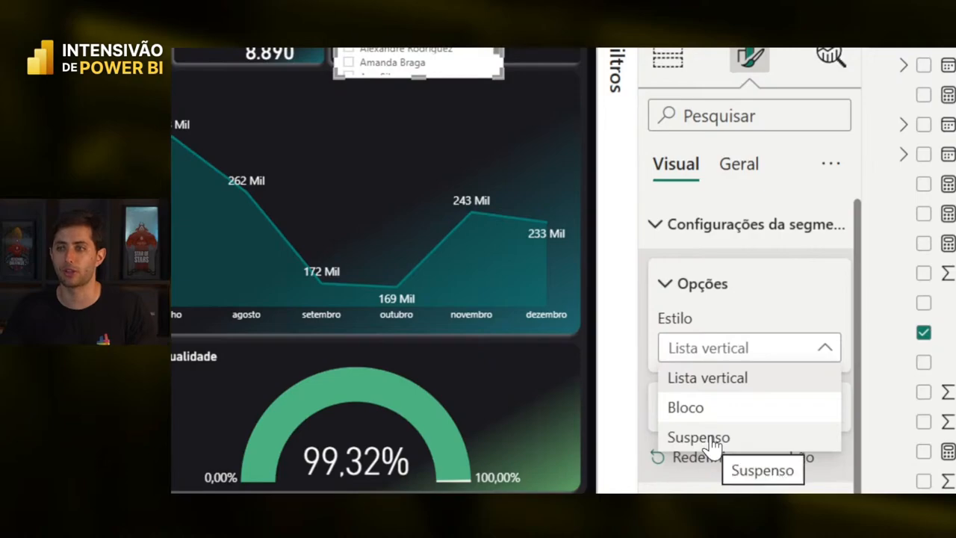
click(710, 439)
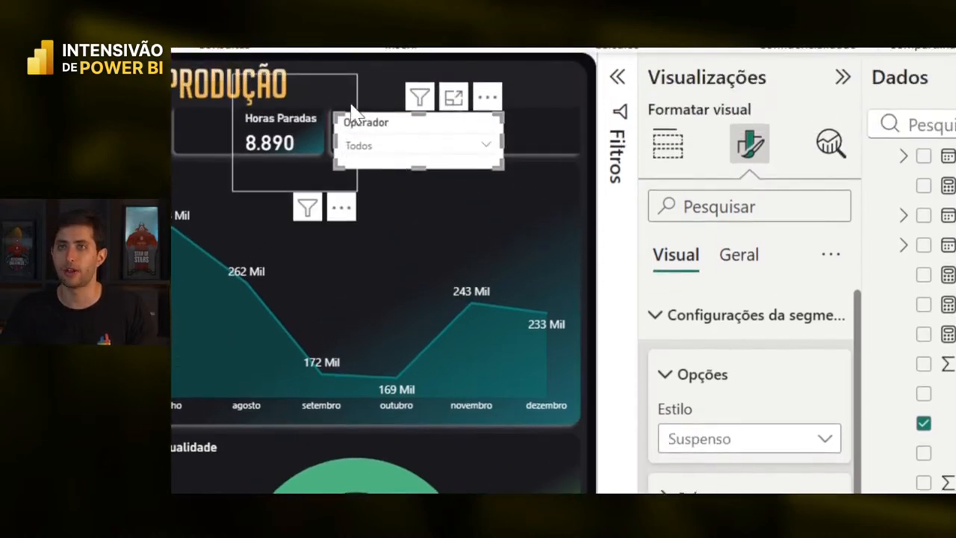
click(372, 55)
click(383, 147)
click(386, 148)
click(385, 148)
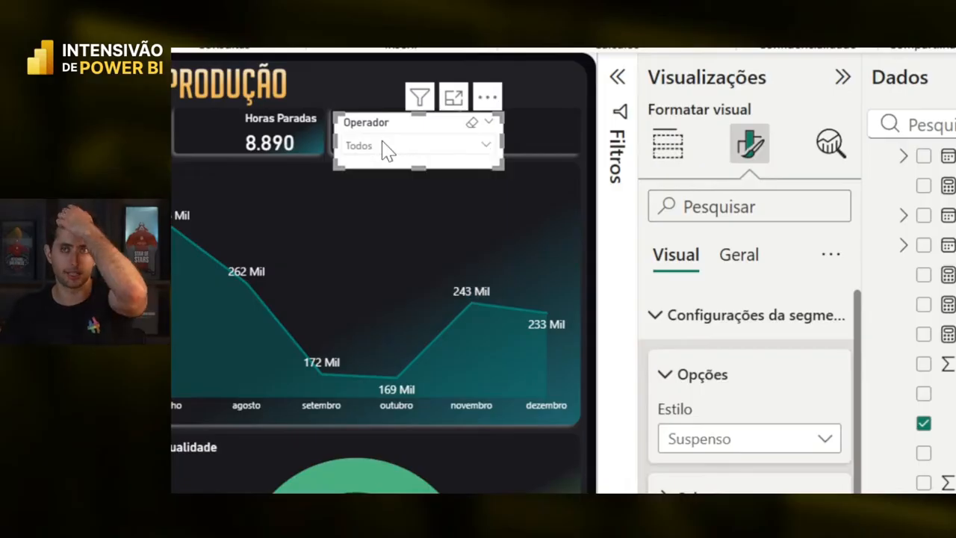
- Narrow the Operador dropdown and nudge it left, checking the operator list
drag(493, 167, 480, 158)
click(446, 146)
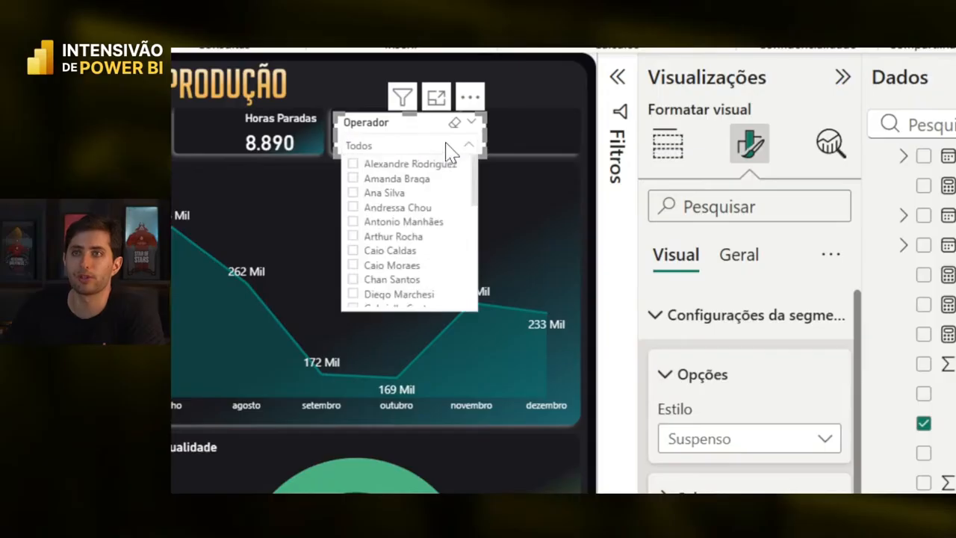
click(390, 135)
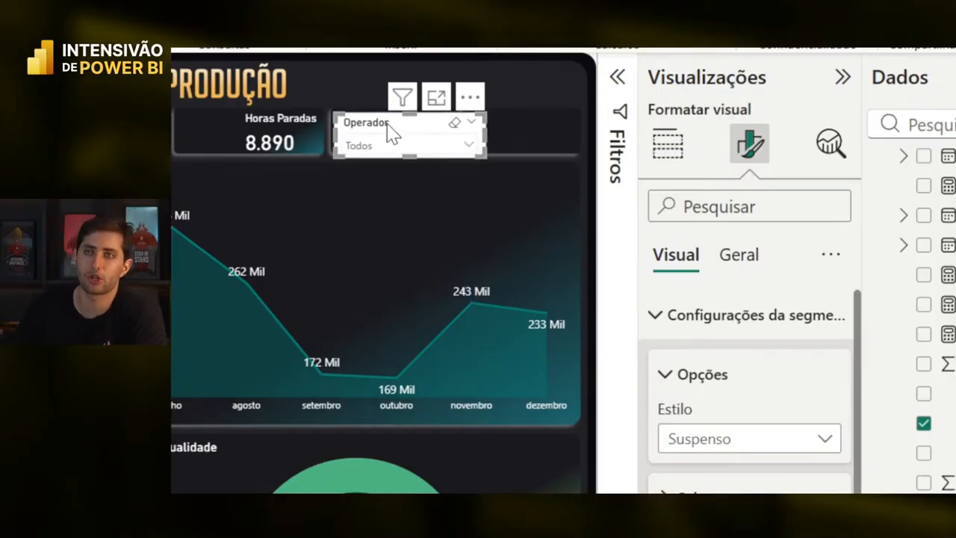
key(Left)
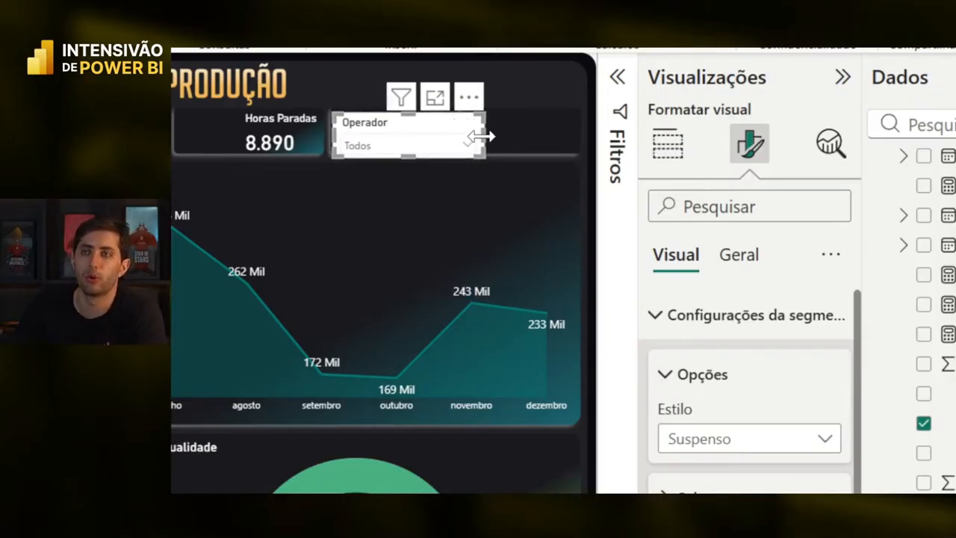
drag(479, 136, 466, 137)
click(432, 146)
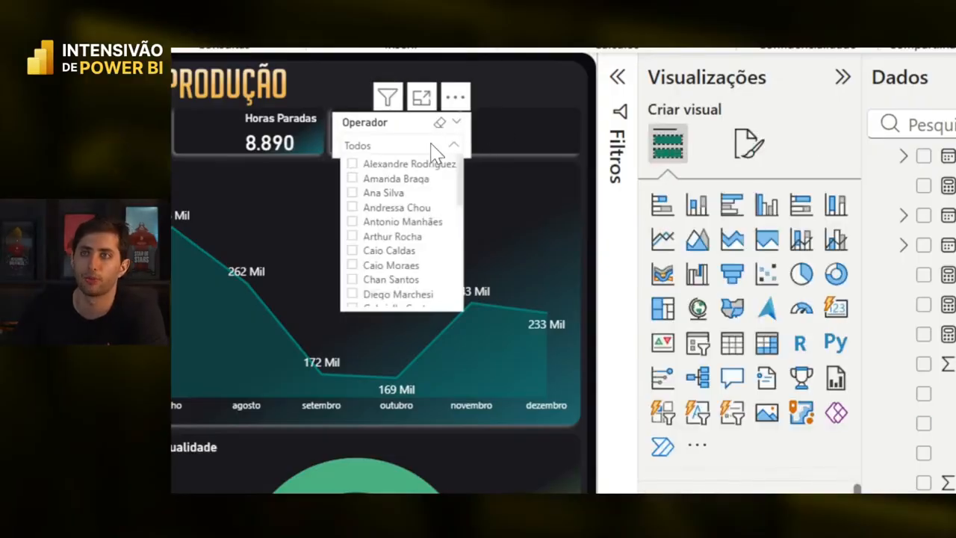
click(431, 145)
click(404, 122)
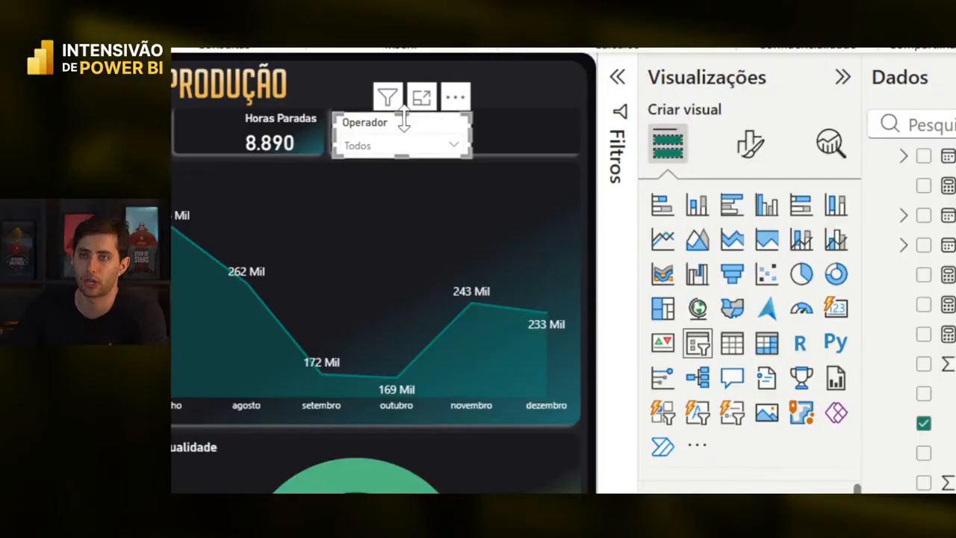
- Turn off the Operador slicer's background under General > Effects
click(748, 145)
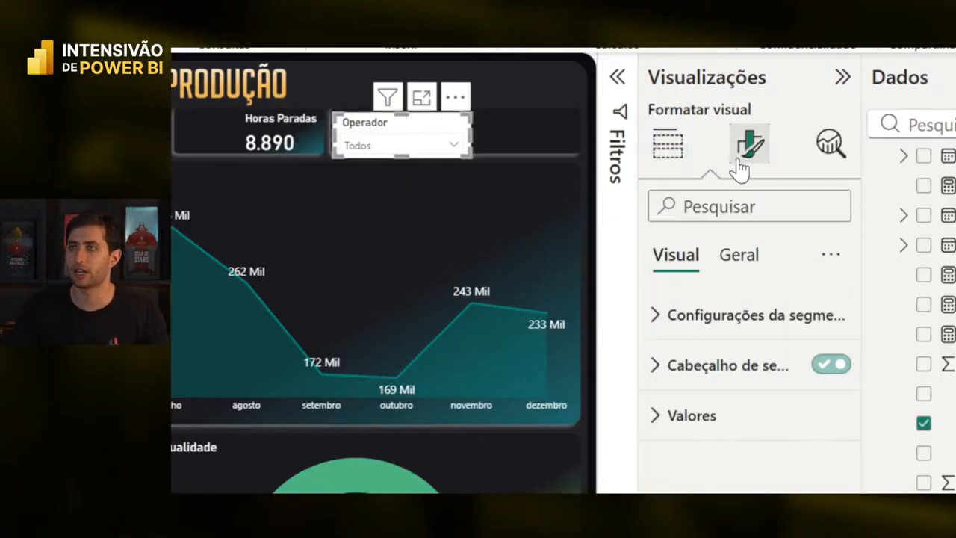
click(747, 255)
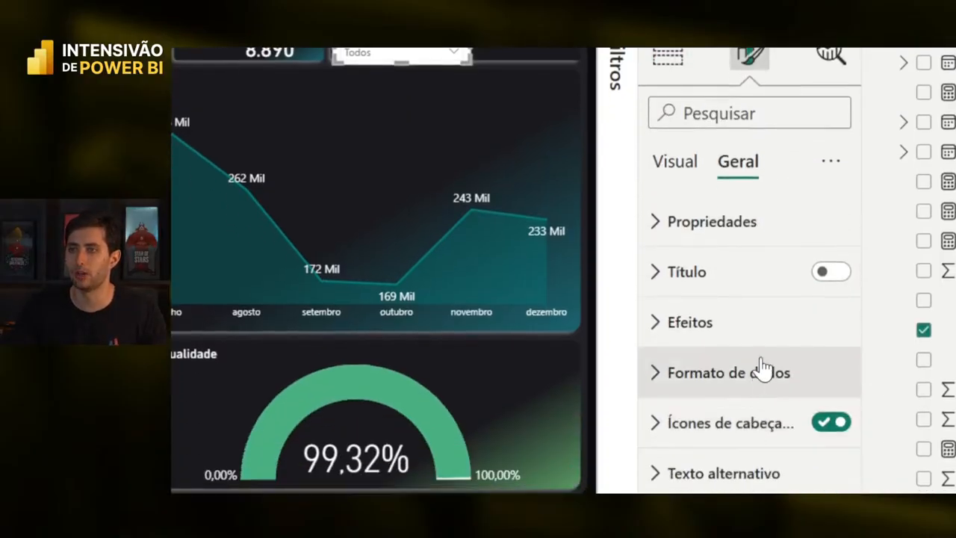
click(763, 418)
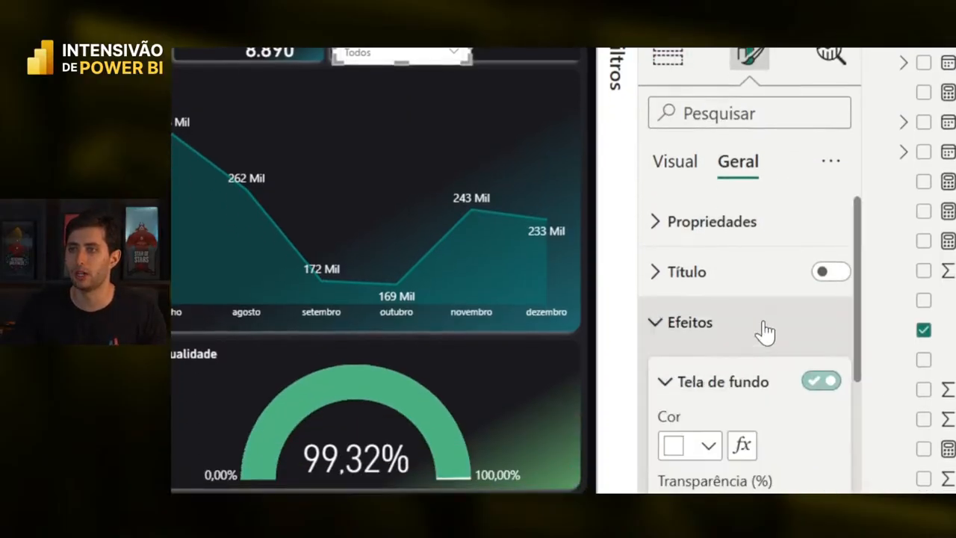
click(812, 383)
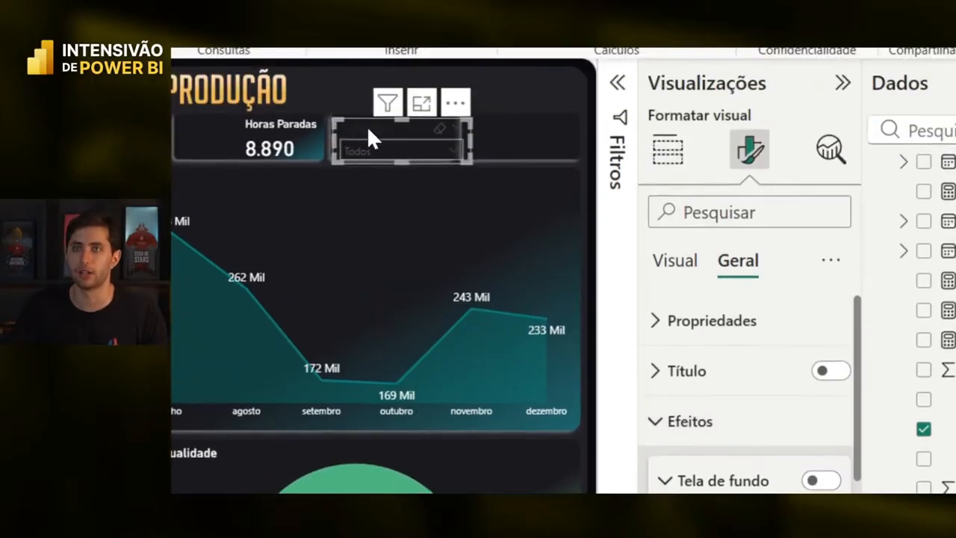
click(387, 153)
click(385, 146)
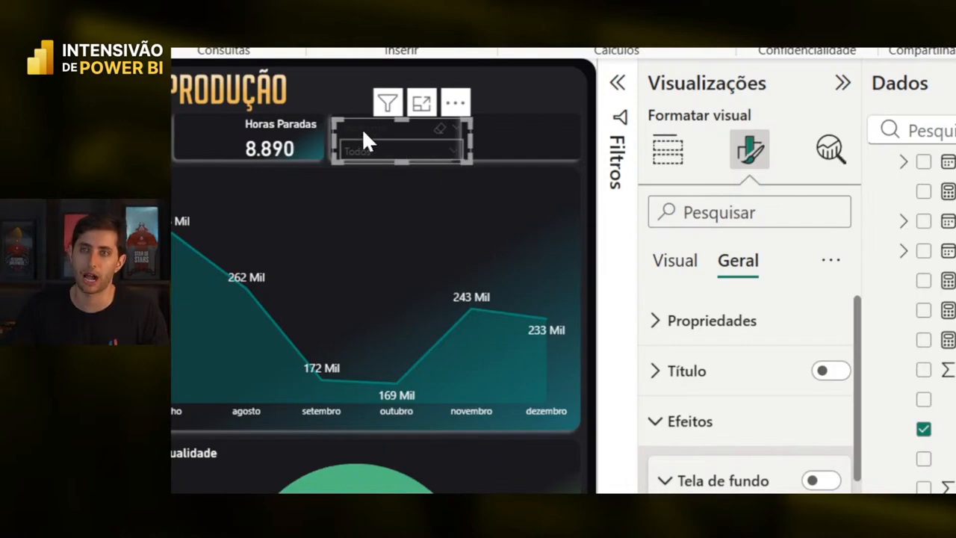
- Set the Operador slicer header font colour to white
click(690, 263)
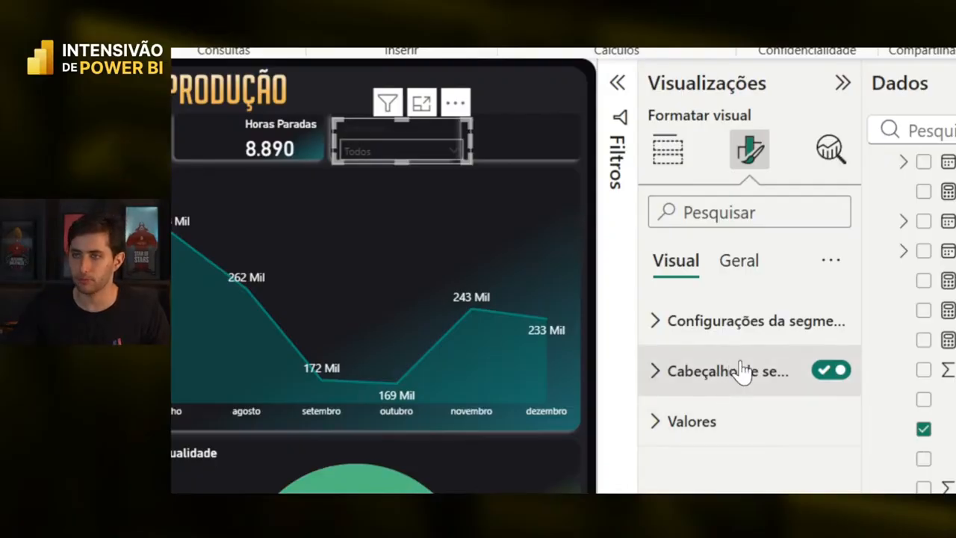
click(676, 369)
scroll(734, 418, down, 3)
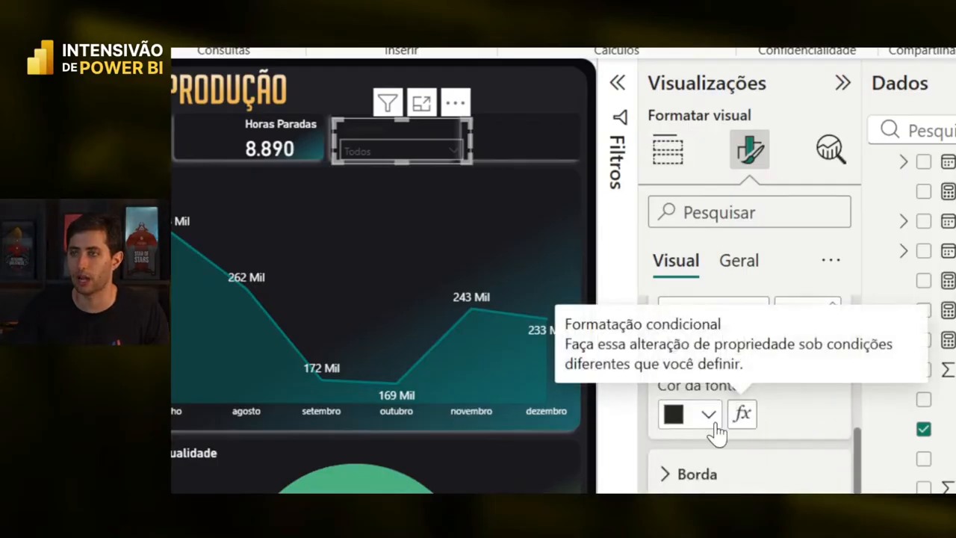
click(707, 414)
click(863, 307)
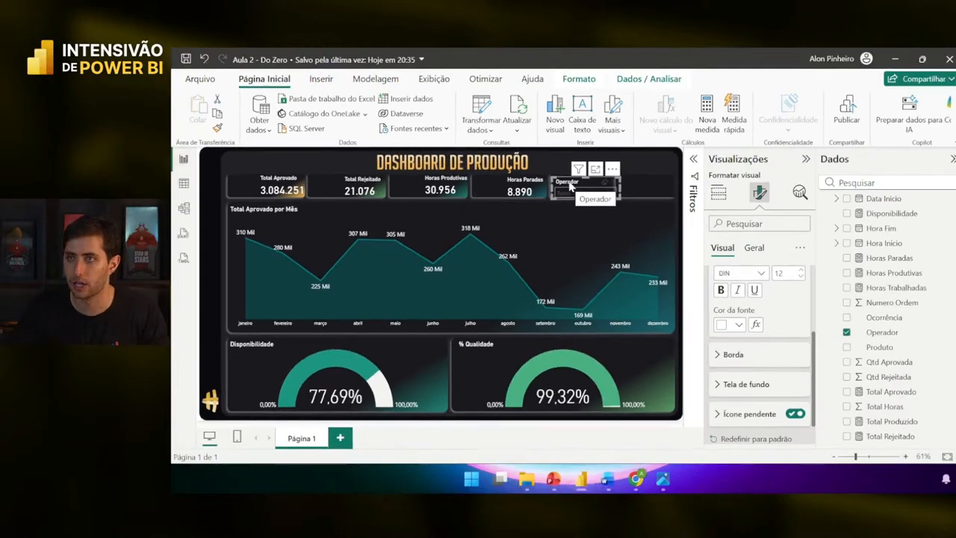
- Set the Operador slicer's Valores font colour to white
scroll(760, 339, up, 3)
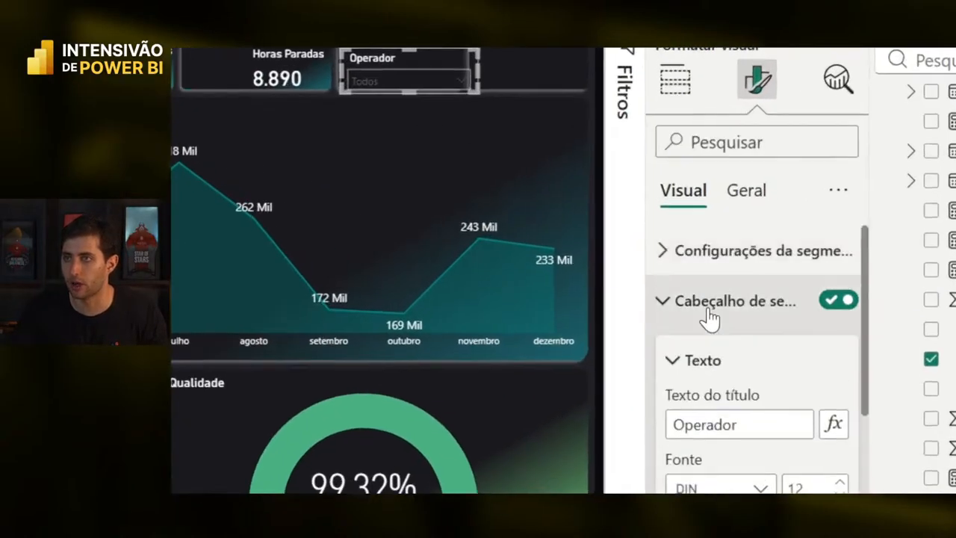
click(733, 306)
click(736, 328)
scroll(711, 366, down, 5)
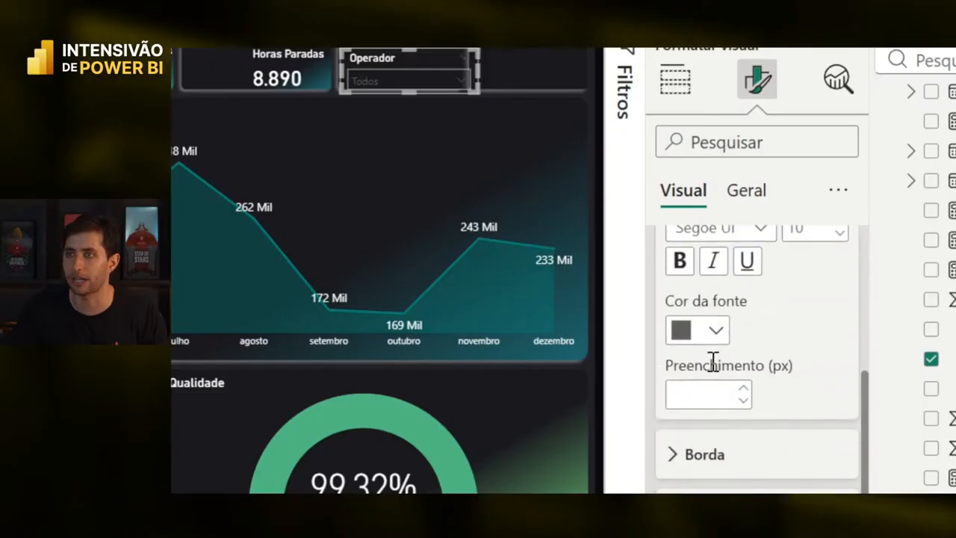
click(710, 333)
click(702, 222)
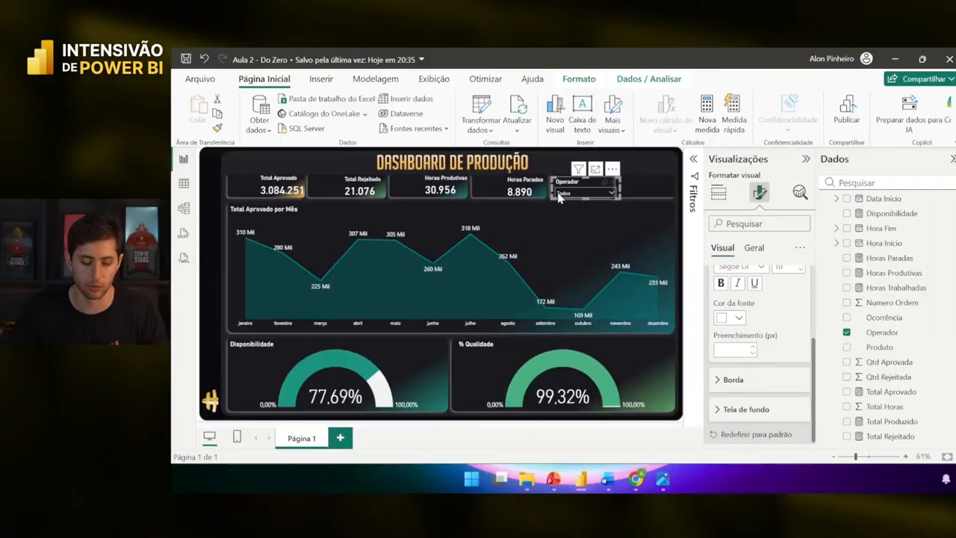
- Check the Operador dropdown by opening its list of operators
key(ctrl+1)
click(590, 228)
key(b)
drag(592, 202, 643, 343)
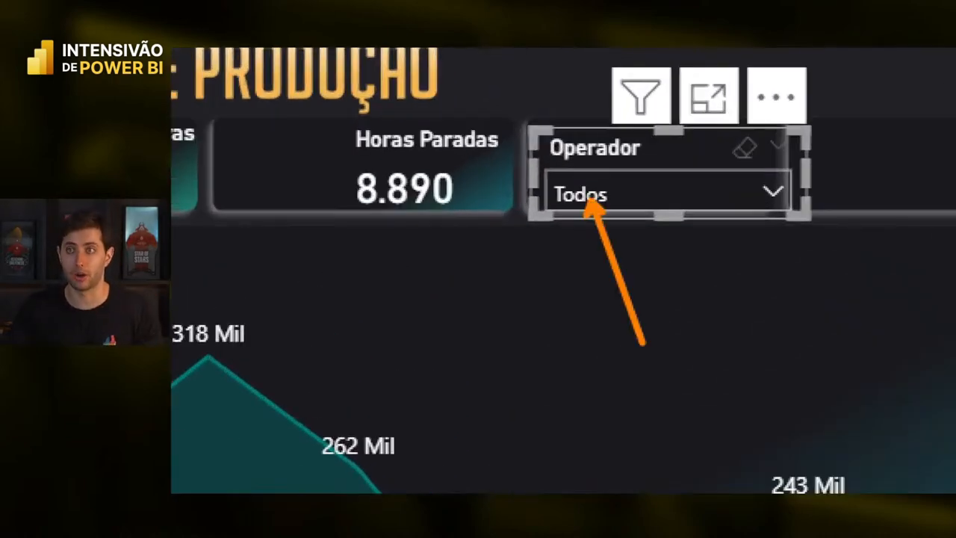
key(Escape)
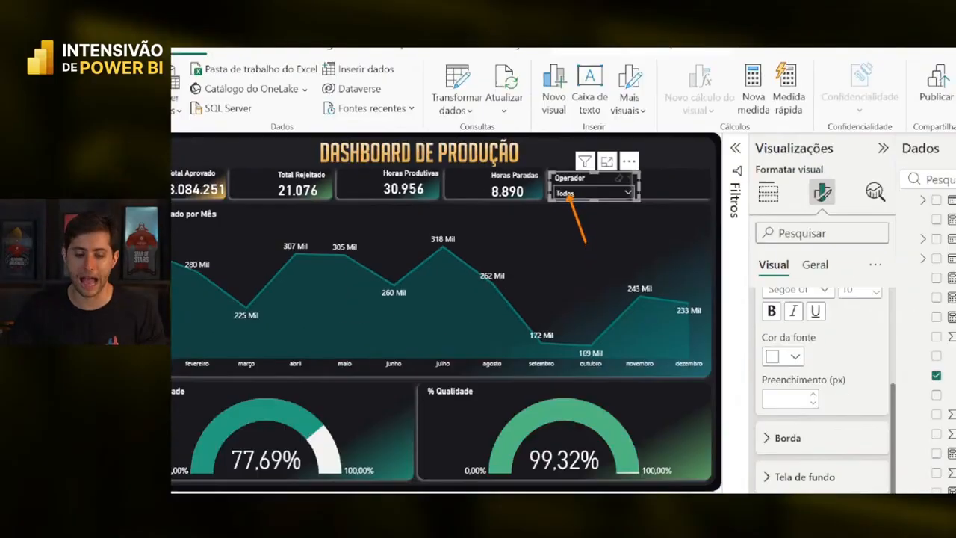
click(608, 196)
key(ctrl+4)
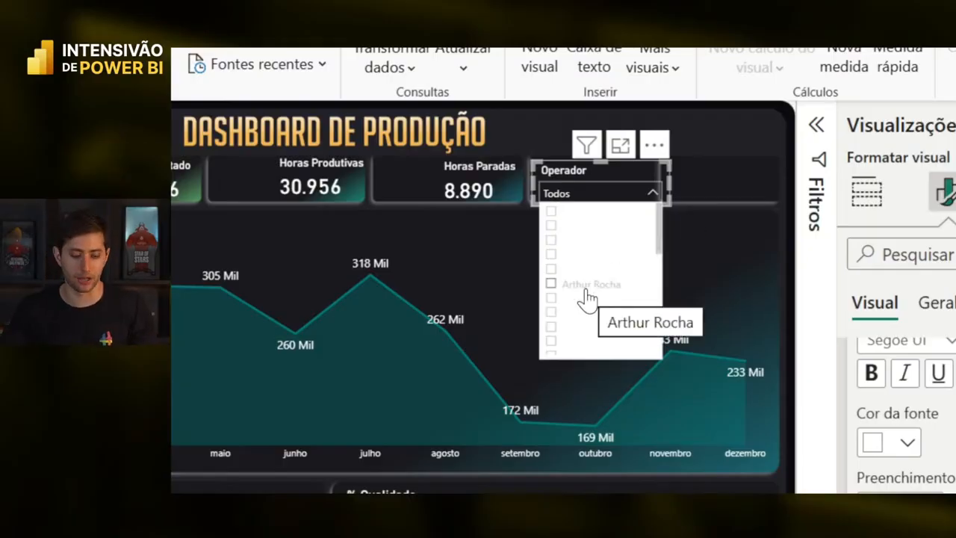
click(623, 193)
- Give the slicer values a Preto 20% mais claro background, then filter to one operator
scroll(855, 423, up, 2)
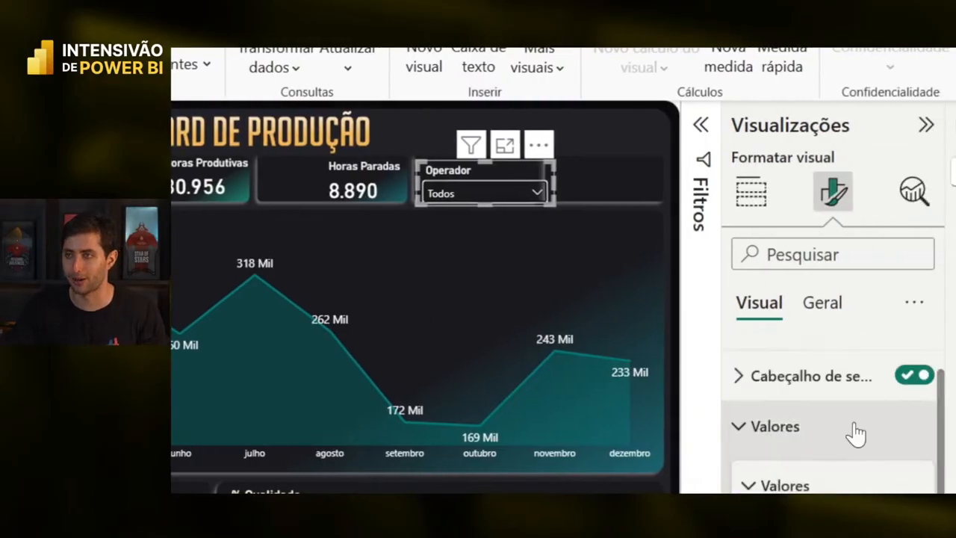
scroll(854, 417, down, 1)
click(846, 348)
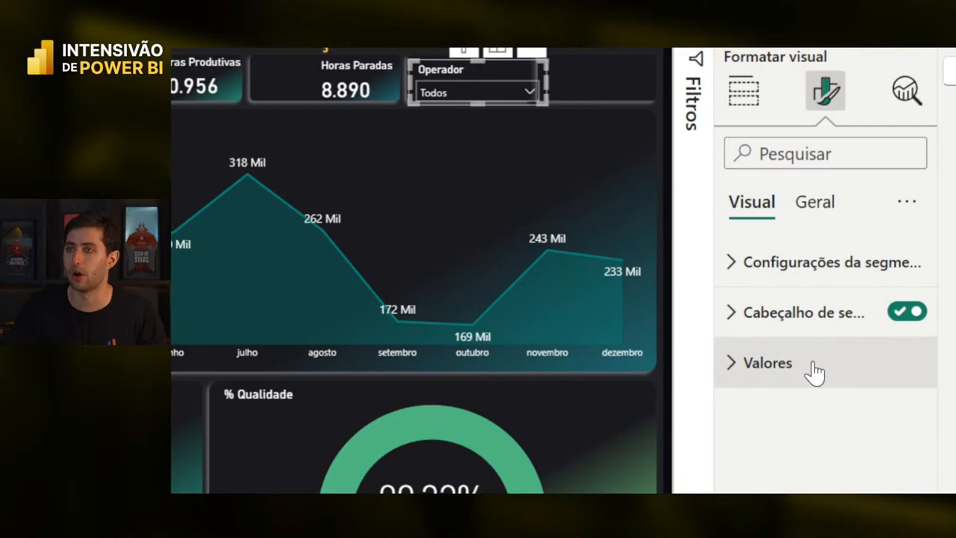
click(814, 366)
scroll(822, 433, down, 5)
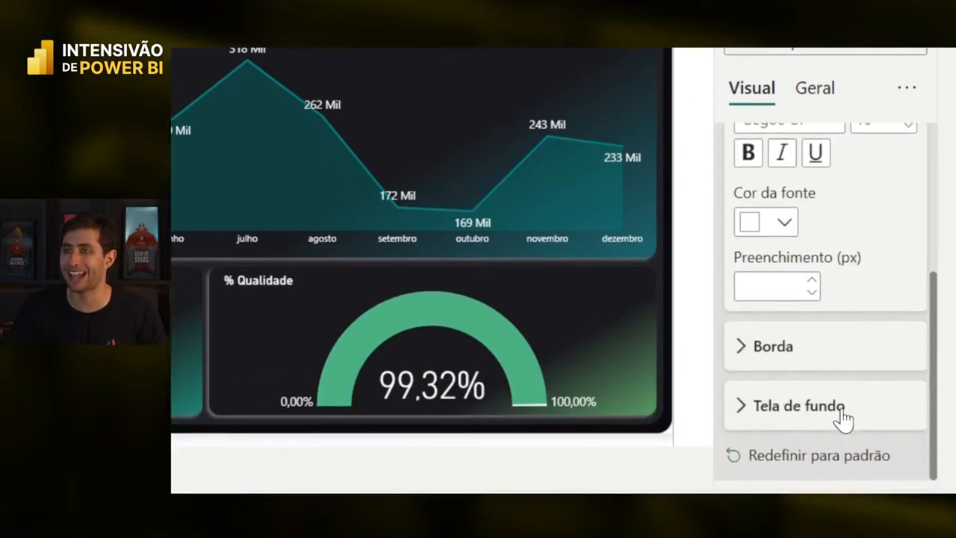
click(843, 420)
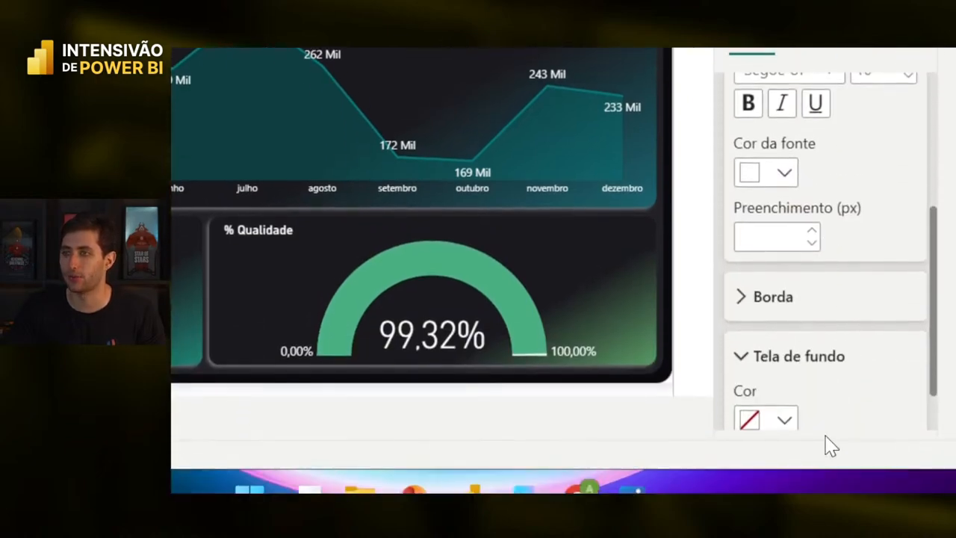
scroll(835, 358, down, 2)
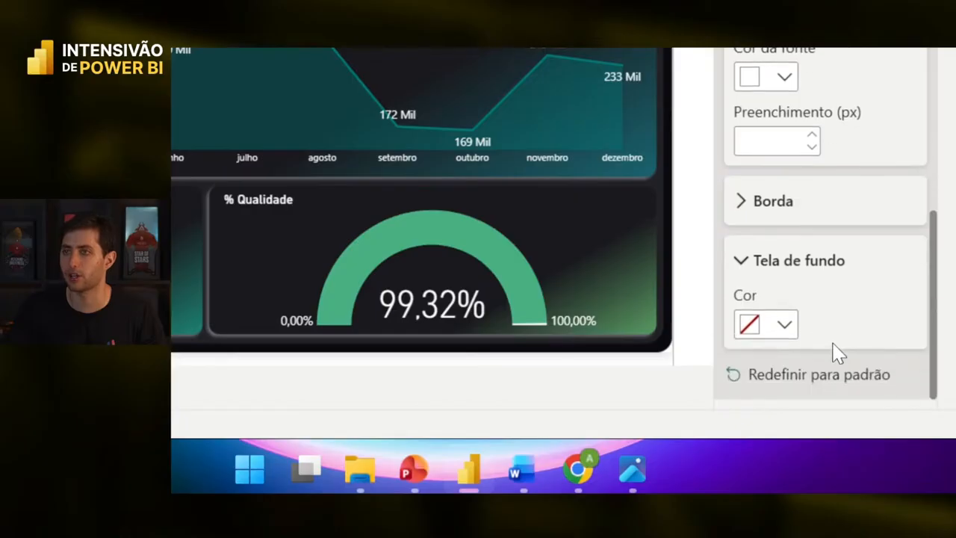
click(769, 328)
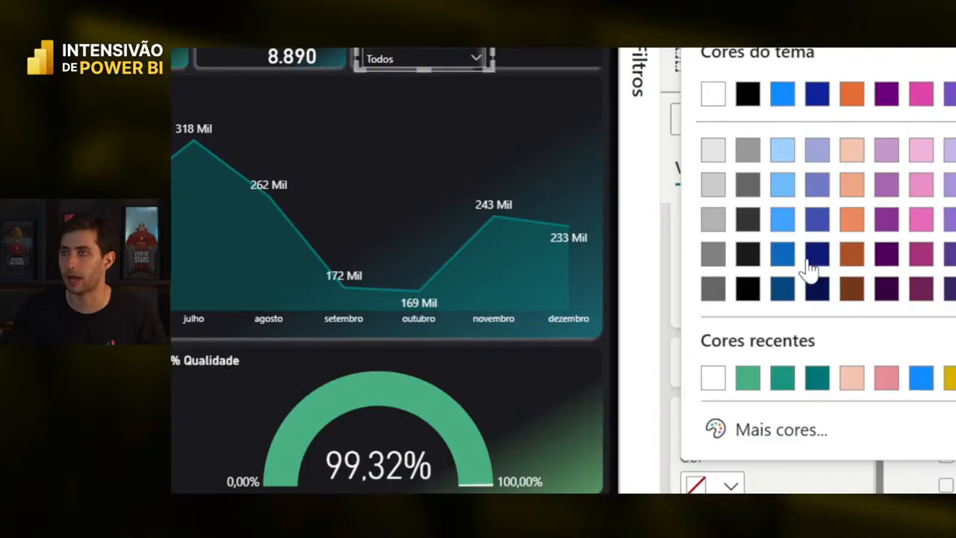
click(747, 255)
click(426, 58)
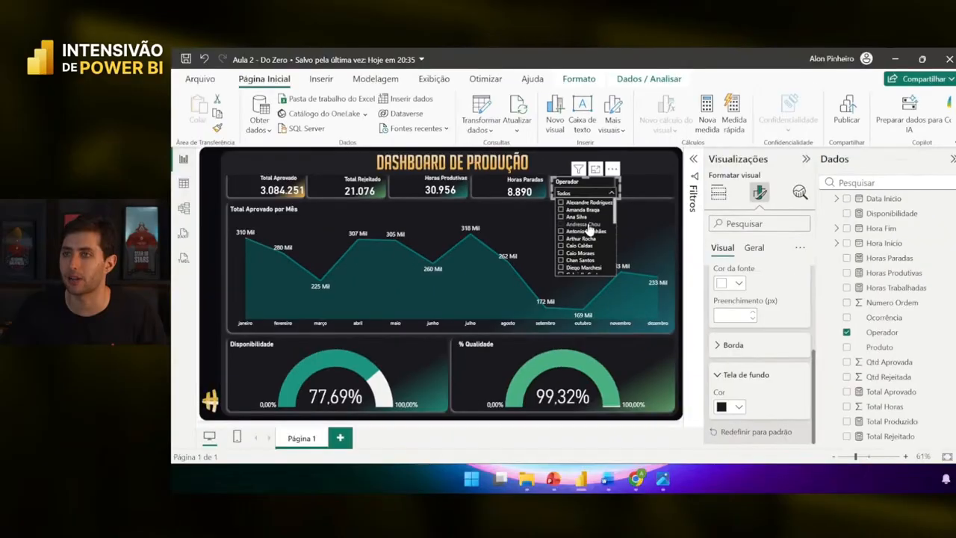
click(714, 197)
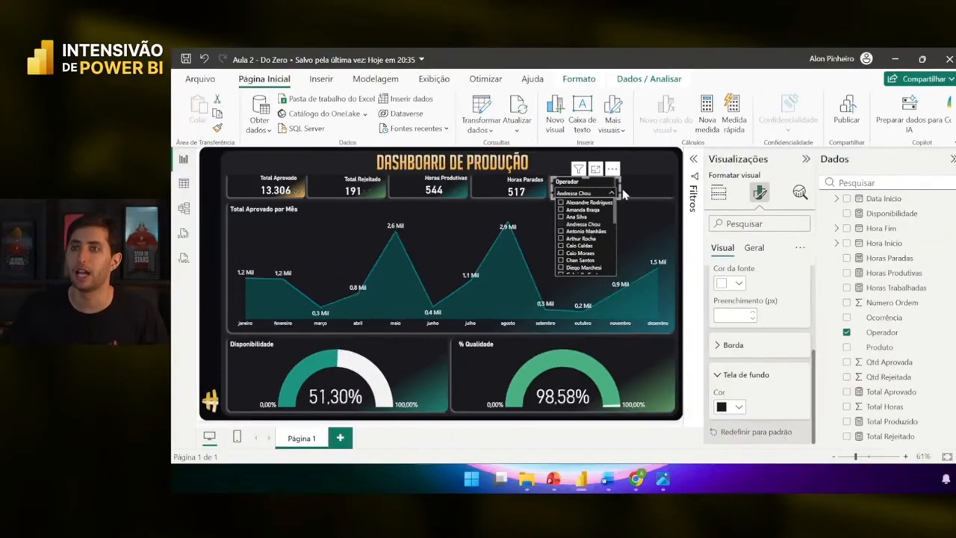
- Close the operator list, toggle selection of the Operador slicer, then select the % Qualidade gauge
click(644, 179)
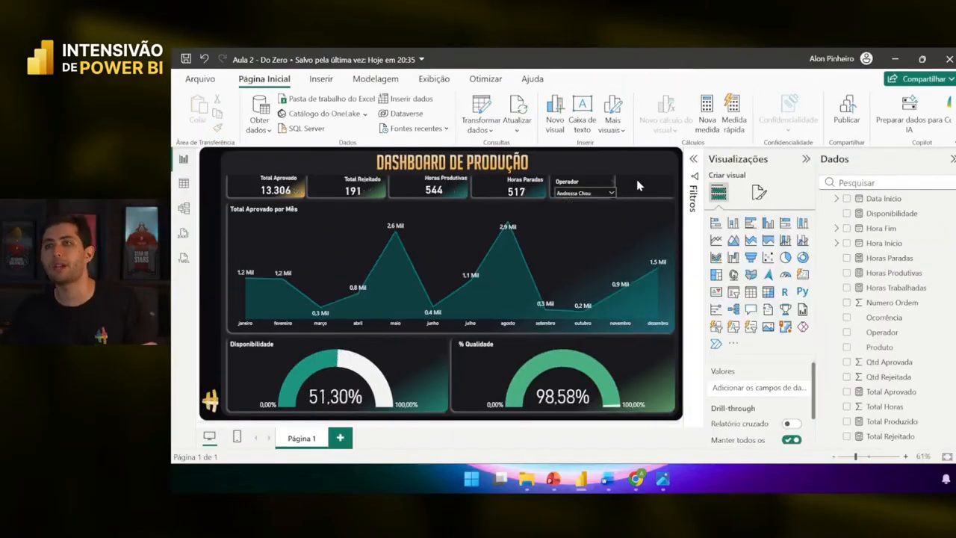
click(571, 185)
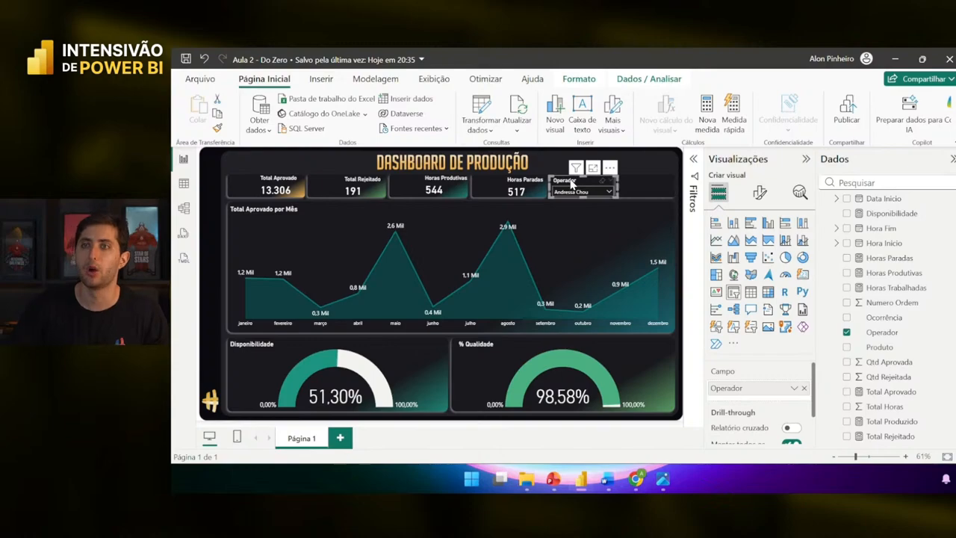
click(563, 155)
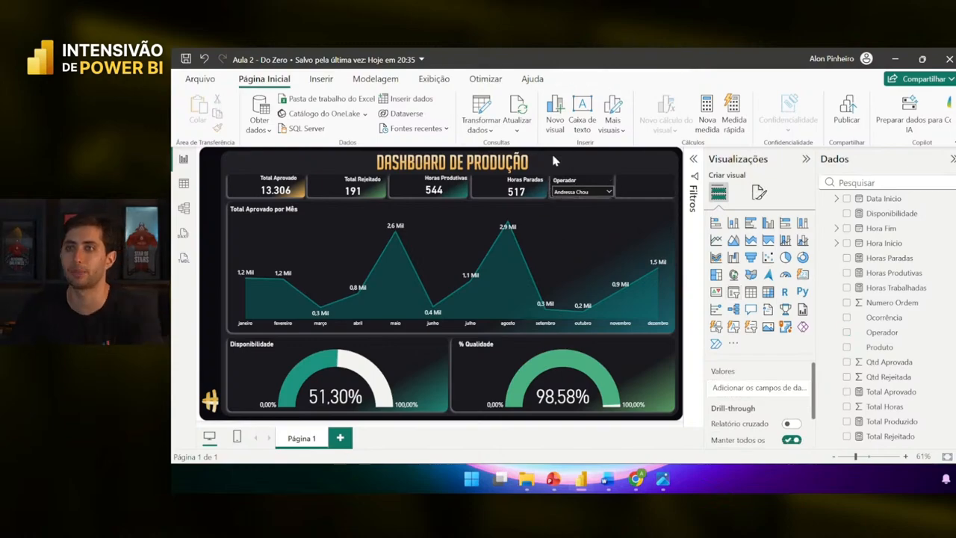
click(593, 190)
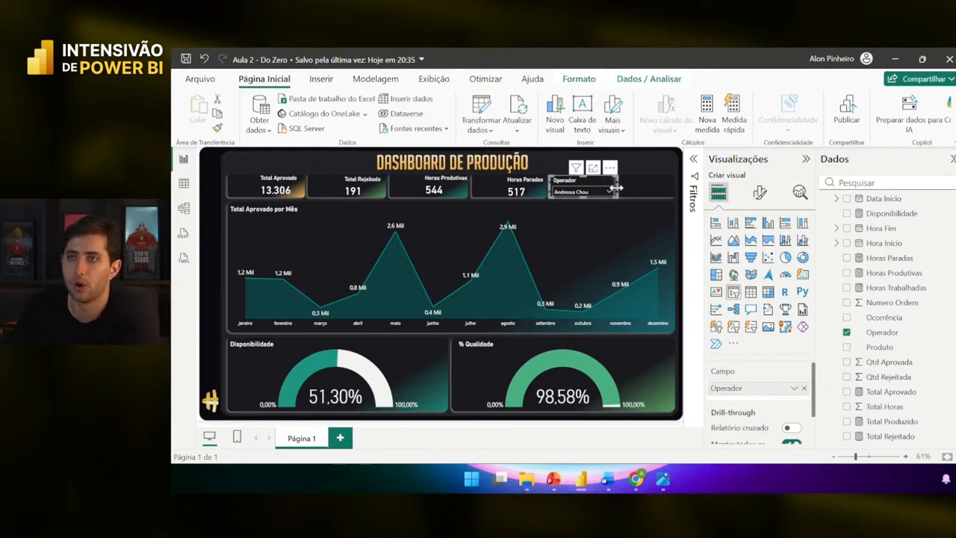
click(641, 190)
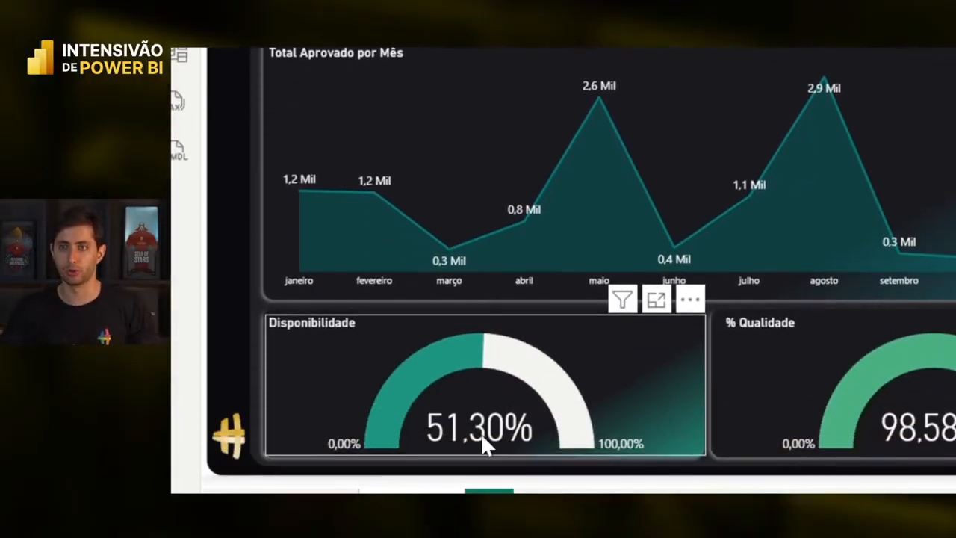
mouse_move(476, 433)
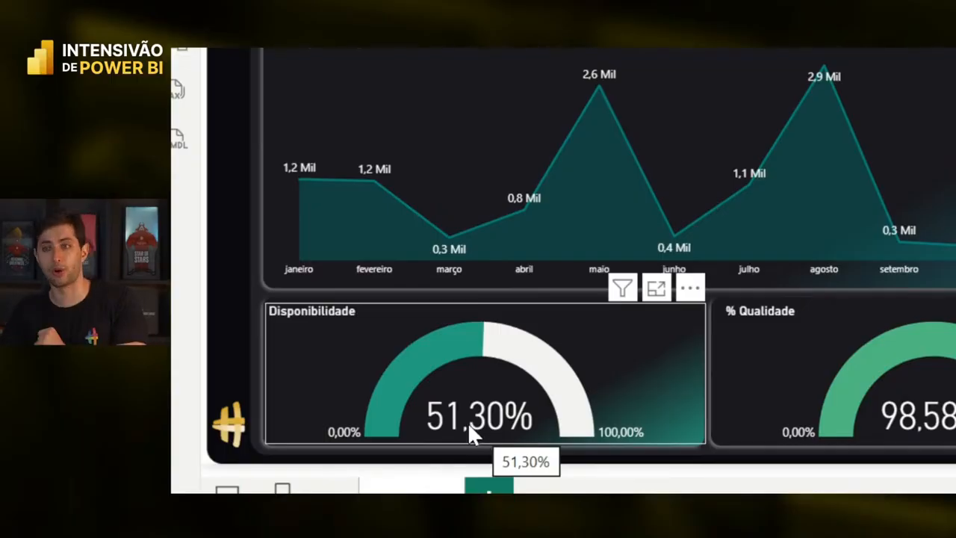
click(869, 326)
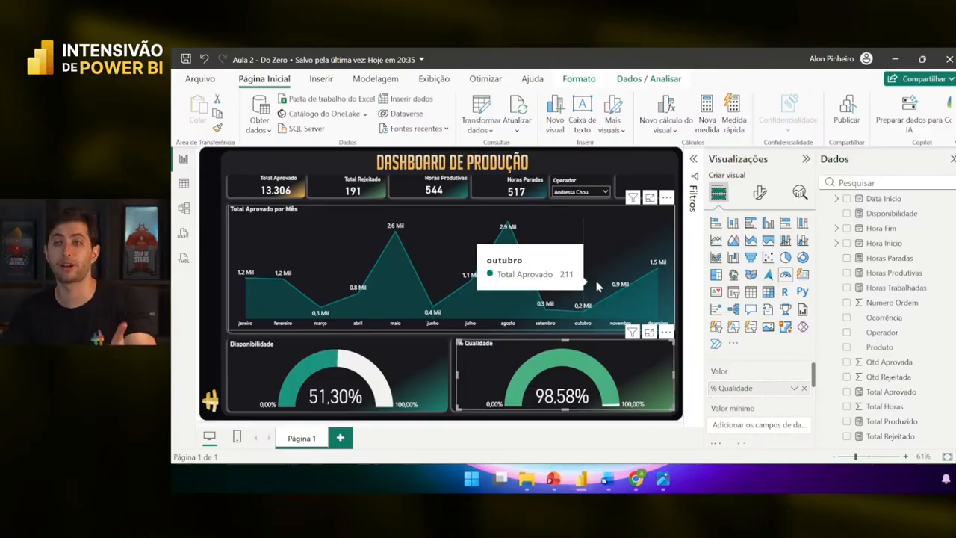
- Filter the dashboard by several different operators in turn from the Operador slicer
click(578, 192)
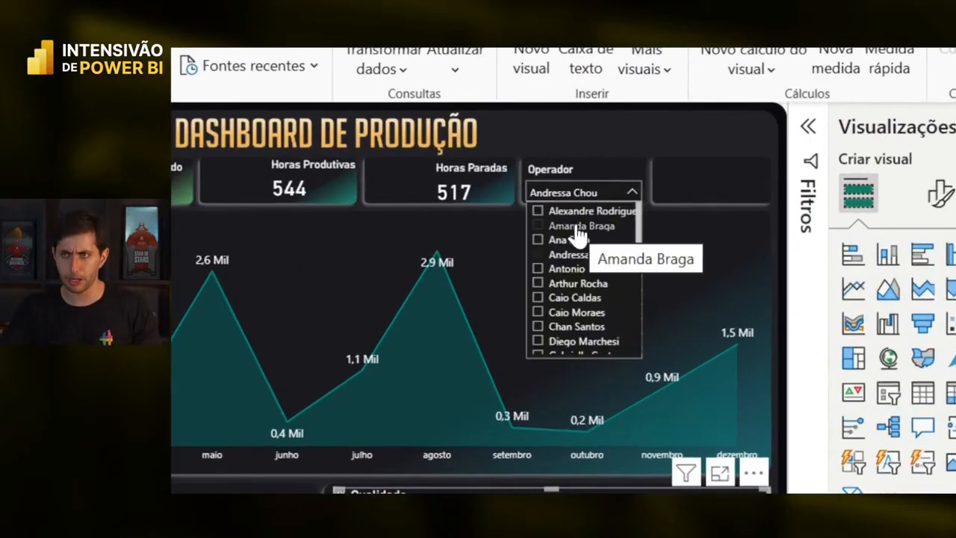
click(580, 226)
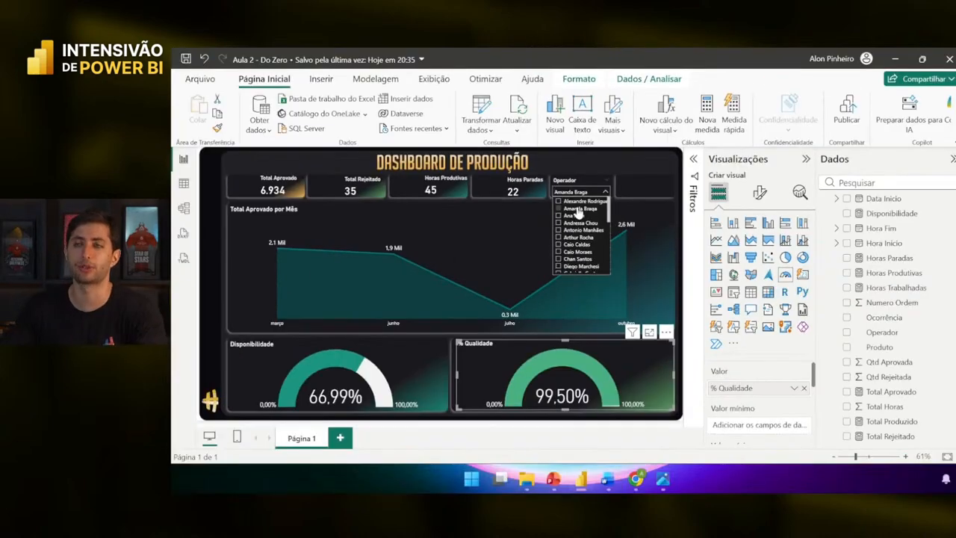
click(580, 201)
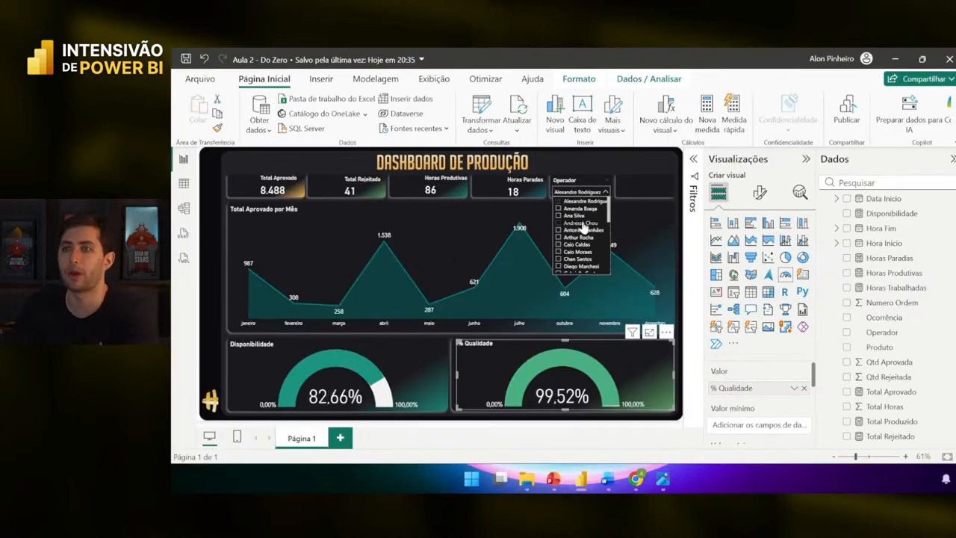
click(585, 230)
click(586, 239)
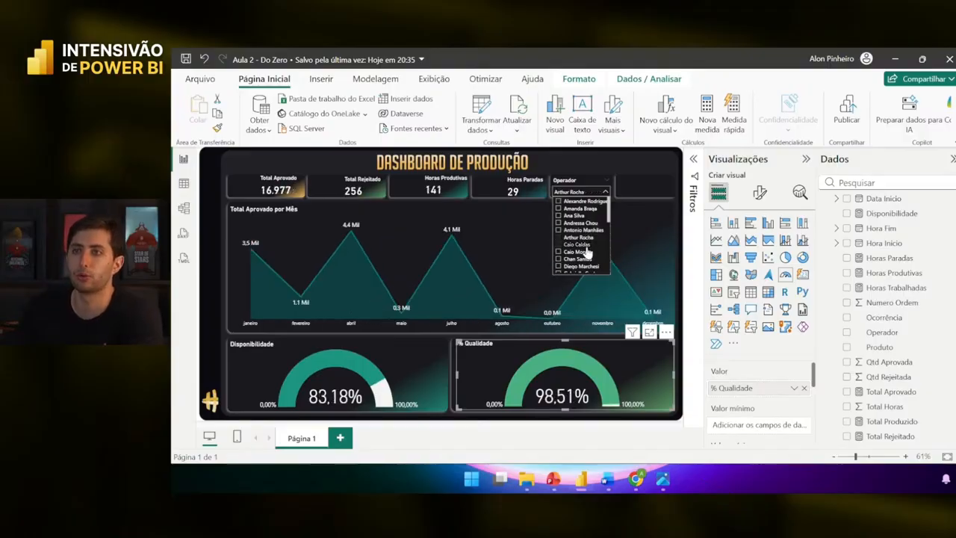
click(587, 253)
click(590, 259)
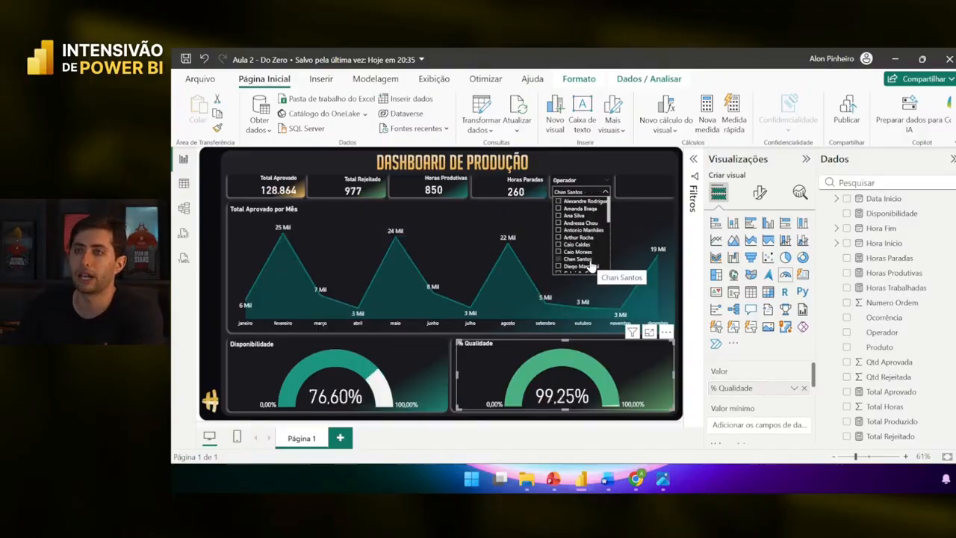
scroll(589, 267, down, 2)
click(586, 227)
click(587, 235)
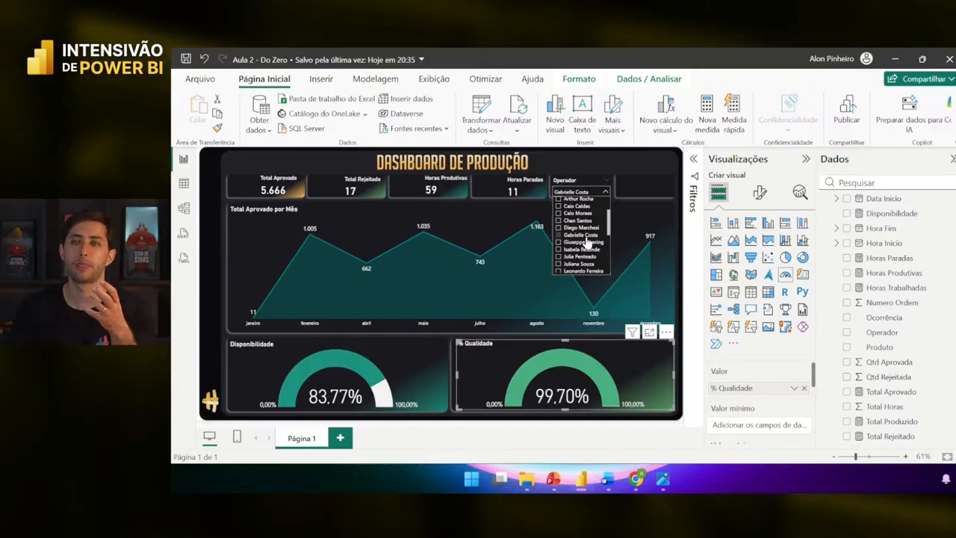
- Test an operator near the list's end, then reset the Operador slicer to Todos
click(587, 236)
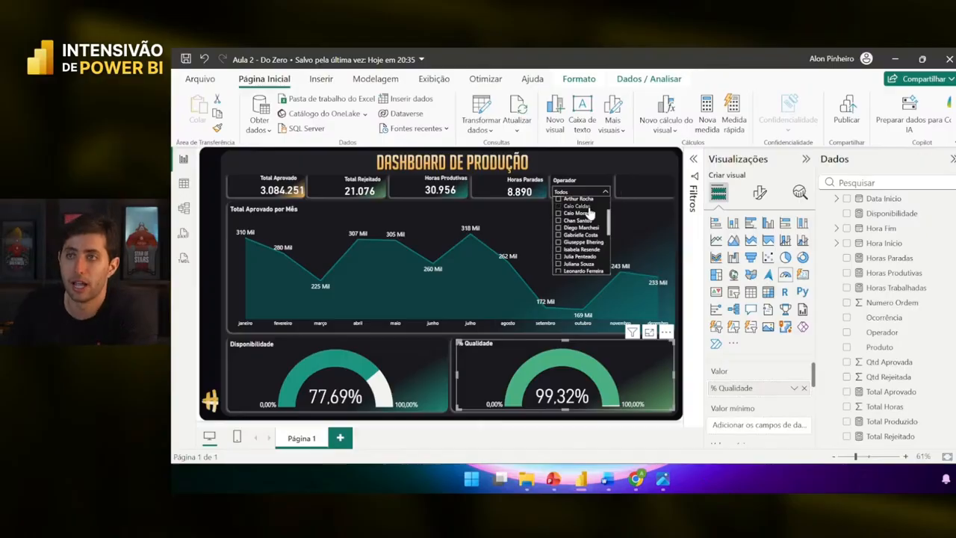
scroll(590, 214, up, 3)
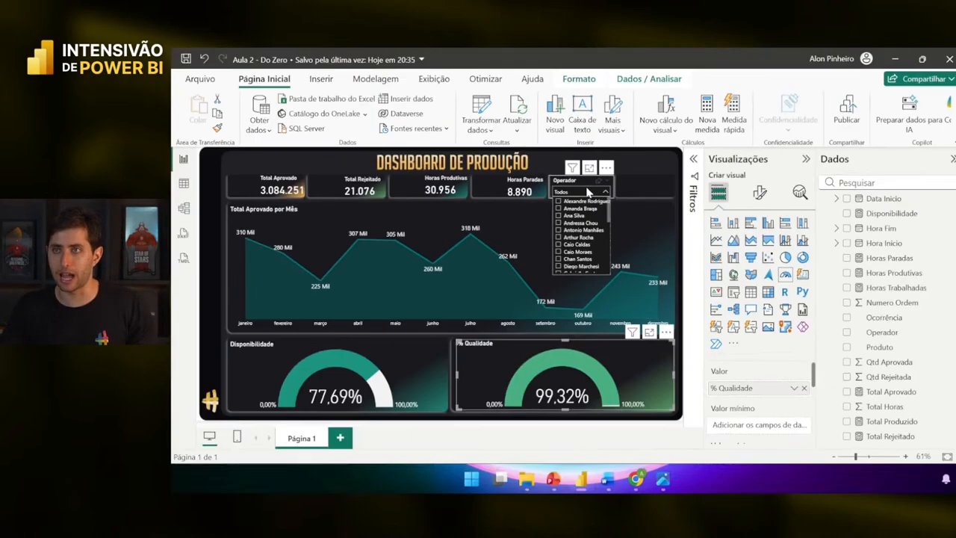
scroll(583, 261, down, 8)
click(580, 258)
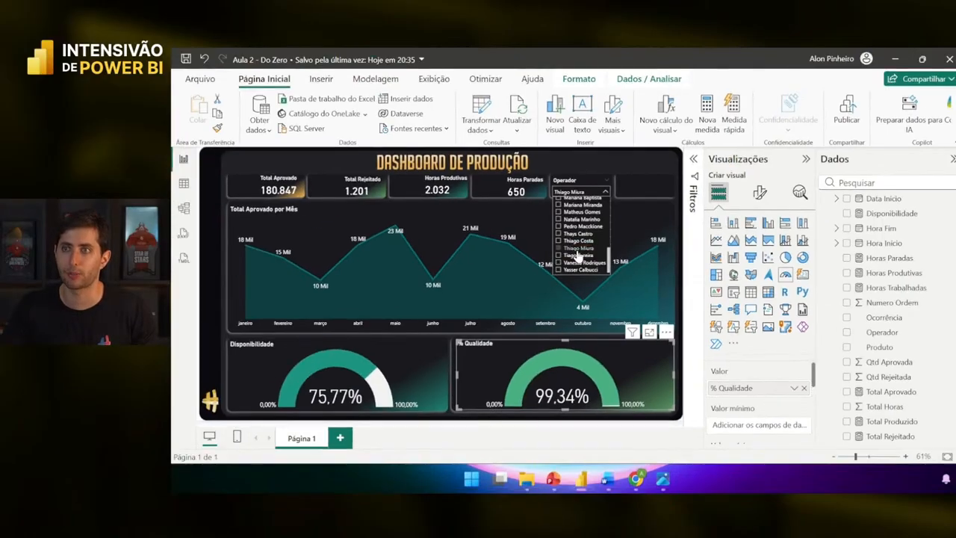
click(574, 250)
click(574, 249)
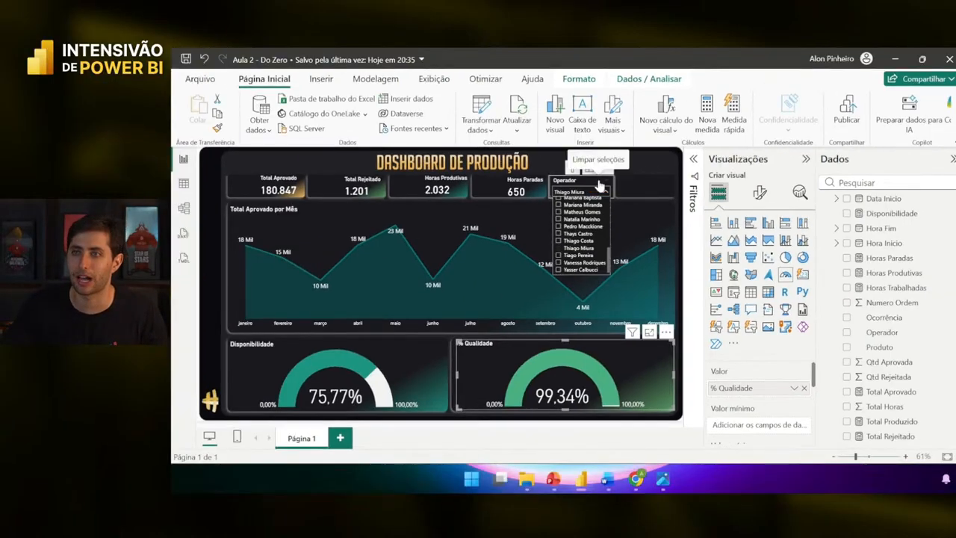
click(633, 178)
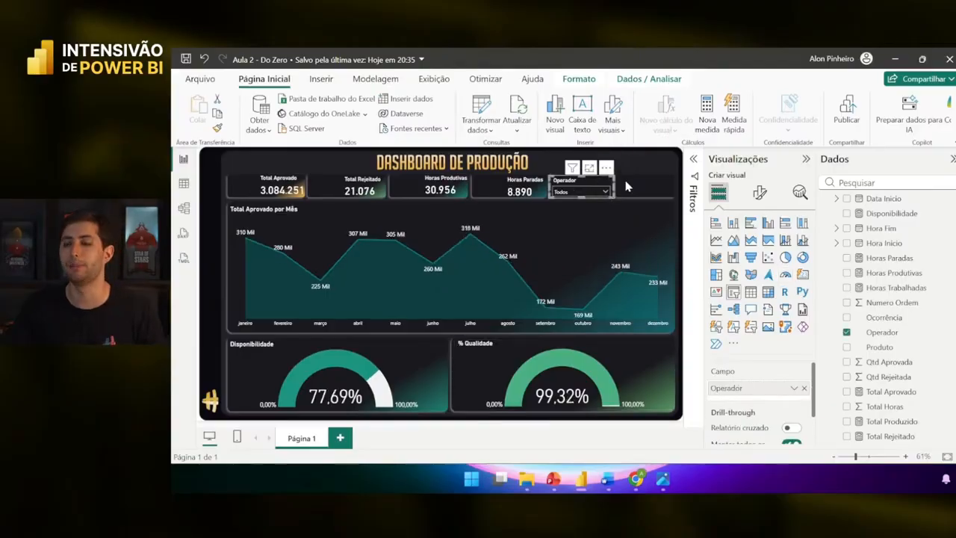
- Duplicate the Operador slicer, place the copy right of the original and make it slightly narrower
click(627, 188)
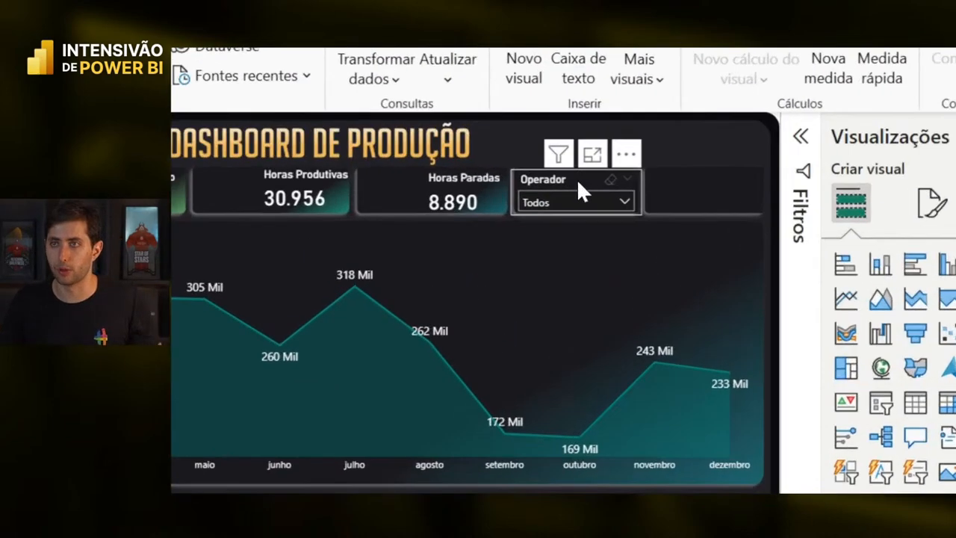
click(587, 185)
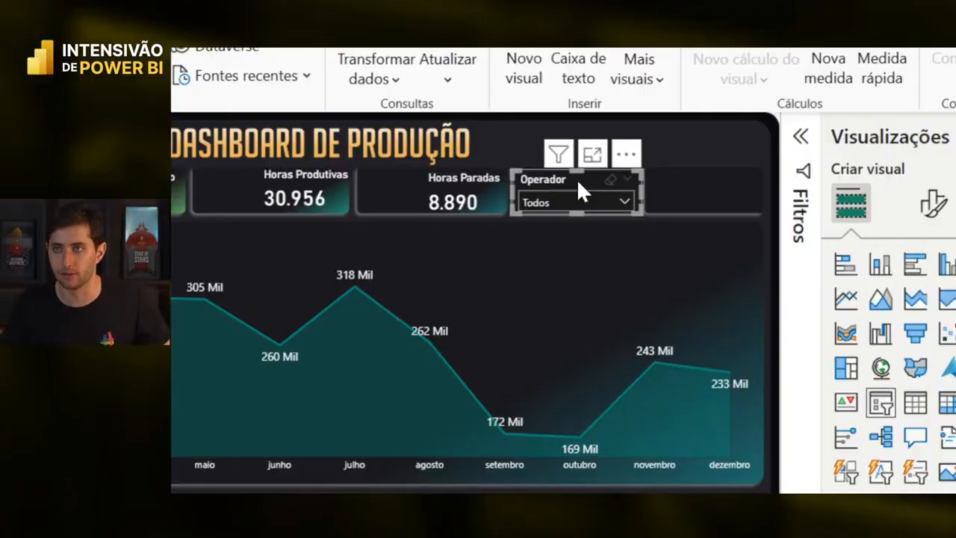
key(ctrl+c)
key(ctrl+v)
drag(571, 185, 685, 177)
drag(629, 194, 646, 192)
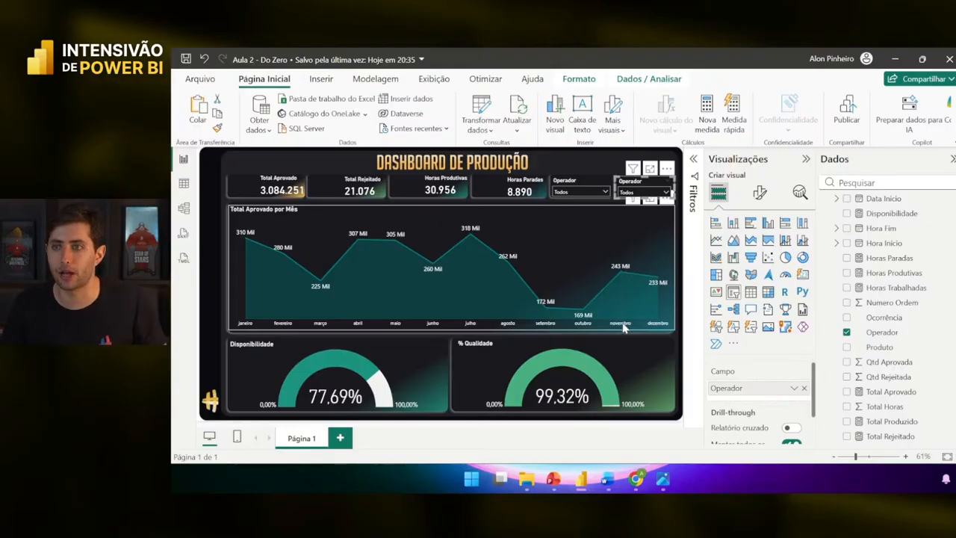
- Test cross-filtering by picking agosto through novembro on the area chart, then clear it
click(622, 326)
click(583, 325)
click(545, 326)
click(508, 326)
click(543, 326)
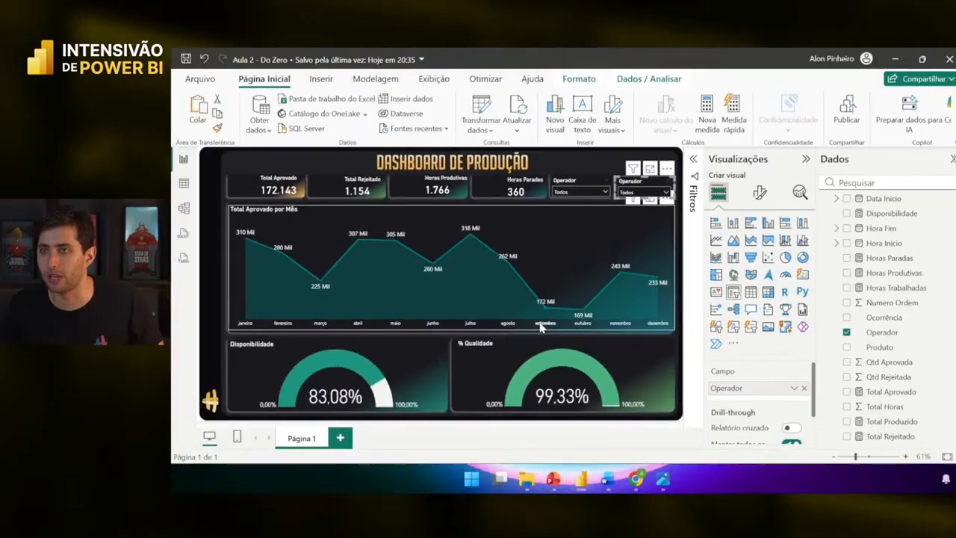
click(517, 332)
click(507, 326)
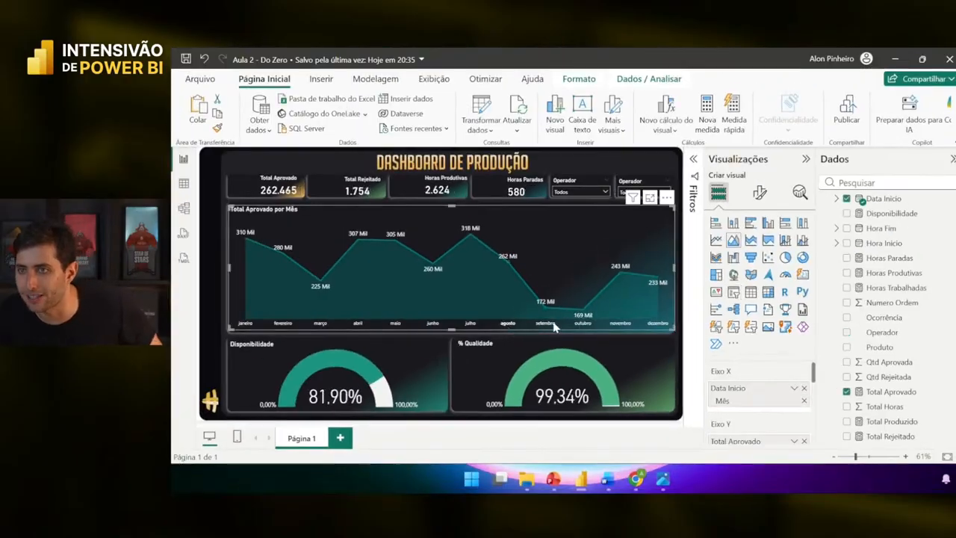
click(575, 326)
click(546, 324)
click(541, 325)
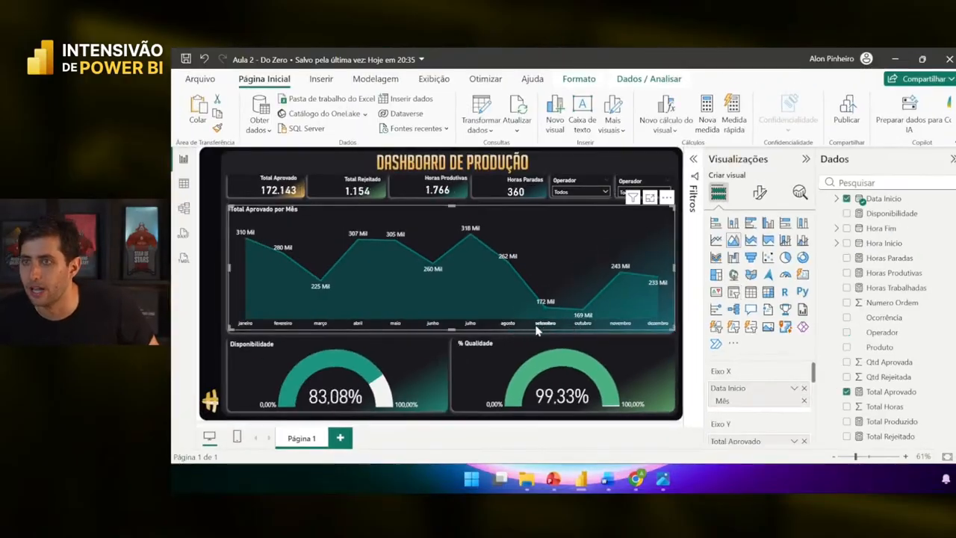
click(510, 326)
click(525, 300)
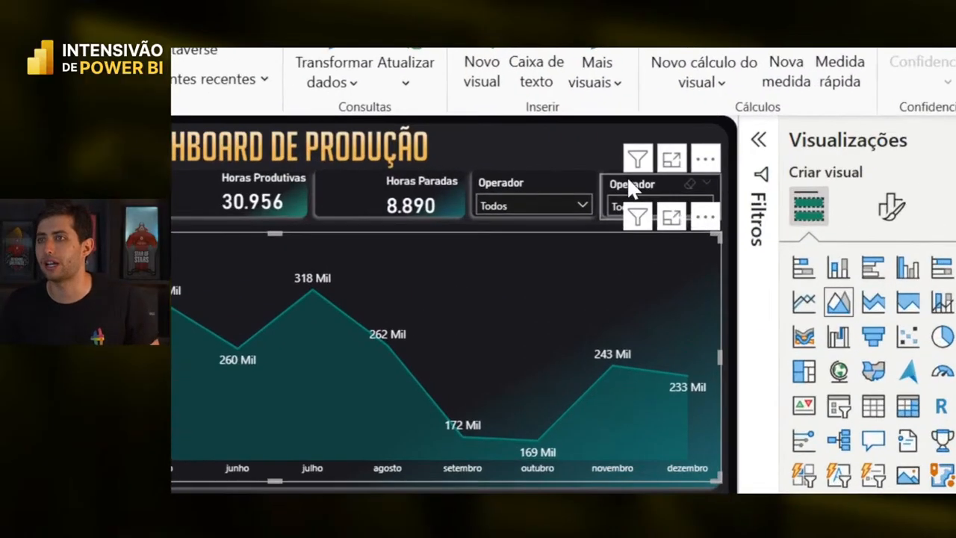
- Replace Operador with Data Inicio's Mês as the copied slicer's field
click(627, 181)
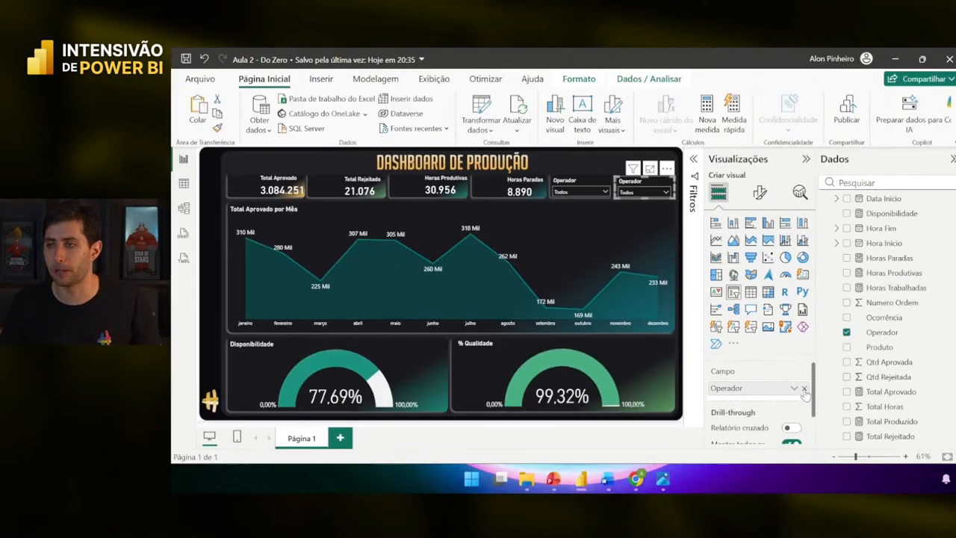
click(813, 388)
scroll(913, 301, up, 2)
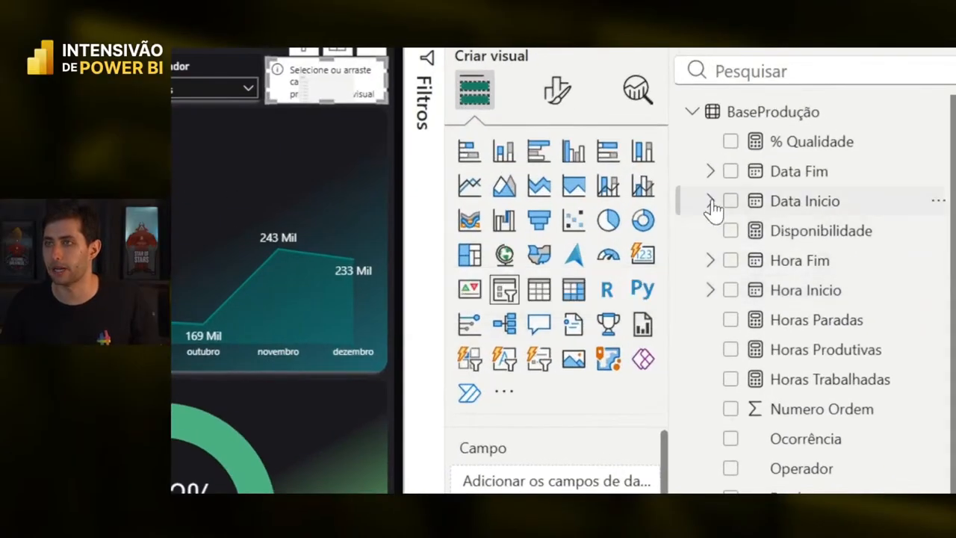
click(708, 201)
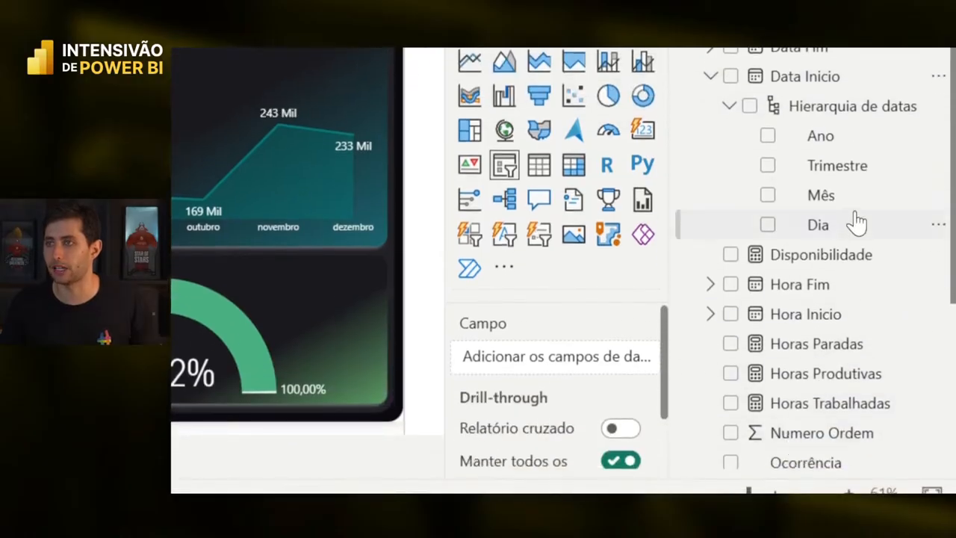
drag(843, 321, 548, 491)
drag(549, 368, 549, 362)
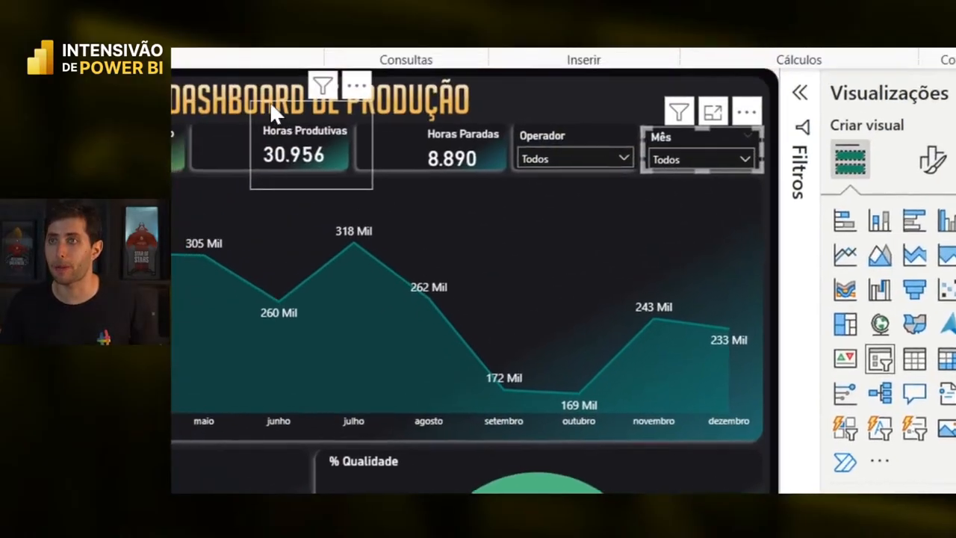
click(734, 169)
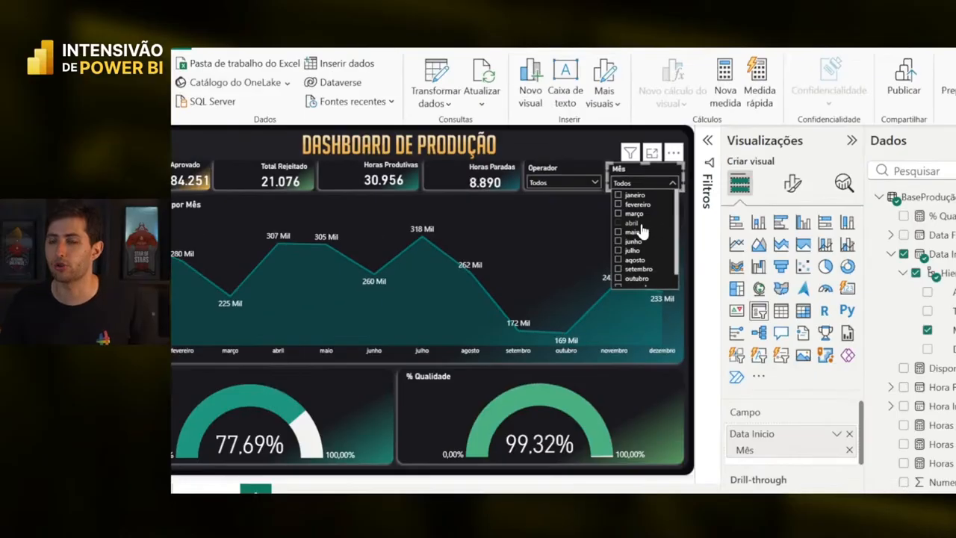
click(639, 224)
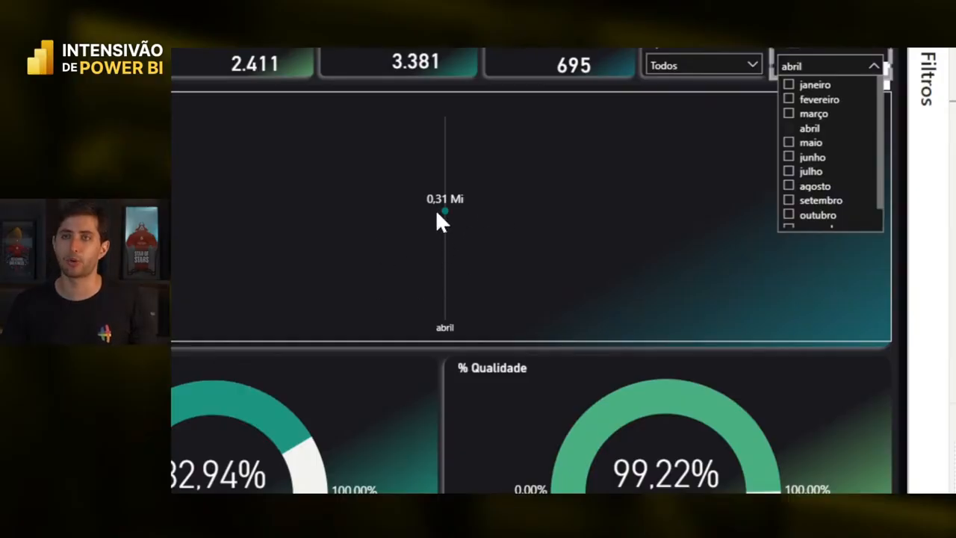
mouse_move(416, 197)
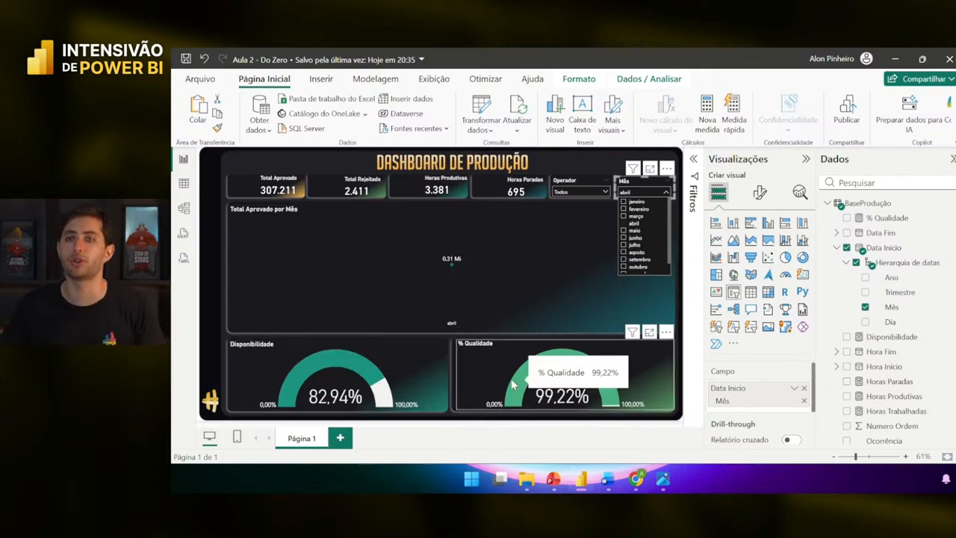
click(639, 217)
click(644, 210)
click(640, 210)
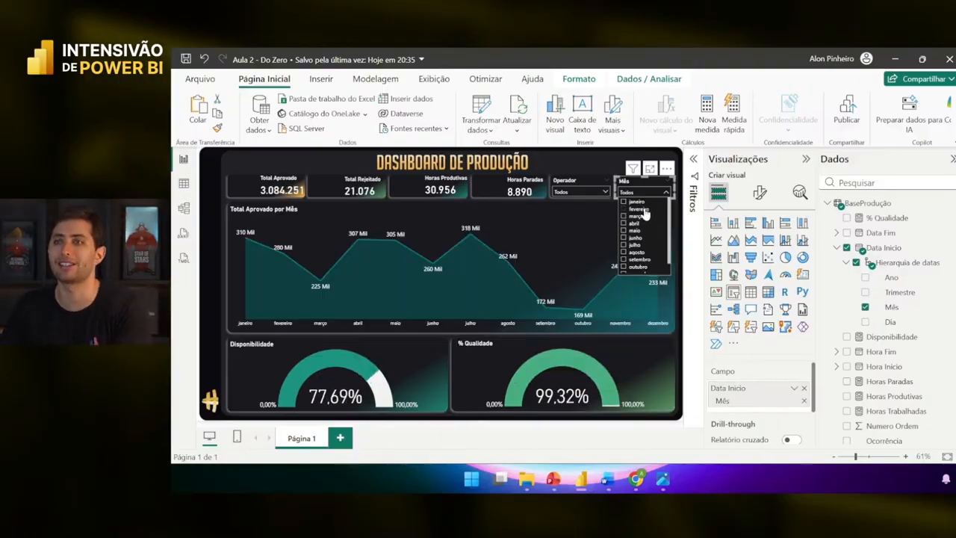
click(601, 193)
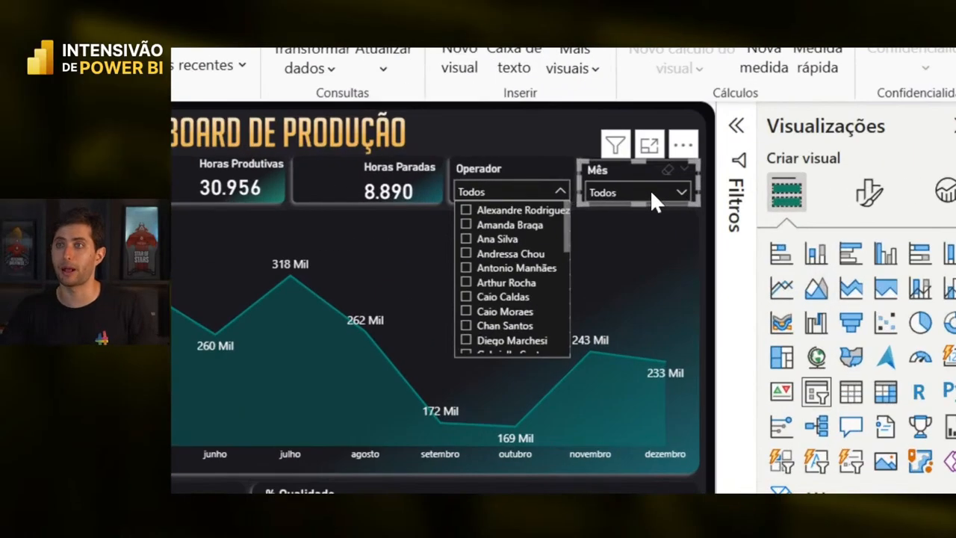
click(523, 255)
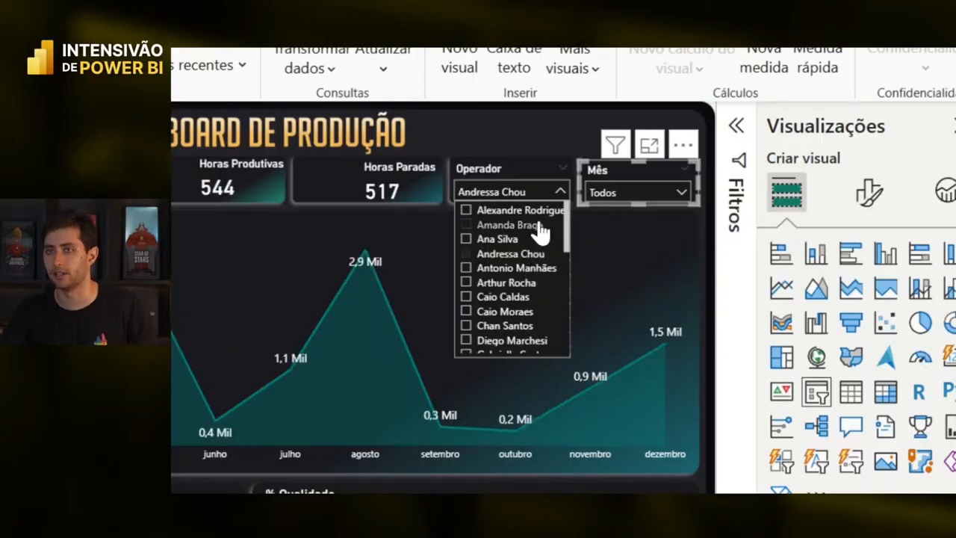
click(533, 188)
click(637, 190)
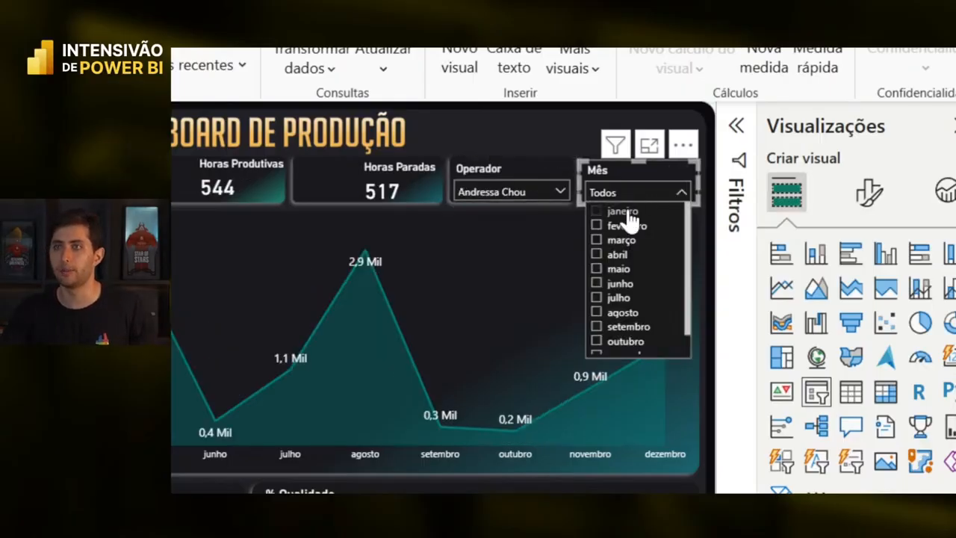
click(622, 211)
click(476, 121)
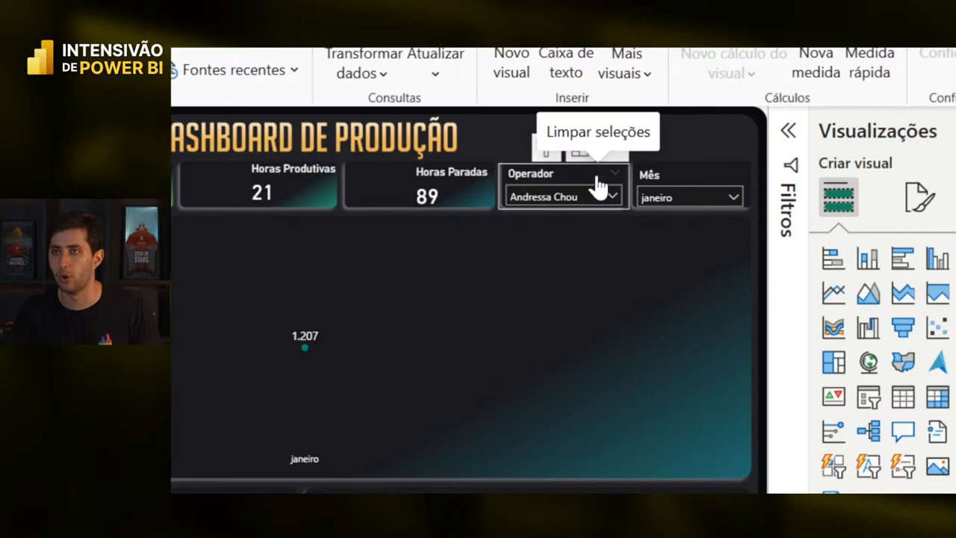
click(594, 194)
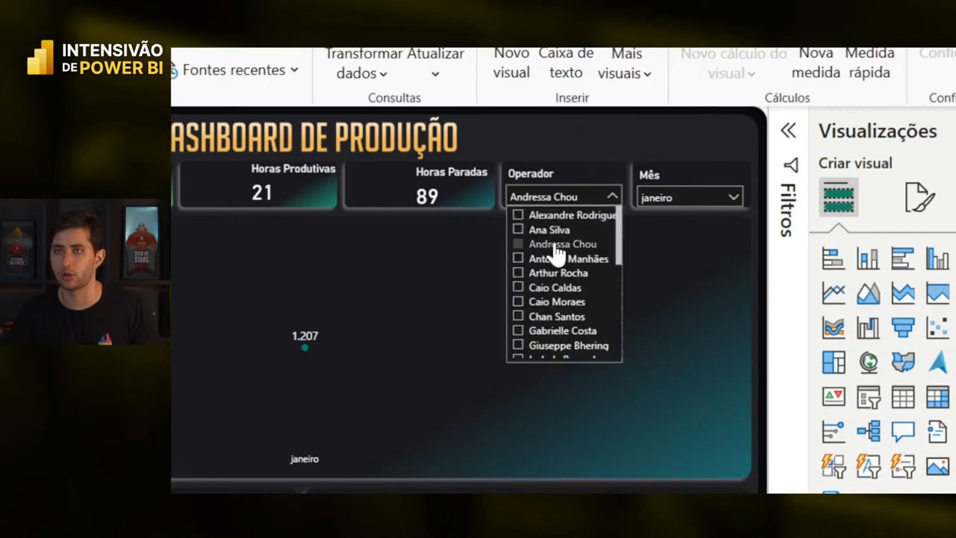
click(553, 243)
click(675, 197)
click(670, 217)
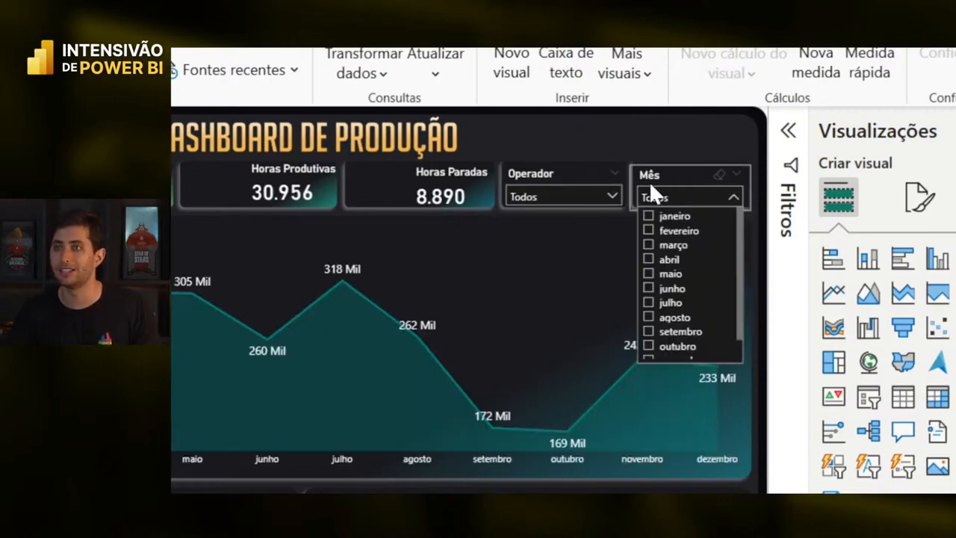
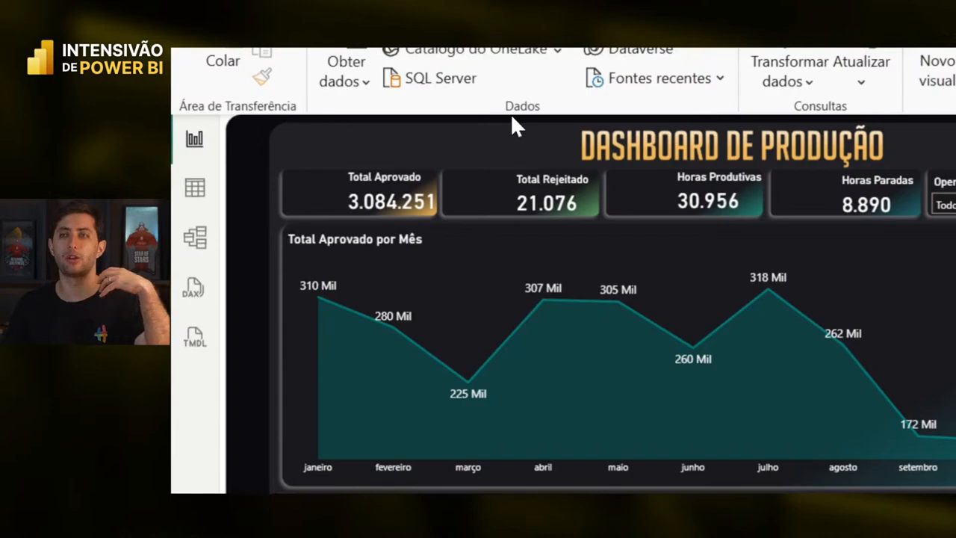
- Nudge the Horas Produtivas card slightly left, then bring up the ColorSpace palette page
click(721, 181)
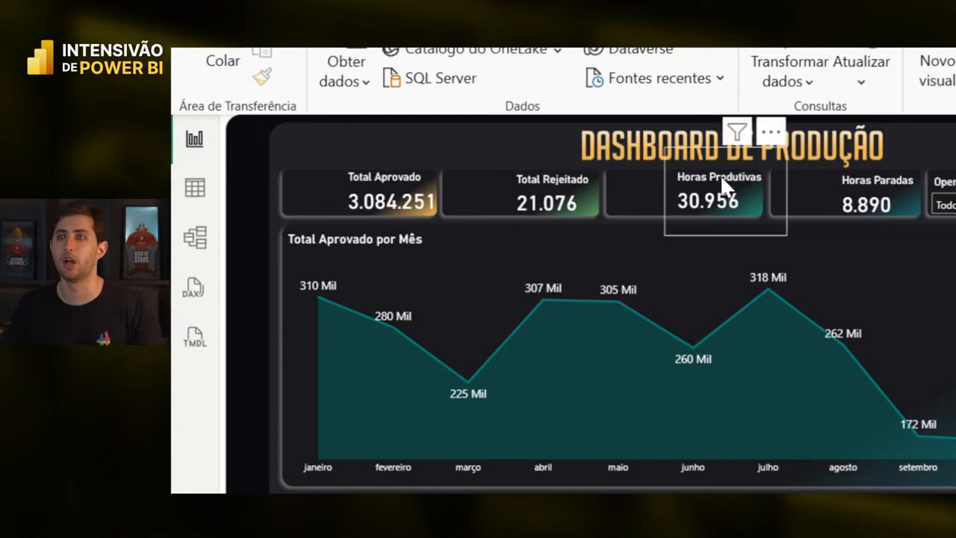
click(709, 139)
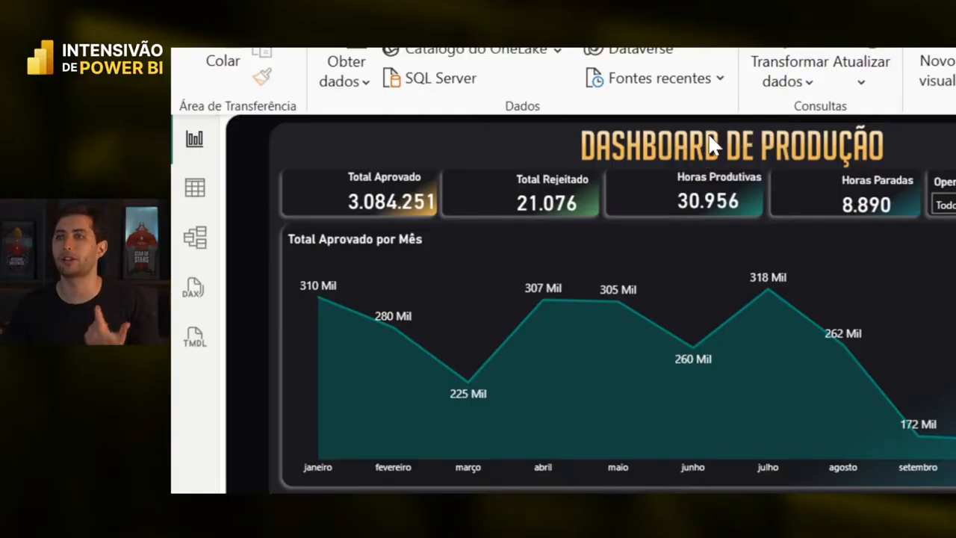
click(703, 152)
drag(700, 150, 690, 144)
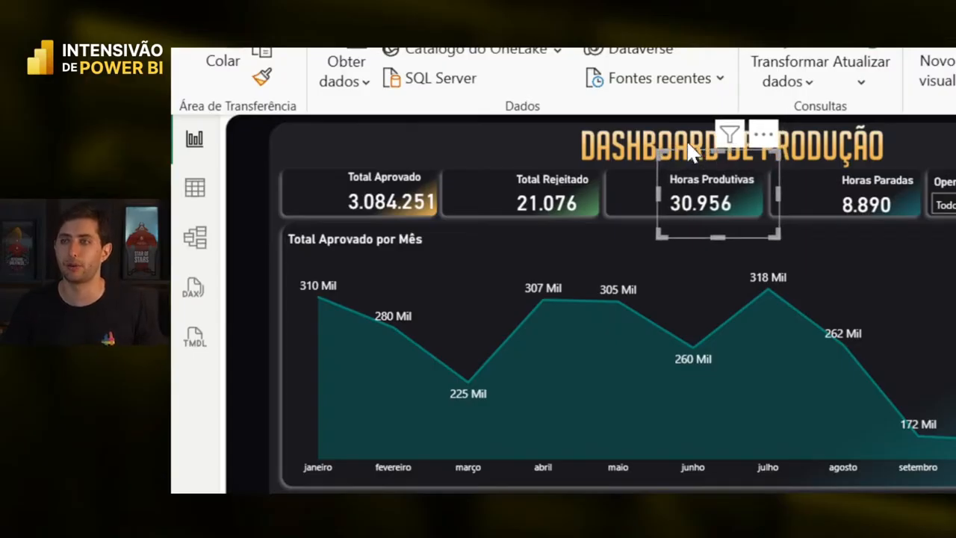
click(649, 137)
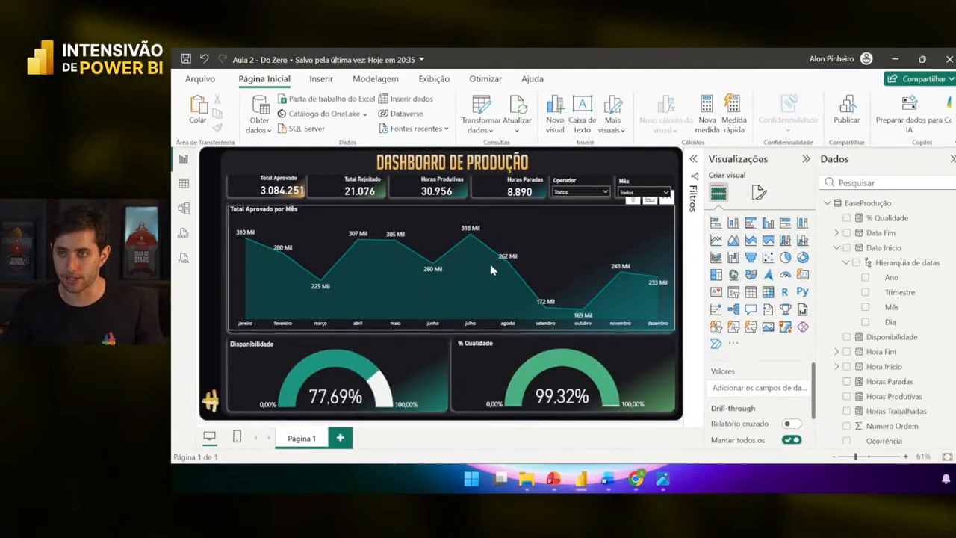
click(633, 480)
- Search Flaticon for revenue icons, then for sales icons, and browse the results
click(344, 60)
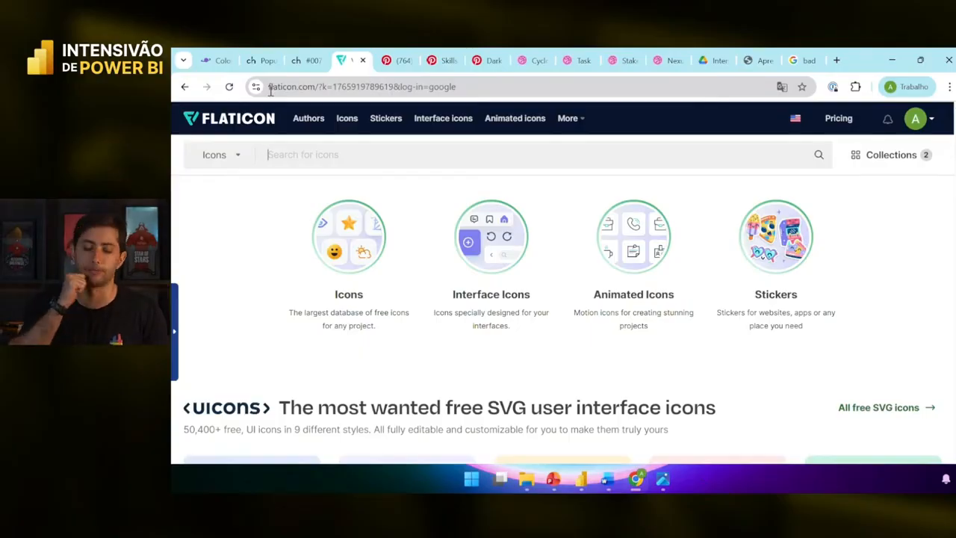
text(R)
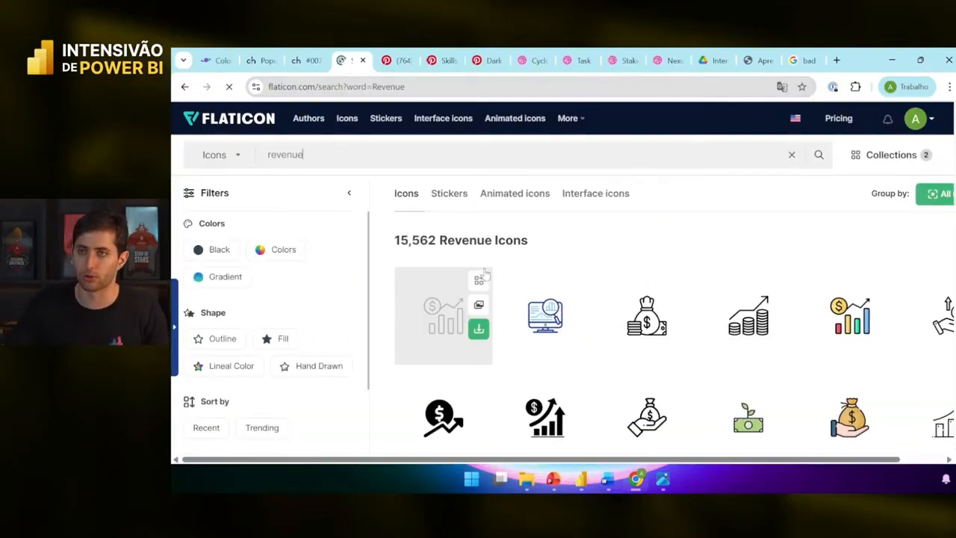
scroll(761, 249, down, 1)
scroll(762, 249, down, 8)
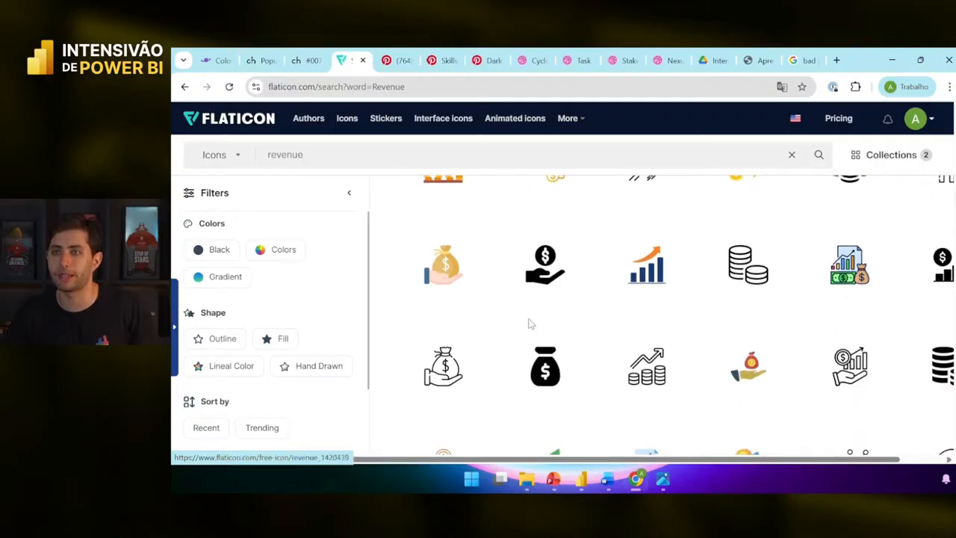
scroll(596, 317, up, 7)
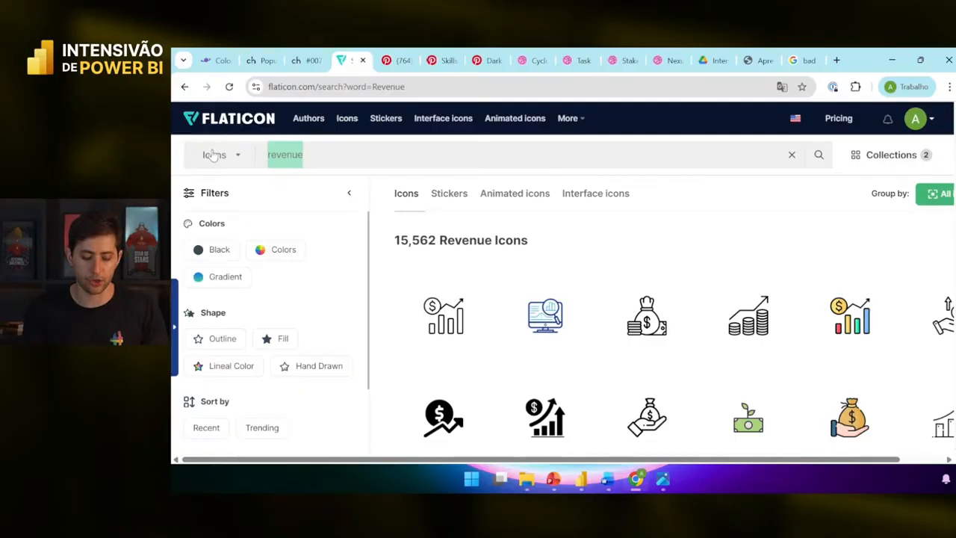
text(sales)
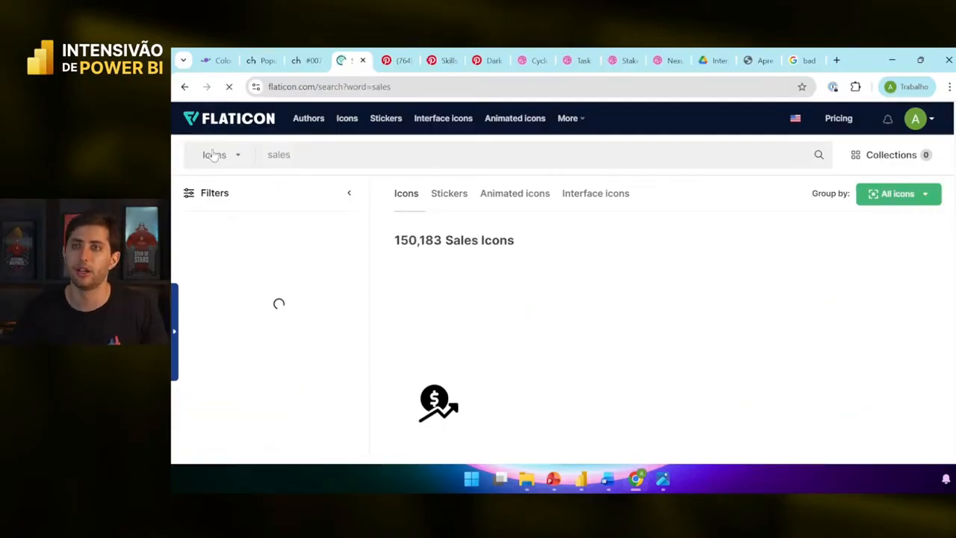
scroll(642, 336, down, 2)
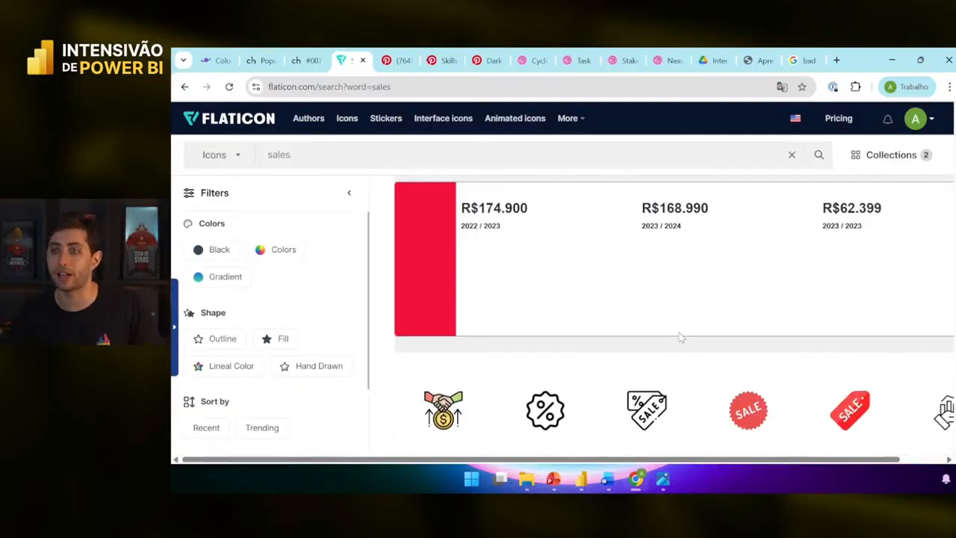
scroll(680, 336, up, 5)
- Replace the search term with manufacture to list 28,609 manufacture icons
drag(293, 155, 226, 163)
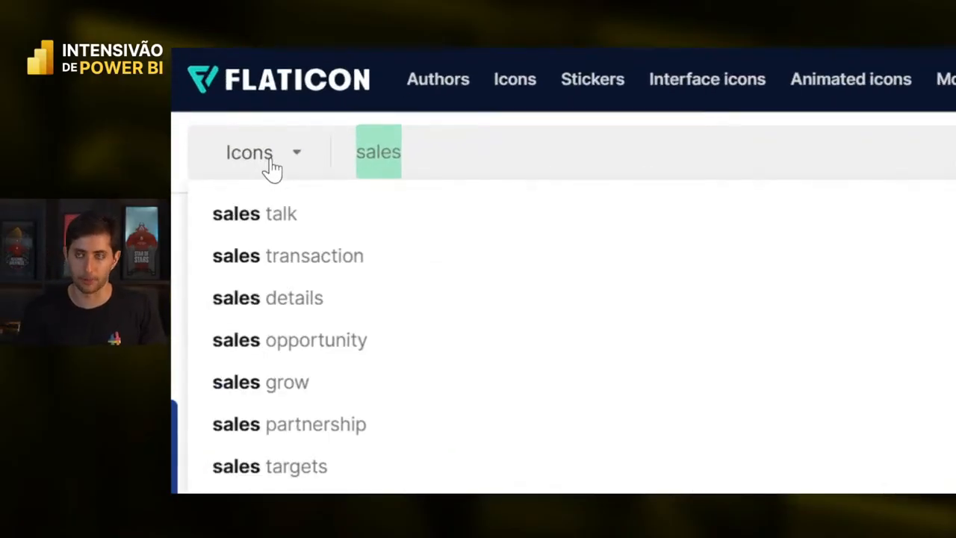
text(manufu)
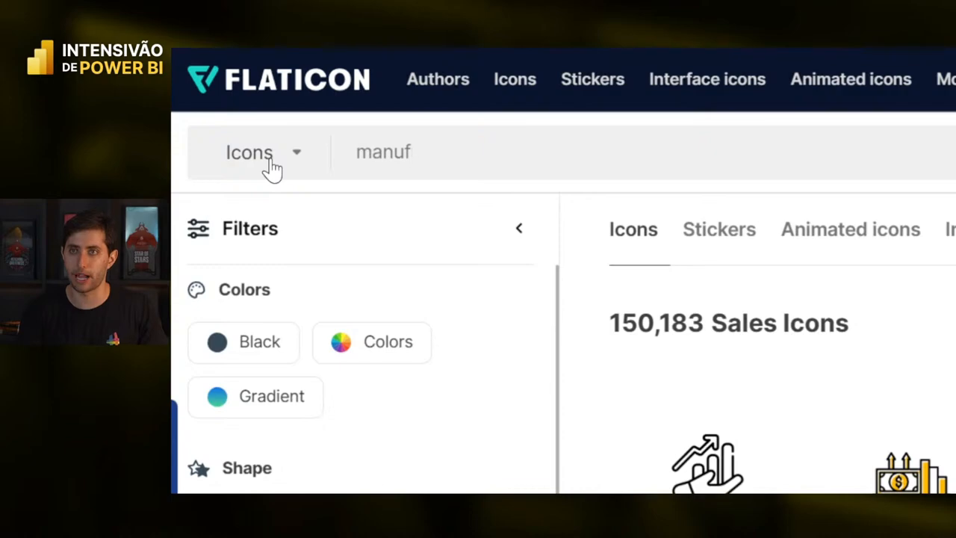
text(acture)
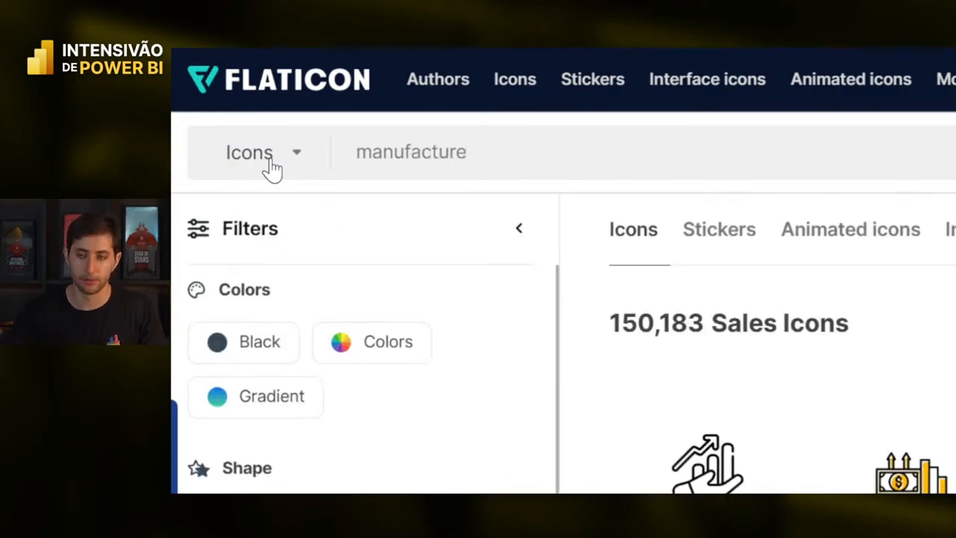
key(Return)
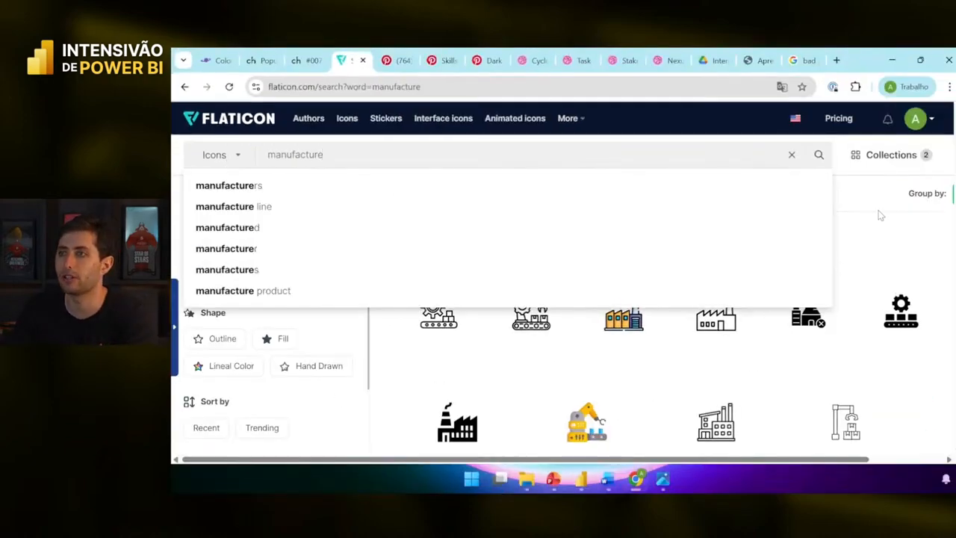
click(883, 216)
scroll(843, 250, down, 1)
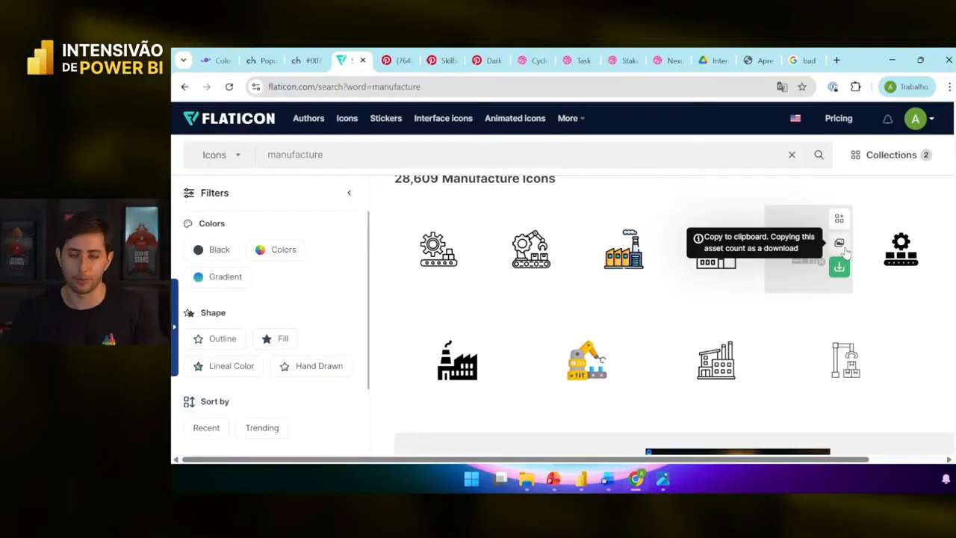
click(839, 244)
key(alt+Tab)
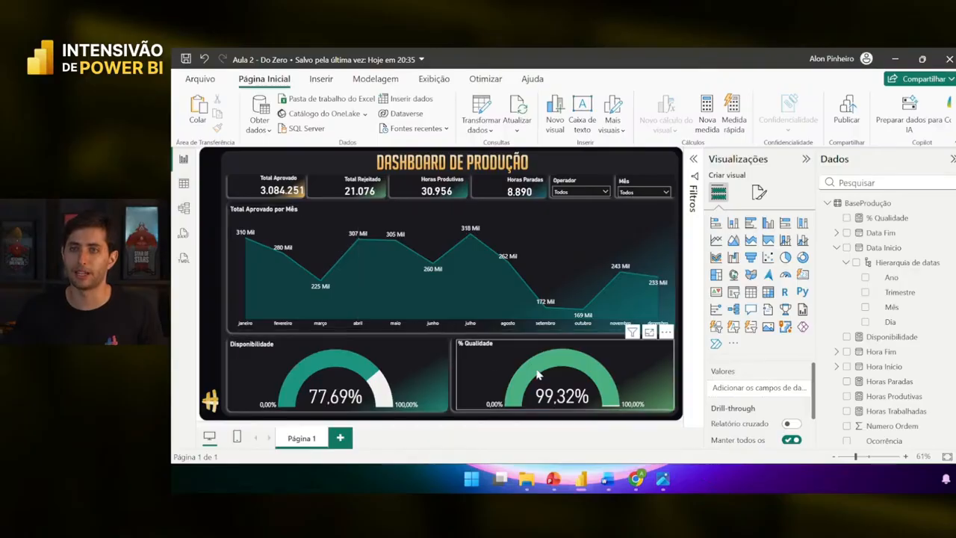
key(alt+Tab)
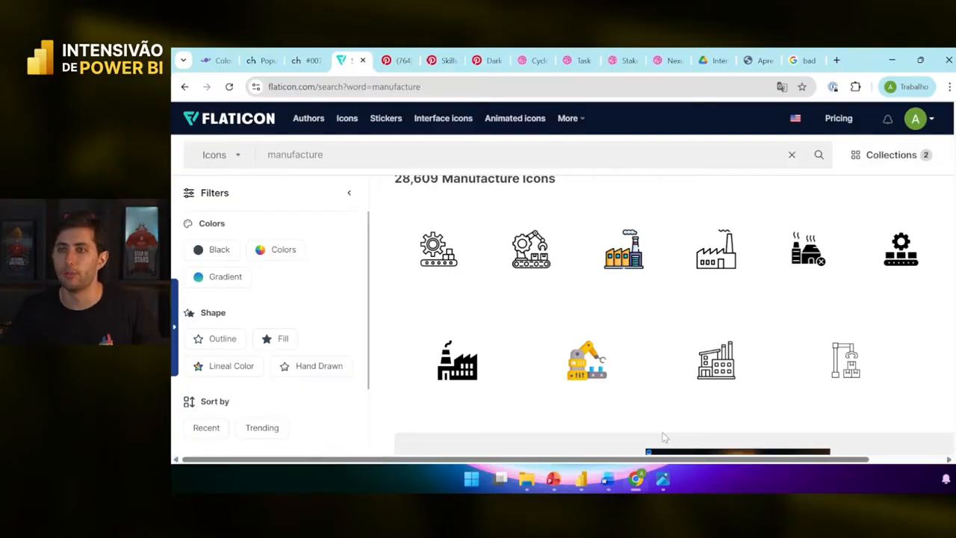
key(alt+Tab)
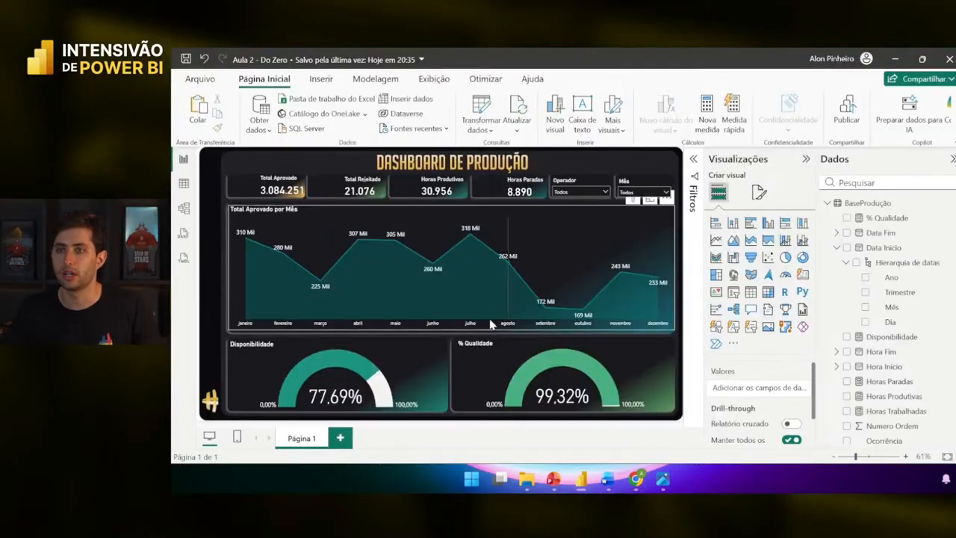
key(alt+Tab)
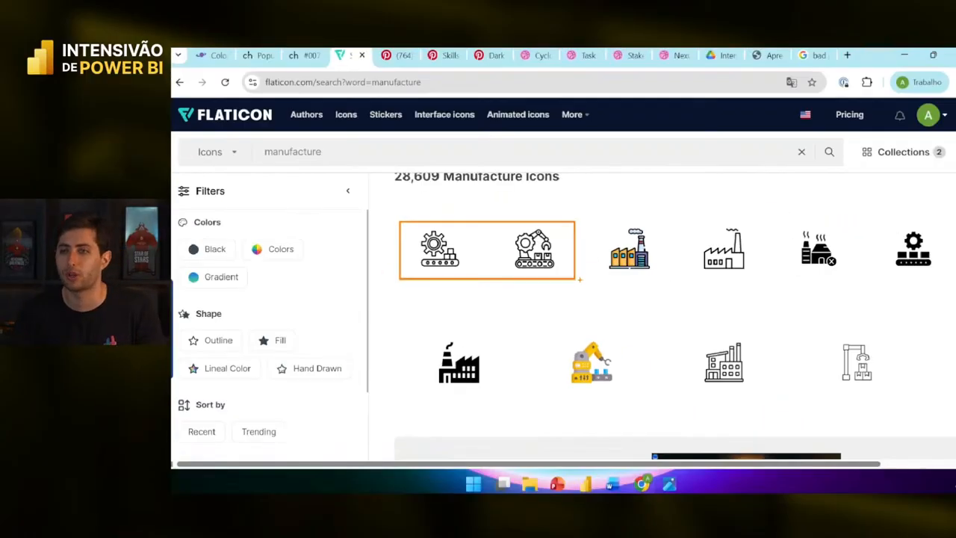
- Scroll the manufacture results and try out annotation boxes around candidate icons
scroll(661, 314, down, 10)
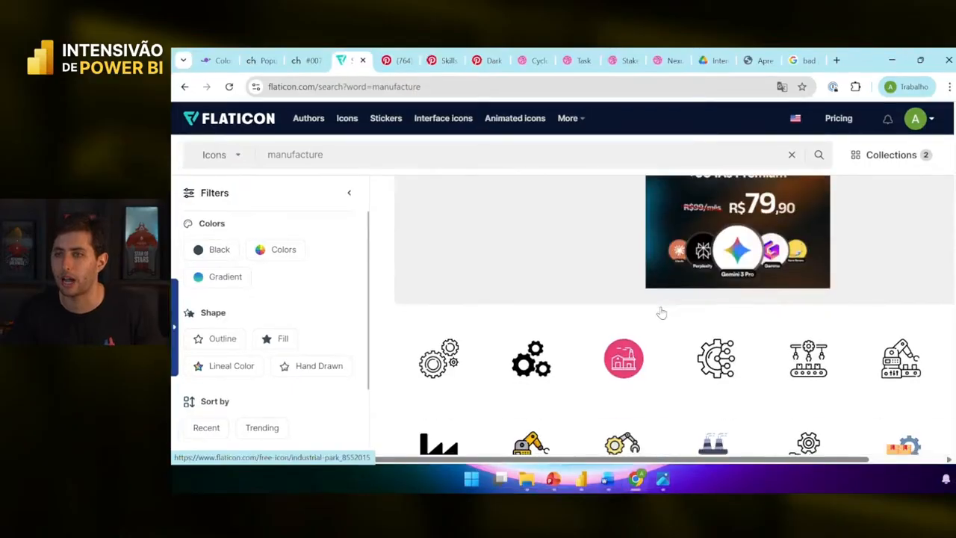
scroll(665, 307, up, 2)
scroll(851, 381, down, 2)
scroll(853, 367, up, 1)
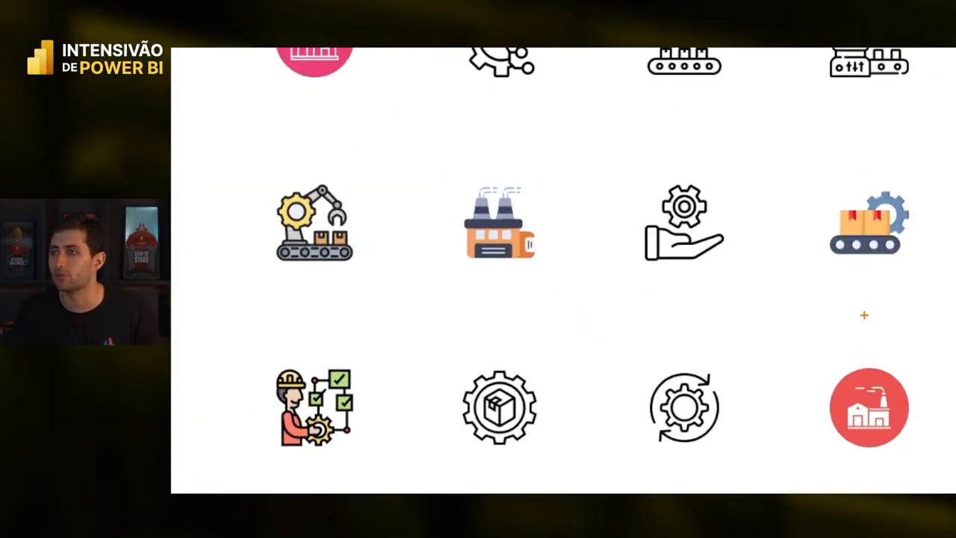
drag(778, 152, 937, 300)
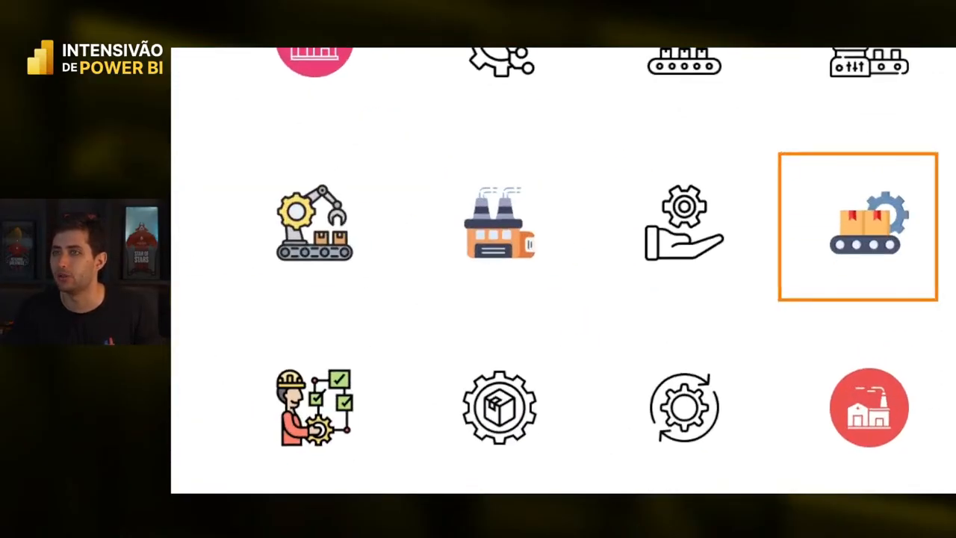
key(Escape)
scroll(728, 333, down, 3)
scroll(728, 331, down, 5)
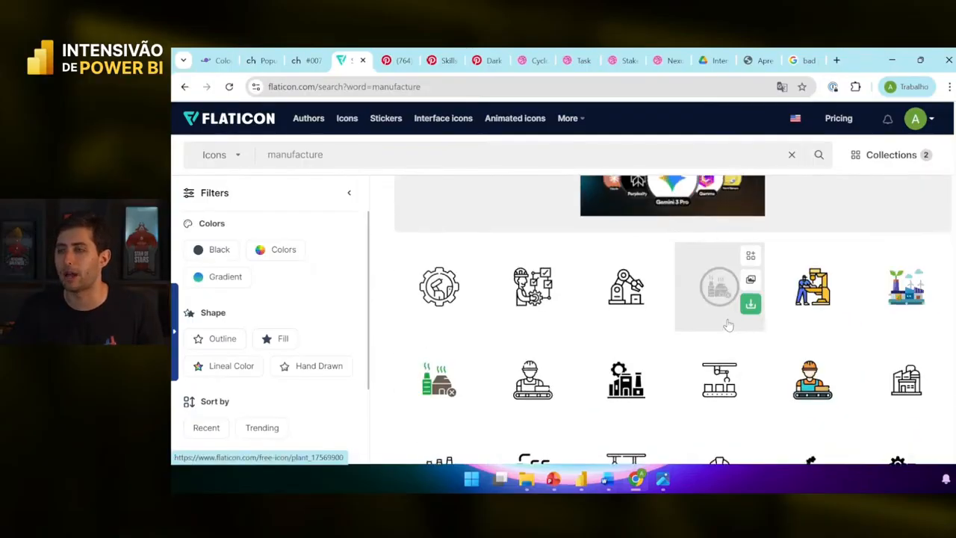
scroll(728, 326, up, 4)
key(ctrl+1)
drag(789, 167, 949, 337)
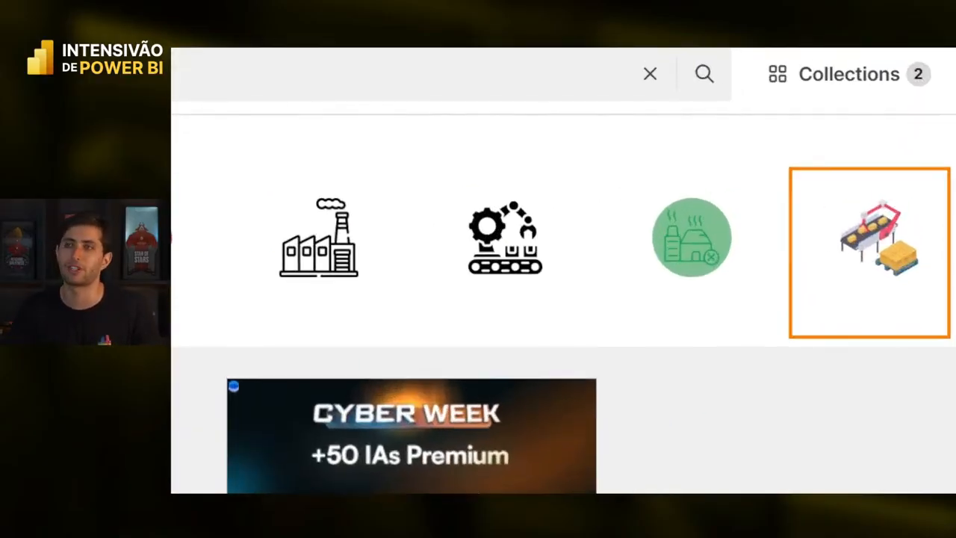
key(Escape)
scroll(705, 250, down, 2)
scroll(671, 245, up, 4)
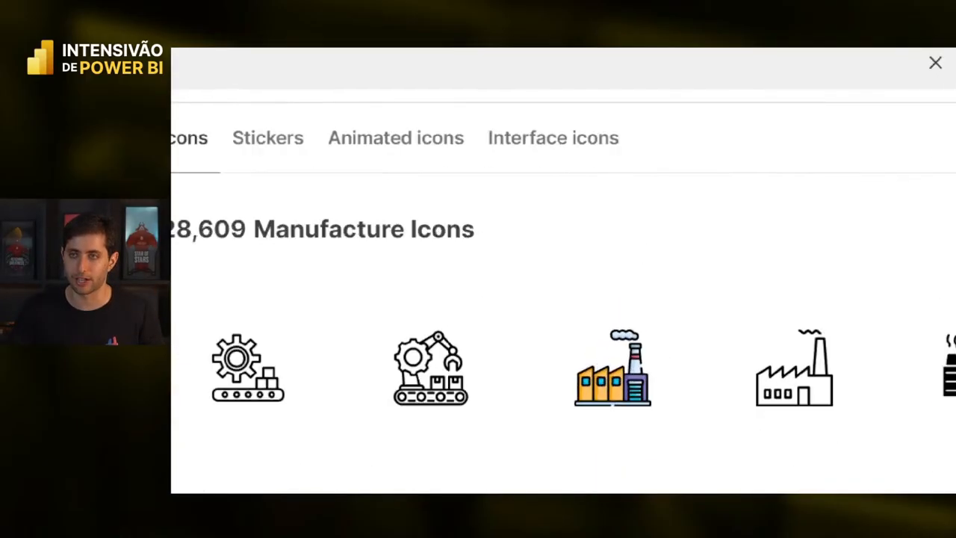
click(589, 391)
mouse_move(570, 342)
mouse_down()
mouse_move(597, 384)
mouse_move(735, 491)
mouse_up()
key(e)
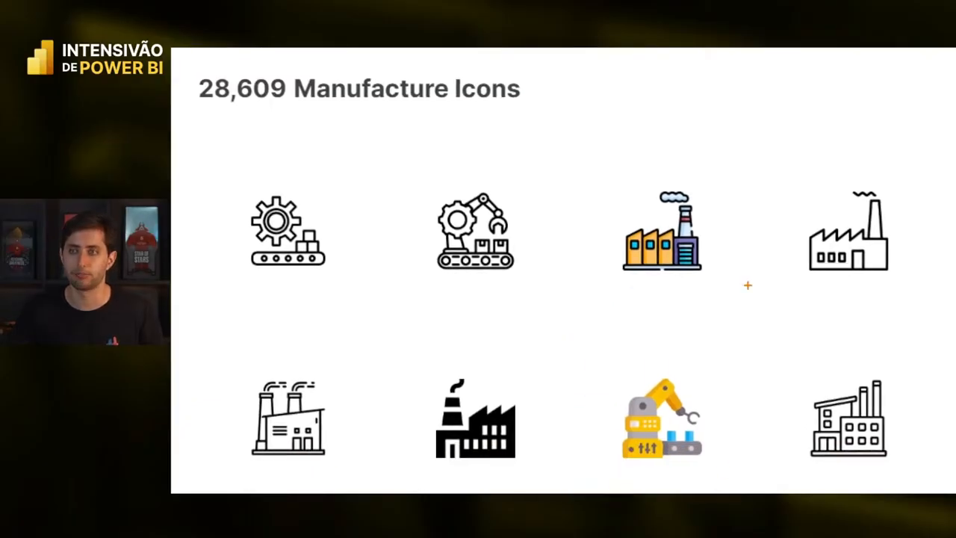
drag(359, 278, 220, 170)
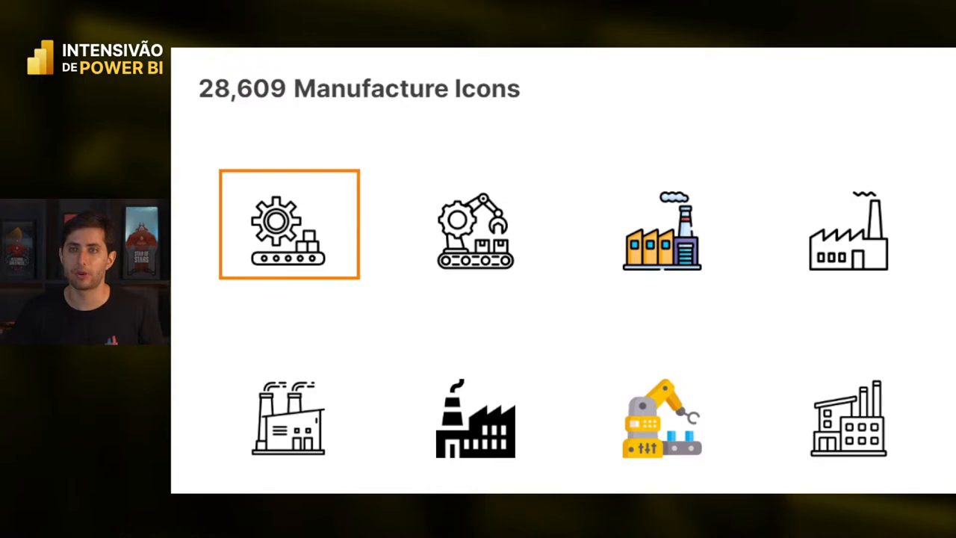
- Circle the robot-arm, gear-conveyor and factory icons as options, then open the robot-arm Conveyor icon
mouse_move(562, 340)
mouse_down()
mouse_move(655, 418)
mouse_move(721, 492)
mouse_up()
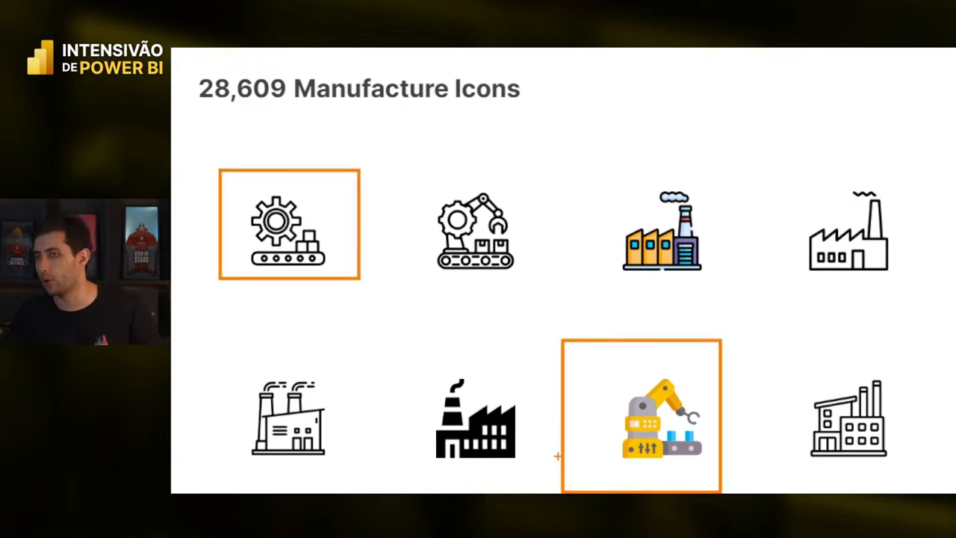
drag(398, 327, 536, 486)
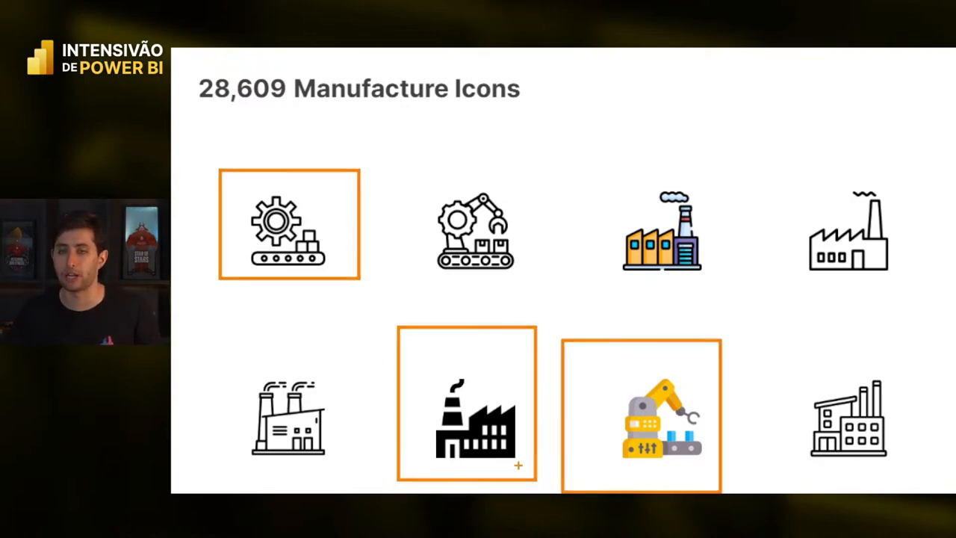
key(ctrl+z)
key(ctrl+z)
key(ctrl+z)
drag(220, 158, 380, 290)
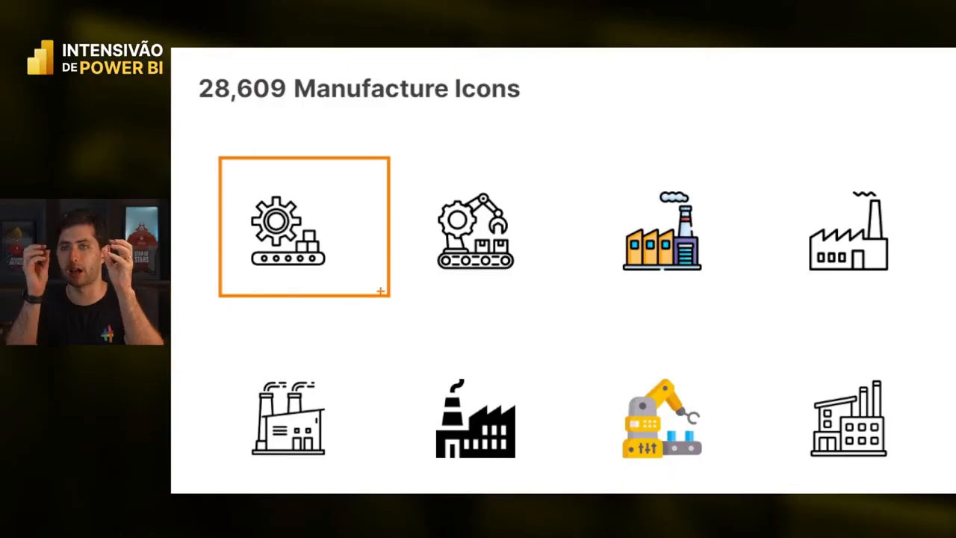
drag(426, 352, 549, 473)
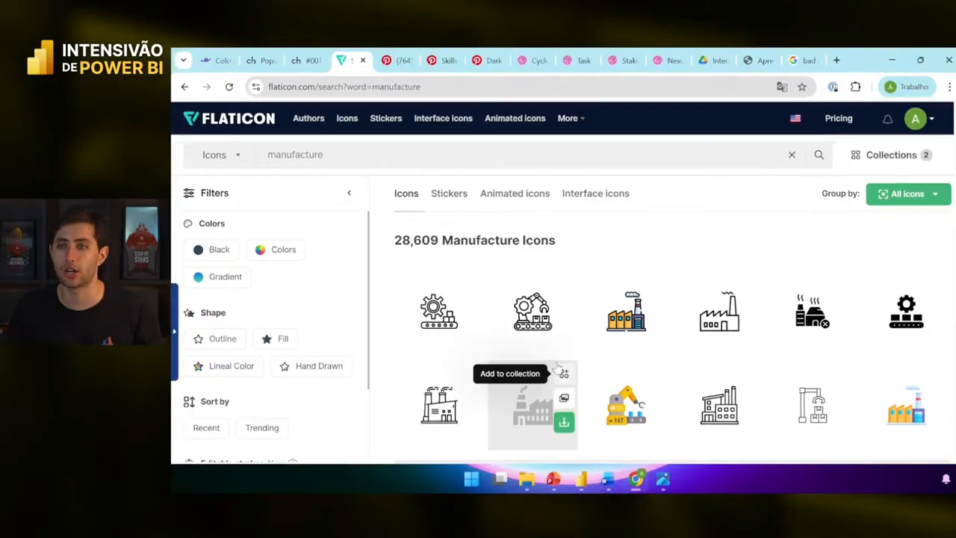
scroll(526, 298, down, 5)
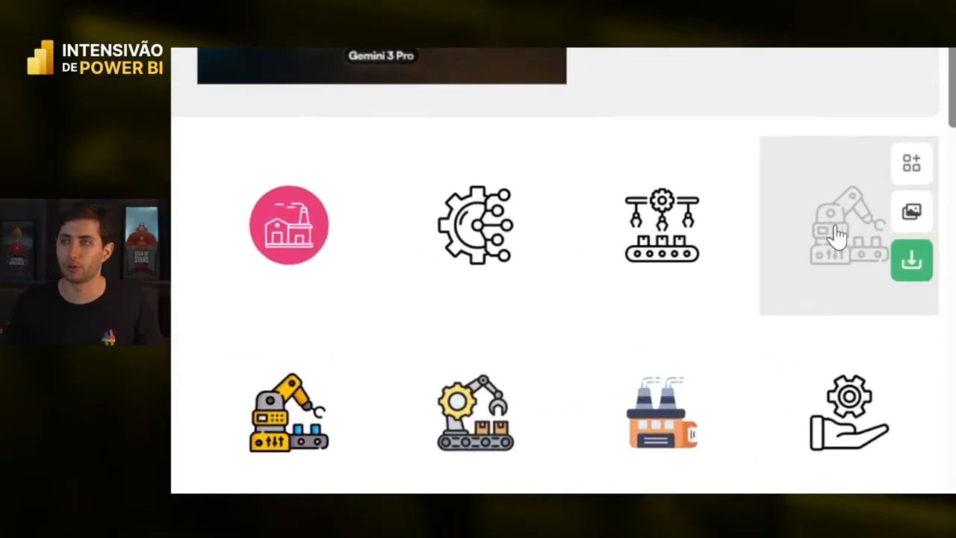
click(836, 235)
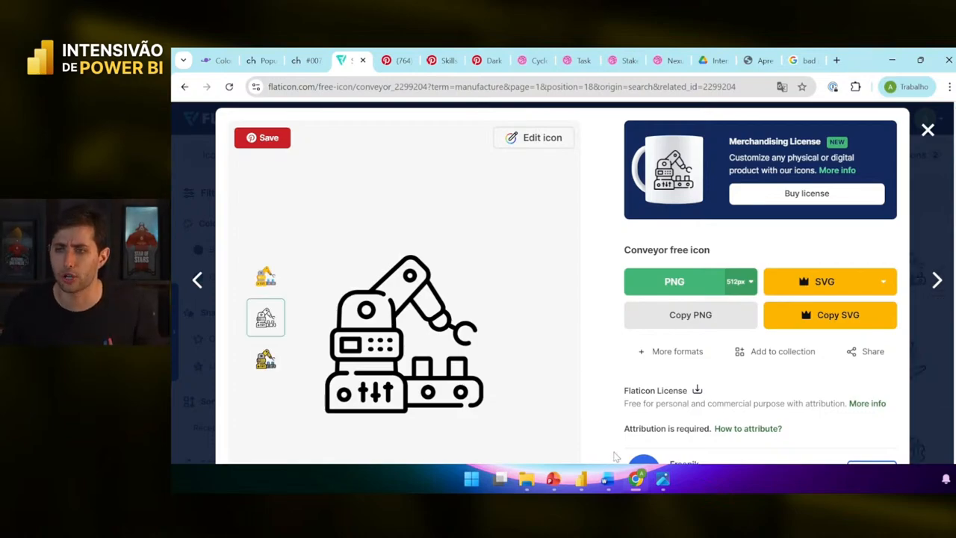
- Recolour the Conveyor icon pure white (#FFFFFF) in Flaticon's editor
click(588, 481)
click(589, 483)
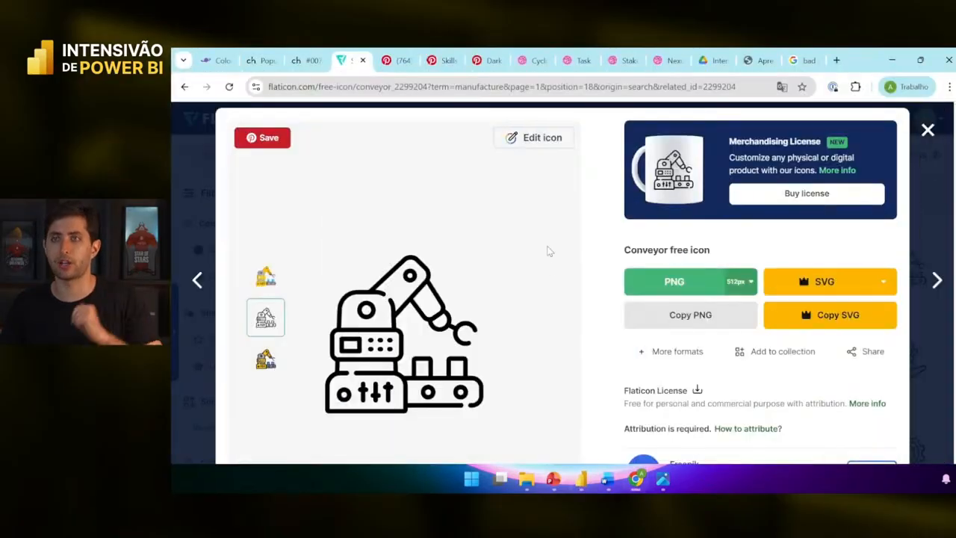
click(531, 138)
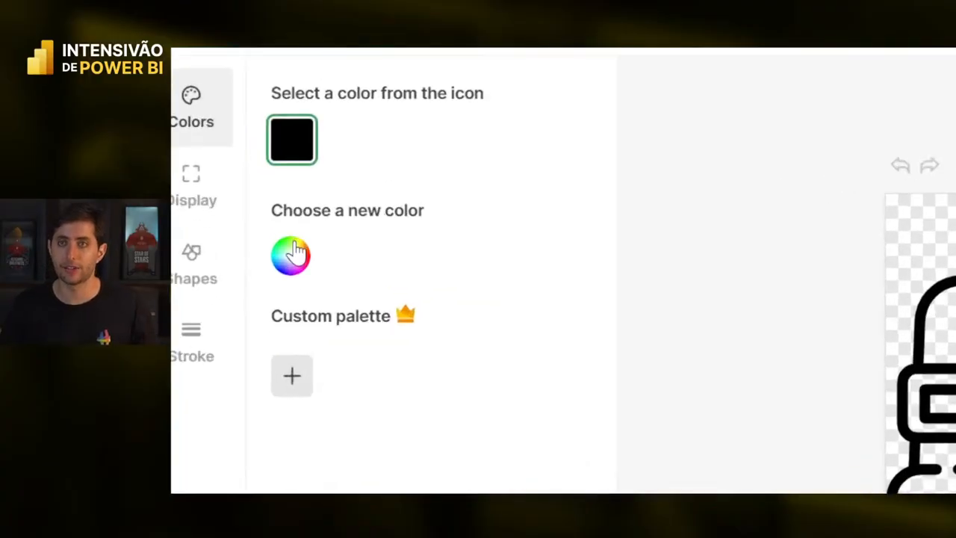
click(292, 247)
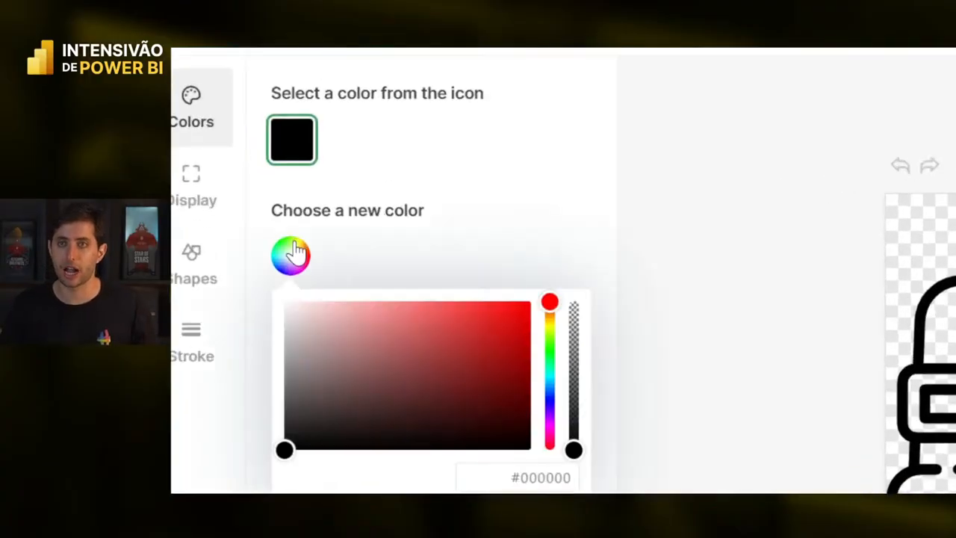
click(299, 299)
drag(303, 360, 275, 290)
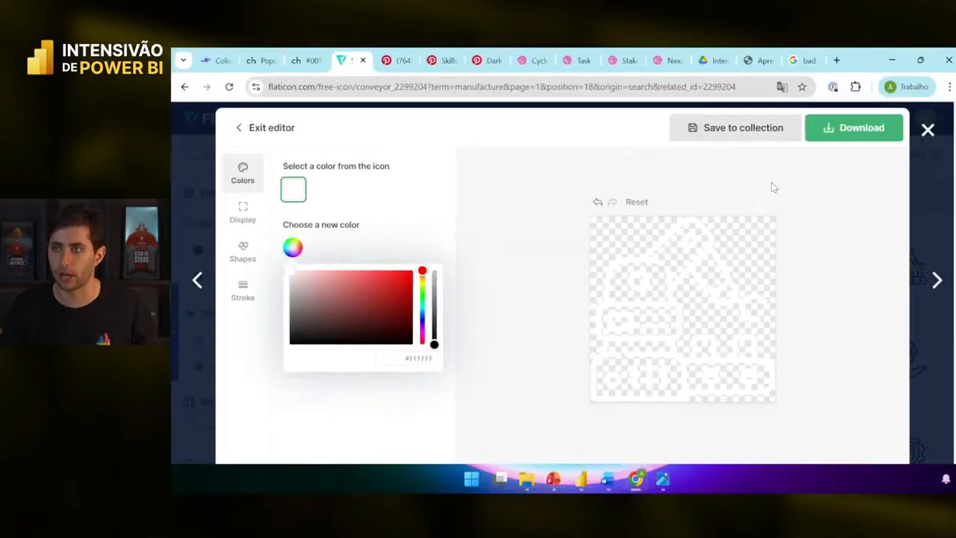
- Download the white icon as conveyor.png, preview it full screen, then close the preview
click(839, 131)
click(845, 164)
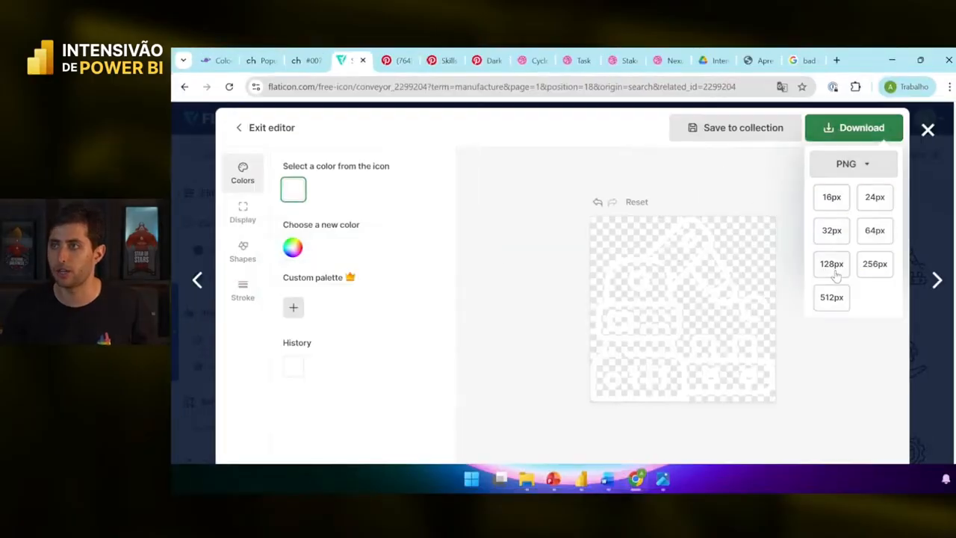
click(830, 300)
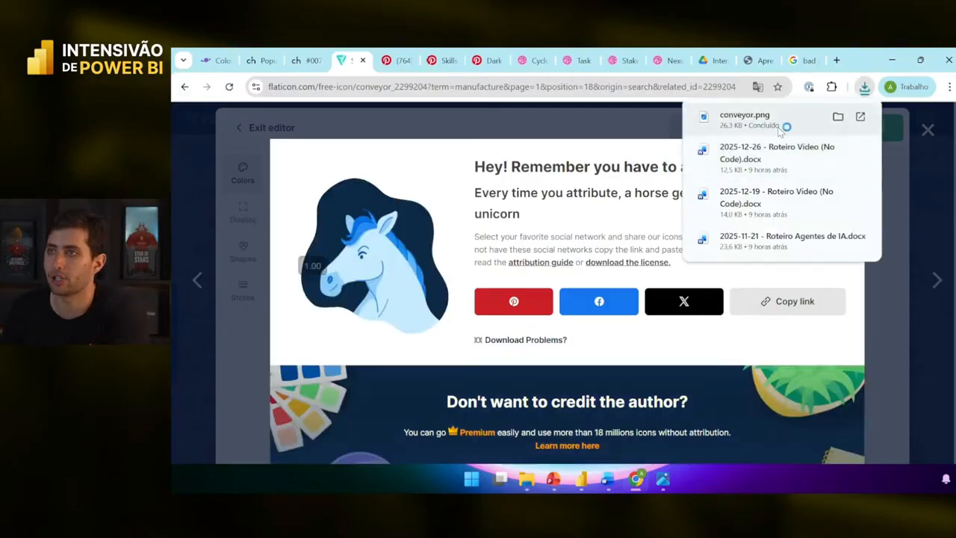
click(777, 119)
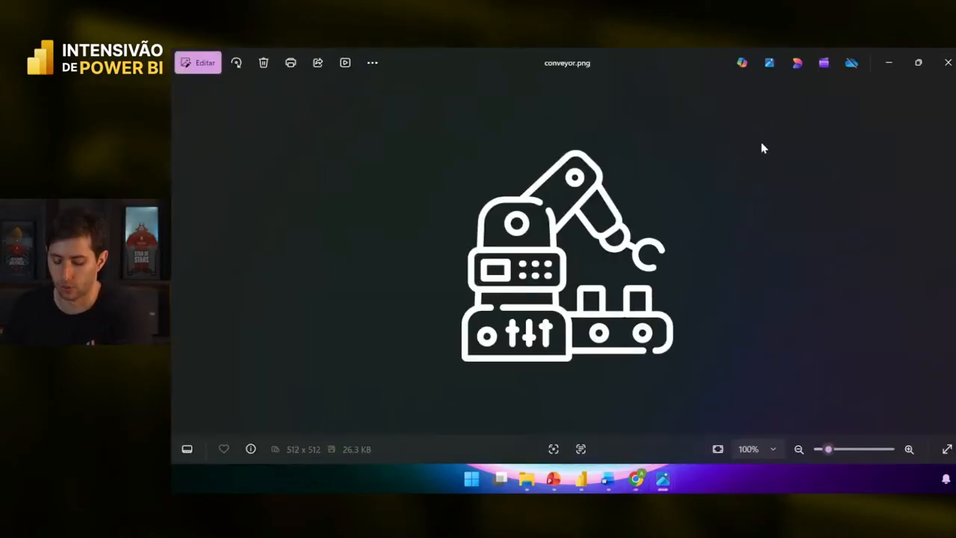
key(F11)
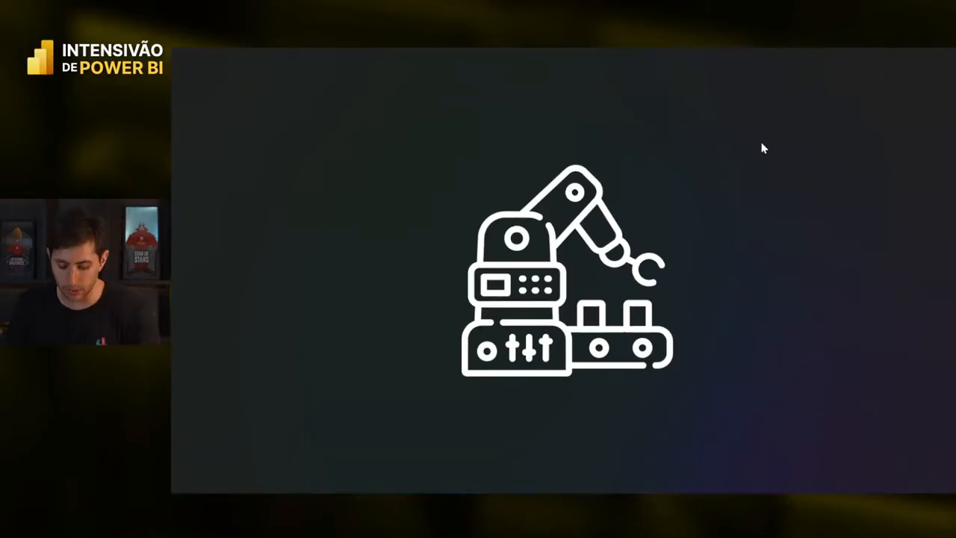
key(F11)
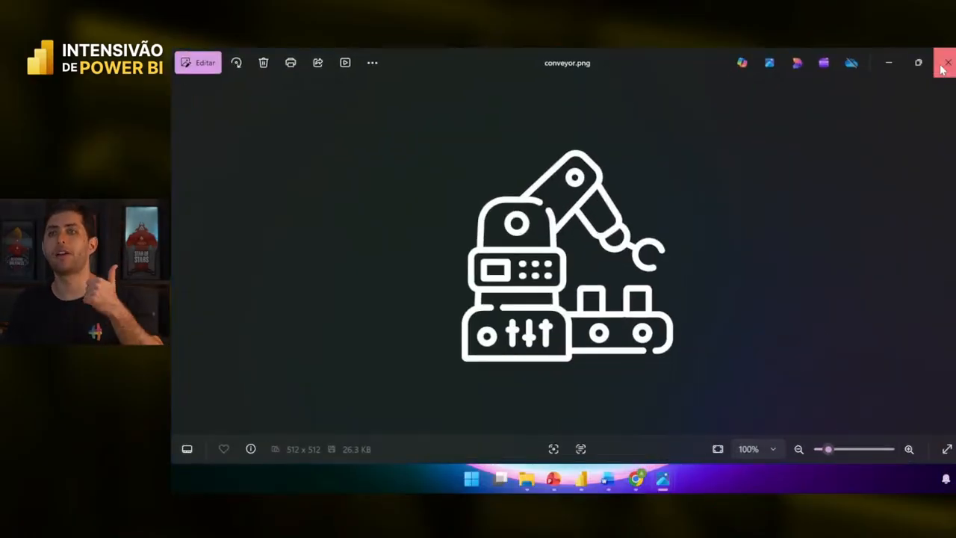
click(944, 63)
click(846, 156)
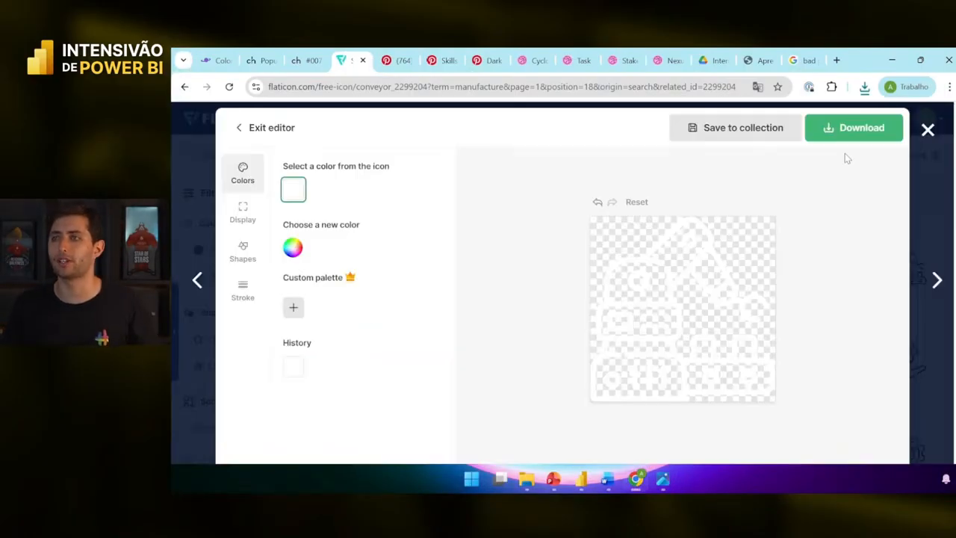
- Close the icon editor and search Flaticon for damaged icons
click(928, 130)
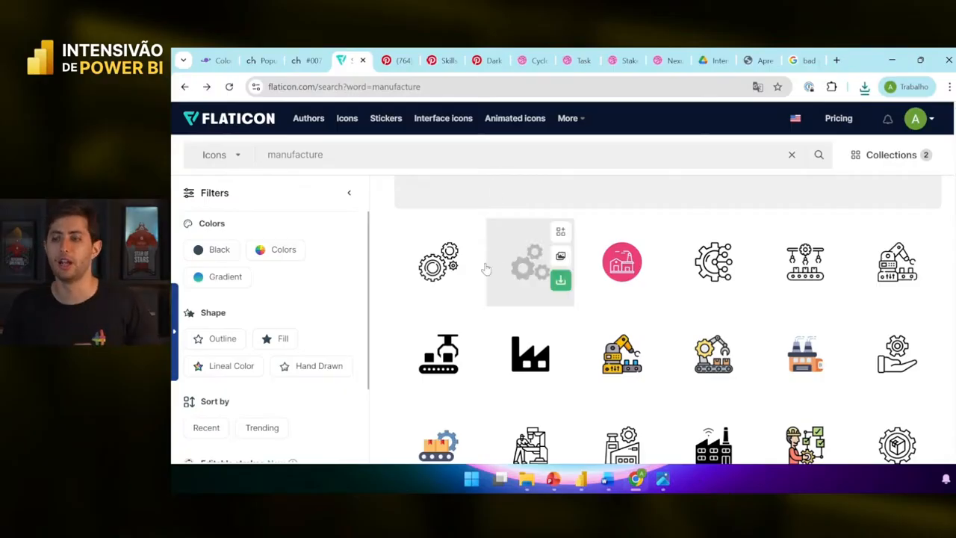
click(580, 478)
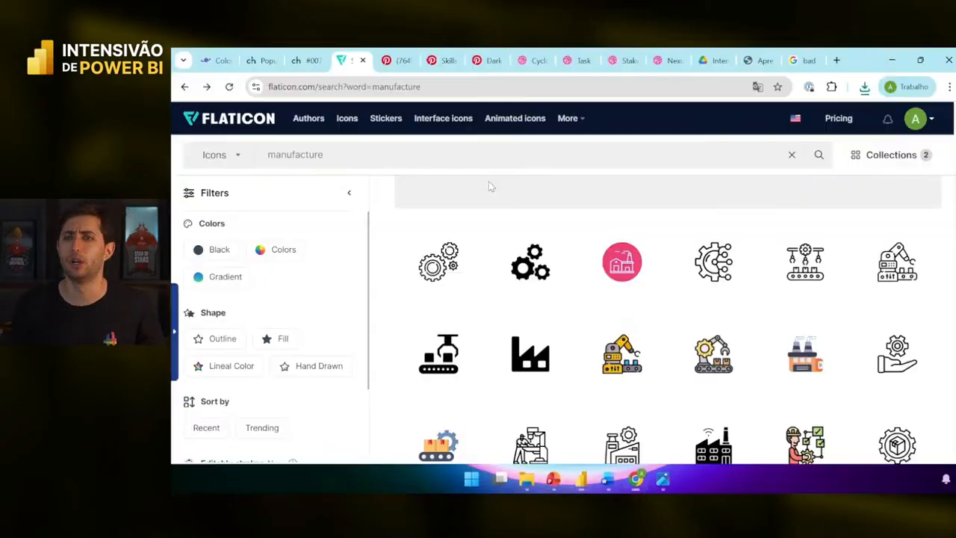
drag(429, 157, 274, 156)
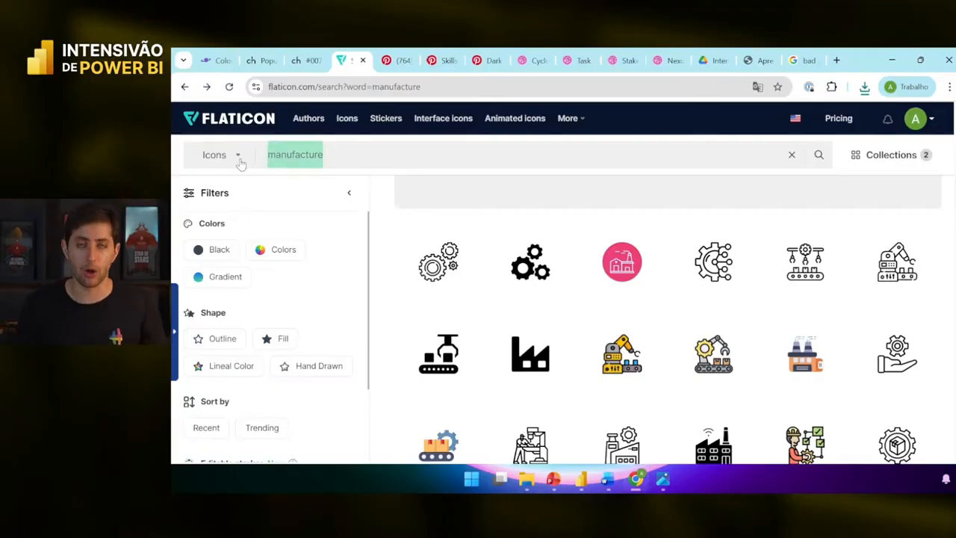
text(damaged)
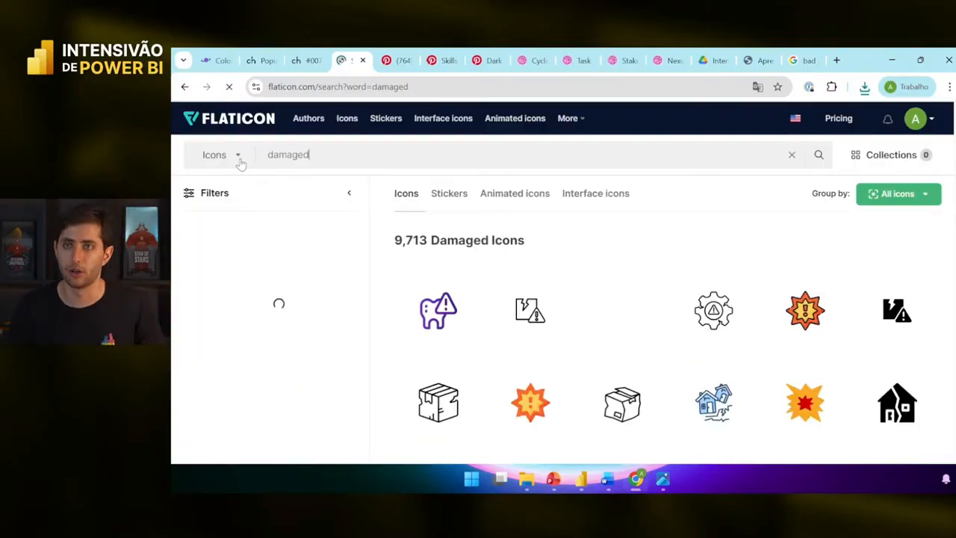
scroll(619, 381, down, 1)
scroll(551, 439, down, 1)
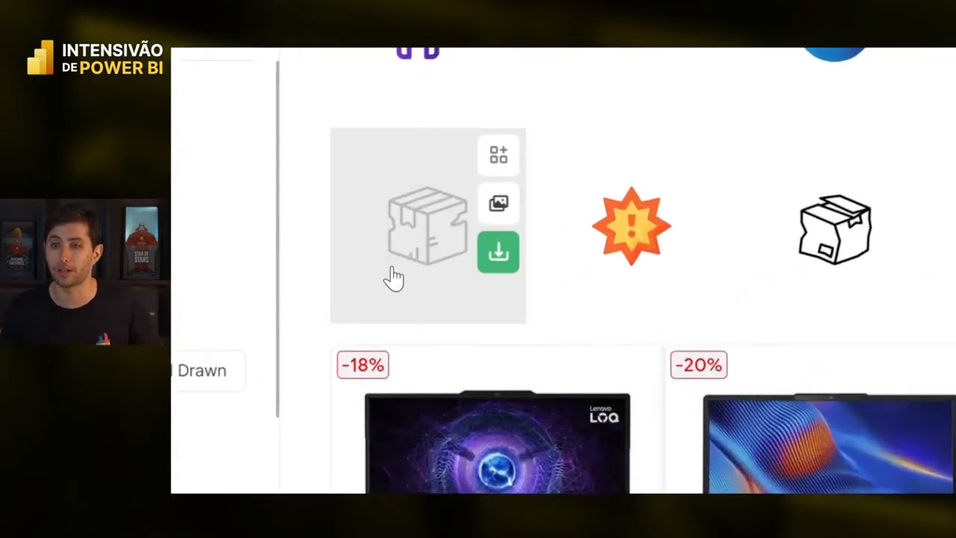
- Open the broken package icon's details and scroll through the 9,713 damaged results
click(441, 305)
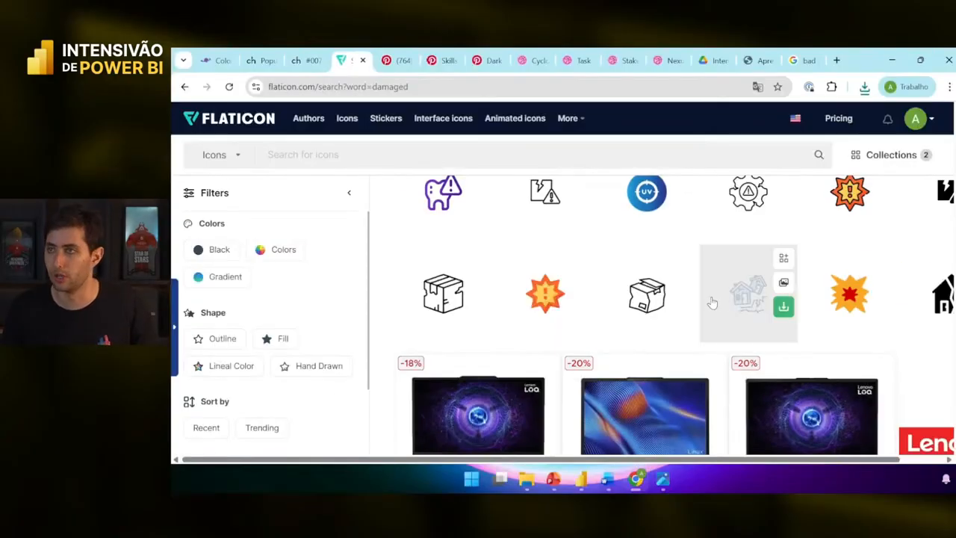
scroll(702, 306, up, 2)
scroll(723, 304, down, 4)
scroll(719, 320, down, 3)
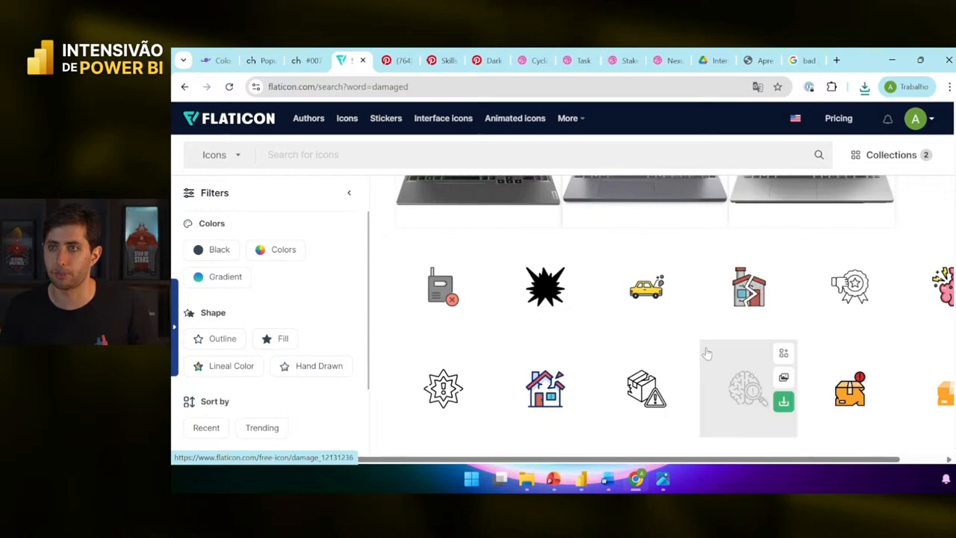
scroll(706, 351, down, 2)
scroll(706, 353, down, 3)
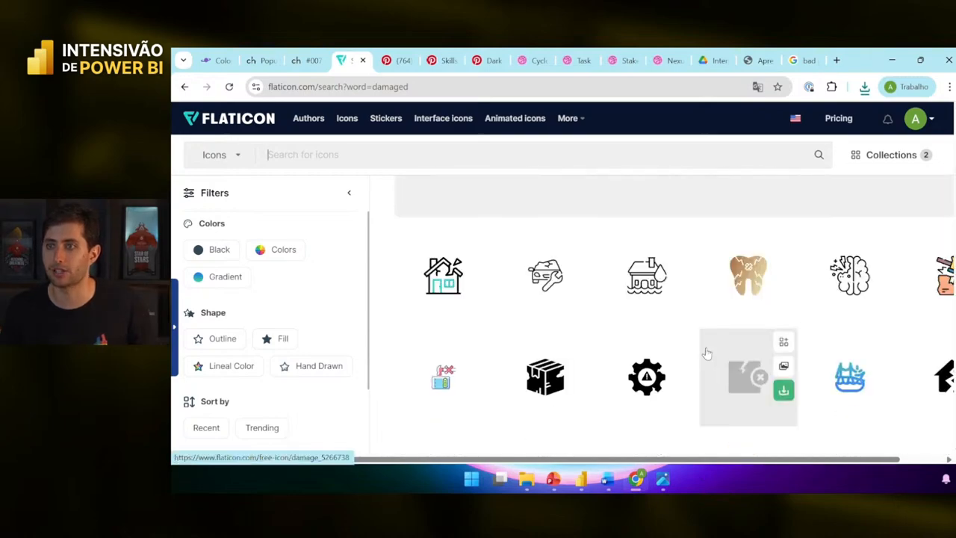
scroll(637, 352, down, 2)
scroll(637, 352, down, 2)
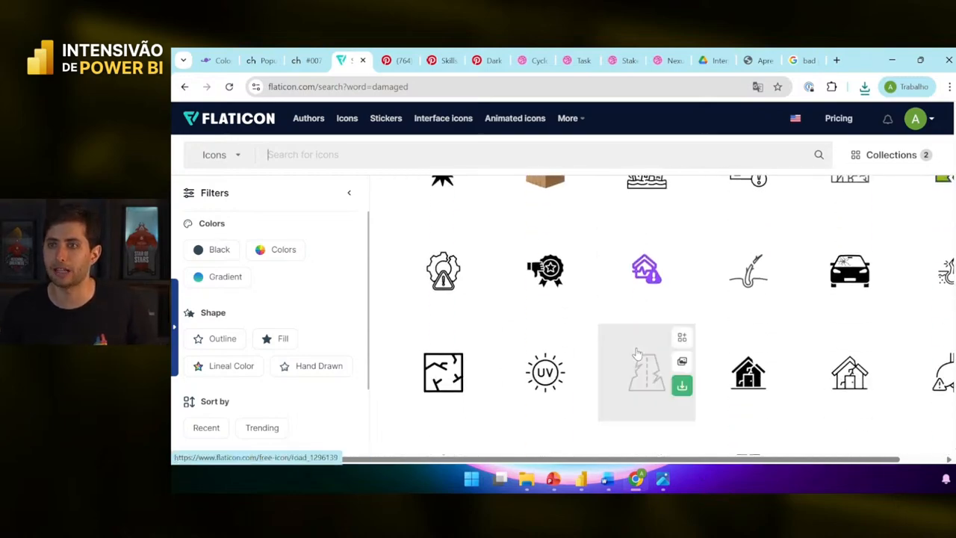
scroll(639, 358, down, 1)
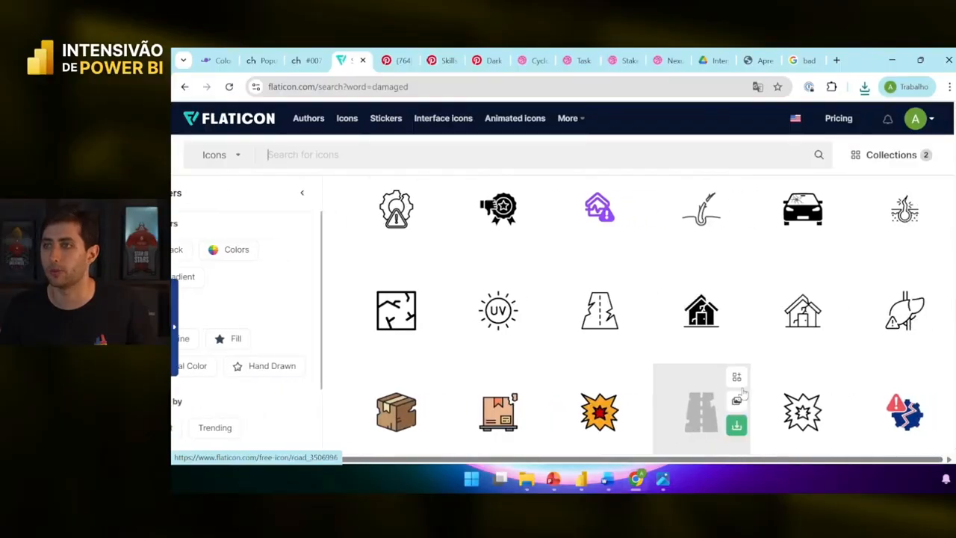
scroll(743, 392, down, 1)
scroll(742, 382, down, 2)
scroll(742, 381, up, 10)
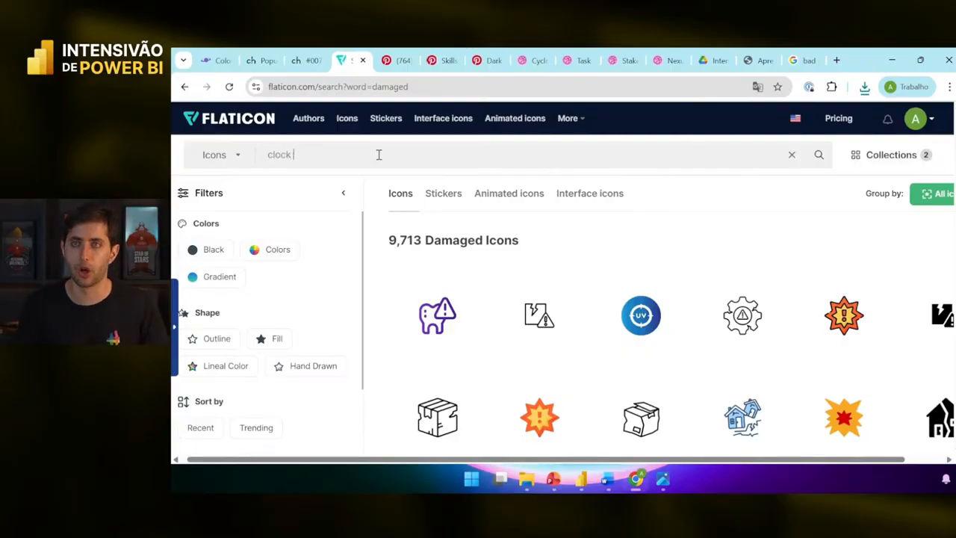
- Search Flaticon for clock running icons, then replace the term with 'clock sleep'
key(Return)
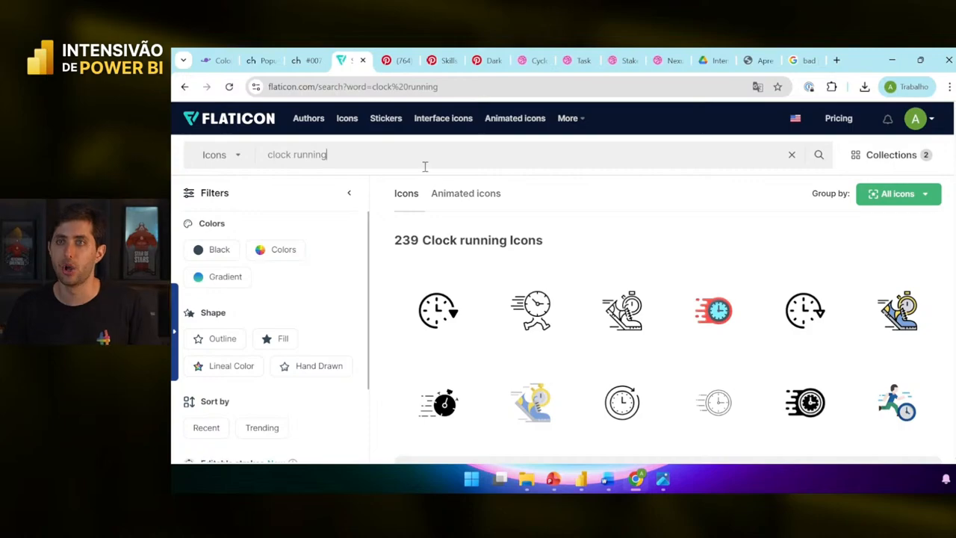
drag(417, 161, 233, 154)
text(clock)
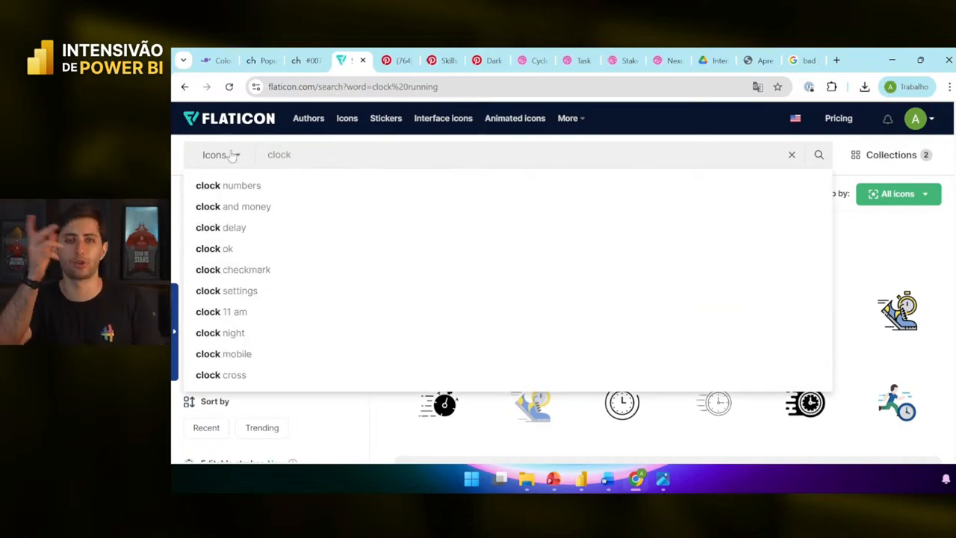
text( sleep)
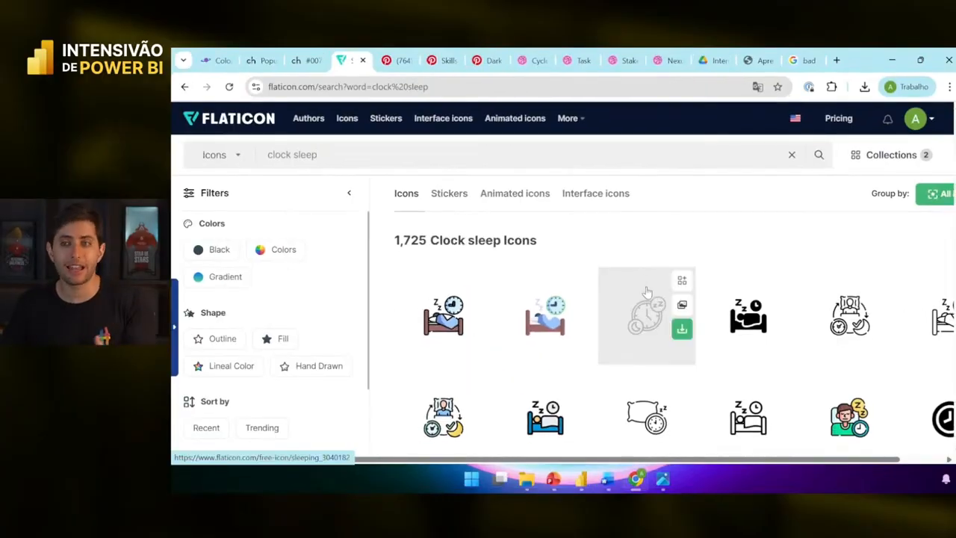
- Preview the prepared icons in the Ícones folder, starting with Produzido, then return to Power BI
click(526, 479)
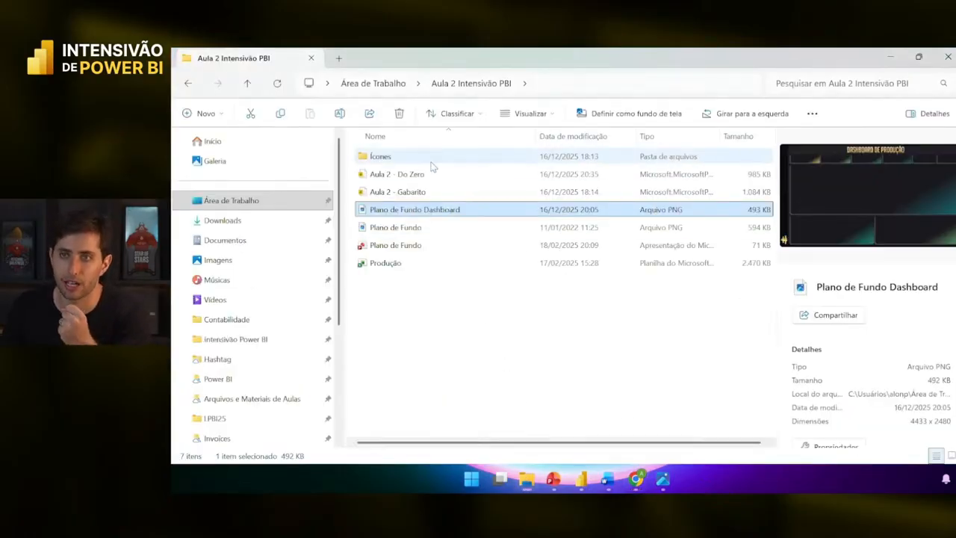
double_click(432, 158)
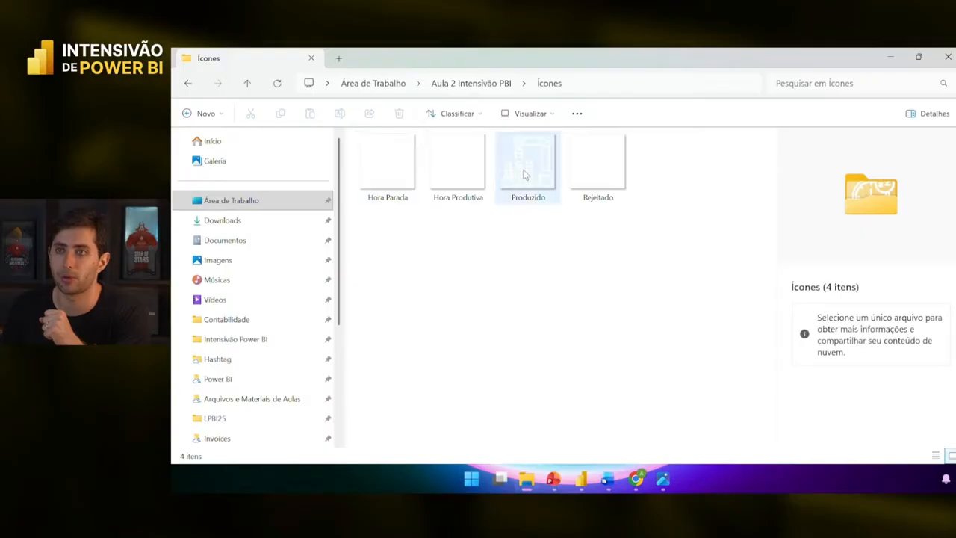
double_click(545, 187)
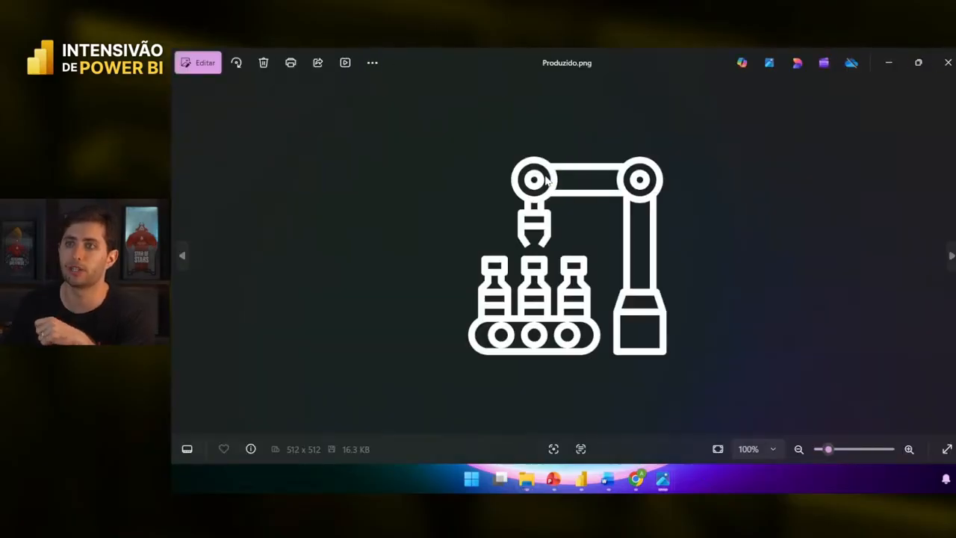
key(Right)
key(Right)
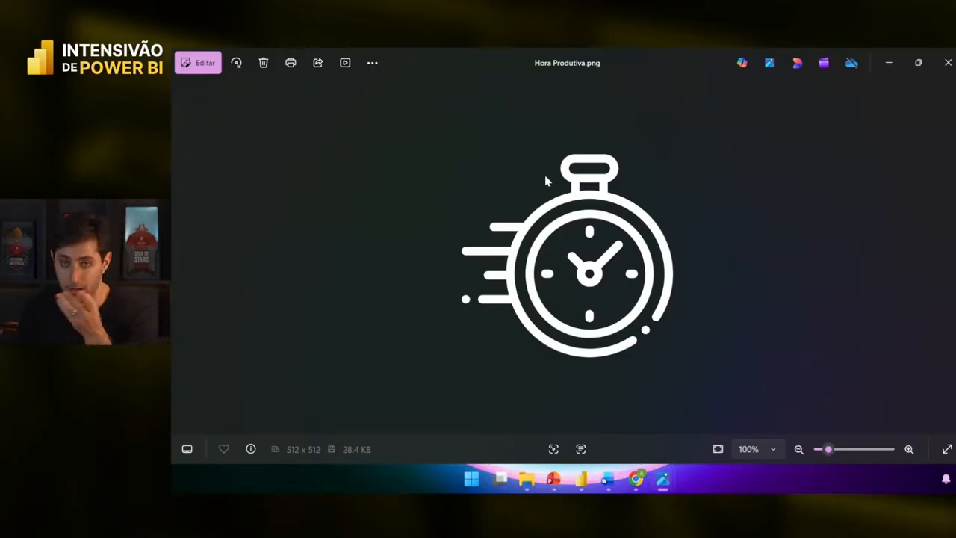
key(Right)
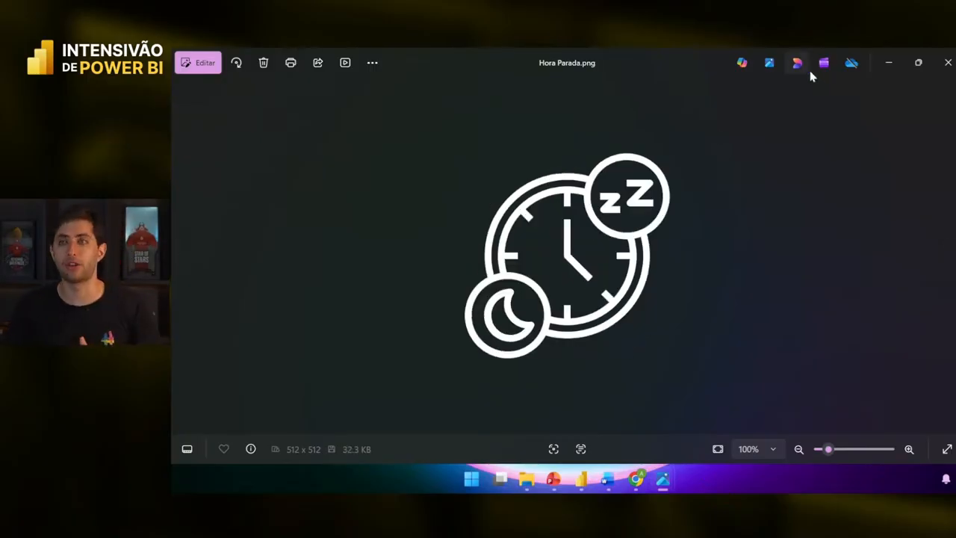
click(945, 65)
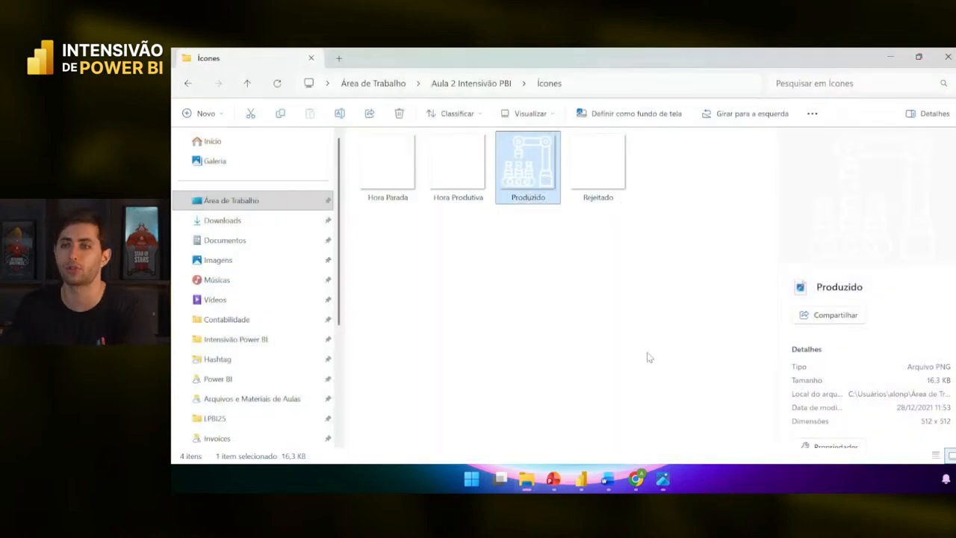
click(590, 481)
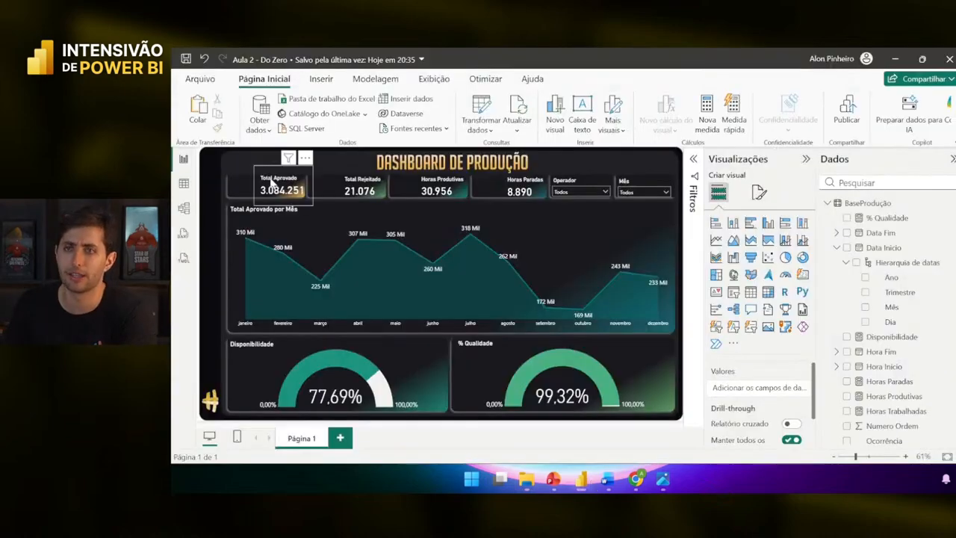
- Insert an image visual onto the report, discarding two test placeholders
click(307, 79)
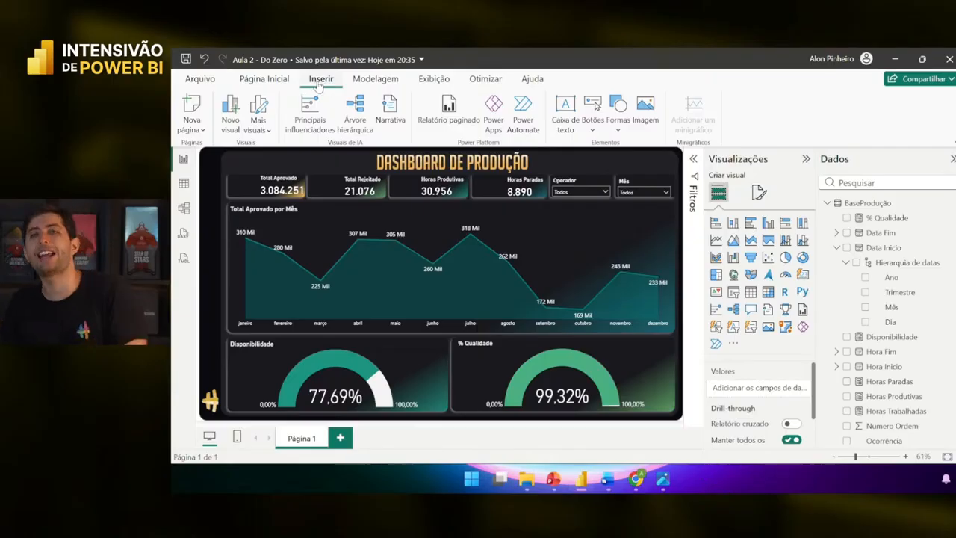
click(644, 120)
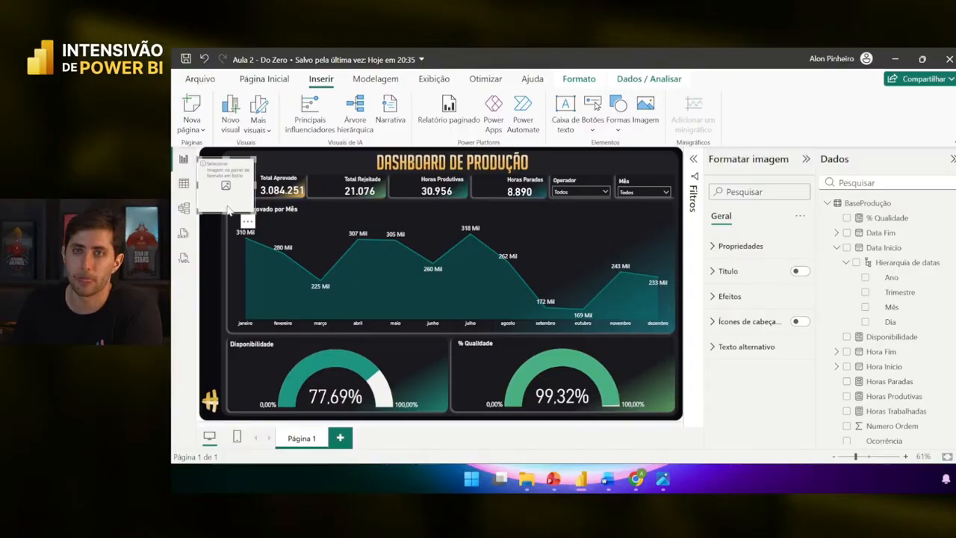
drag(254, 218, 270, 215)
key(Delete)
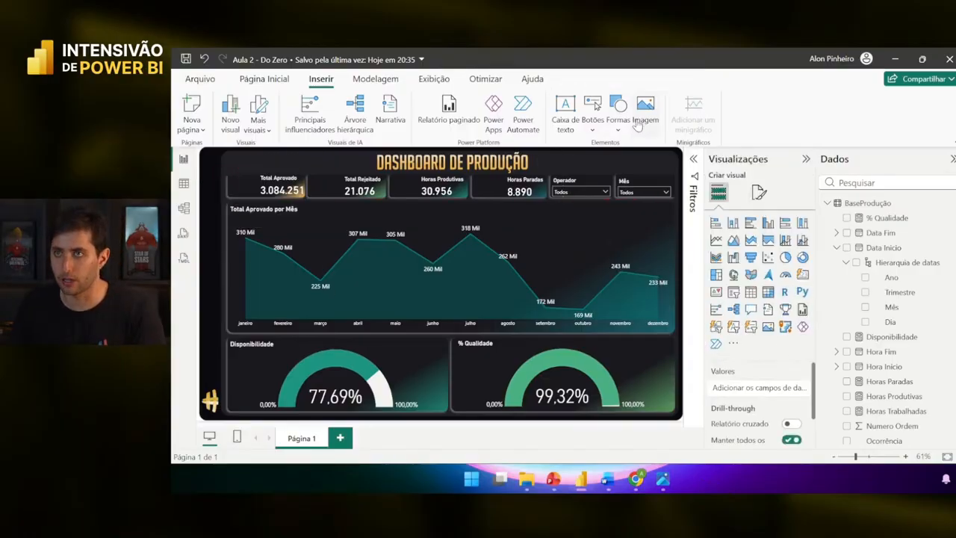
click(643, 112)
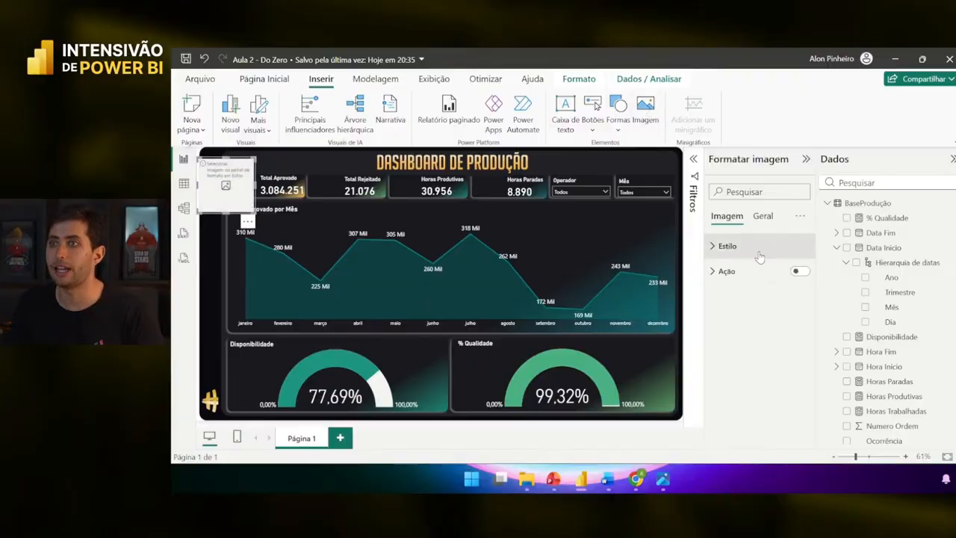
key(Delete)
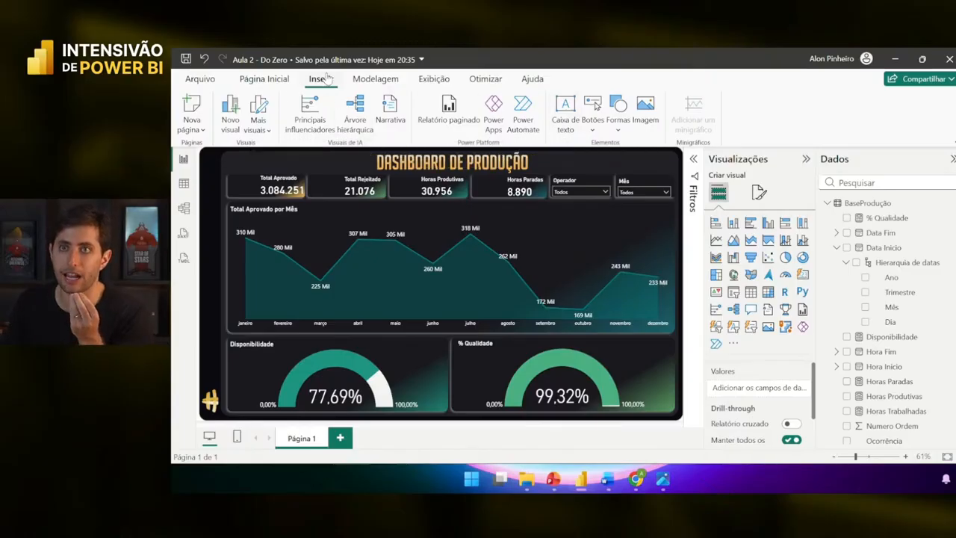
click(644, 126)
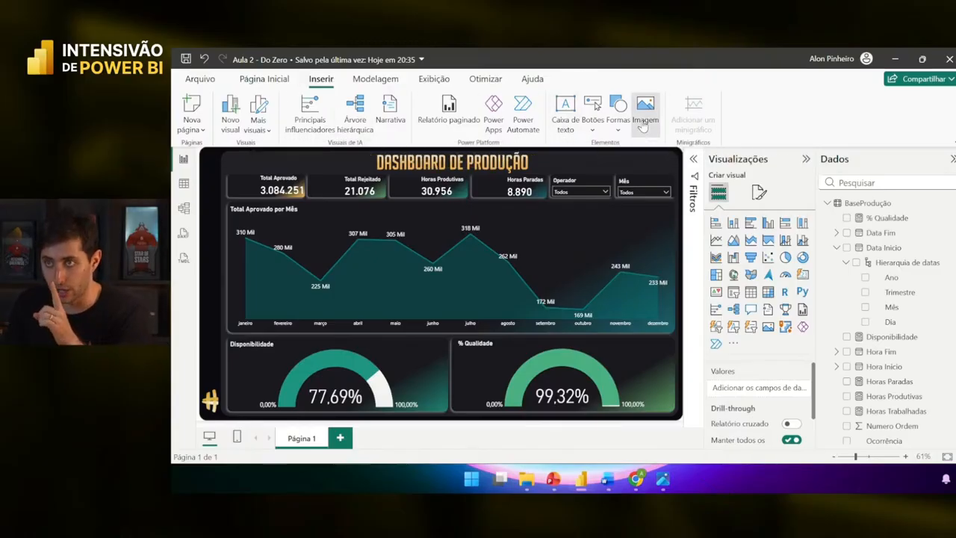
- Load Ícones\Produzido.png as the image visual's source
click(748, 250)
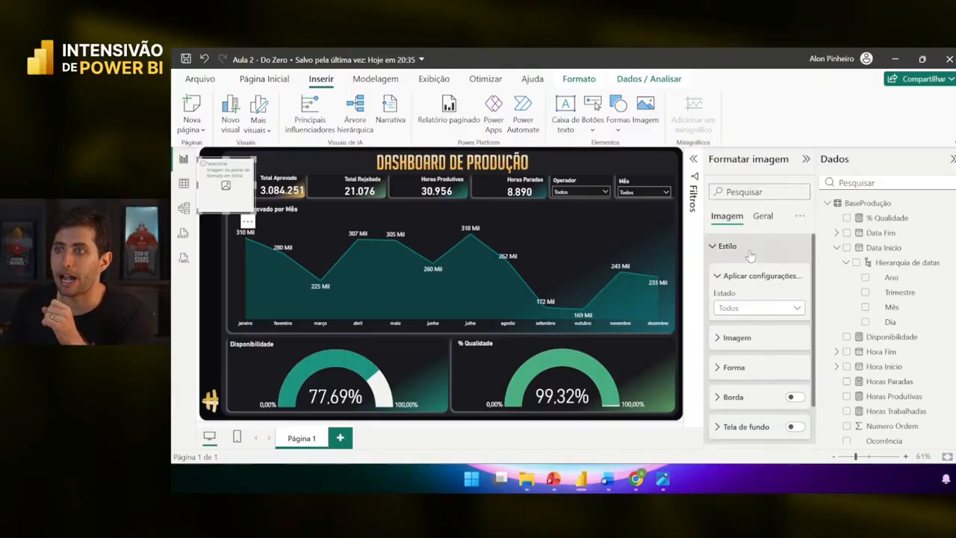
click(743, 338)
scroll(745, 337, down, 2)
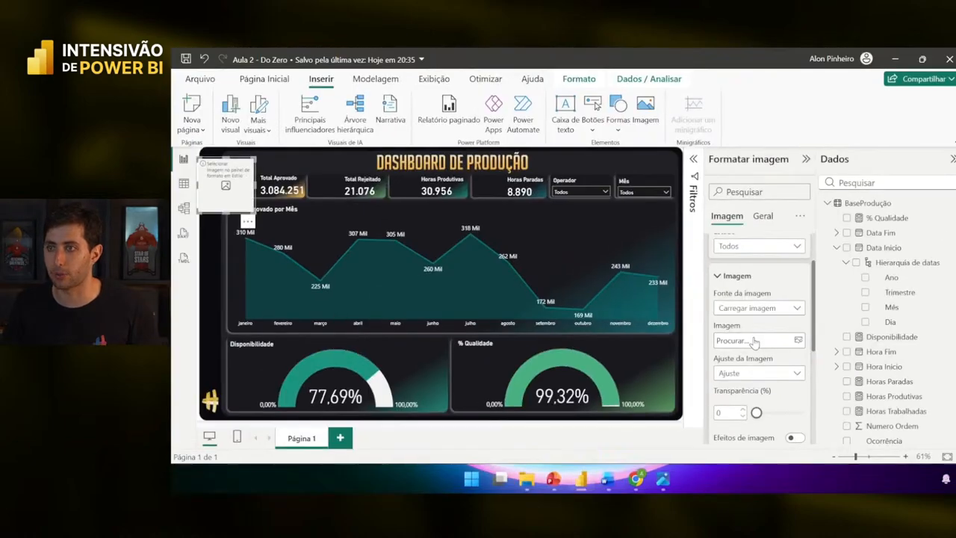
click(713, 371)
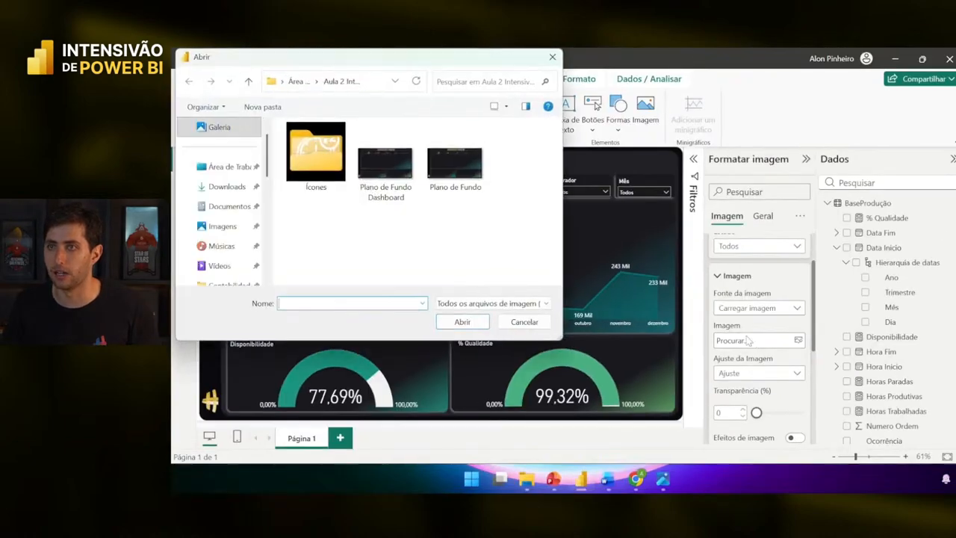
double_click(317, 179)
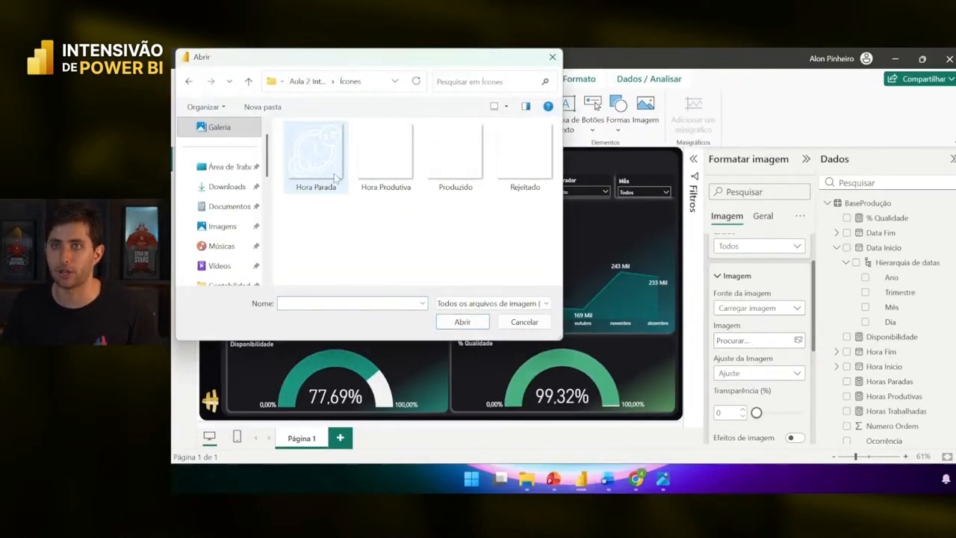
click(455, 184)
click(466, 322)
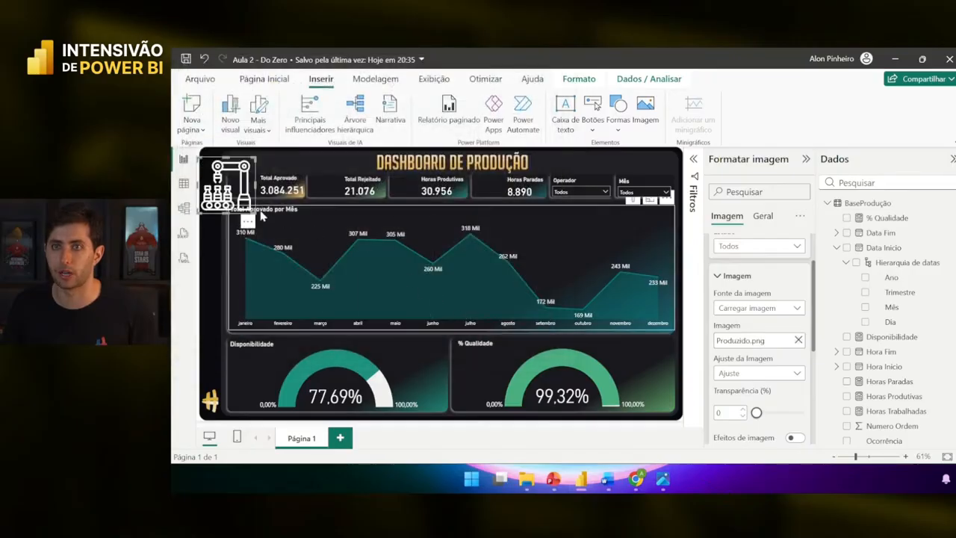
- Shrink the robot-arm icon and place it inside the Total Aprovado card
drag(257, 214, 246, 191)
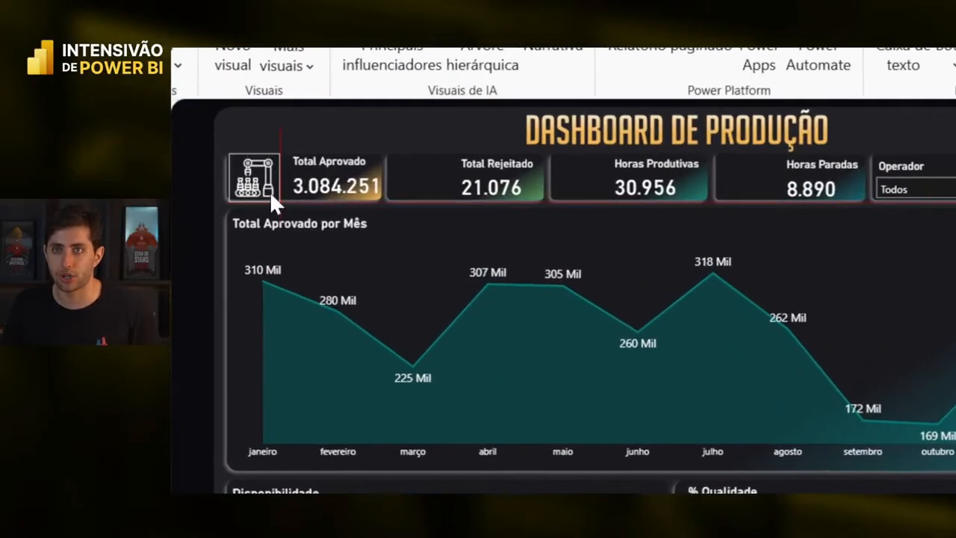
mouse_move(270, 194)
mouse_down()
mouse_move(255, 187)
mouse_move(271, 182)
mouse_up()
click(321, 136)
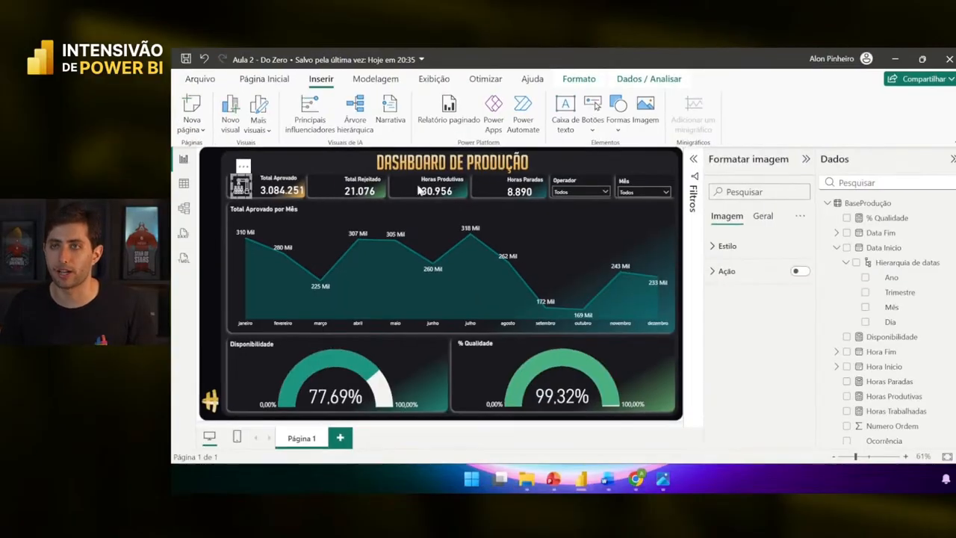
- Add a second image visual loaded from the Rejeitado icon file
click(635, 118)
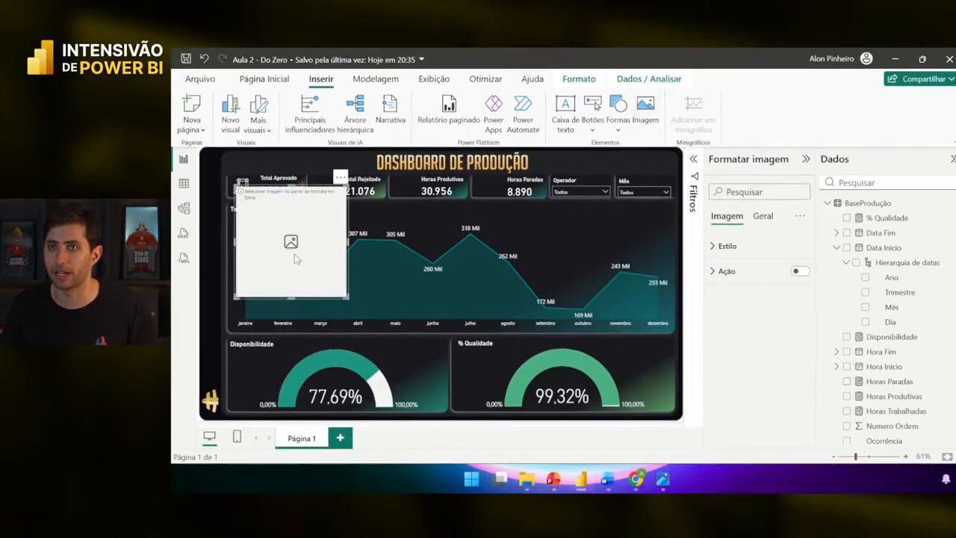
click(726, 251)
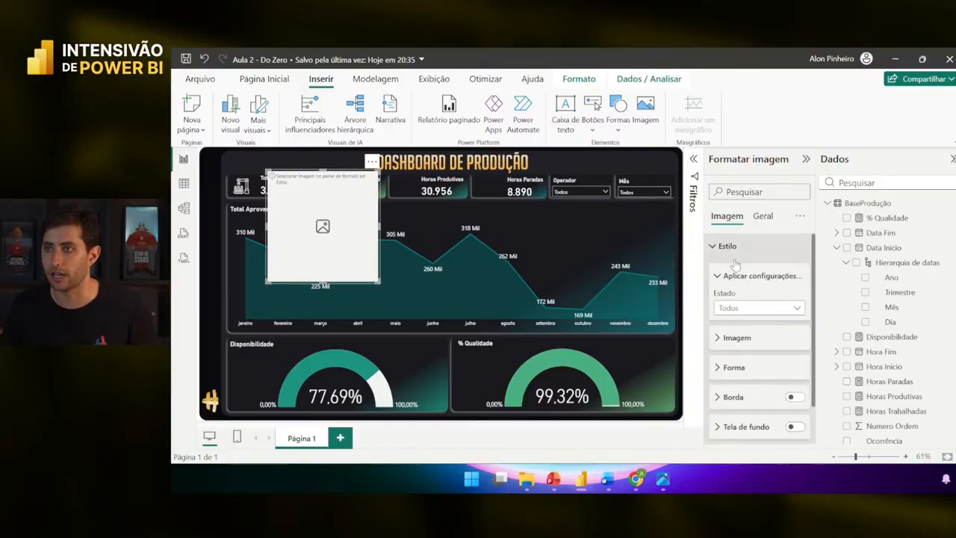
click(743, 340)
scroll(762, 314, down, 2)
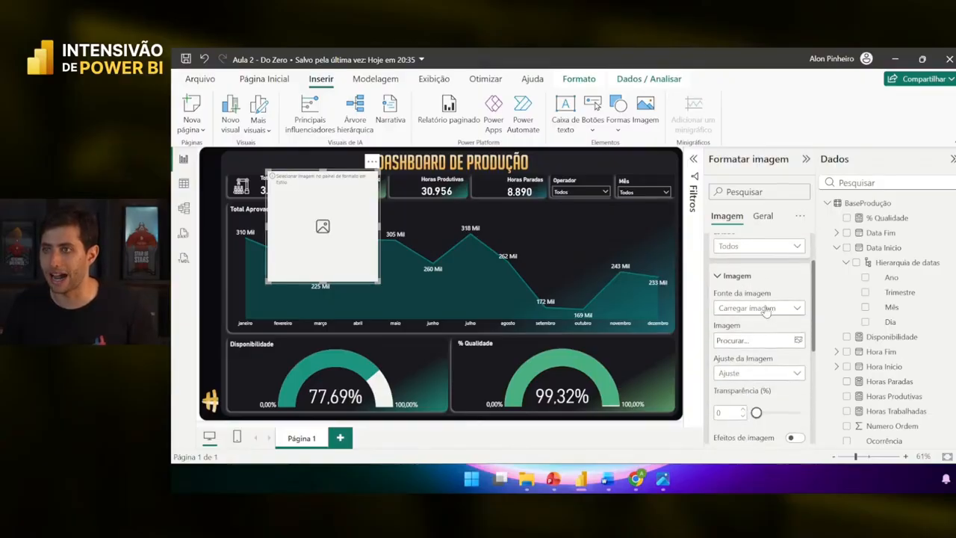
click(762, 341)
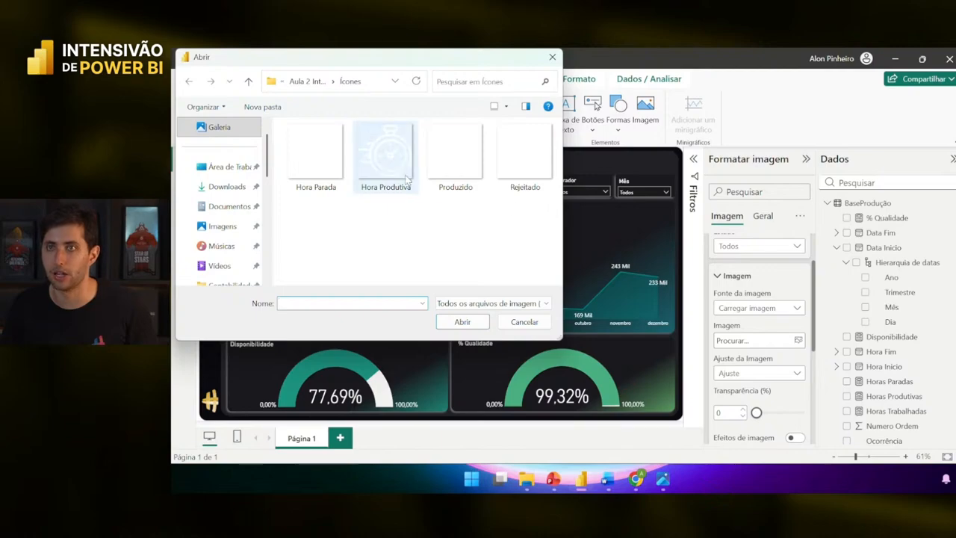
click(508, 168)
click(464, 321)
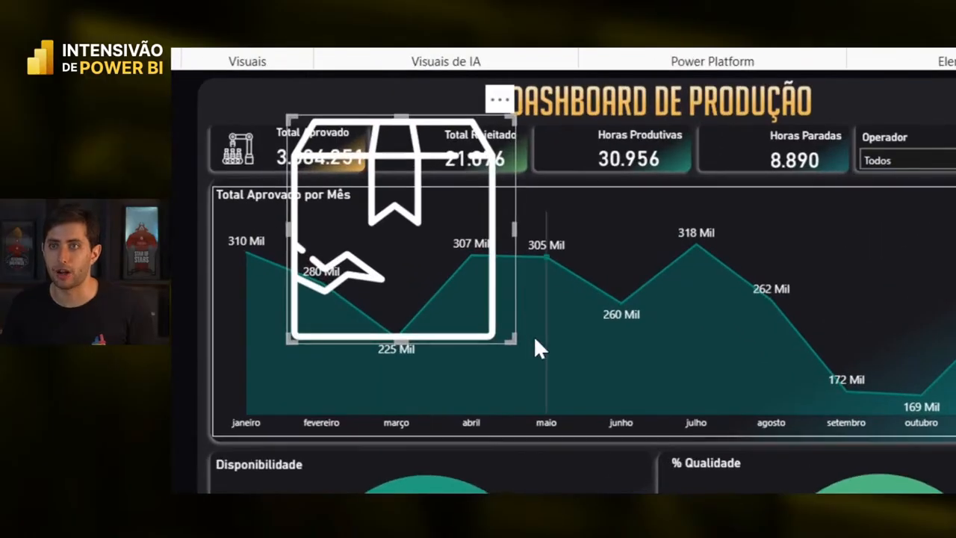
- Shrink the package icon into the Total Rejeitado card and align both card icons
drag(359, 268, 396, 268)
drag(543, 305, 294, 169)
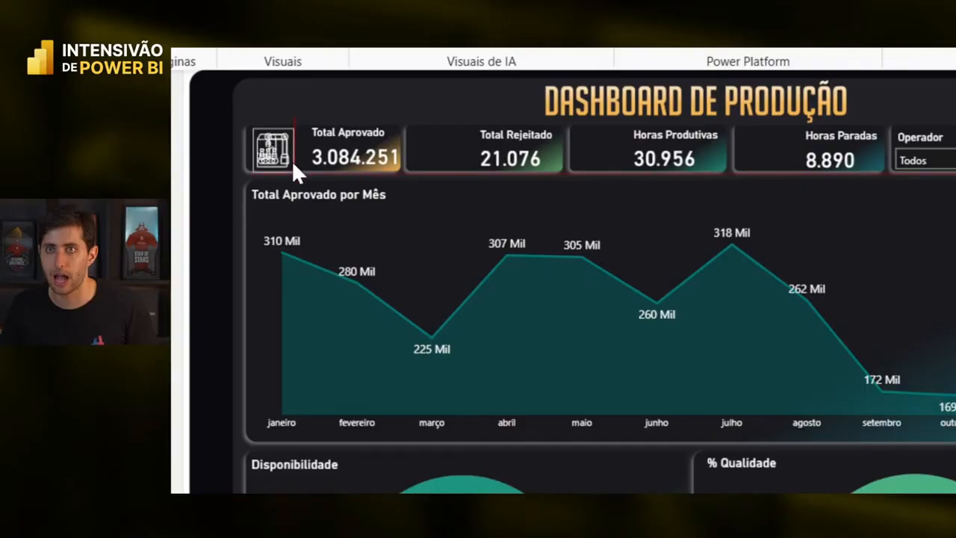
drag(289, 161, 297, 144)
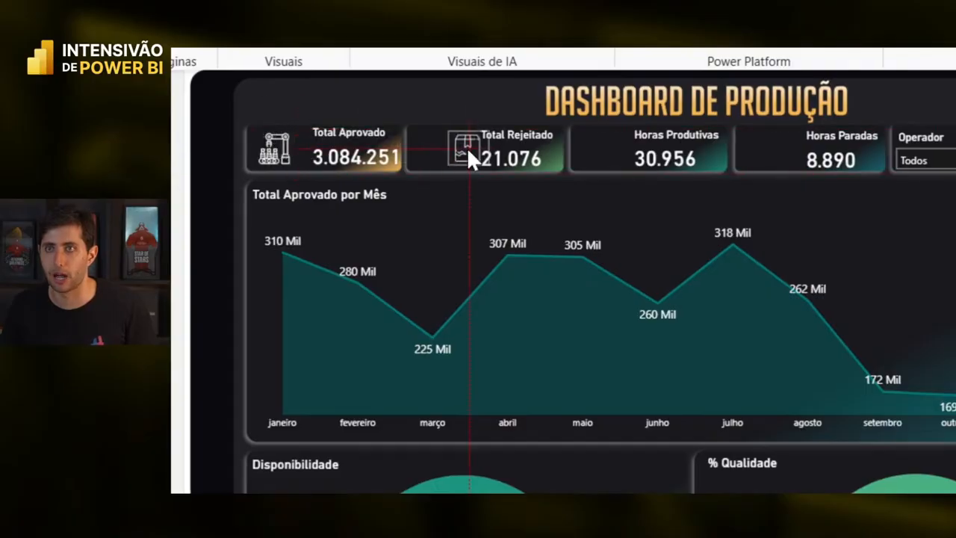
drag(433, 157, 455, 128)
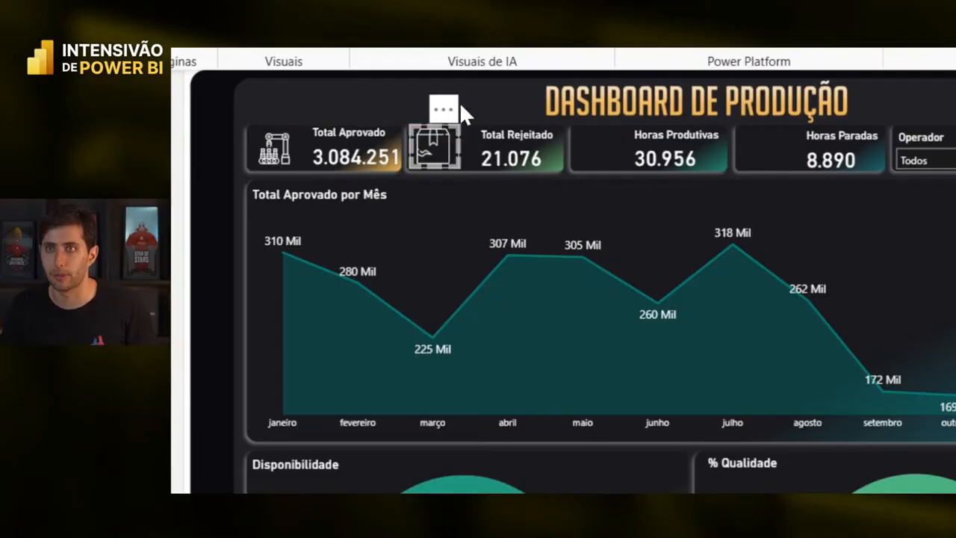
- Enlarge the icon beside Total Aprovado slightly
click(273, 168)
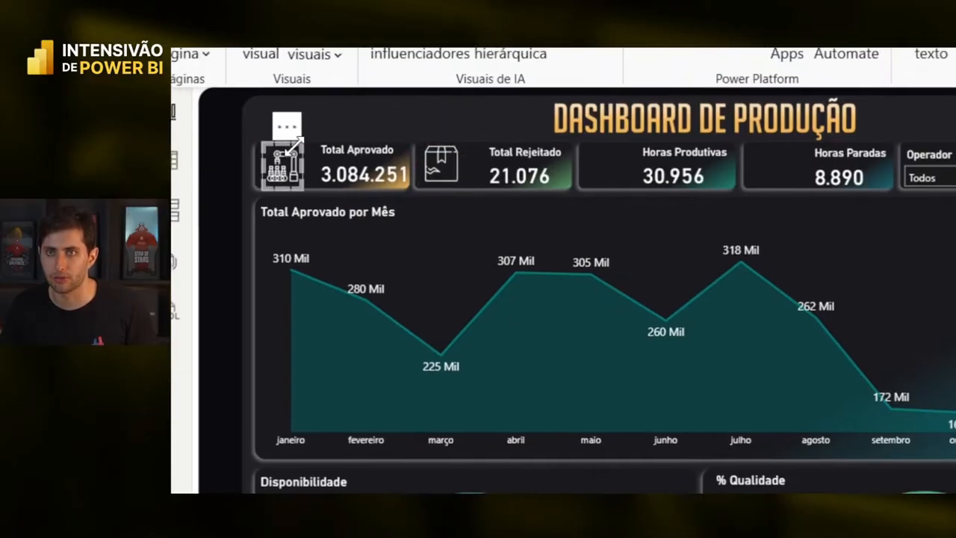
drag(302, 139, 302, 142)
click(362, 97)
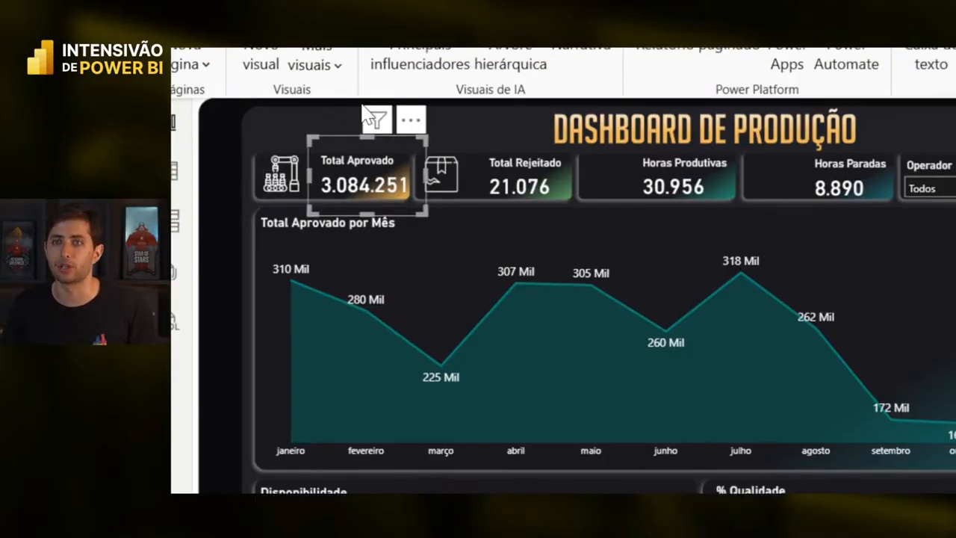
click(282, 180)
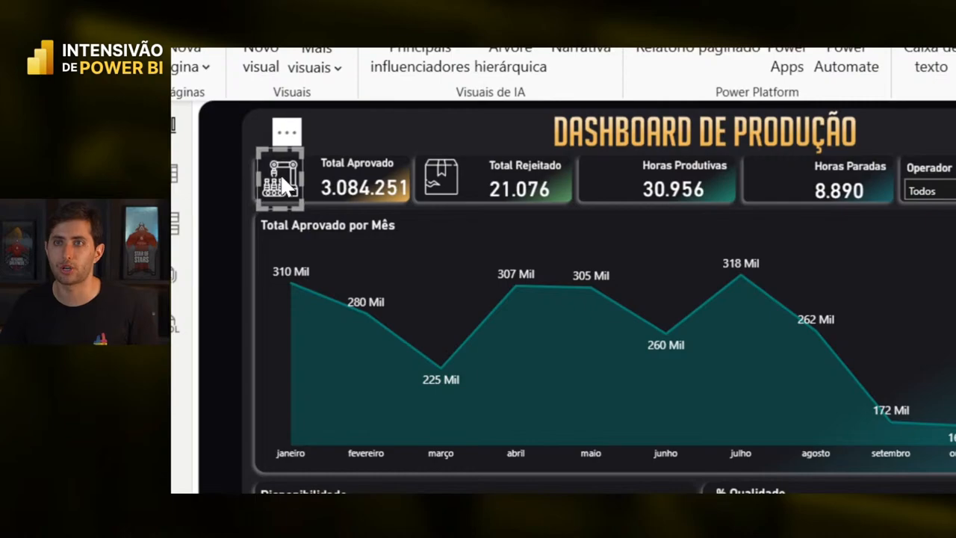
click(520, 128)
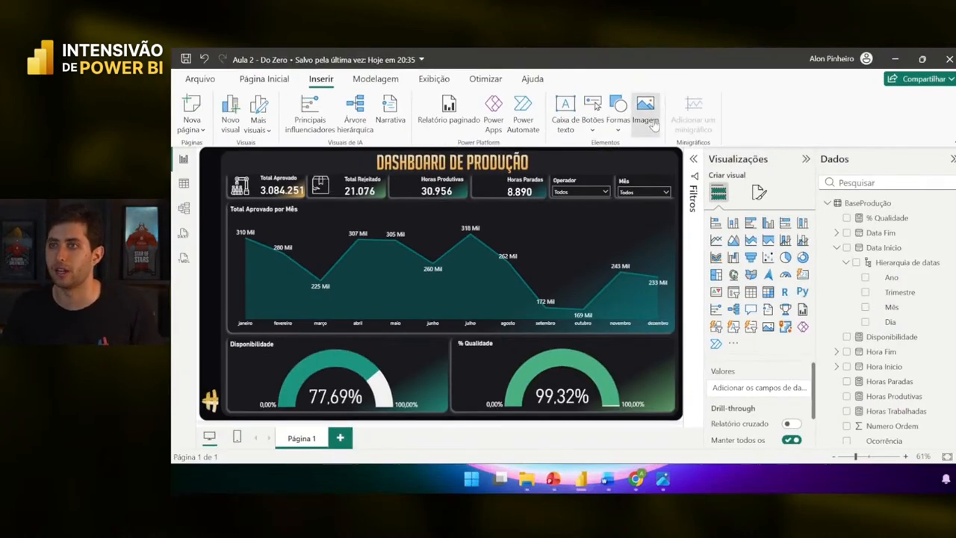
- Add Hora Produtiva.png as a small stopwatch icon beside Horas Produtivas
click(645, 109)
click(754, 245)
click(736, 337)
scroll(754, 328, down, 2)
click(755, 308)
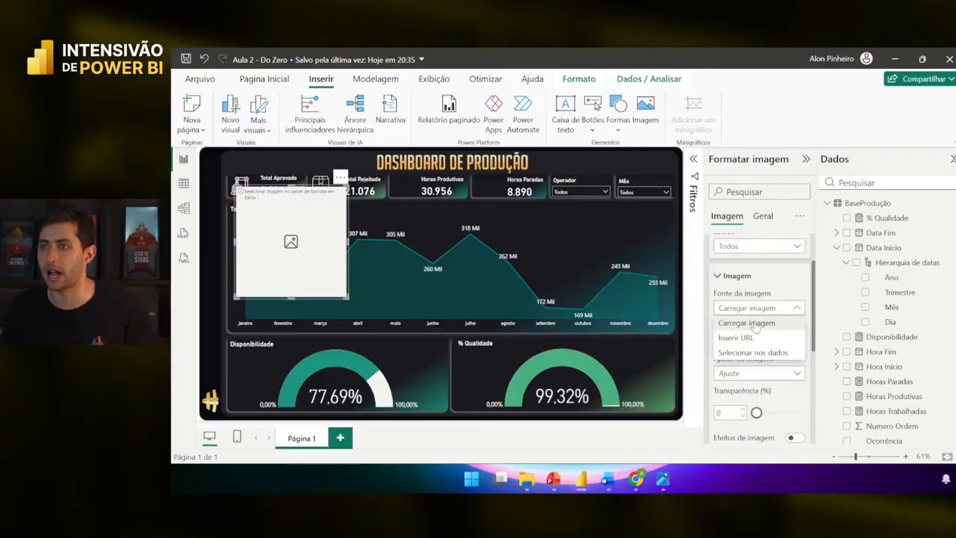
click(756, 324)
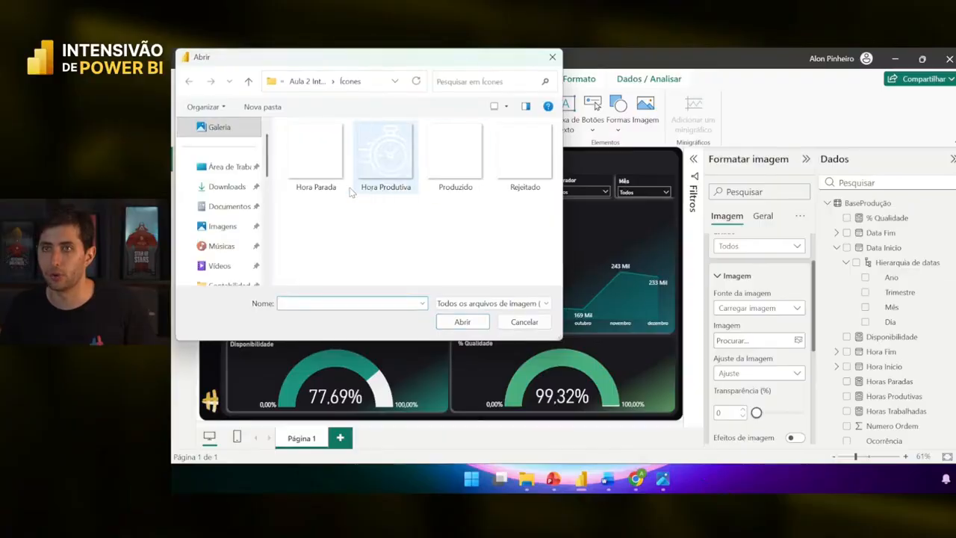
click(385, 157)
click(450, 321)
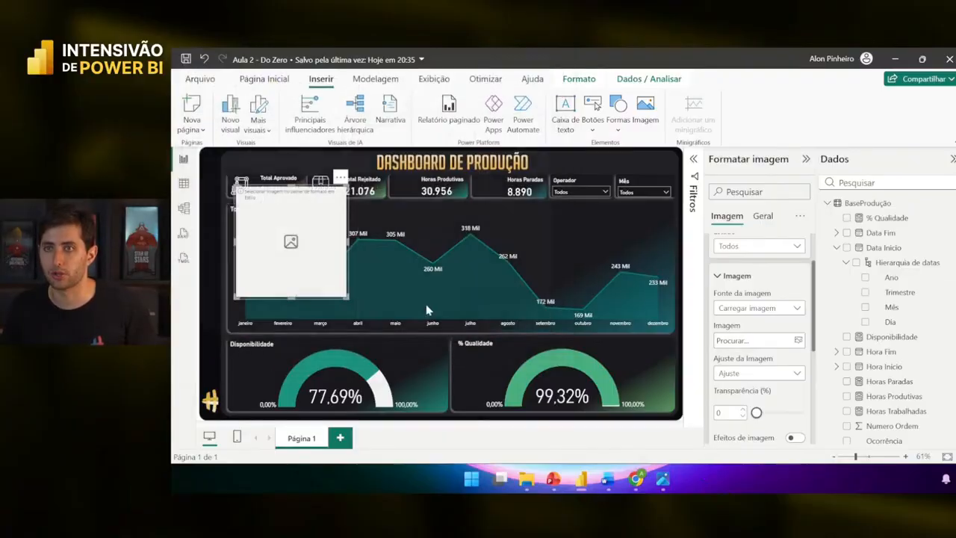
drag(336, 286, 409, 192)
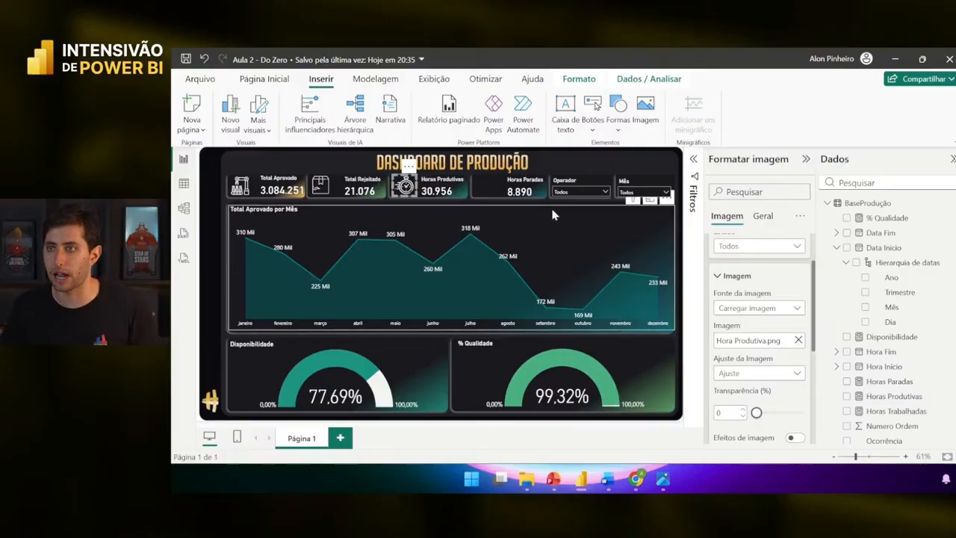
click(589, 150)
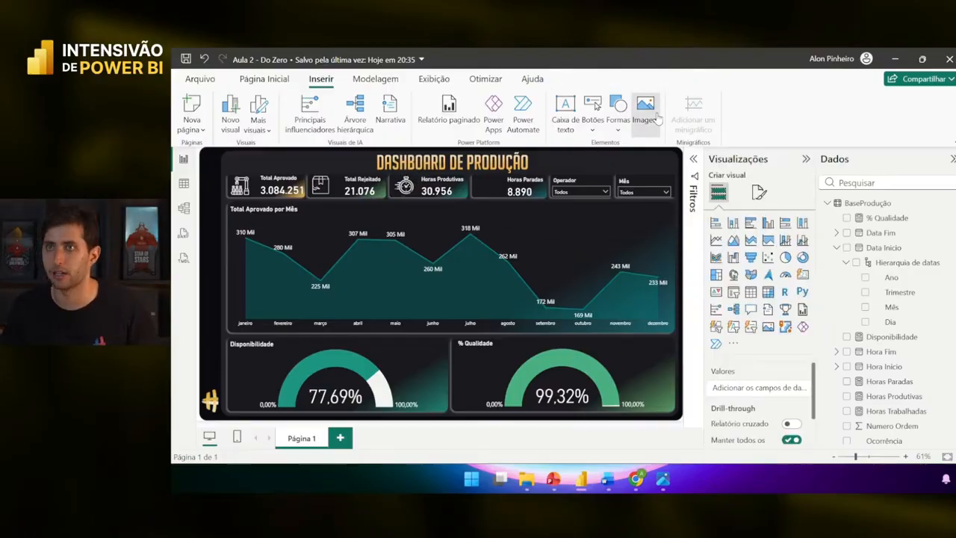
- Add Hora Parada.png as a small sleeping-clock icon beside Horas Paradas
click(645, 108)
scroll(764, 345, down, 2)
click(764, 339)
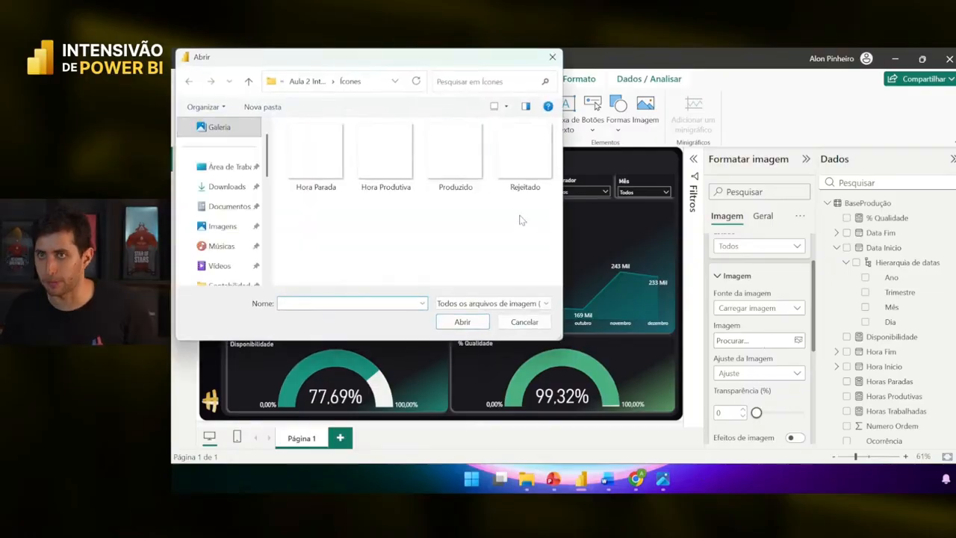
click(315, 157)
click(462, 321)
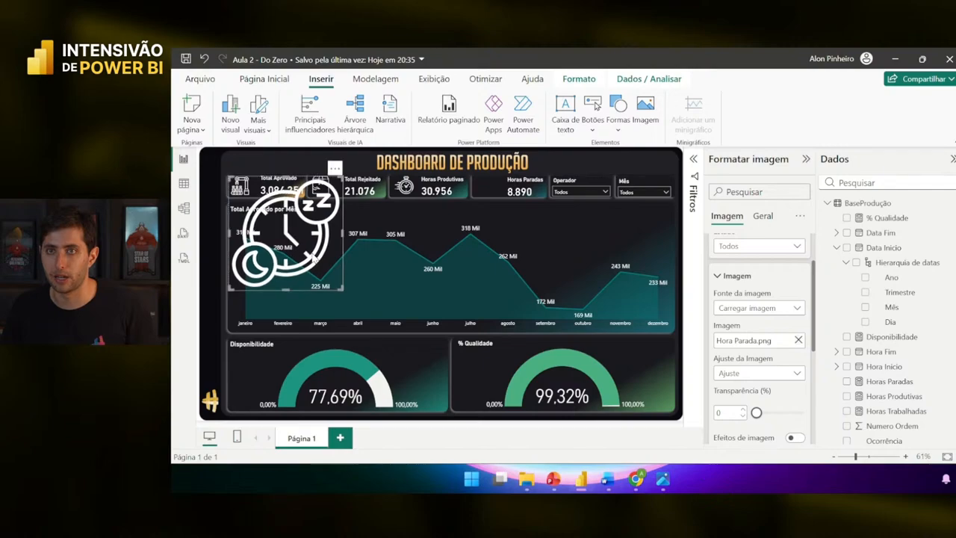
drag(342, 288, 489, 190)
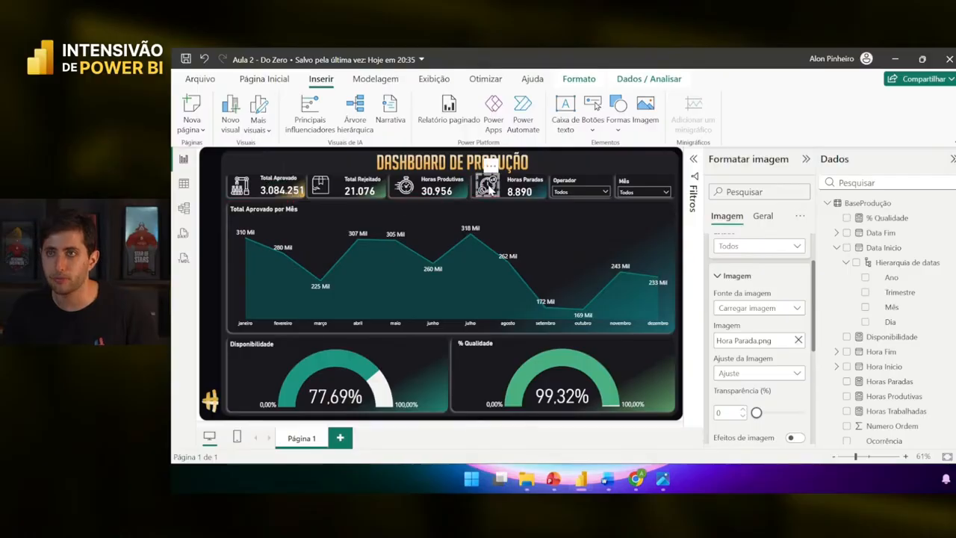
click(581, 148)
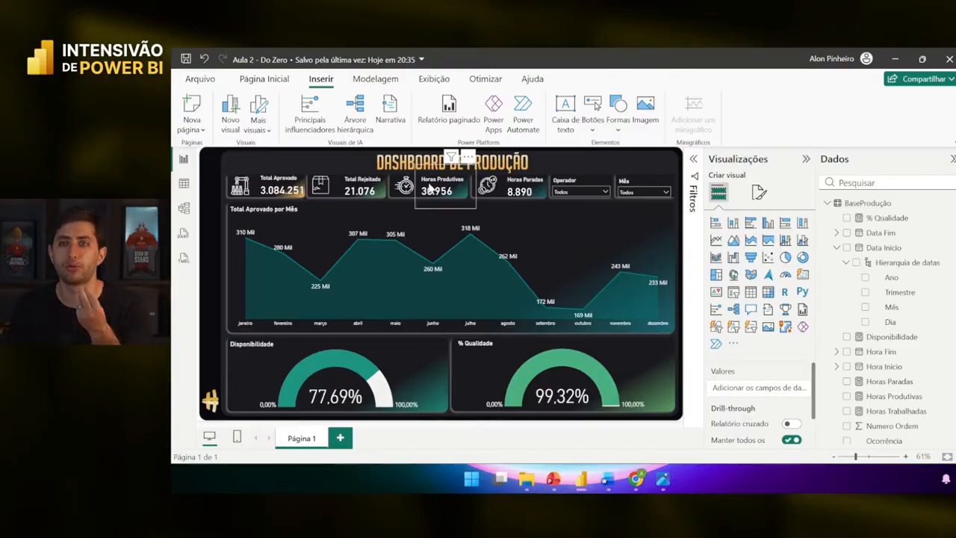
- Nudge the Total Rejeitado box icon about 5 pixels right to line up with the other KPI icons
click(320, 187)
drag(315, 189, 319, 189)
click(322, 154)
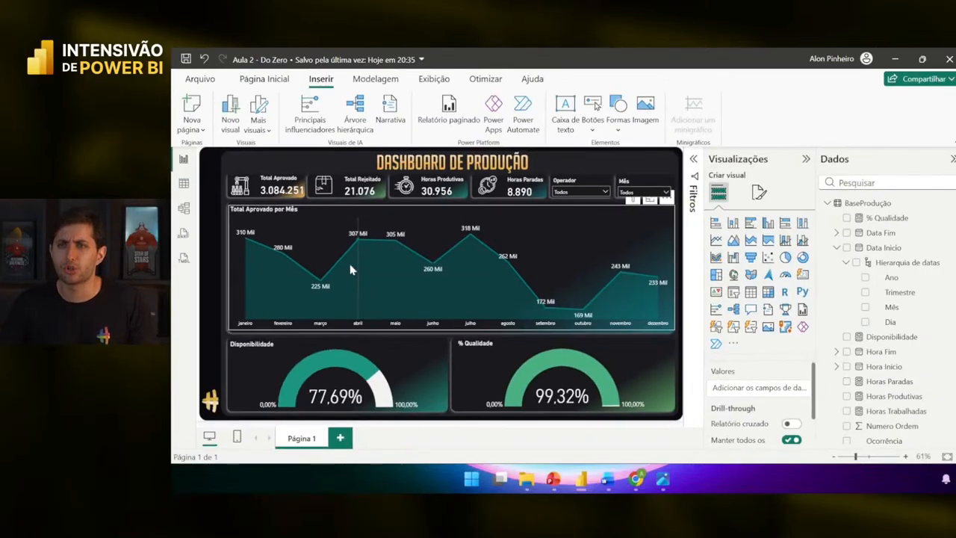
mouse_move(350, 265)
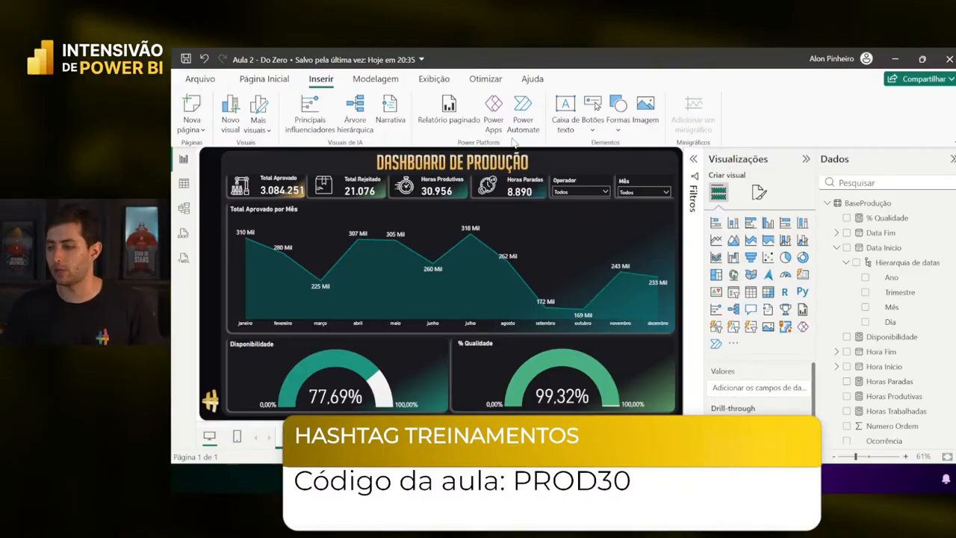
key(alt+Tab)
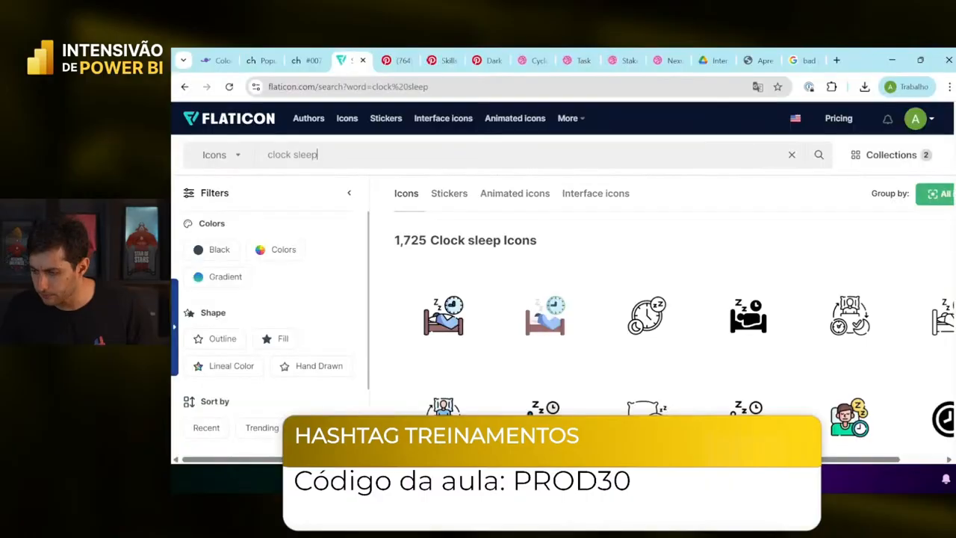
drag(860, 57, 462, 489)
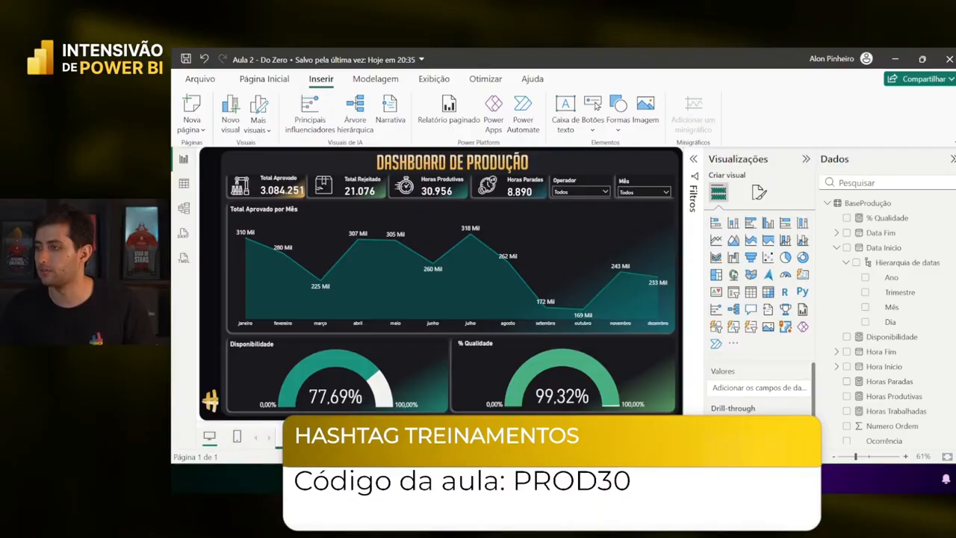
drag(172, 233, 440, 52)
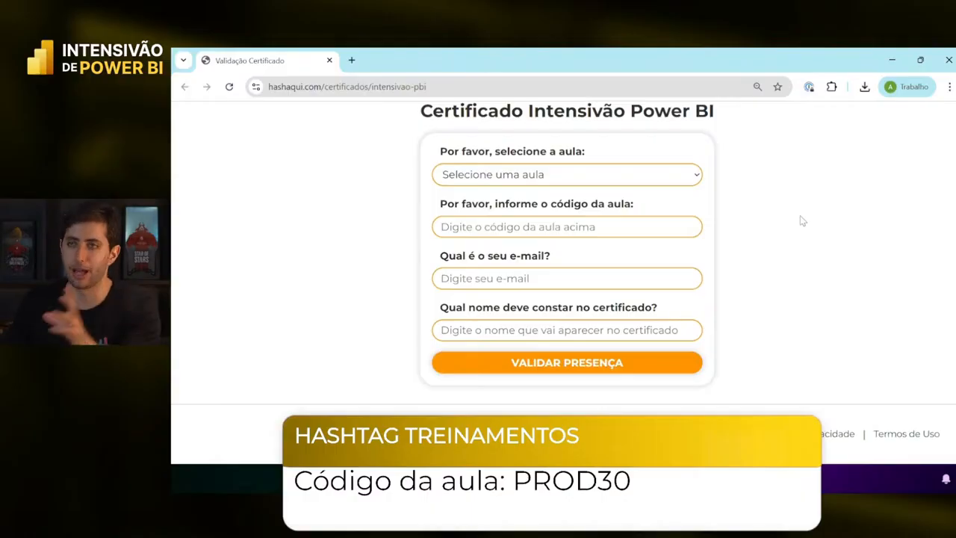
click(560, 178)
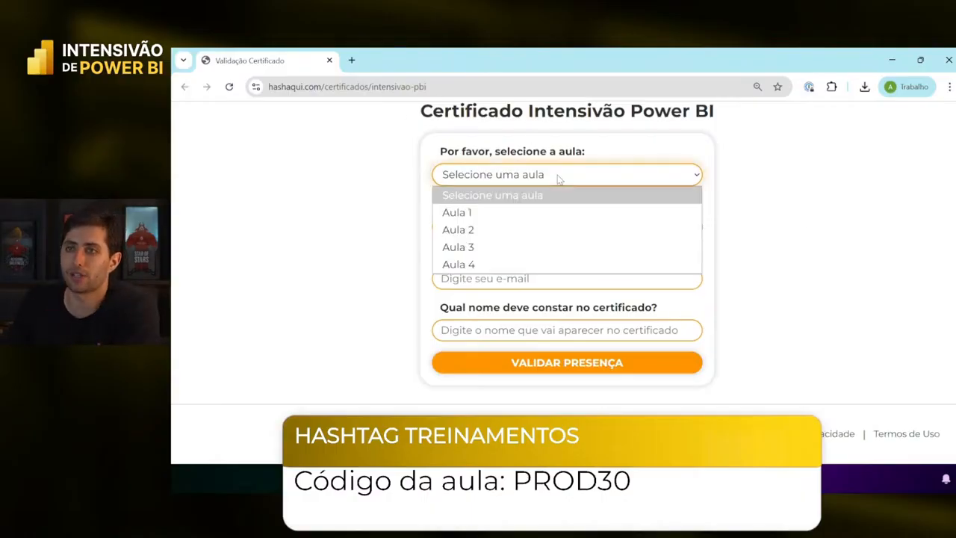
click(537, 229)
click(538, 225)
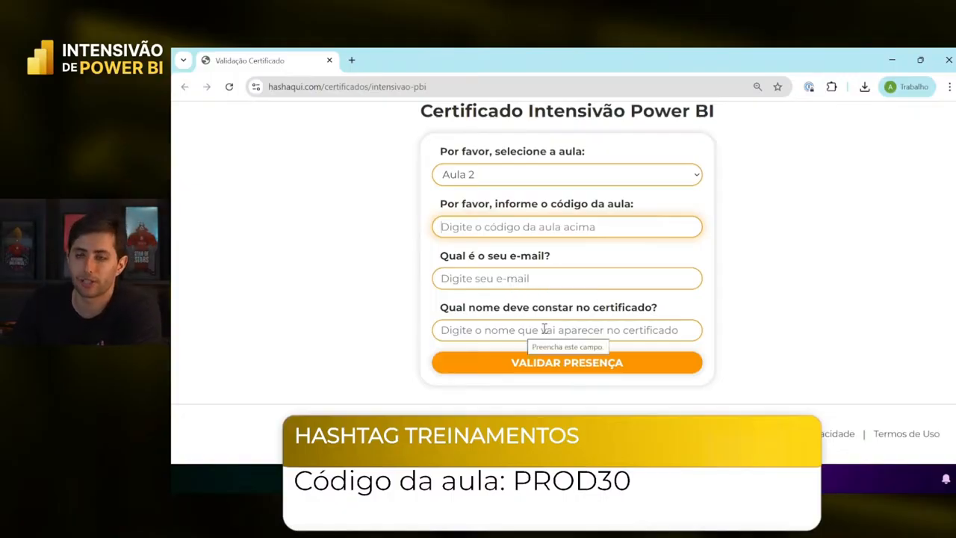
click(763, 315)
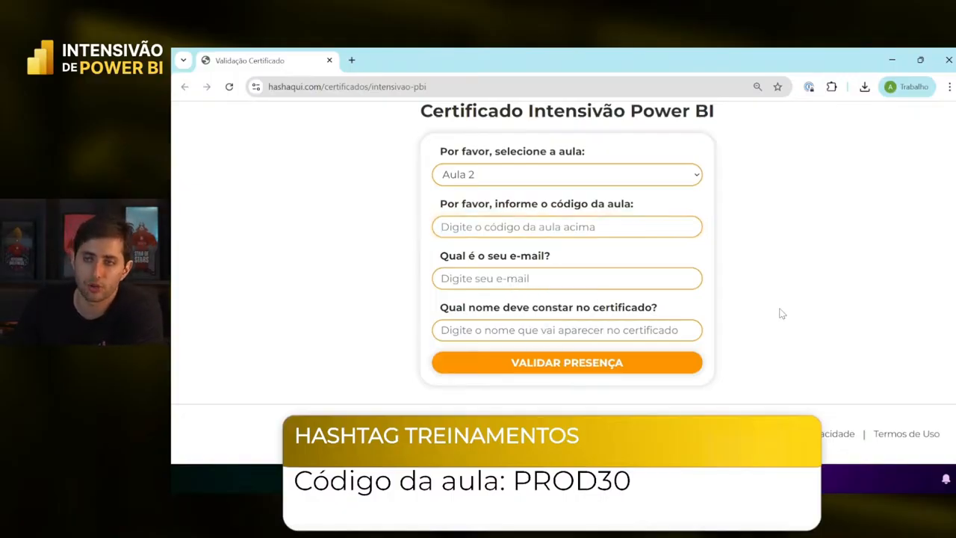
click(635, 181)
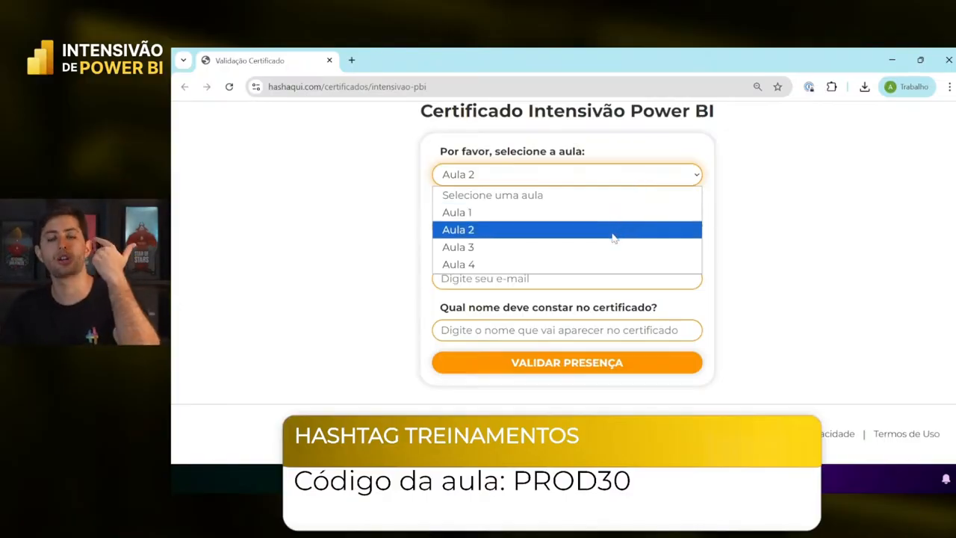
click(863, 234)
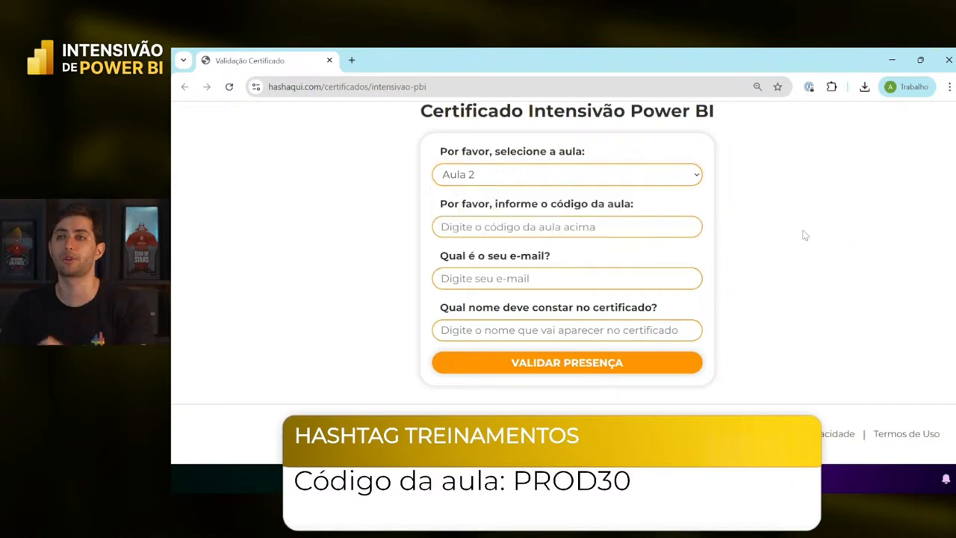
click(948, 59)
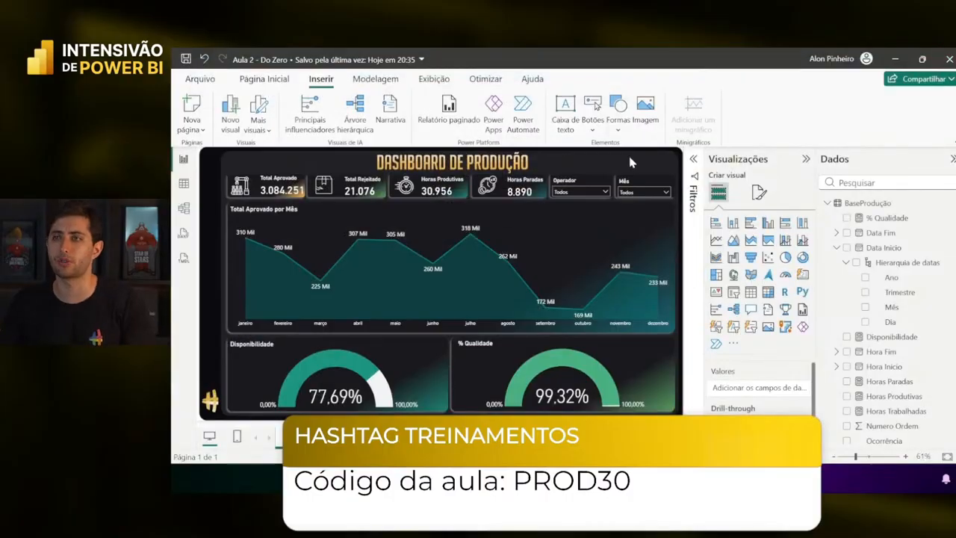